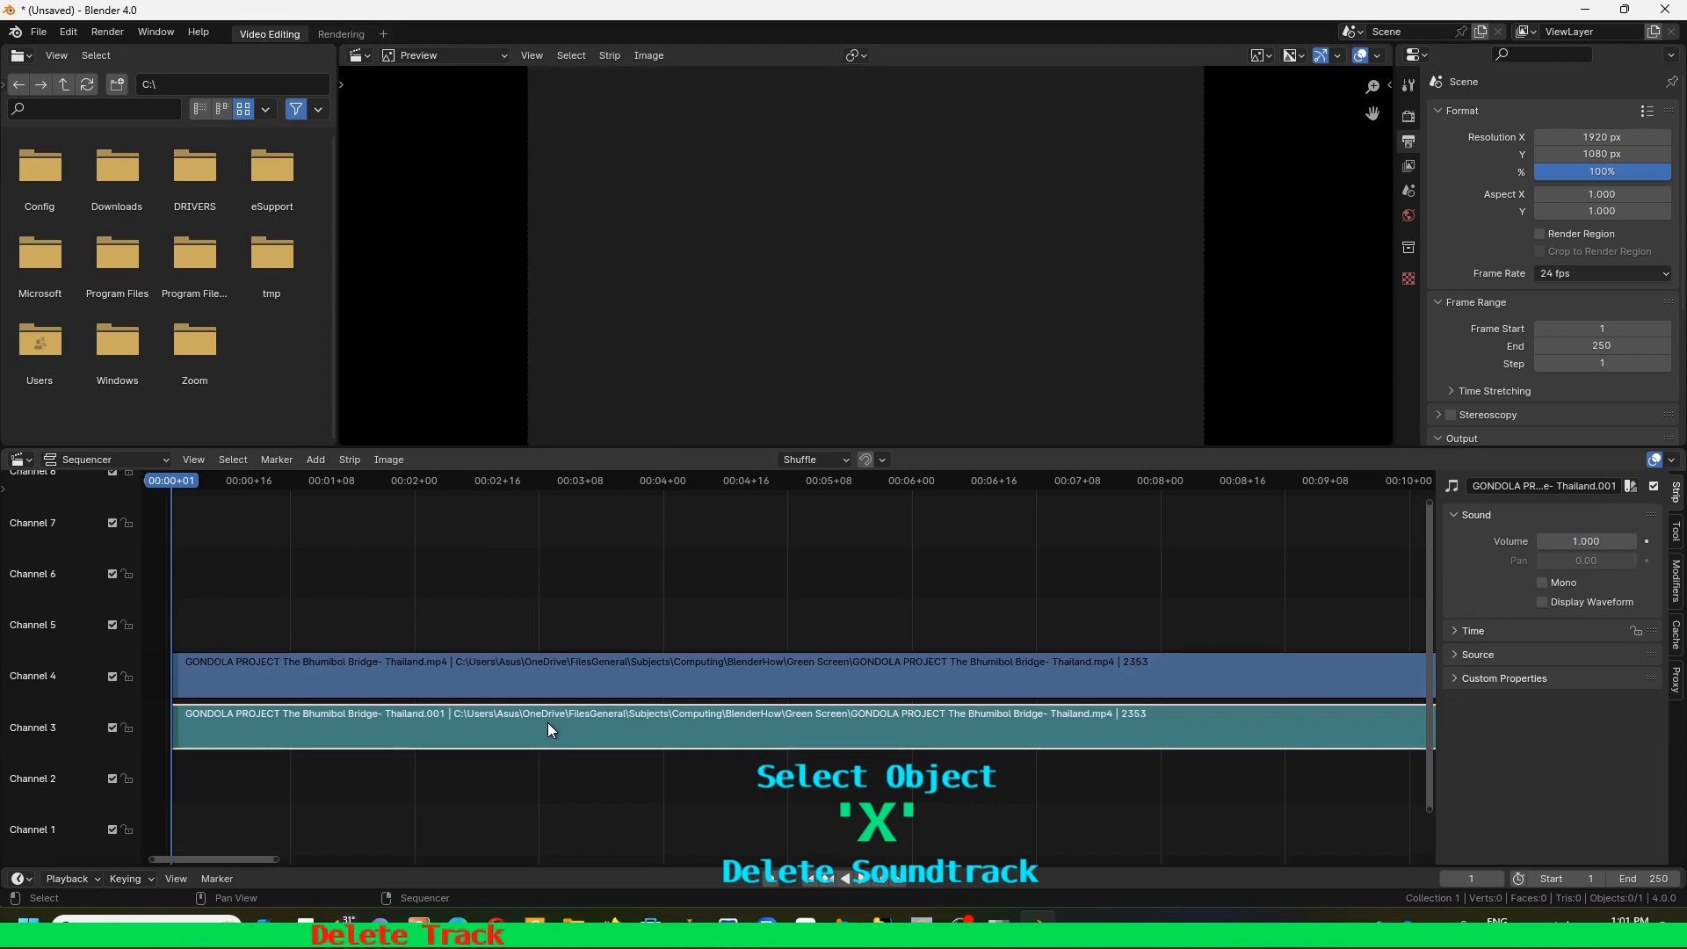
Delete the Gondola bridge video's soundtrack strip in channel 3
key("x")
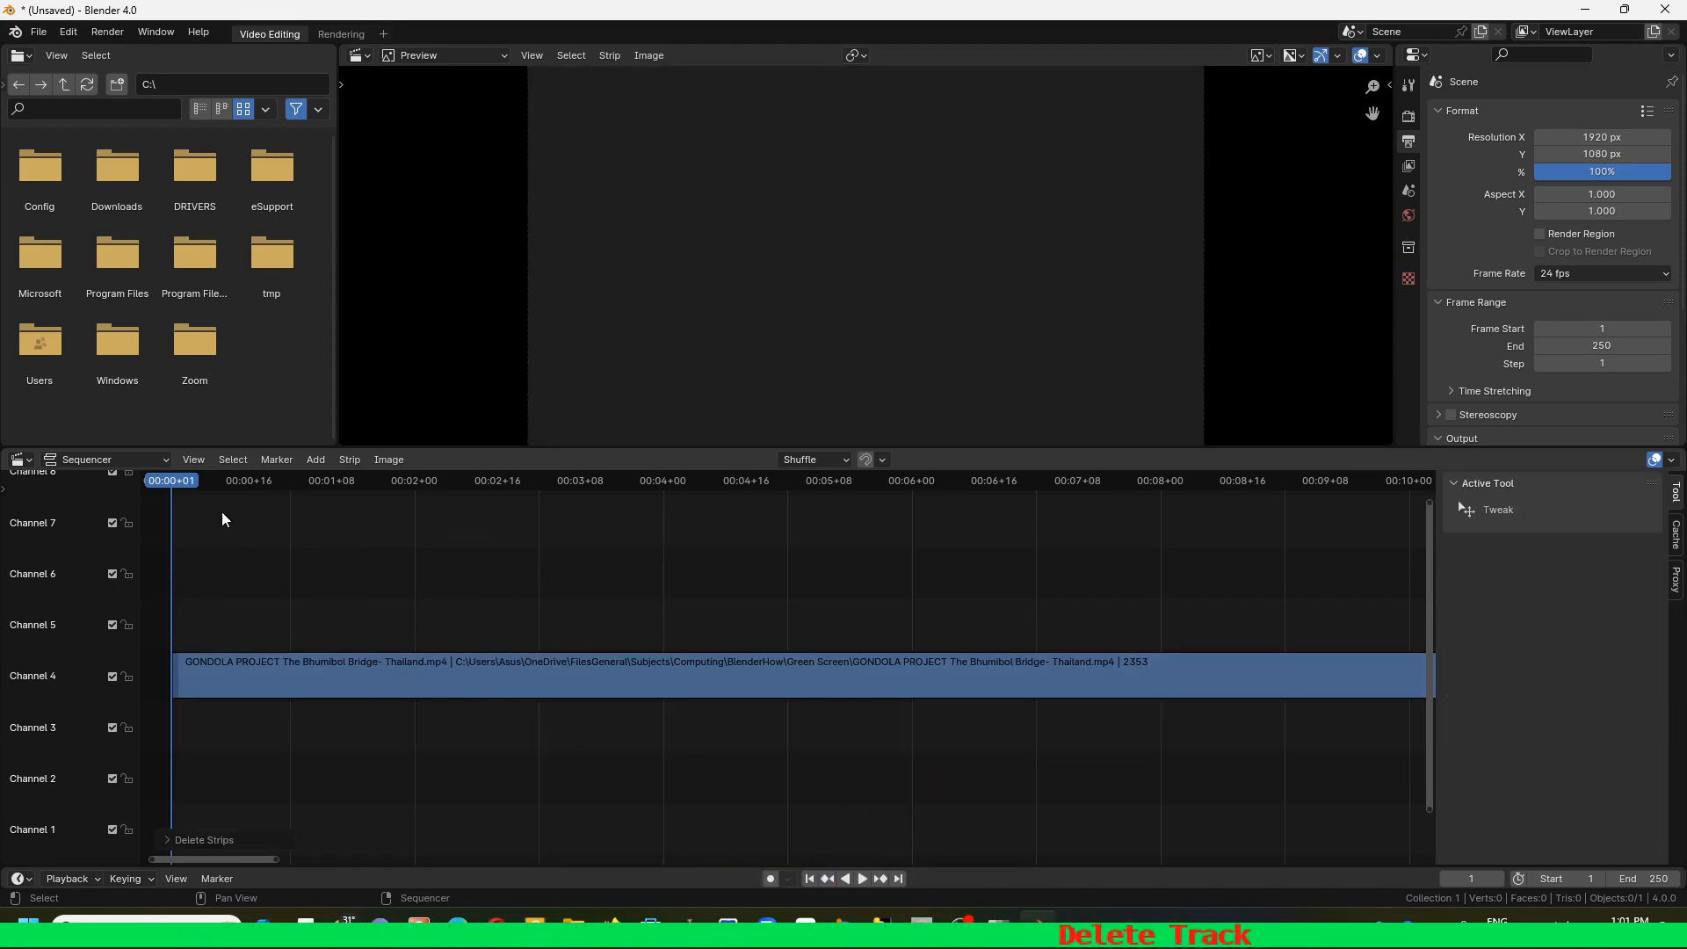
Switch to File Explorer and locate the green screen image sequence in the Render folder inside GreenScreenCompositing, and return to Blender
left_click(575, 924)
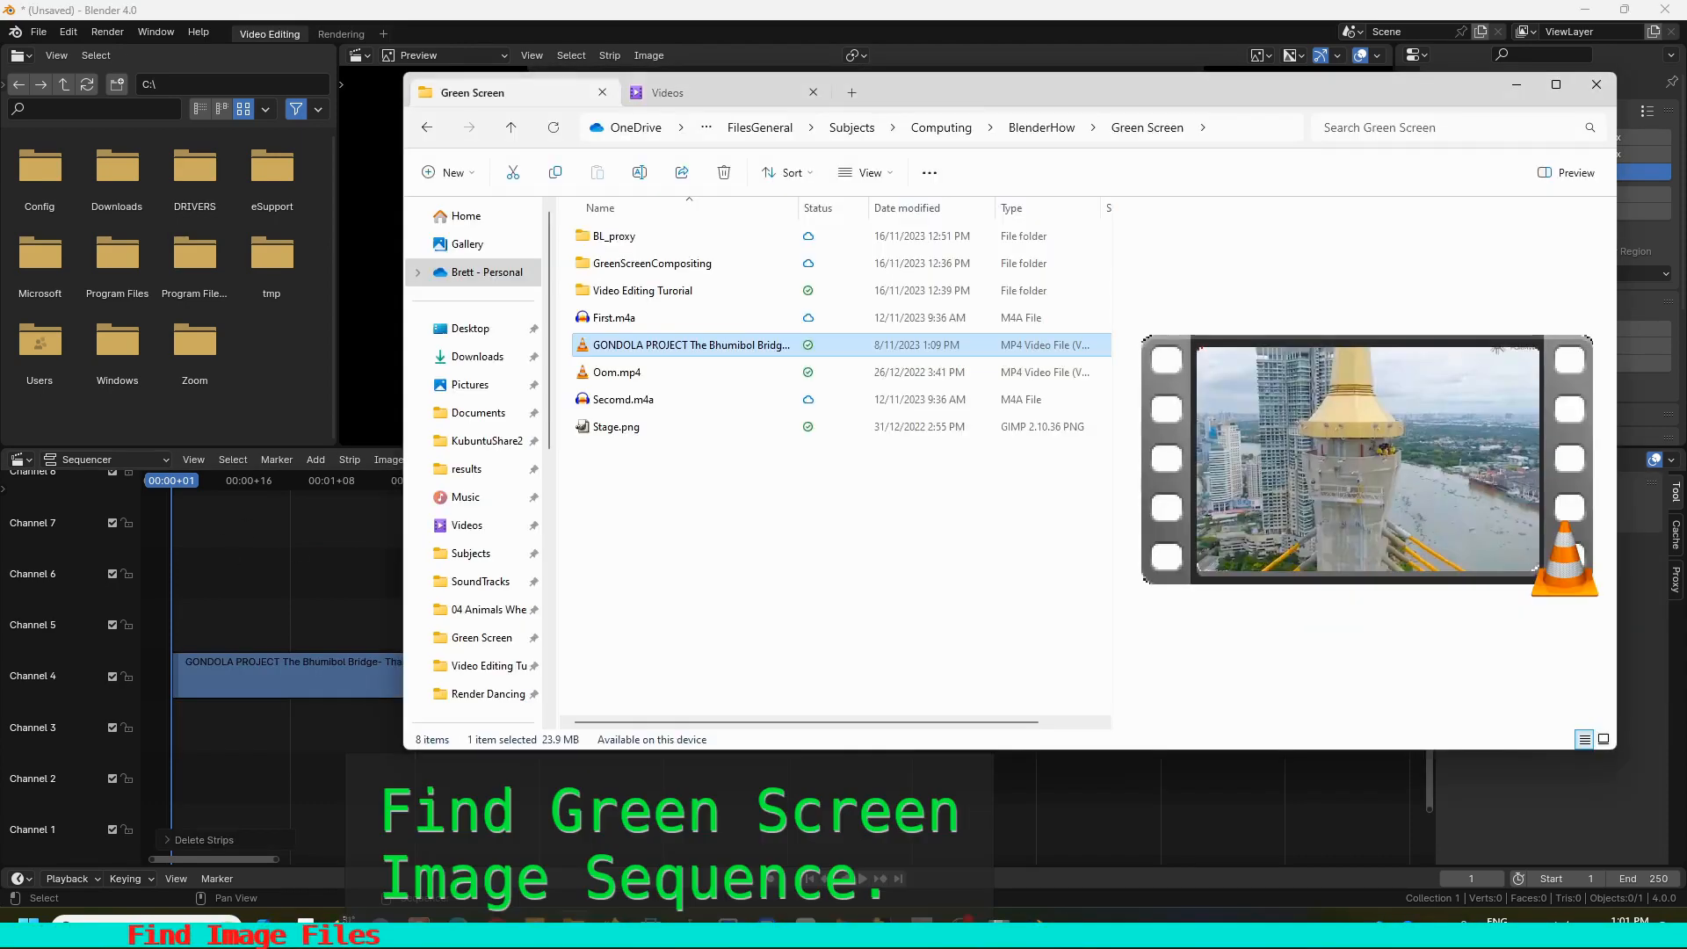
left_click(620, 373)
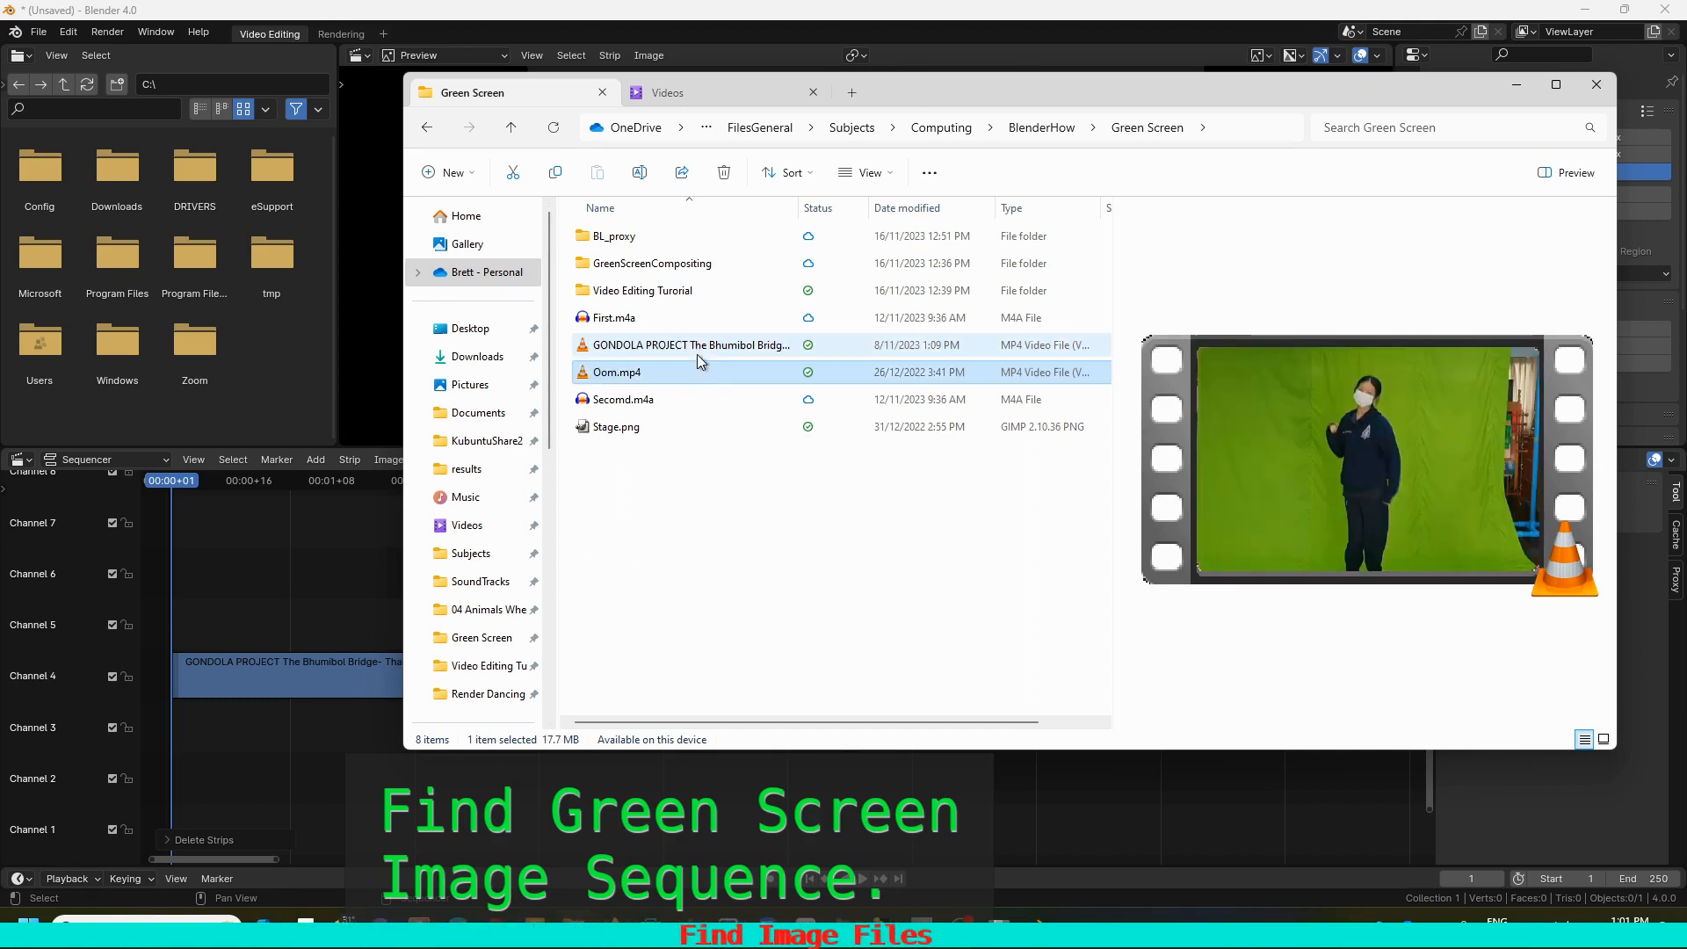
left_click(659, 263)
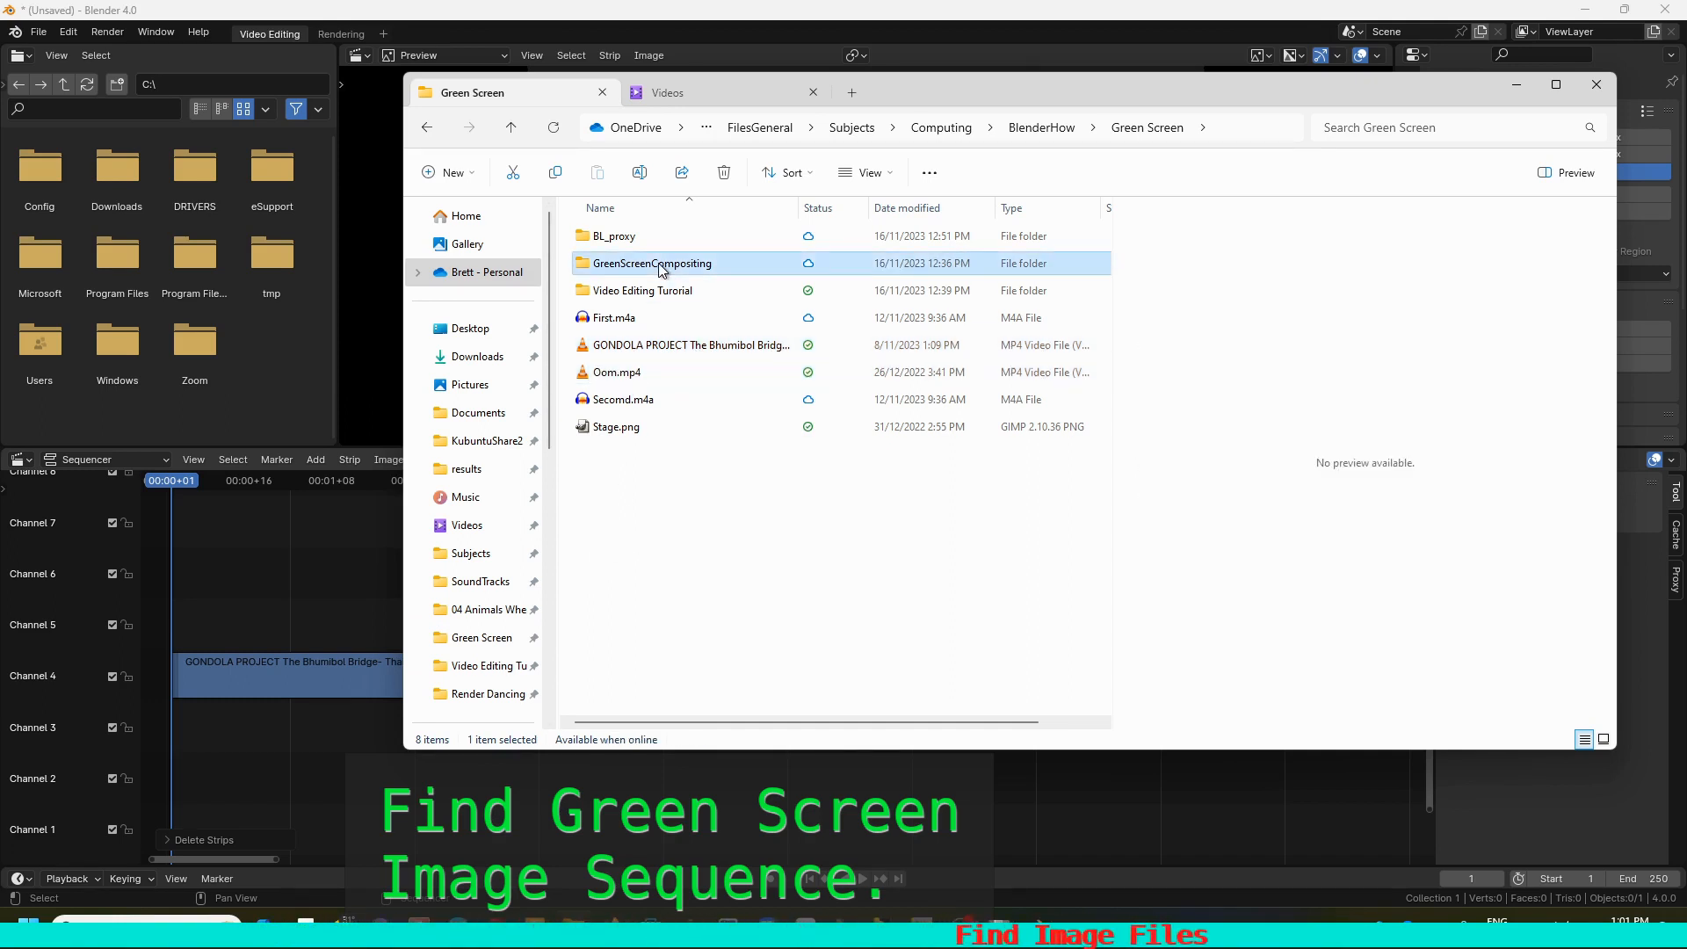
double_click(661, 263)
double_click(613, 238)
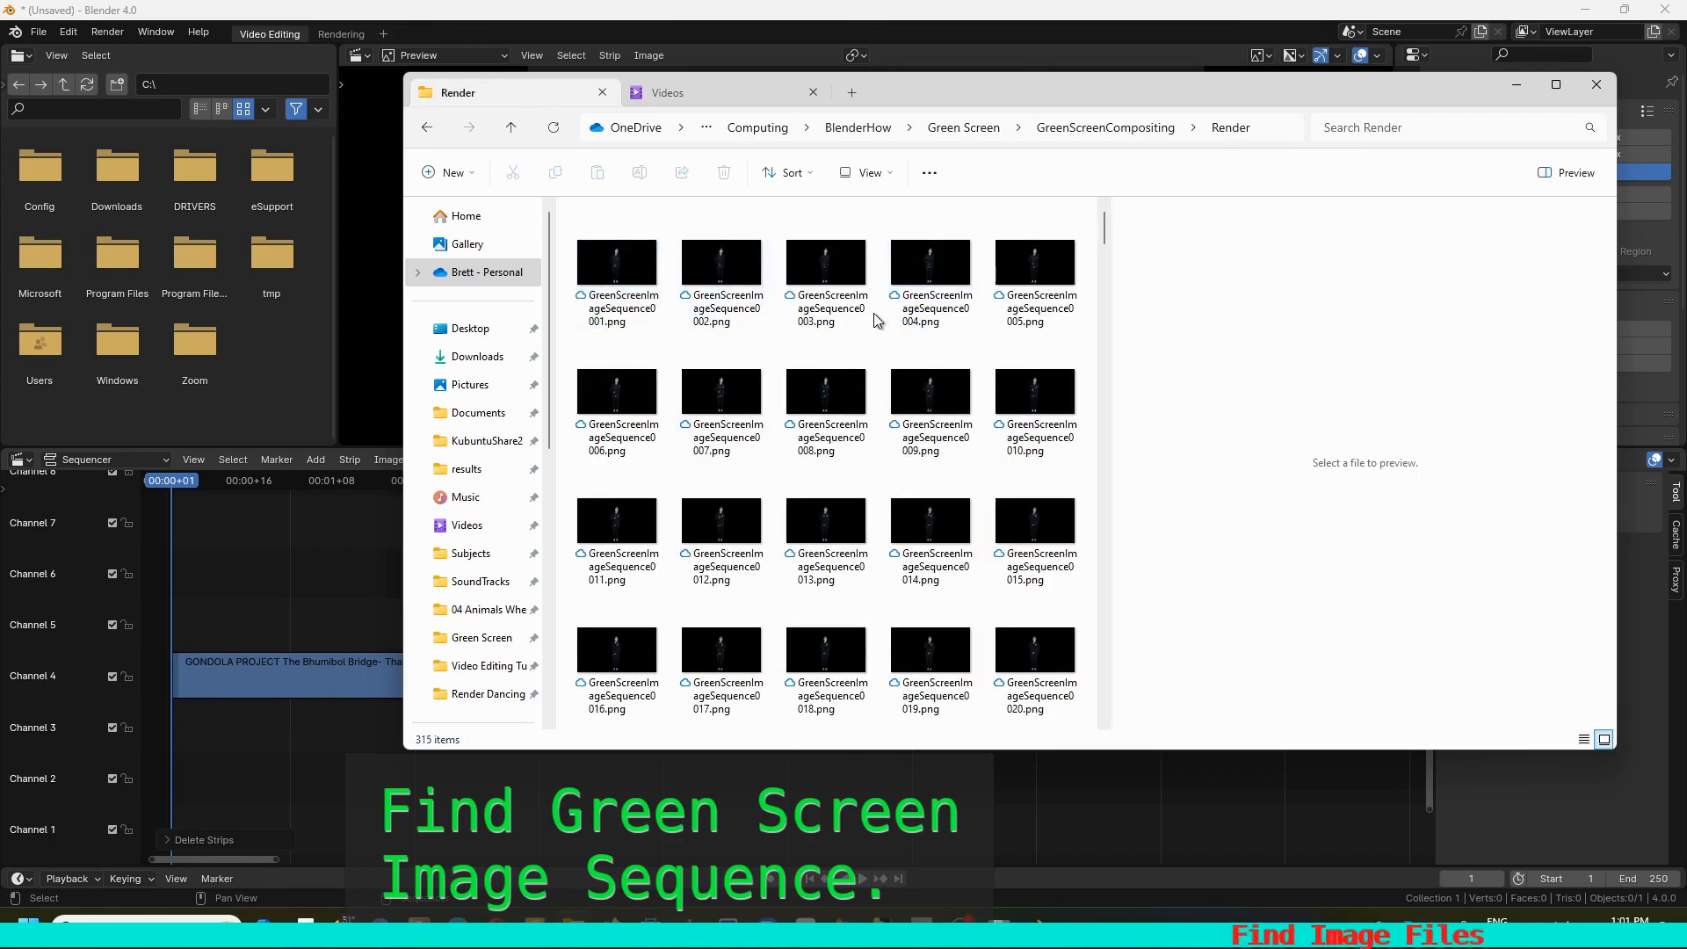
left_click(336, 541)
Add all images from the Green Screen\GreenScreenCompositing\Render folder to the sequencer as one image sequence strip
left_click(316, 459)
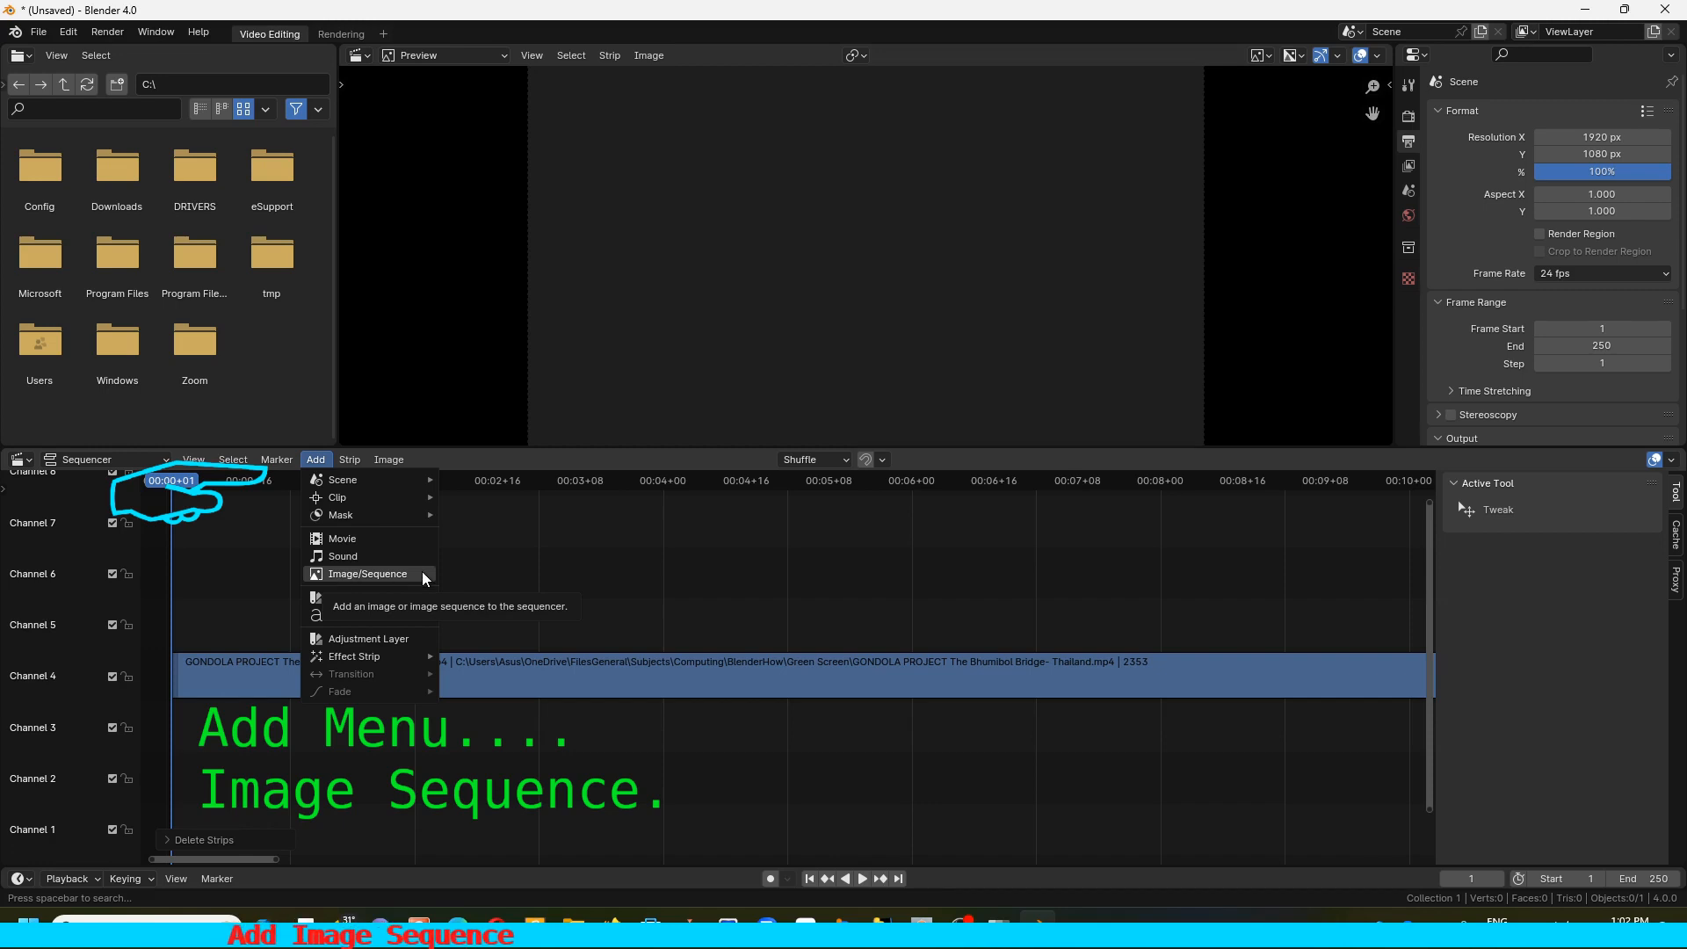
left_click(369, 574)
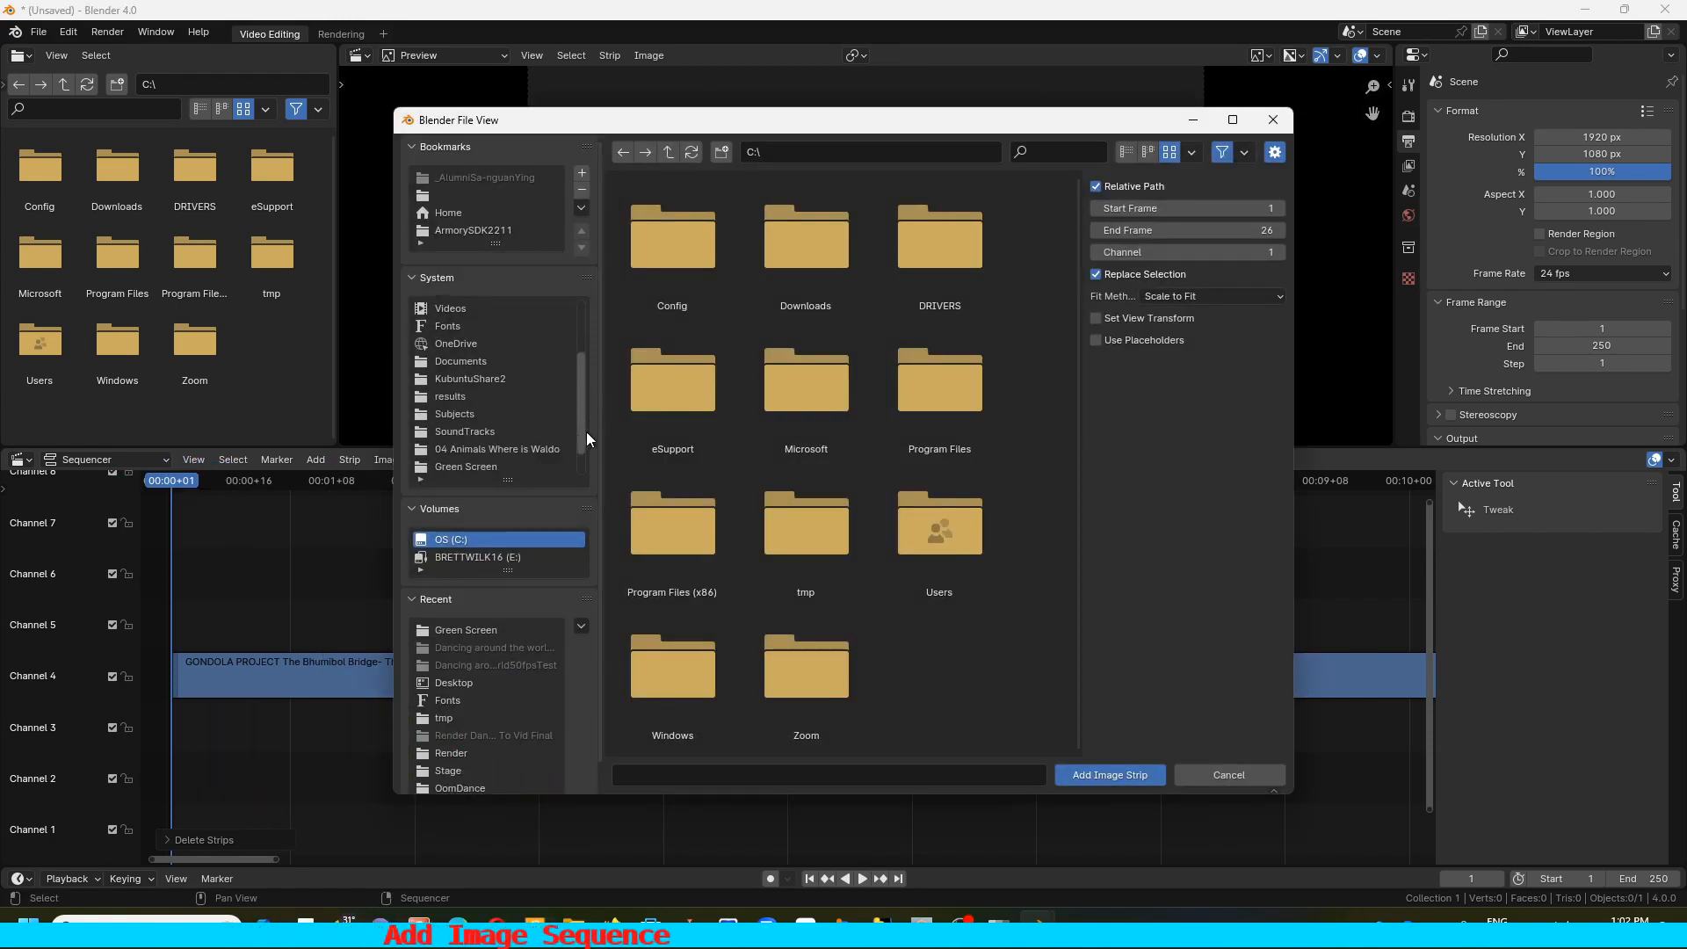
scroll(580, 431, "down", 3)
left_click(489, 629)
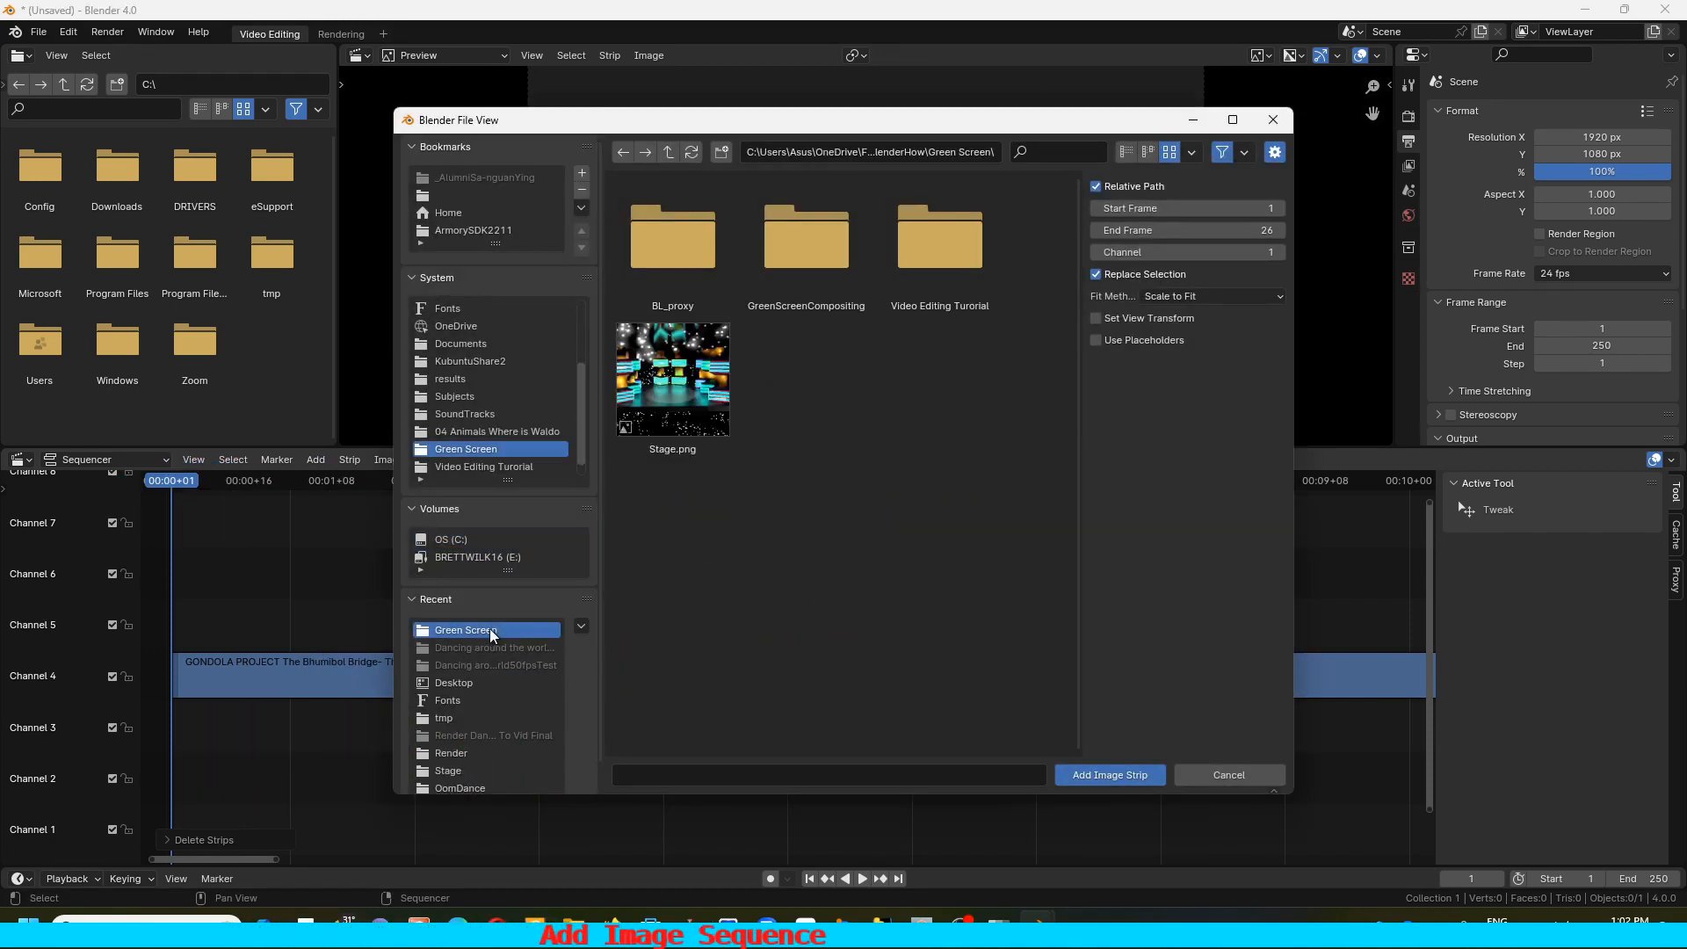
double_click(793, 254)
double_click(671, 251)
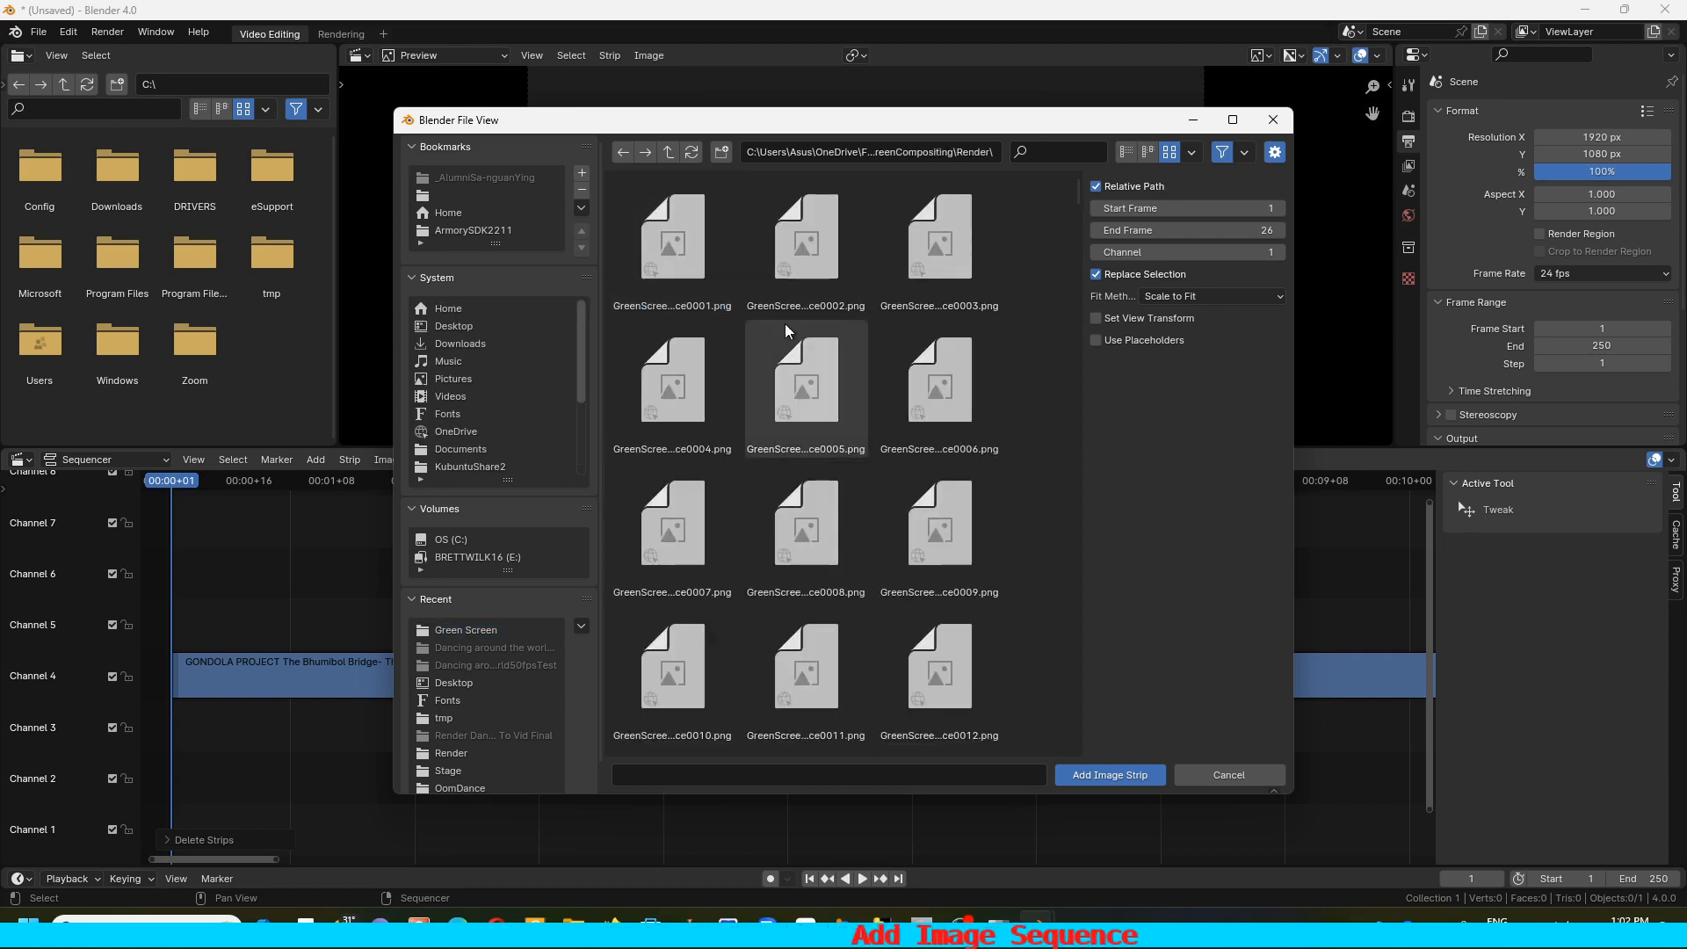
key("a")
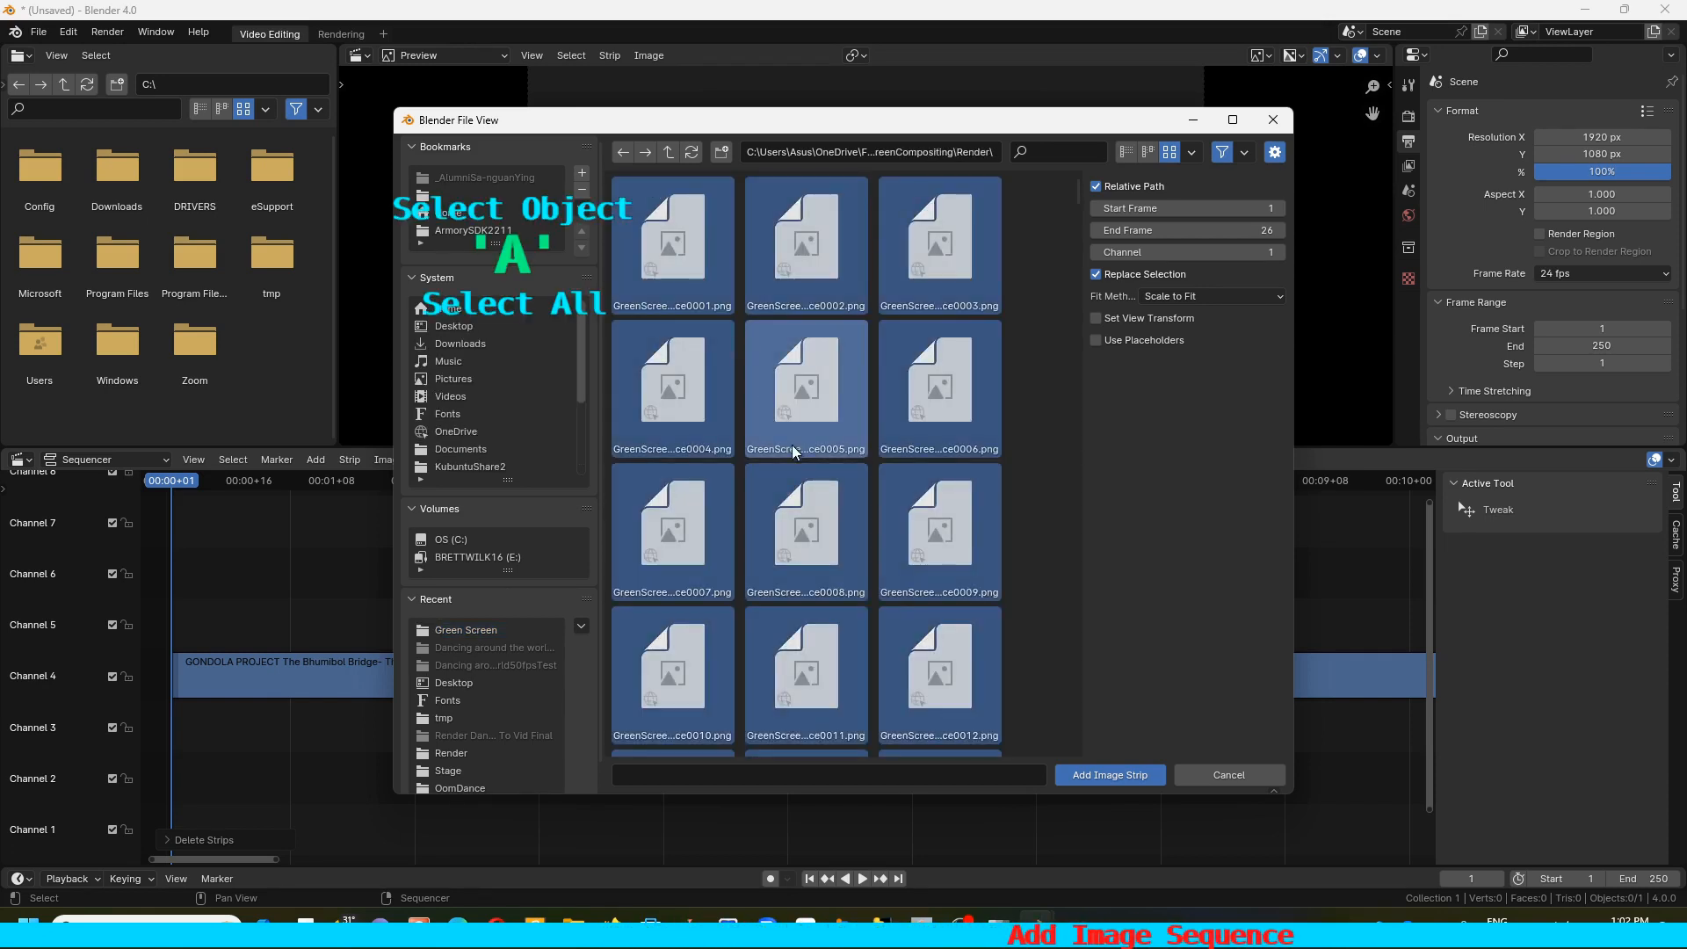
left_click(1110, 775)
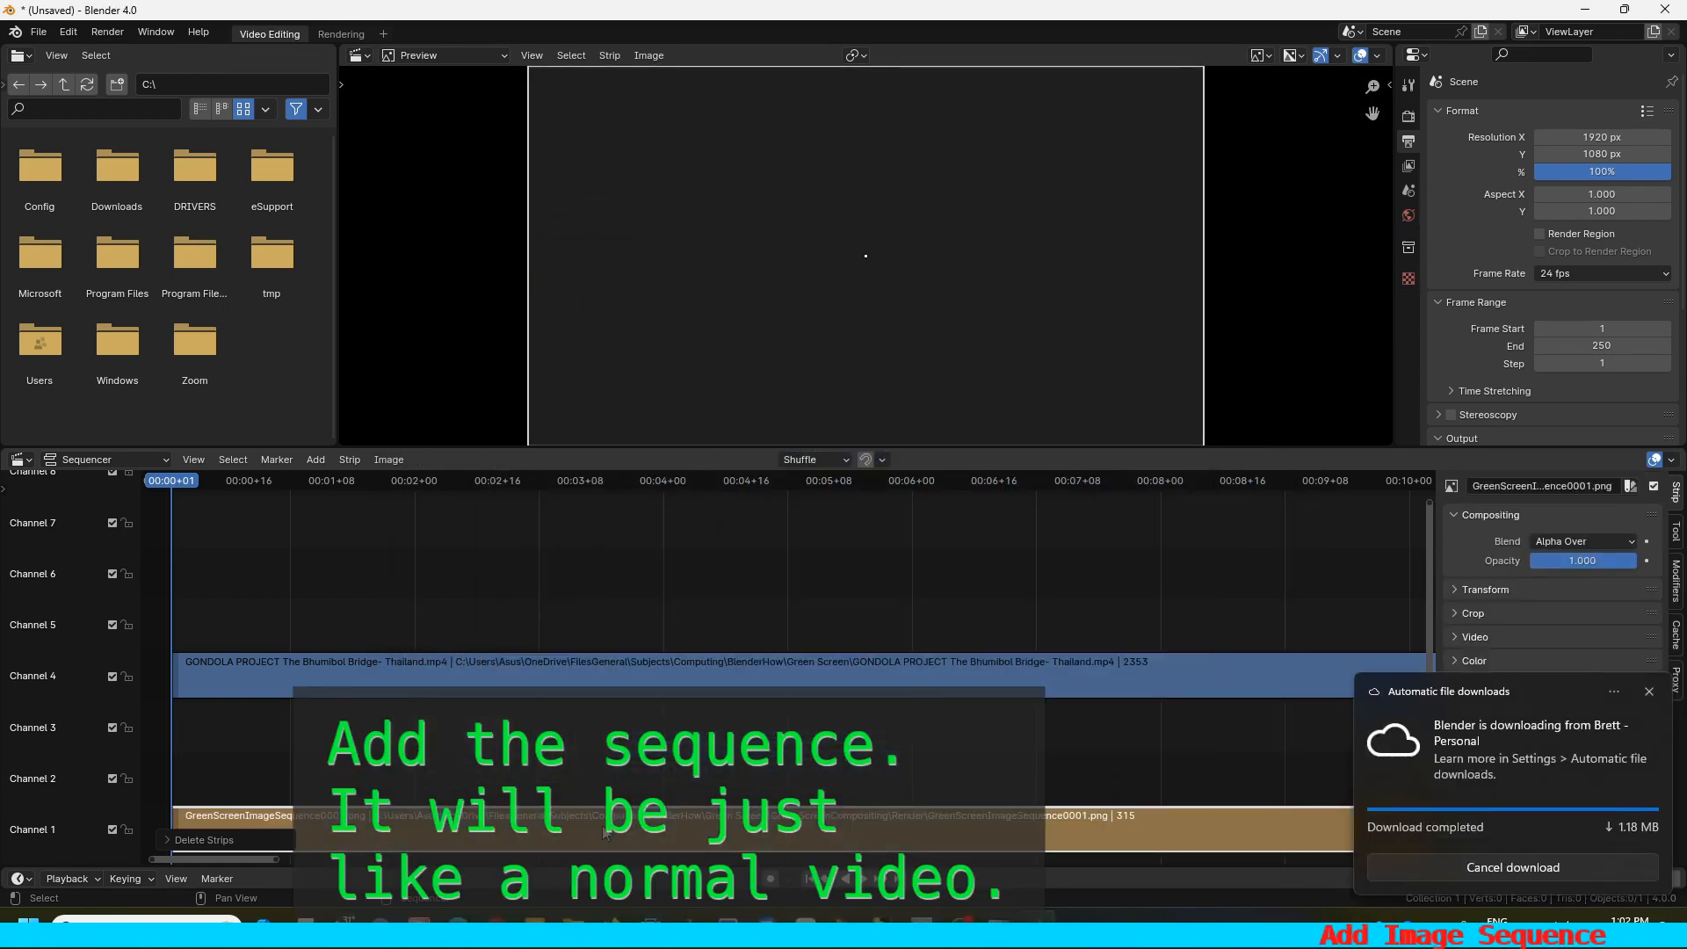
Move the image sequence strip up to channel 5, above the Gondola bridge video, and play and scrub through the composite
key("g")
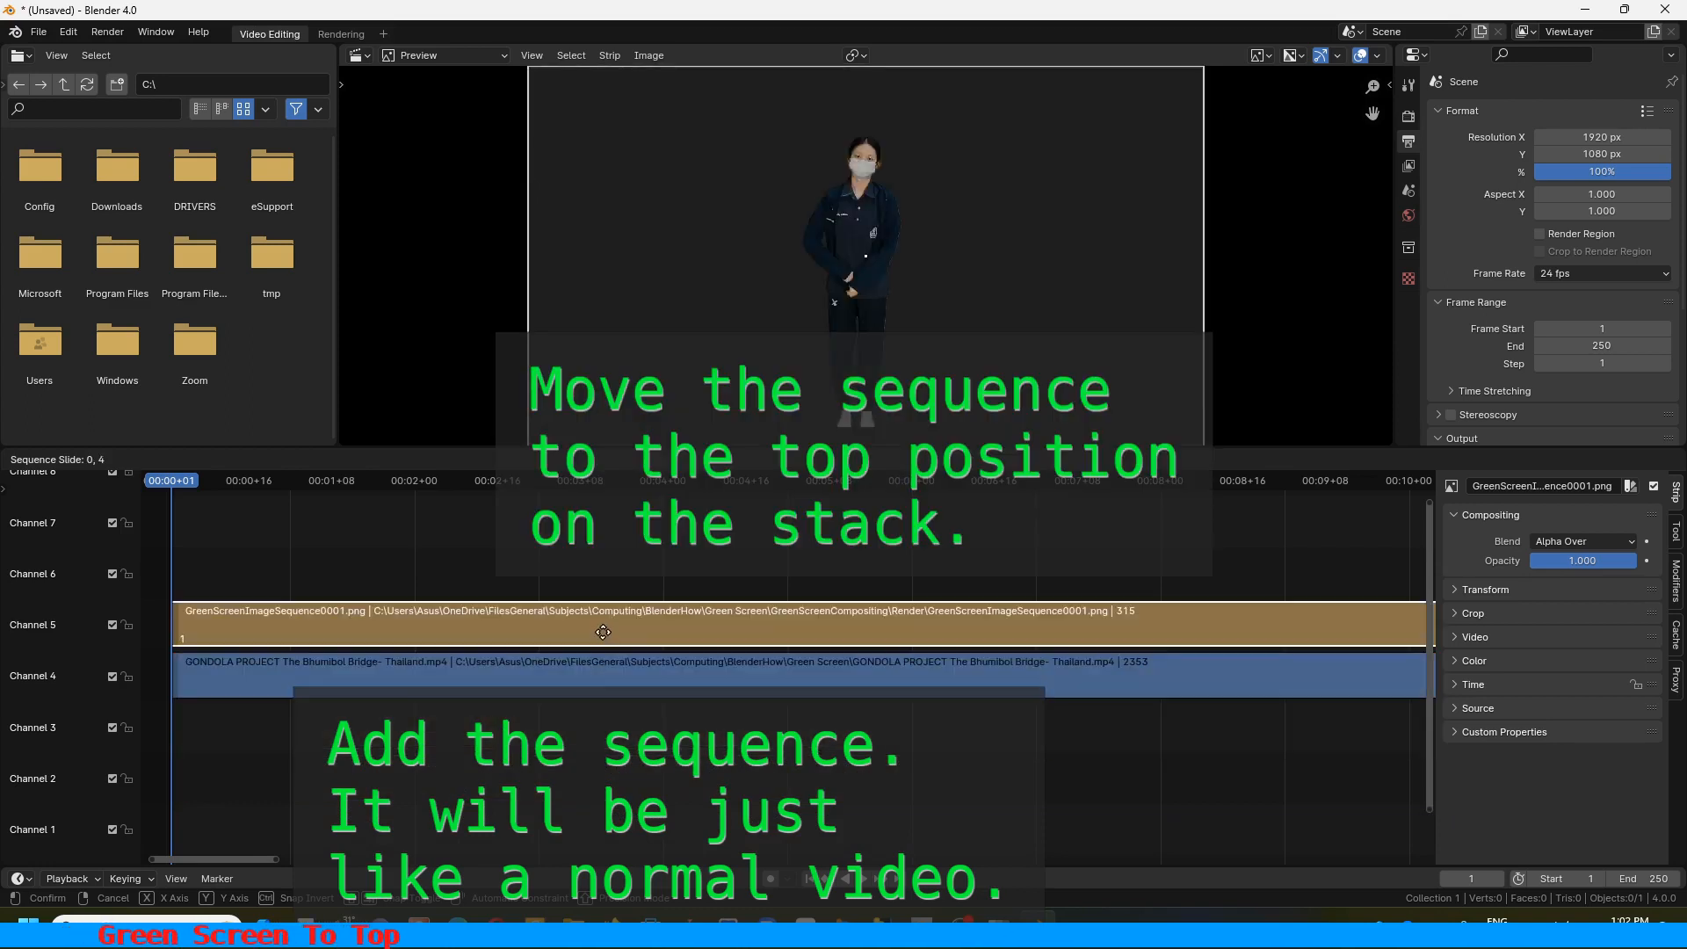
left_click(606, 640)
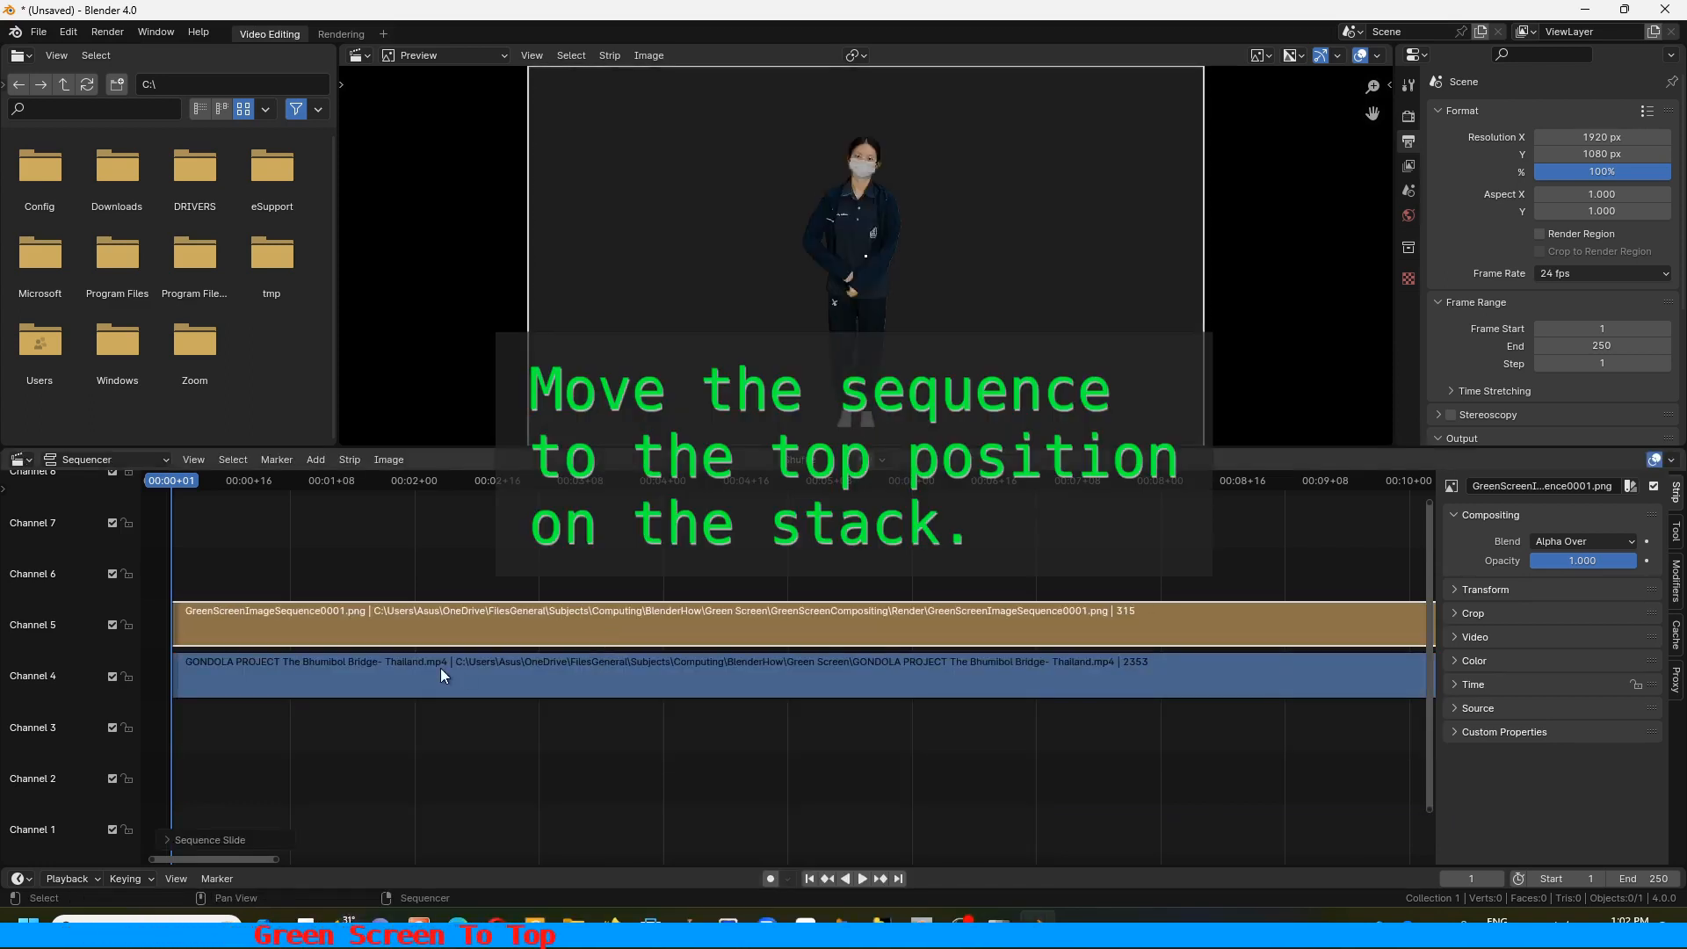
key("space")
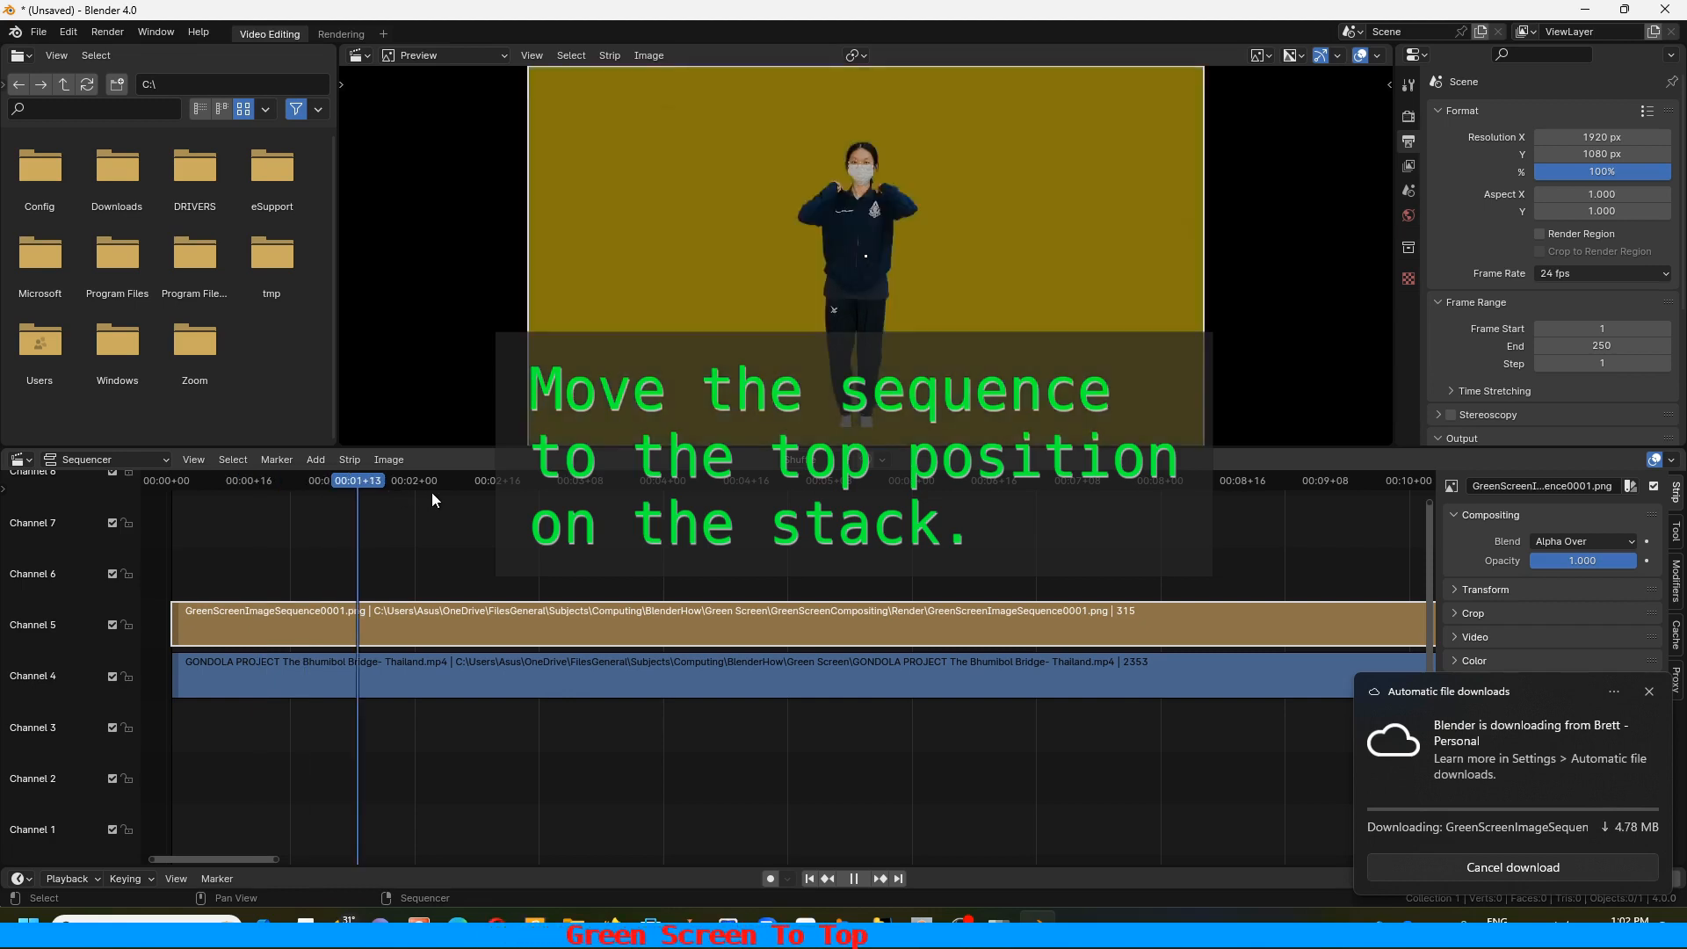
left_click_drag(613, 491, 187, 483)
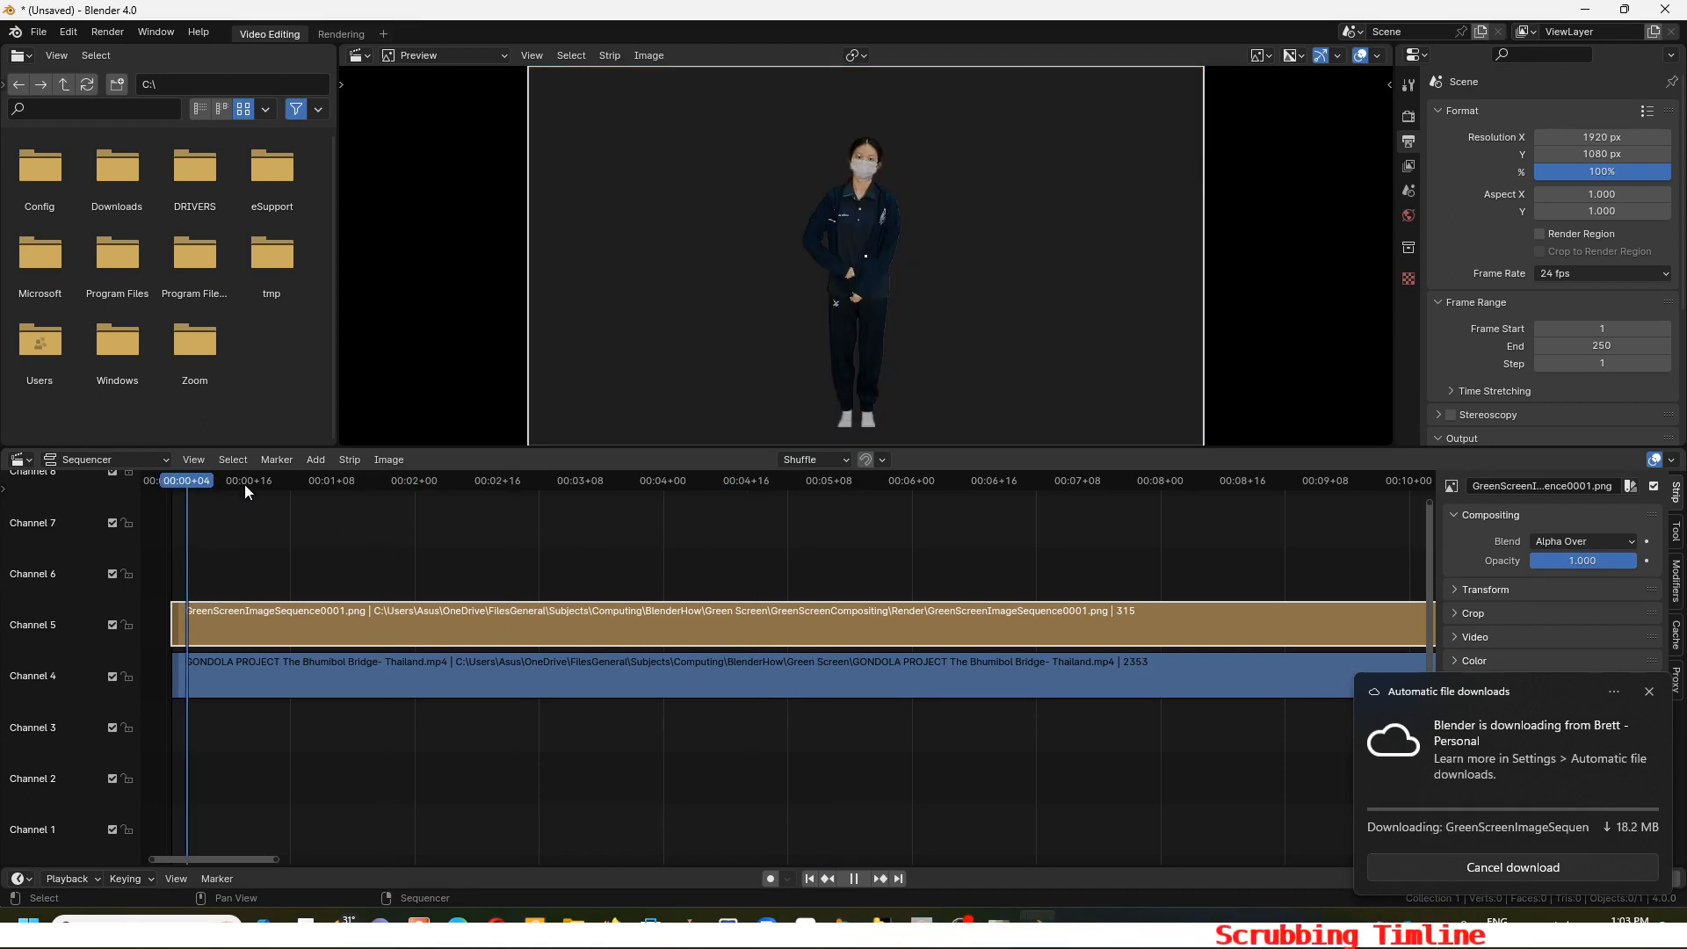
key("space")
Duplicate the image sequence strip three times, placing the copies end to end in channel 5
scroll(383, 734, "down", 1)
scroll(241, 744, "down", 8)
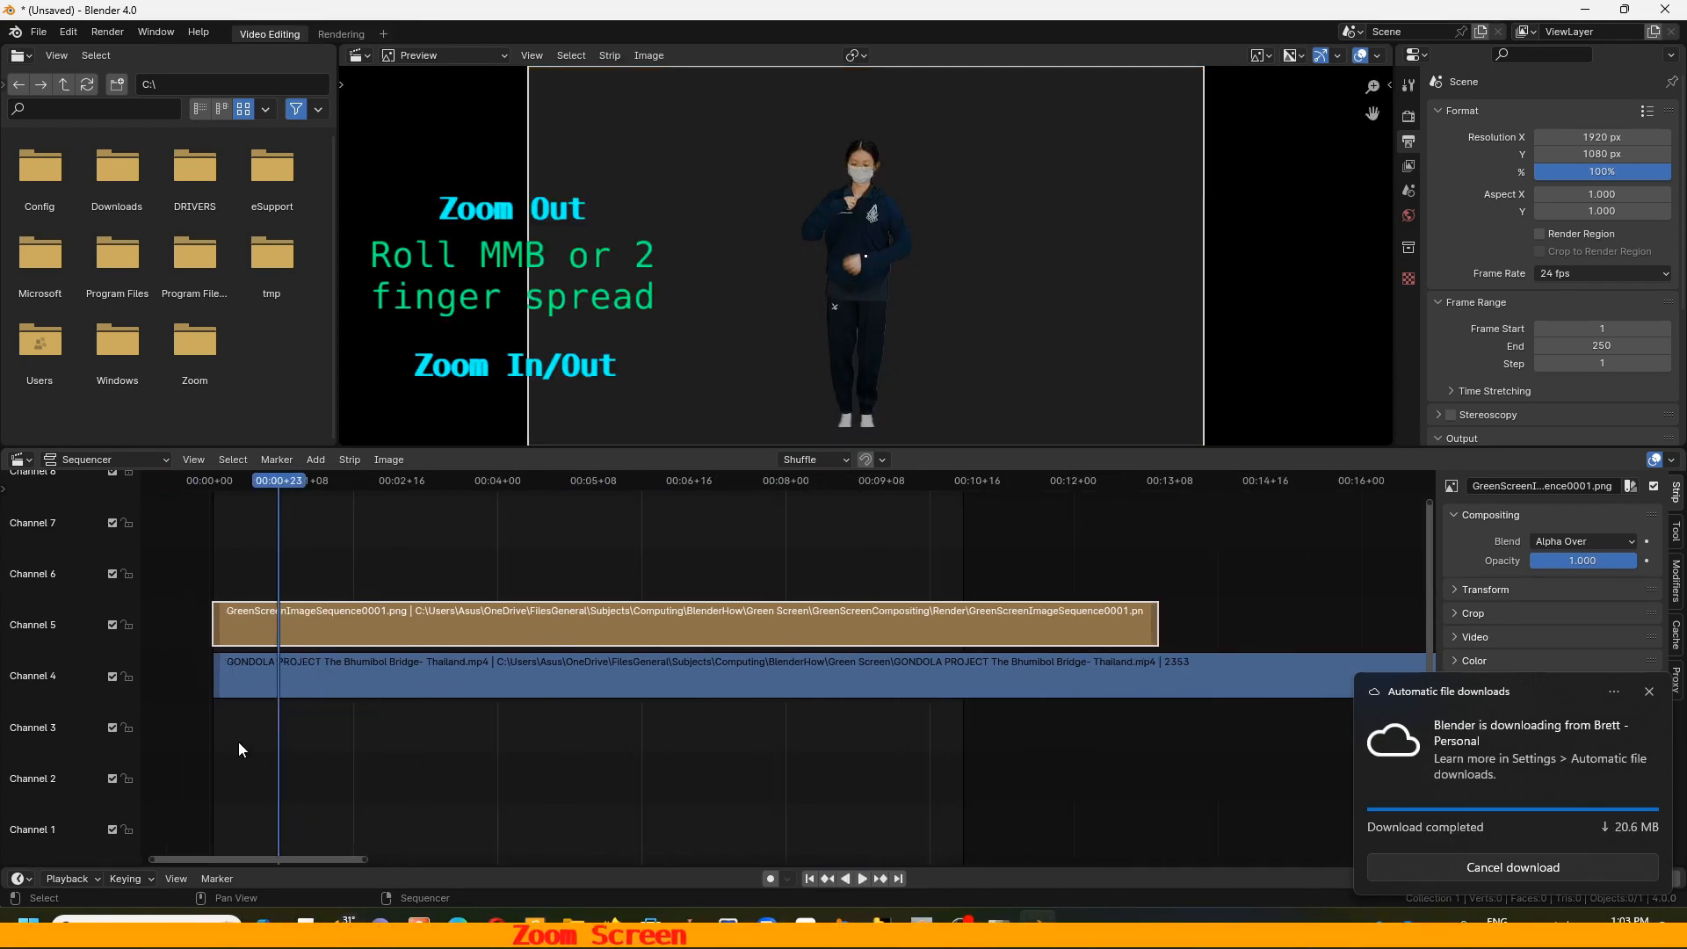
scroll(250, 755, "down", 2)
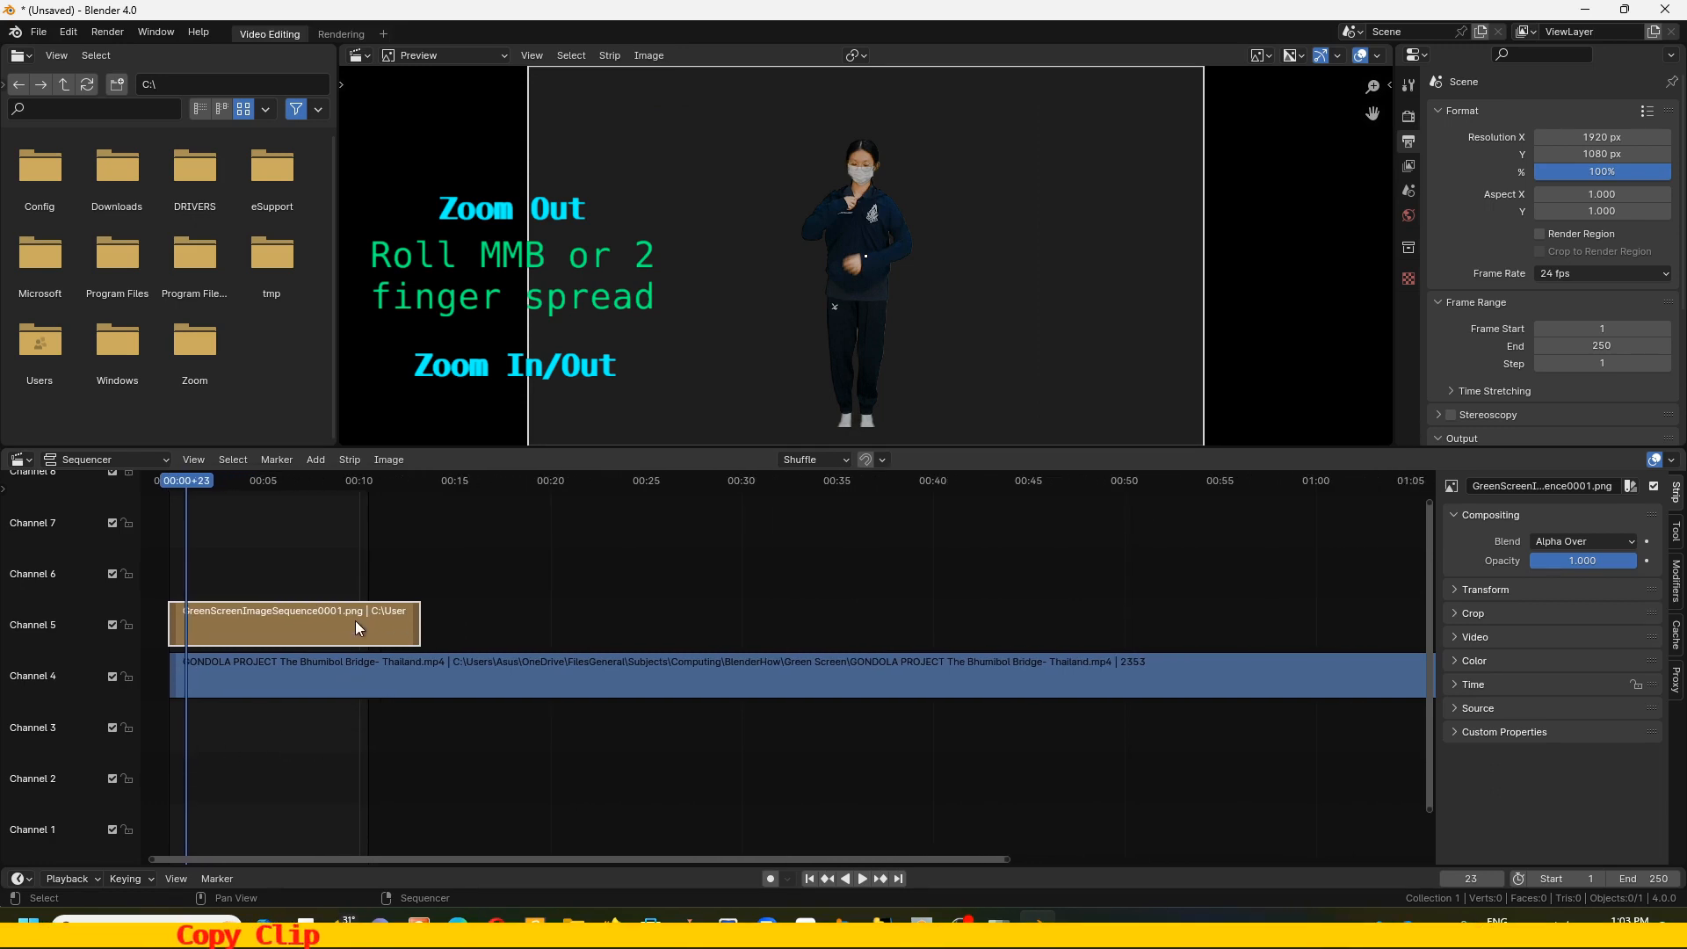
key("shift+d")
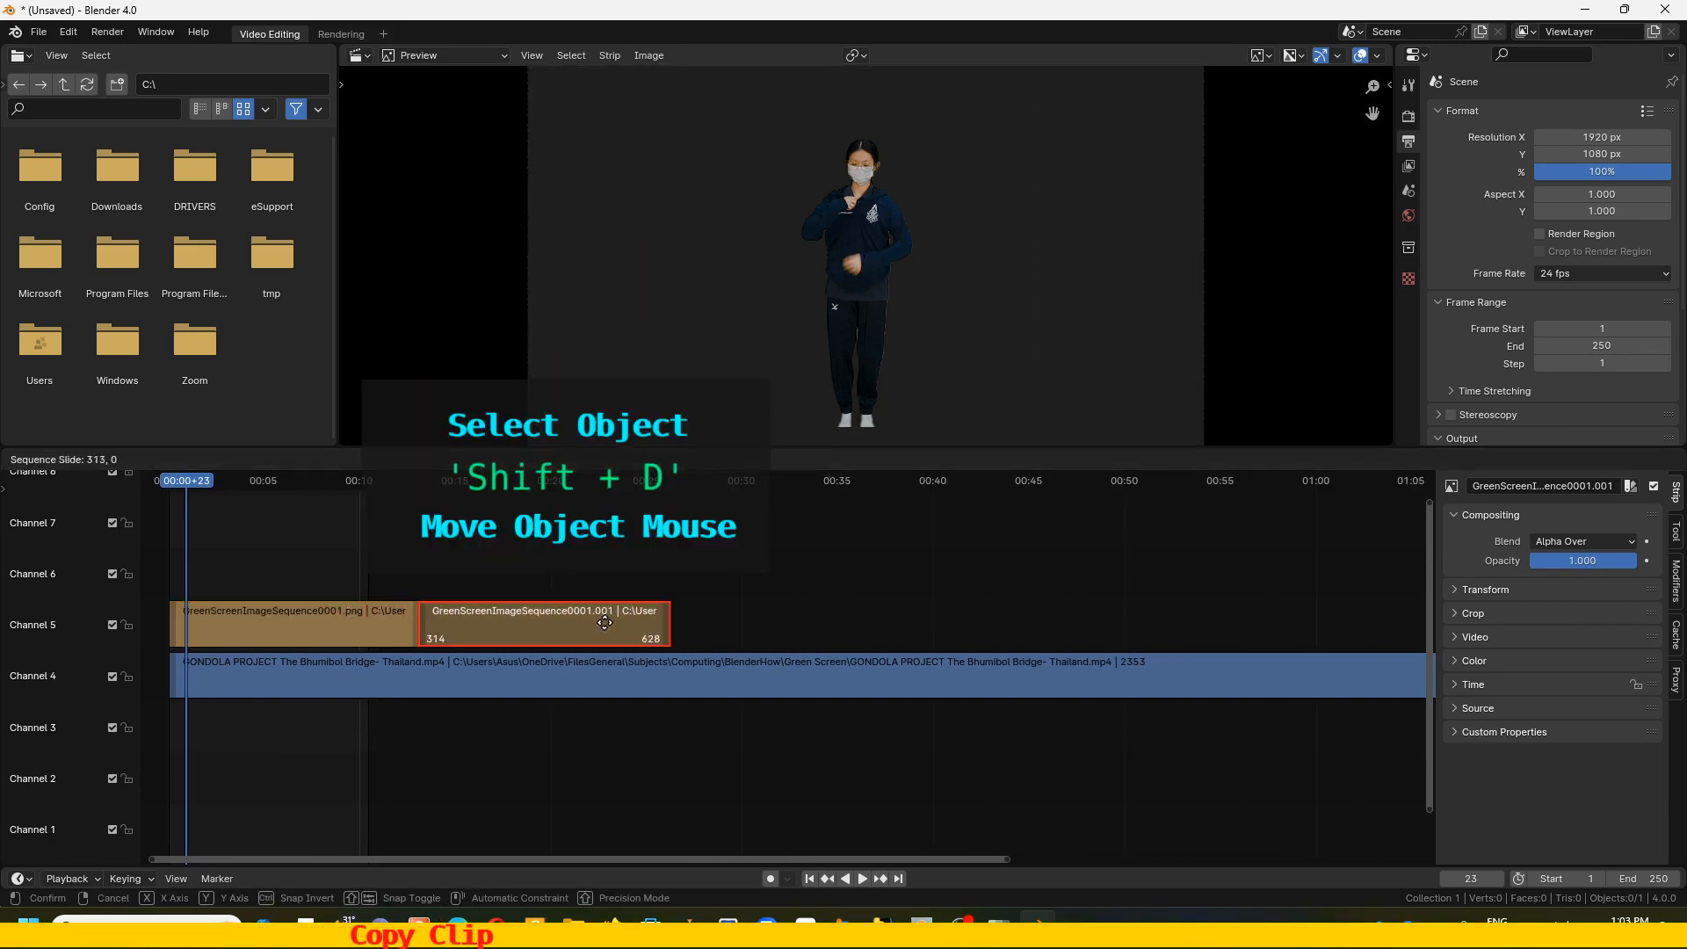
left_click(605, 622)
key("shift+d")
left_click(849, 620)
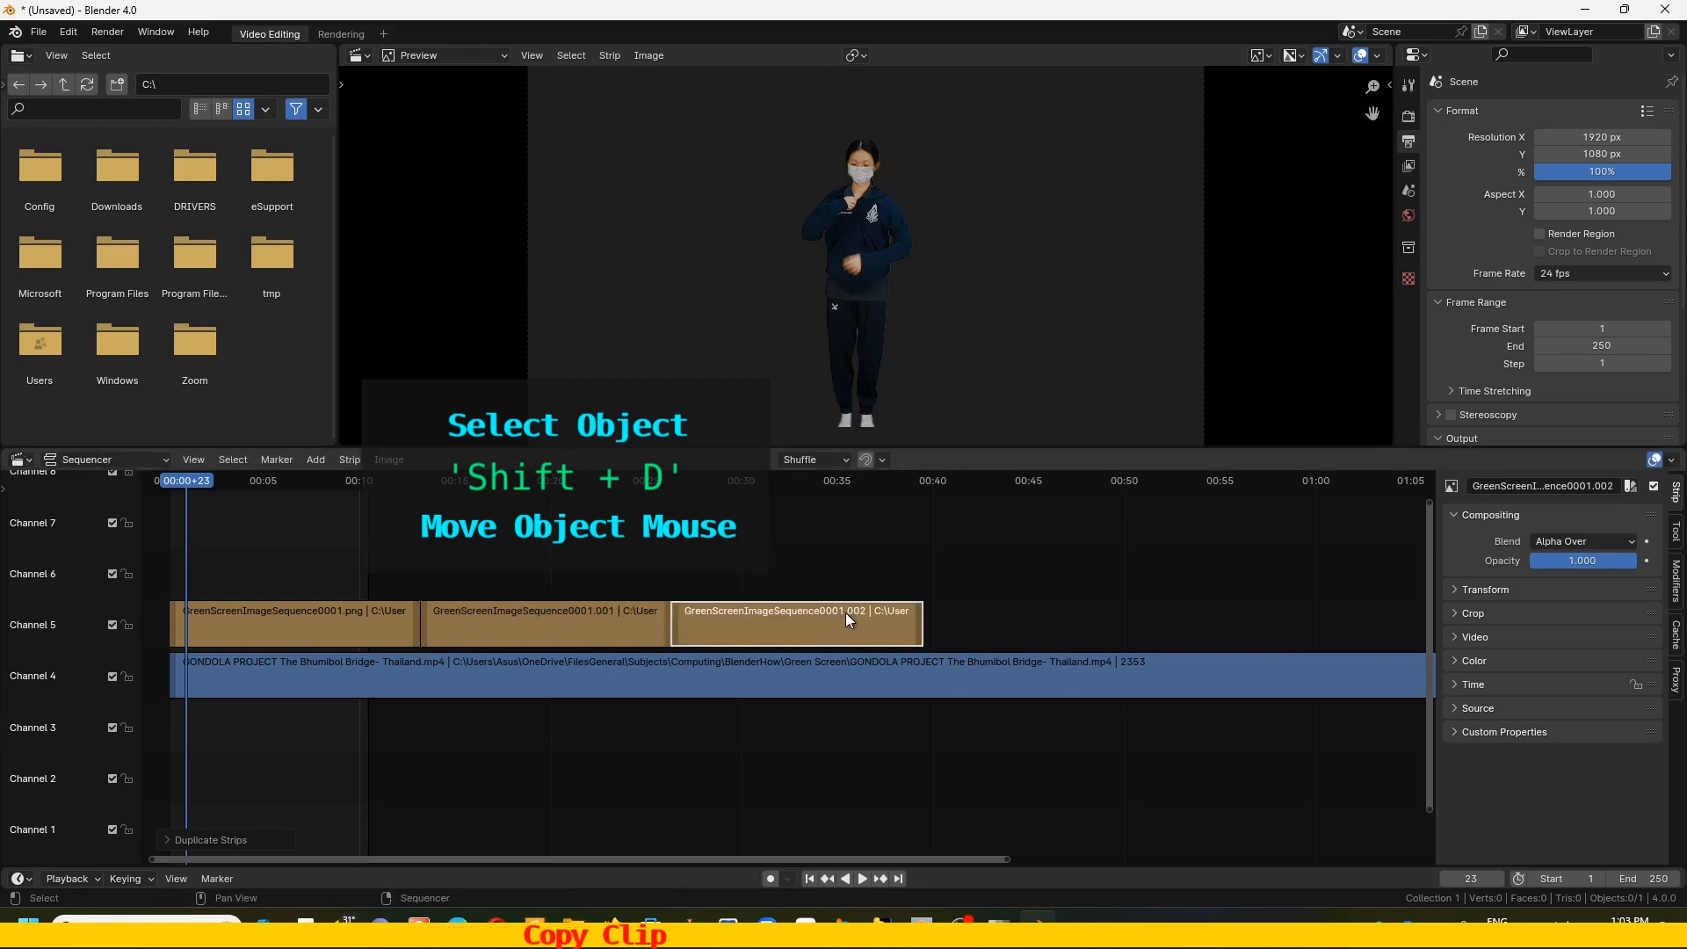
key("shift+d")
left_click(1016, 608)
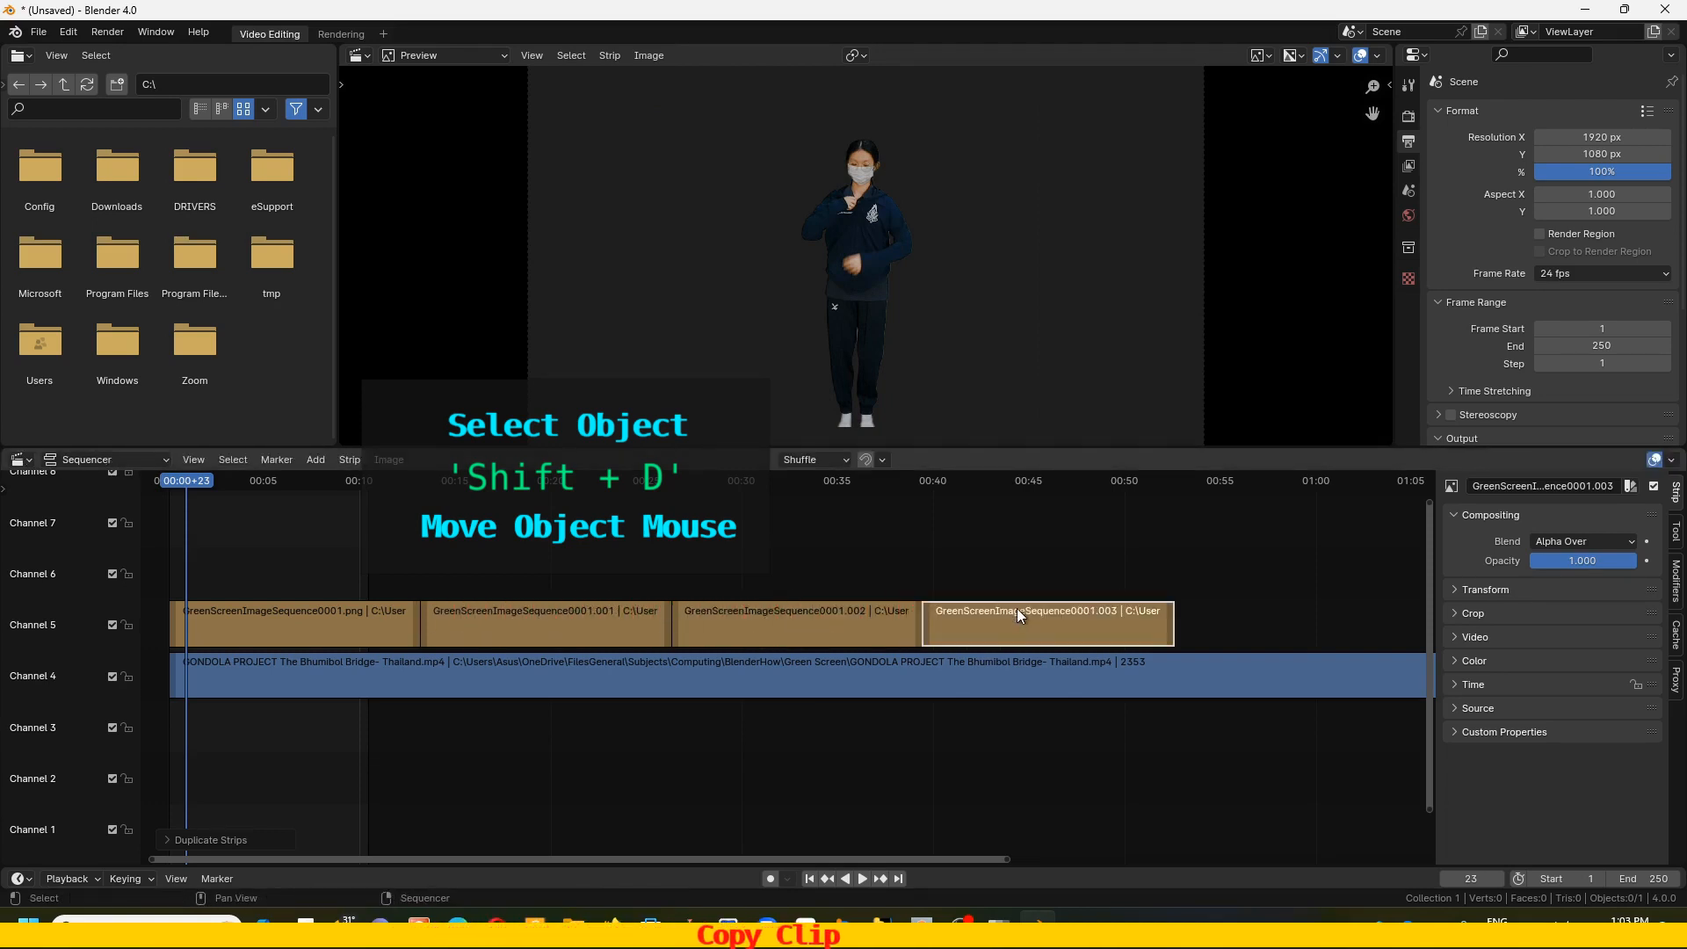
Append three more copies of the image sequence strip in channel 5, reaching towards the end of the Gondola bridge video
middle_click_drag(1016, 608, 360, 652)
key("shift+d")
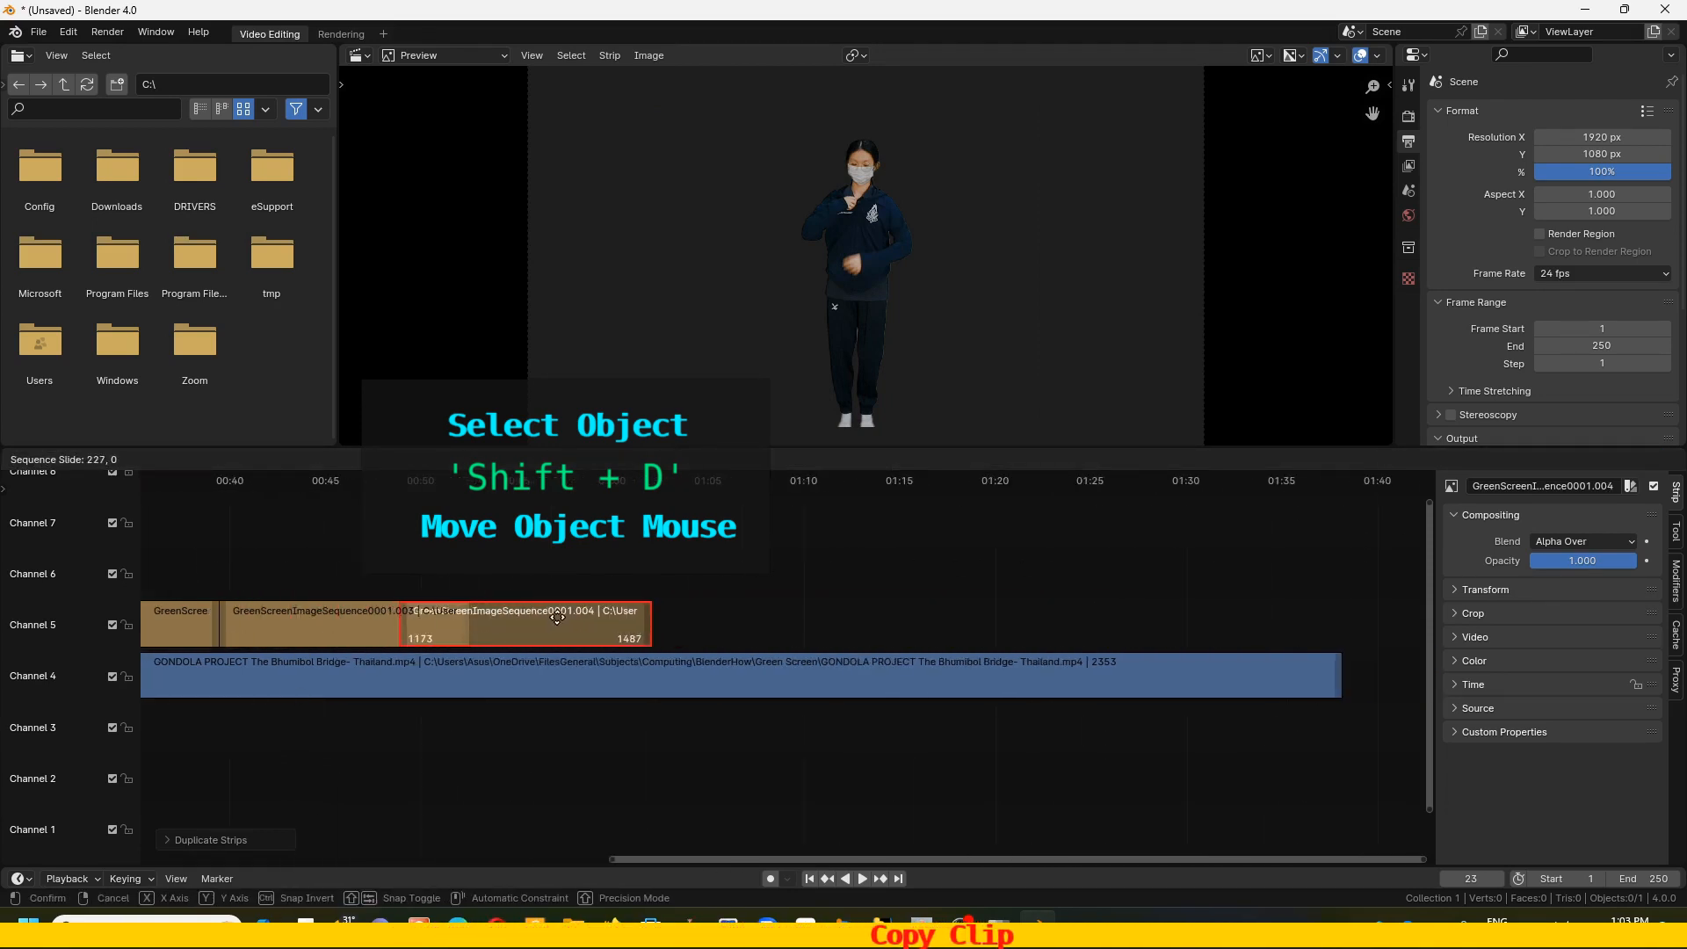
left_click(615, 611)
key("shift+d")
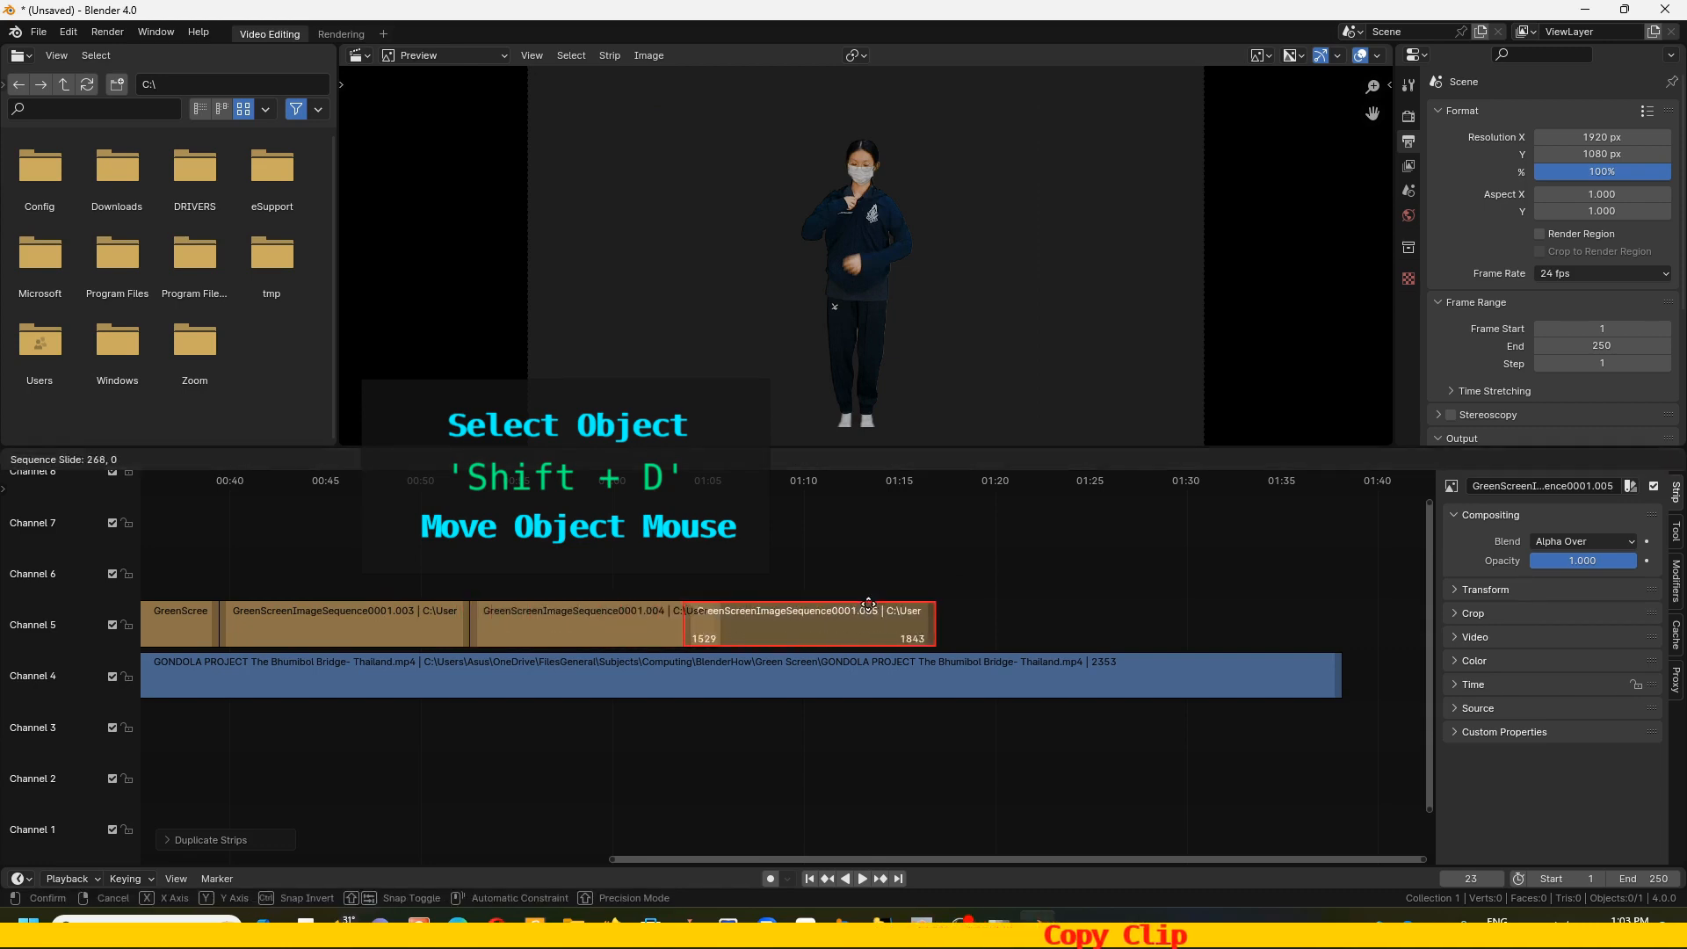
left_click(883, 613)
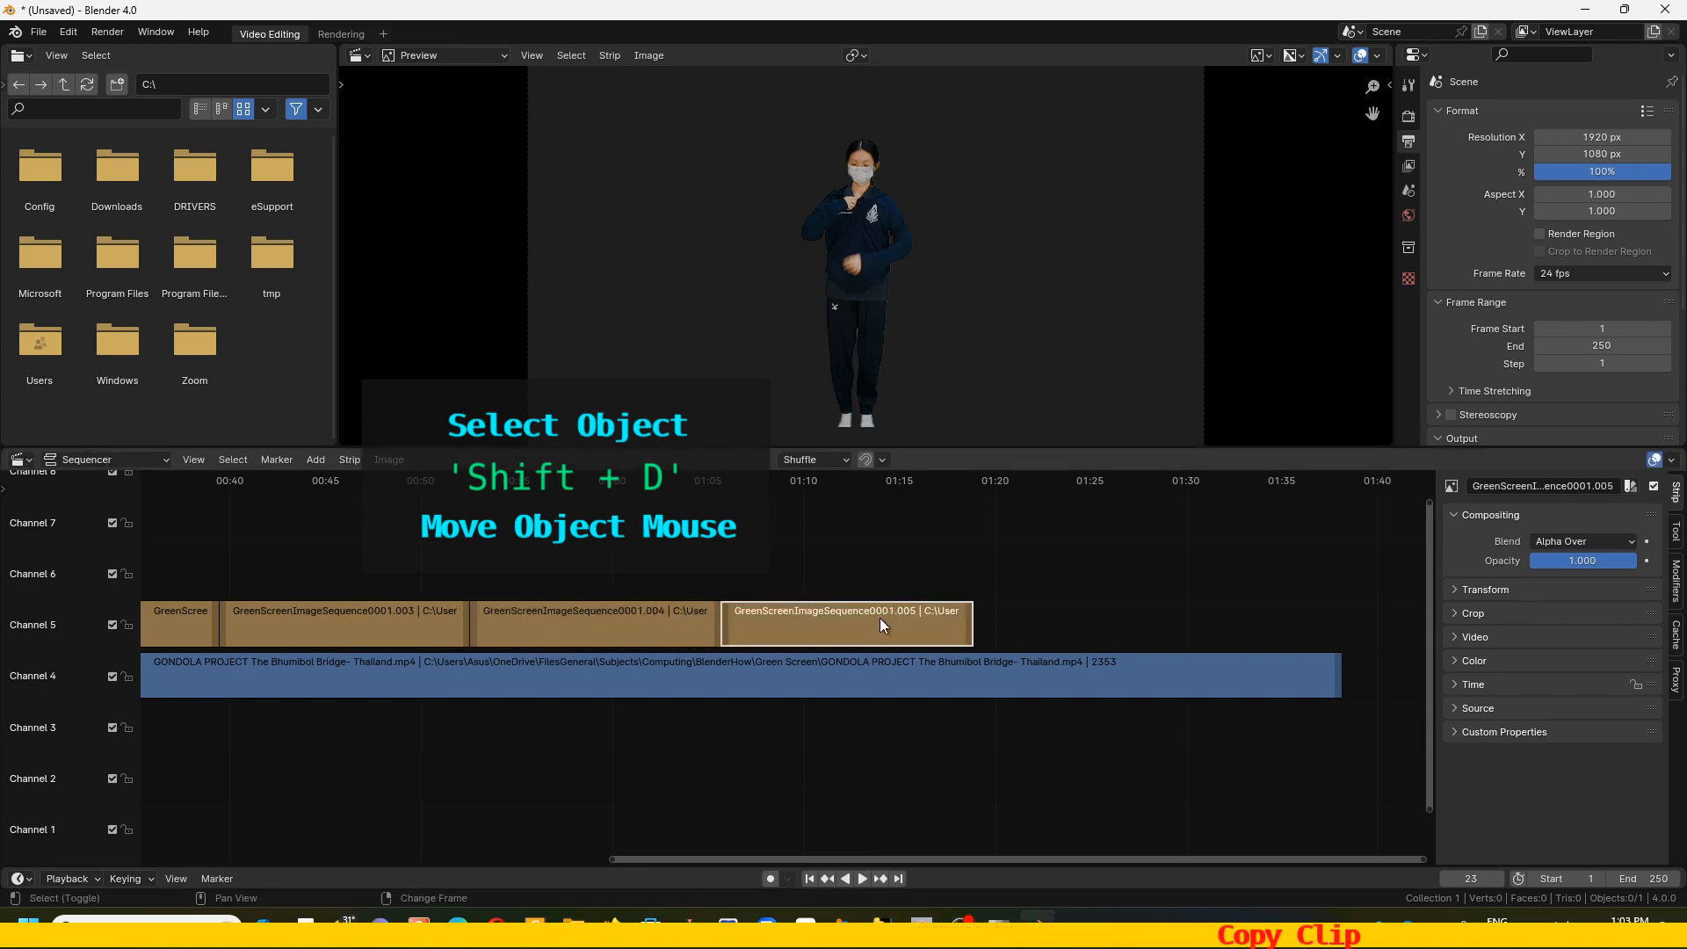
key("shift+d")
left_click(1132, 604)
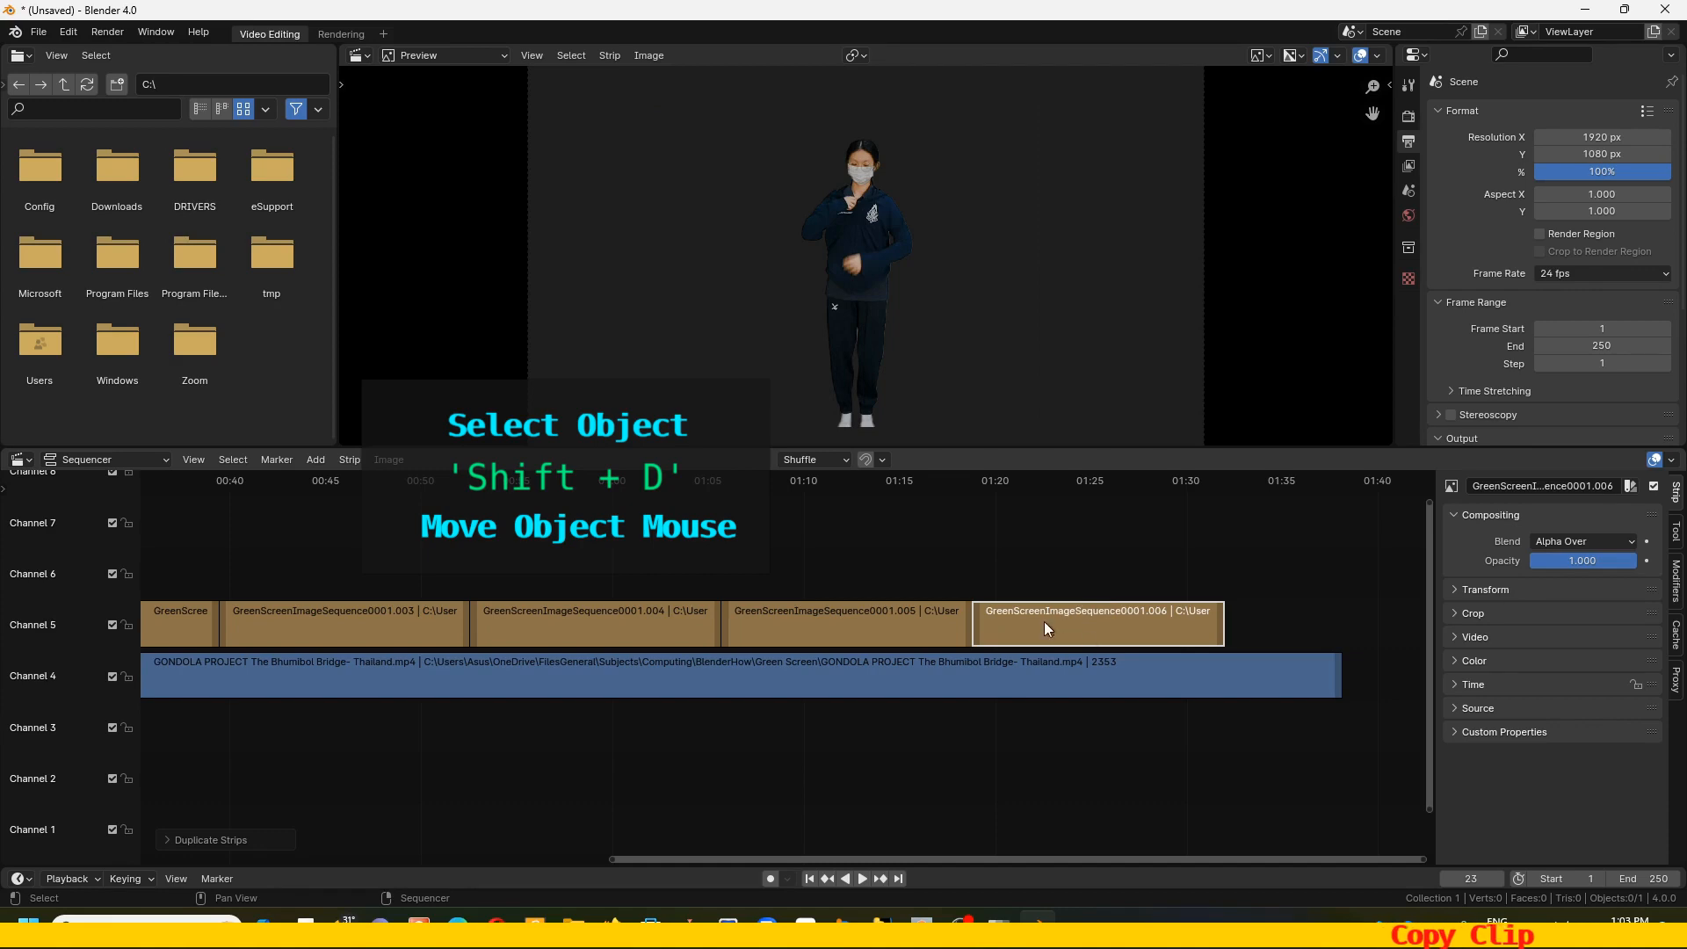
Scrub the timeline to review the repeated dancer strips over the bridge footage
left_click_drag(267, 478, 721, 564)
scroll(950, 654, "down", 4)
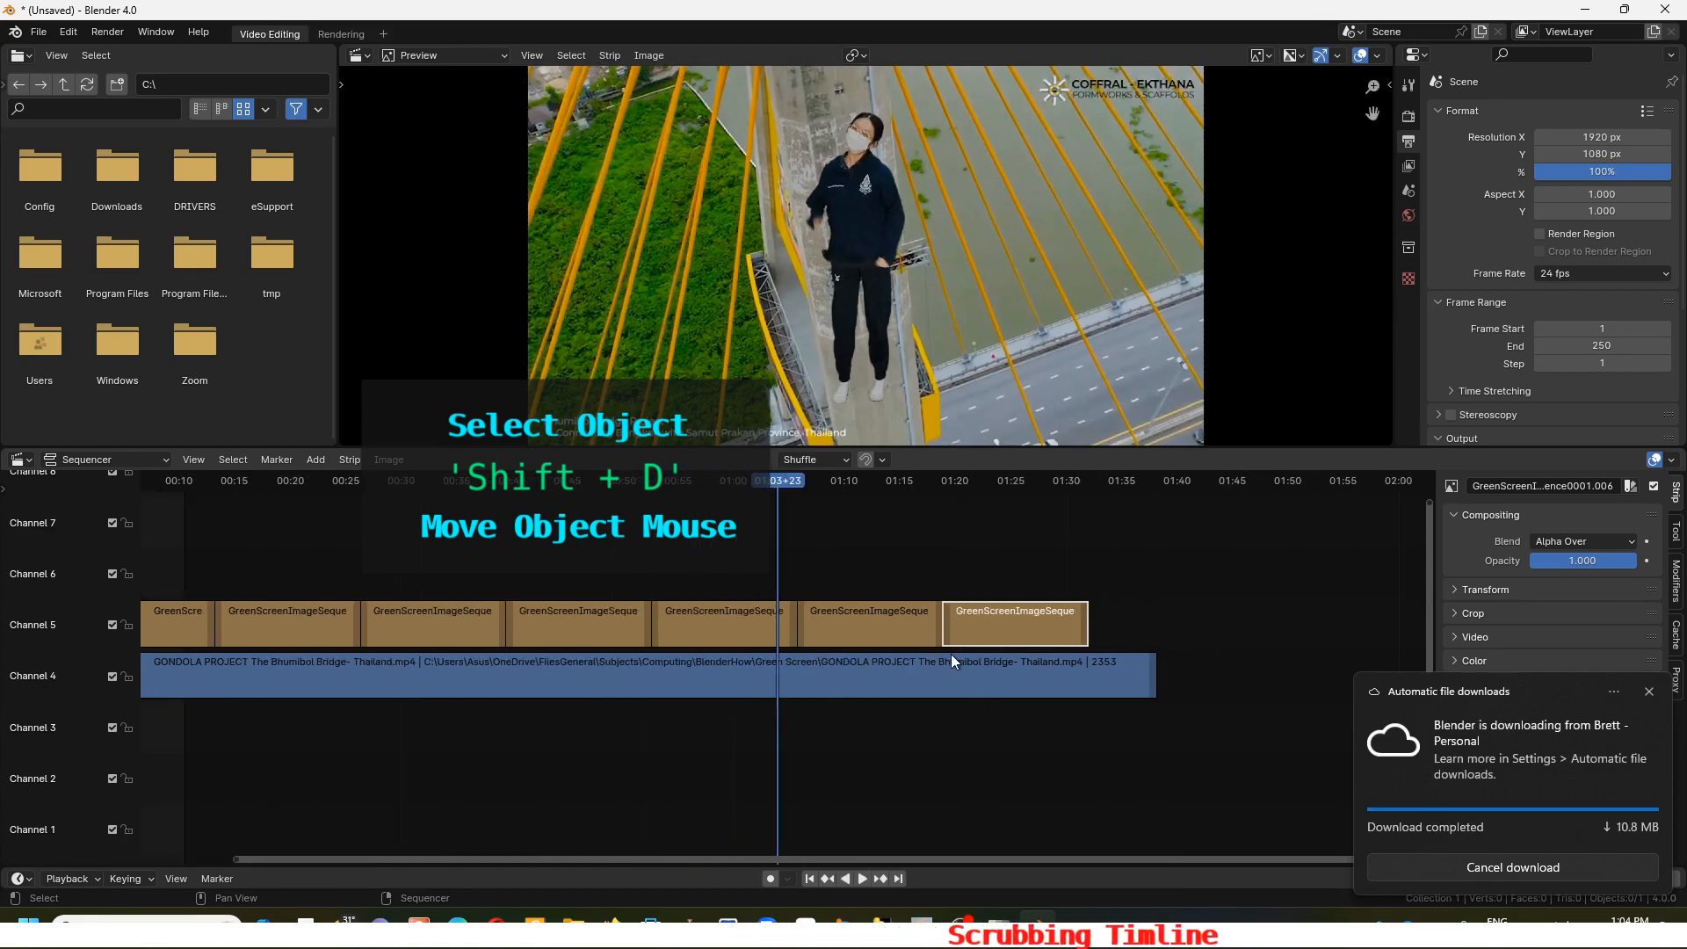
left_click_drag(274, 565, 993, 606)
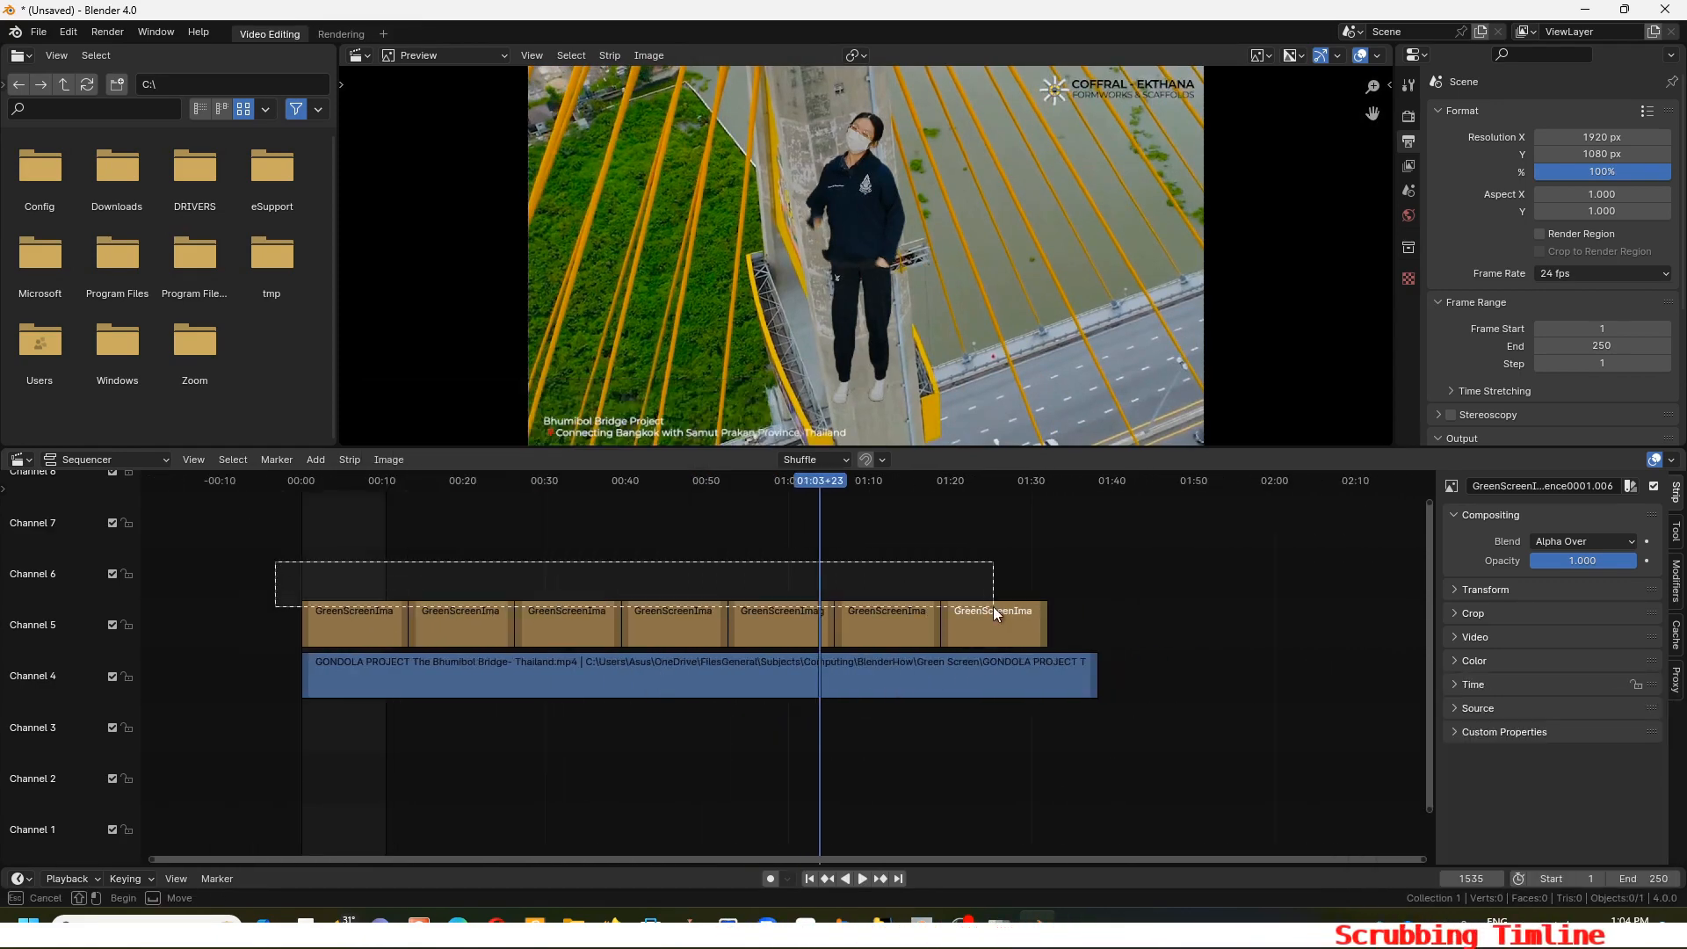
Move the Gondola bridge video strip straight down to channel 3 and preview the timeline, leaving the playhead at 00:06+00
left_click(691, 673)
key("g")
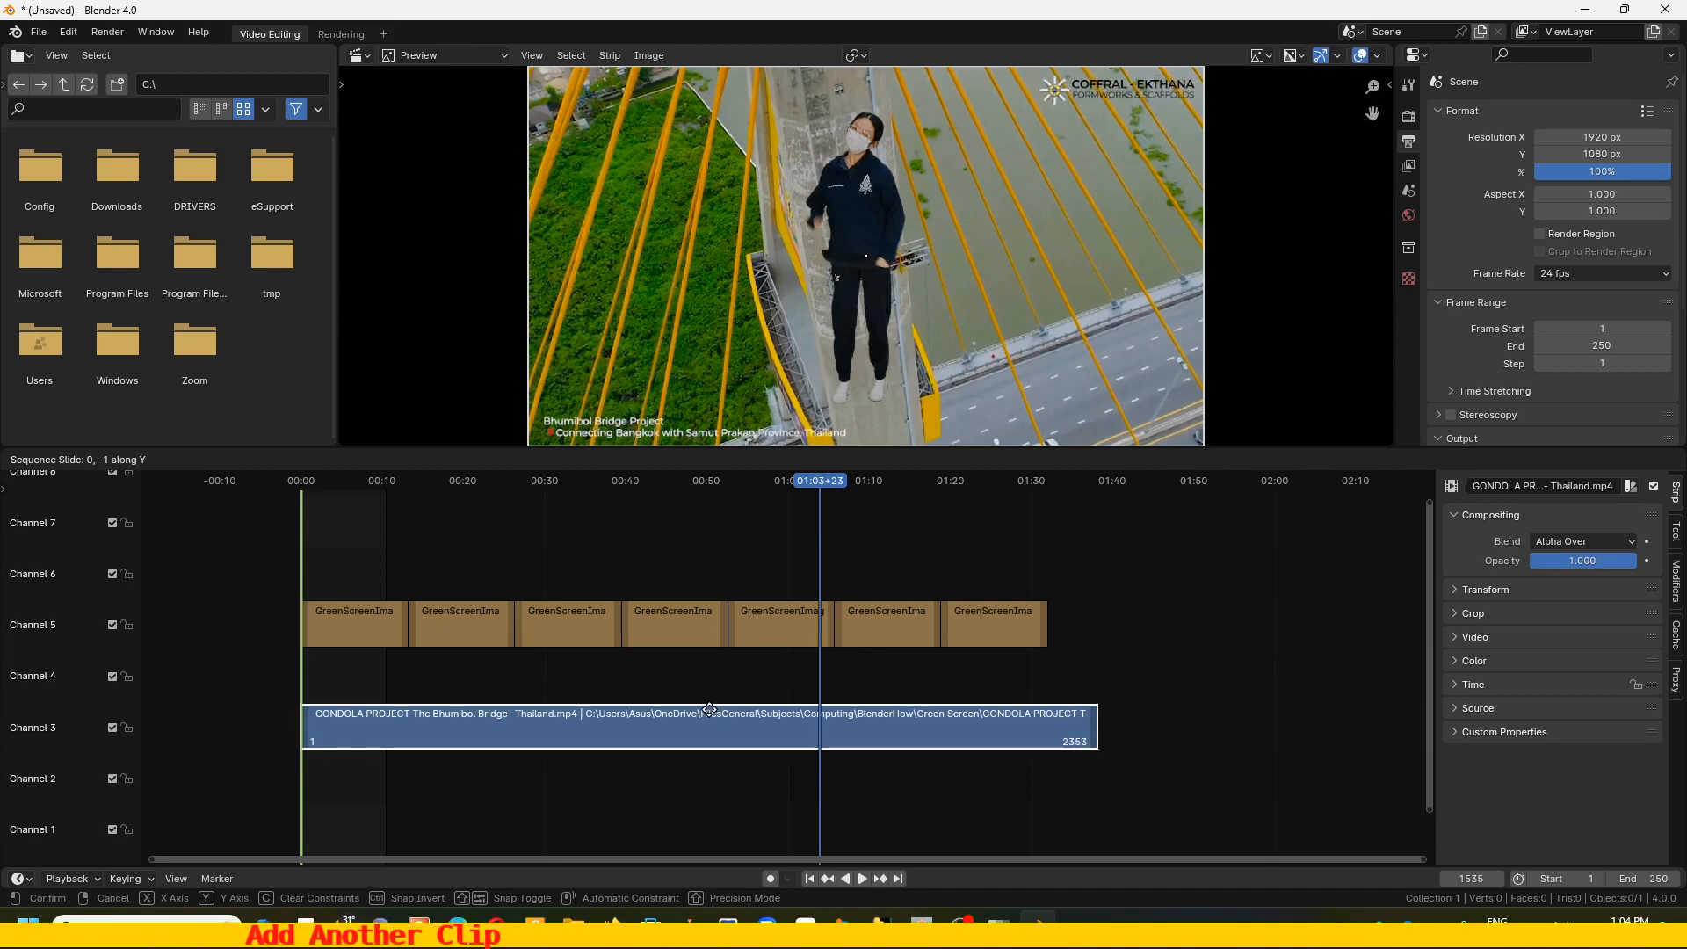
left_click(715, 730)
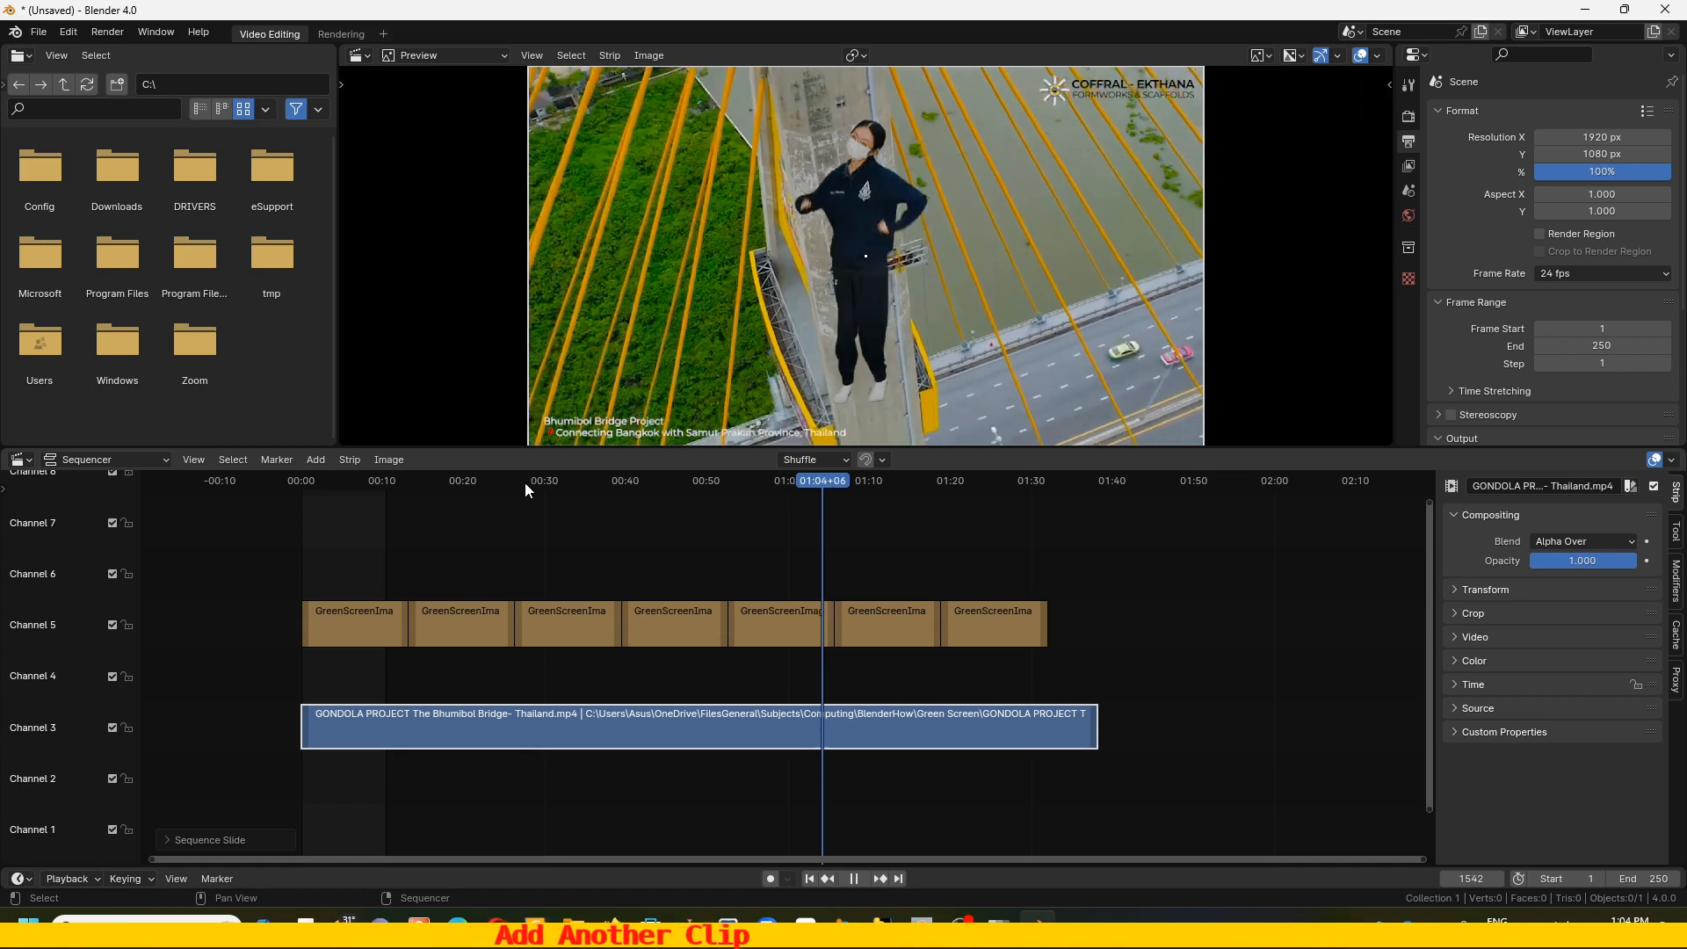
left_click(393, 483)
mouse_move(366, 484)
left_mouse_down()
mouse_move(336, 482)
mouse_move(350, 481)
left_mouse_up()
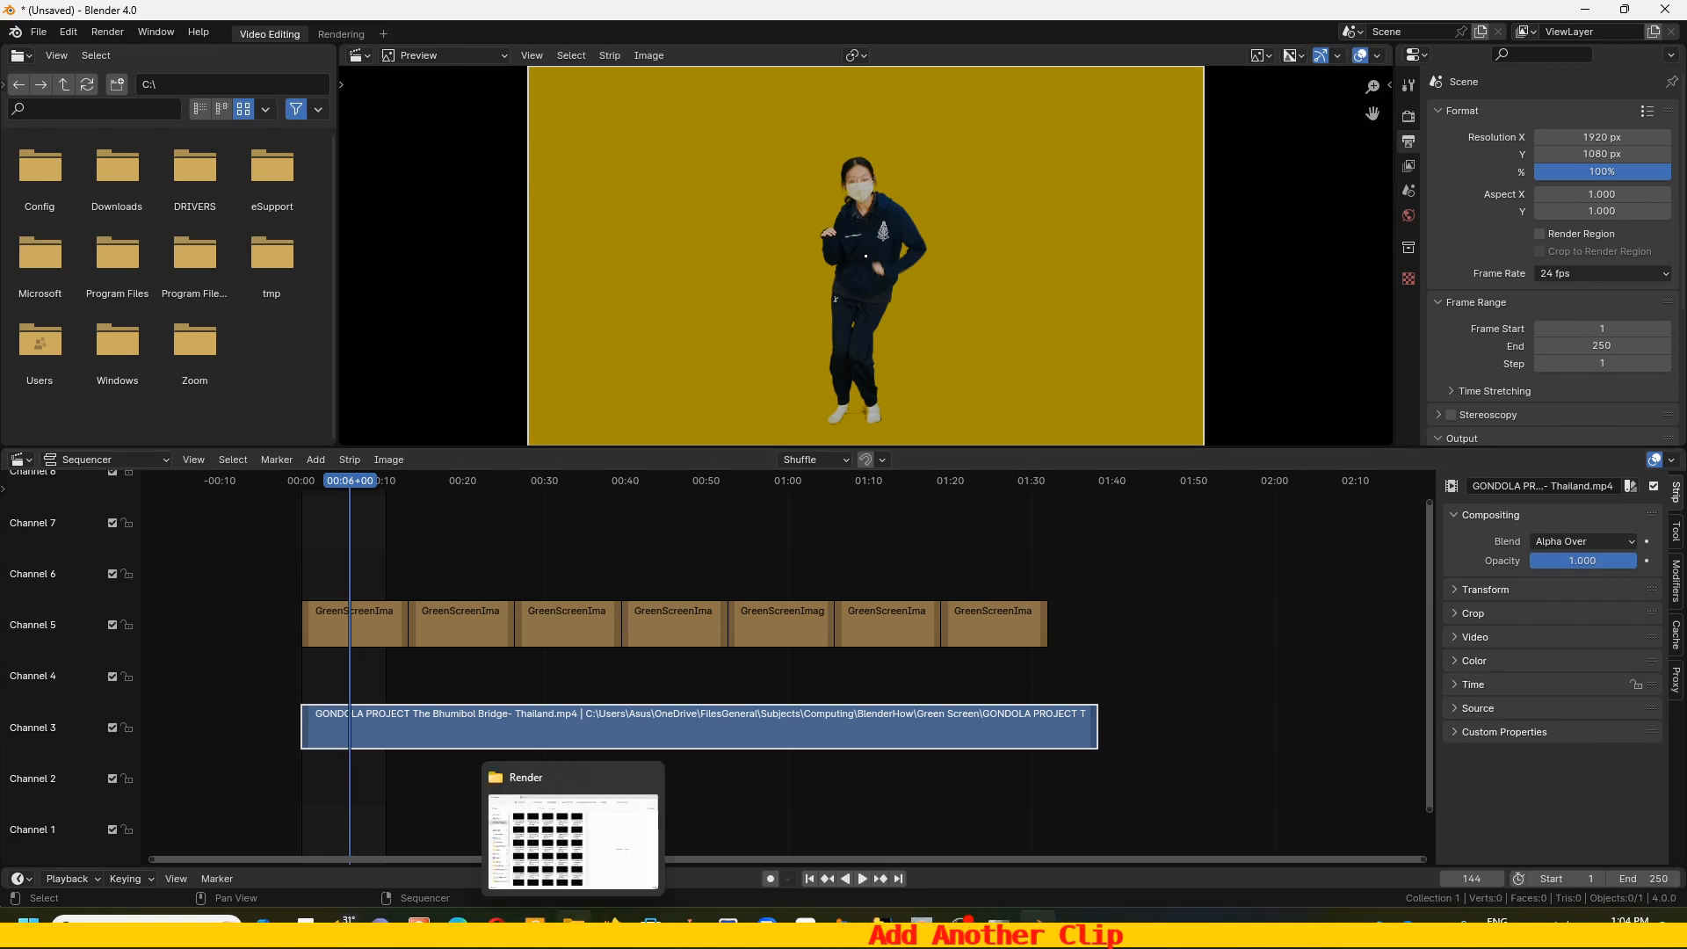
left_click(573, 928)
left_click(1036, 261)
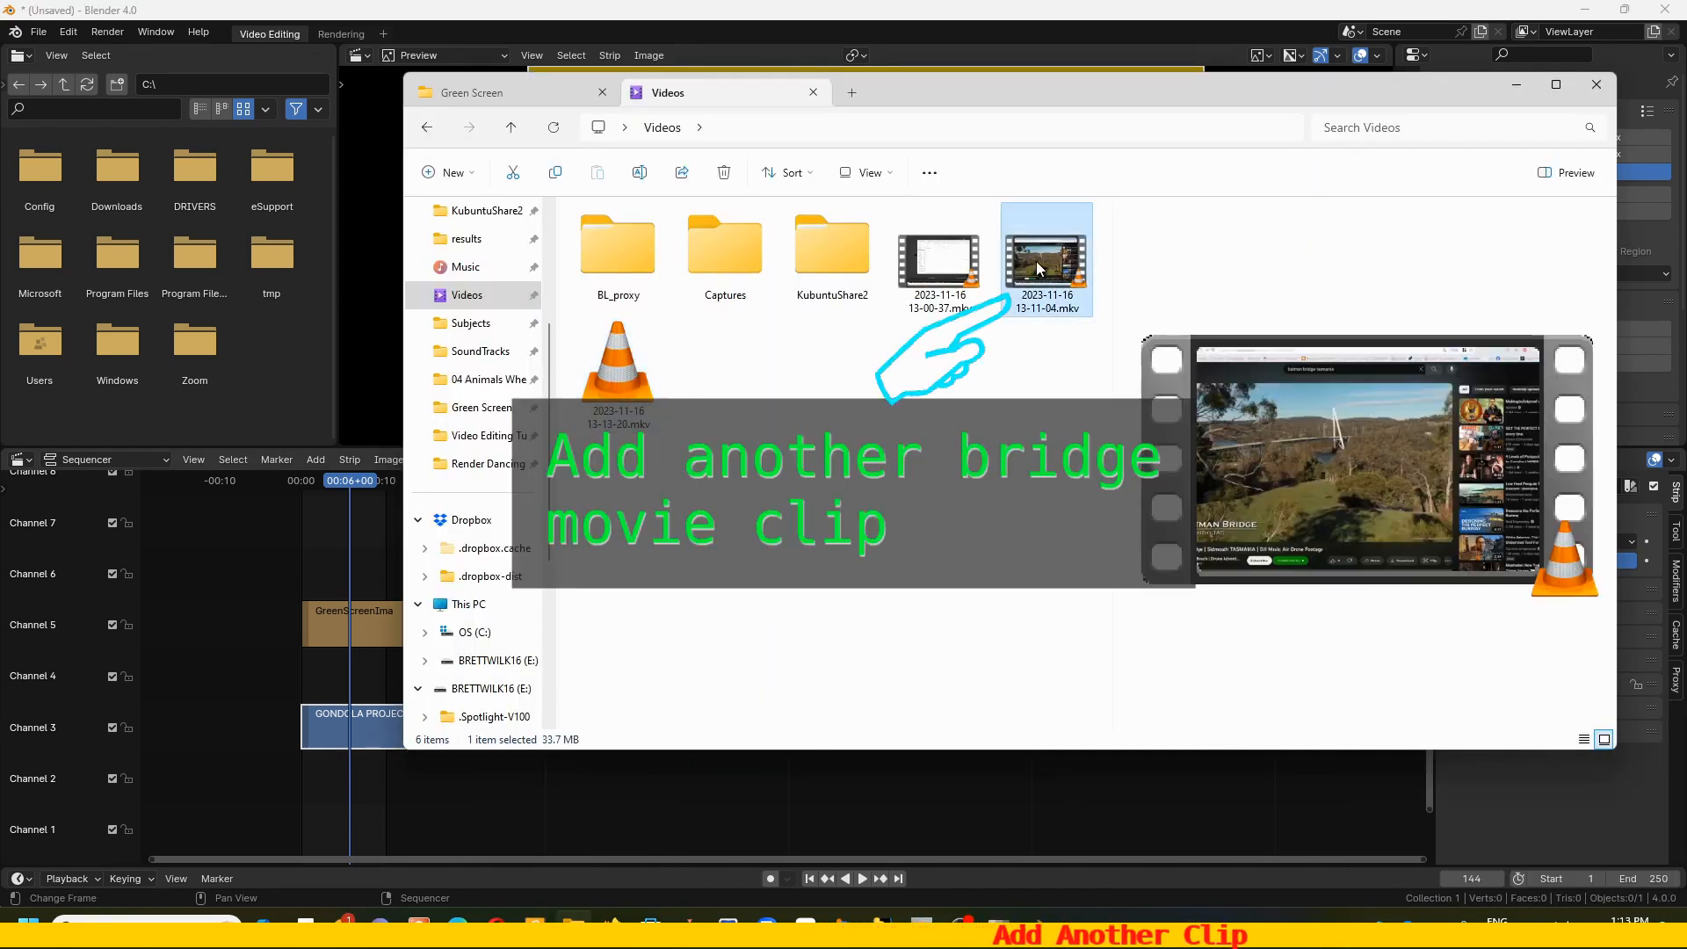
left_click_drag(965, 314, 826, 635)
left_click(1223, 672)
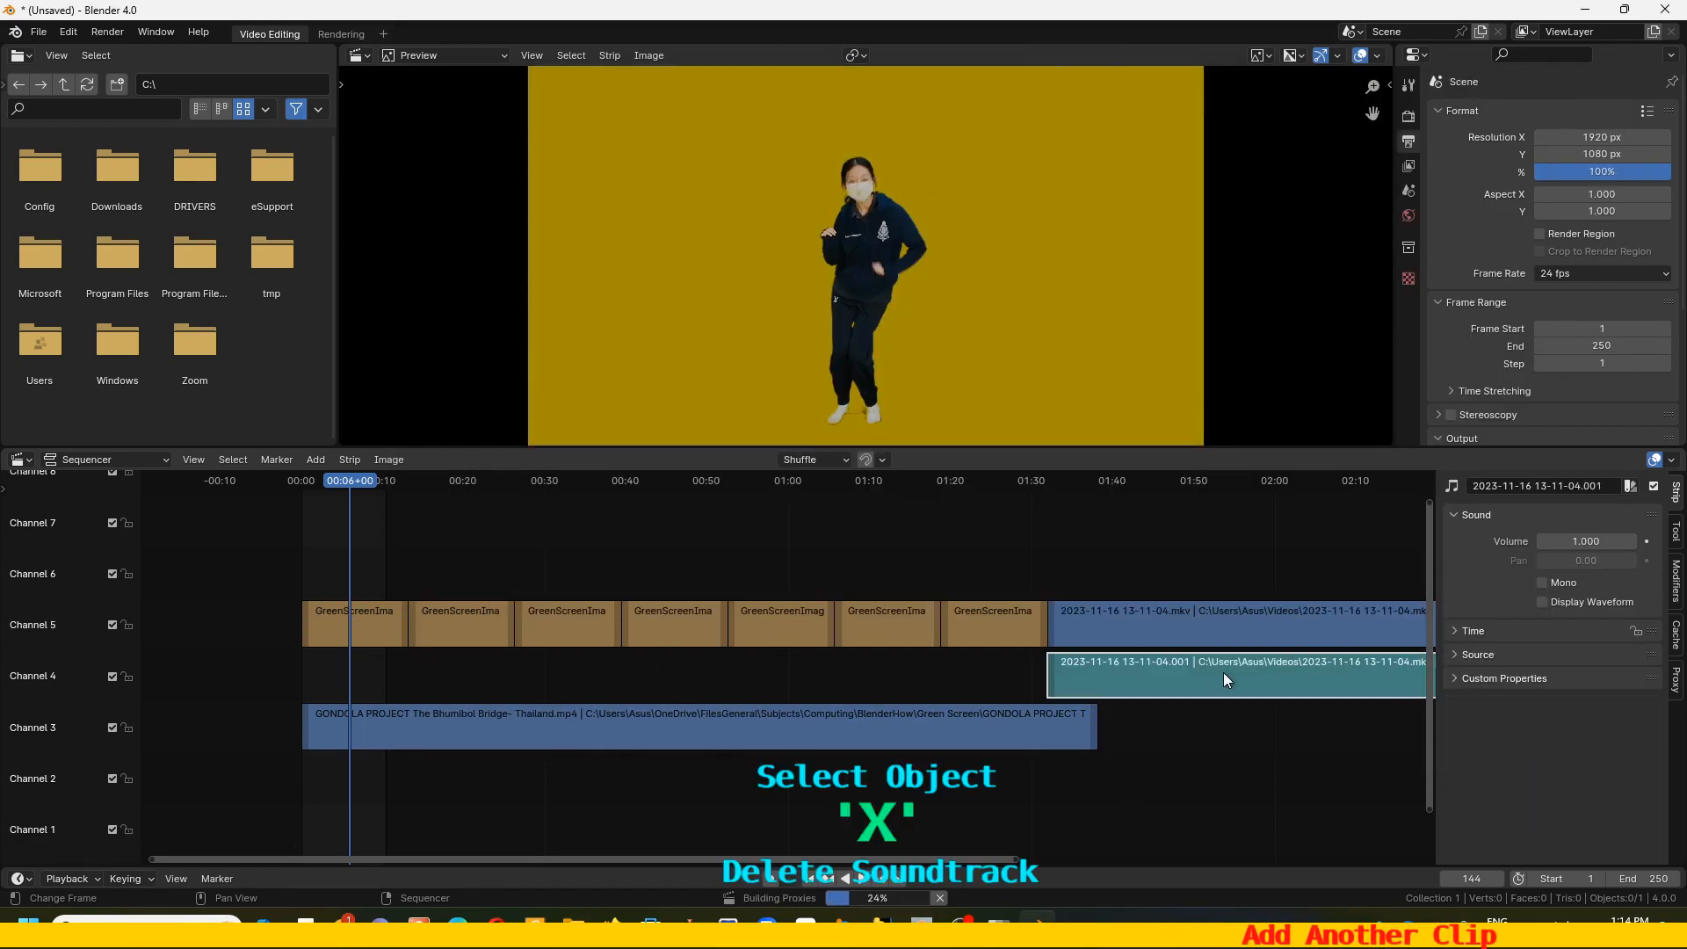
key("x")
left_click_drag(1235, 639, 798, 690)
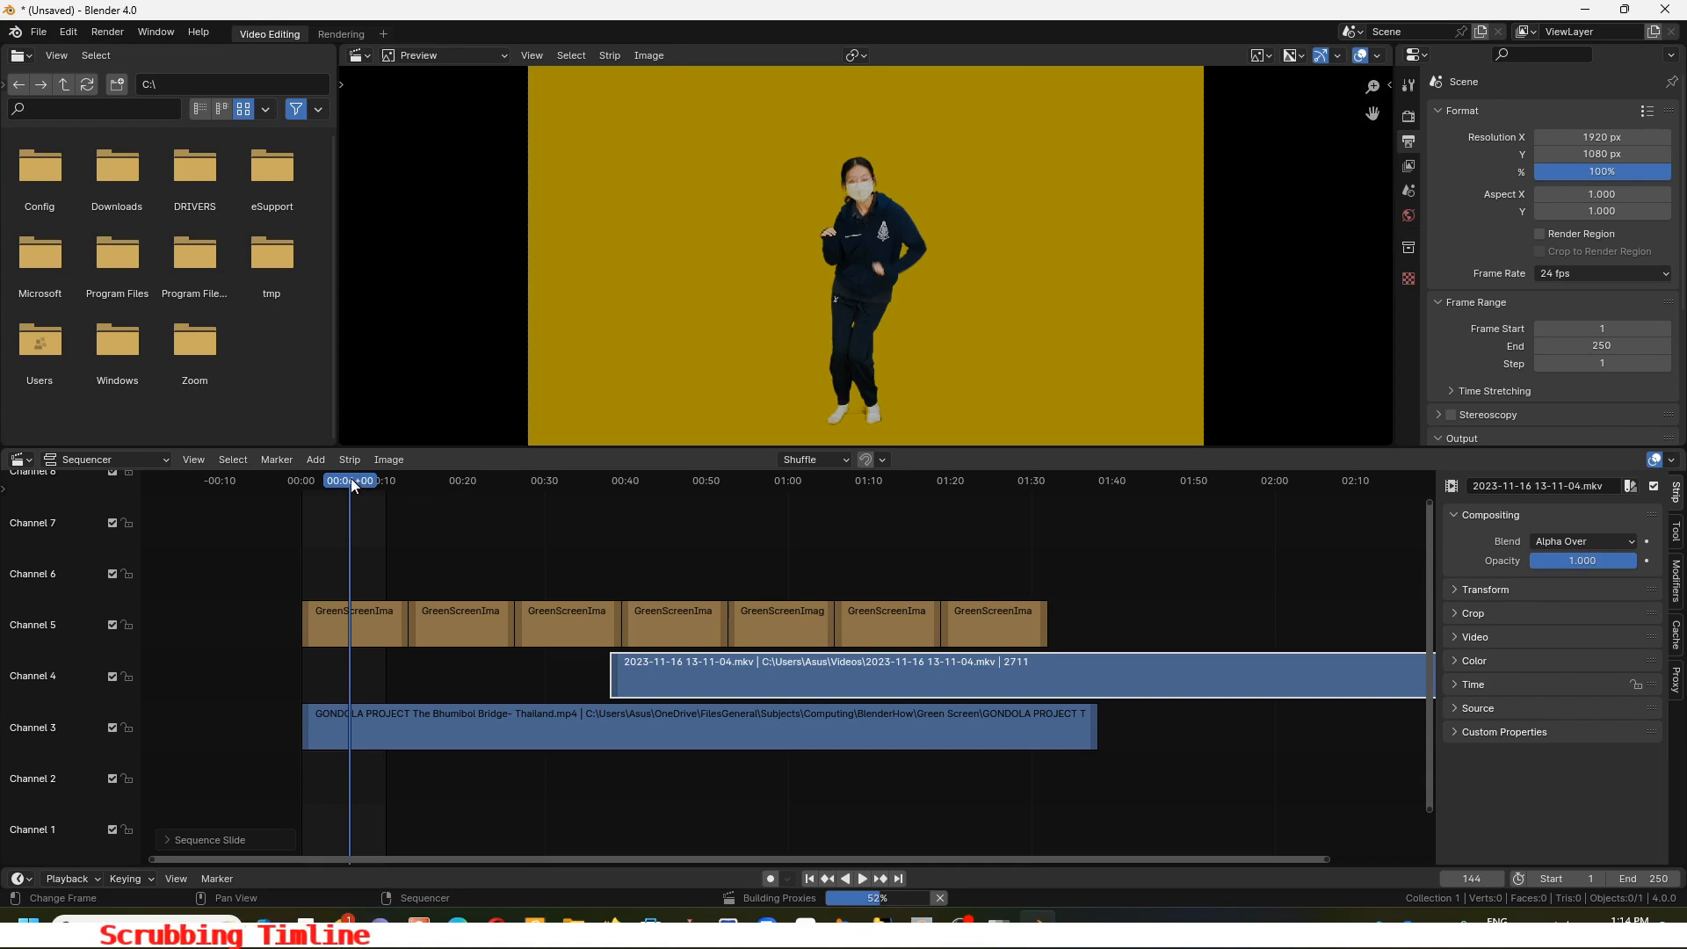
left_click_drag(404, 479, 437, 482)
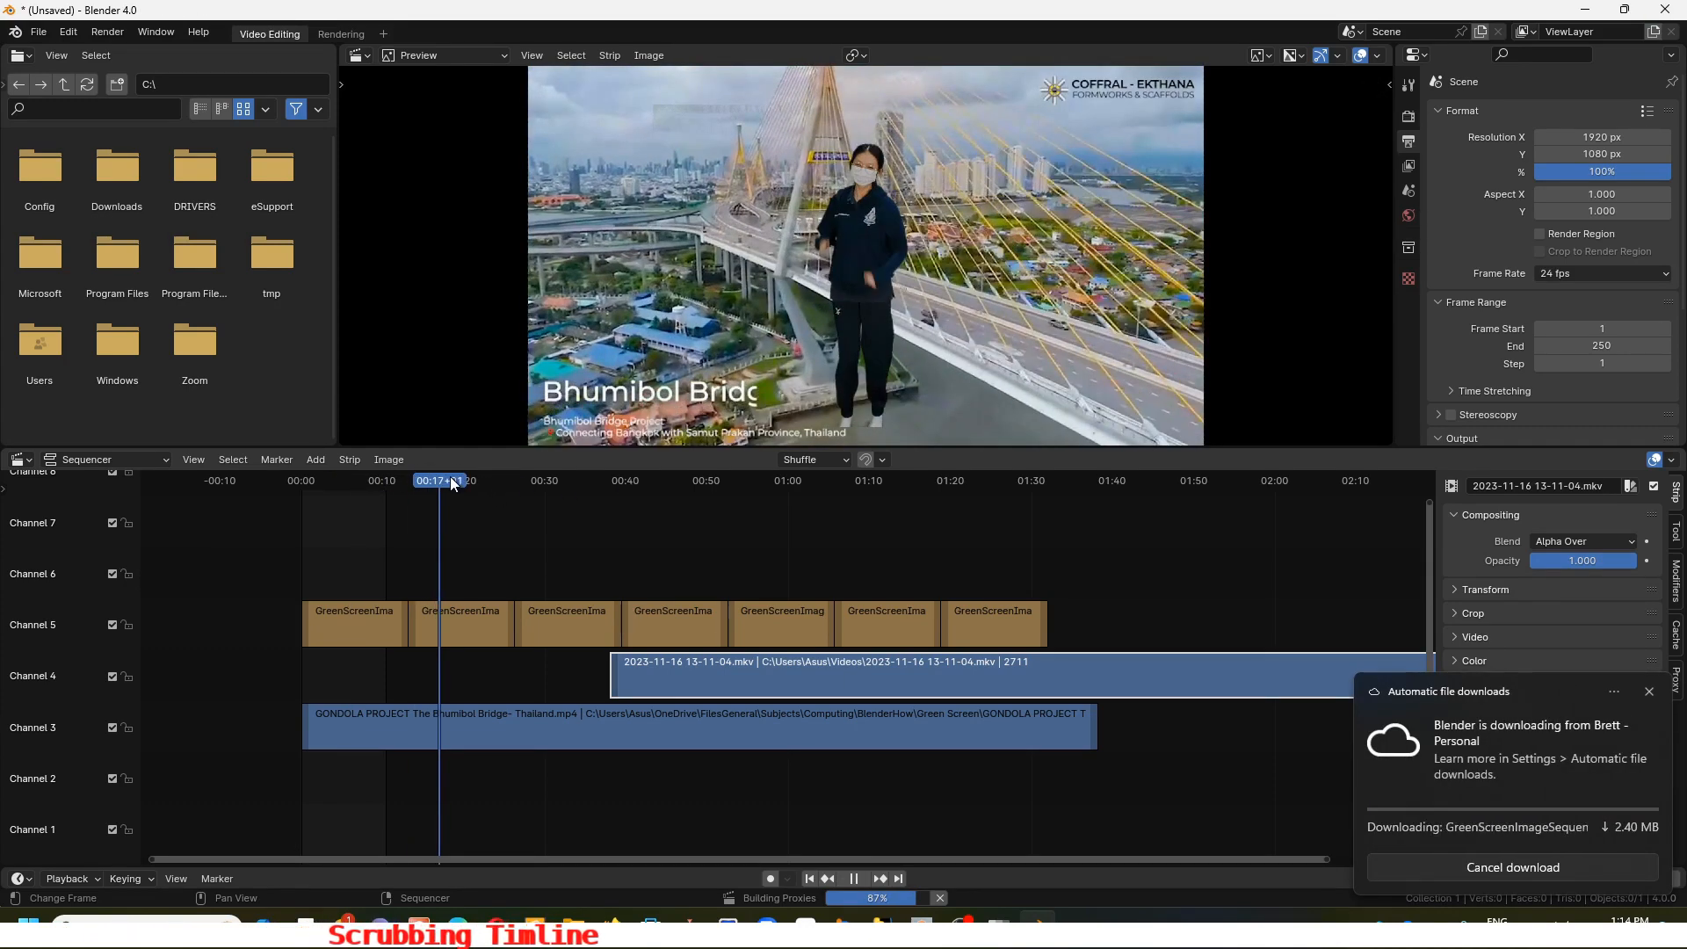
left_click(631, 480)
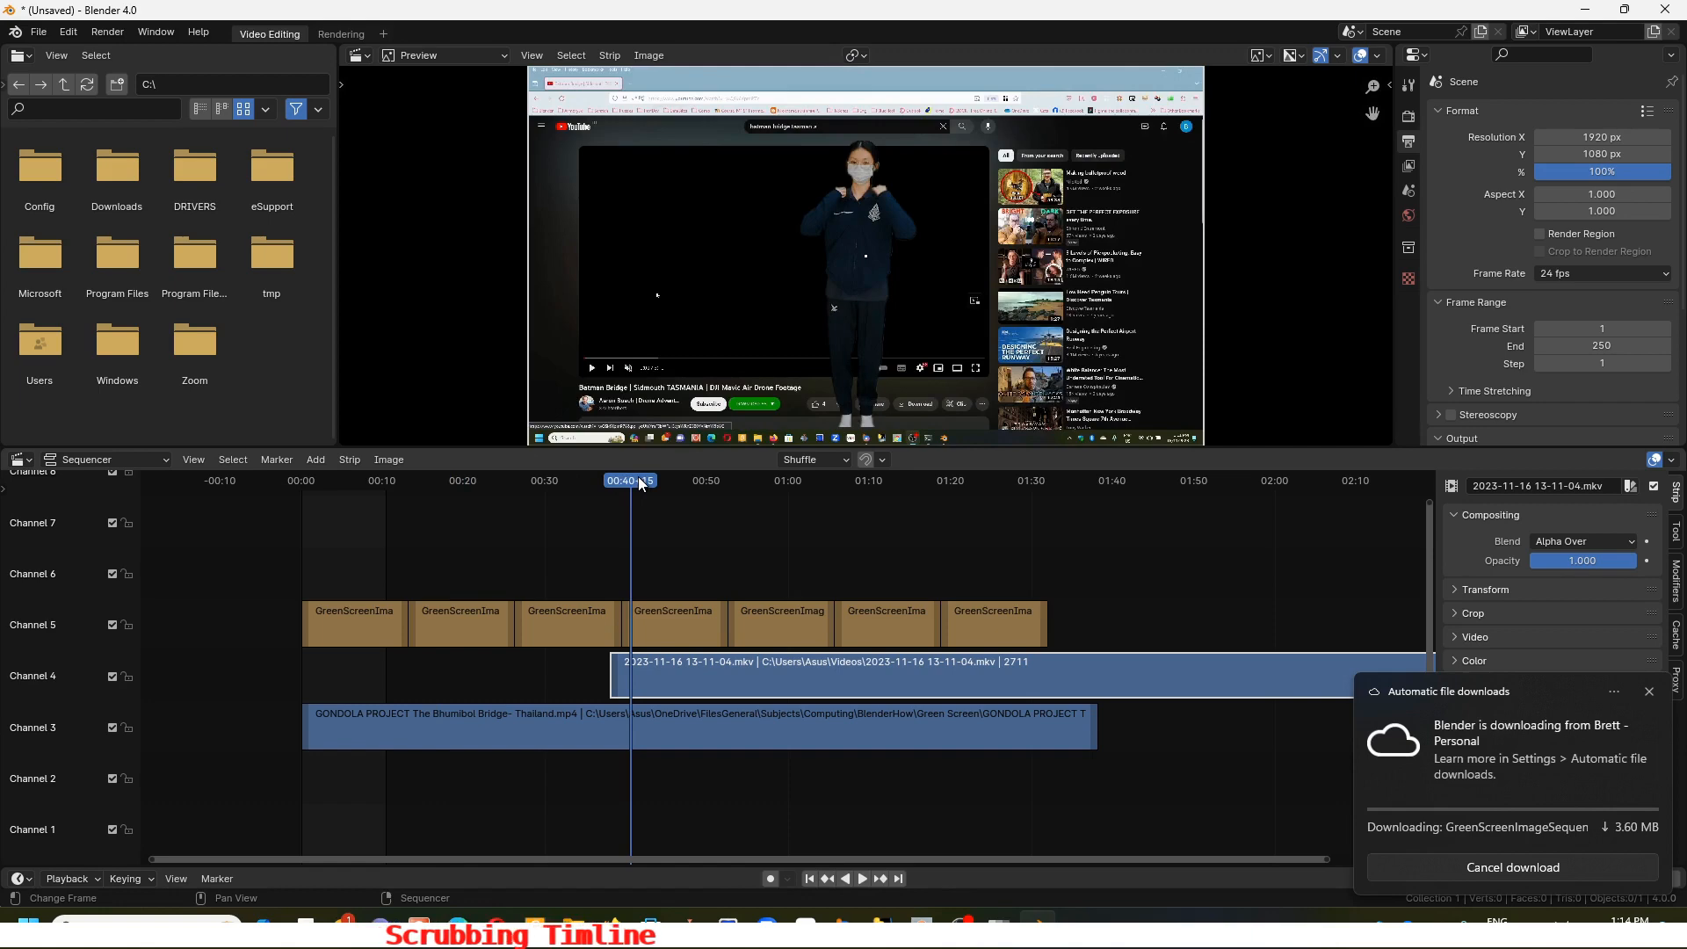
left_click(691, 481)
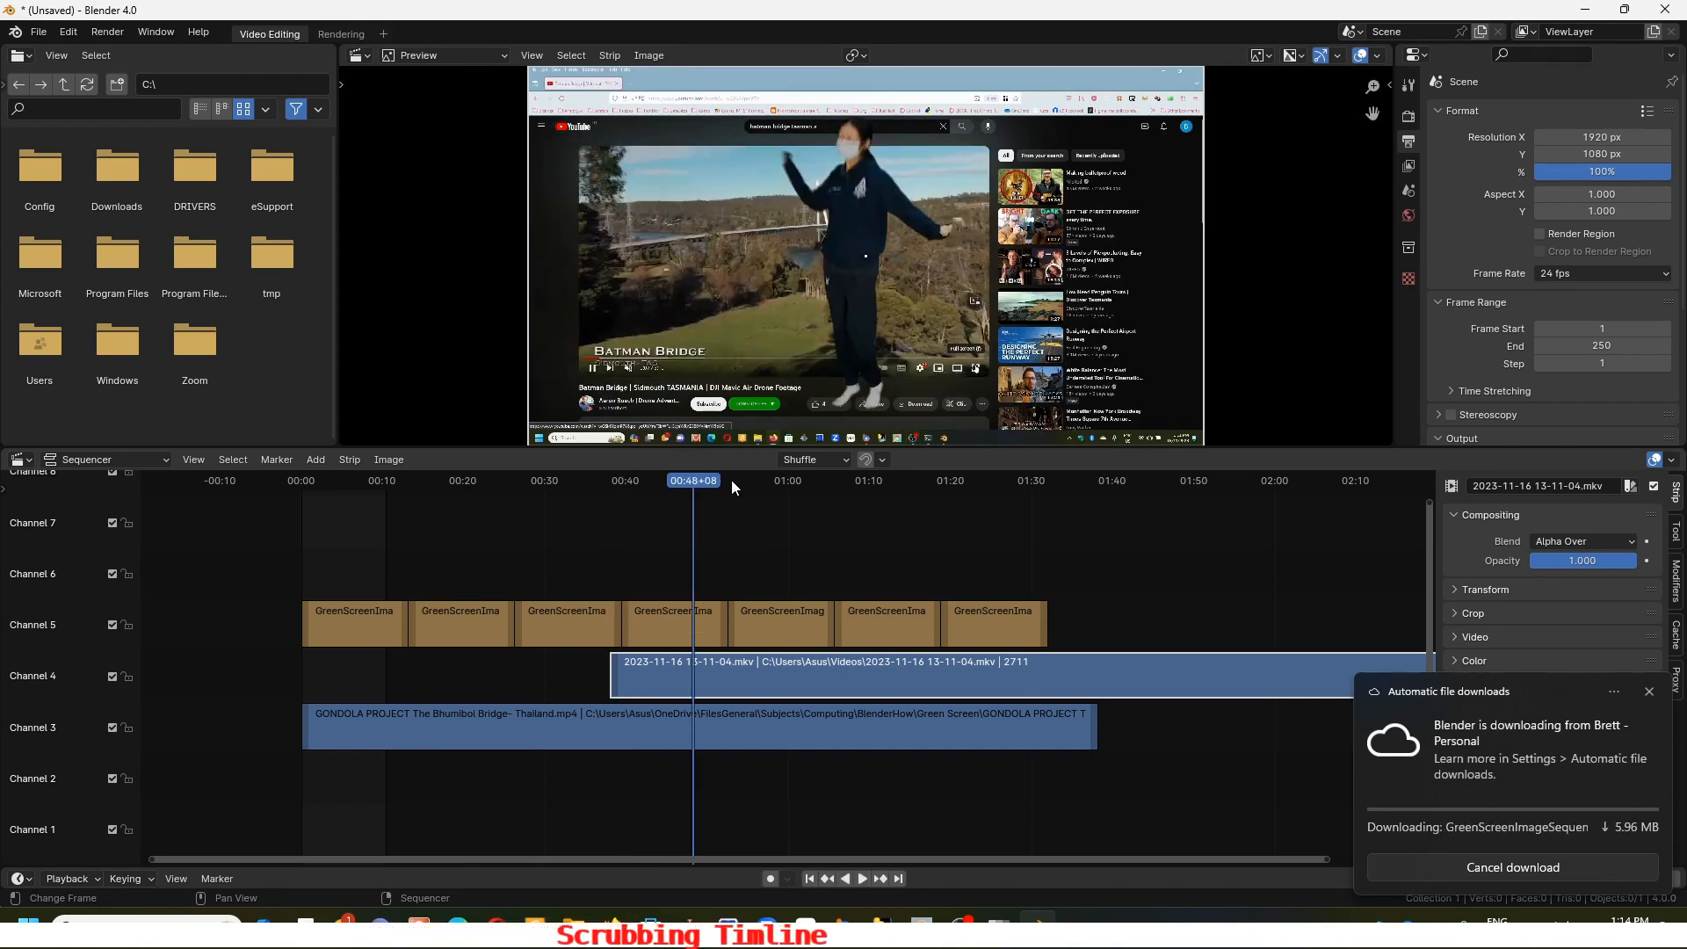
left_click(731, 480)
key("space")
left_click(674, 483)
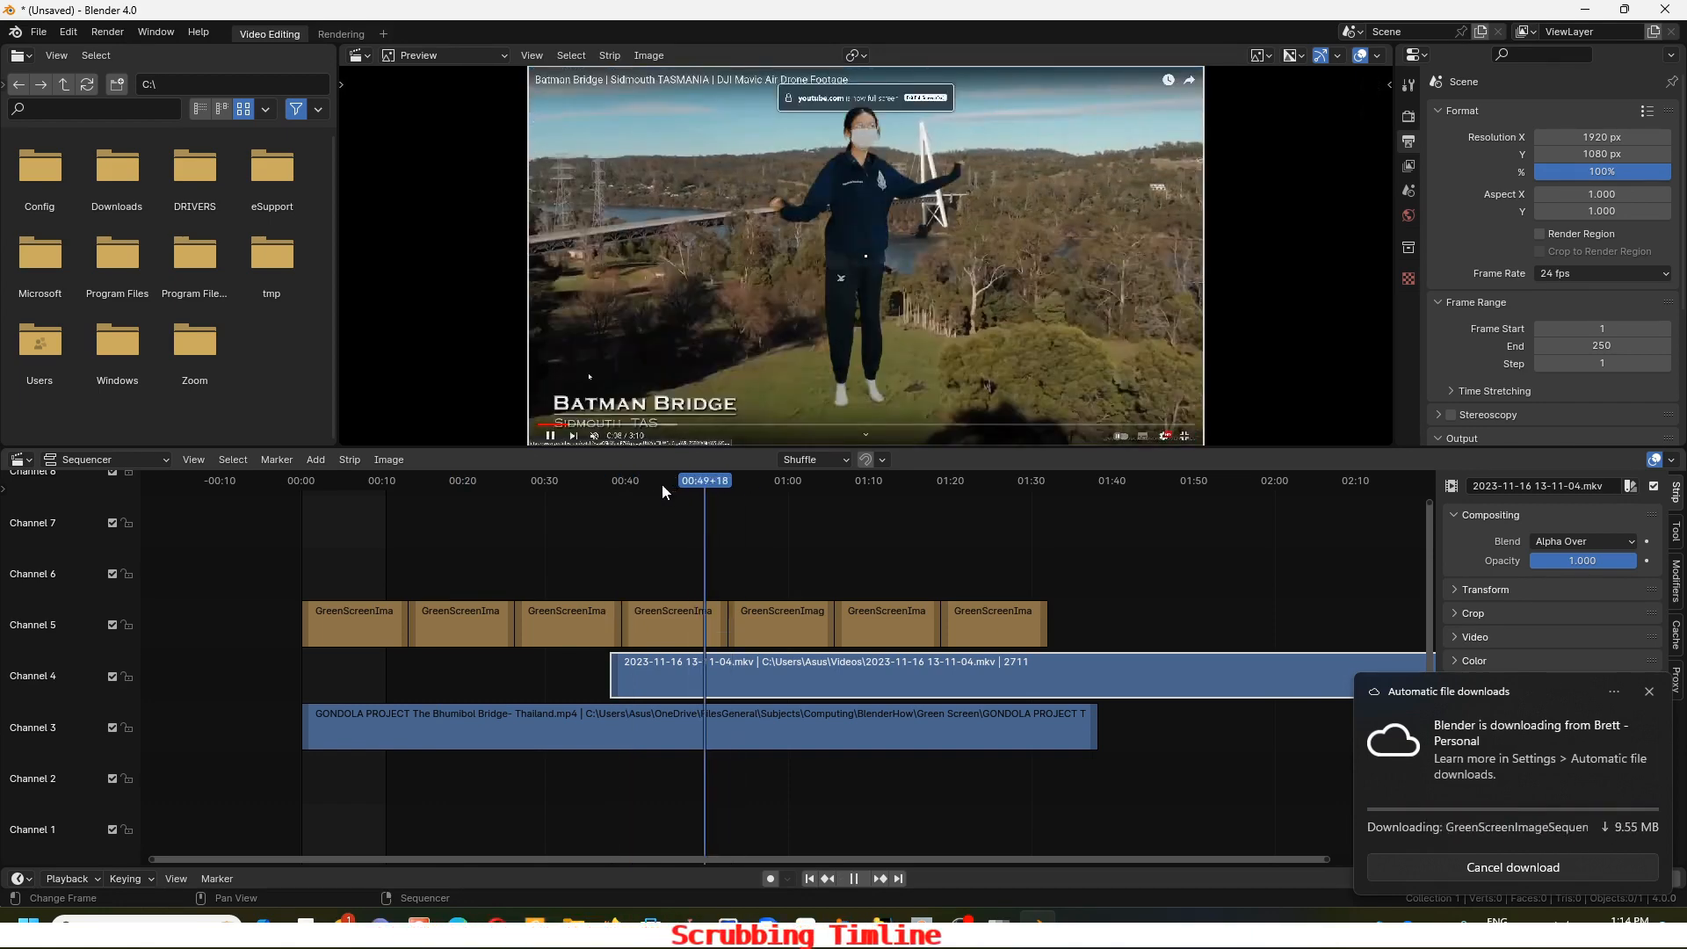
left_click_drag(645, 485, 633, 486)
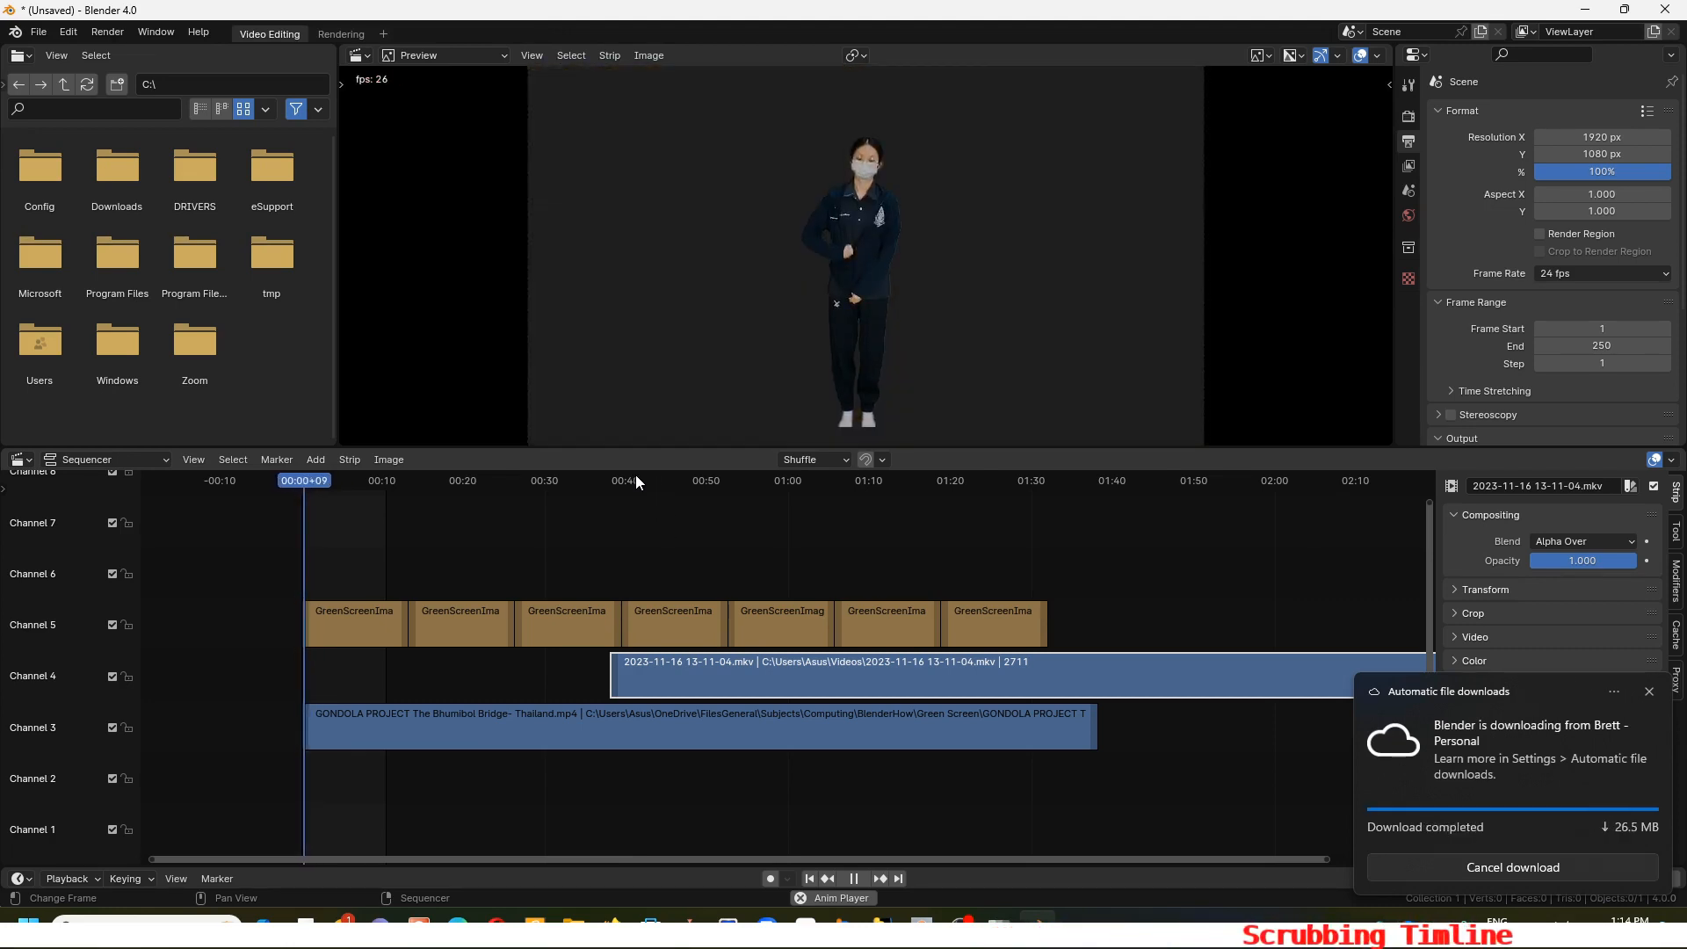
left_click_drag(638, 478, 662, 478)
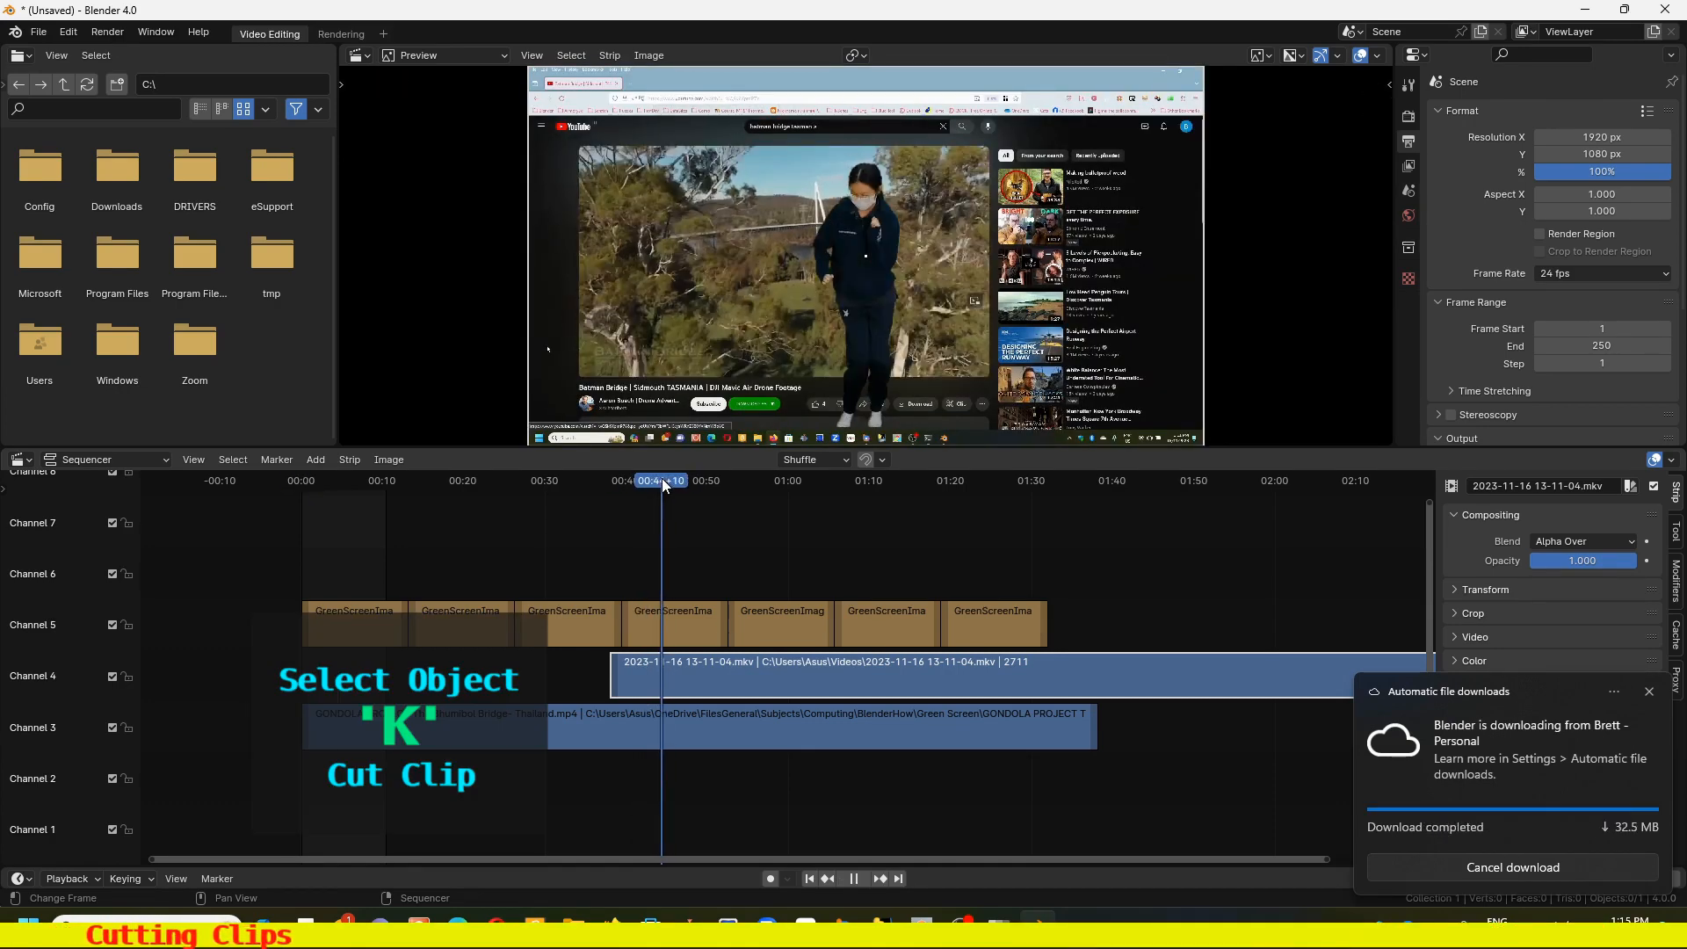
key("space")
key("k")
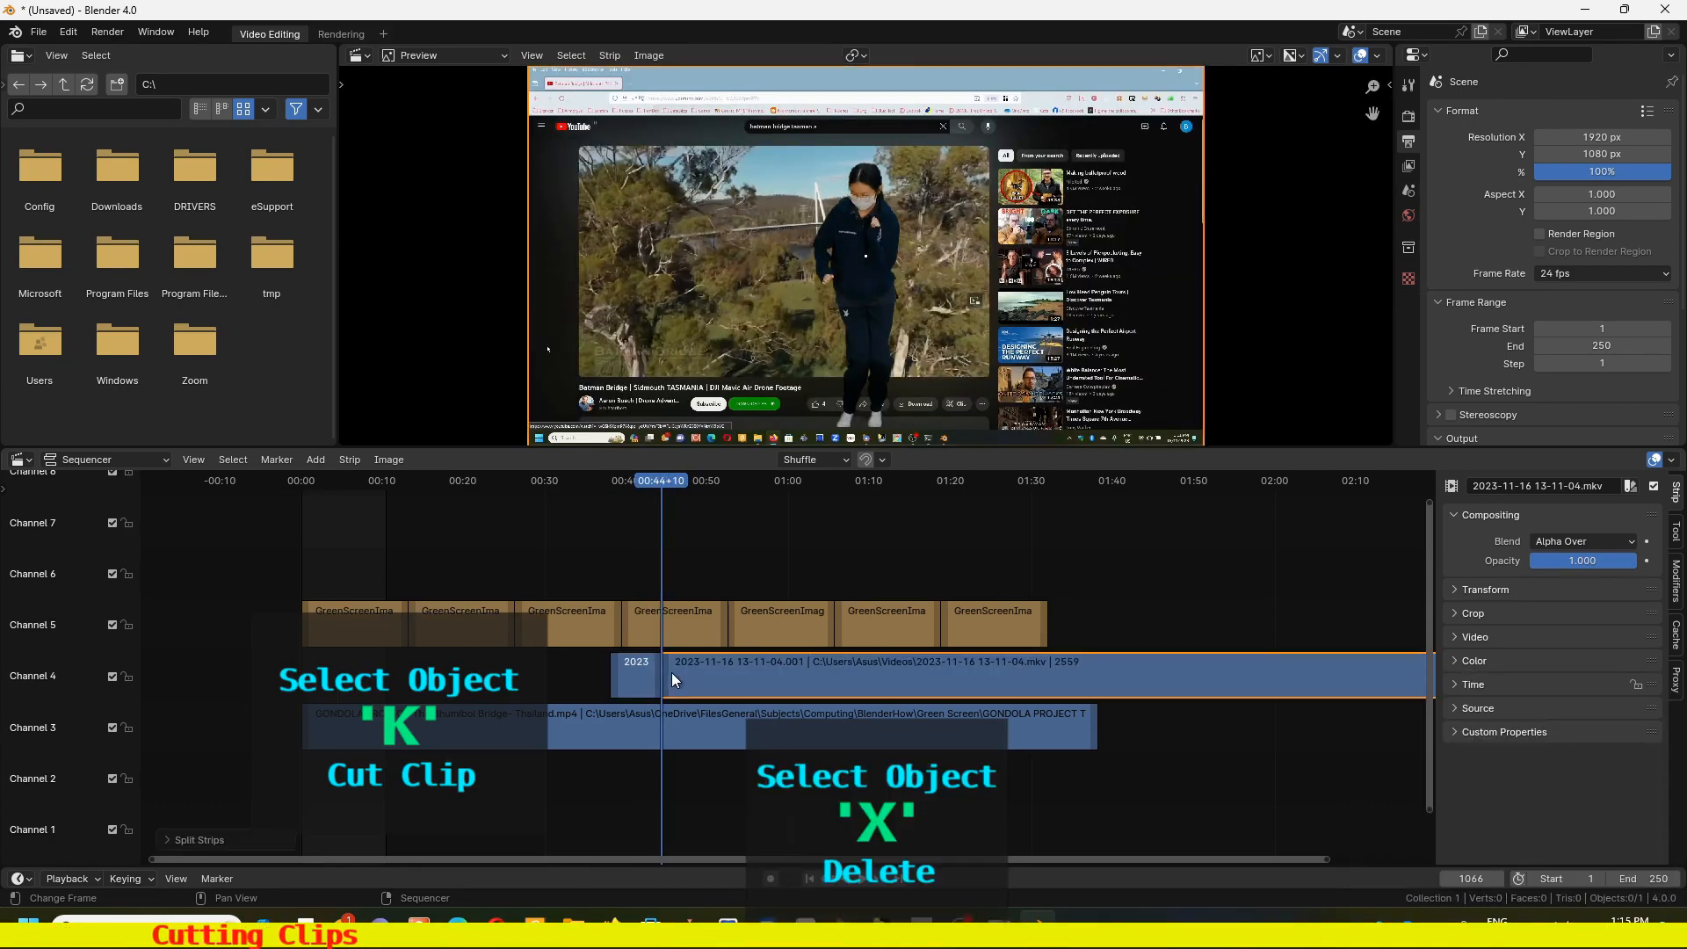
left_click(639, 668)
key("x")
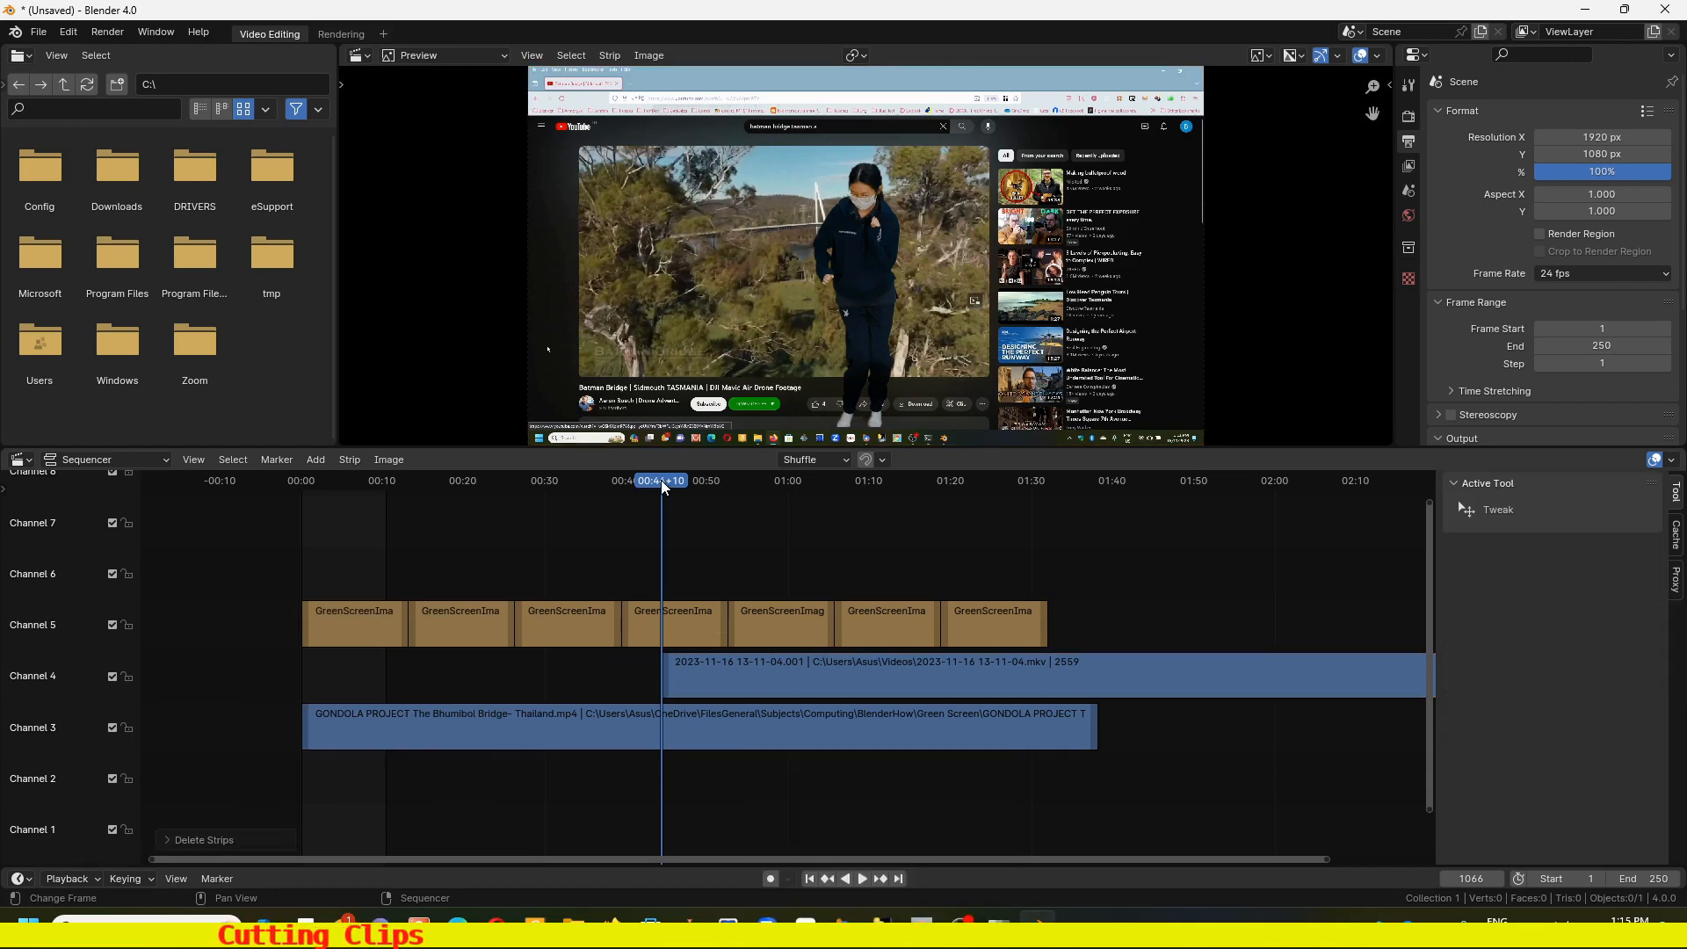
Split the channel 4 video strip at 01:31+15, where the last dancer strip ends, and delete the part after the cut
left_click(750, 480)
key("space")
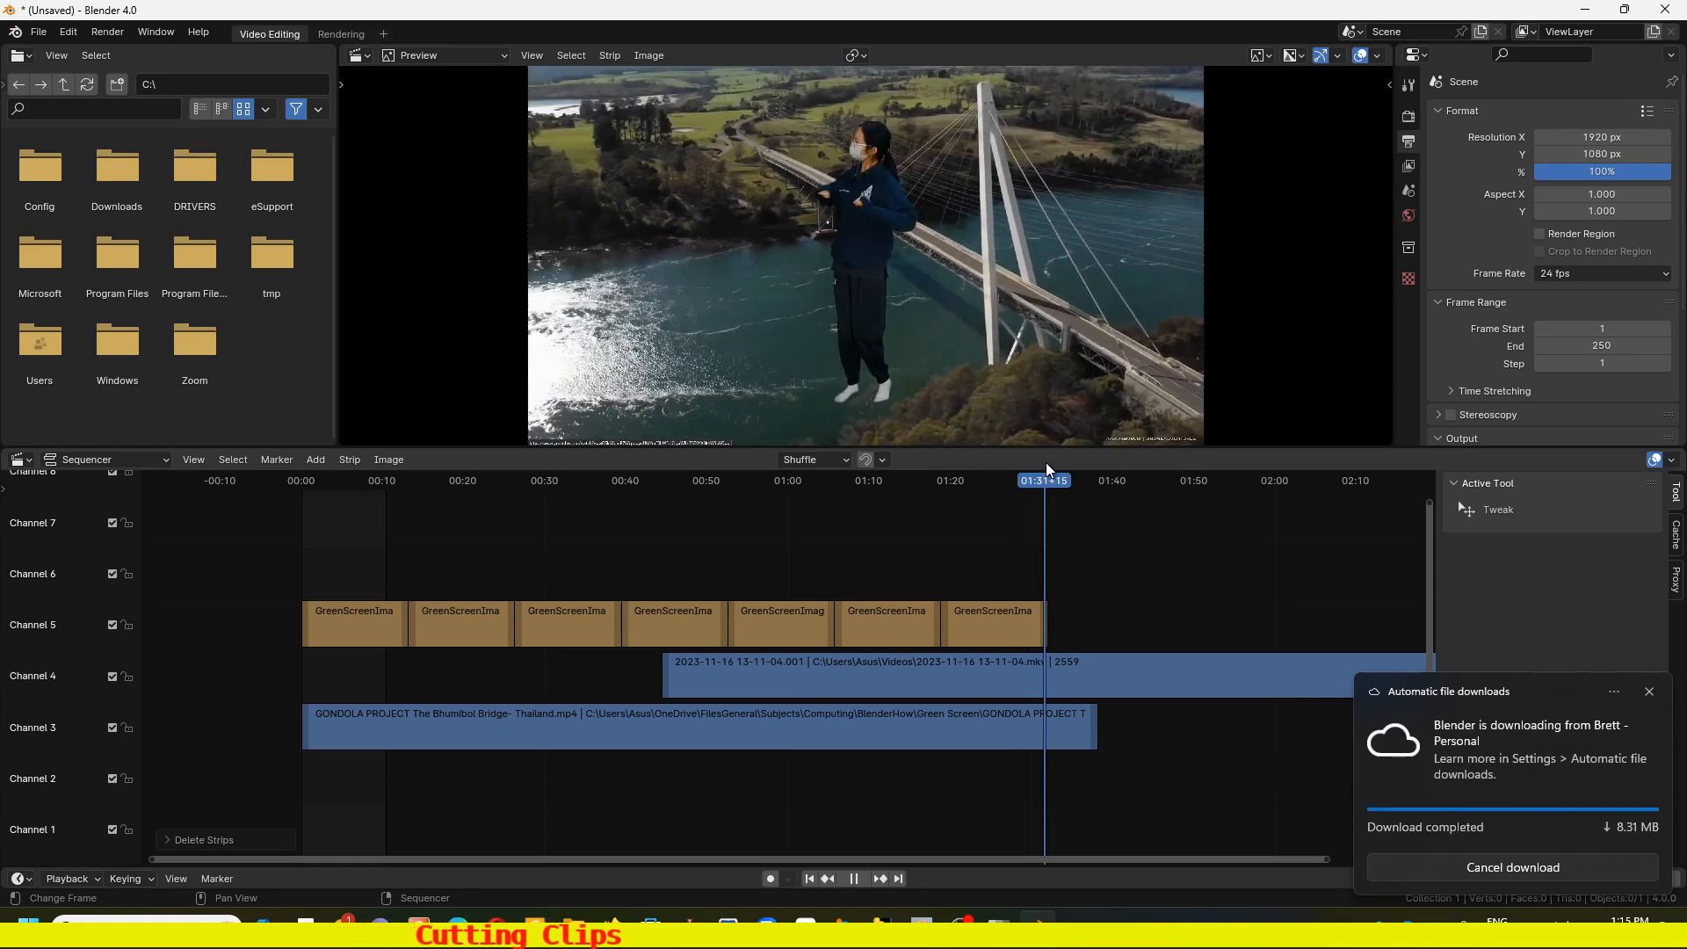
left_click(1045, 461)
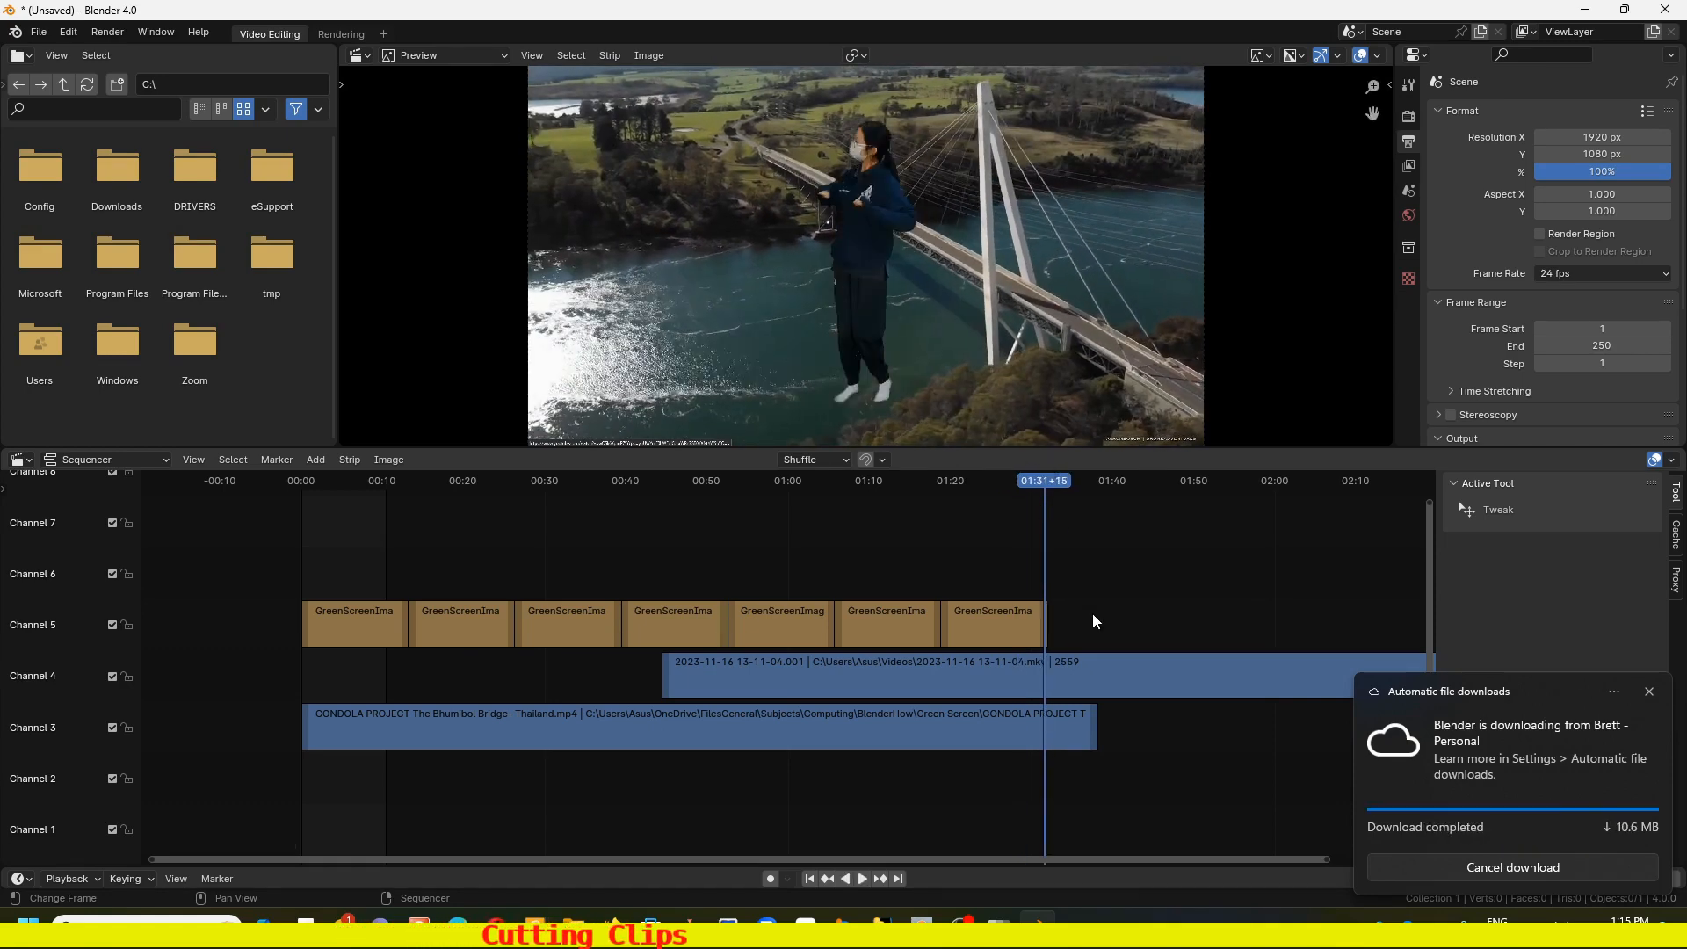
left_click(1105, 675)
key("k")
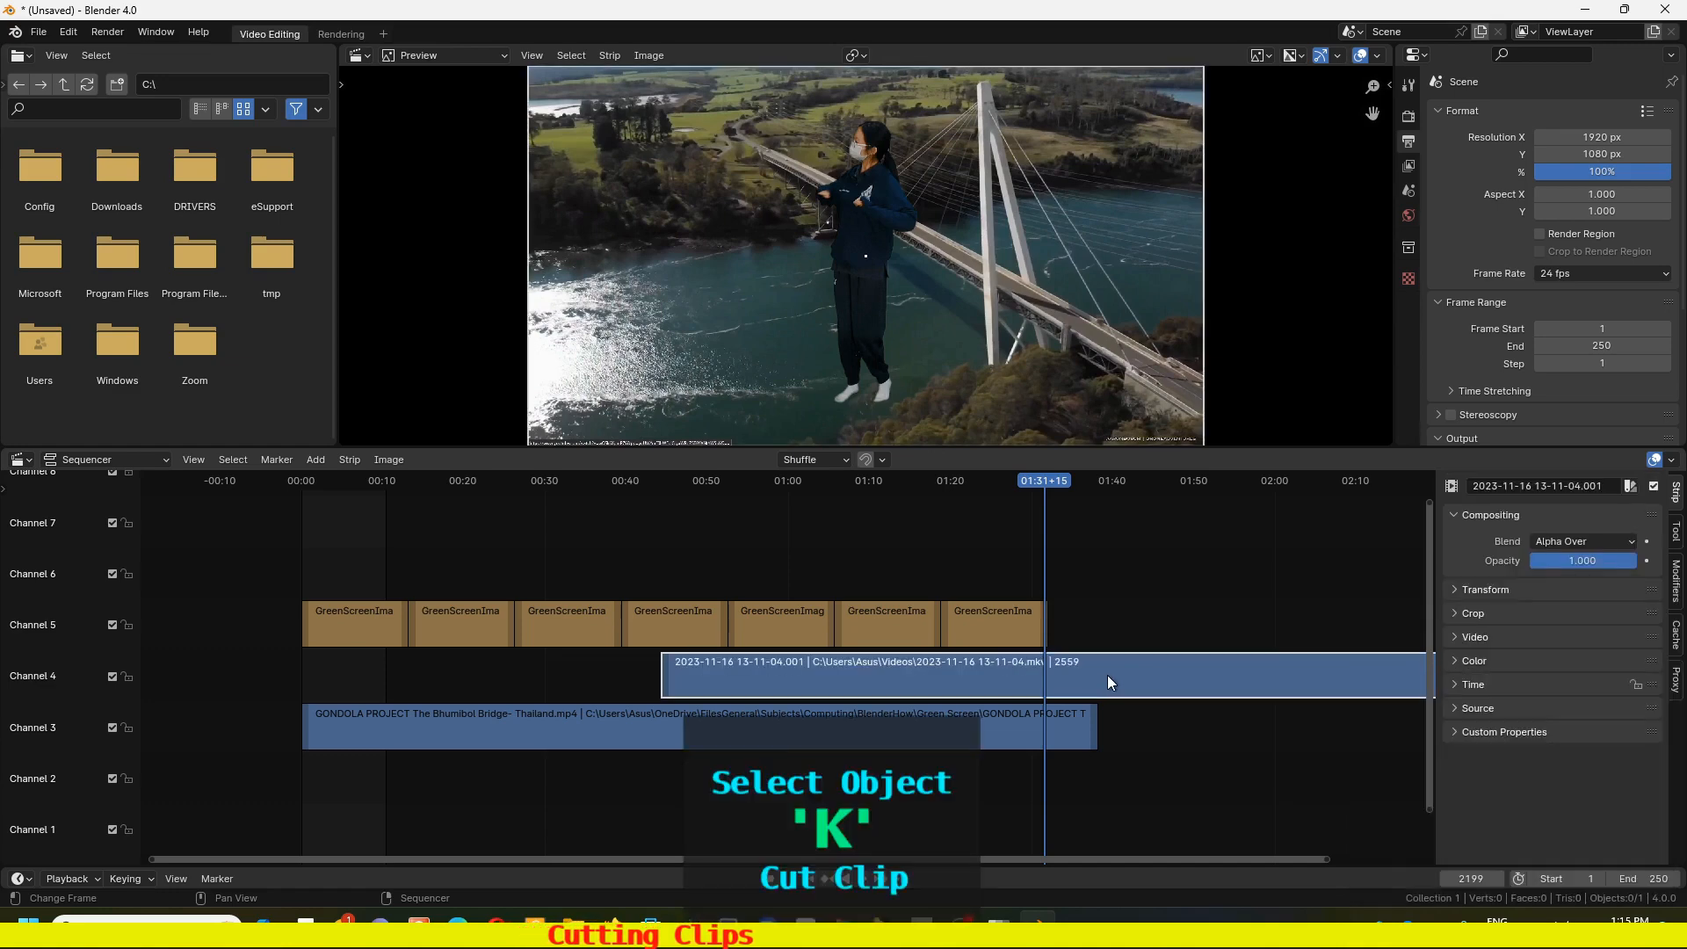
key("x")
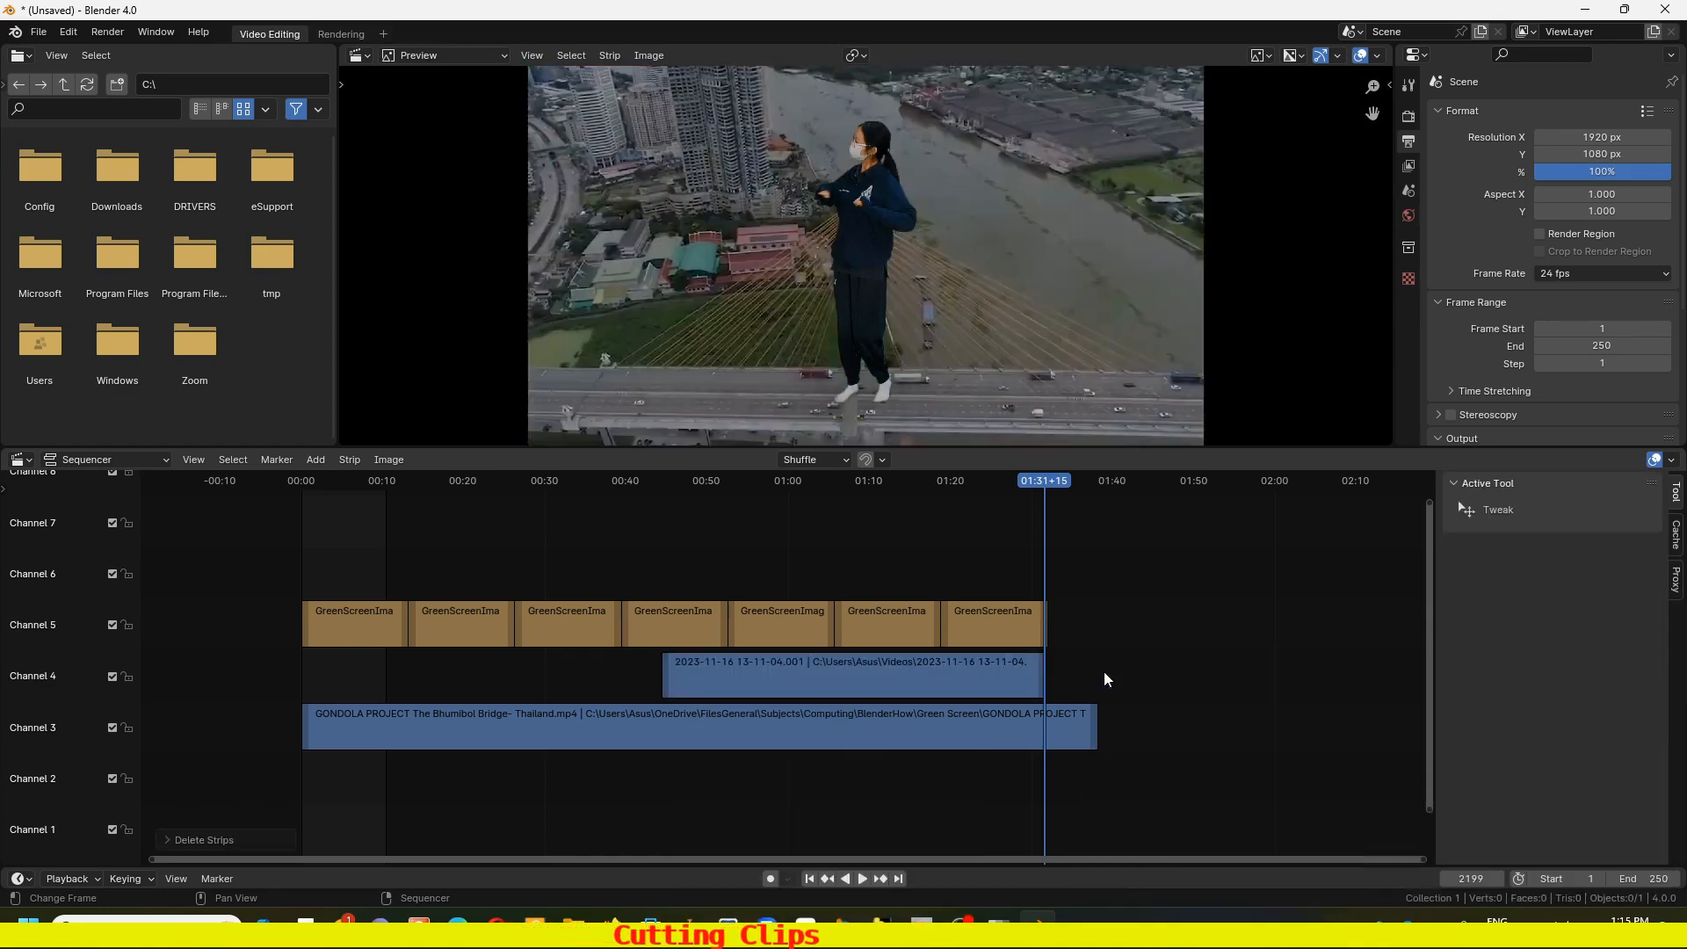
Split the Gondola bridge strip in channel 3 at 01:31+15 and delete the leftover end piece
left_click(1060, 716)
key("k")
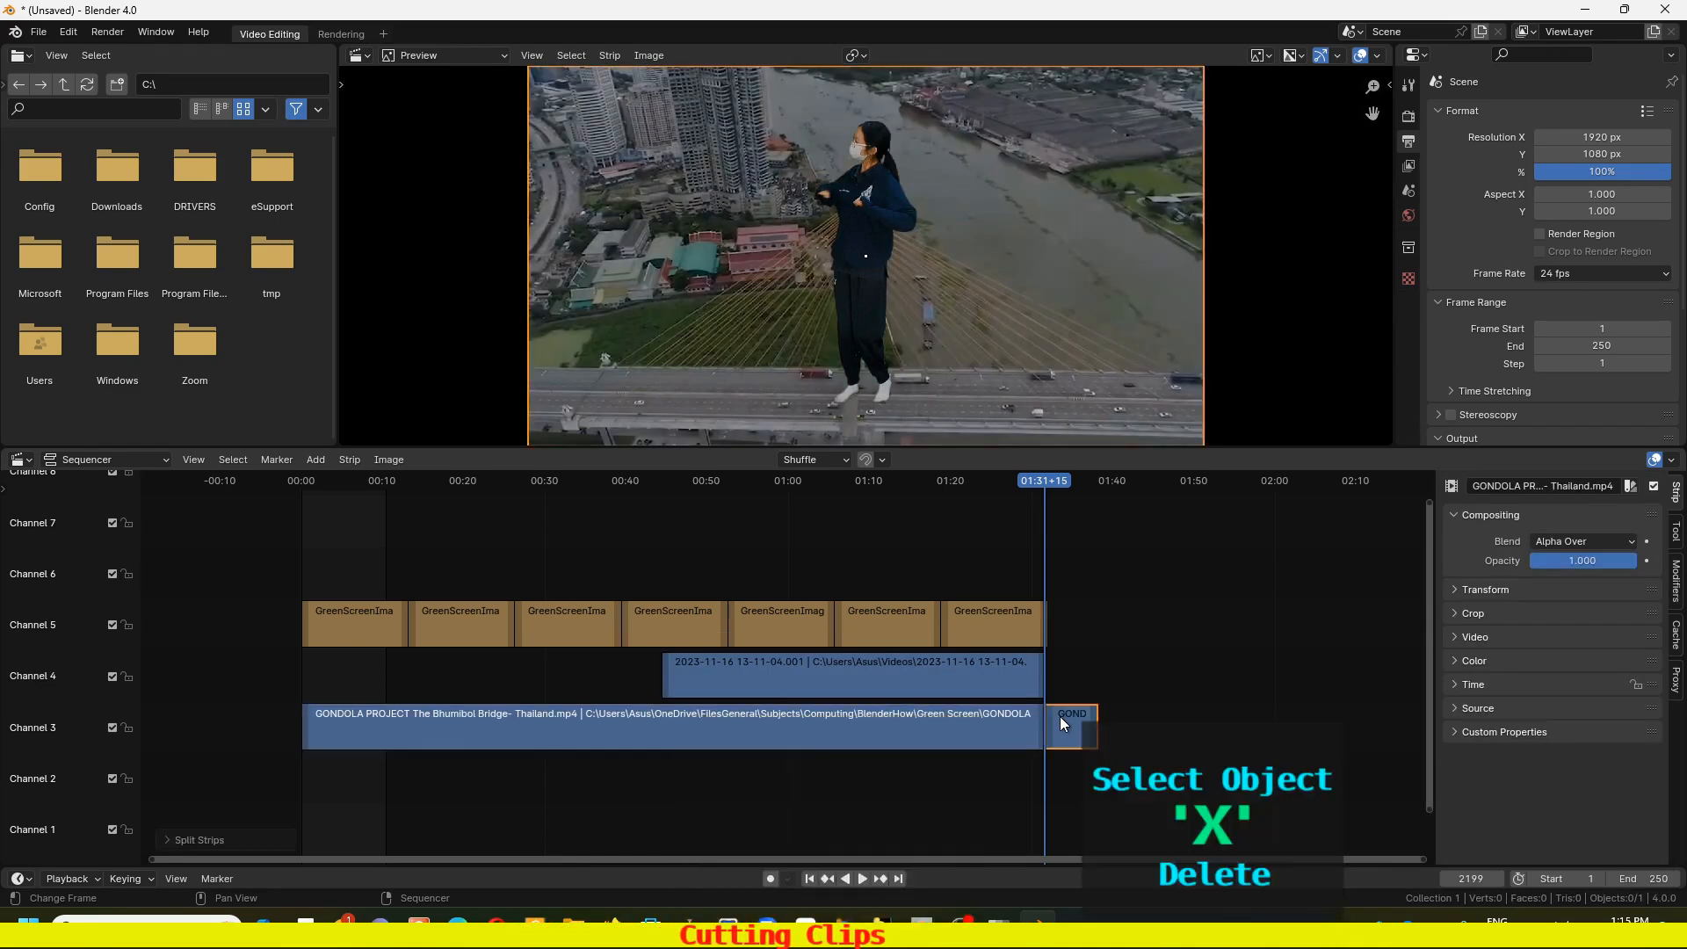
key("x")
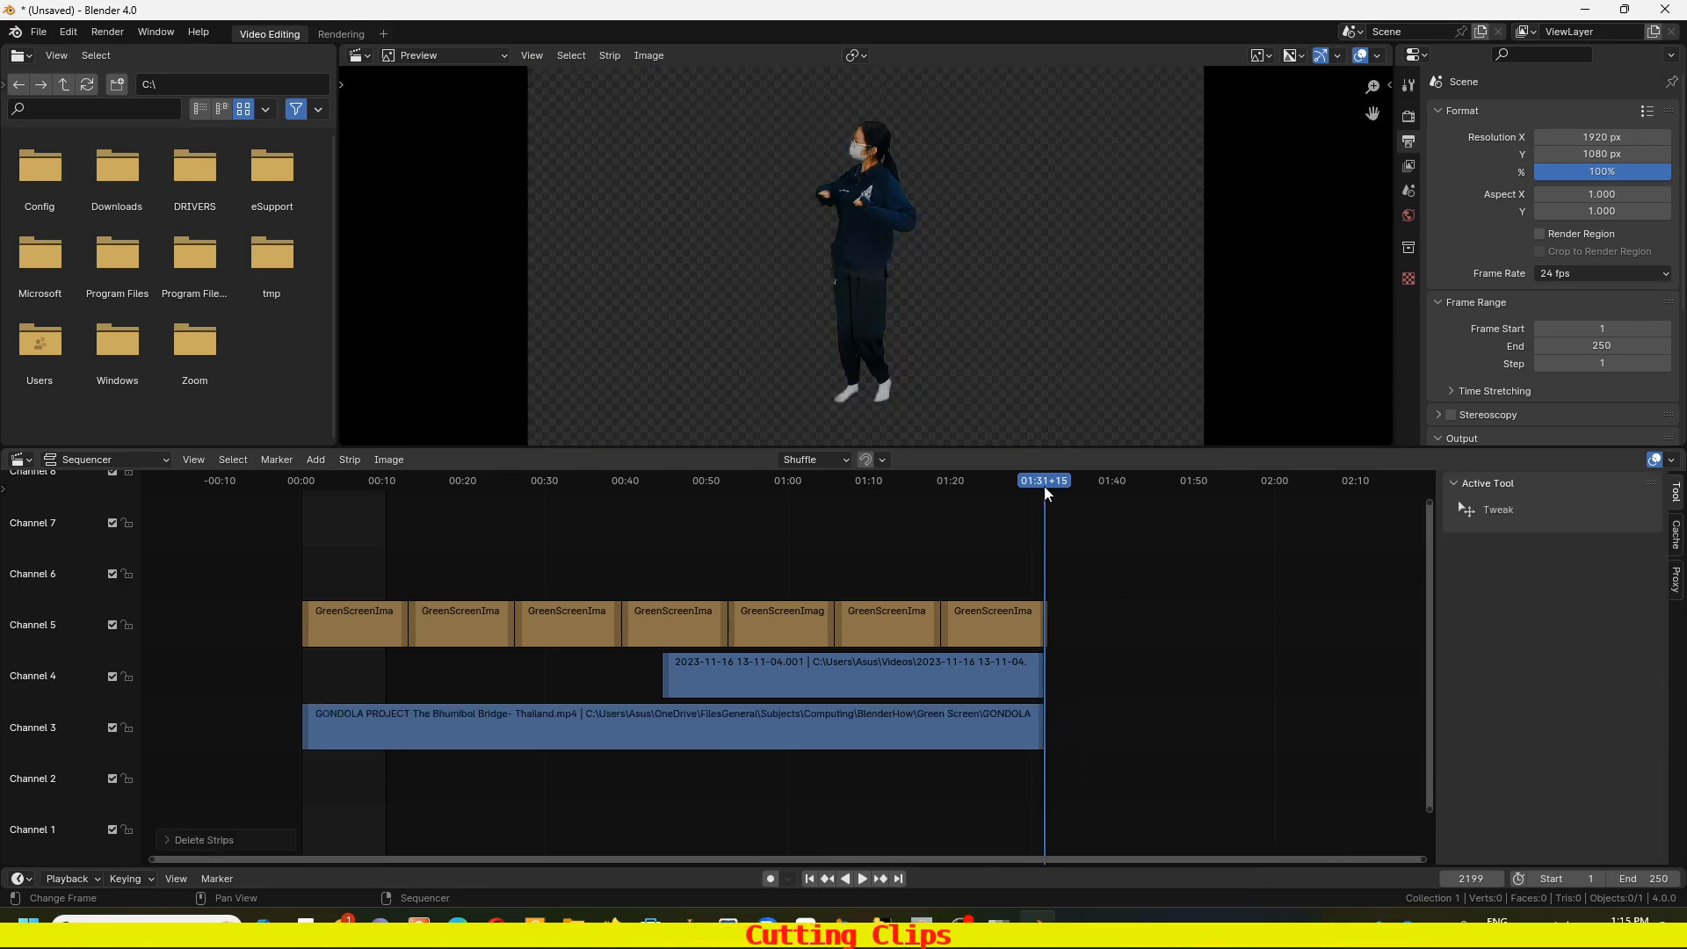
Split the Gondola bridge strip at 00:10+00 and delete the opening section before the cut
left_click(934, 482)
key("space")
left_click_drag(894, 476, 383, 478)
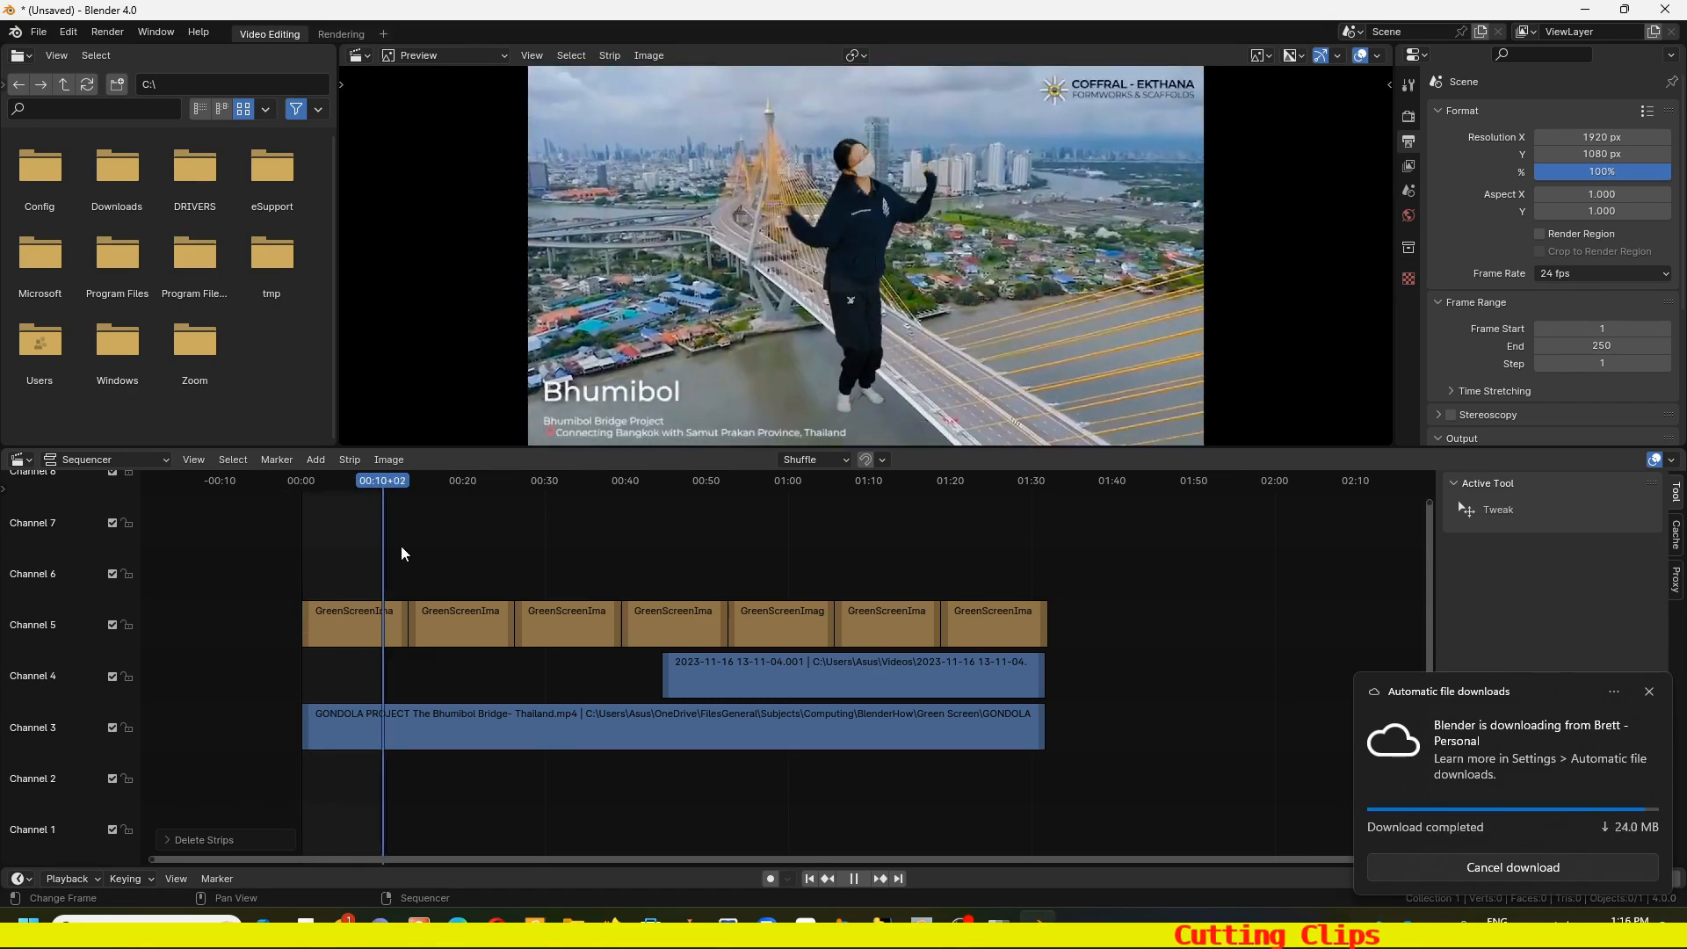
left_click(436, 718)
key("k")
left_click(350, 714)
key("x")
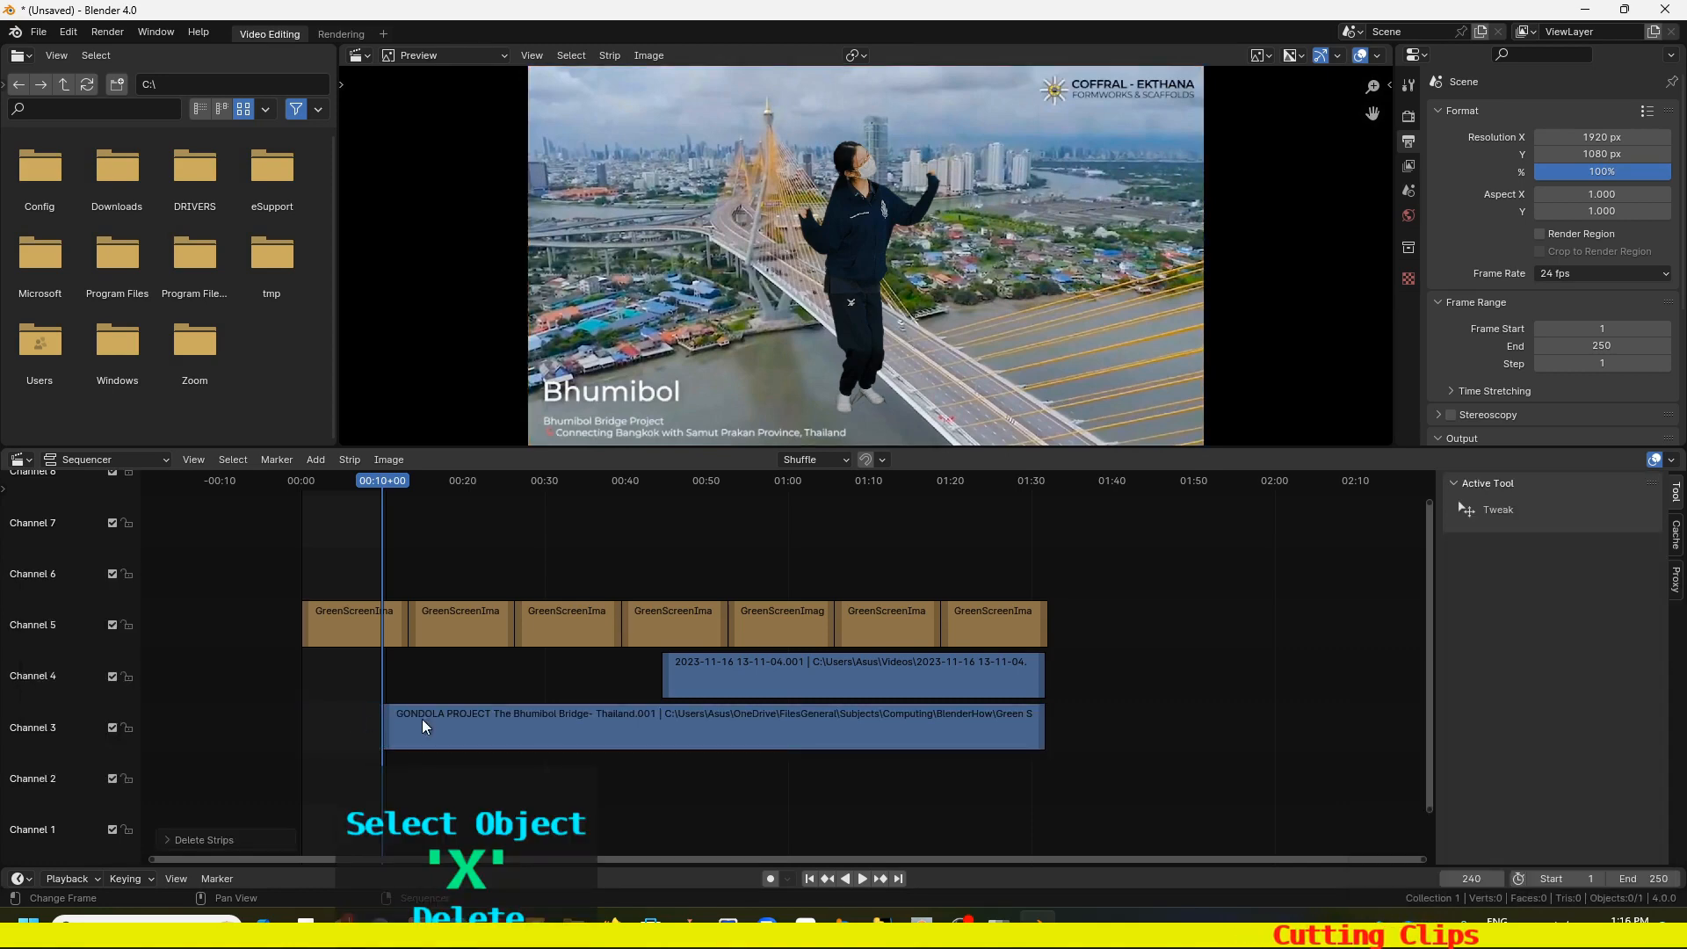
Slide the trimmed Gondola bridge strip back to the timeline's start in channel 3 and return the playhead to the first frame
left_click(473, 719)
mouse_move(471, 719)
left_mouse_down()
mouse_move(427, 718)
mouse_move(482, 728)
left_mouse_up()
left_click(809, 879)
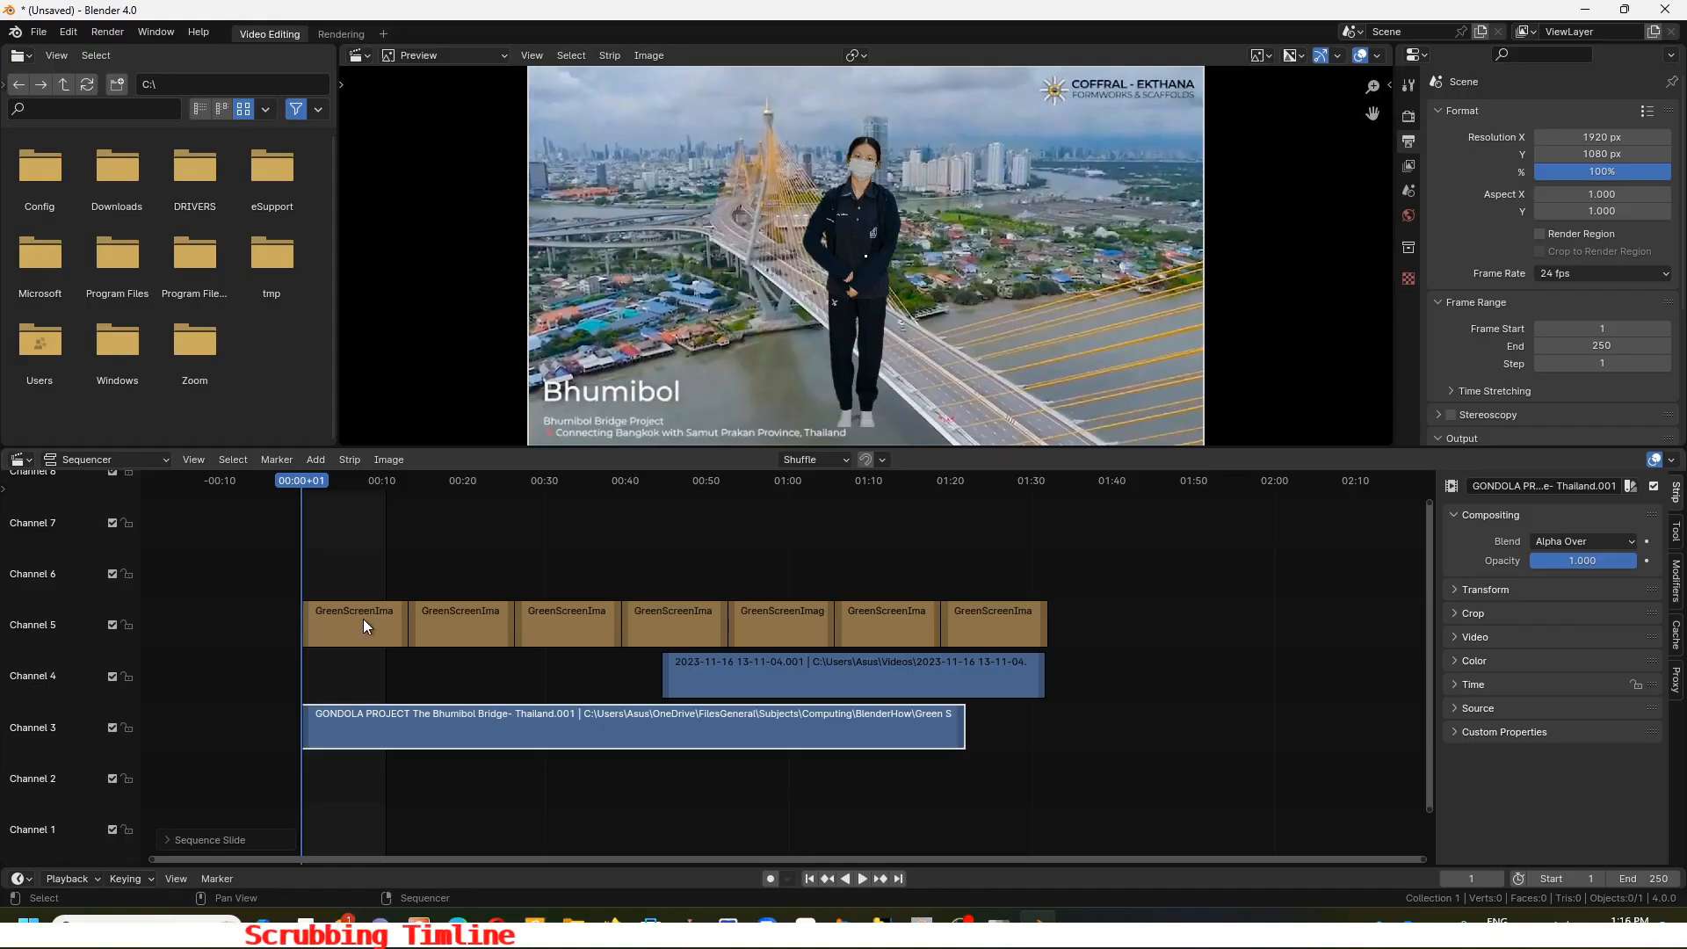
At 00:03+22, scale the first dancer strip to about 0.525 and move it onto the roadway at about X 582, Y -223 px
key("space")
left_click(361, 624)
key("space")
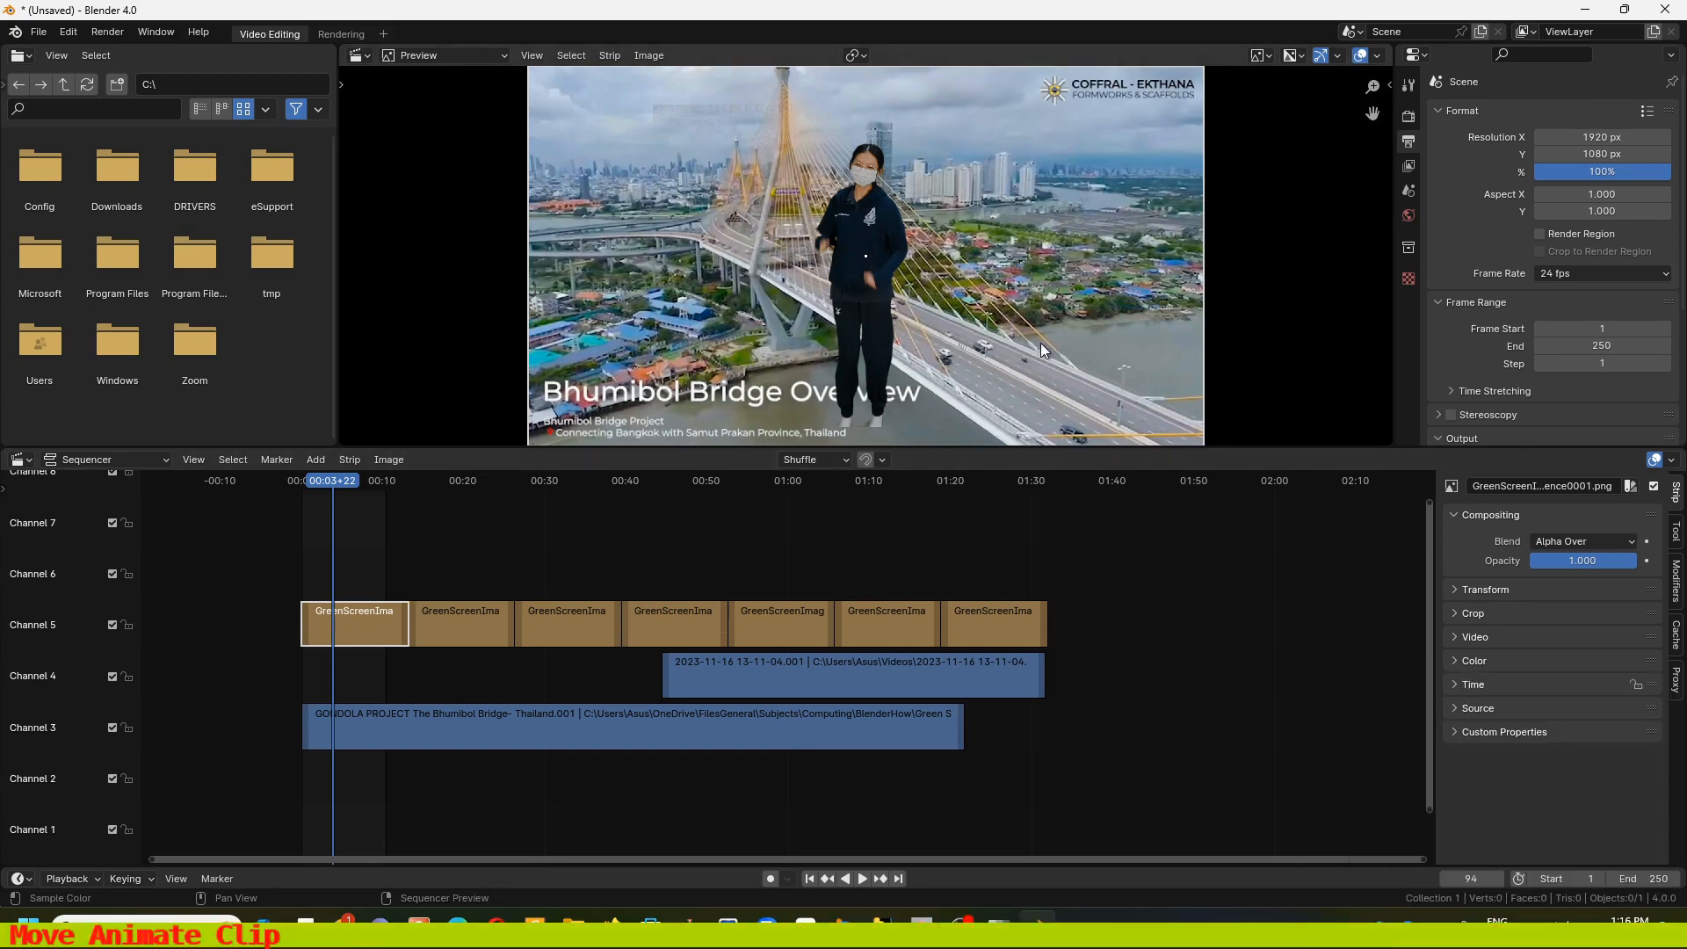
key("s")
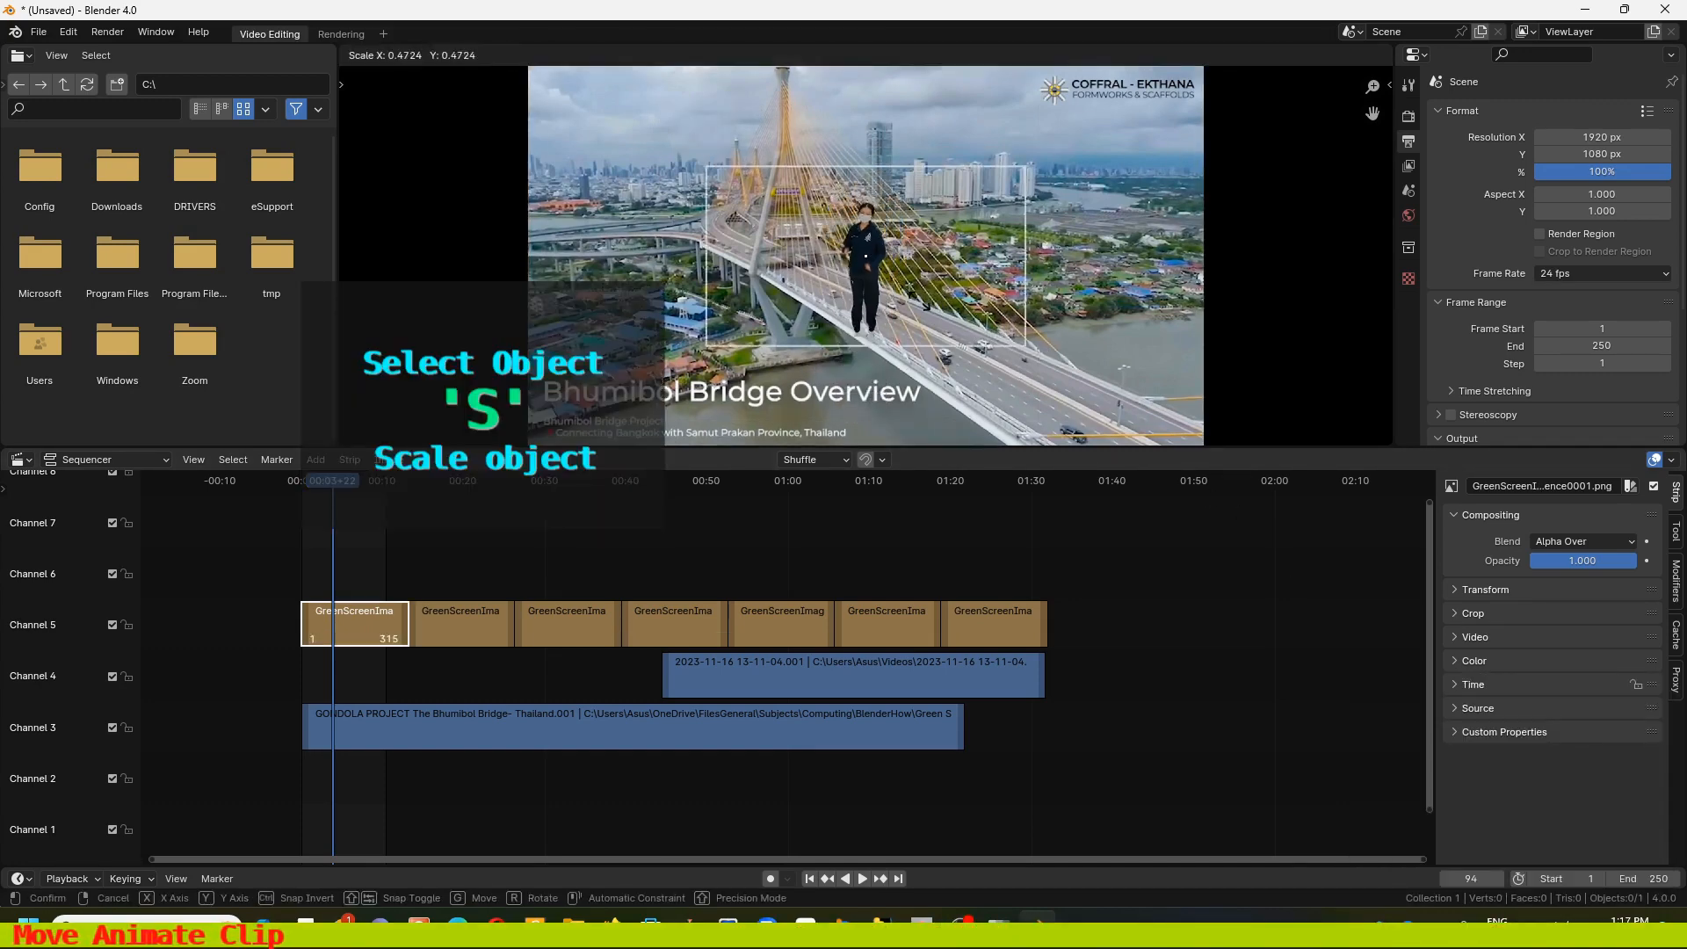
left_click(925, 303)
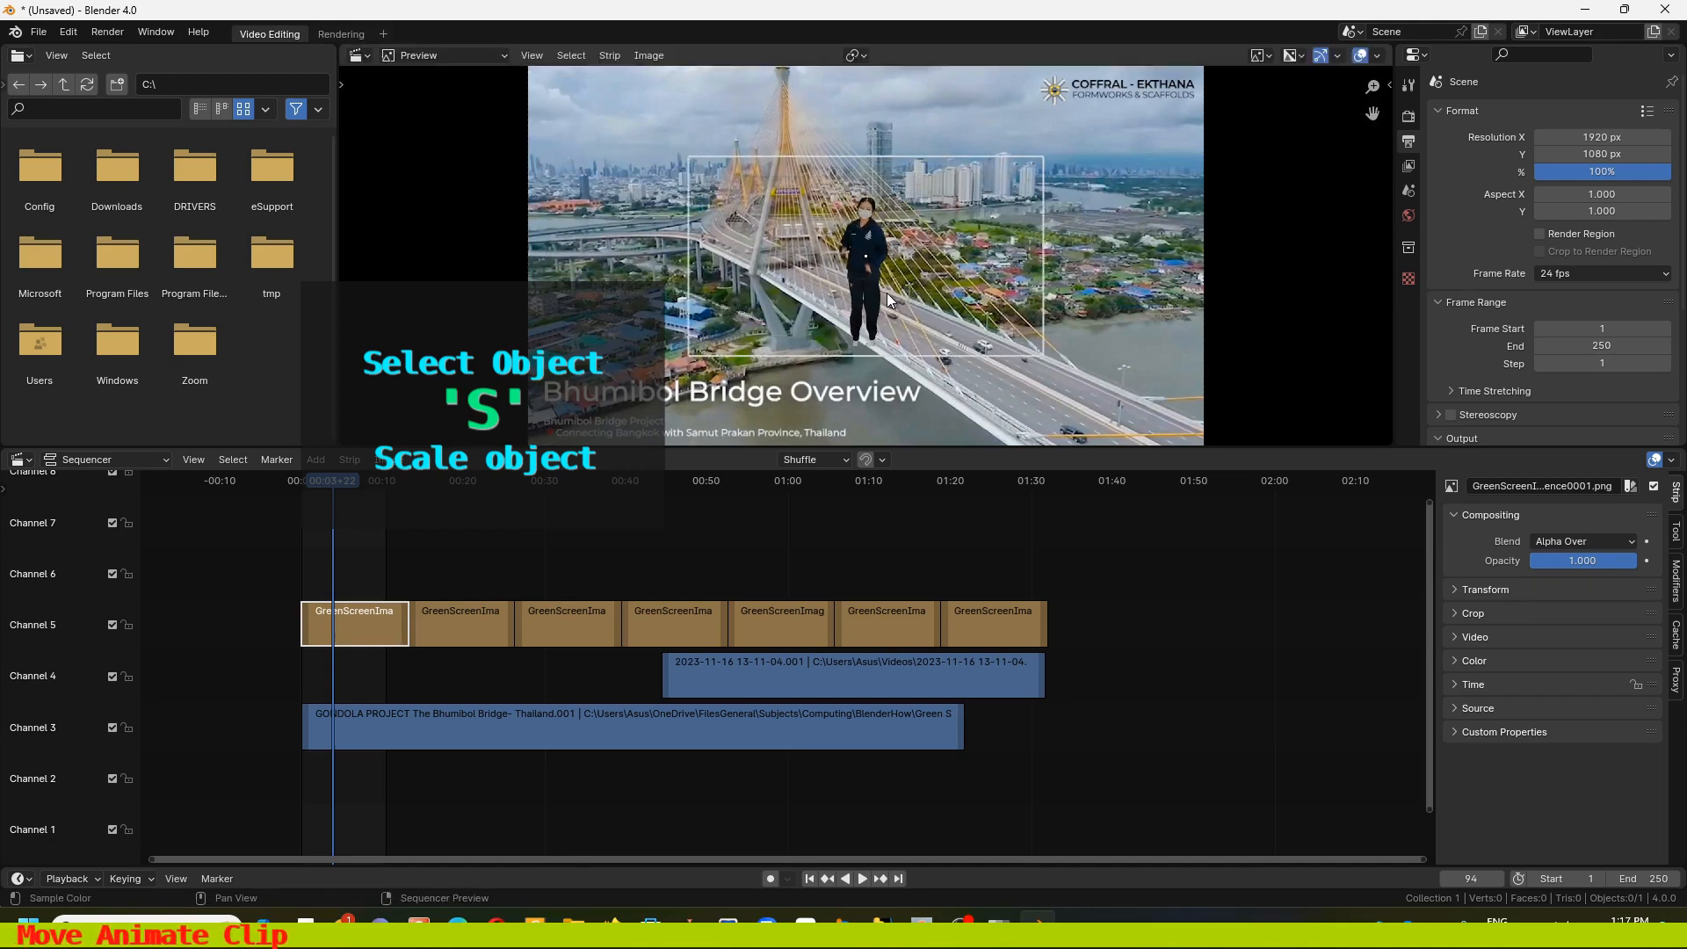
key("g")
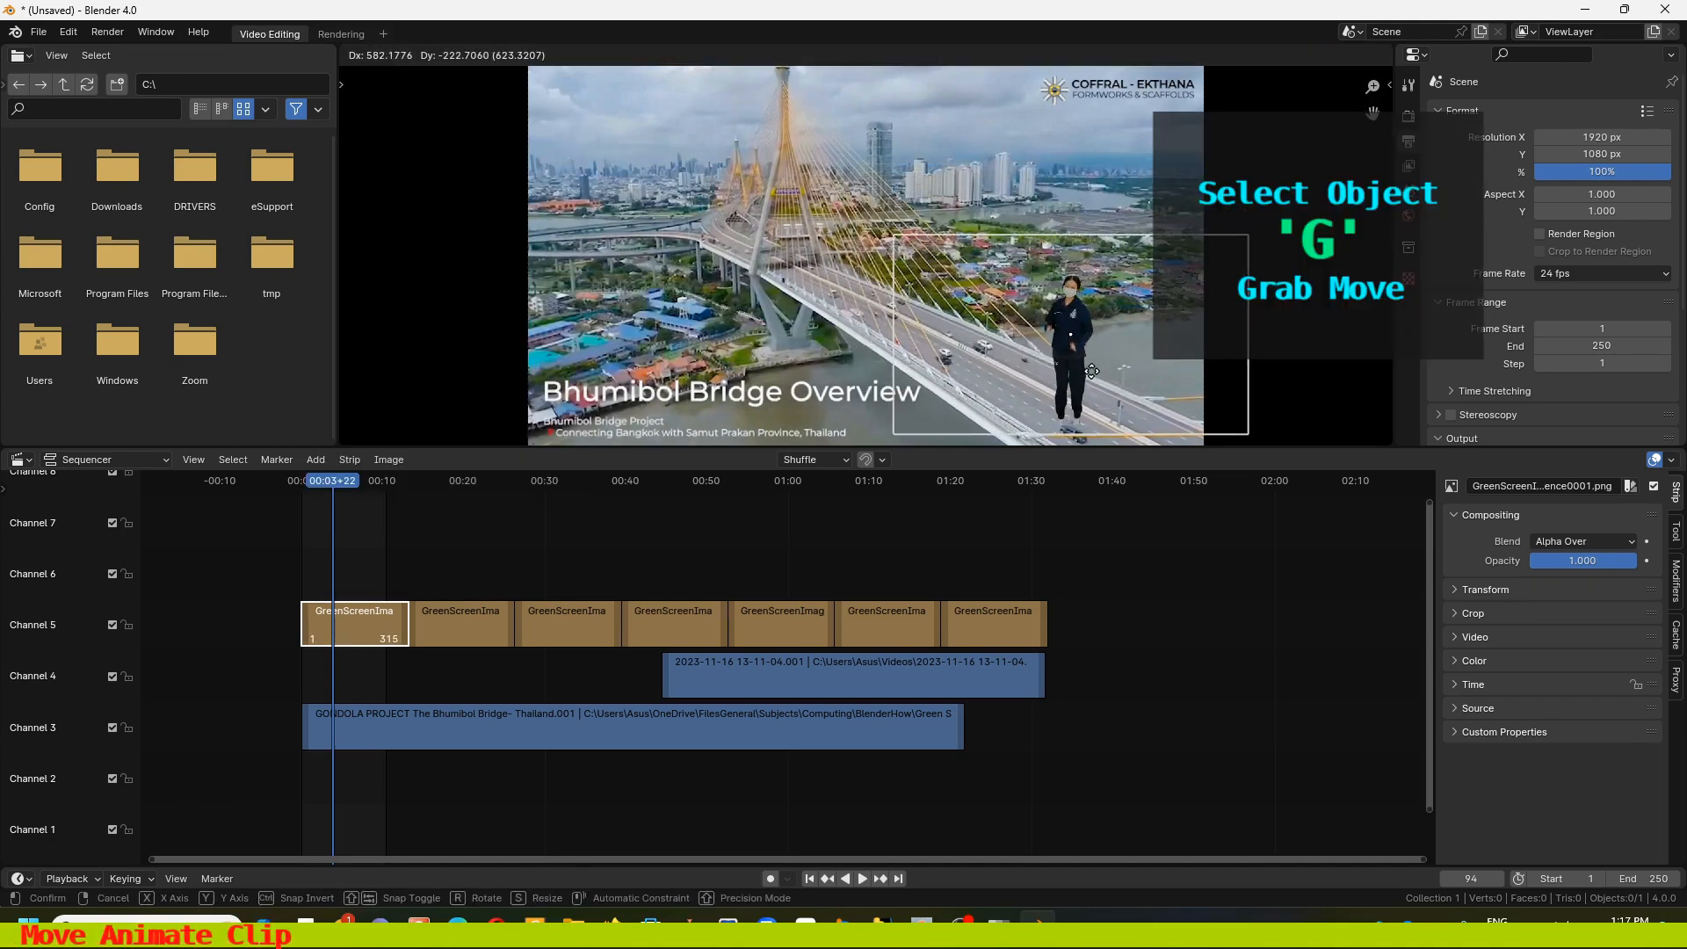
left_click(1091, 370)
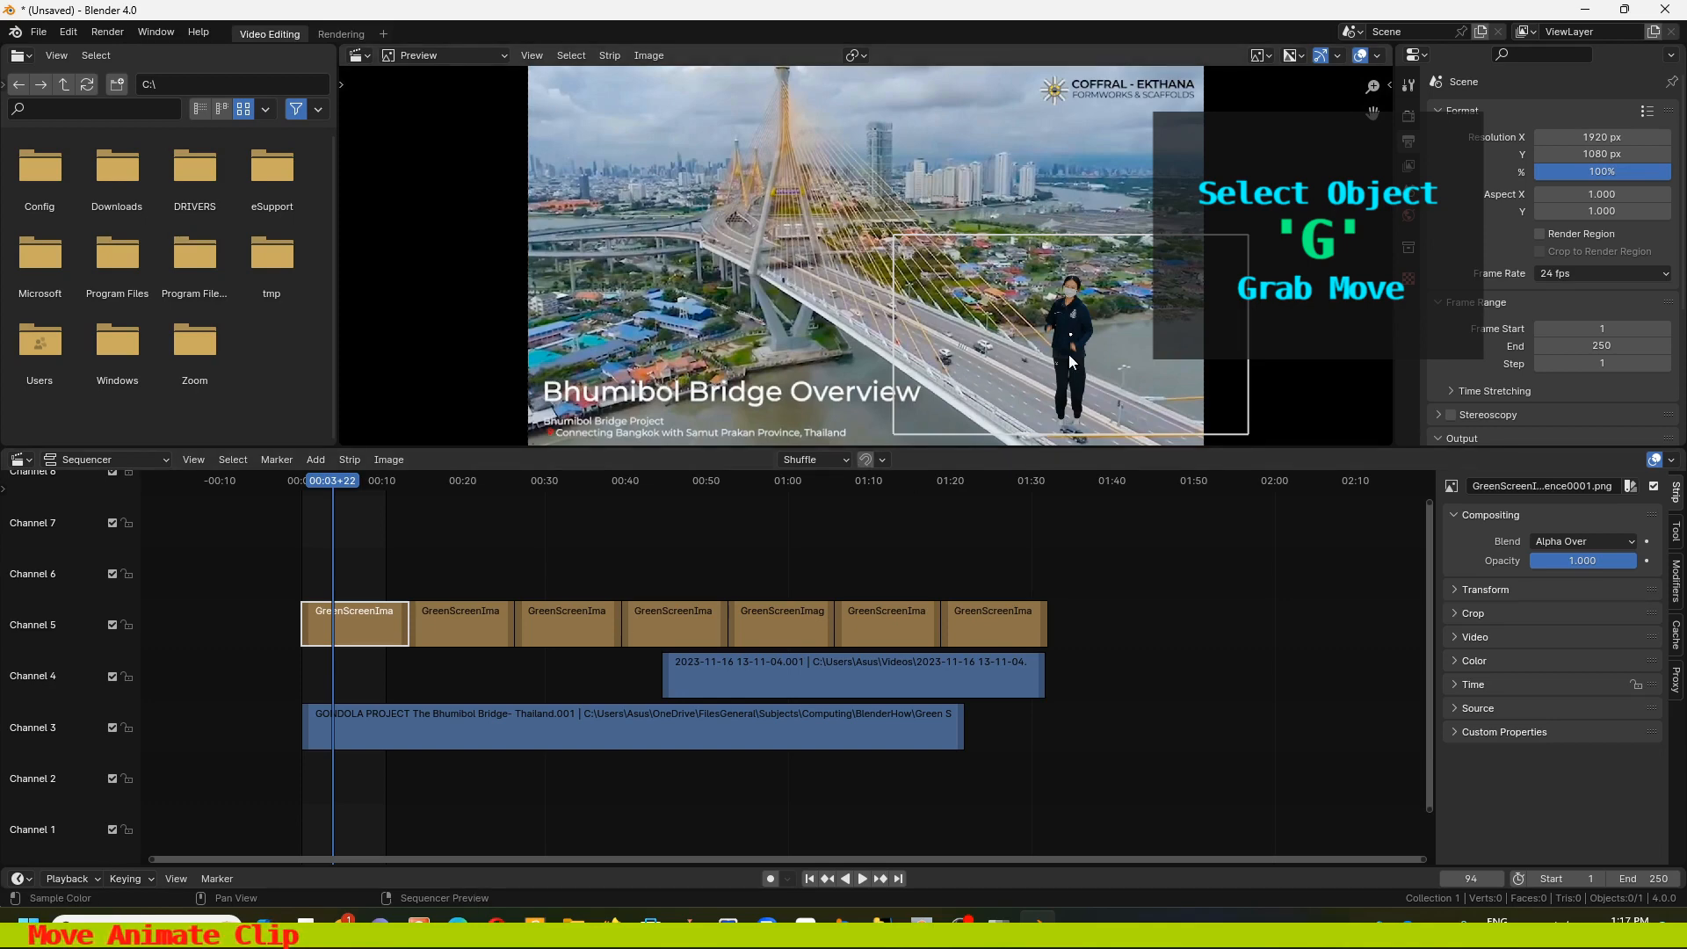
Enlarge the first dancer strip to scale 2.145, place it at about X 2.5, Y -172.7 px, and keyframe its position, scale and rotation
left_click(1461, 592)
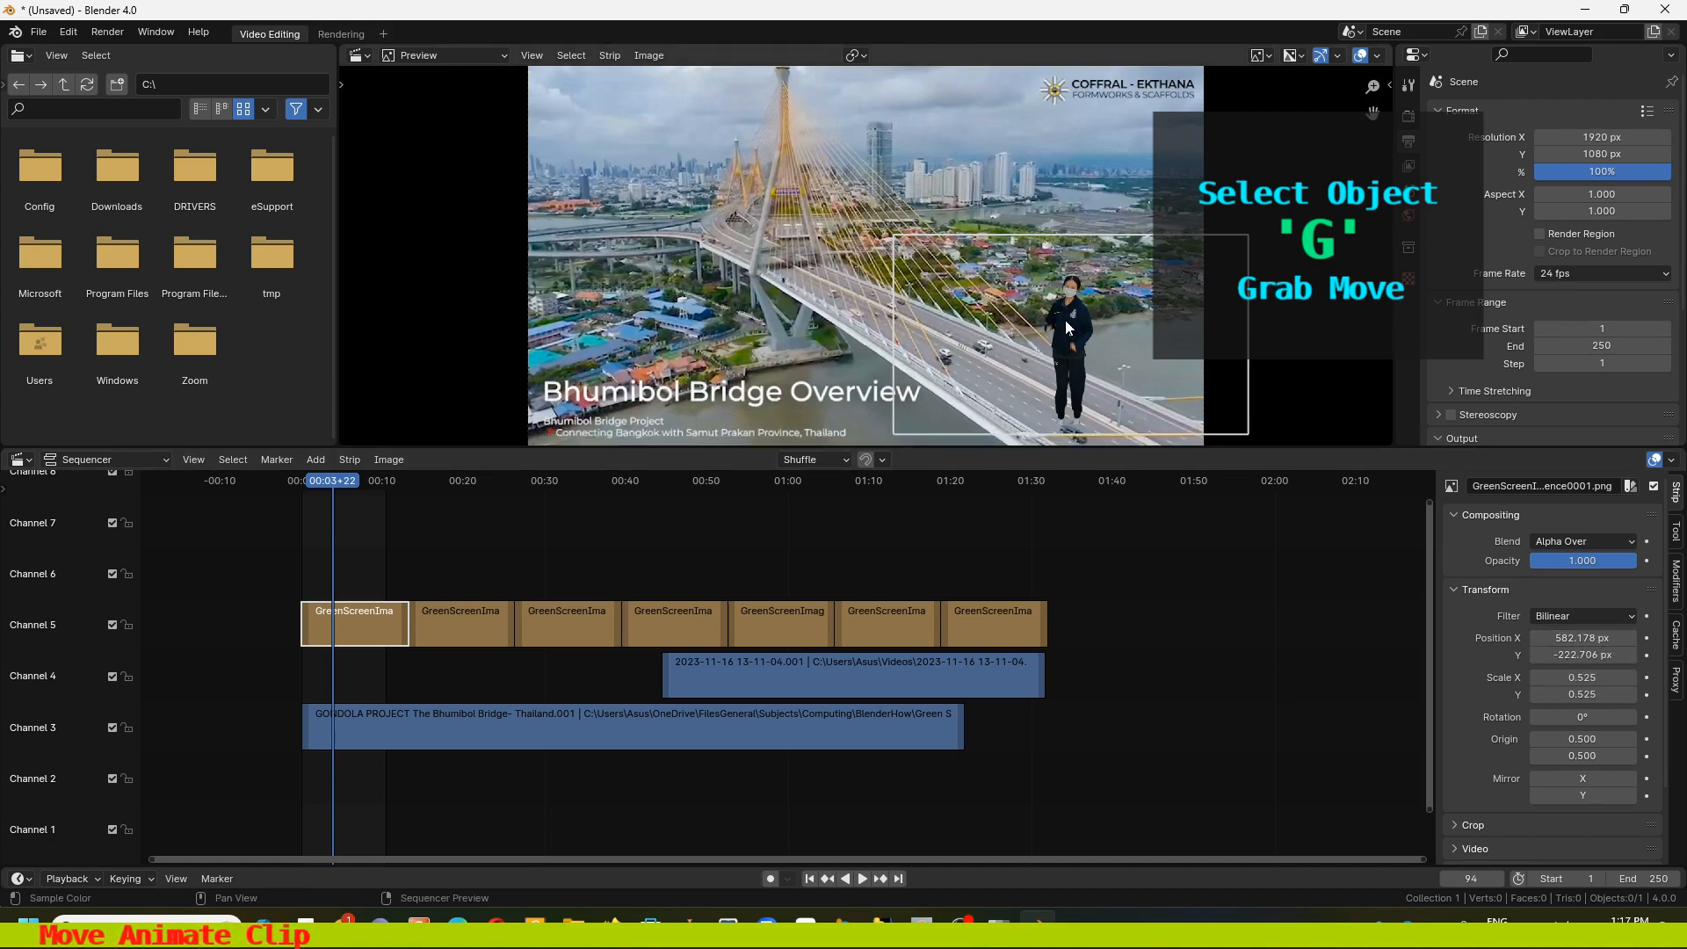
key("g")
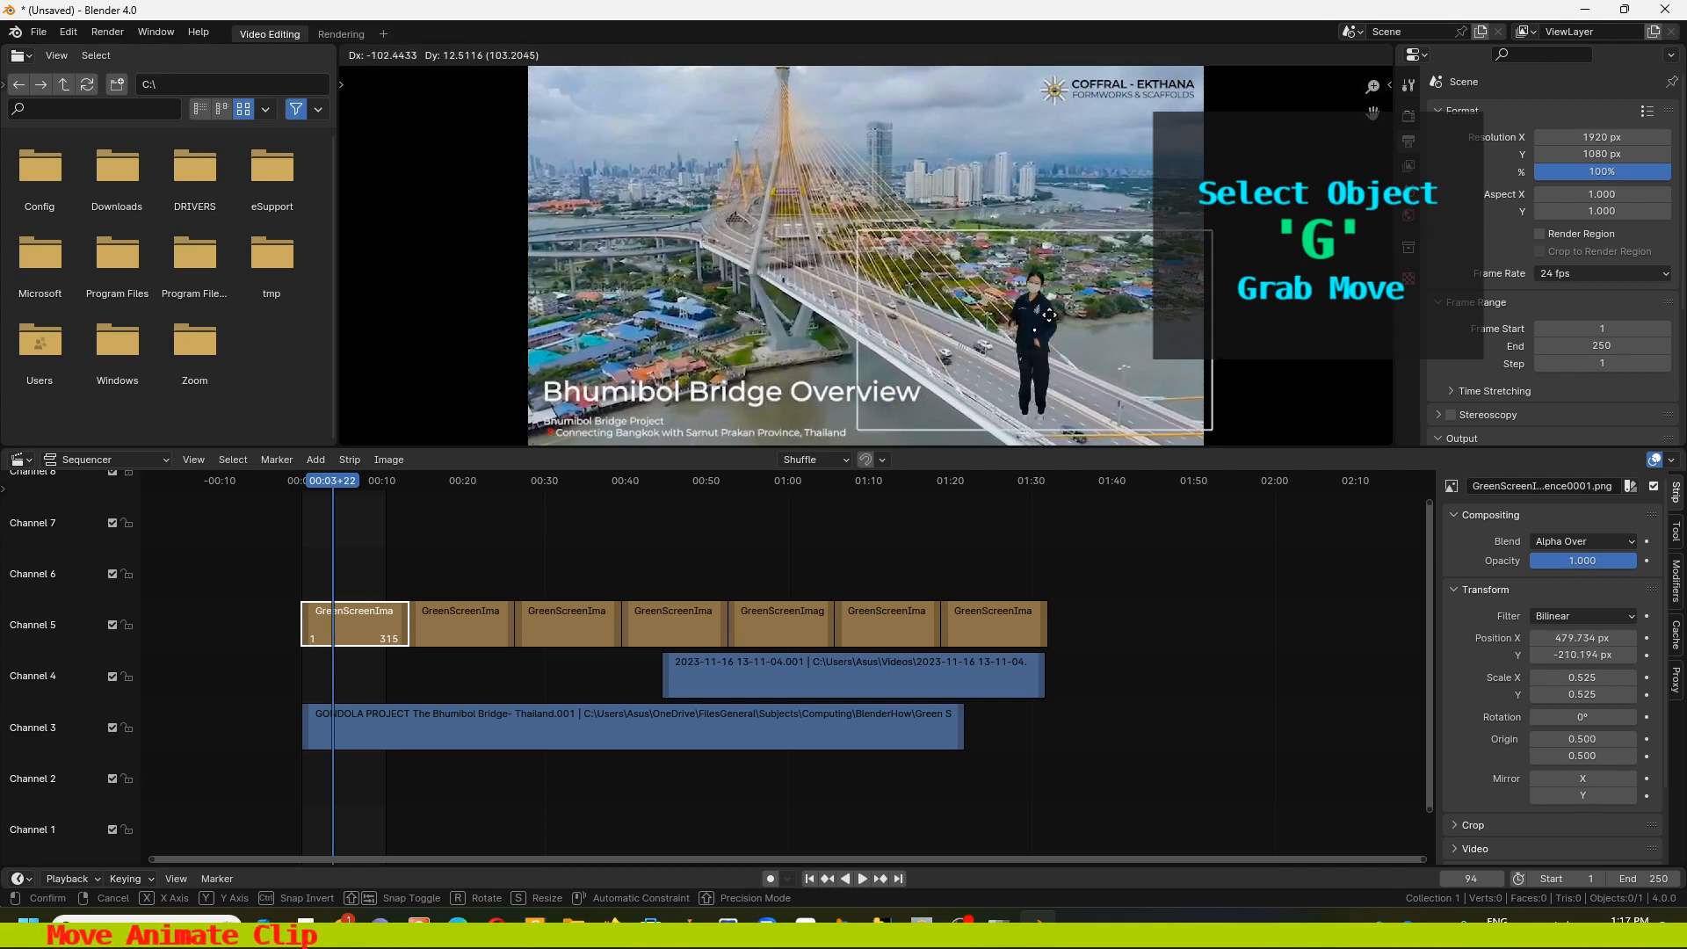
left_click(848, 250)
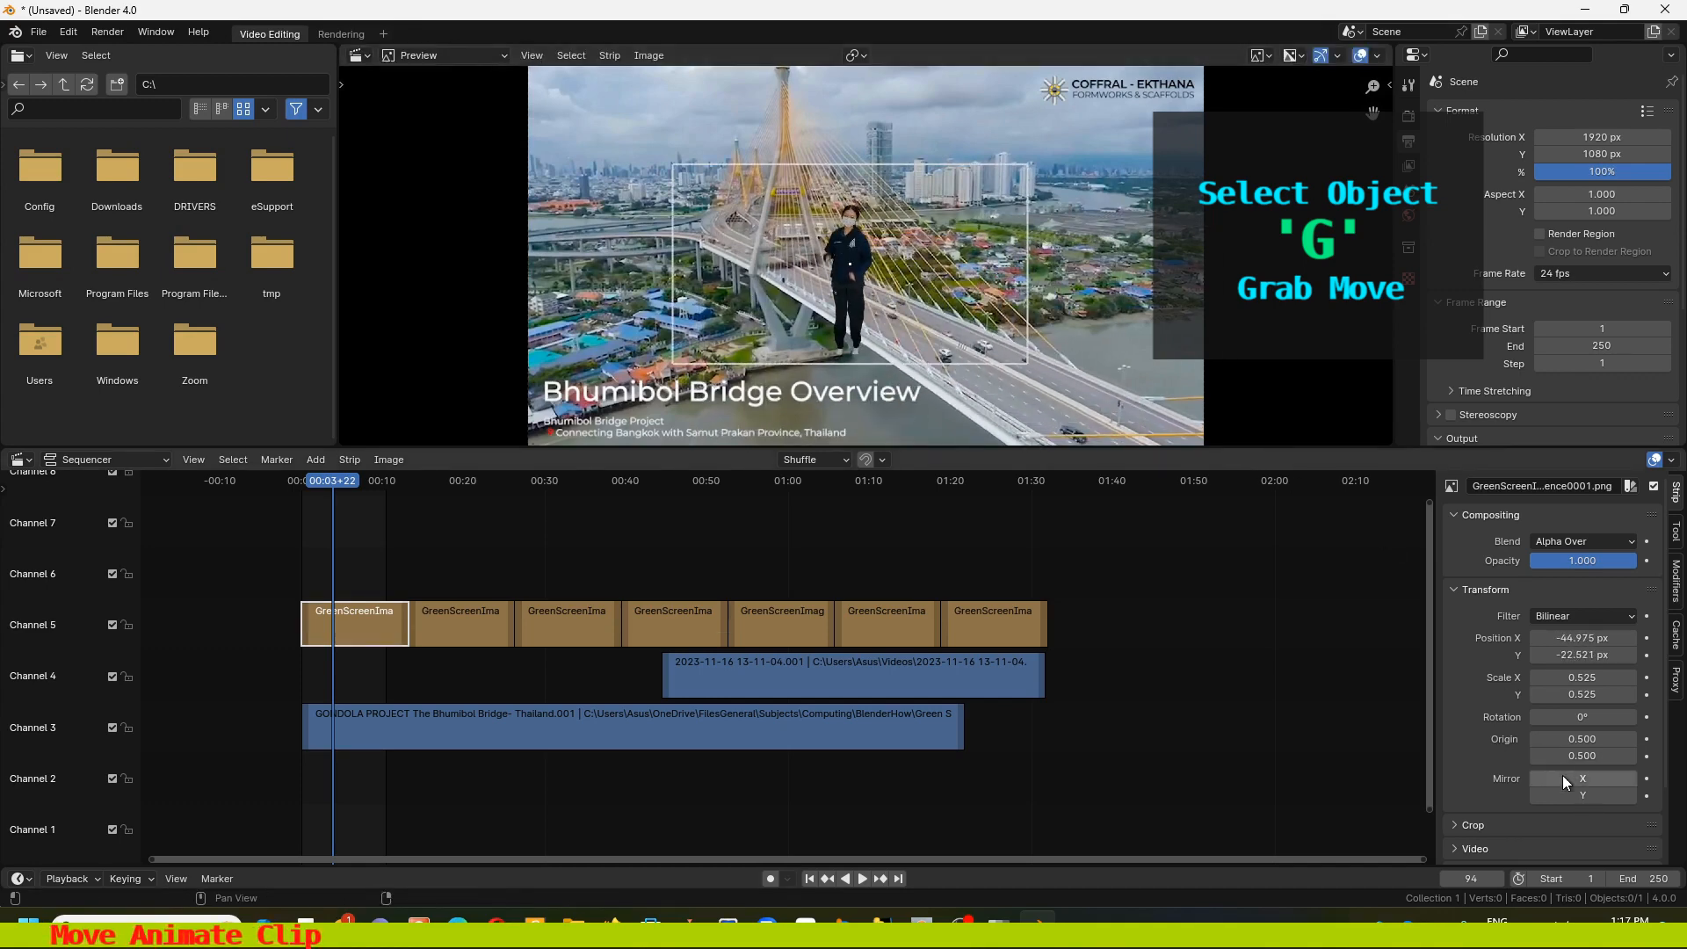
key("s")
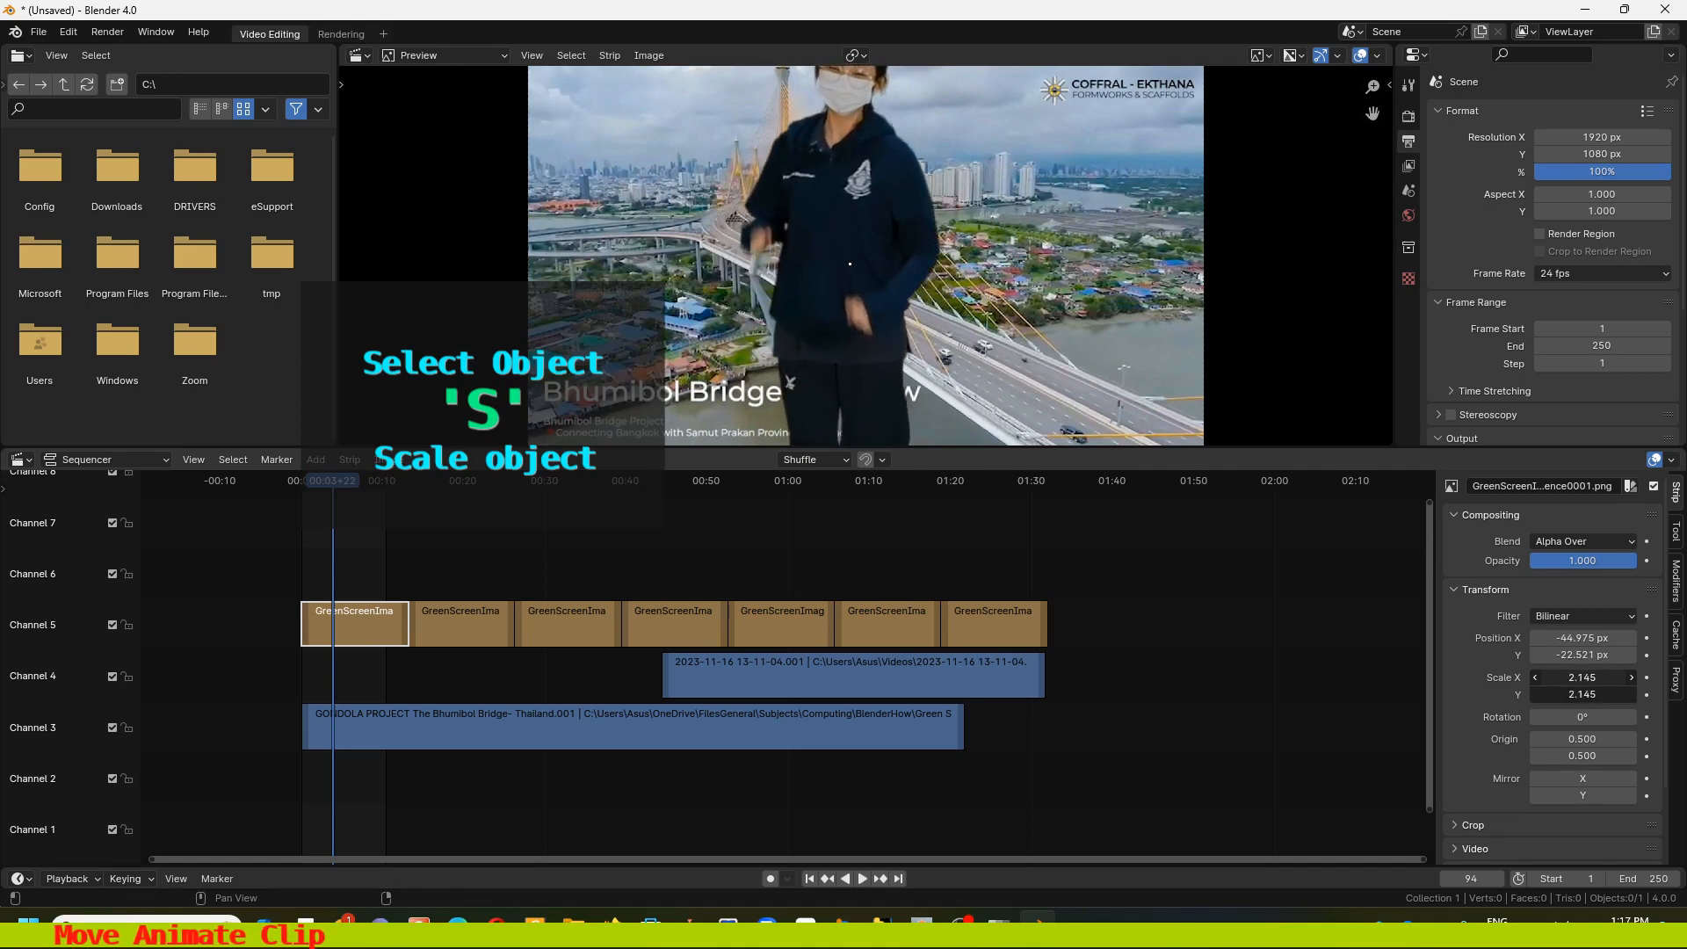
left_click(932, 304)
key("g")
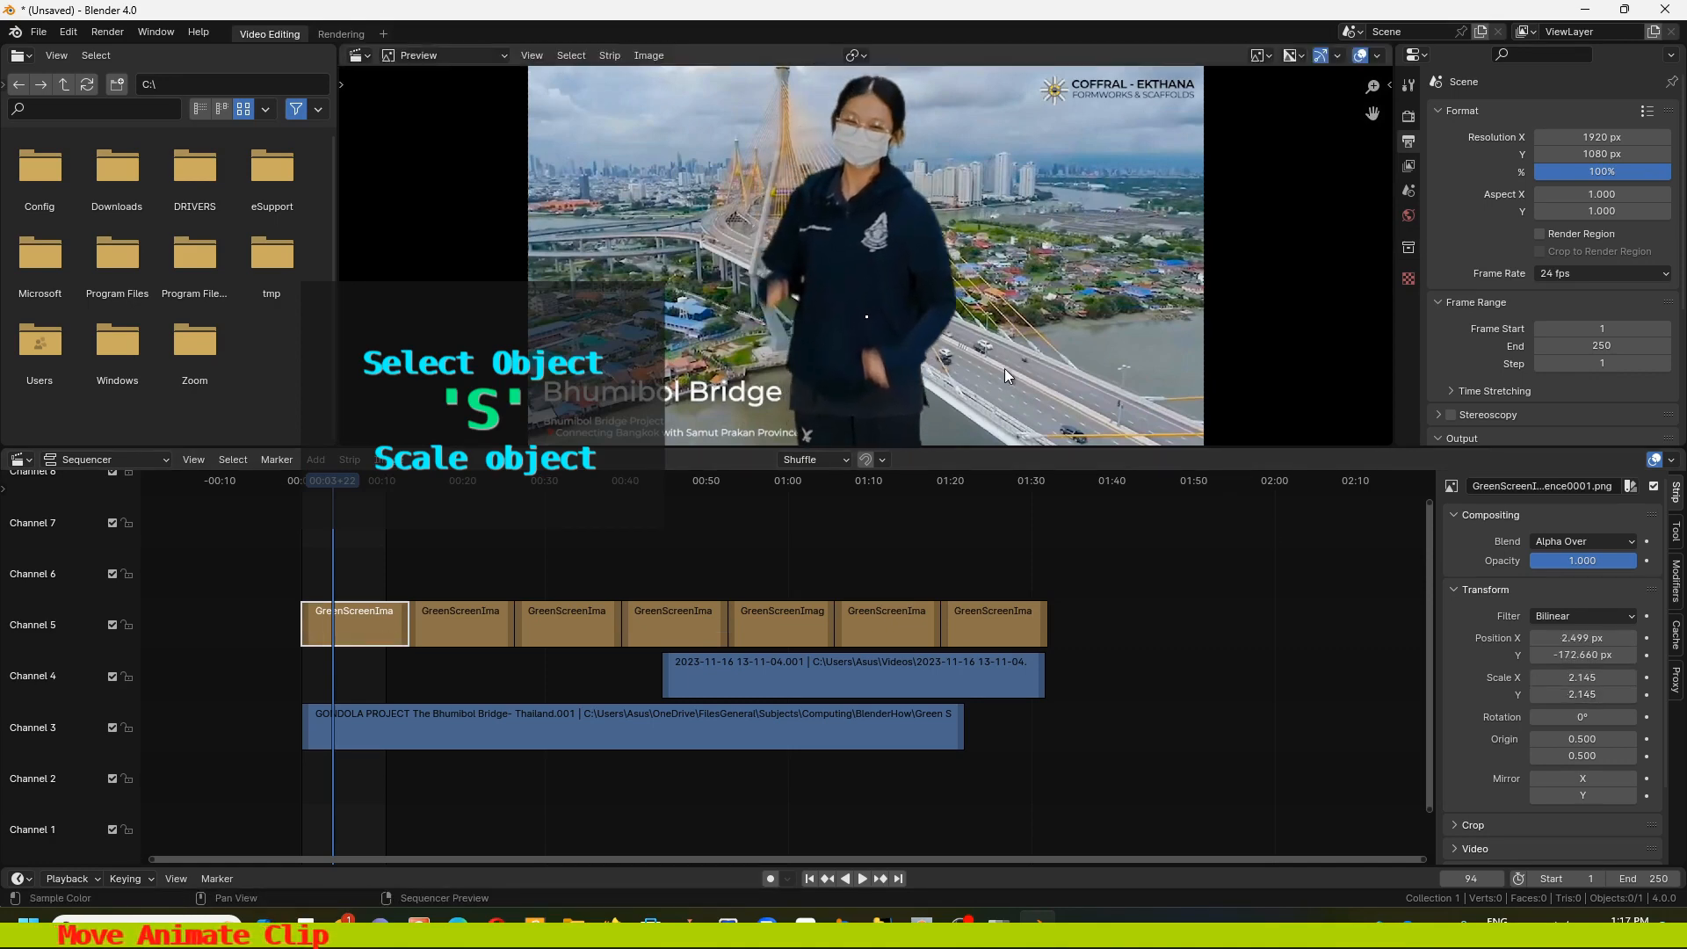
left_click(1647, 638)
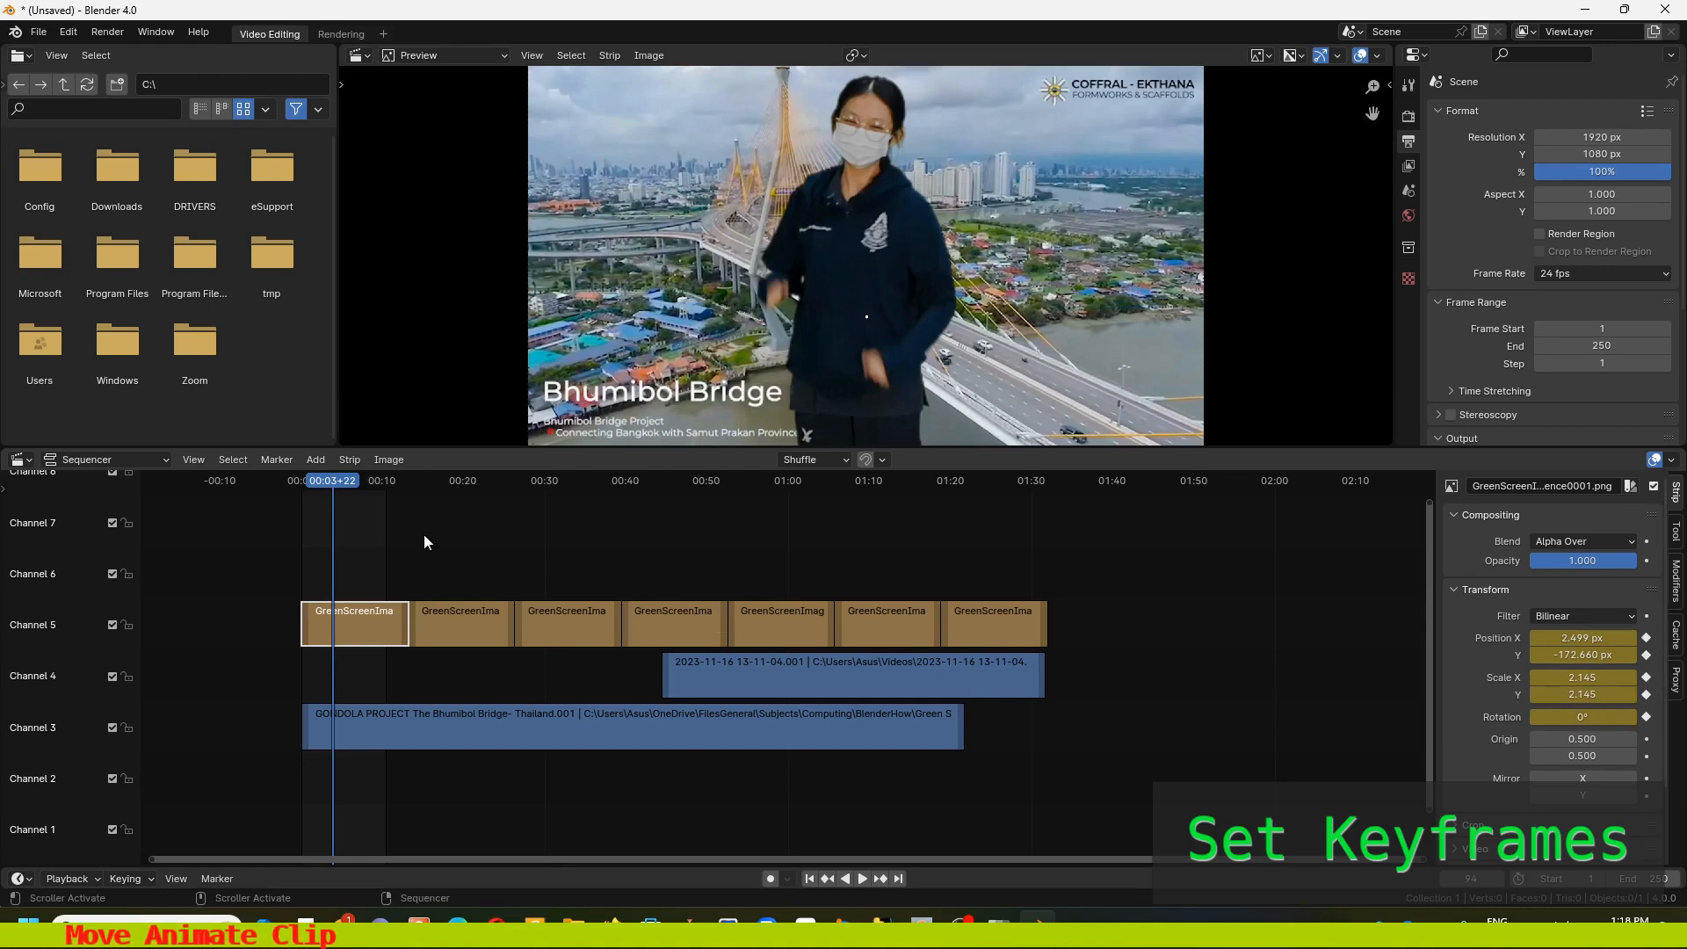
Move the playhead to 00:11+02 and set the first dancer strip's rotation to 360°
key("space")
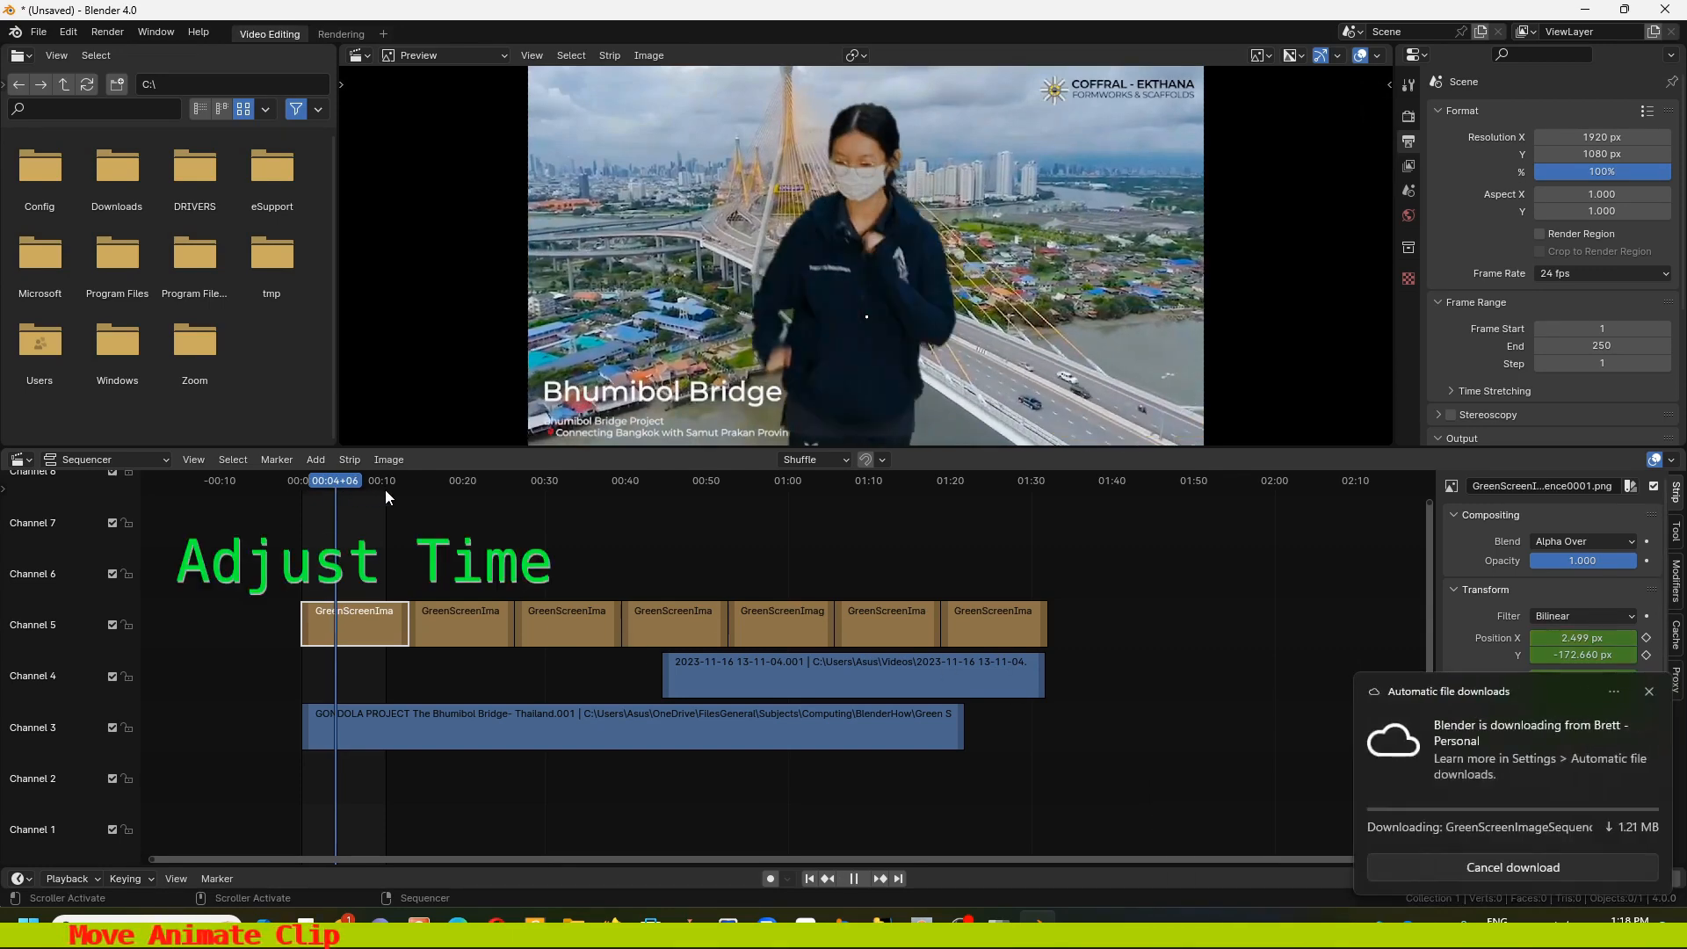
left_click_drag(385, 489, 392, 482)
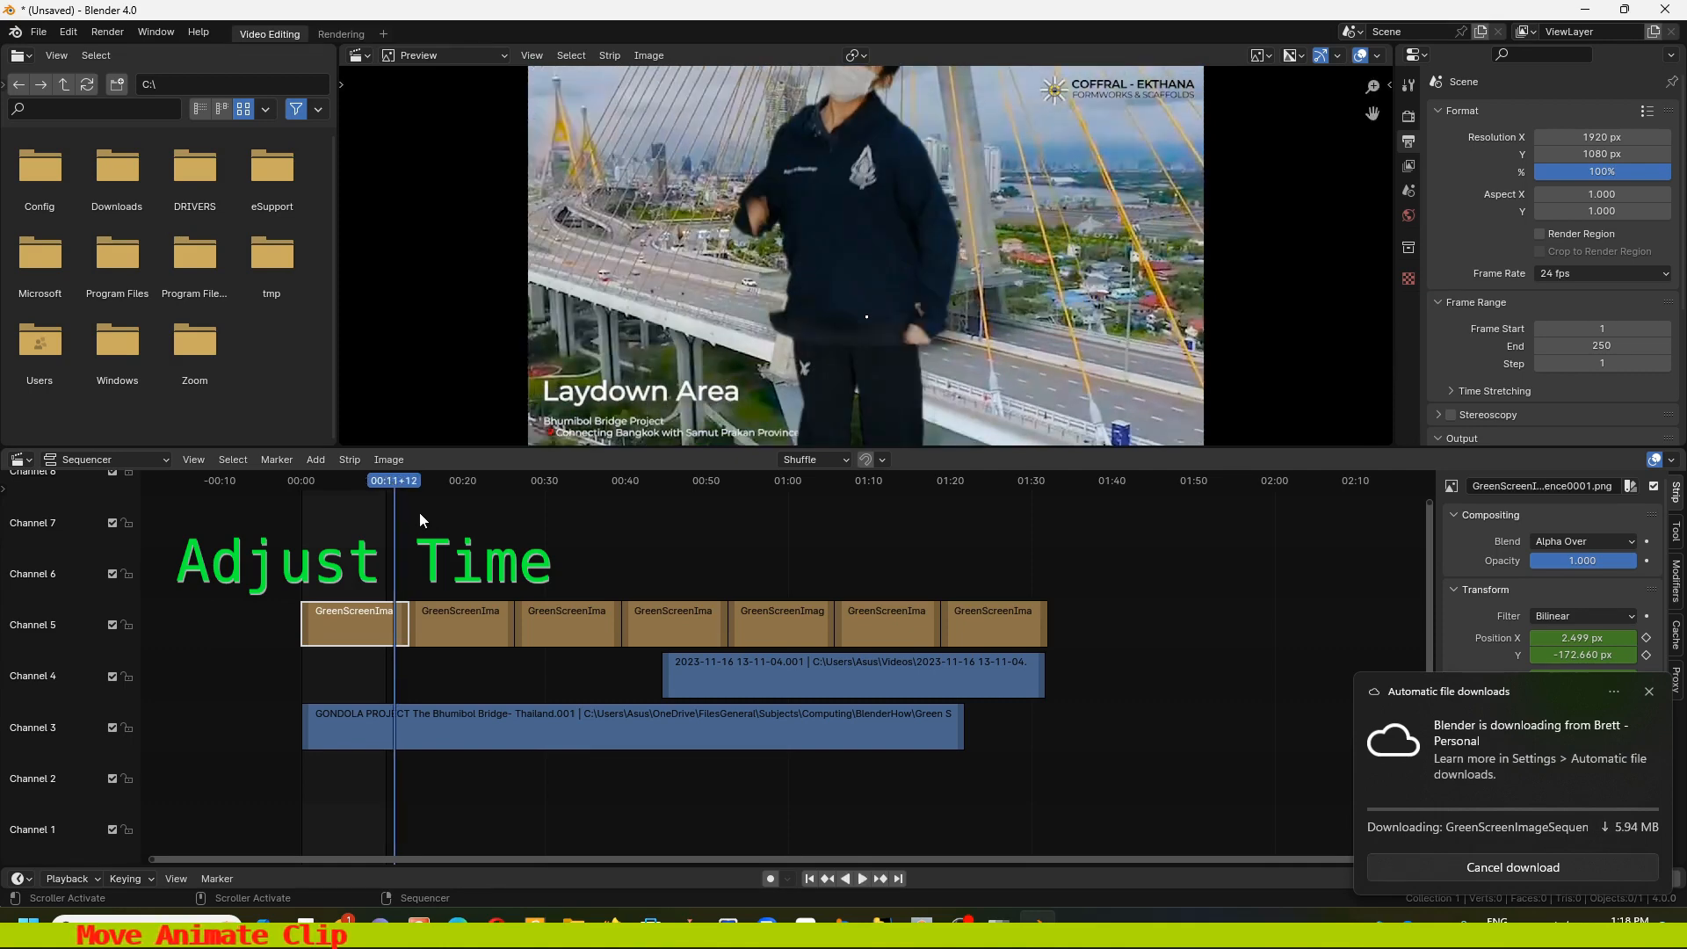
key("Left")
key("Left")
key("Left")
key("Left")
key("Left")
key("Left")
key("Left")
key("Left")
key("Left")
key("Left")
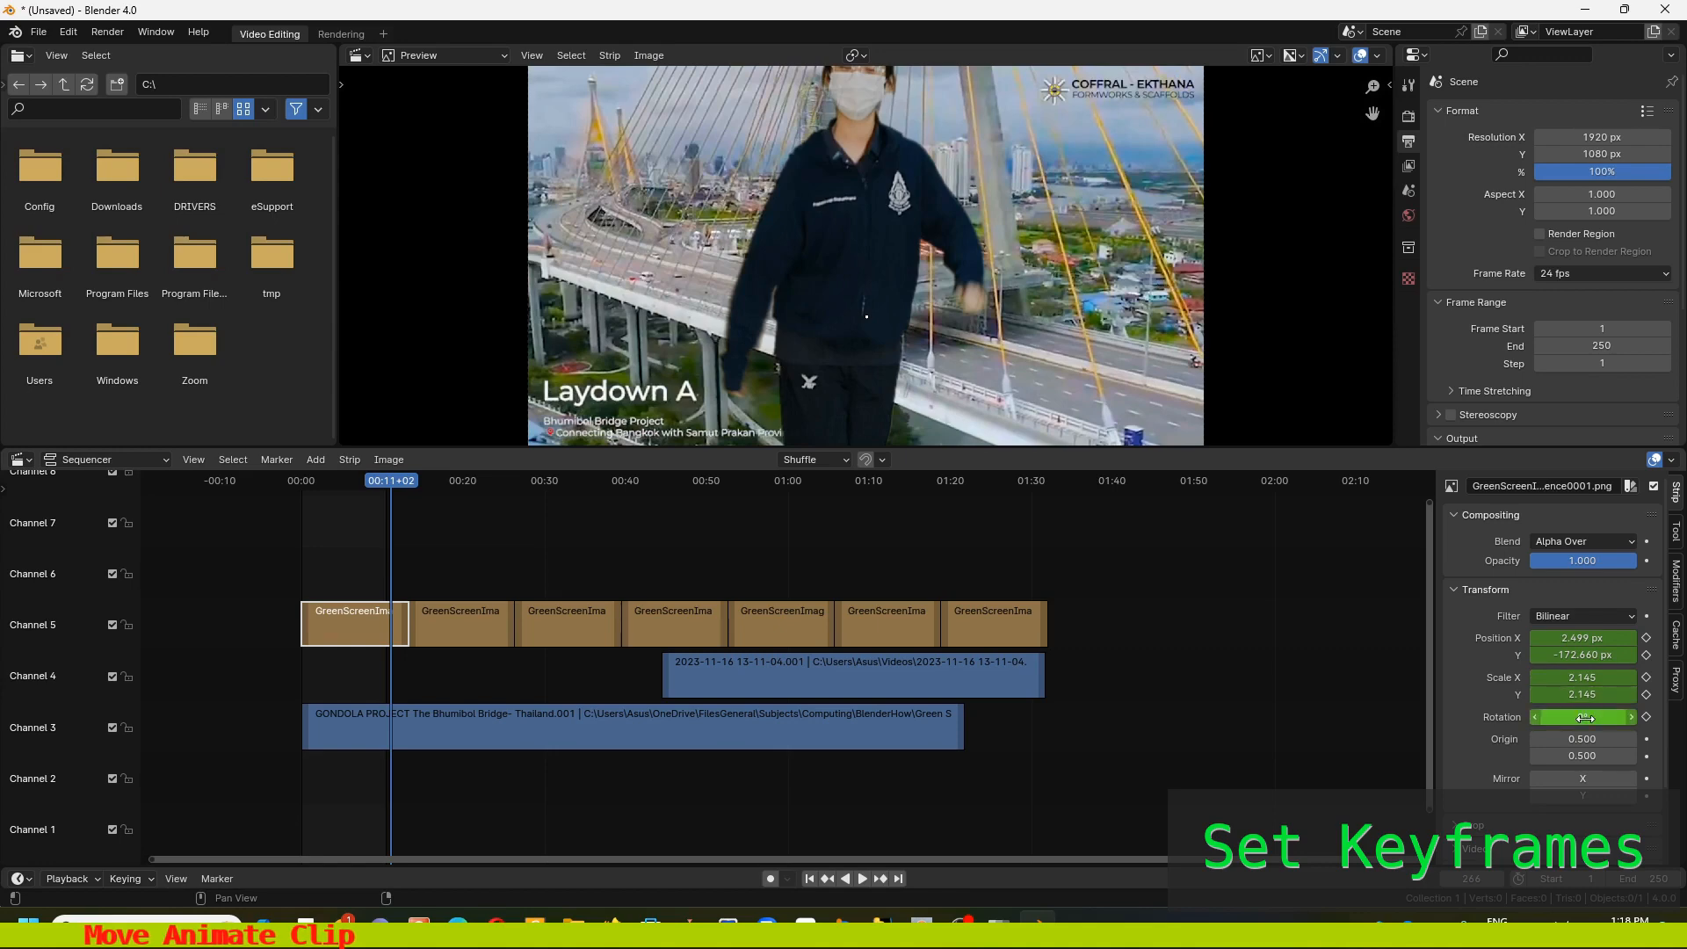
left_click(1592, 717)
type("36")
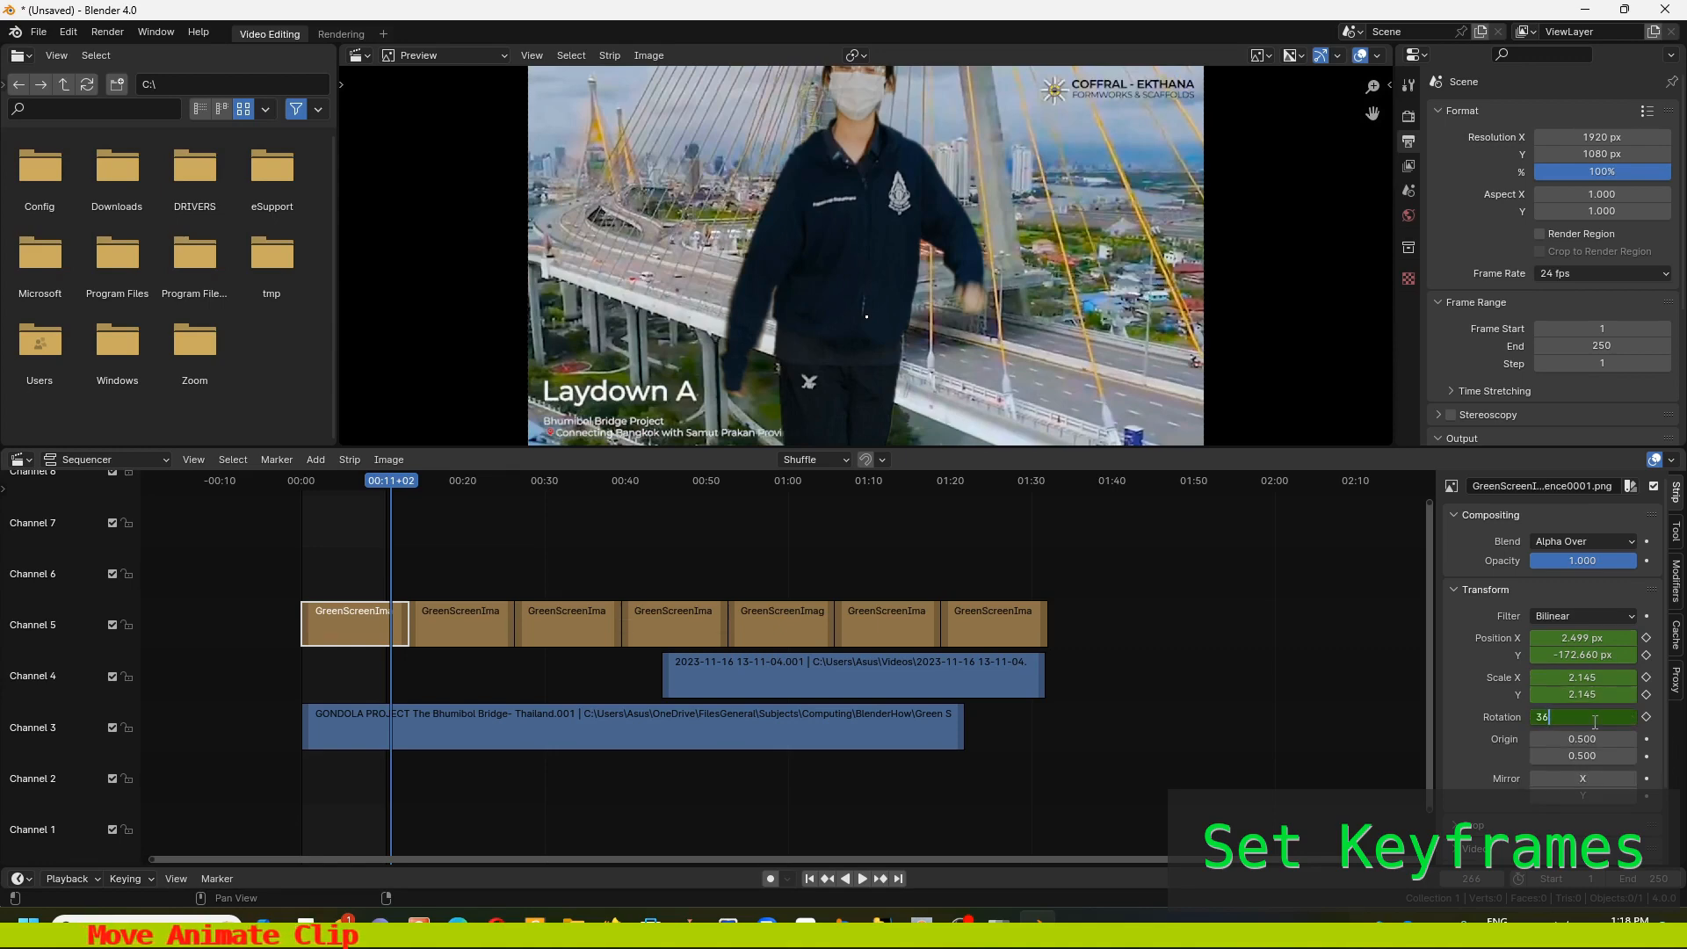
type("0")
key("Return")
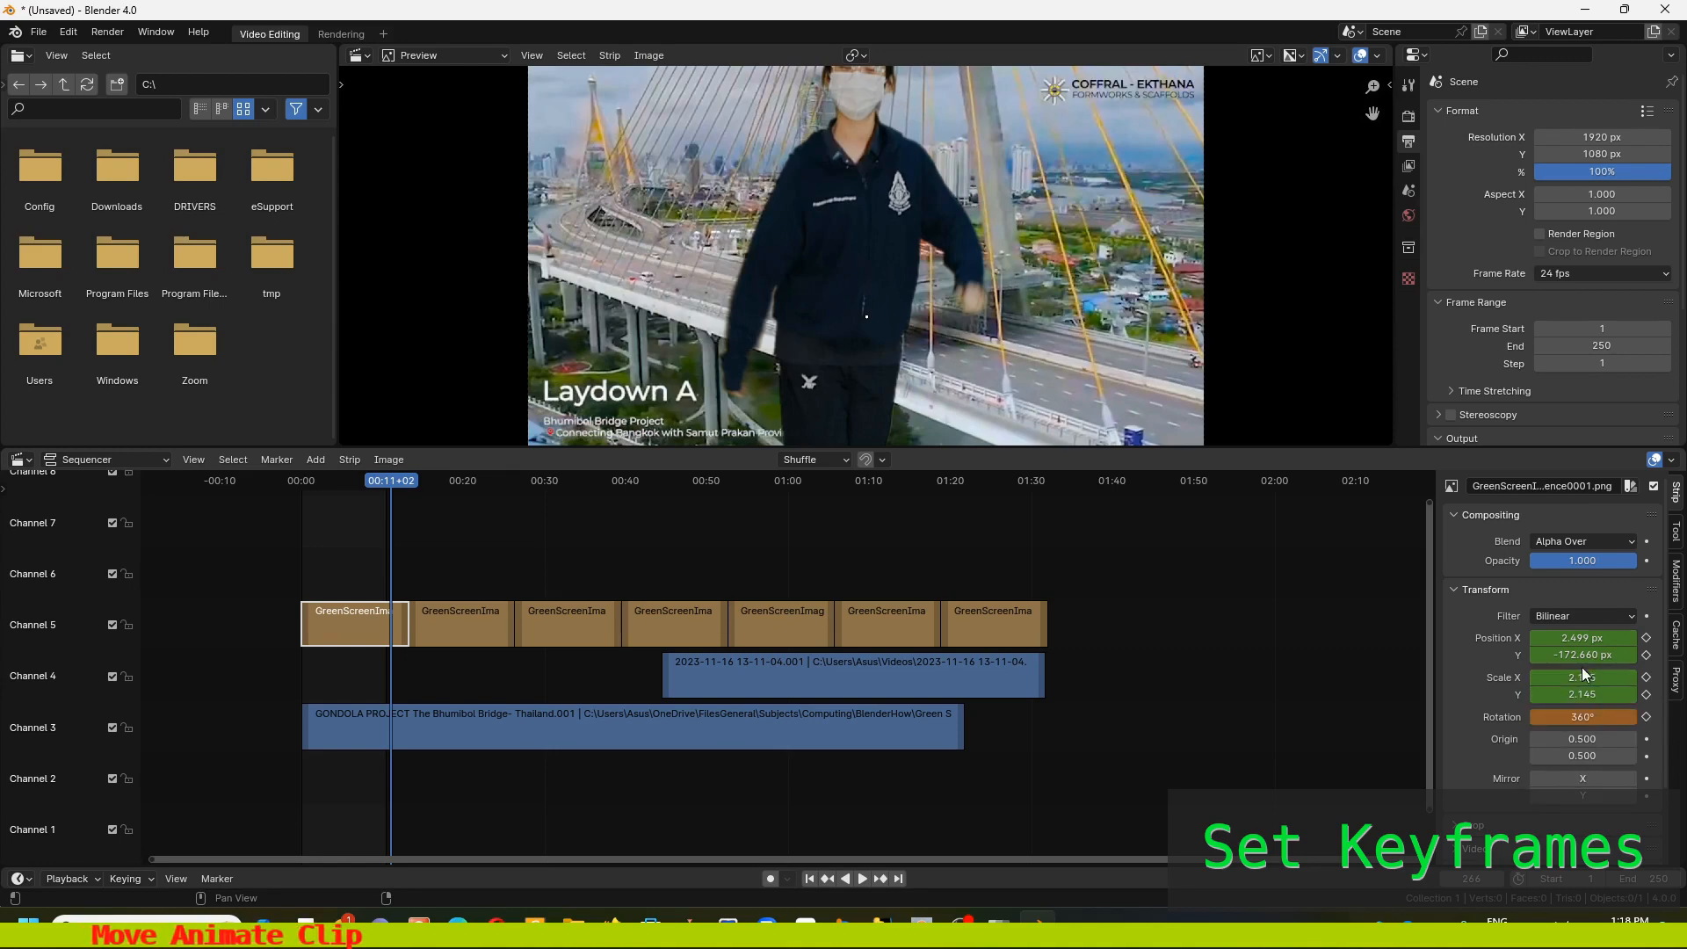
Shrink the first dancer strip to scale 0.435, move it to about X 842, Y -290 px, and keyframe its position, scale and rotation
left_click_drag(1582, 677, 1525, 694)
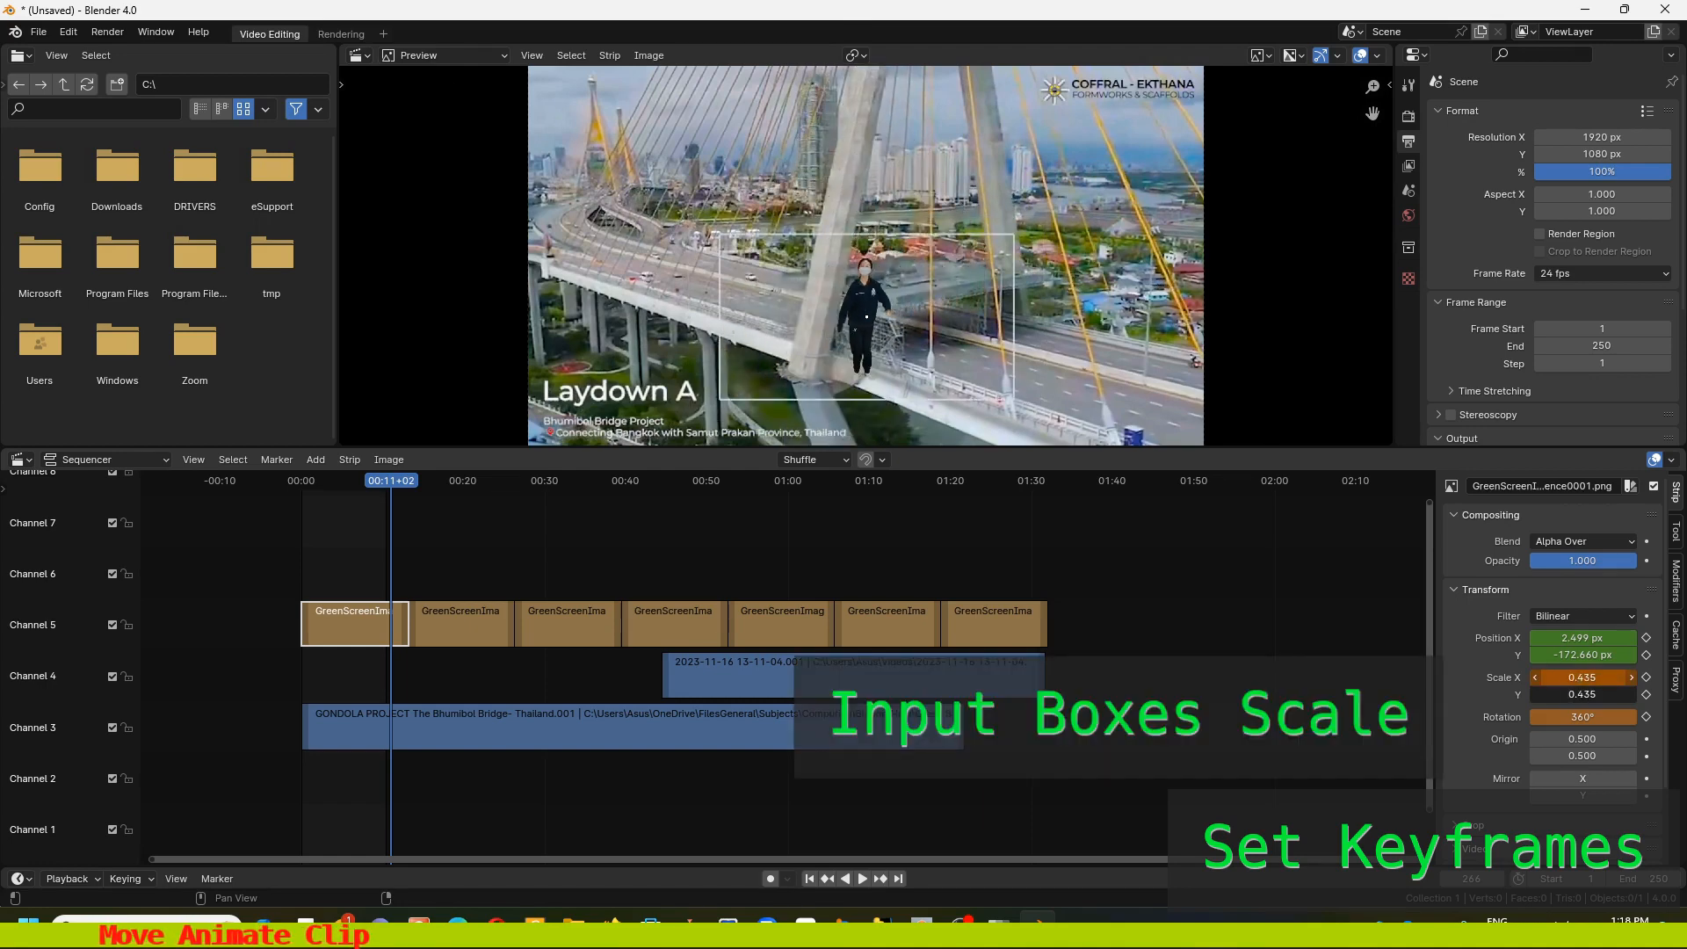
left_click_drag(858, 366, 1156, 413)
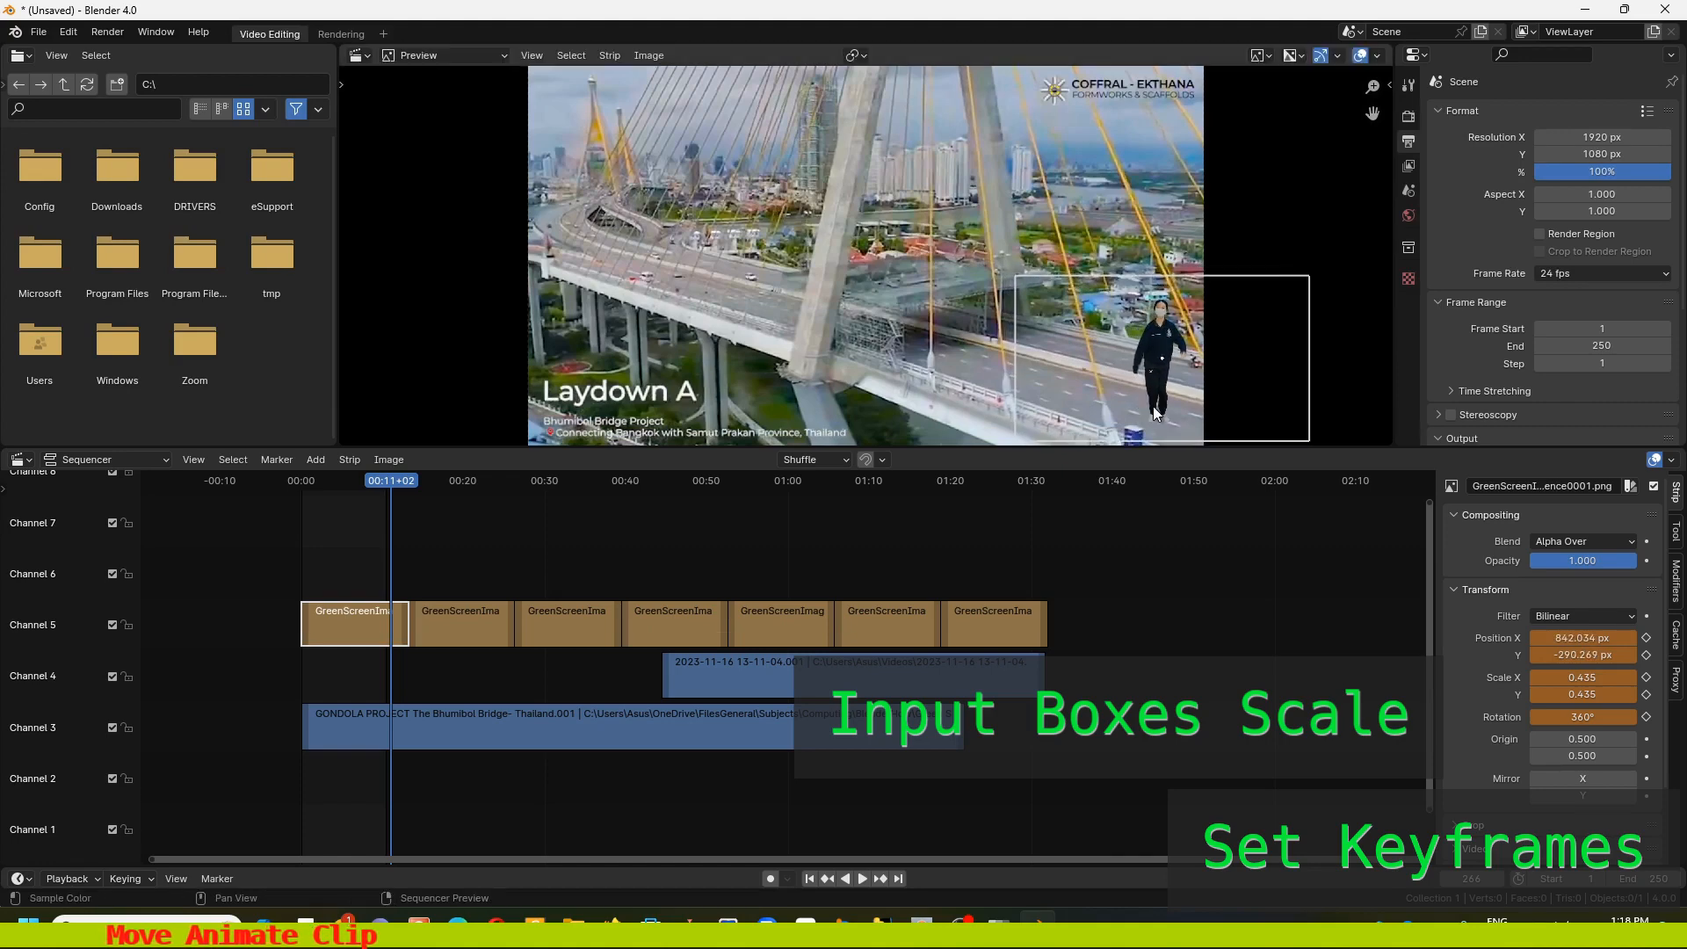
key("i")
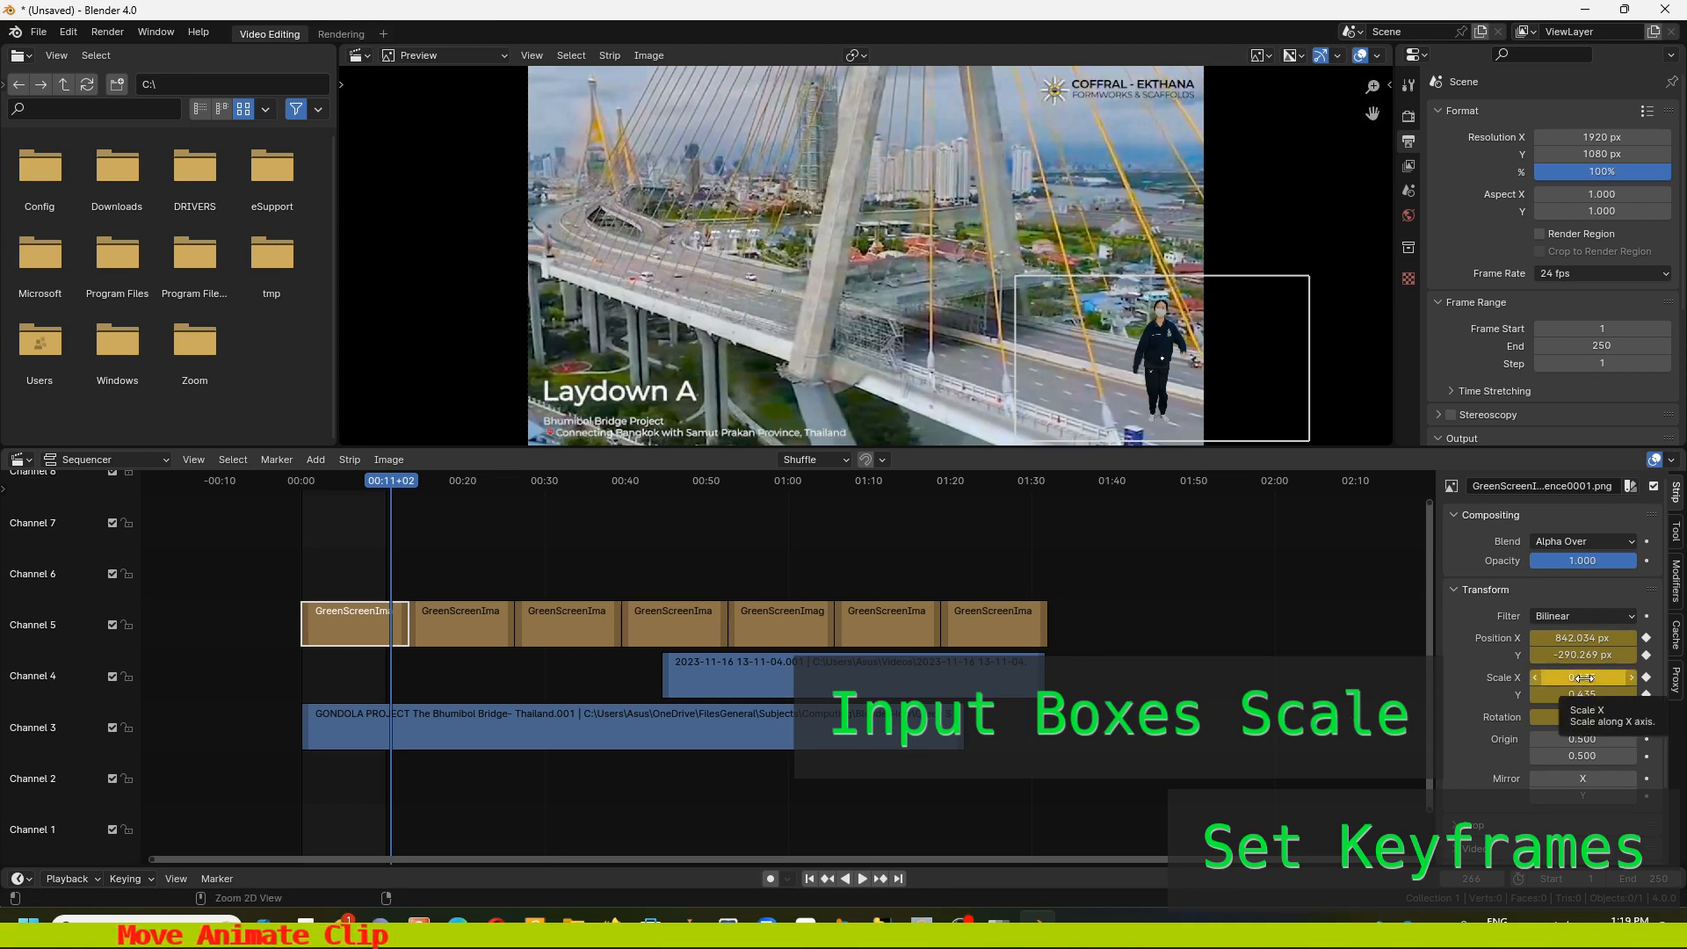
Play back the composite across the end of the first dancer strip and stop at 00:15+07
key("space")
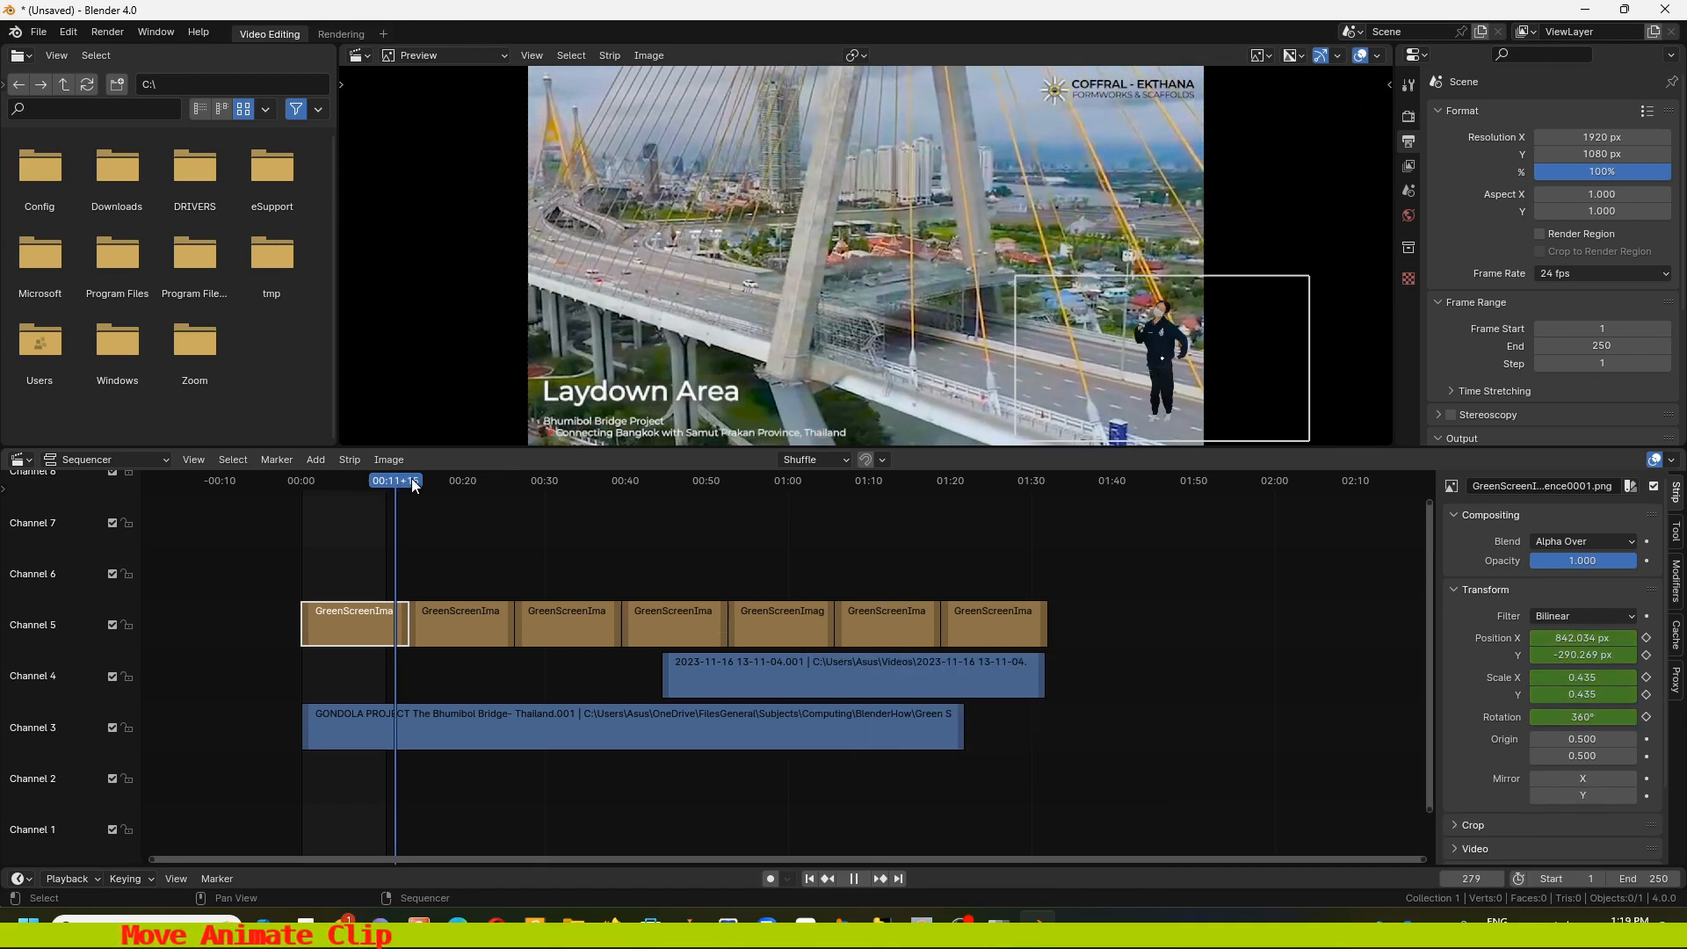
left_click(441, 478)
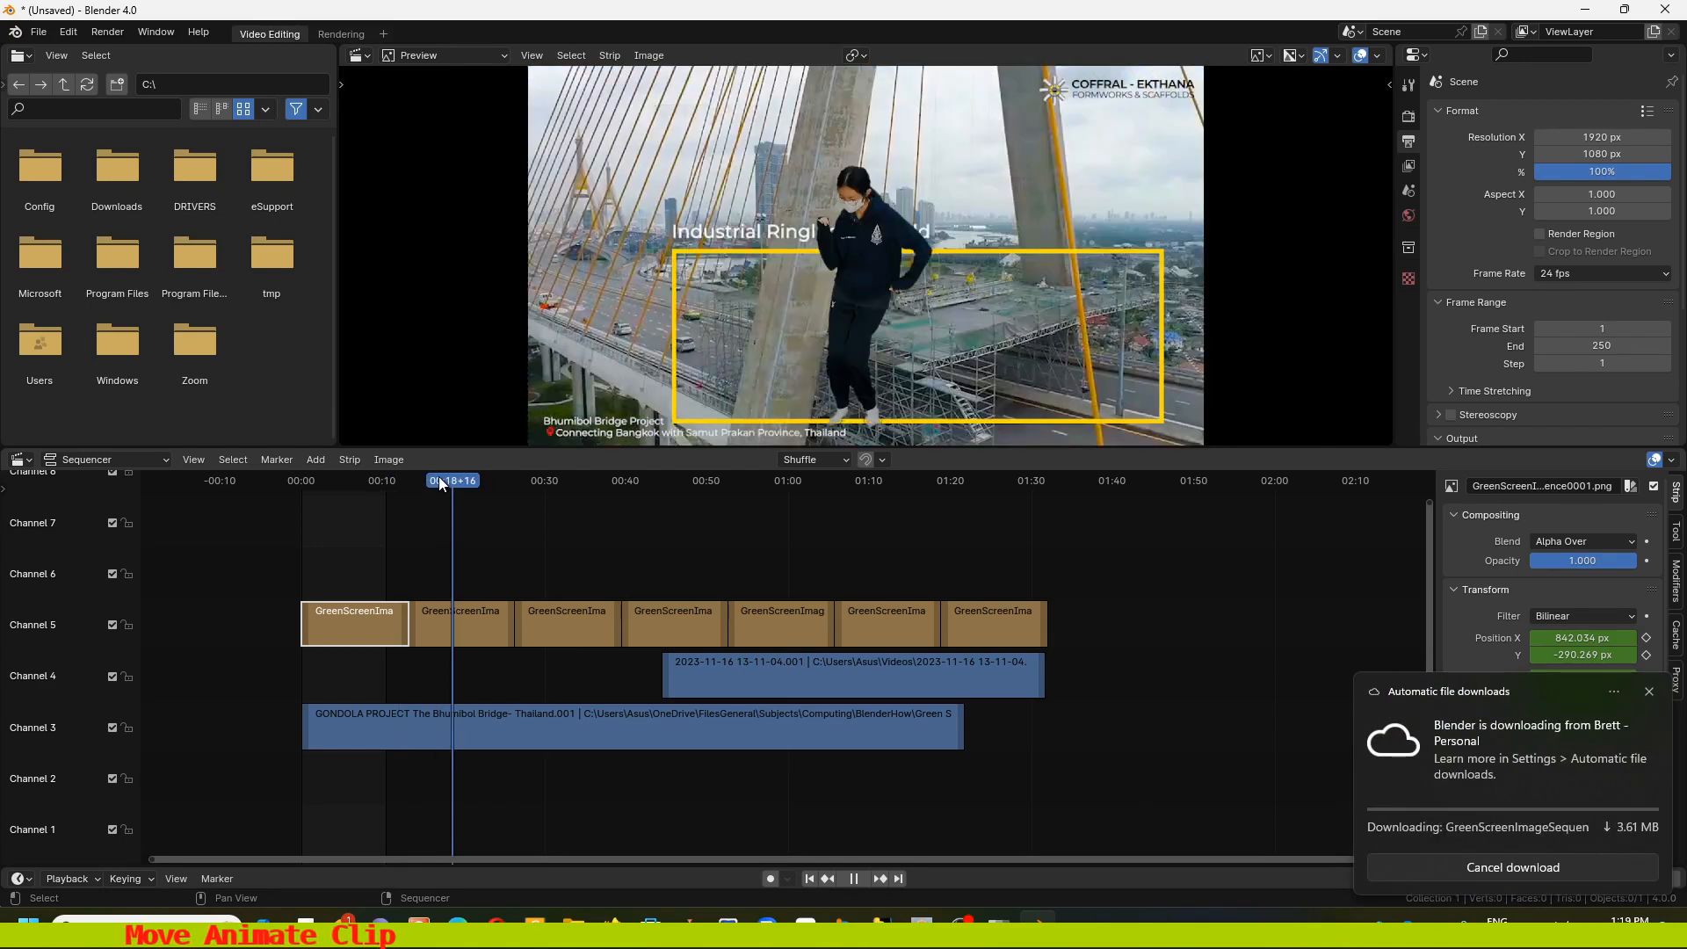
key("space")
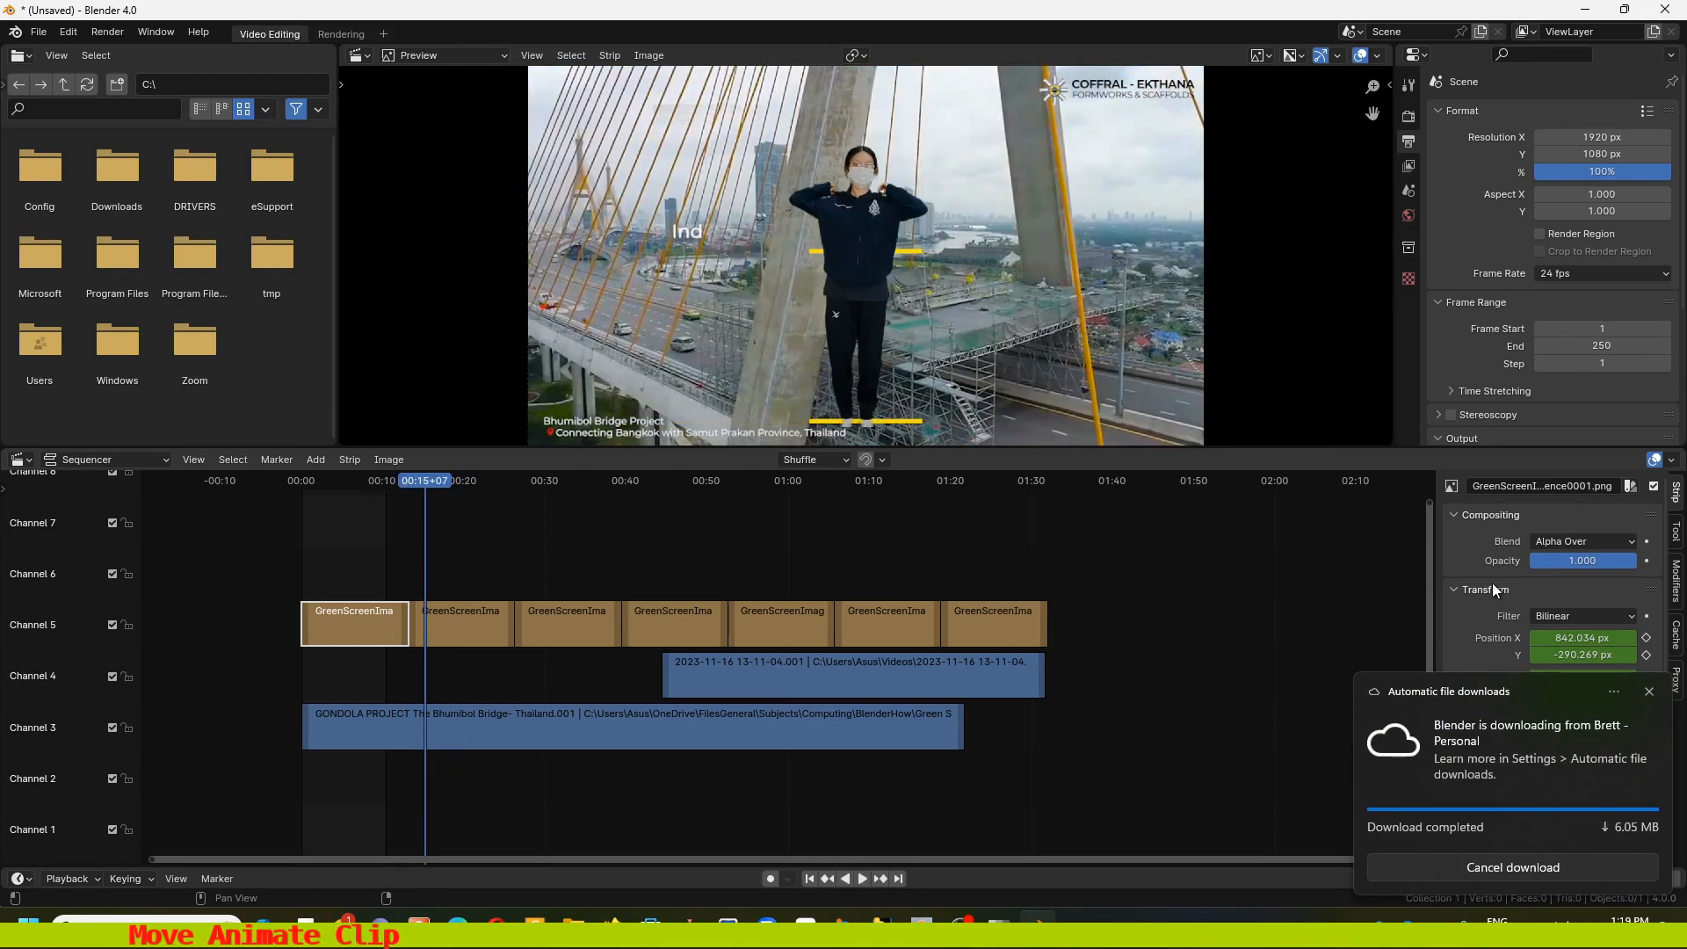
scroll(1492, 584, "down", 2)
scroll(1492, 588, "down", 1)
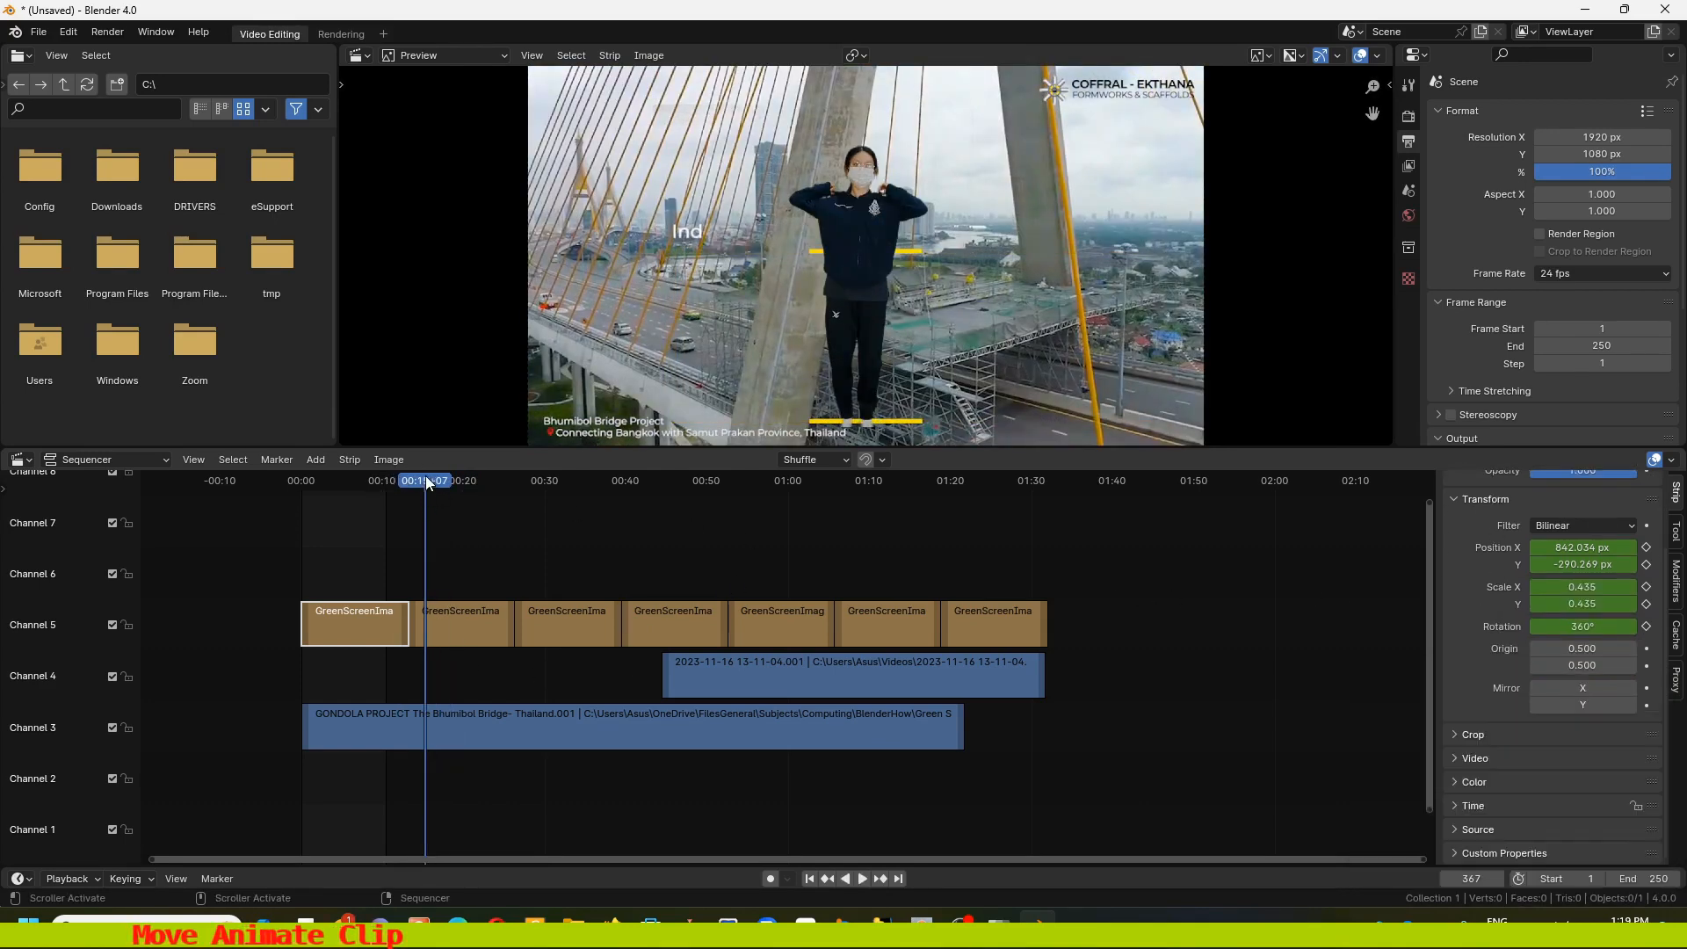
key("b")
key("Escape")
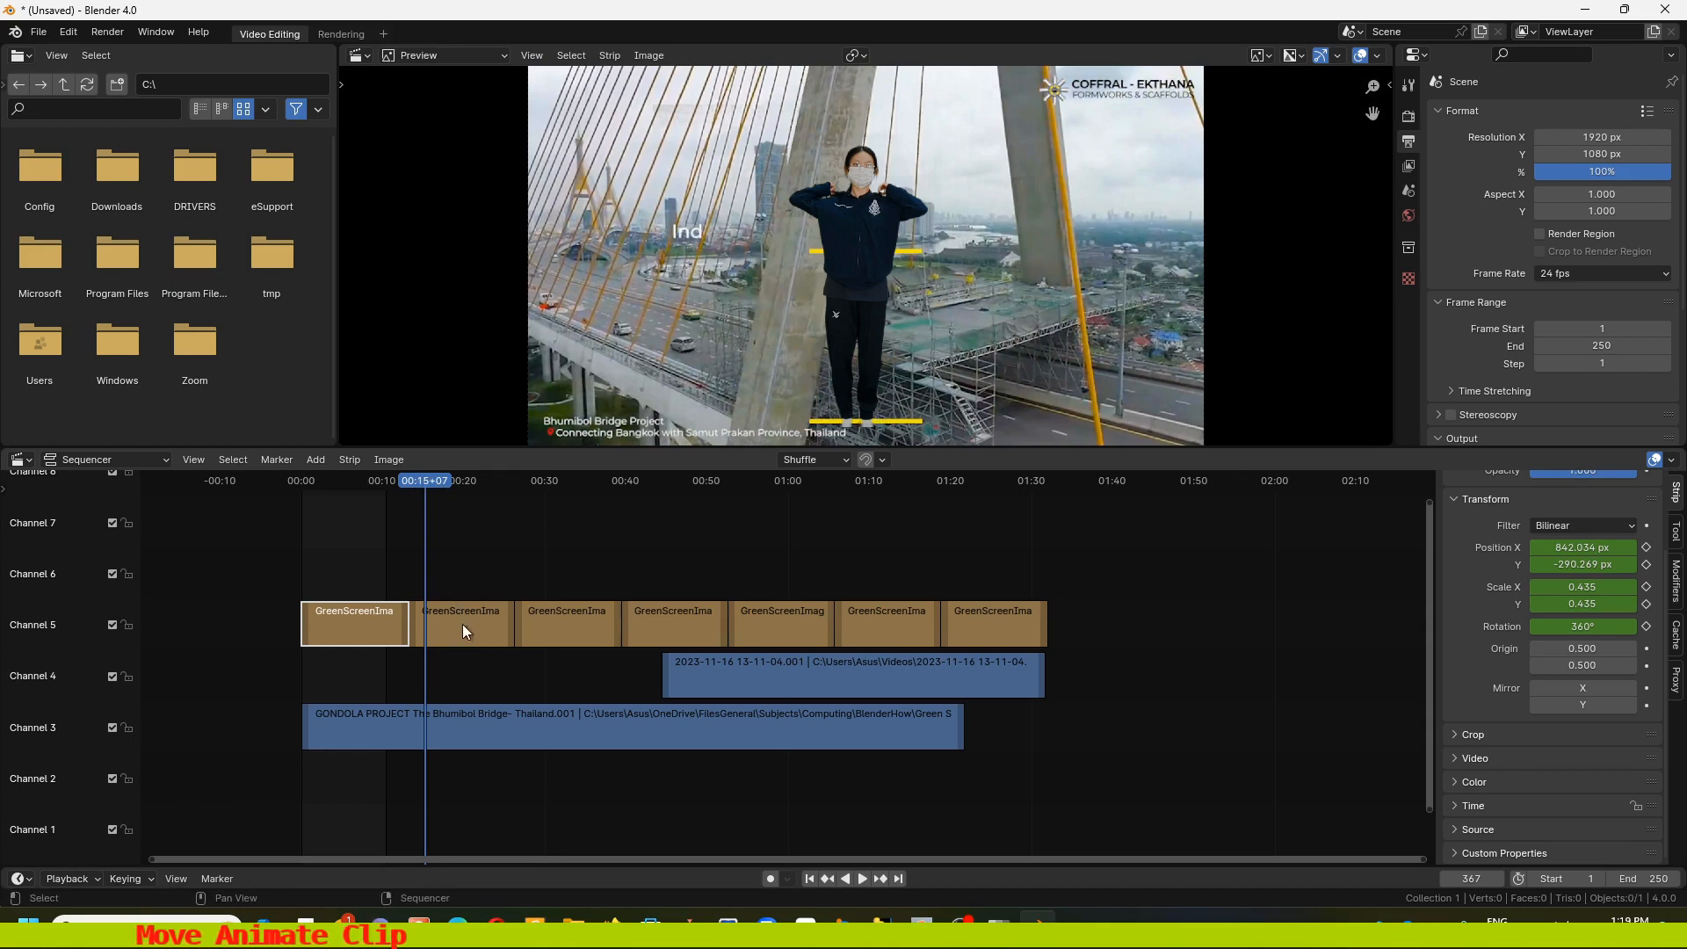
Select the second dancer strip and move the playhead to its start at 00:13+04
left_click(462, 624)
key("space")
key("space")
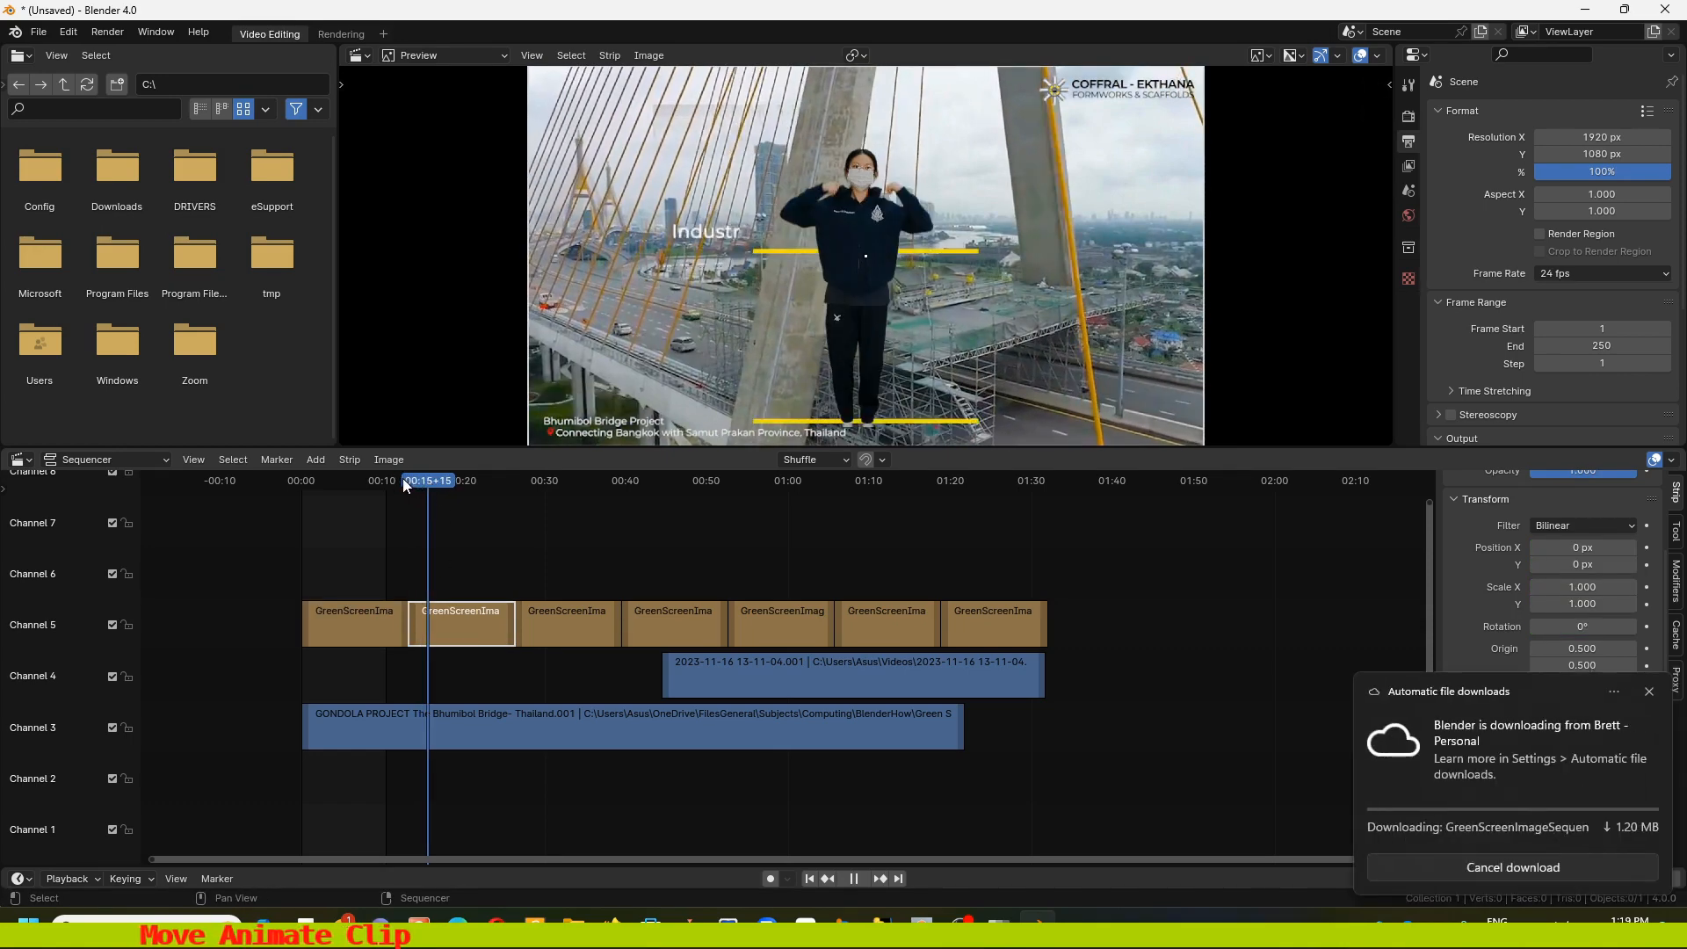
left_click(407, 480)
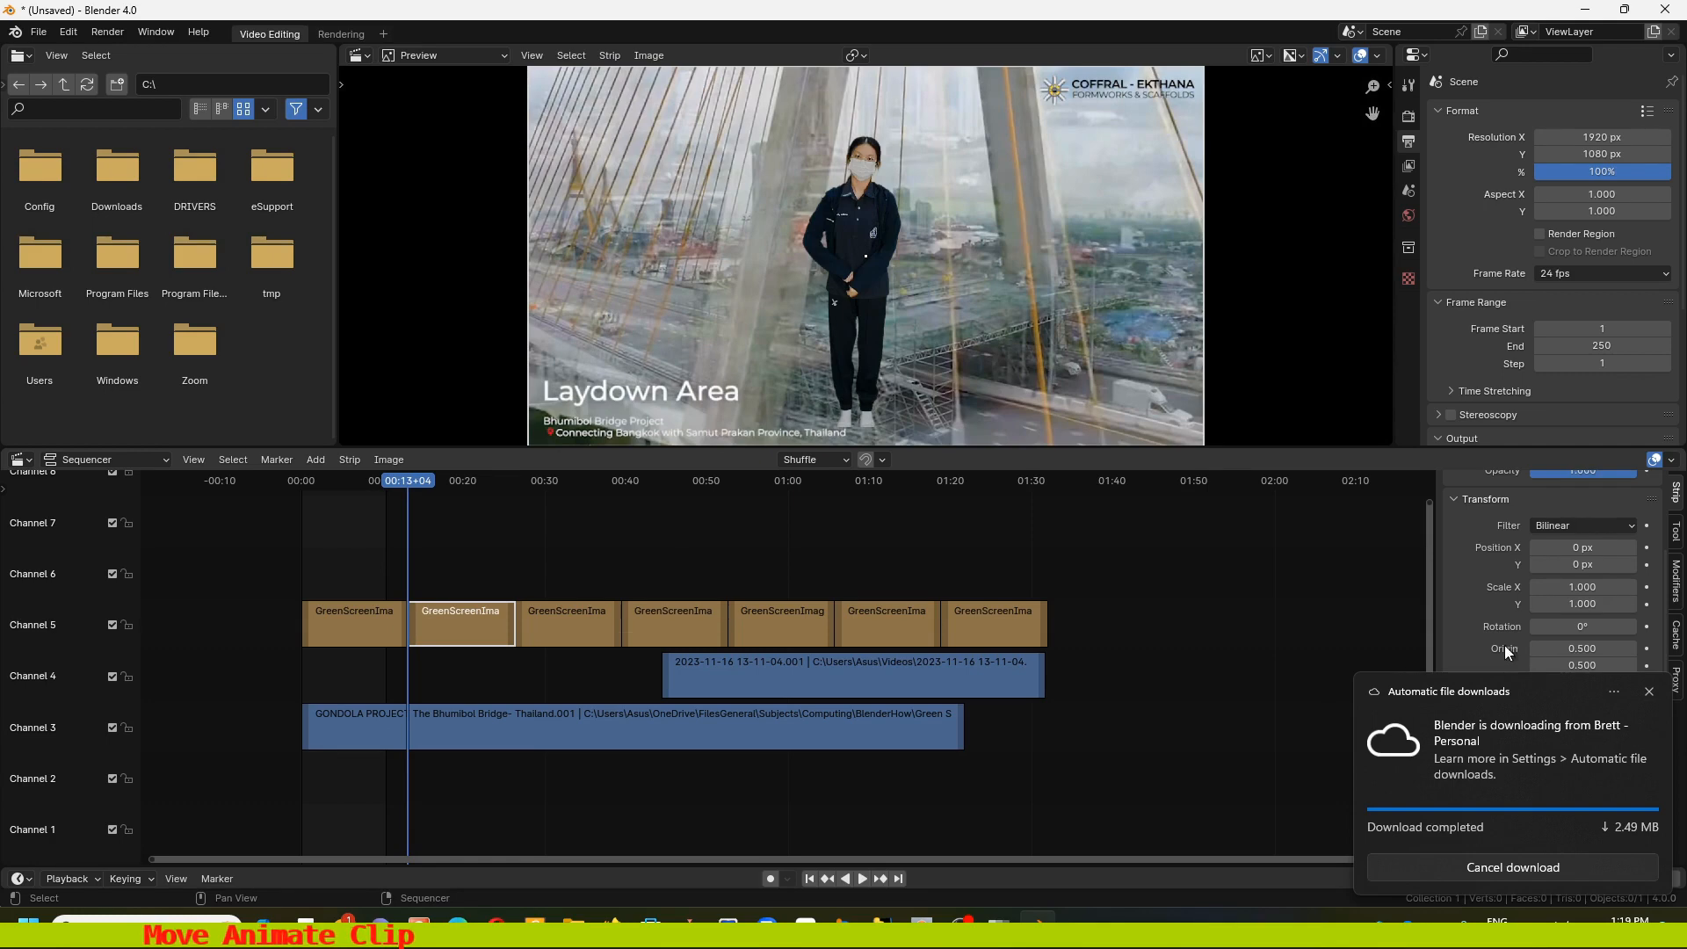
Scale the second dancer strip to 0.435 and move it onto the roadway at about X 765, Y -330 px
mouse_move(1582, 587)
left_mouse_down()
mouse_move(1546, 587)
mouse_move(1582, 604)
left_mouse_up()
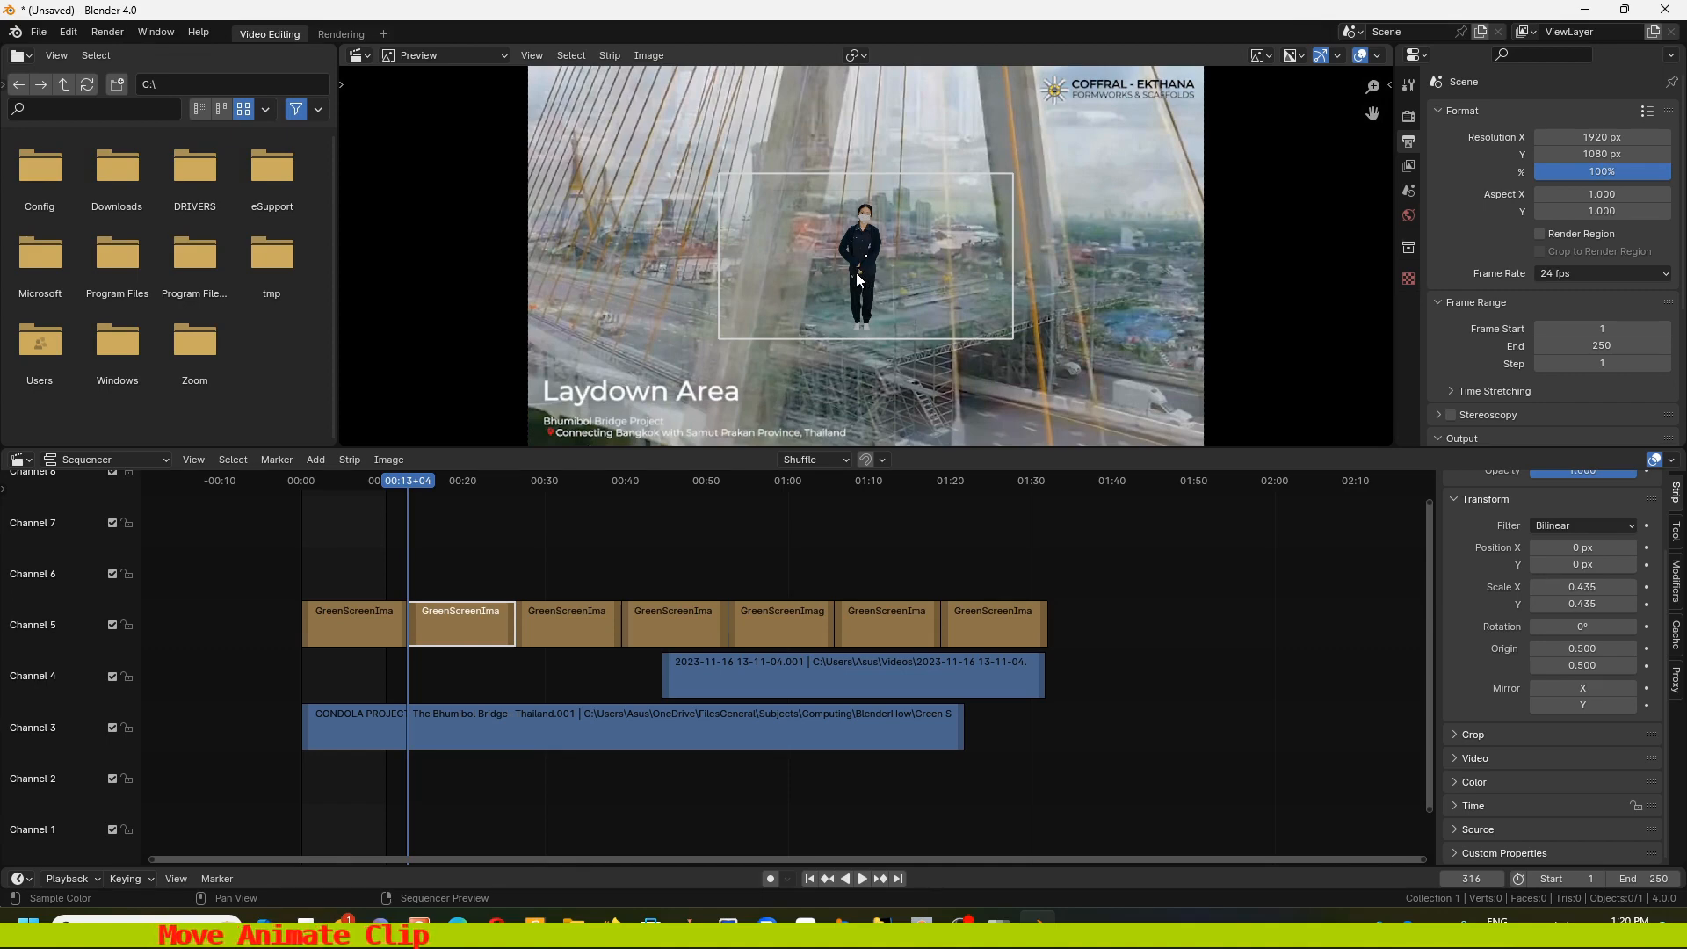
key("g")
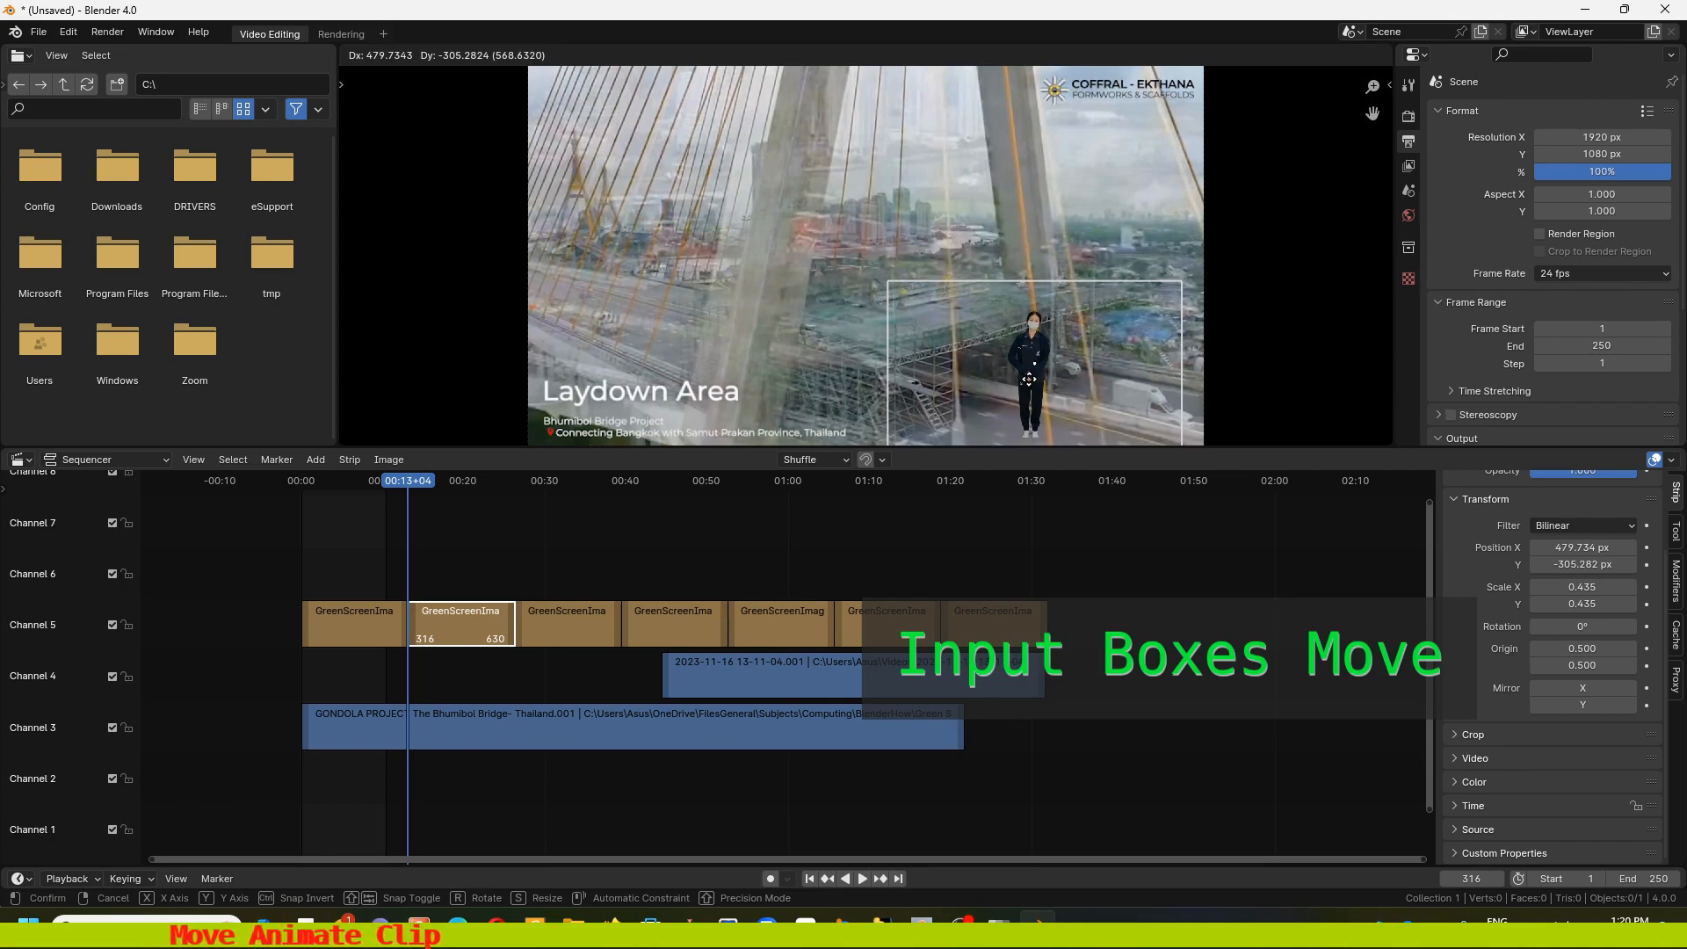
left_click(1130, 388)
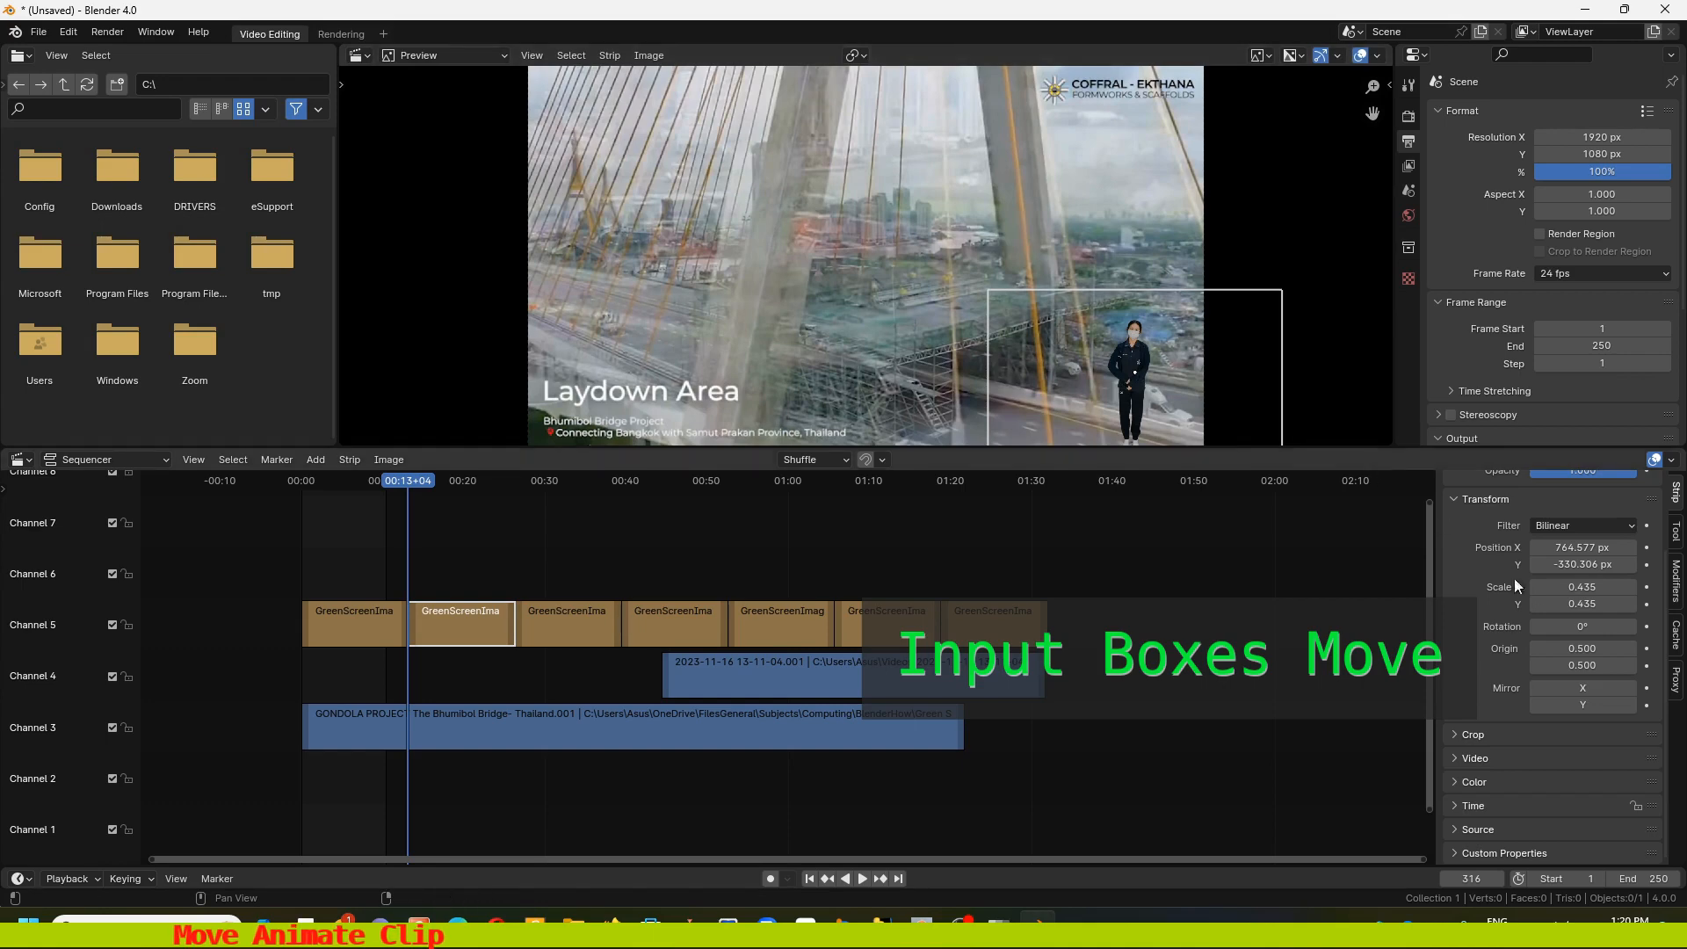
Keyframe the second dancer strip's X and Y position, X and Y scale, and rotation at 00:13+04
left_click(1647, 548)
left_click(1647, 565)
left_click(1646, 587)
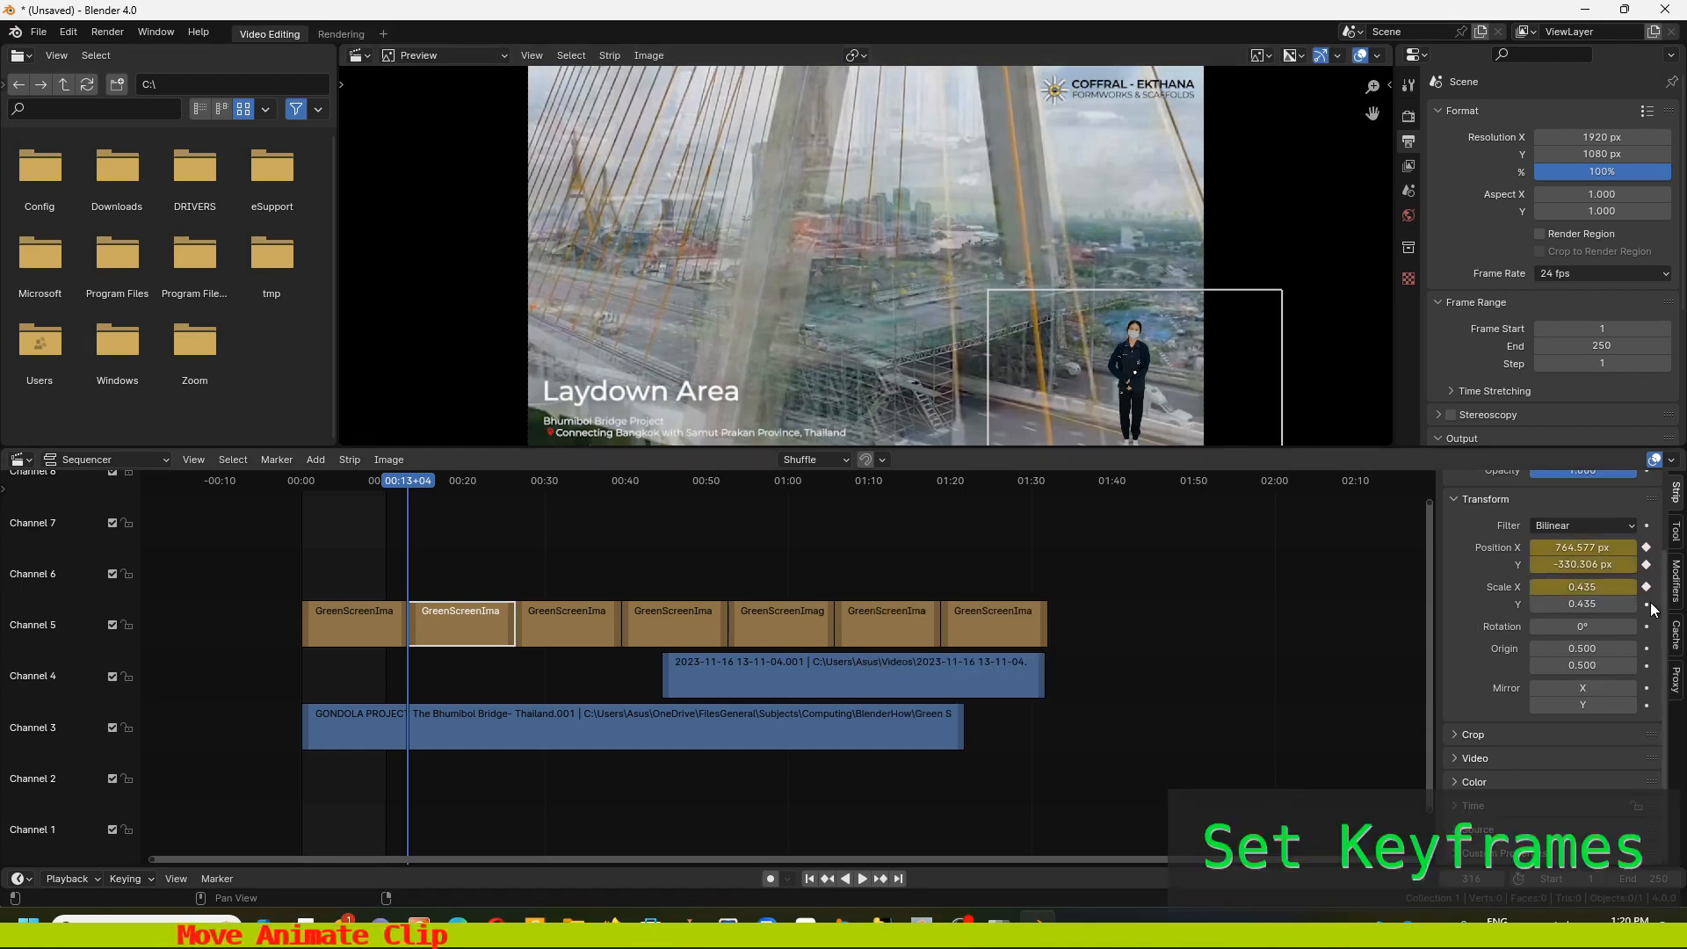
left_click(1647, 604)
left_click(1647, 627)
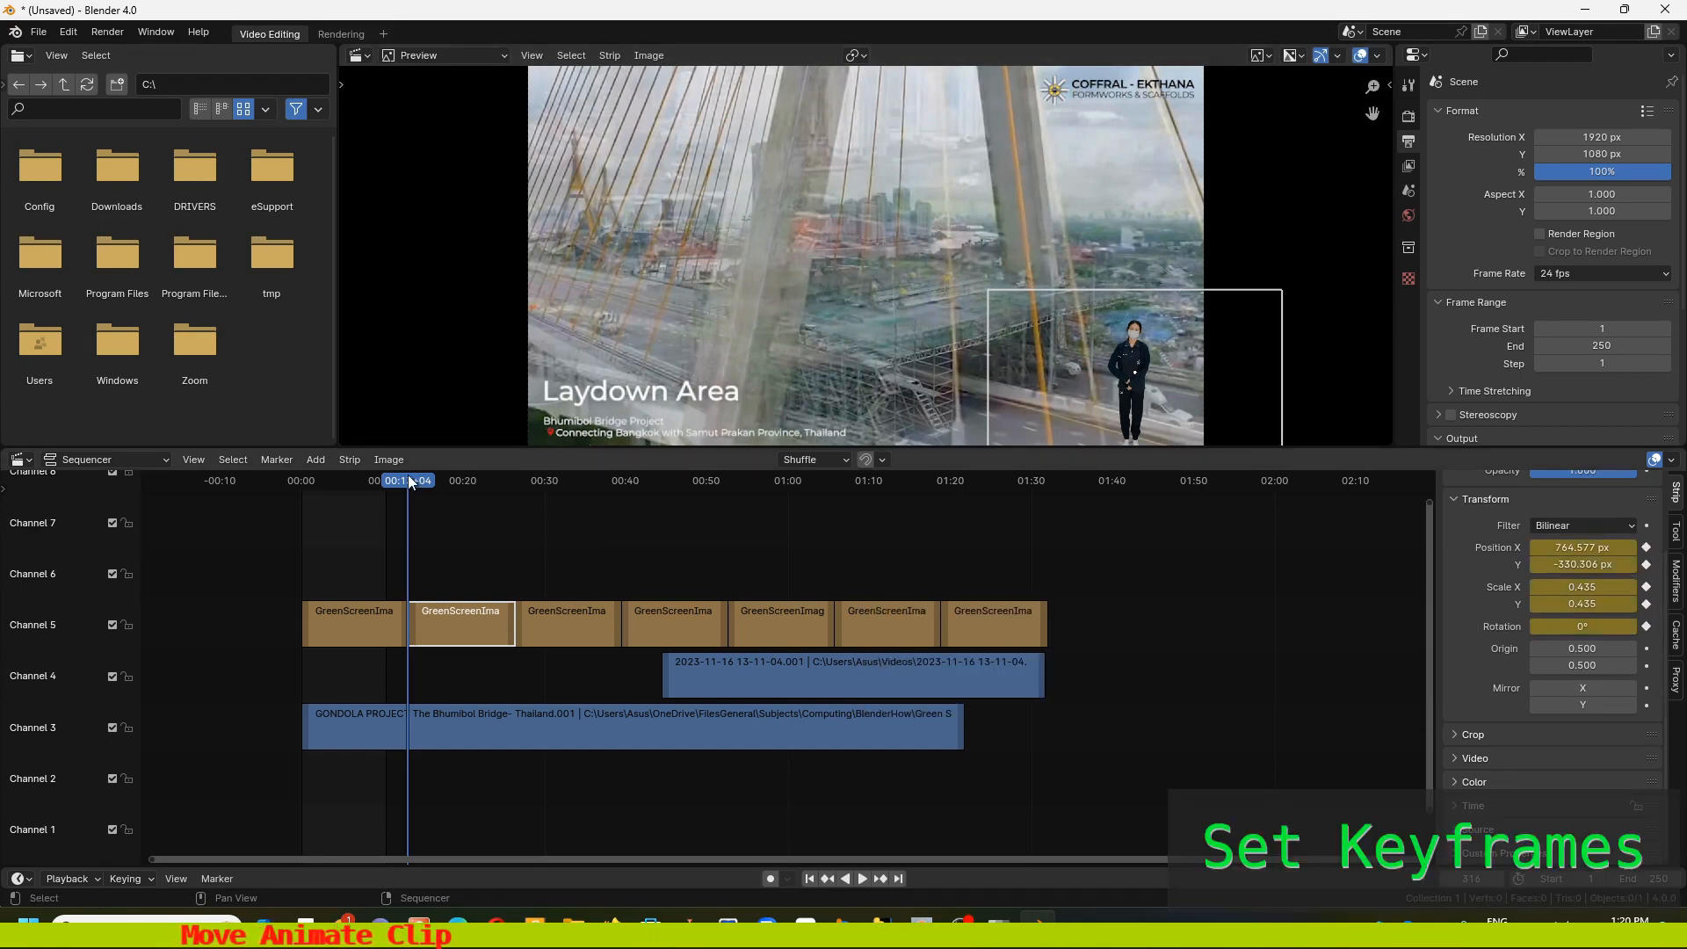
Play back the first dancer strip's animation from near its start to check its movement and rotation
left_click_drag(408, 475, 323, 472)
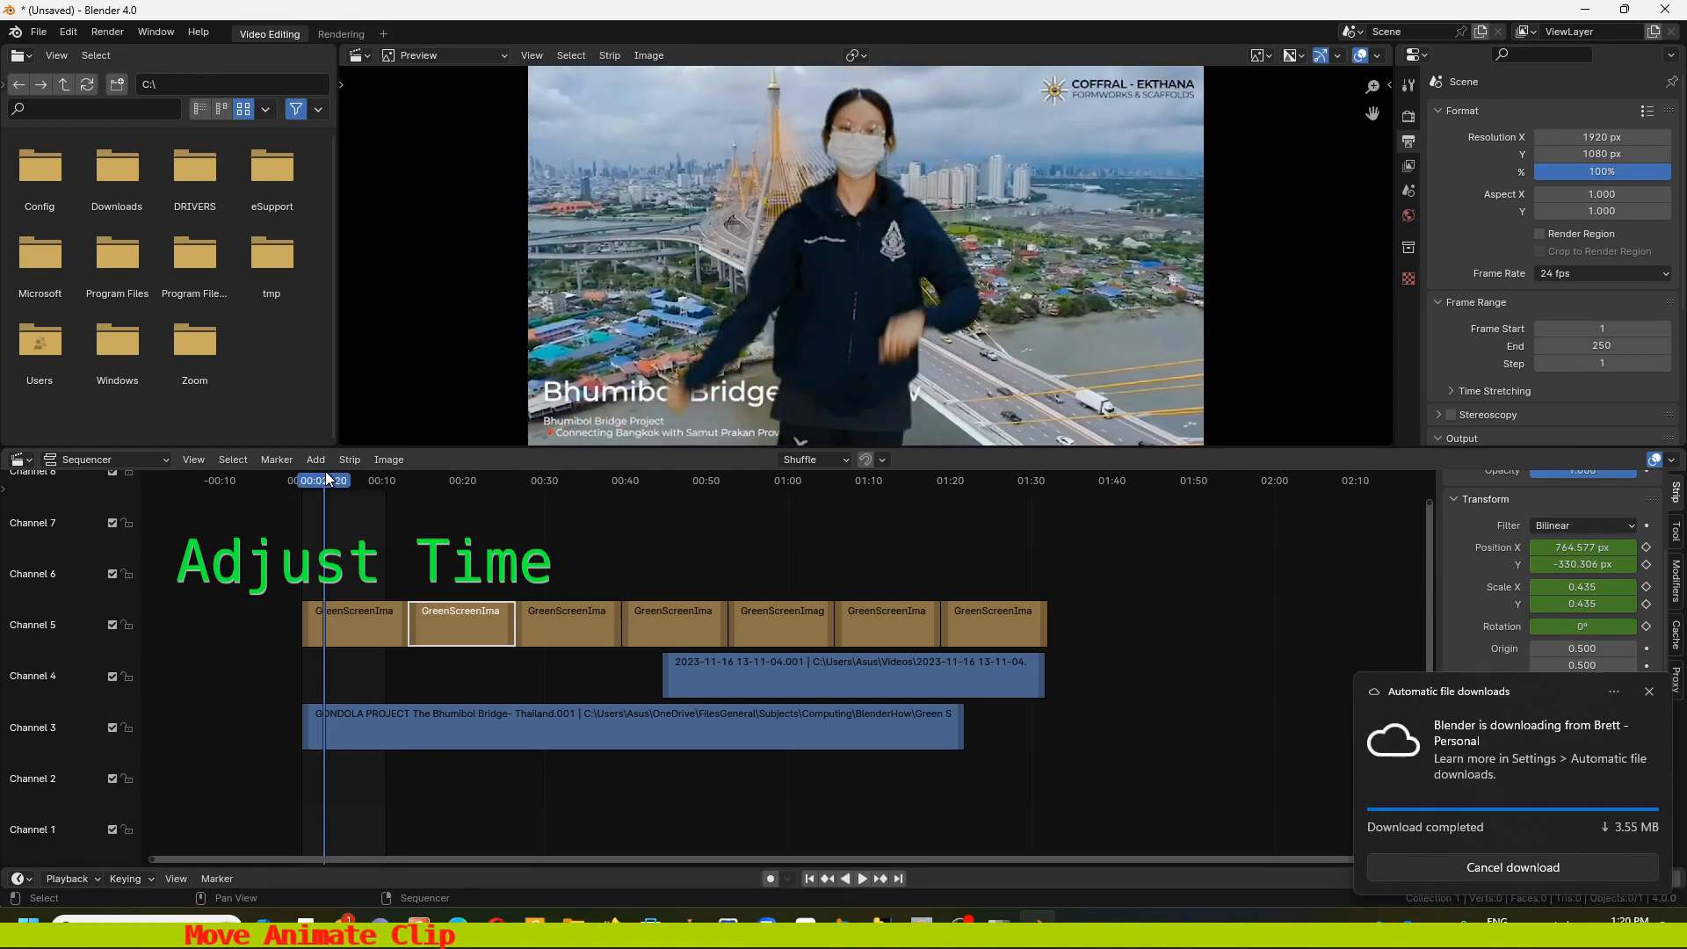
key("space")
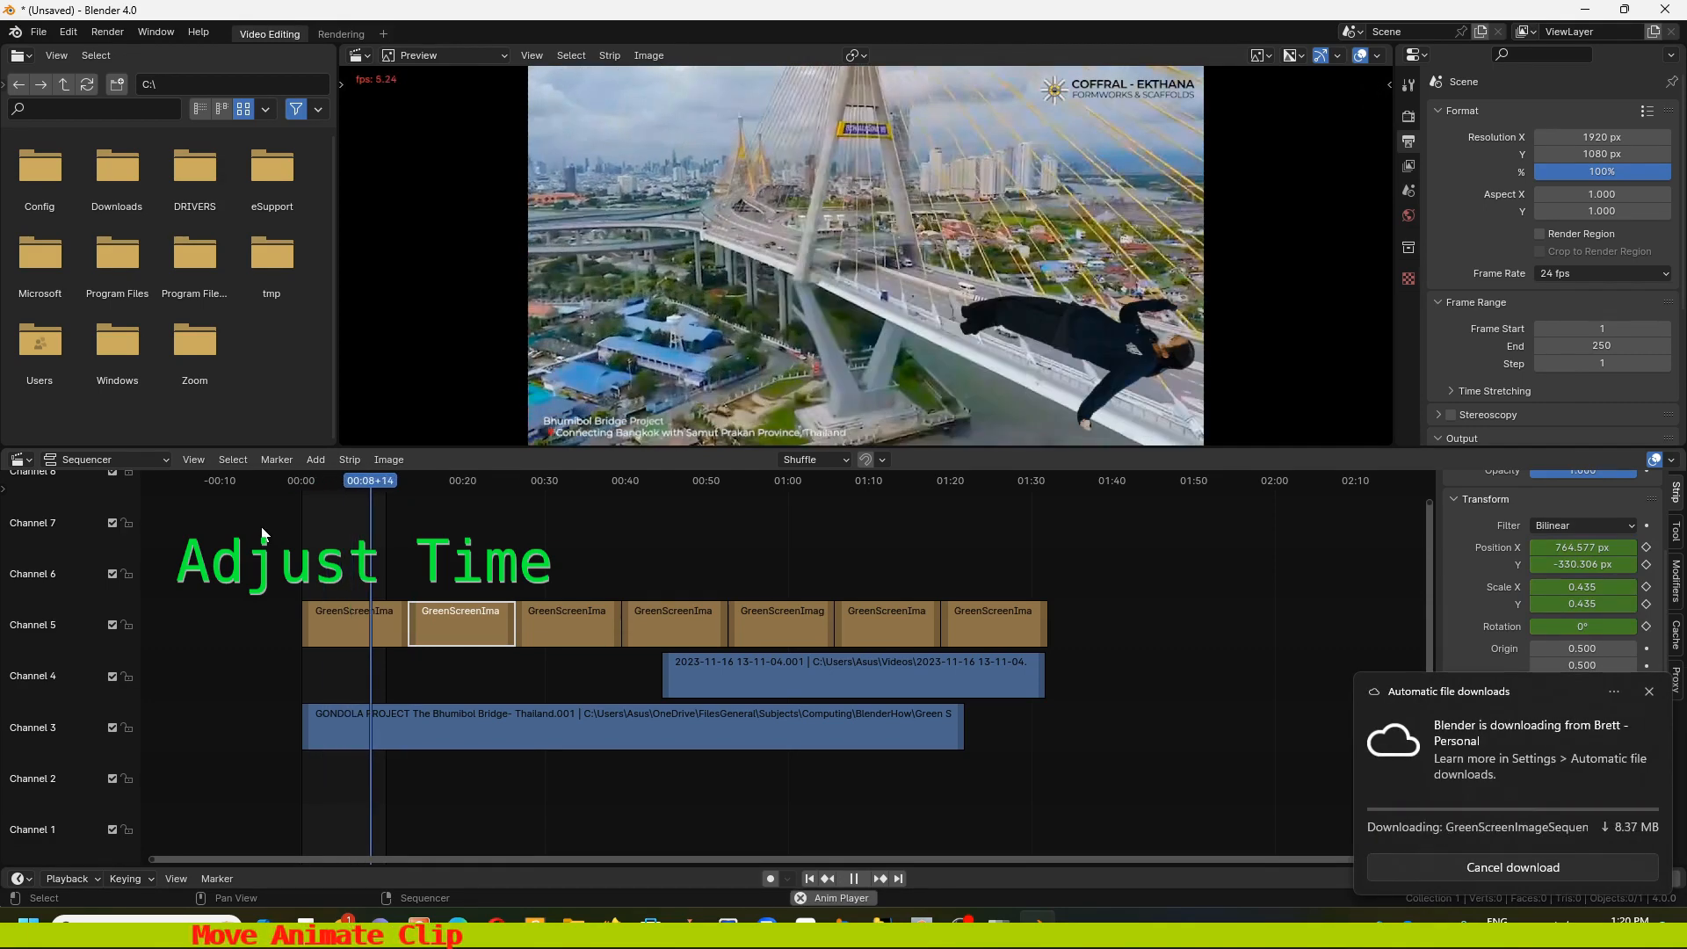
key("shift+Left")
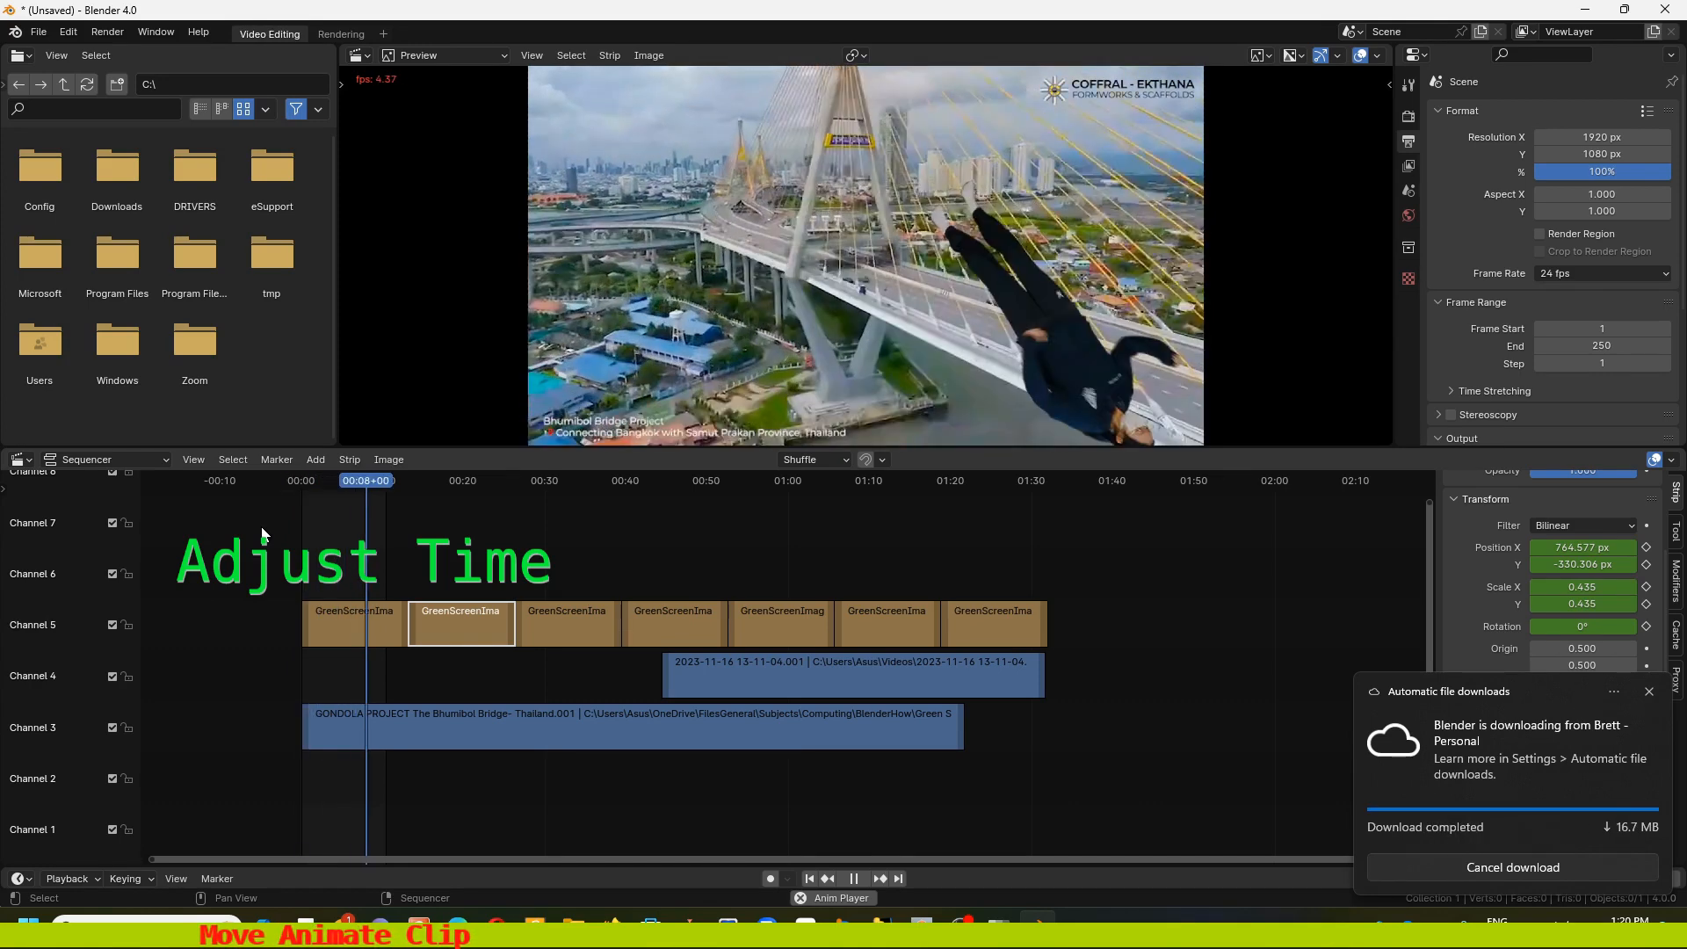
key("shift+Left")
key("space")
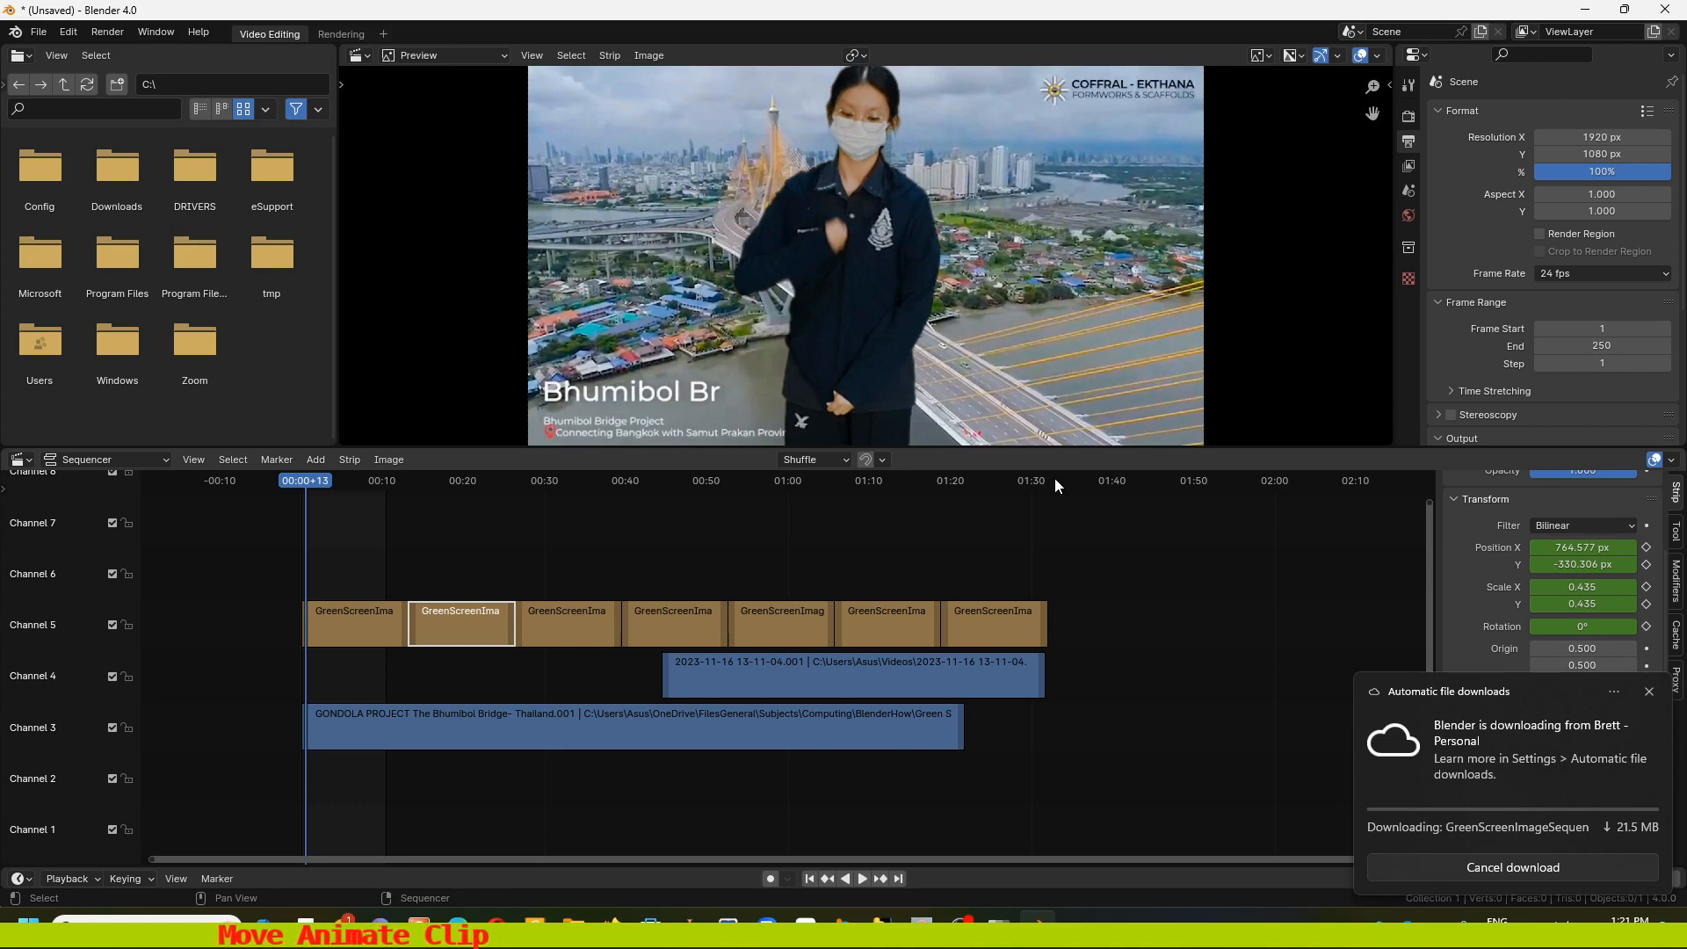
Move the playhead to the end of the clips at 01:31+13 and set the scene's end frame to 2197
left_click(1055, 478)
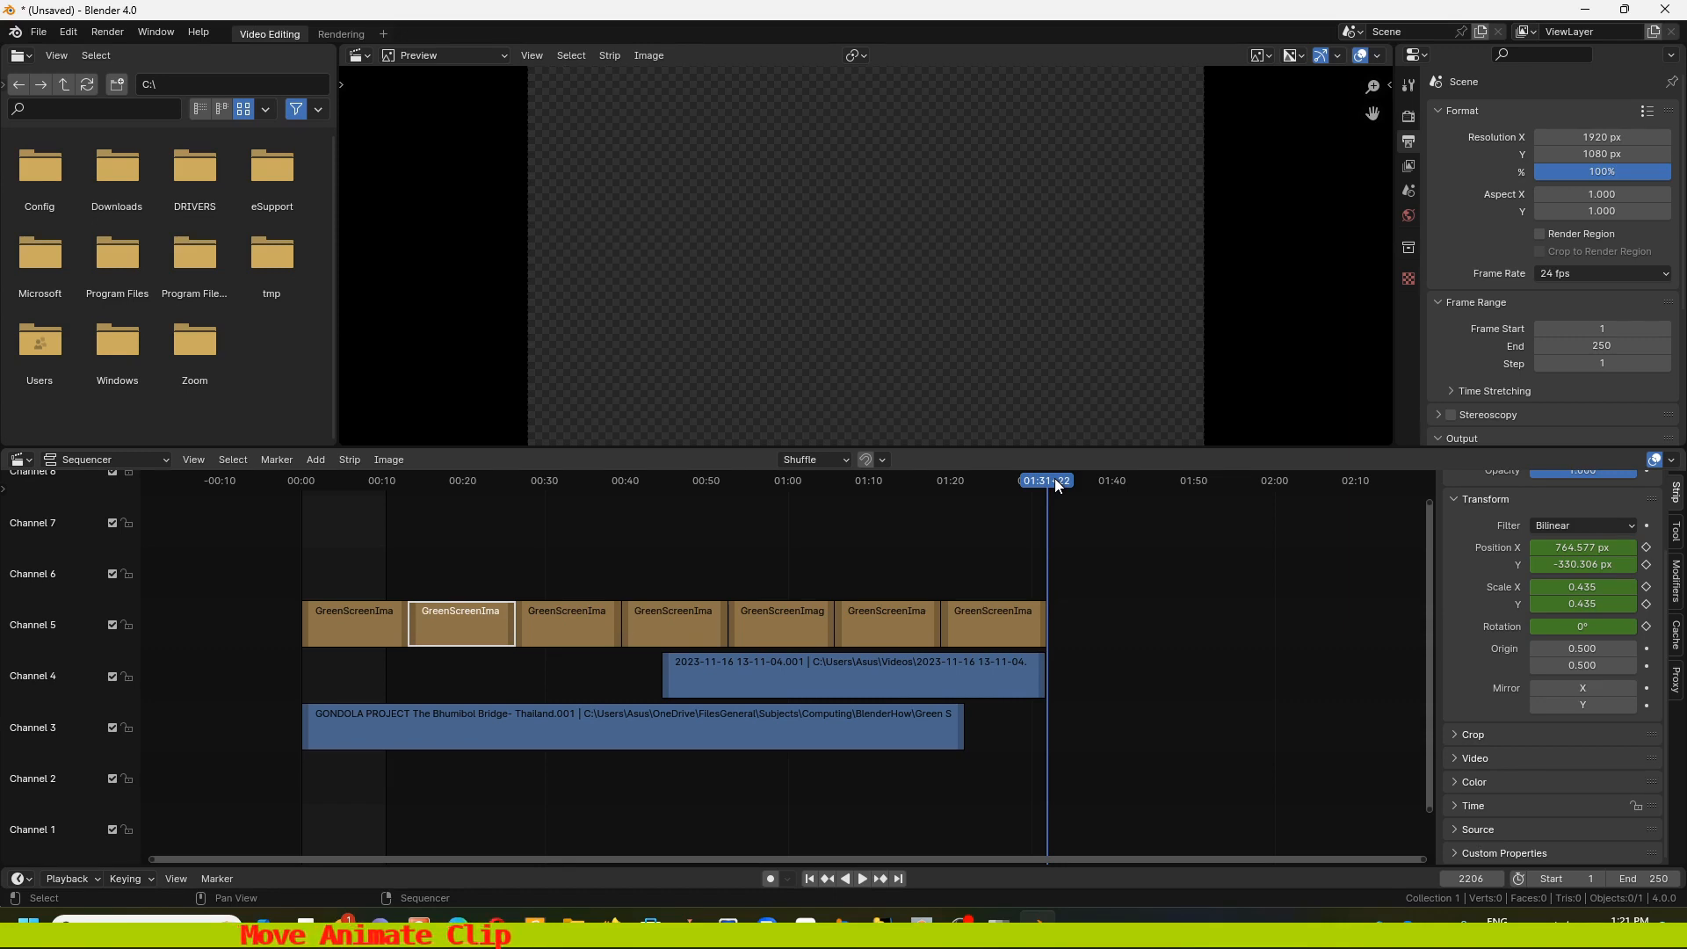
mouse_move(1043, 485)
left_mouse_down()
mouse_move(1006, 481)
mouse_move(1044, 480)
left_mouse_up()
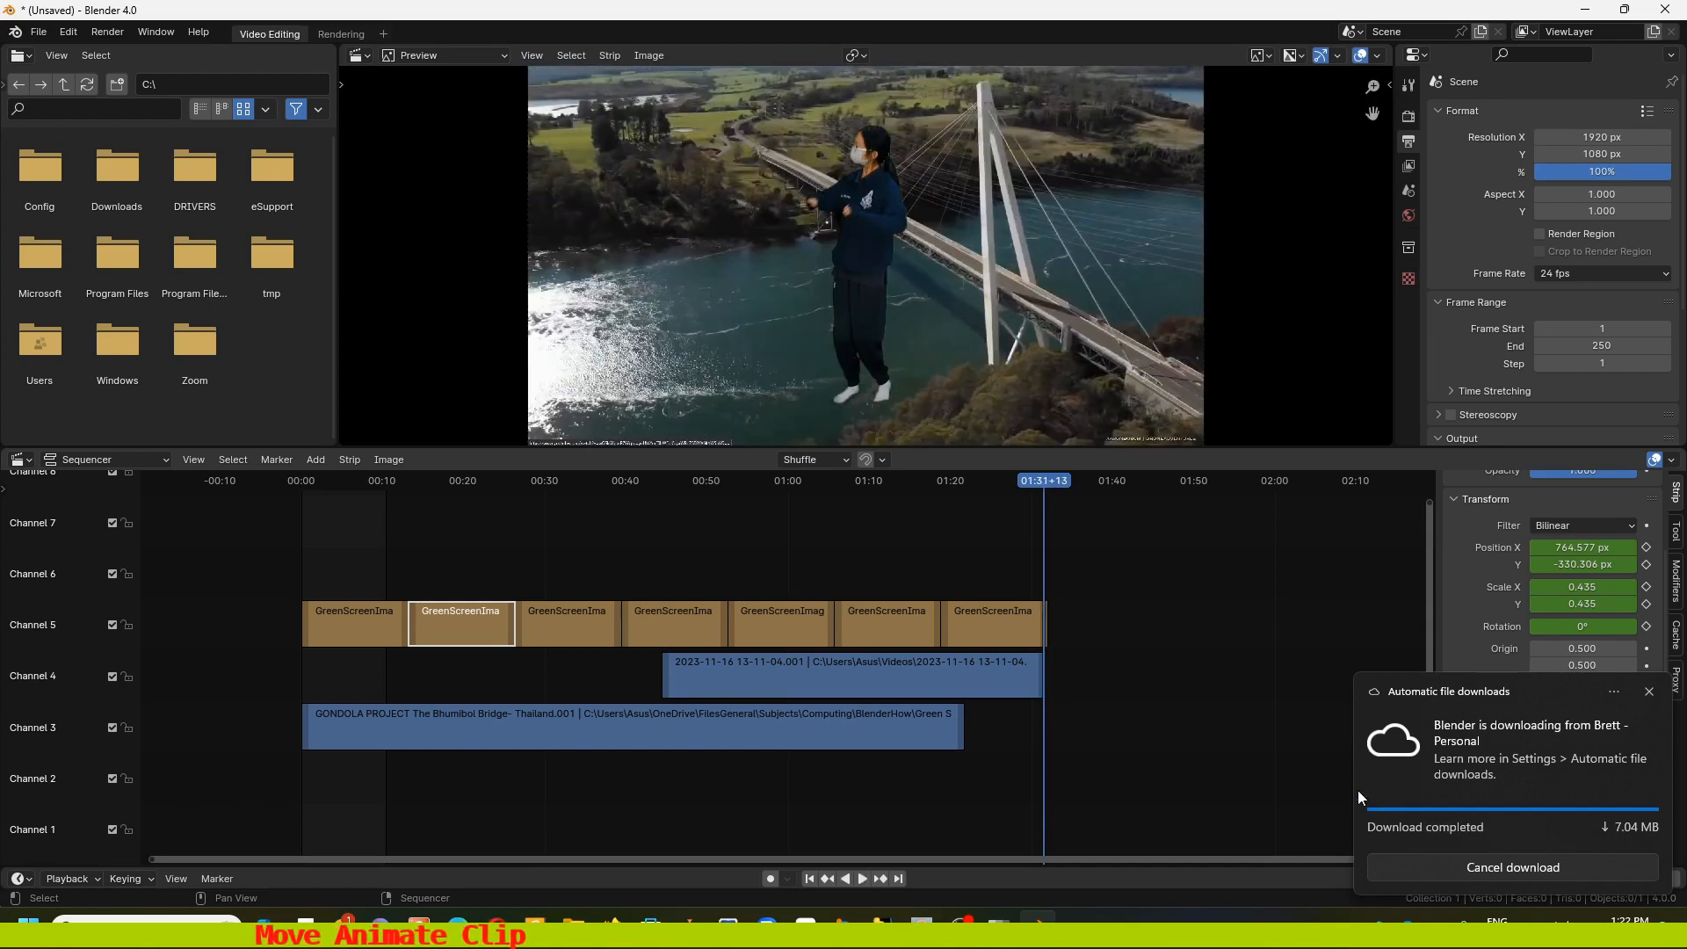
left_click(1247, 714)
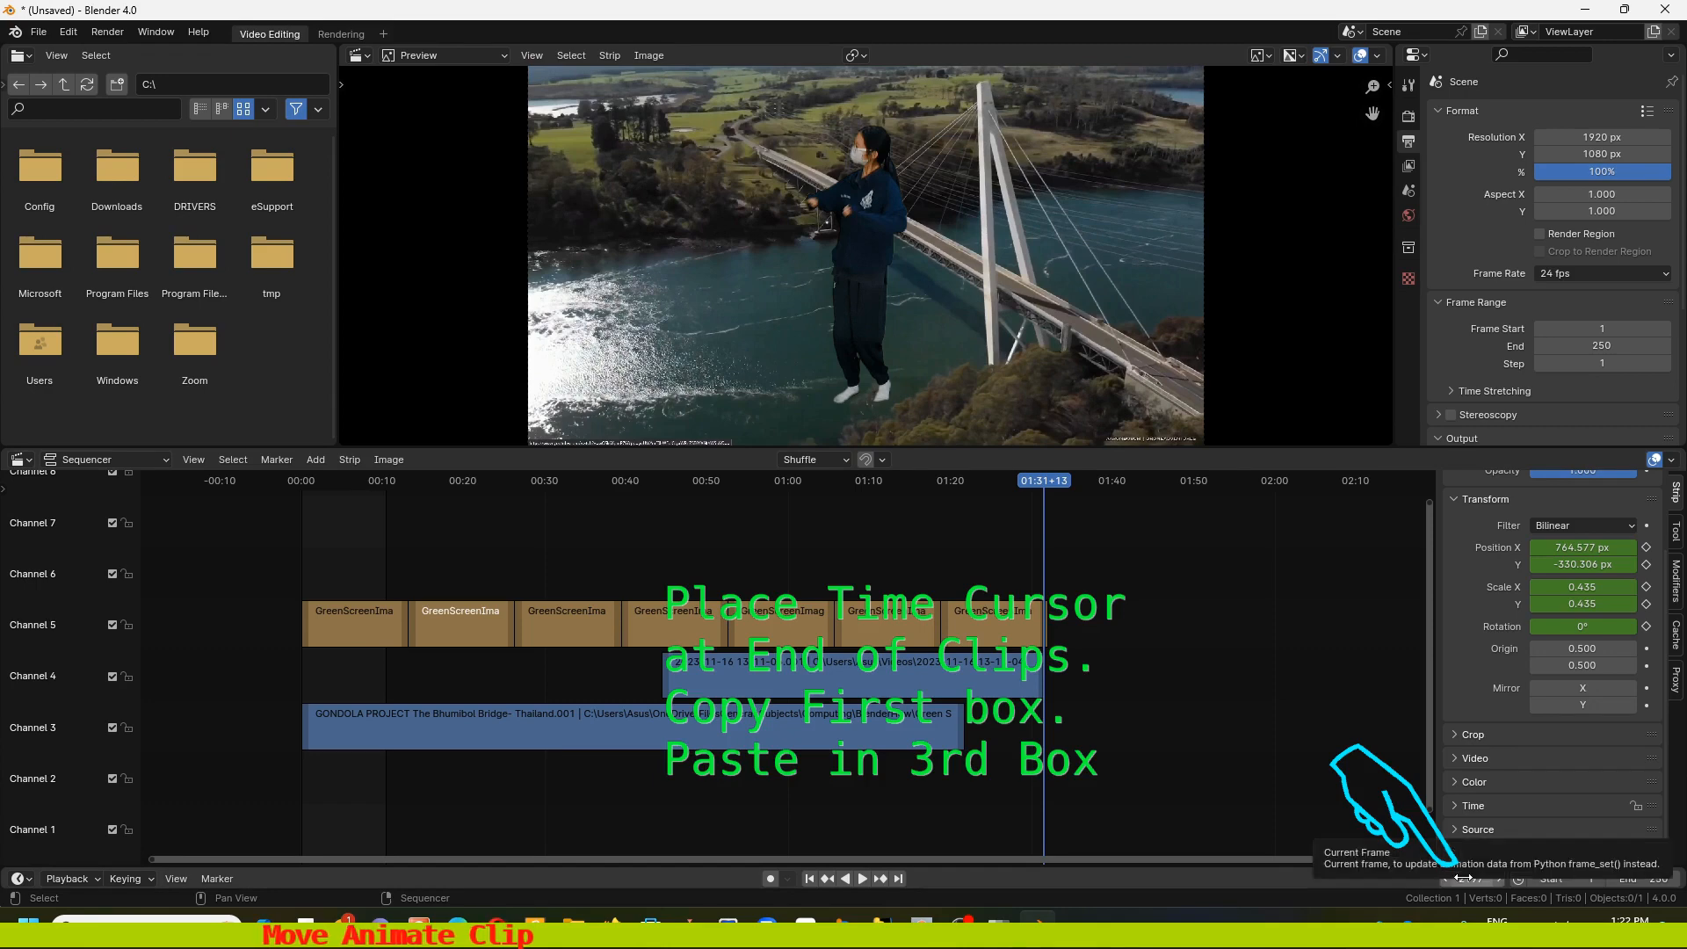
key("ctrl+End")
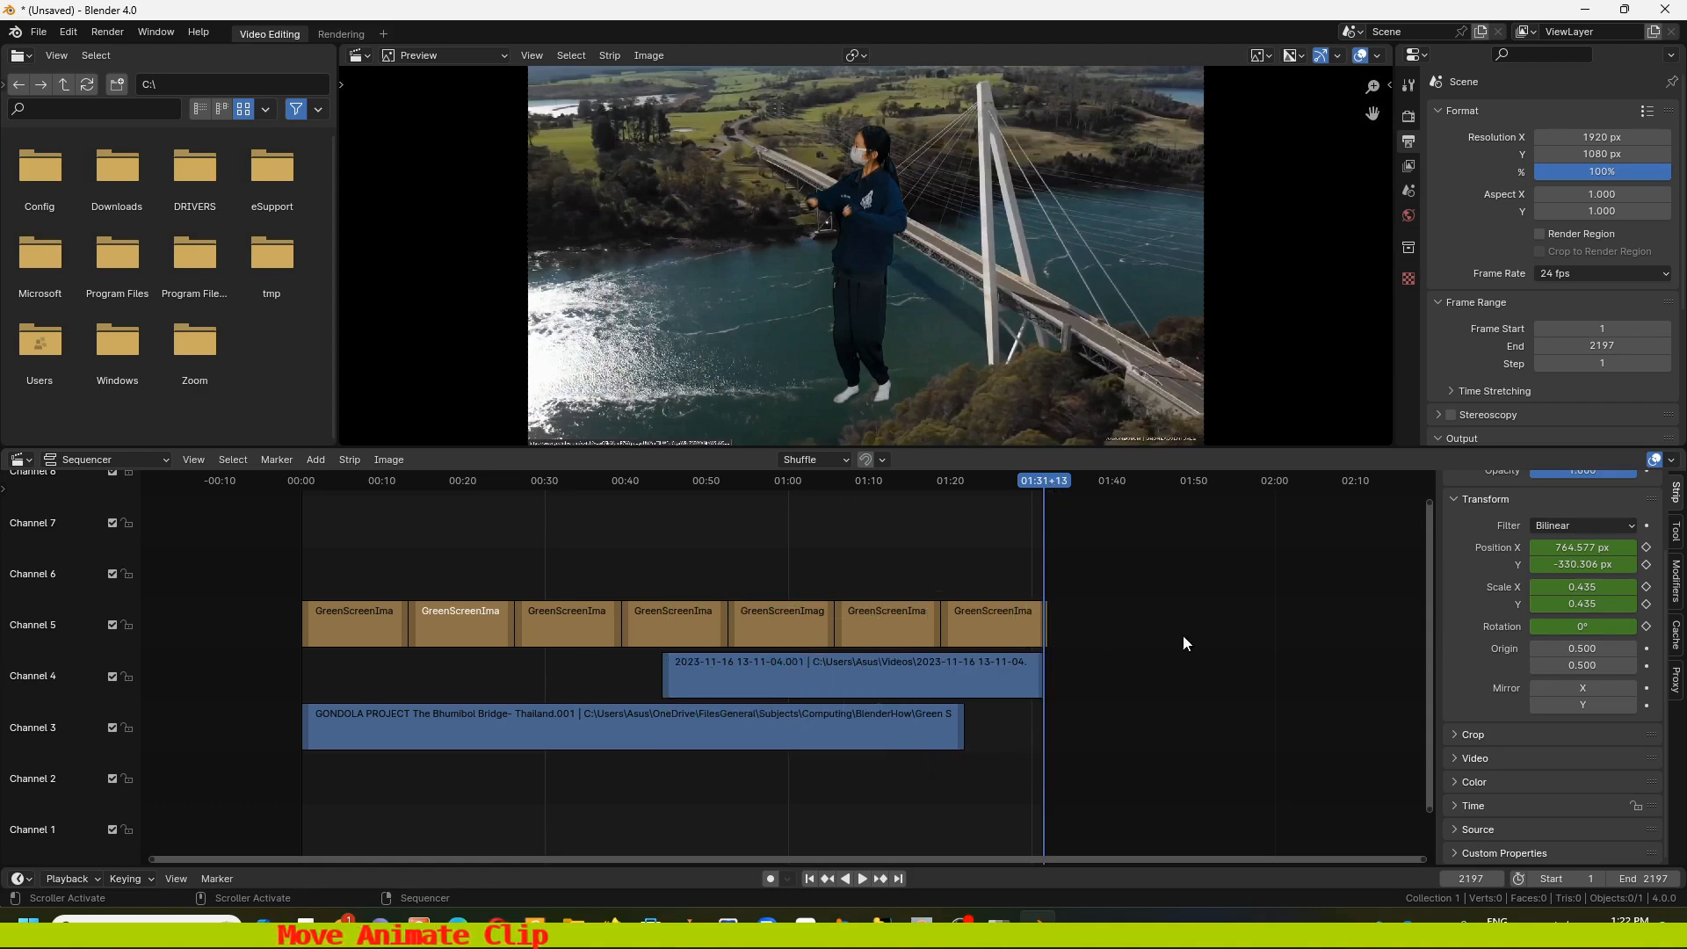
Review the composite at several points along the timeline, then play the second dancer strip up to 00:22+21
key("ctrl+shift+space")
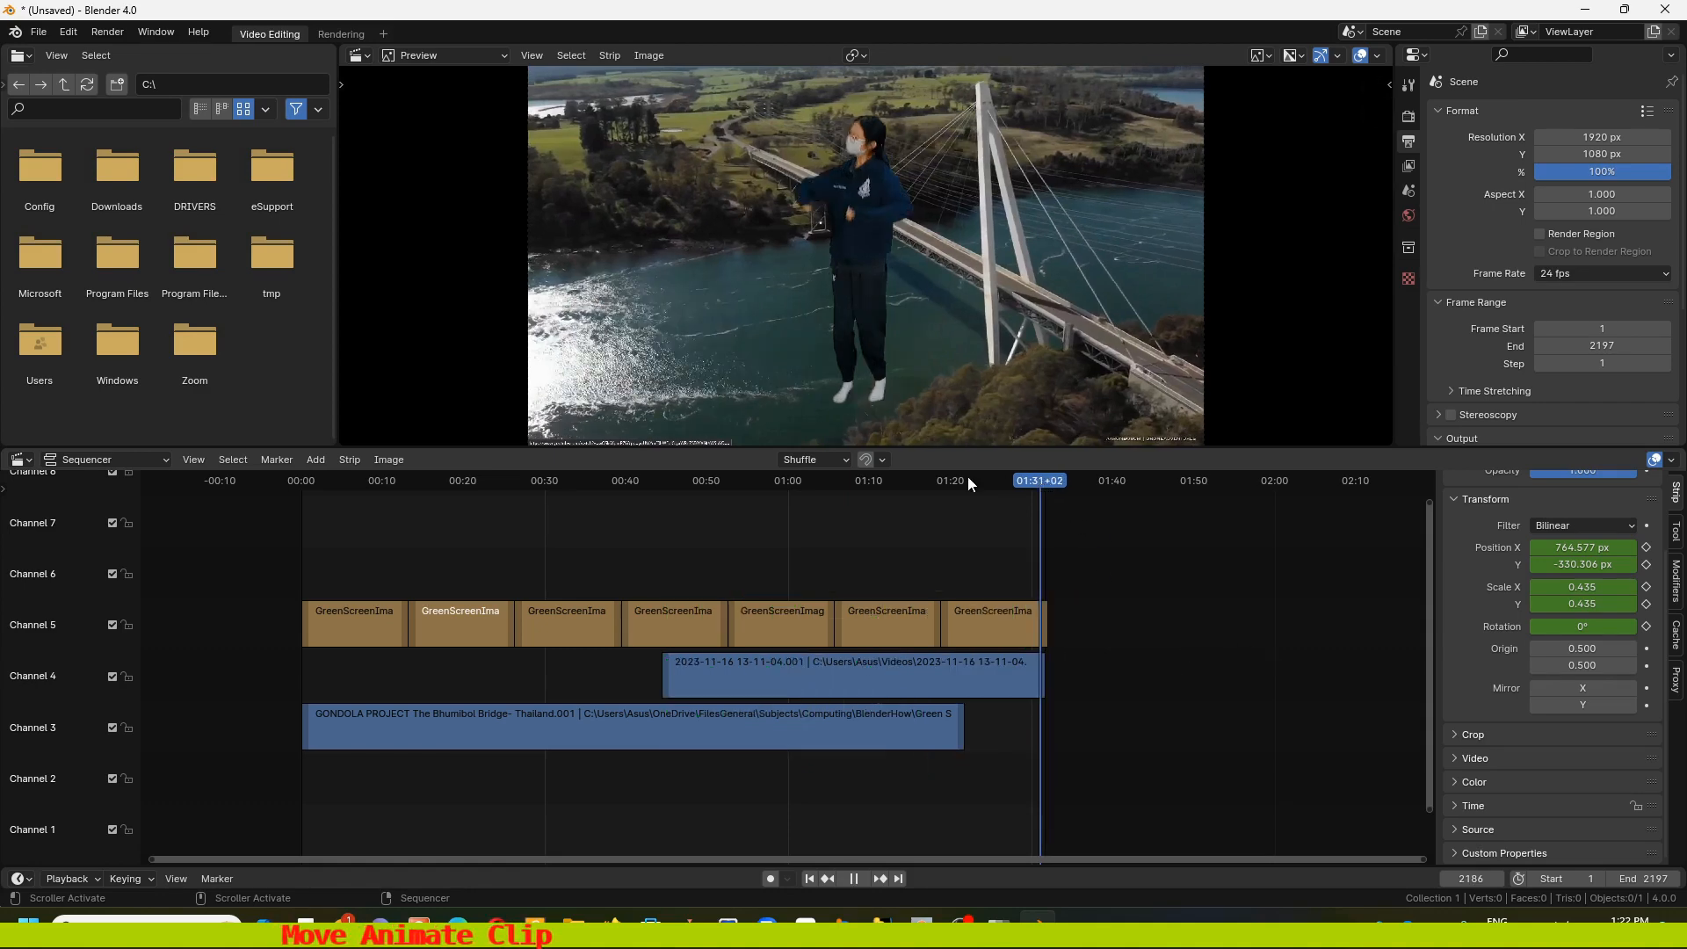
left_click(899, 481)
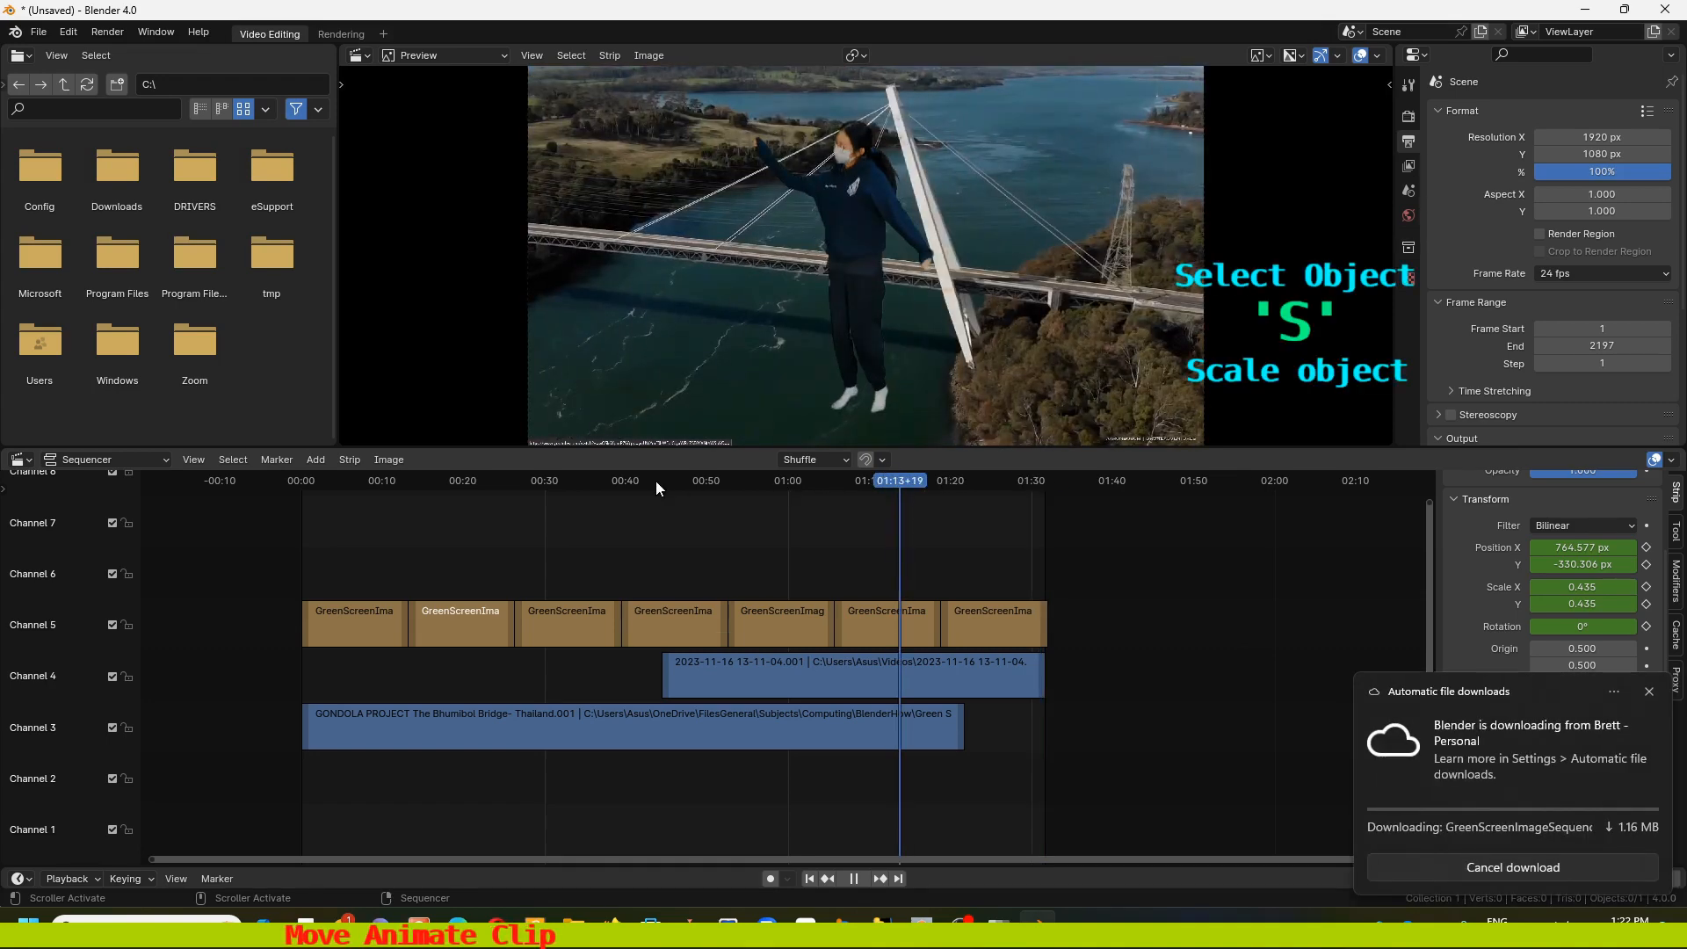
left_click(585, 483)
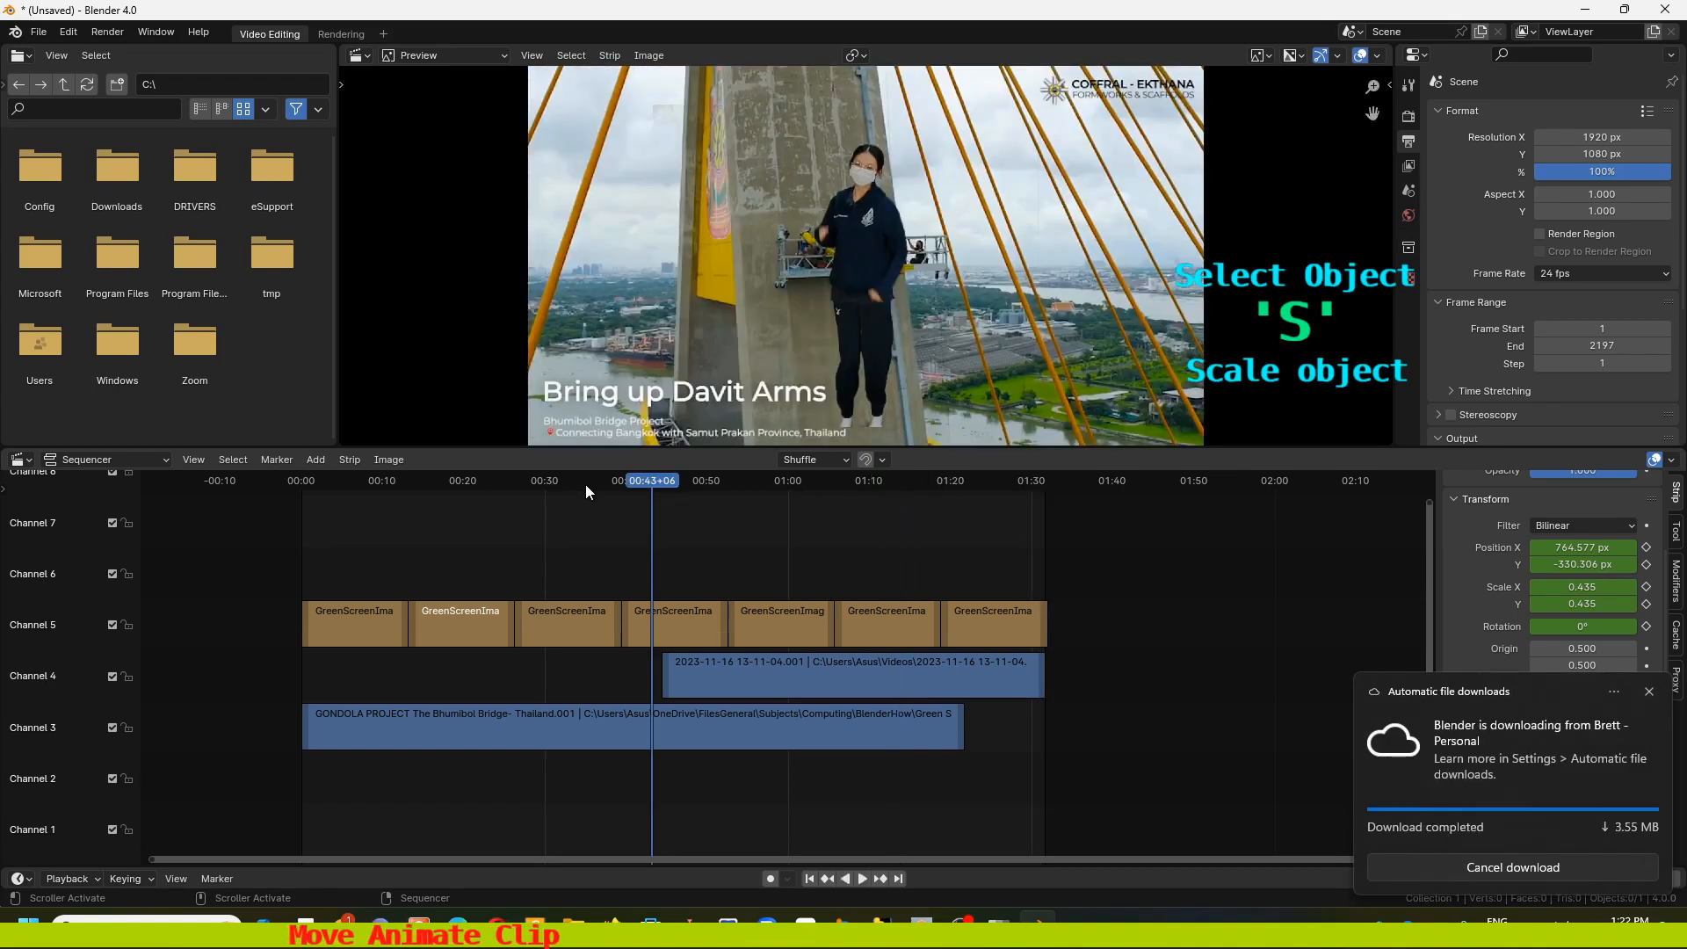
left_click(504, 484)
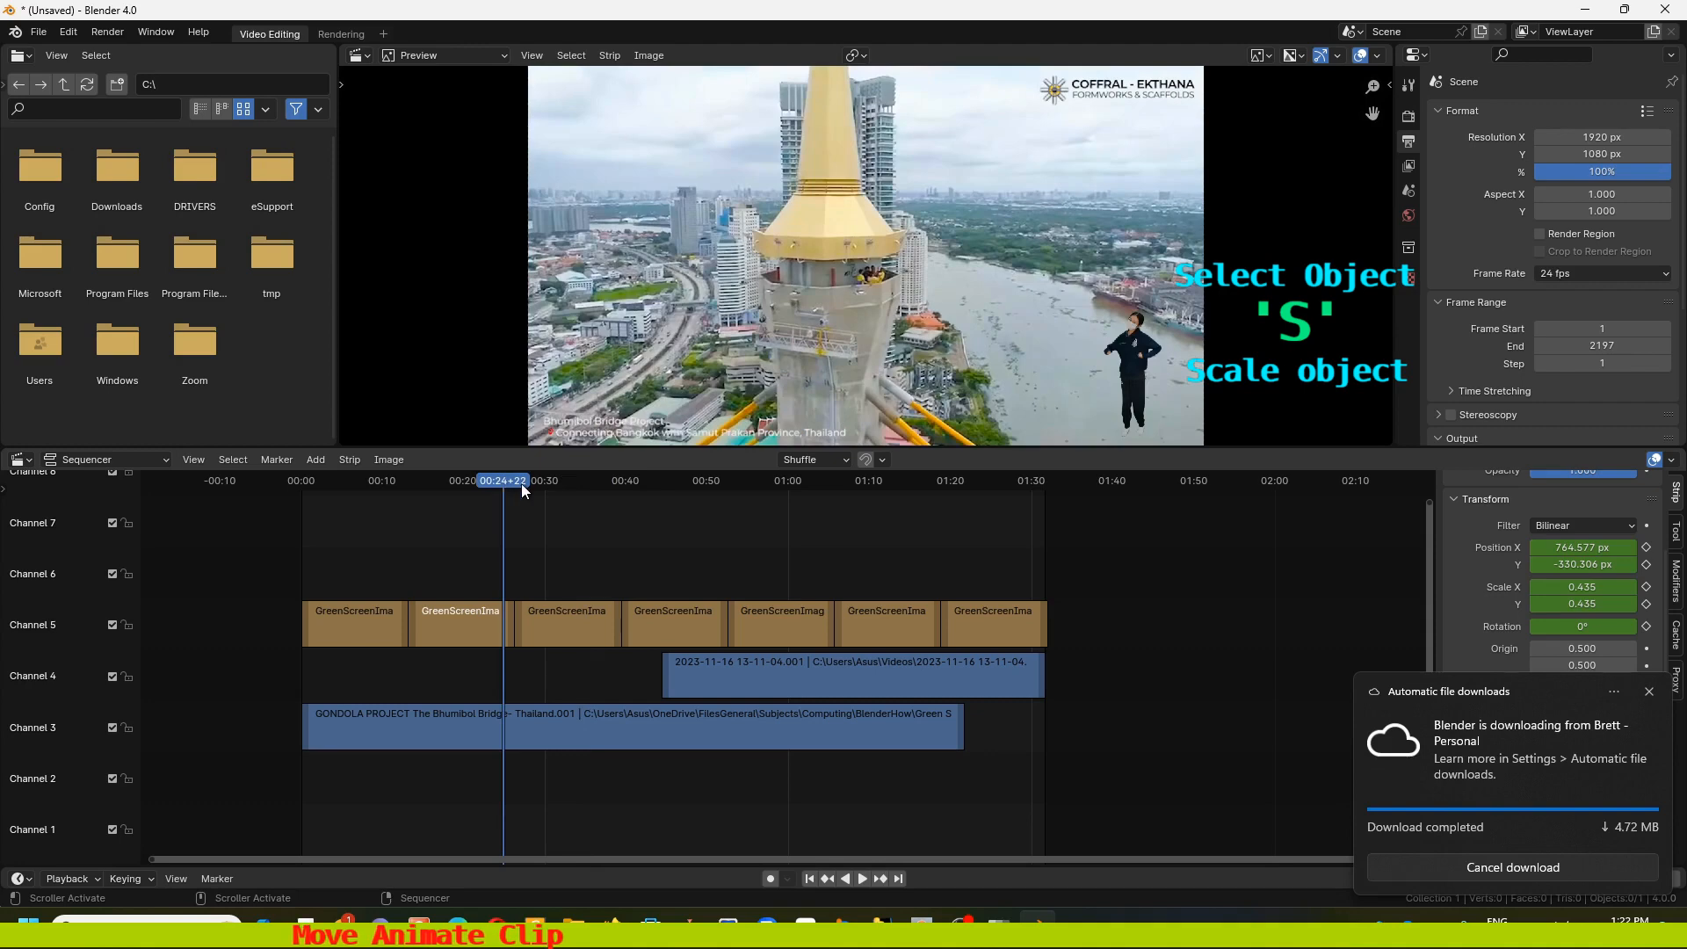
left_click(471, 483)
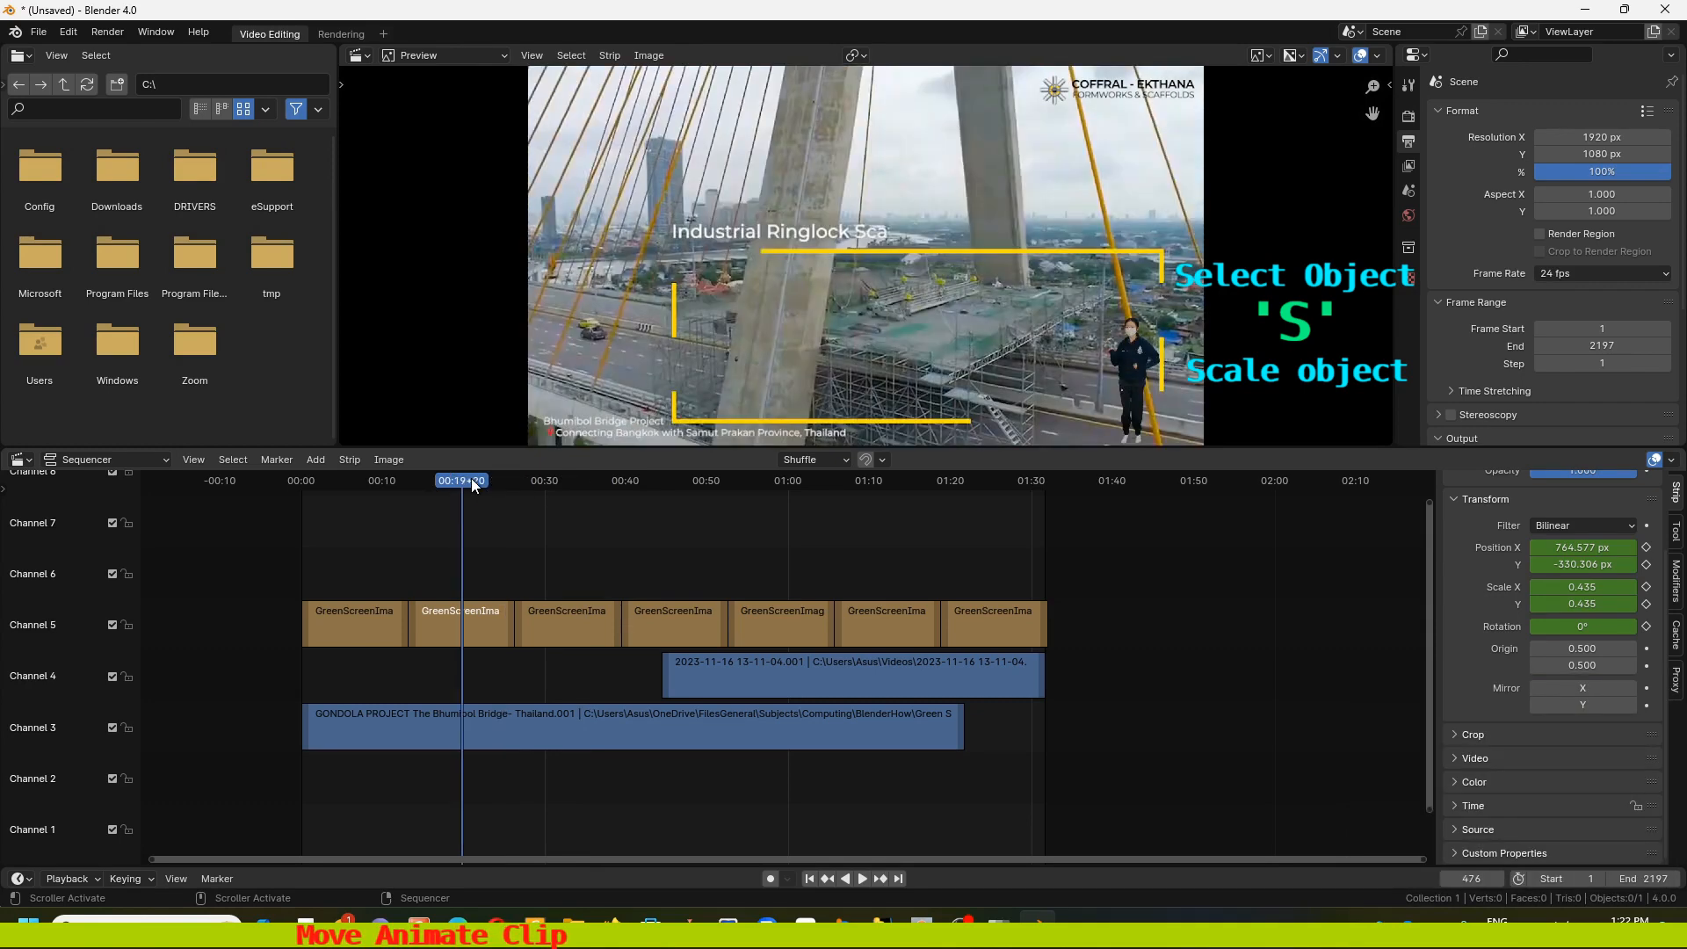
left_click(428, 483)
key("space")
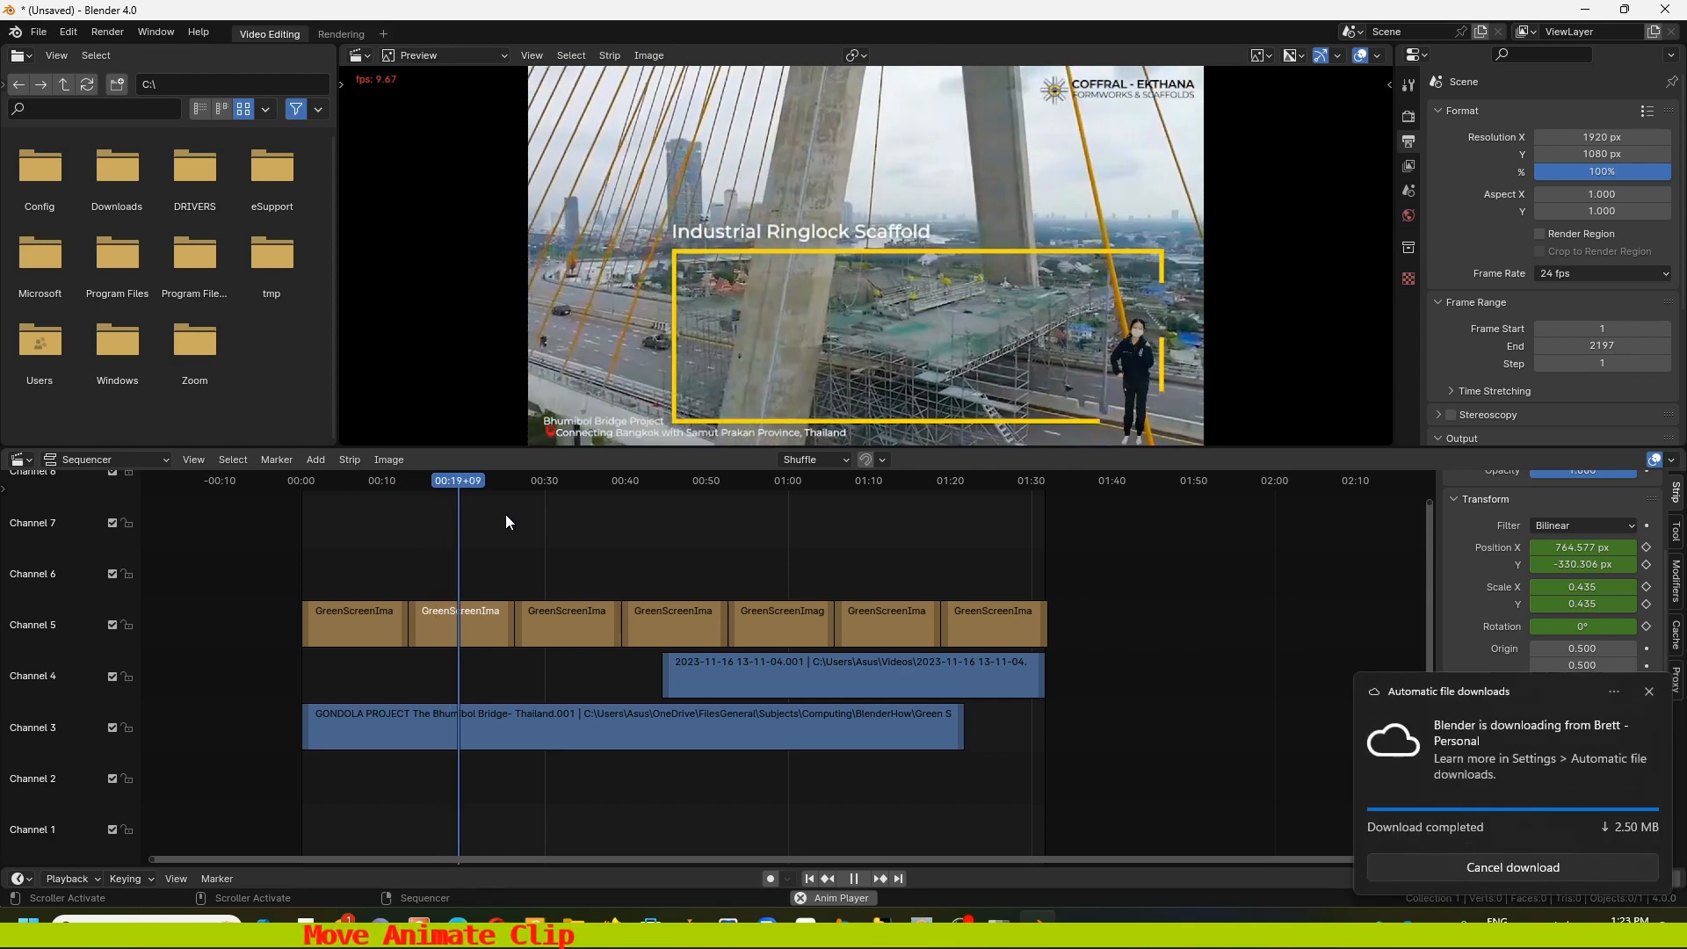
key("space")
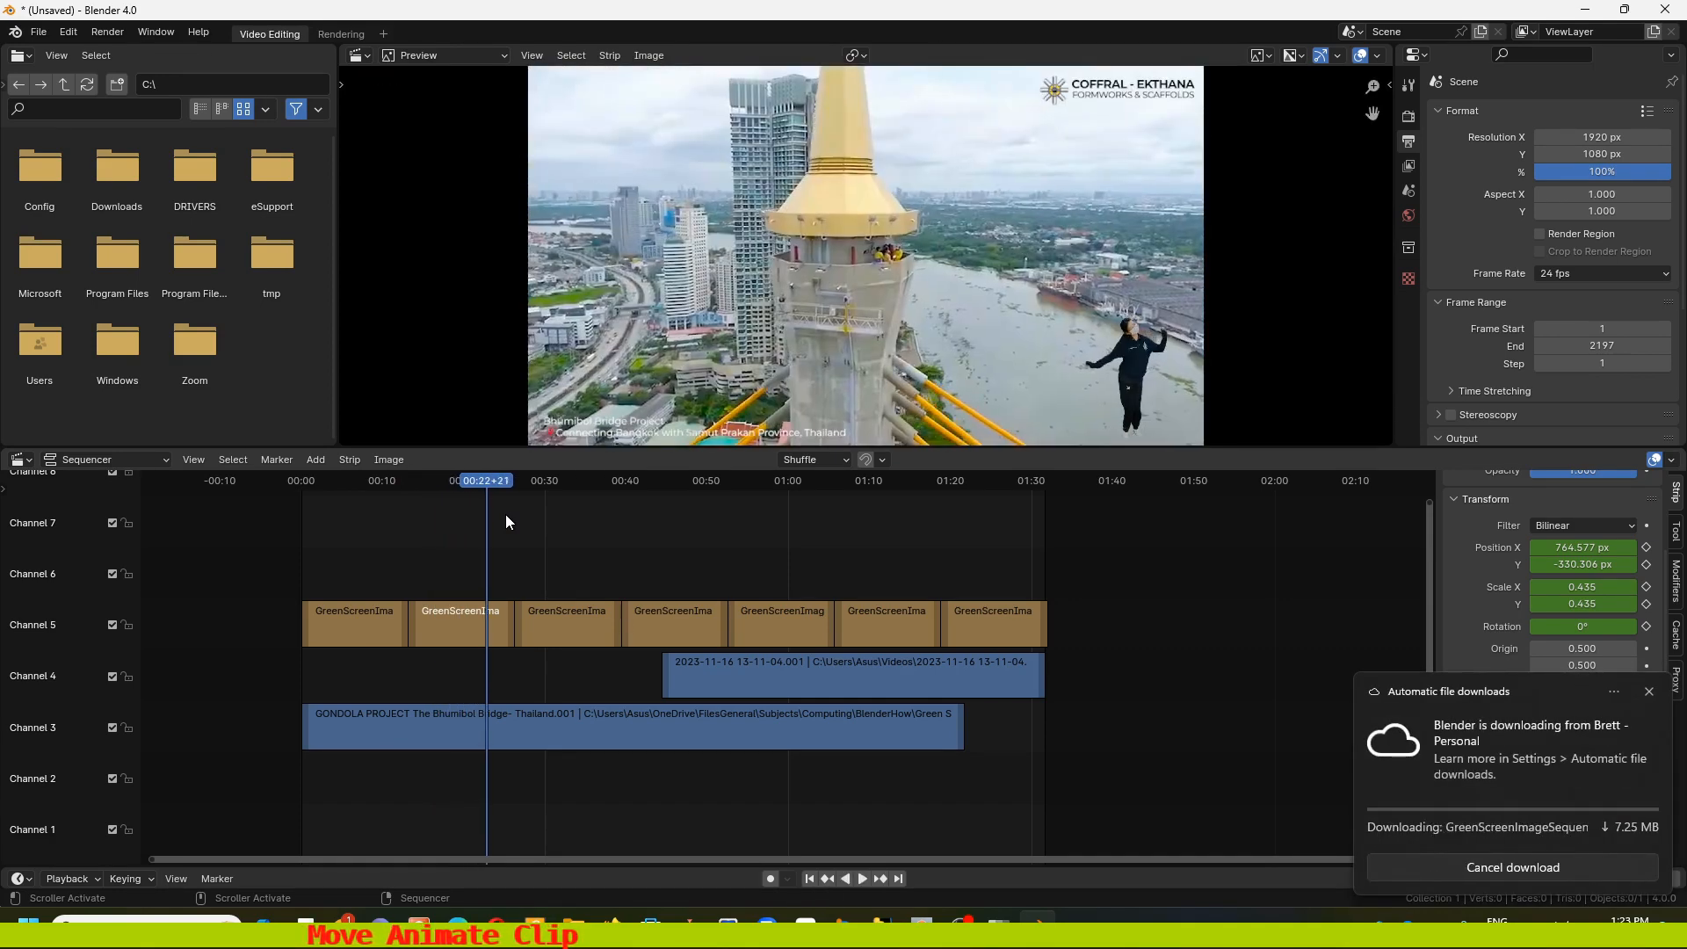
Step the playhead back to 00:21+00 and keyframe the second dancer strip's position, scale and rotation there
key("Left")
key("Left")
key("Left")
key("Left")
key("Left")
key("Left")
key("Left")
key("Left")
key("Left")
key("Left")
key("Left")
key("Left")
key("Left")
key("Left")
key("Left")
key("Left")
key("Left")
key("Left")
key("Left")
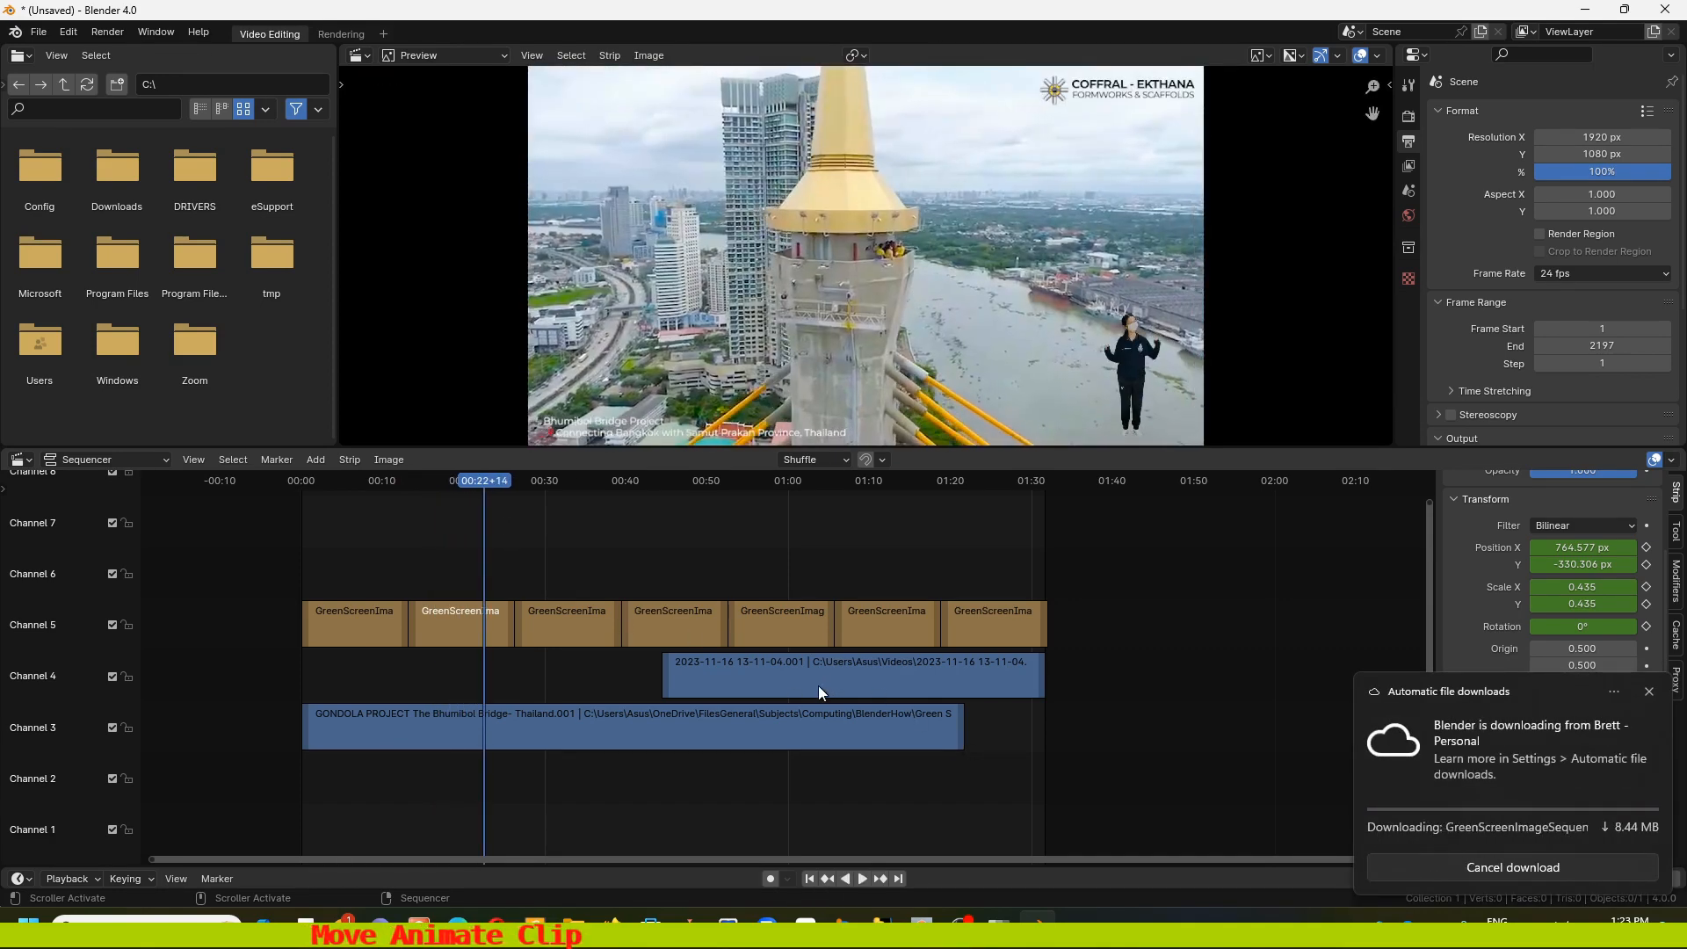
key("Left")
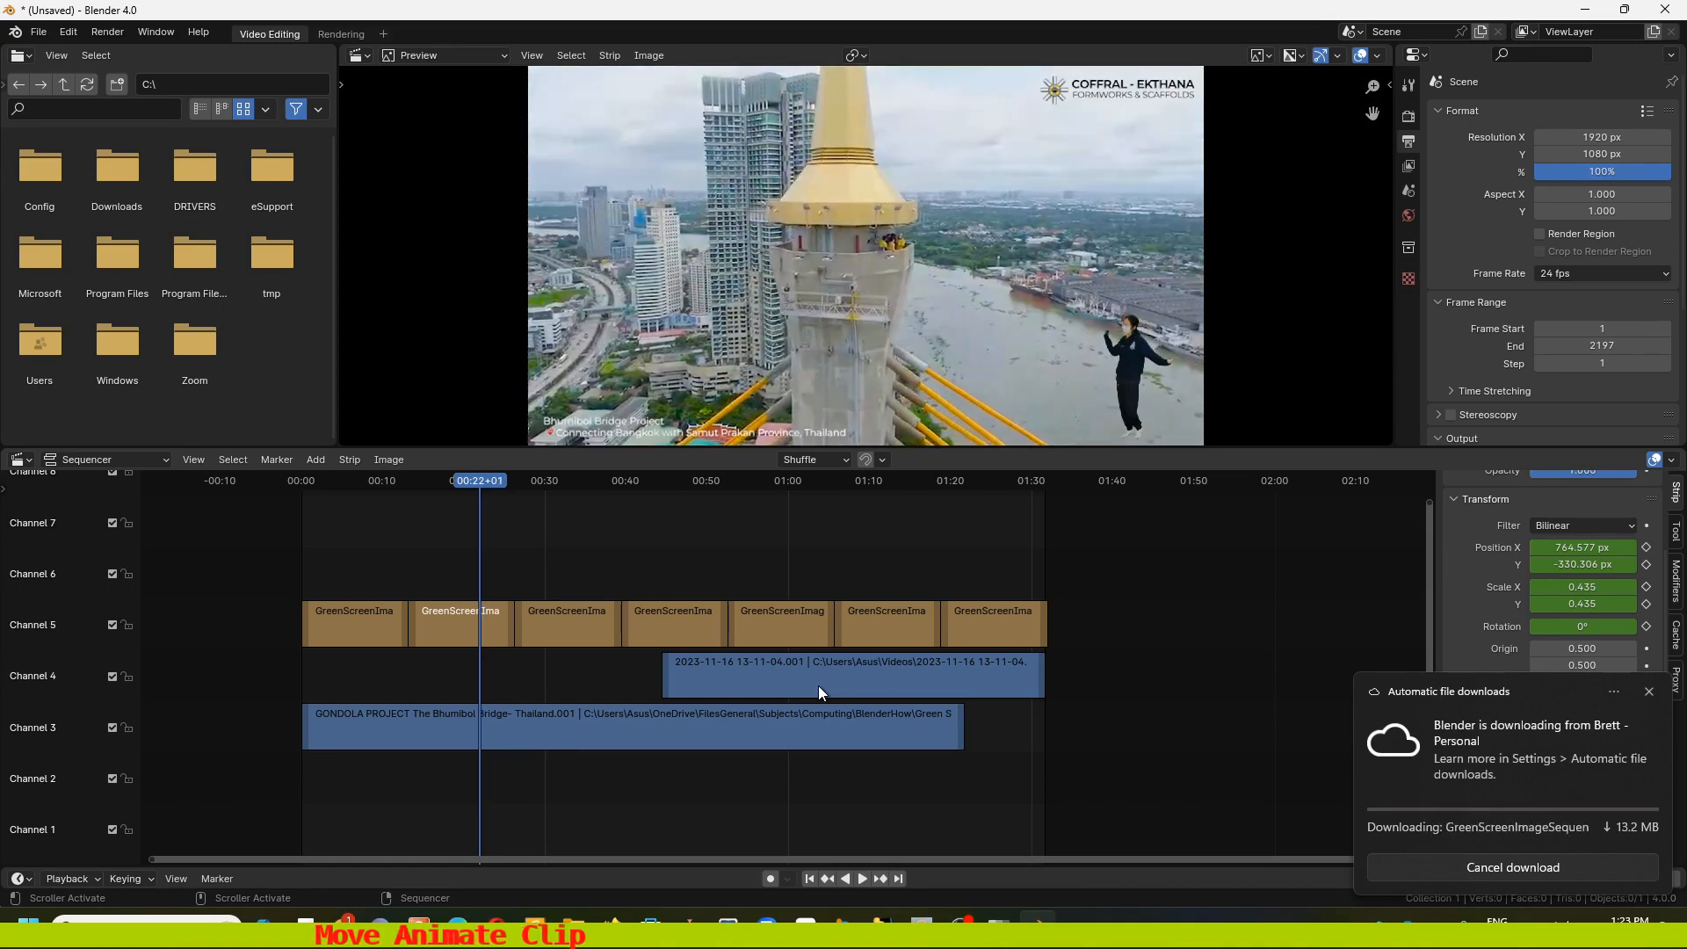
key("Left")
key("Left")
key("Left")
key("Left")
key("Left")
key("Left")
key("Left")
key("Left")
key("Left")
key("Left")
key("Left")
key("Left")
key("Left")
key("Left")
key("Left")
key("Left")
key("Left")
key("Left")
key("Left")
key("Left")
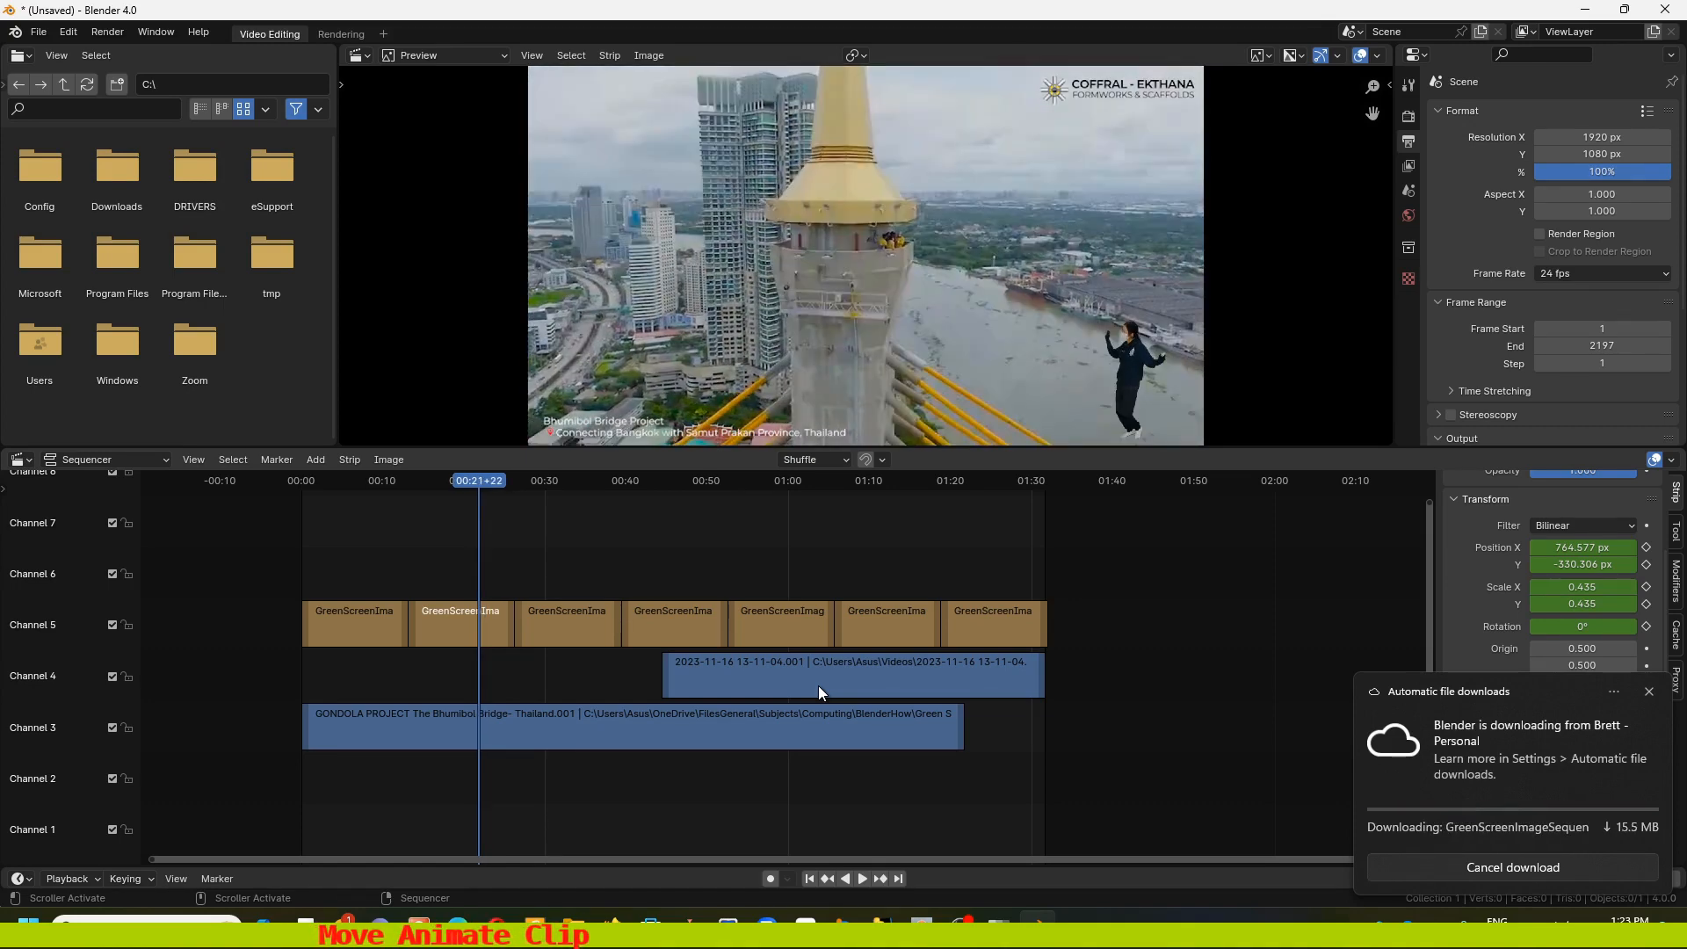
key("Left")
key("Left")
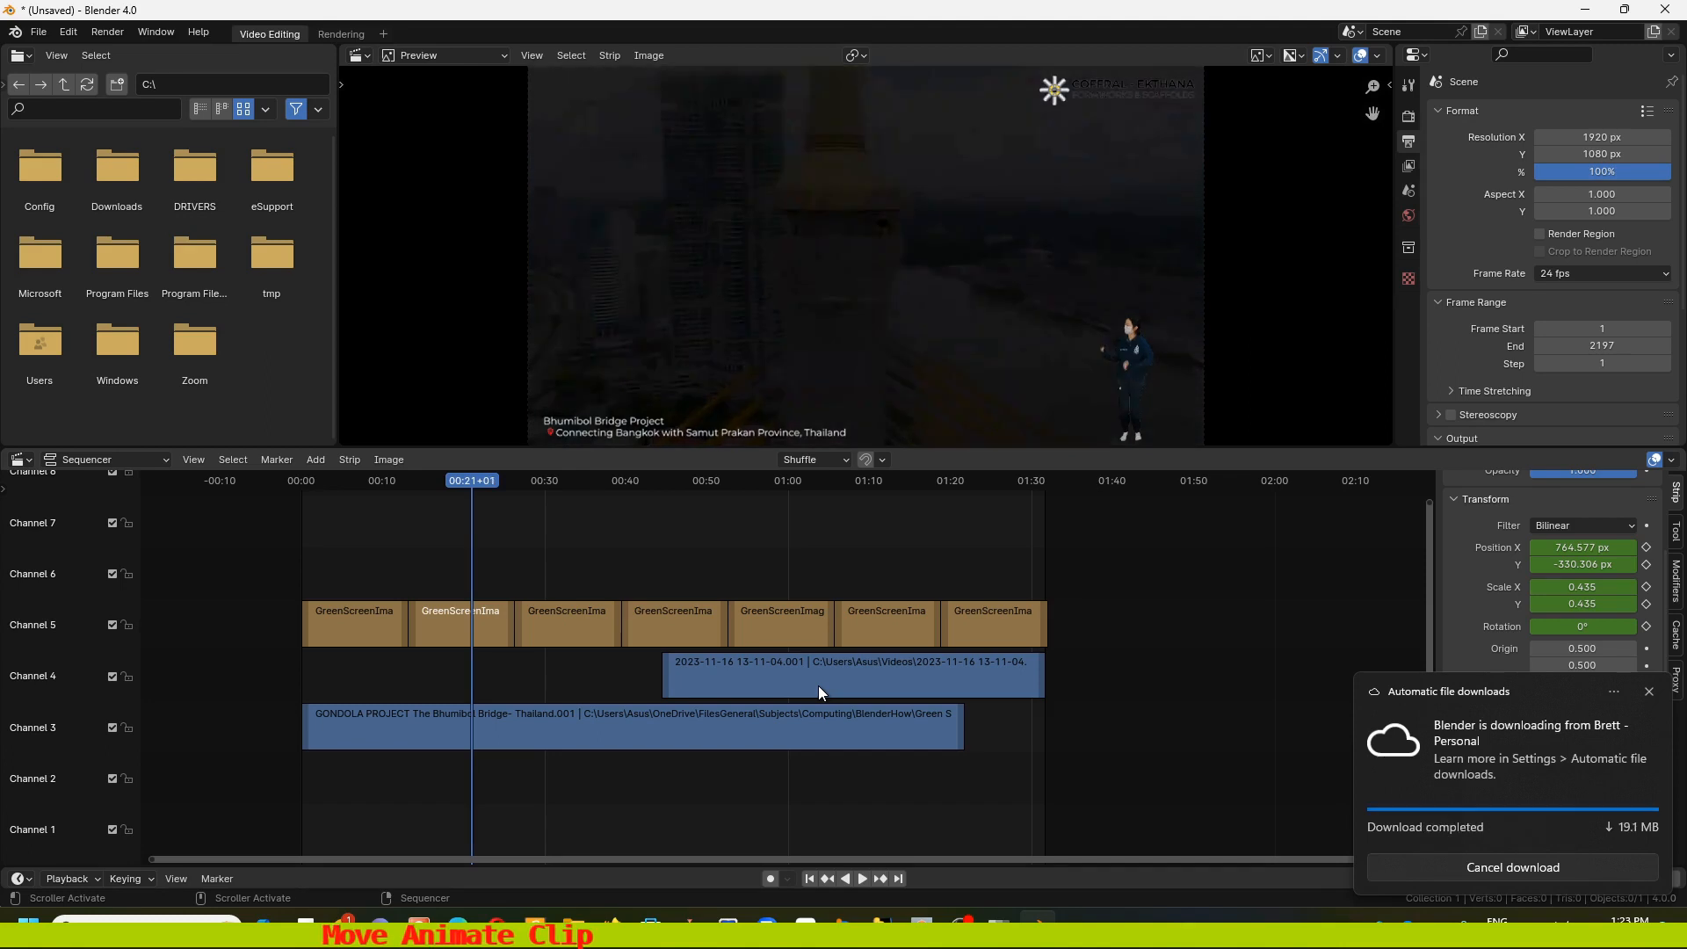
key("Left")
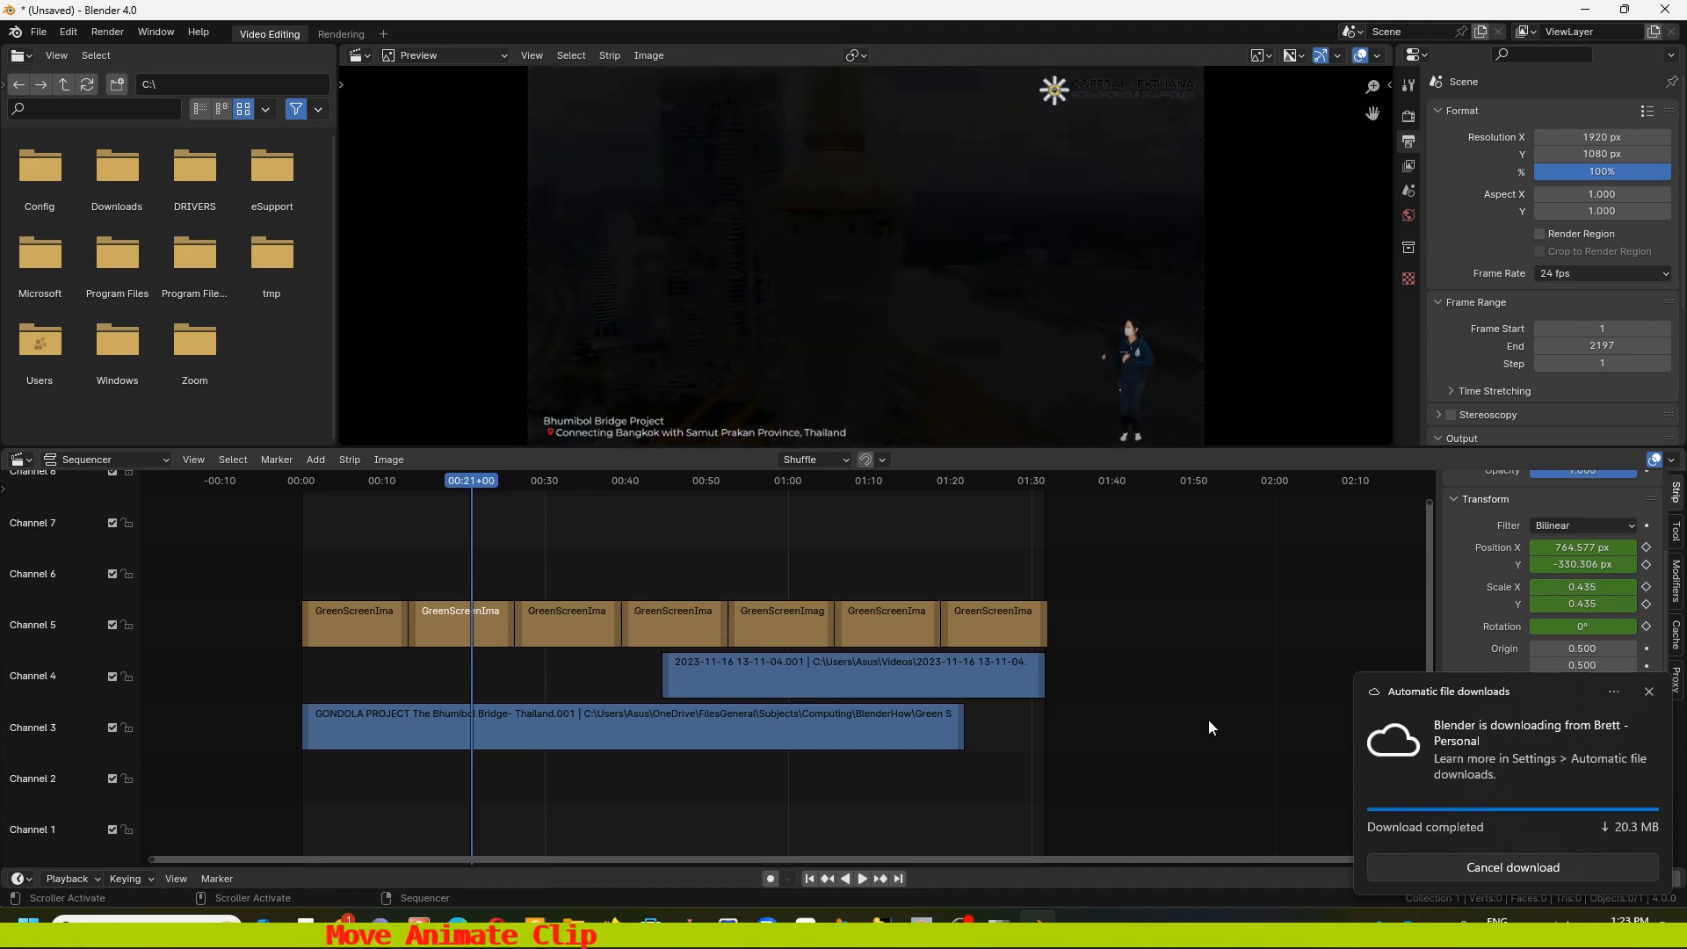
left_click(1646, 547)
left_click(1647, 564)
left_click(1646, 586)
left_click(1647, 603)
left_click(1647, 626)
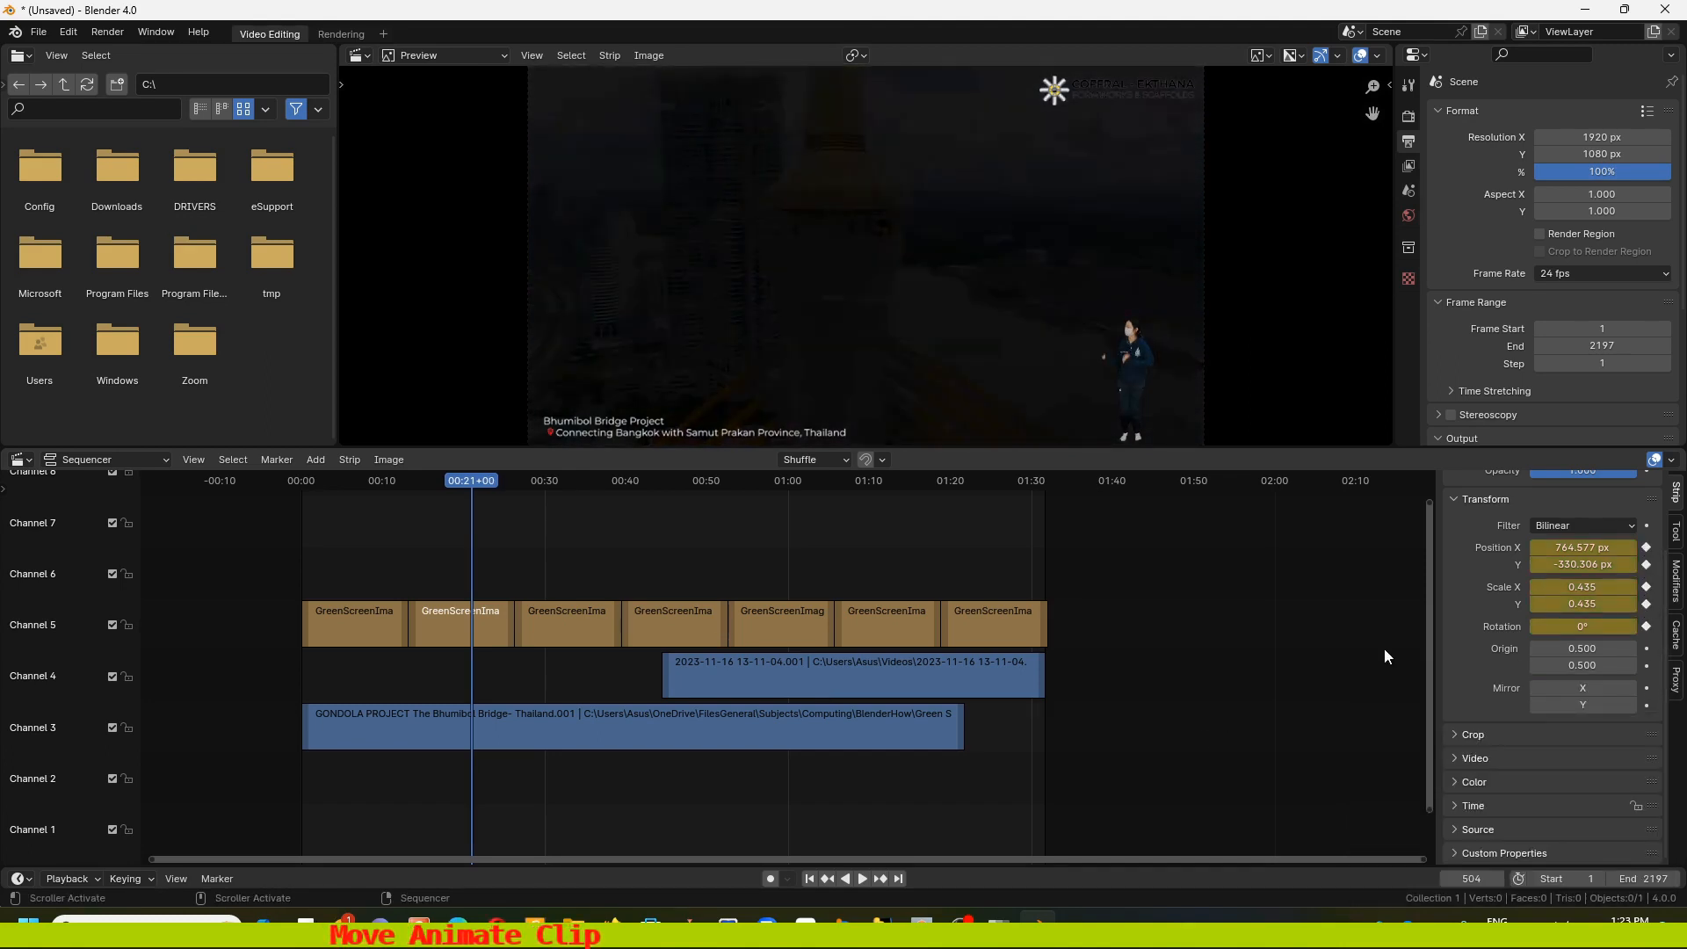
Step the playhead forward 23 frames to 00:21+23 within the second dancer strip
key("Right")
key("Right")
key("Right")
key("Right")
key("Right")
key("Right")
key("Right")
key("Right")
key("Right")
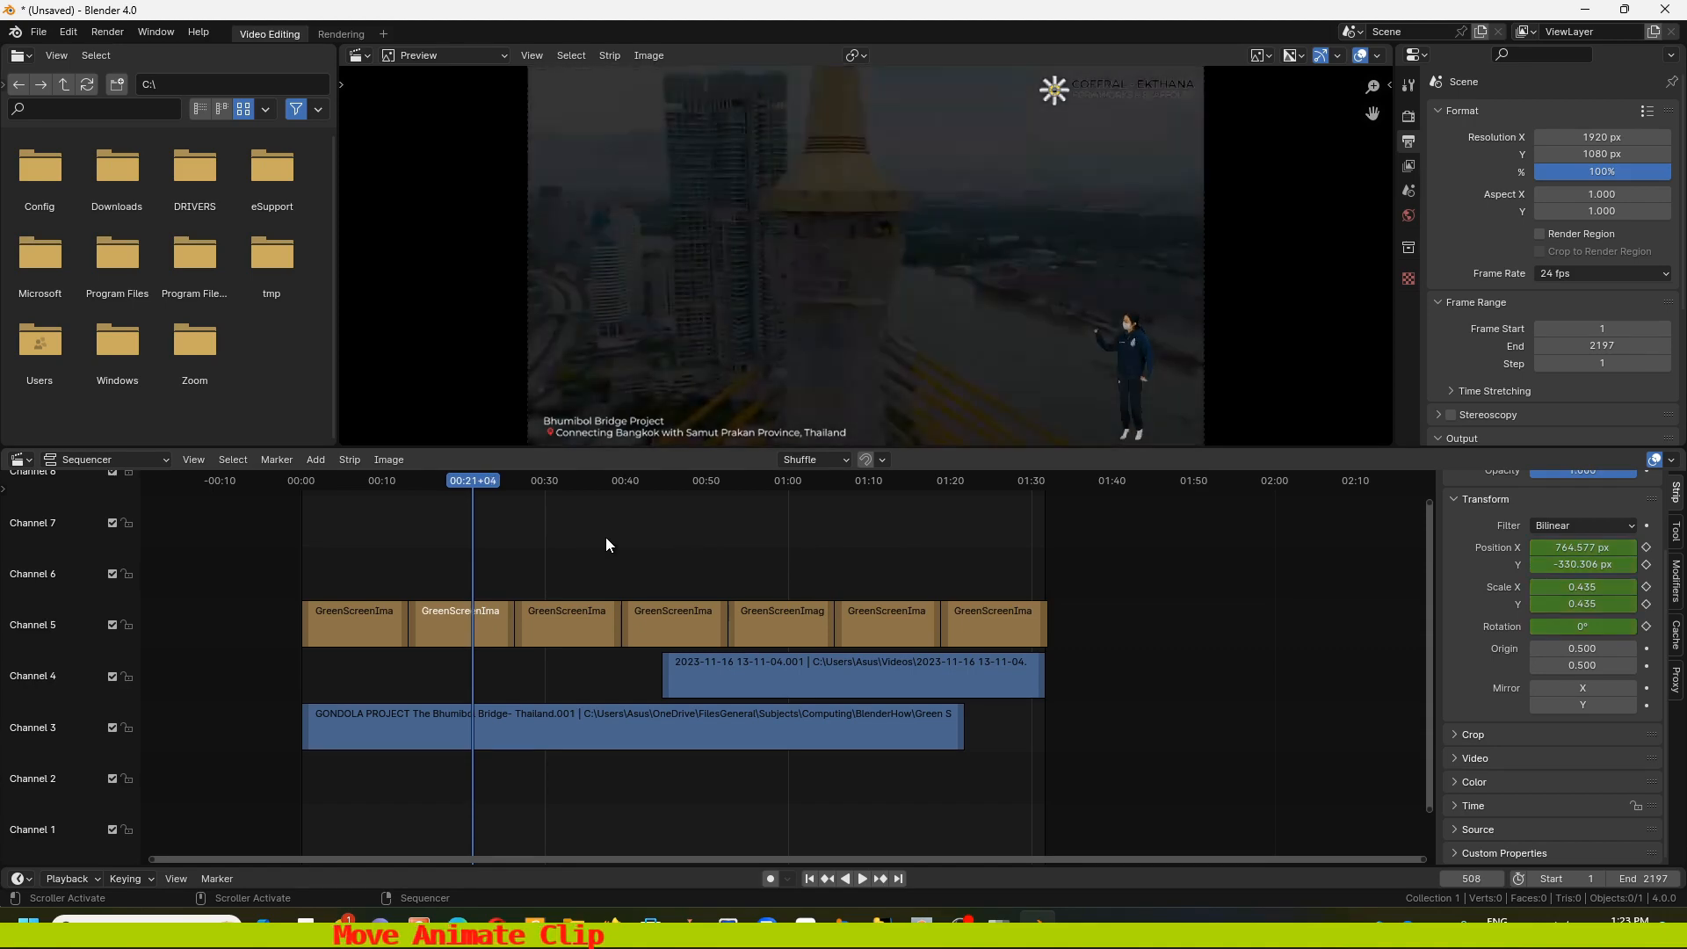
key("Right")
key("Right")
key("Right")
key("Right")
key("Right")
key("Right")
key("Right")
key("Right")
key("Right")
key("Right")
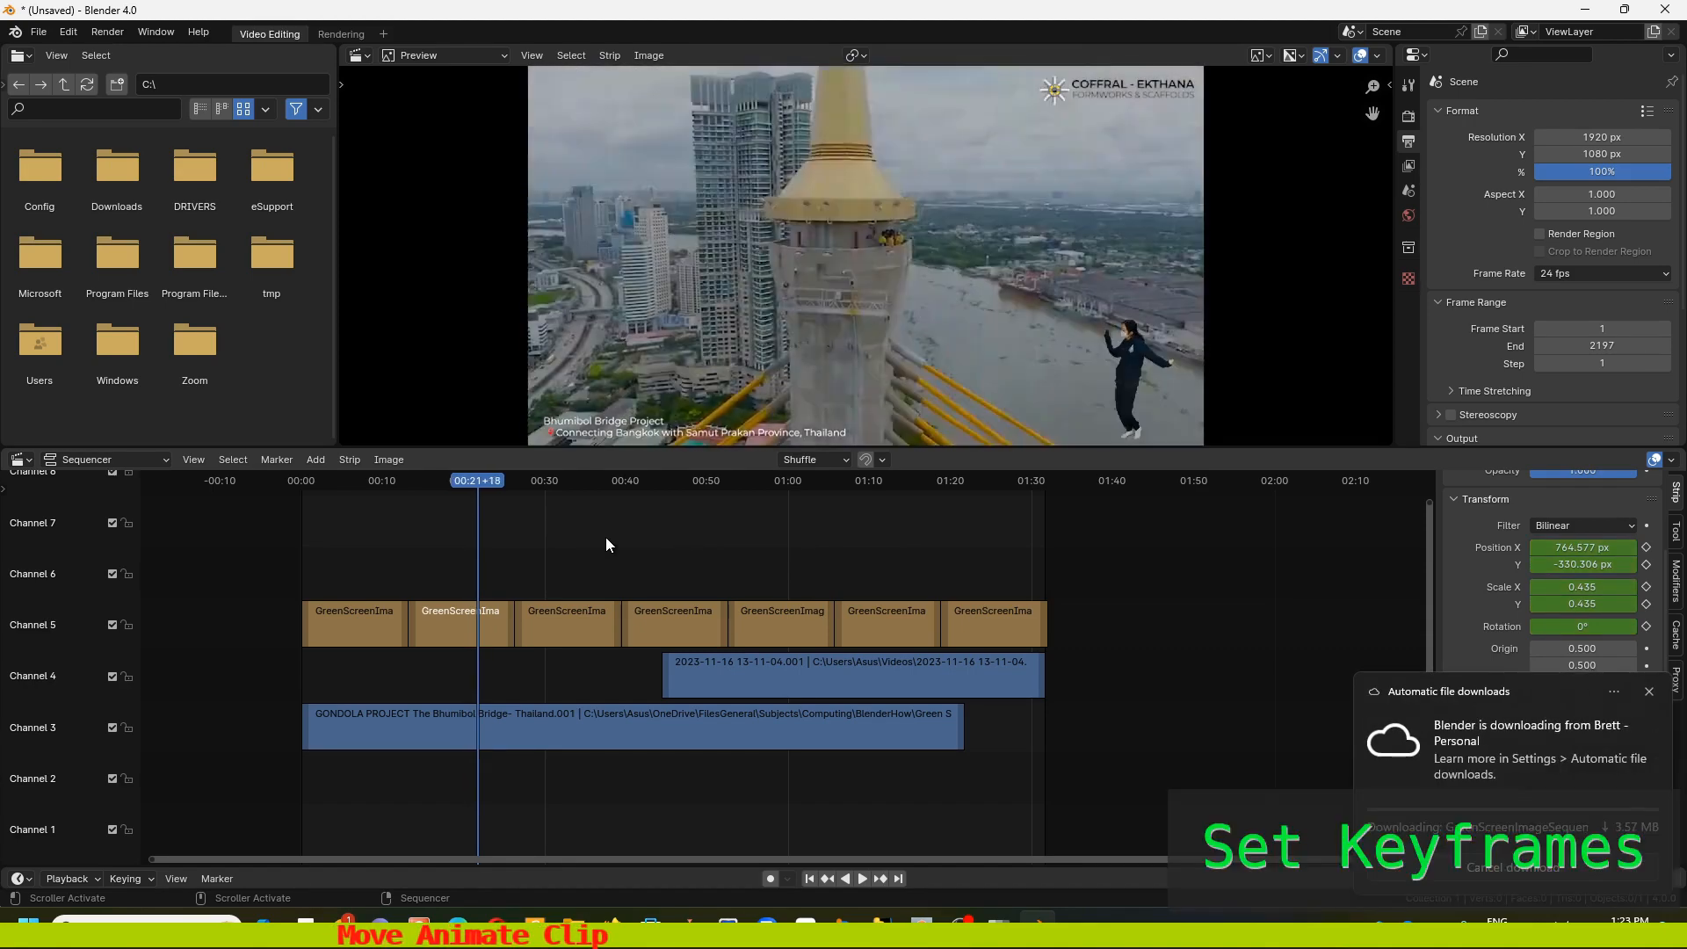
key("Right")
key("Right")
key("Right")
key("Right")
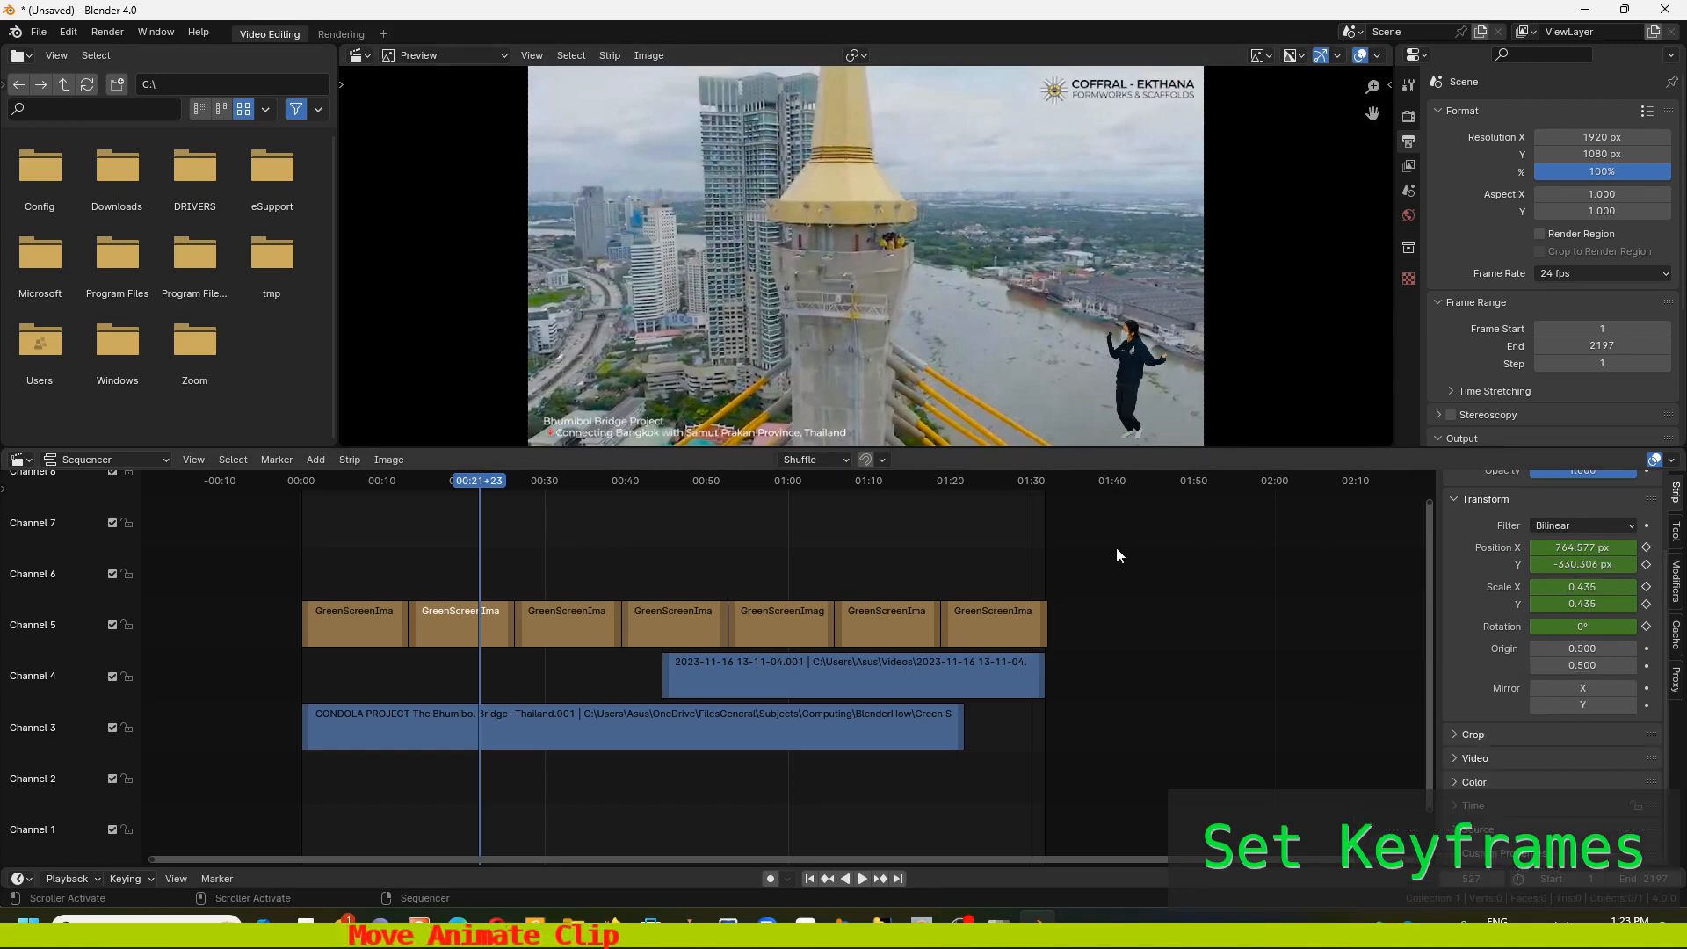
Enlarge the timeline below the sequencer and widen its visible range to include frame 527
left_click_drag(1000, 865, 1009, 774)
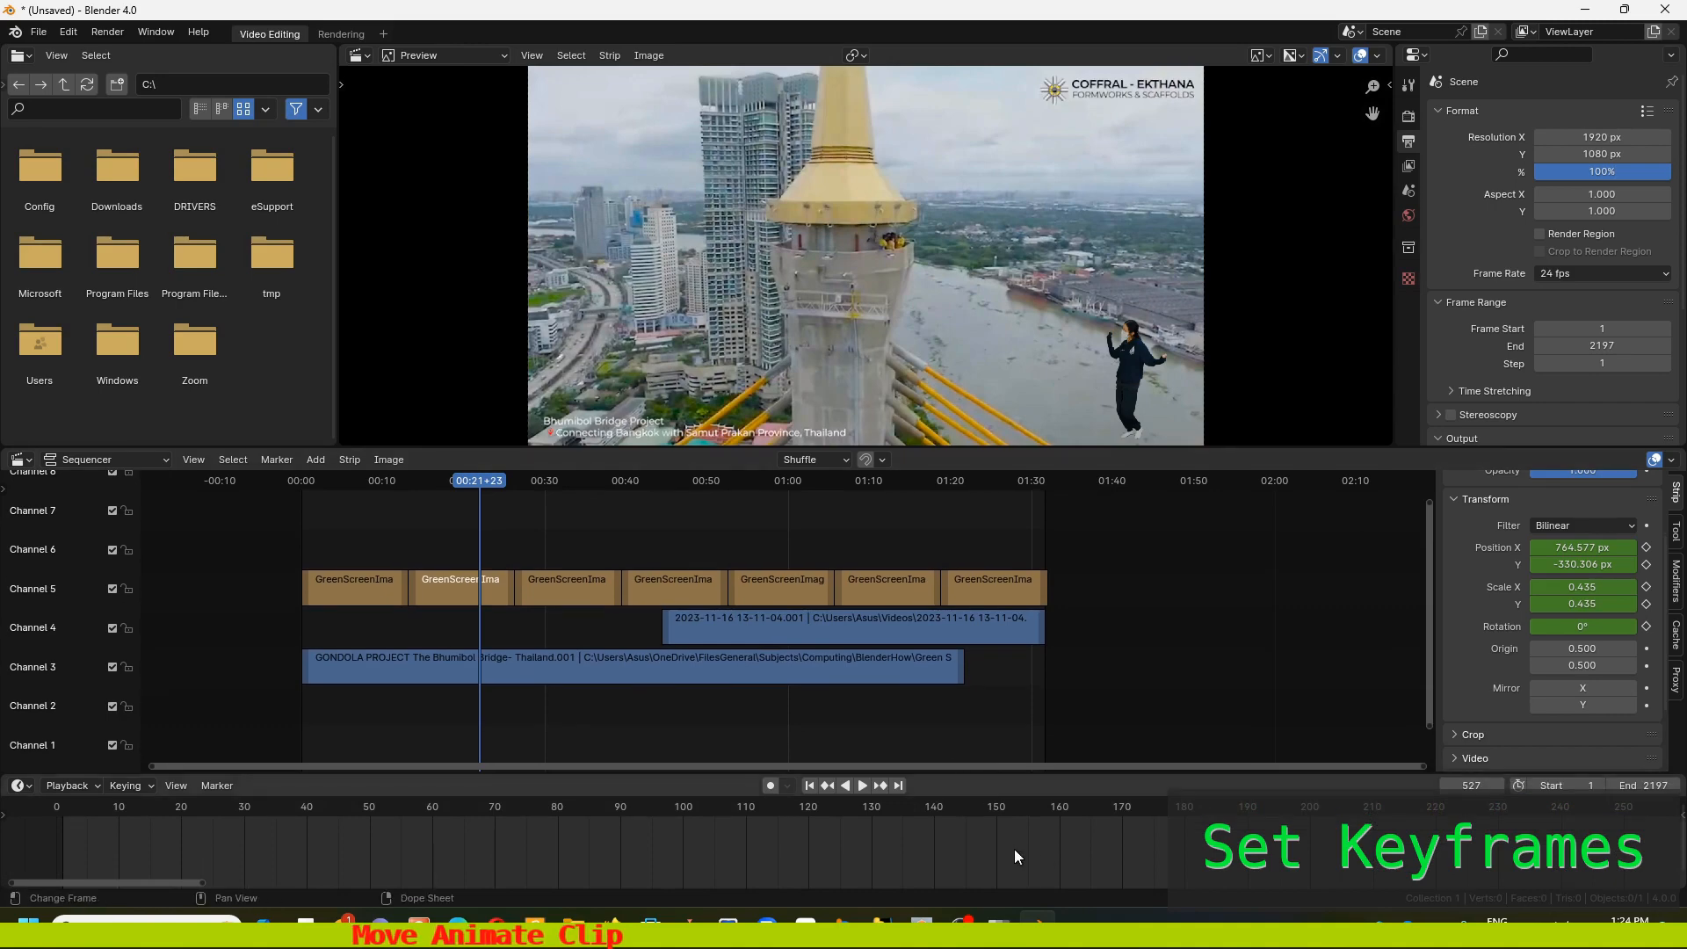
scroll(406, 835, "down", 5)
middle_click_drag(406, 835, 870, 864, "ctrl")
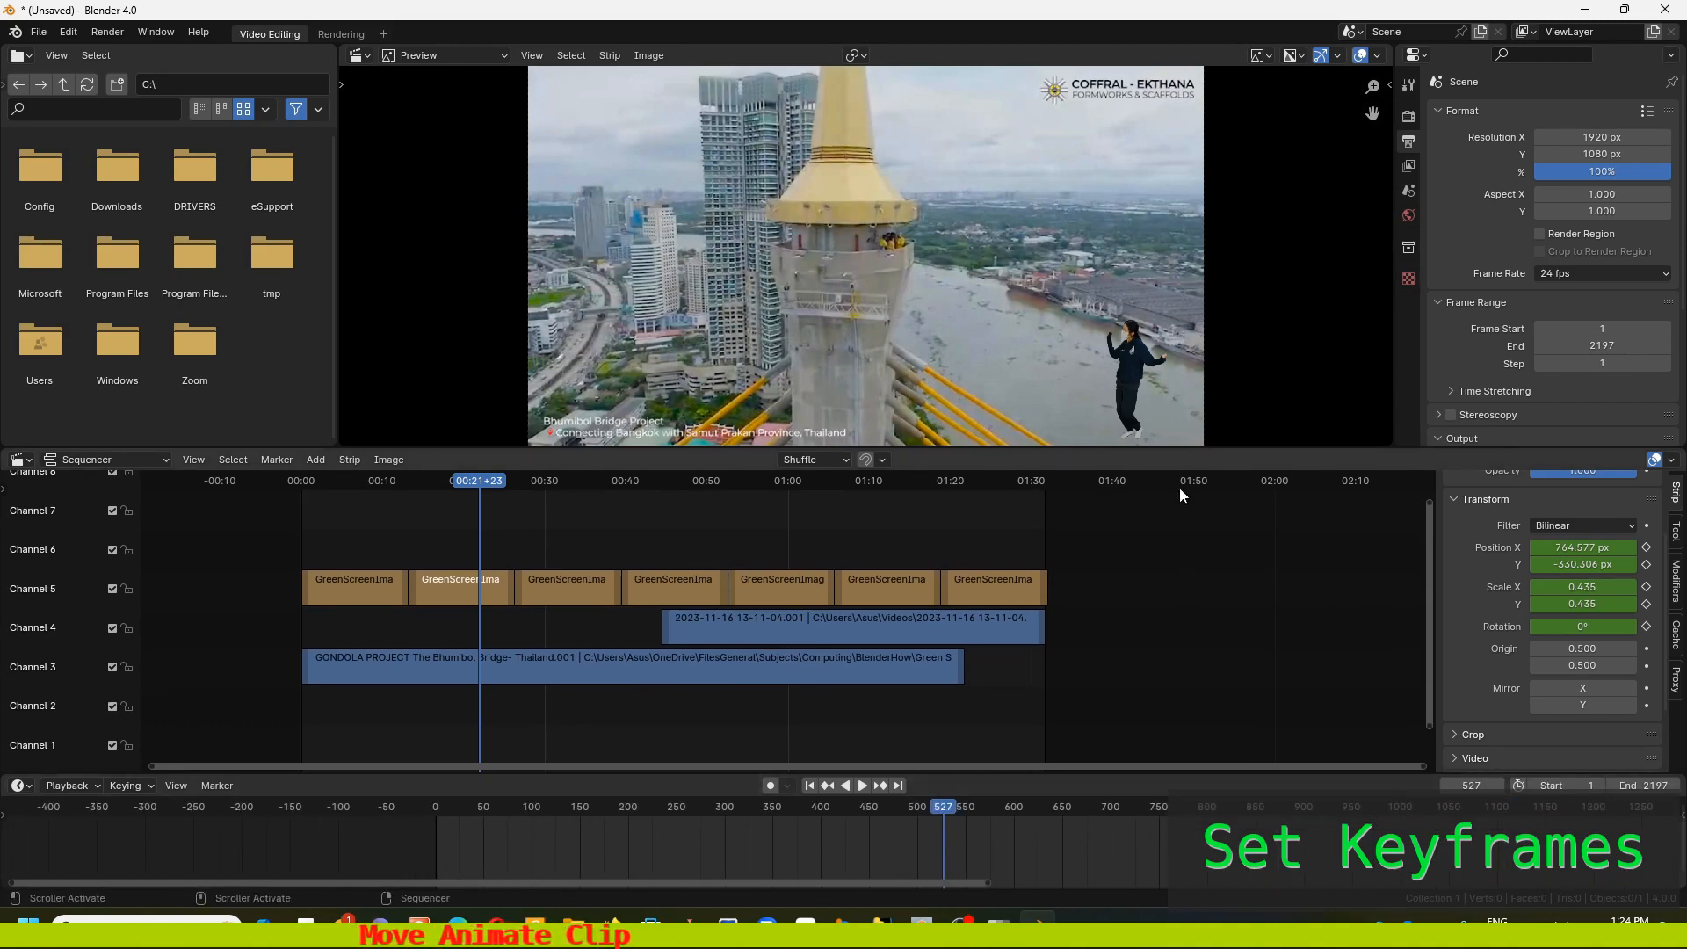
Move the second dancer strip onto the bridge tower at about X 22, Y -25 px and scale it to about 0.337
left_click(466, 580)
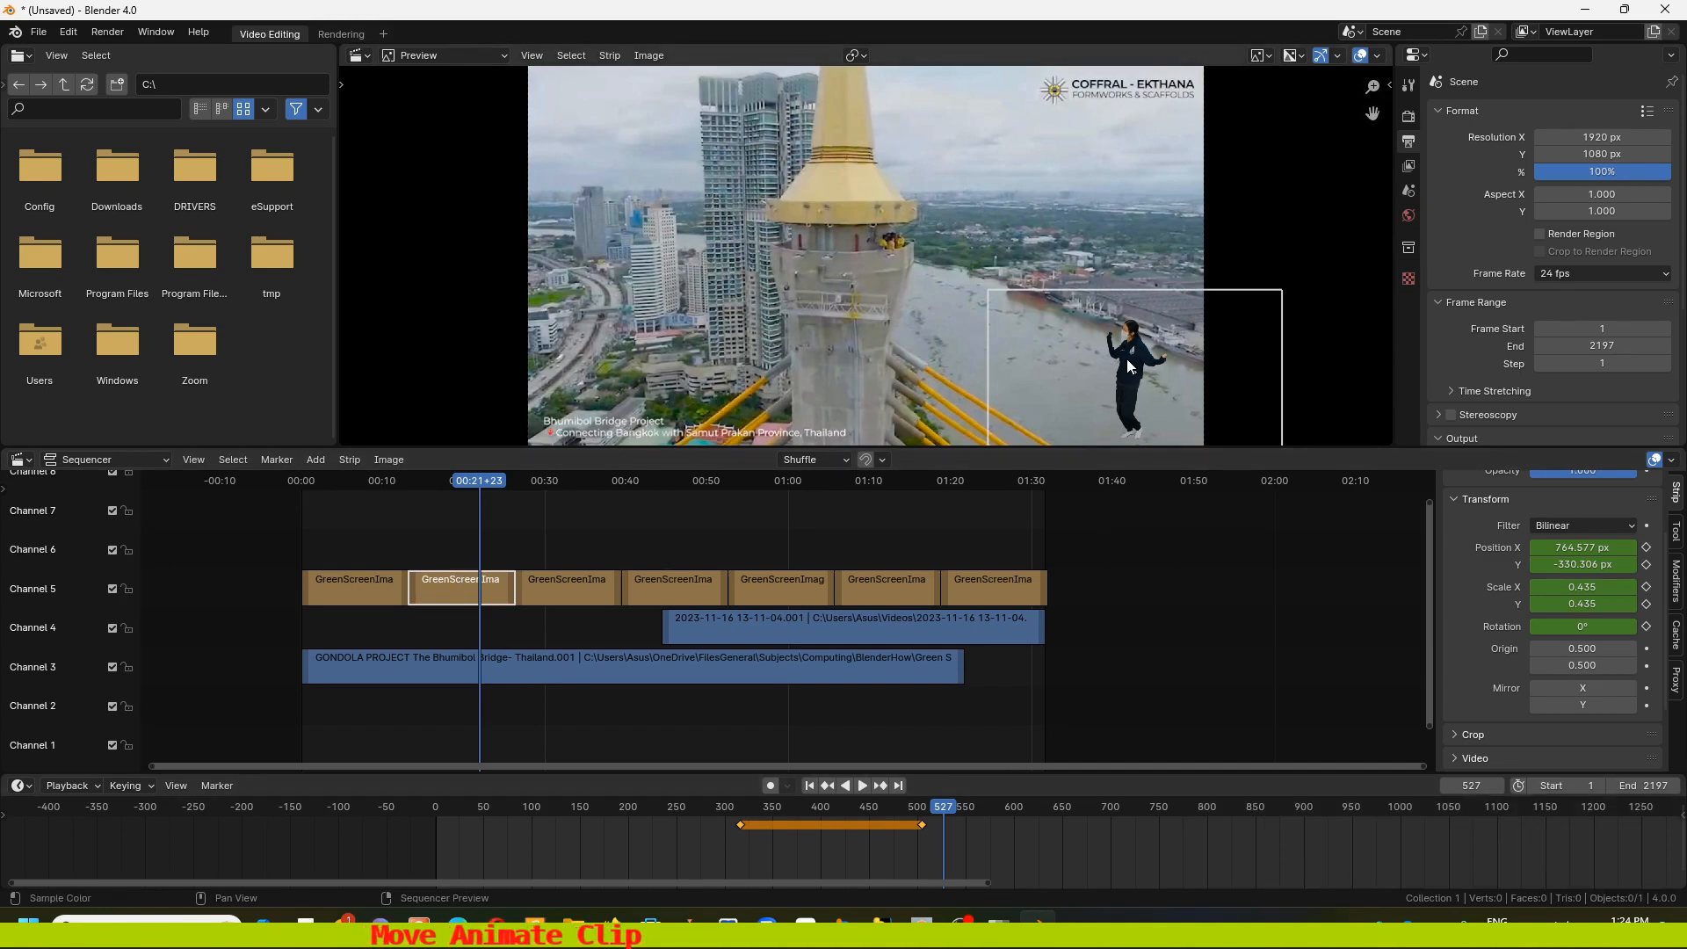
key("g")
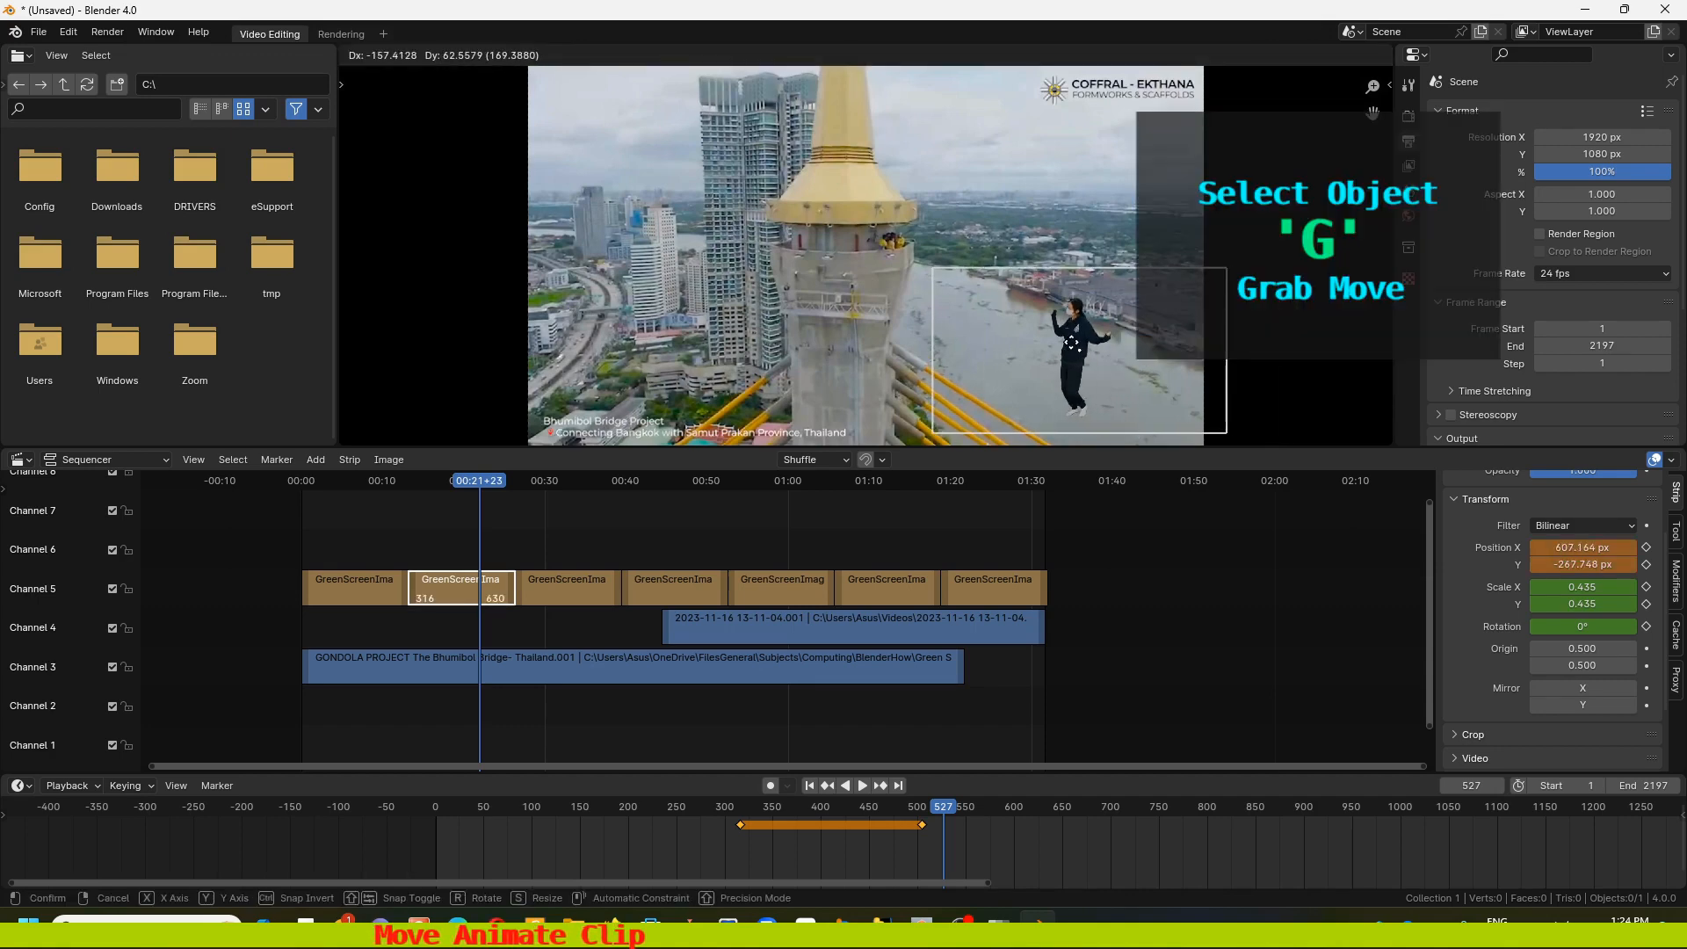
left_click(863, 244)
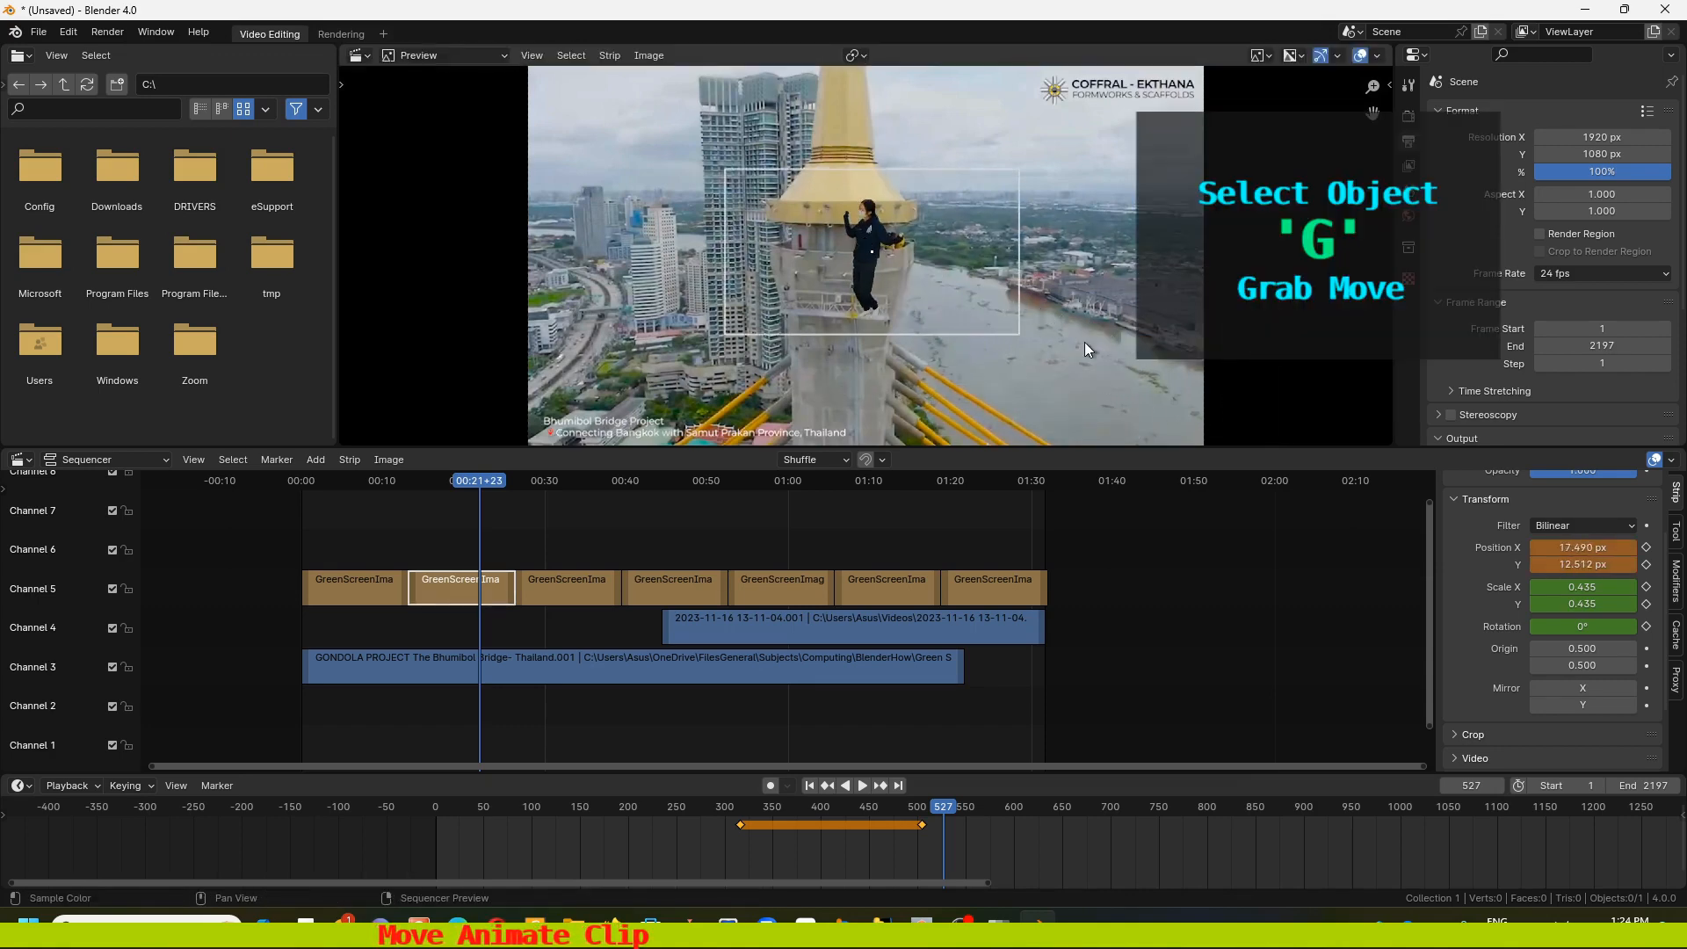
key("s")
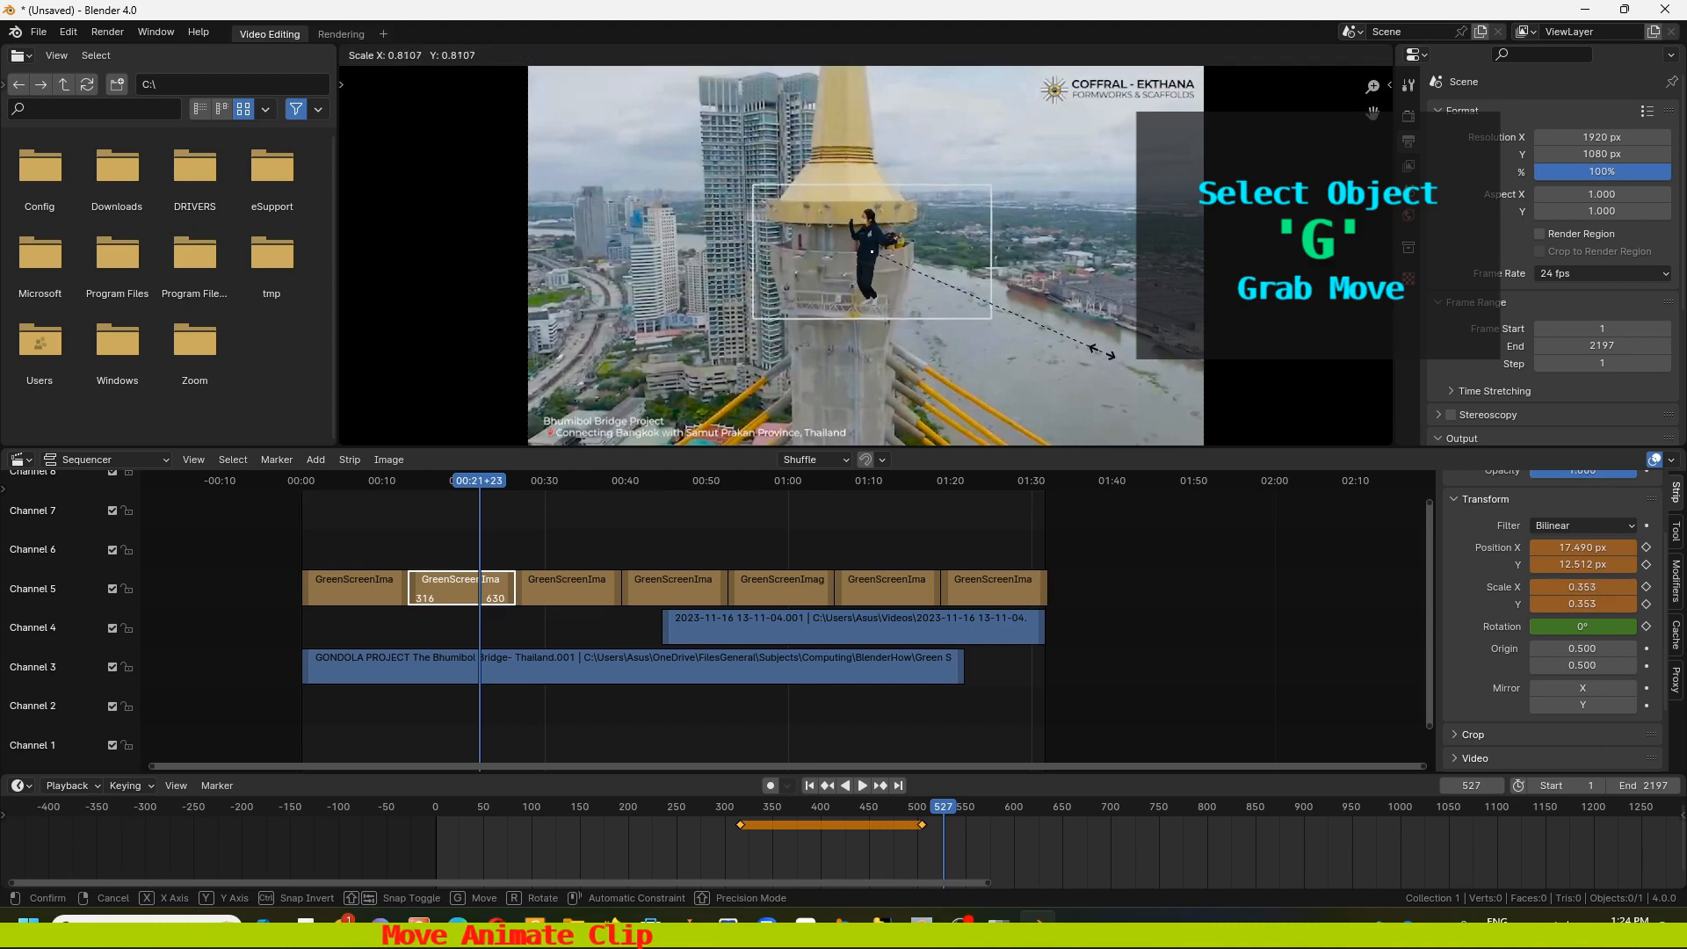
left_click(911, 281)
key("g")
left_click(913, 295)
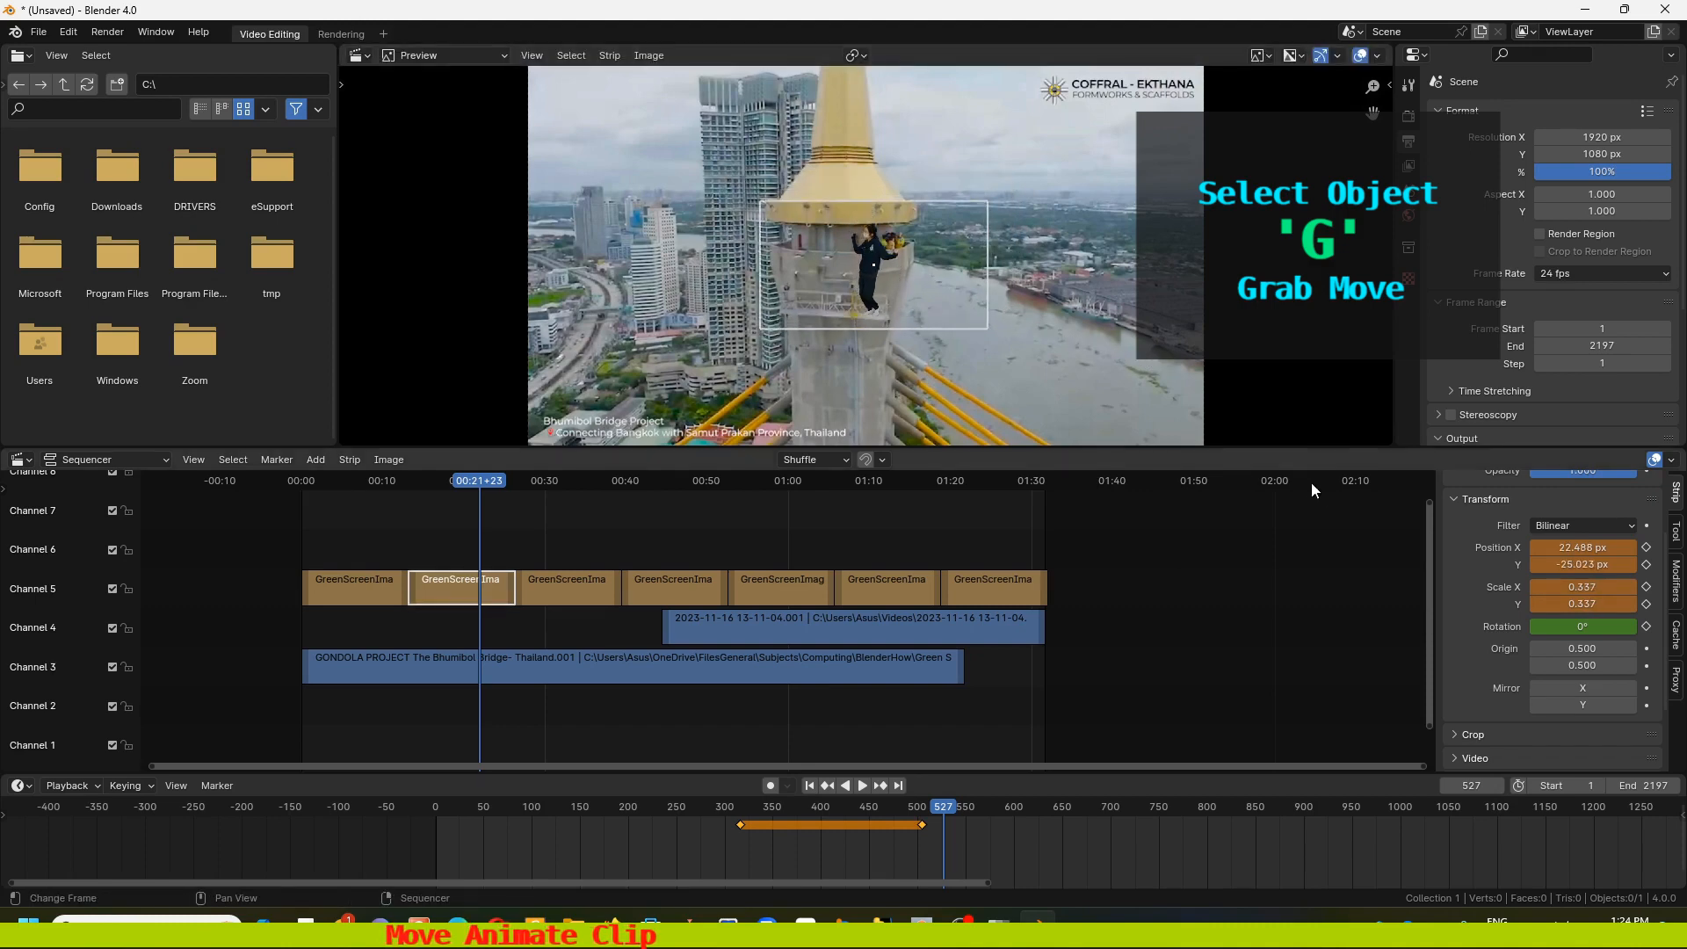
Set the second dancer strip's rotation to 360° and keyframe its position, scale and rotation at 00:21+23
left_click(1582, 626)
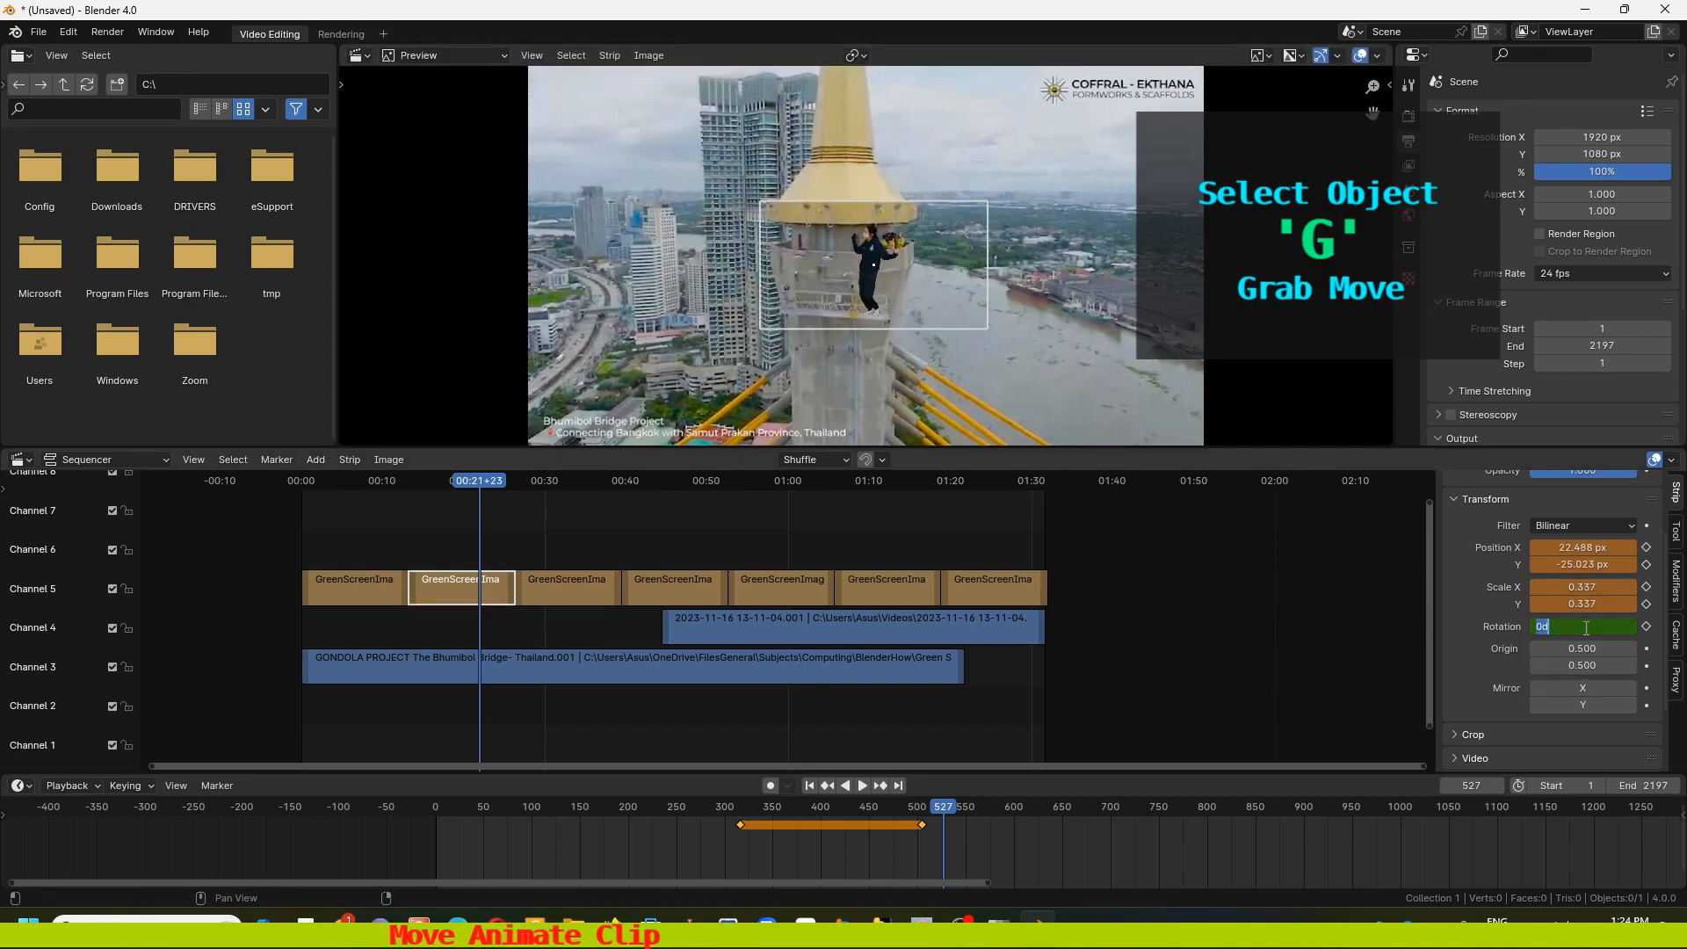
type("36")
key("Return")
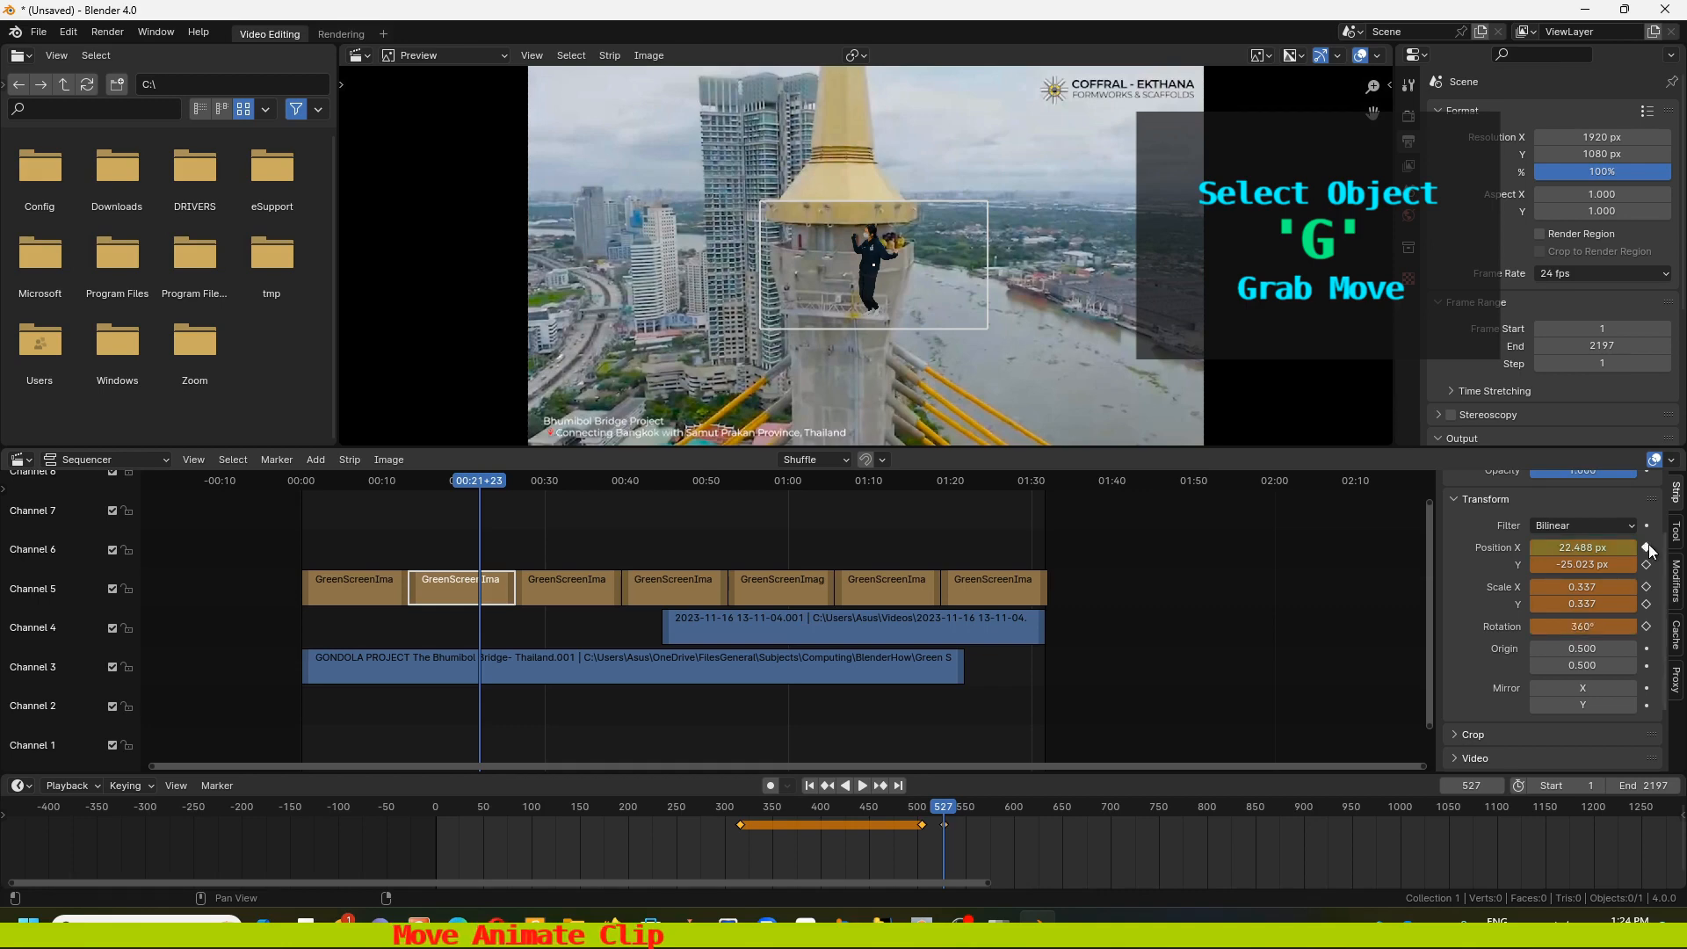
left_click(1646, 546)
left_click(1646, 564)
left_click(1646, 586)
left_click(1645, 603)
left_click(1646, 627)
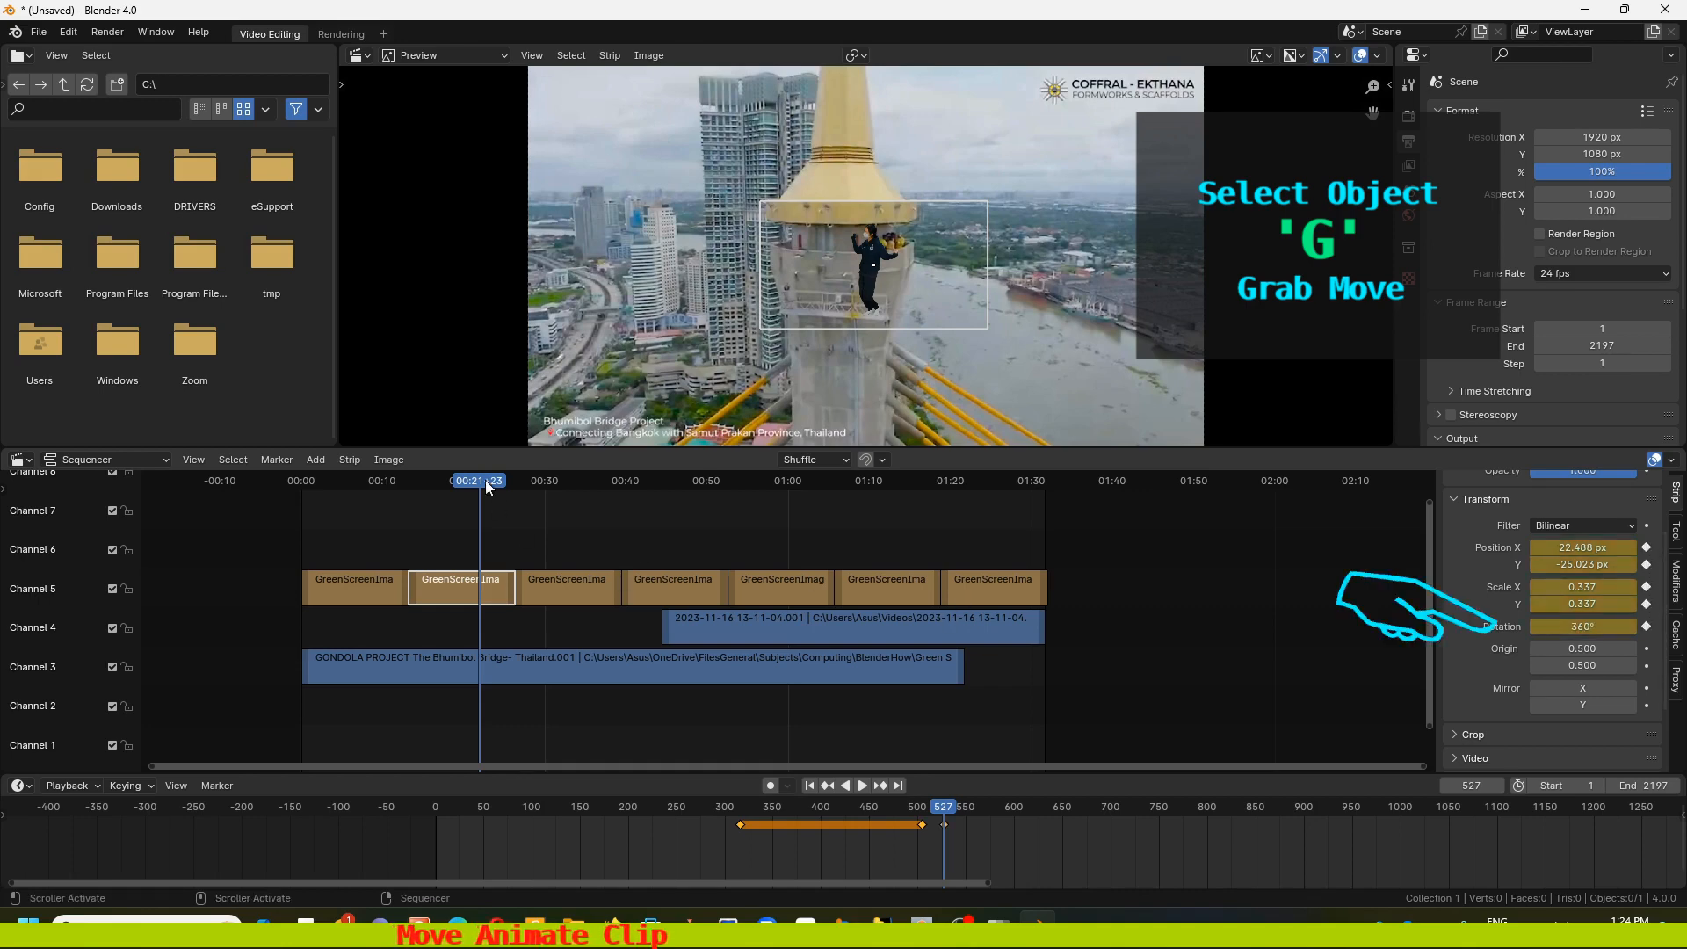
Review the second dancer strip's spin onto the tower by scrubbing around 00:21, then playing from 00:21+15
left_click_drag(482, 480, 515, 483)
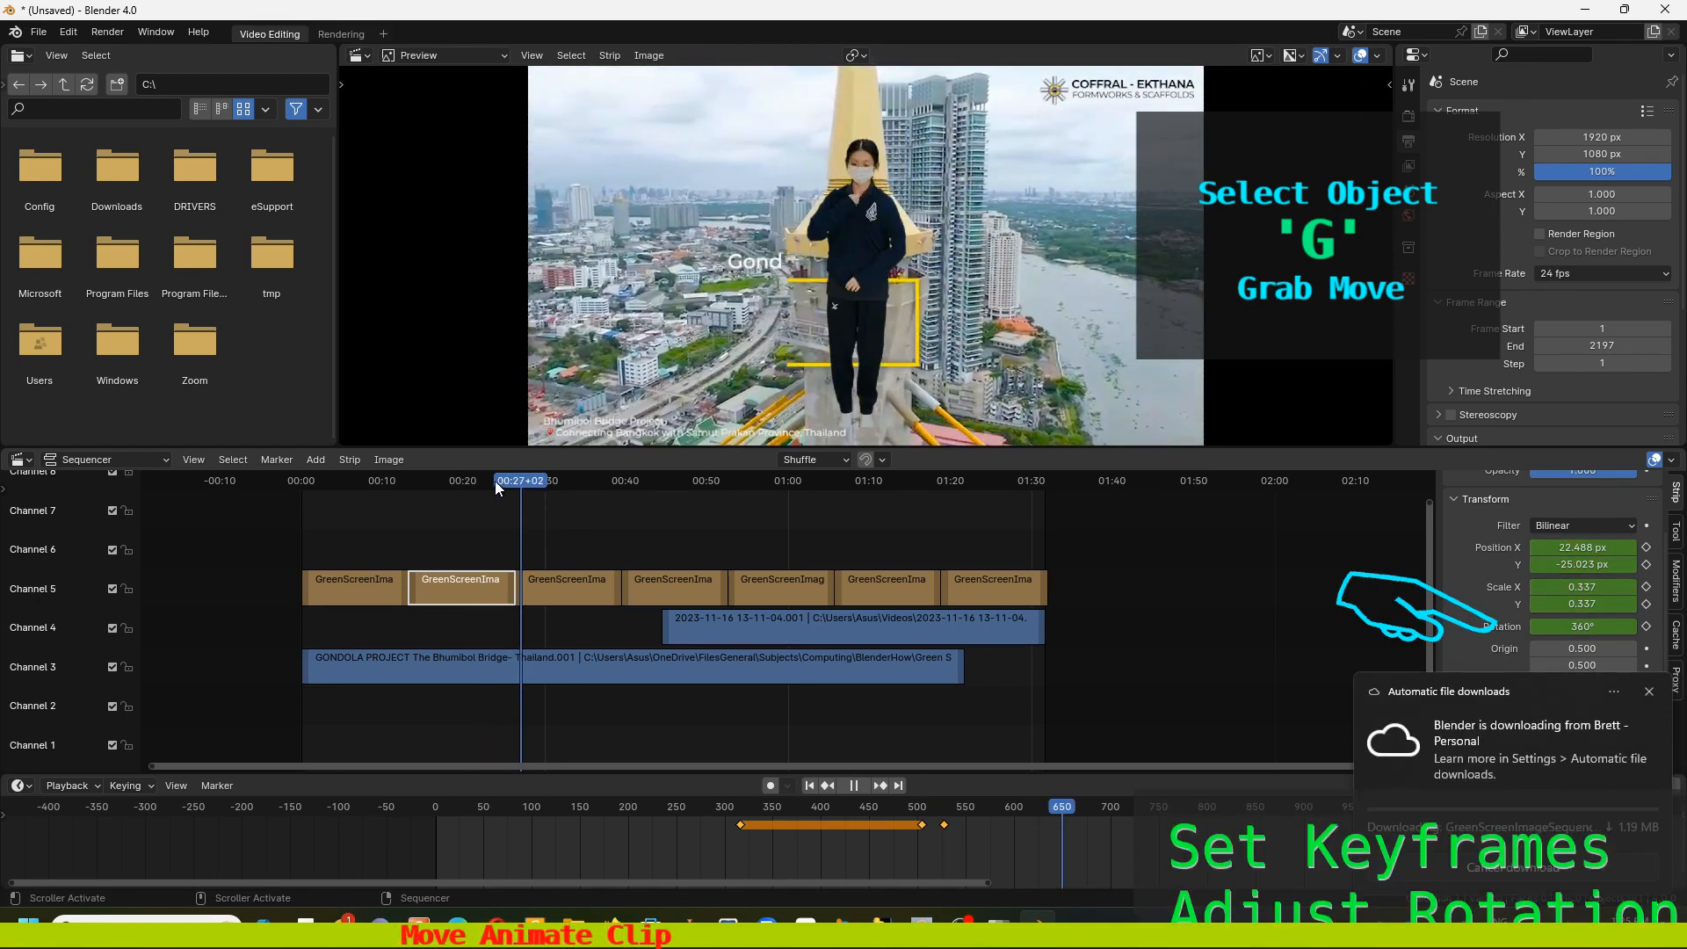
left_click(472, 481)
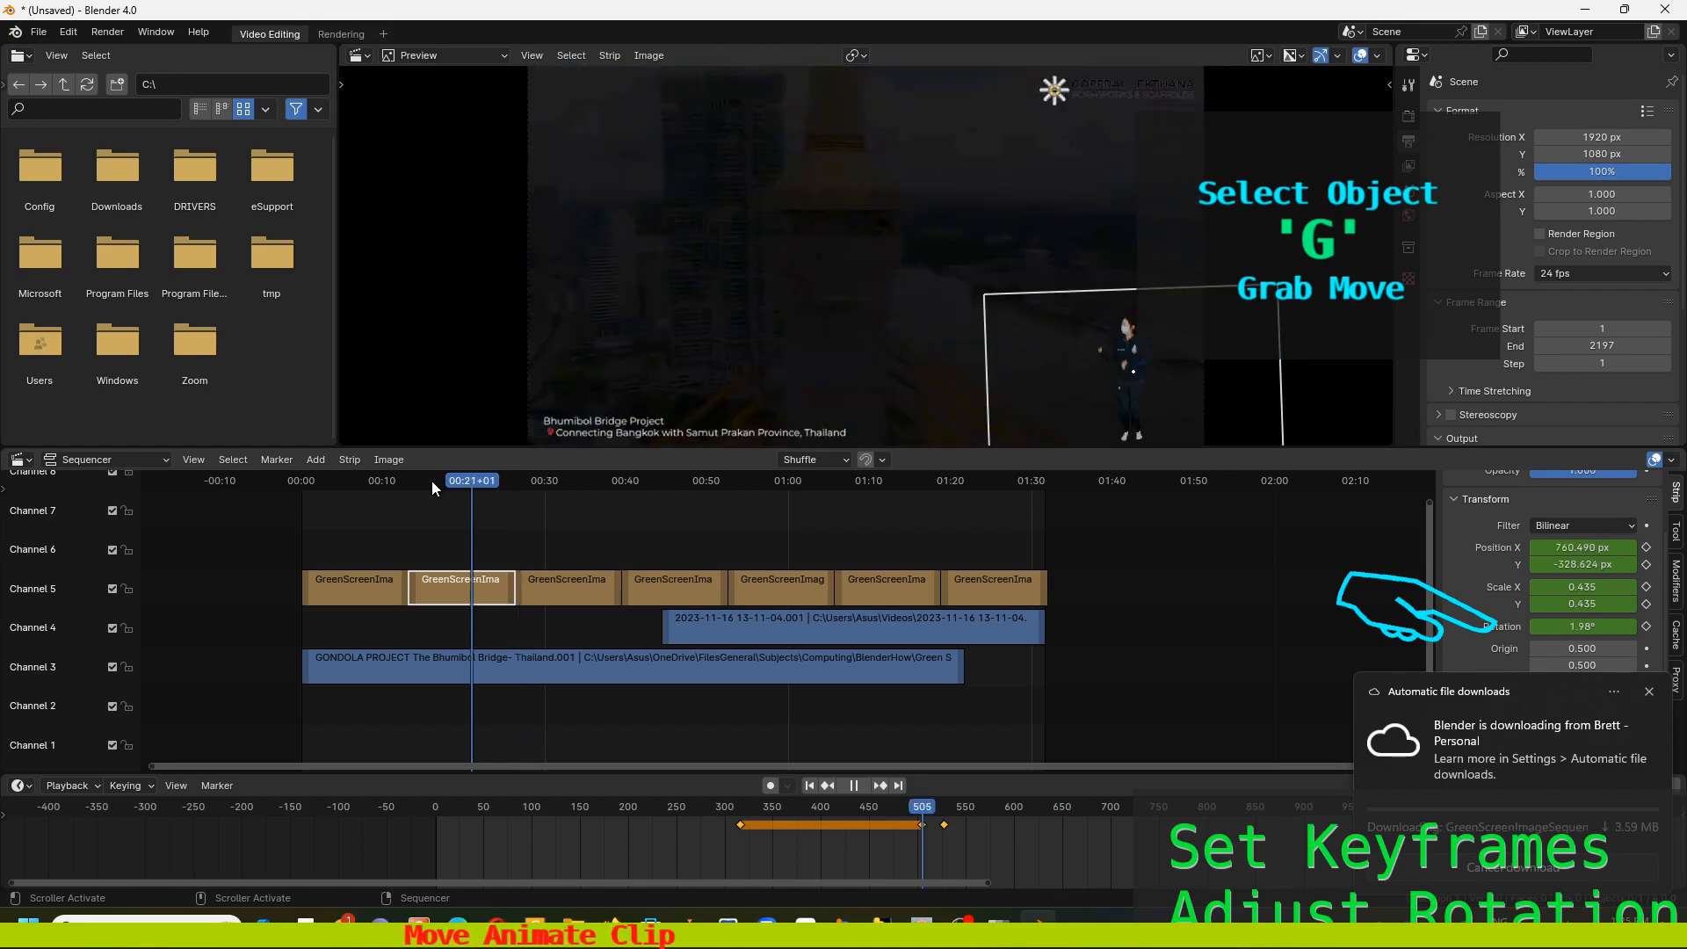
left_click(430, 482)
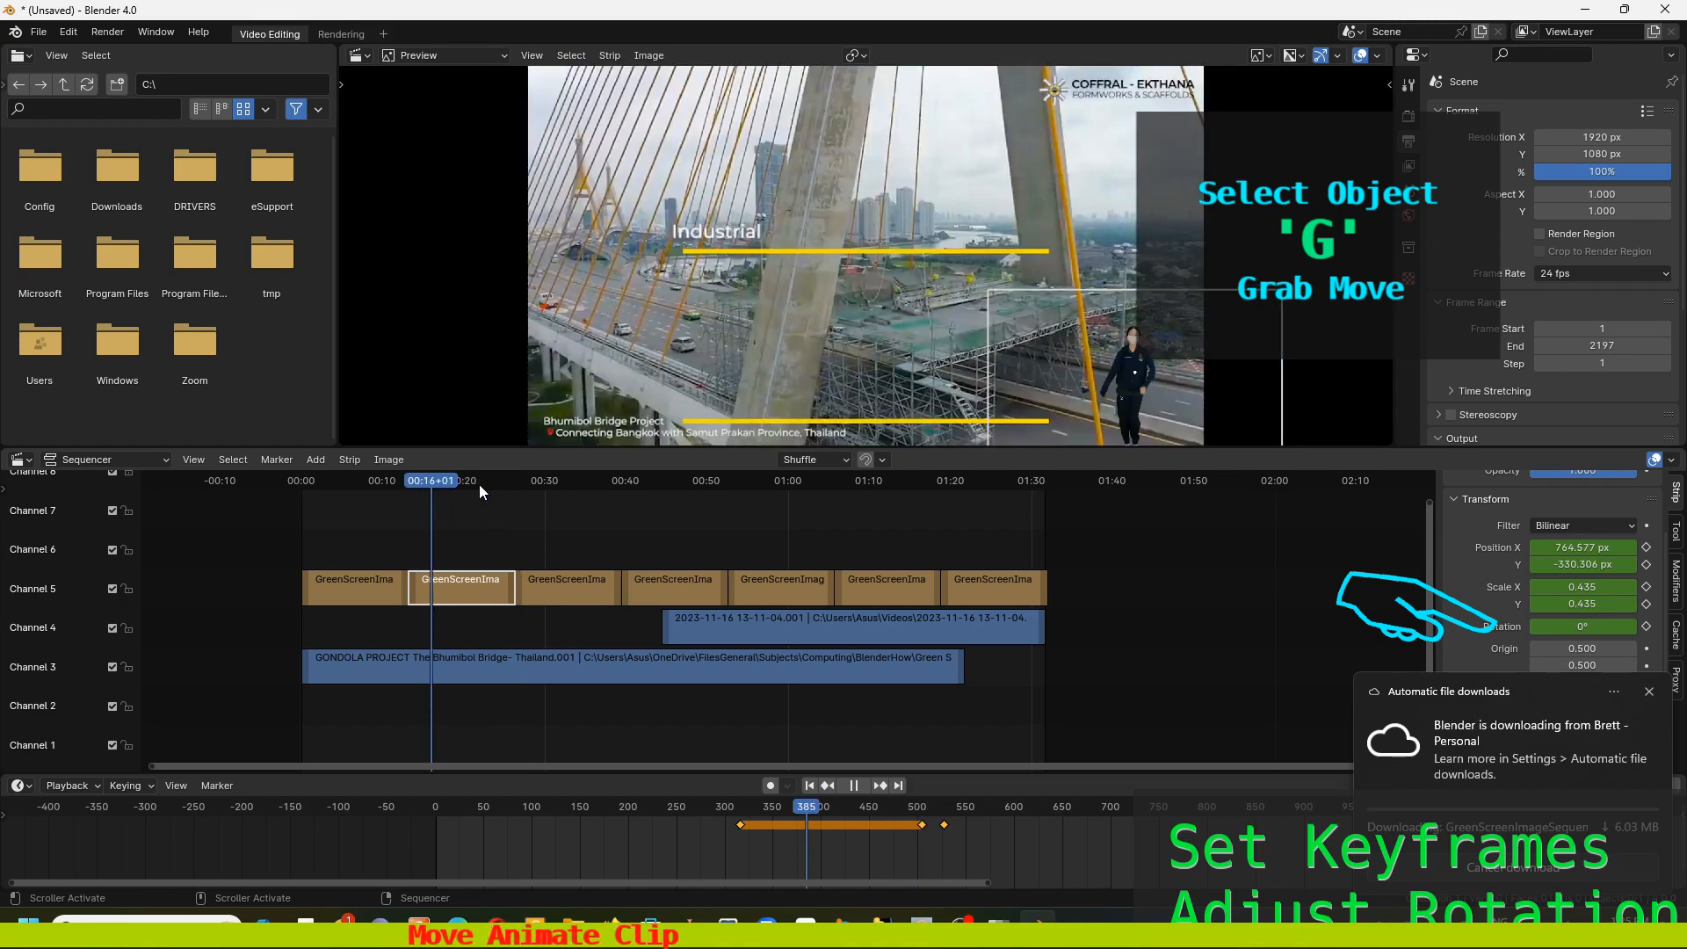
left_click(490, 483)
left_click(483, 485)
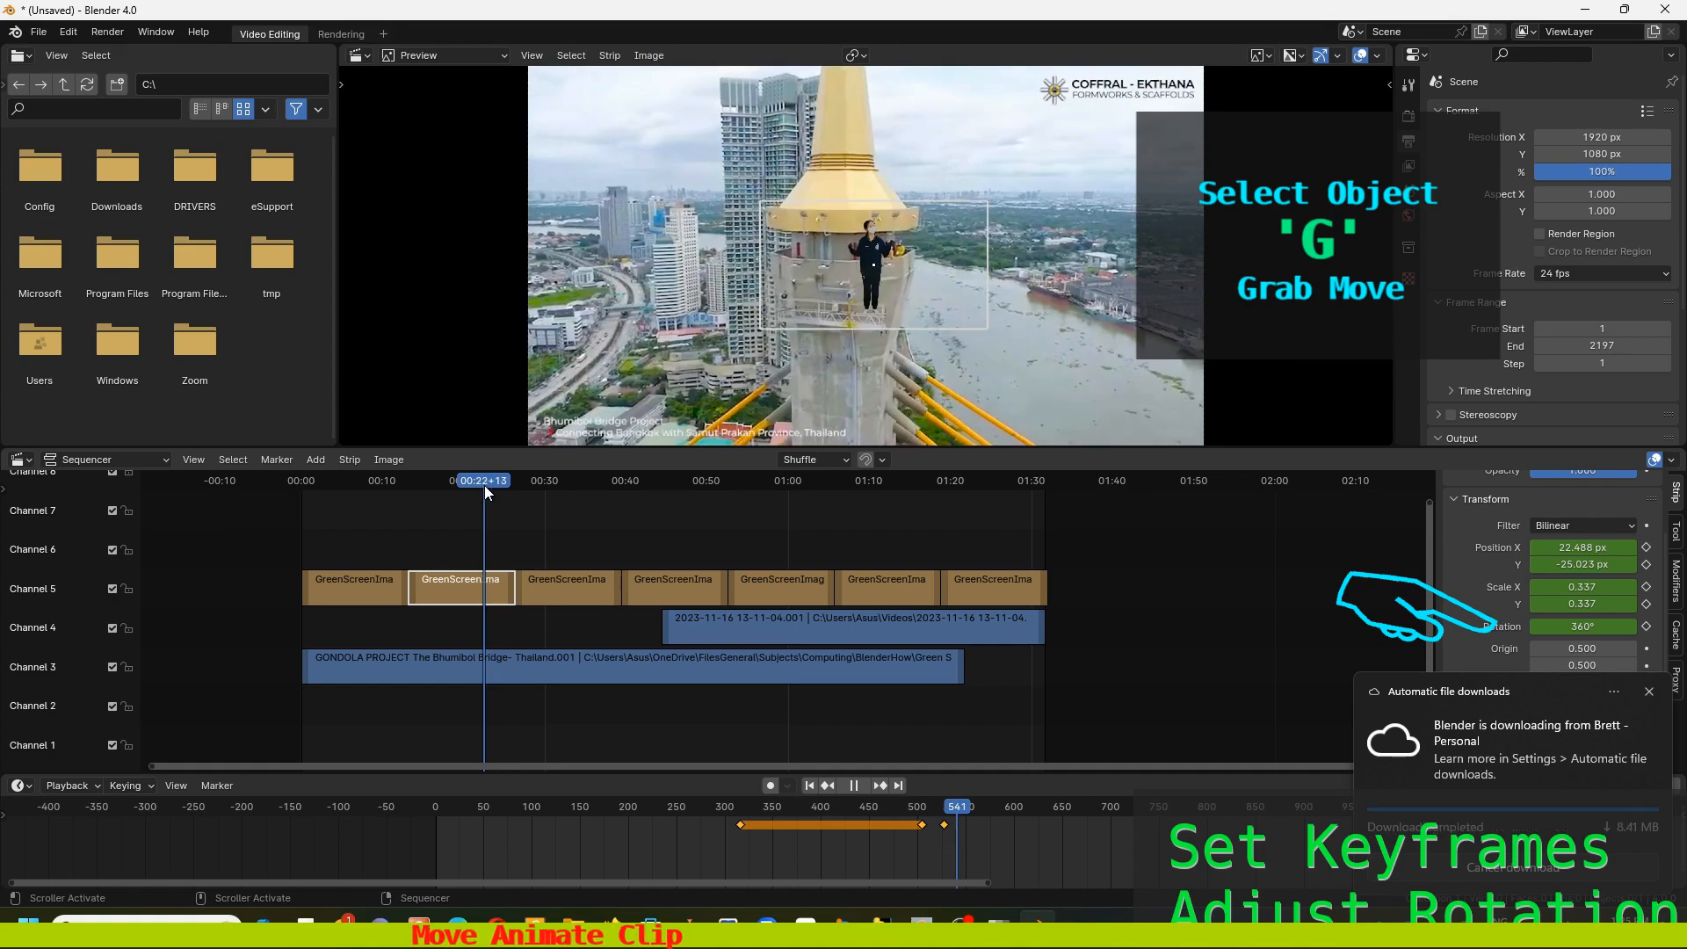
left_click_drag(483, 485, 477, 485)
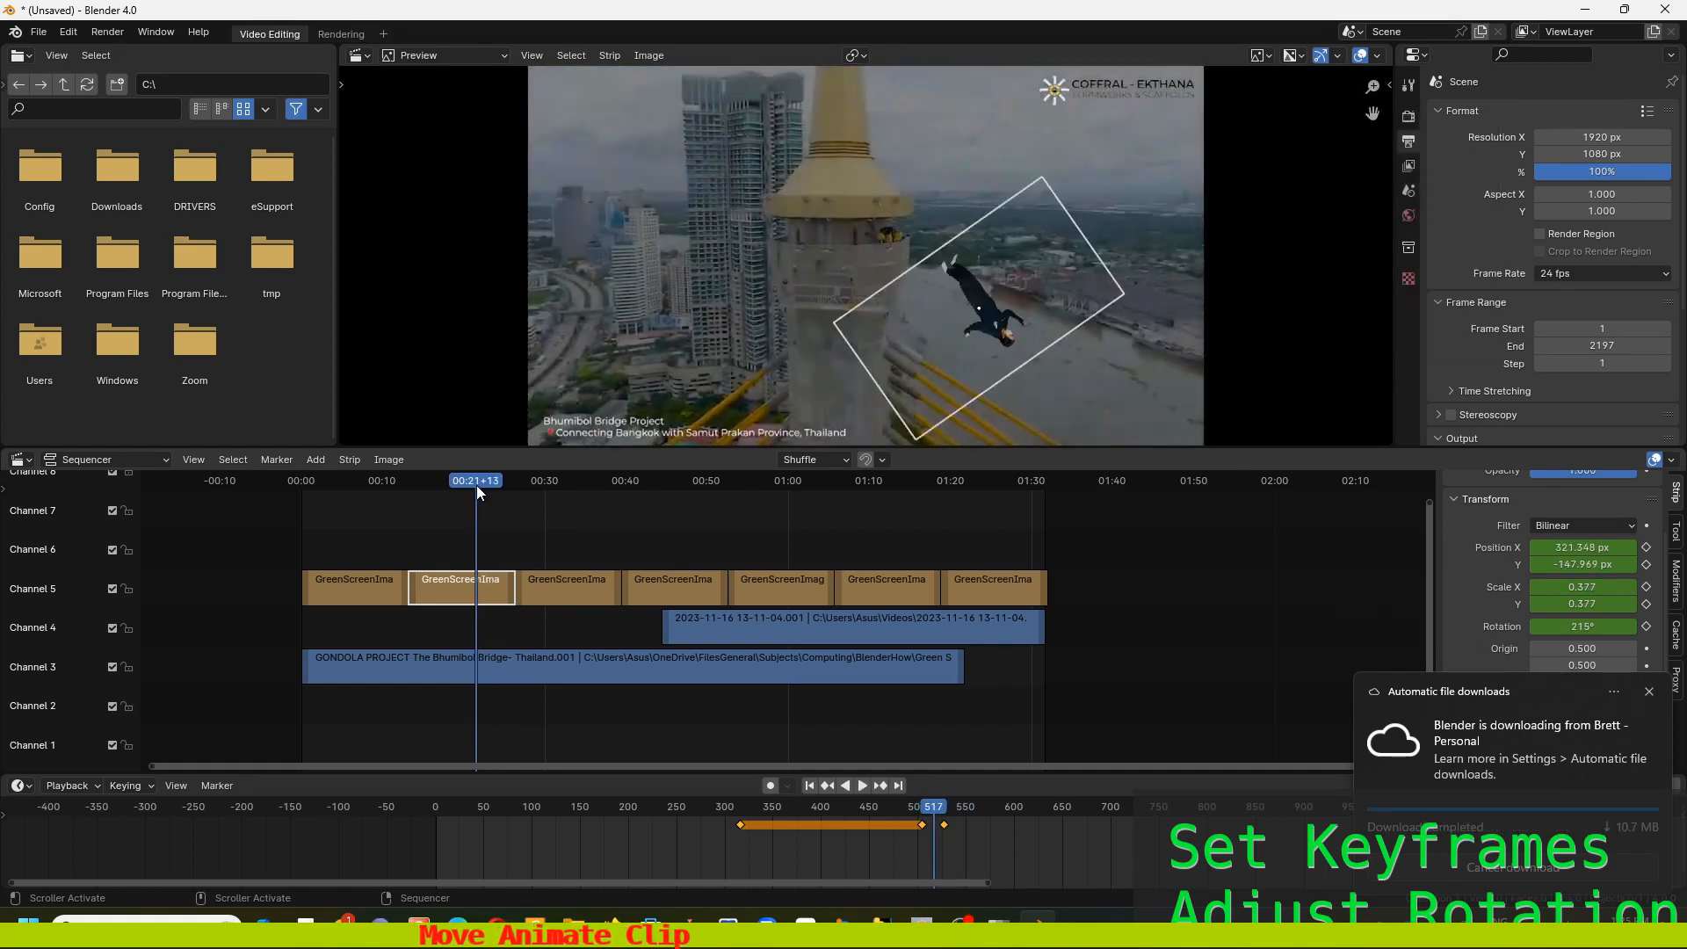
key("Right")
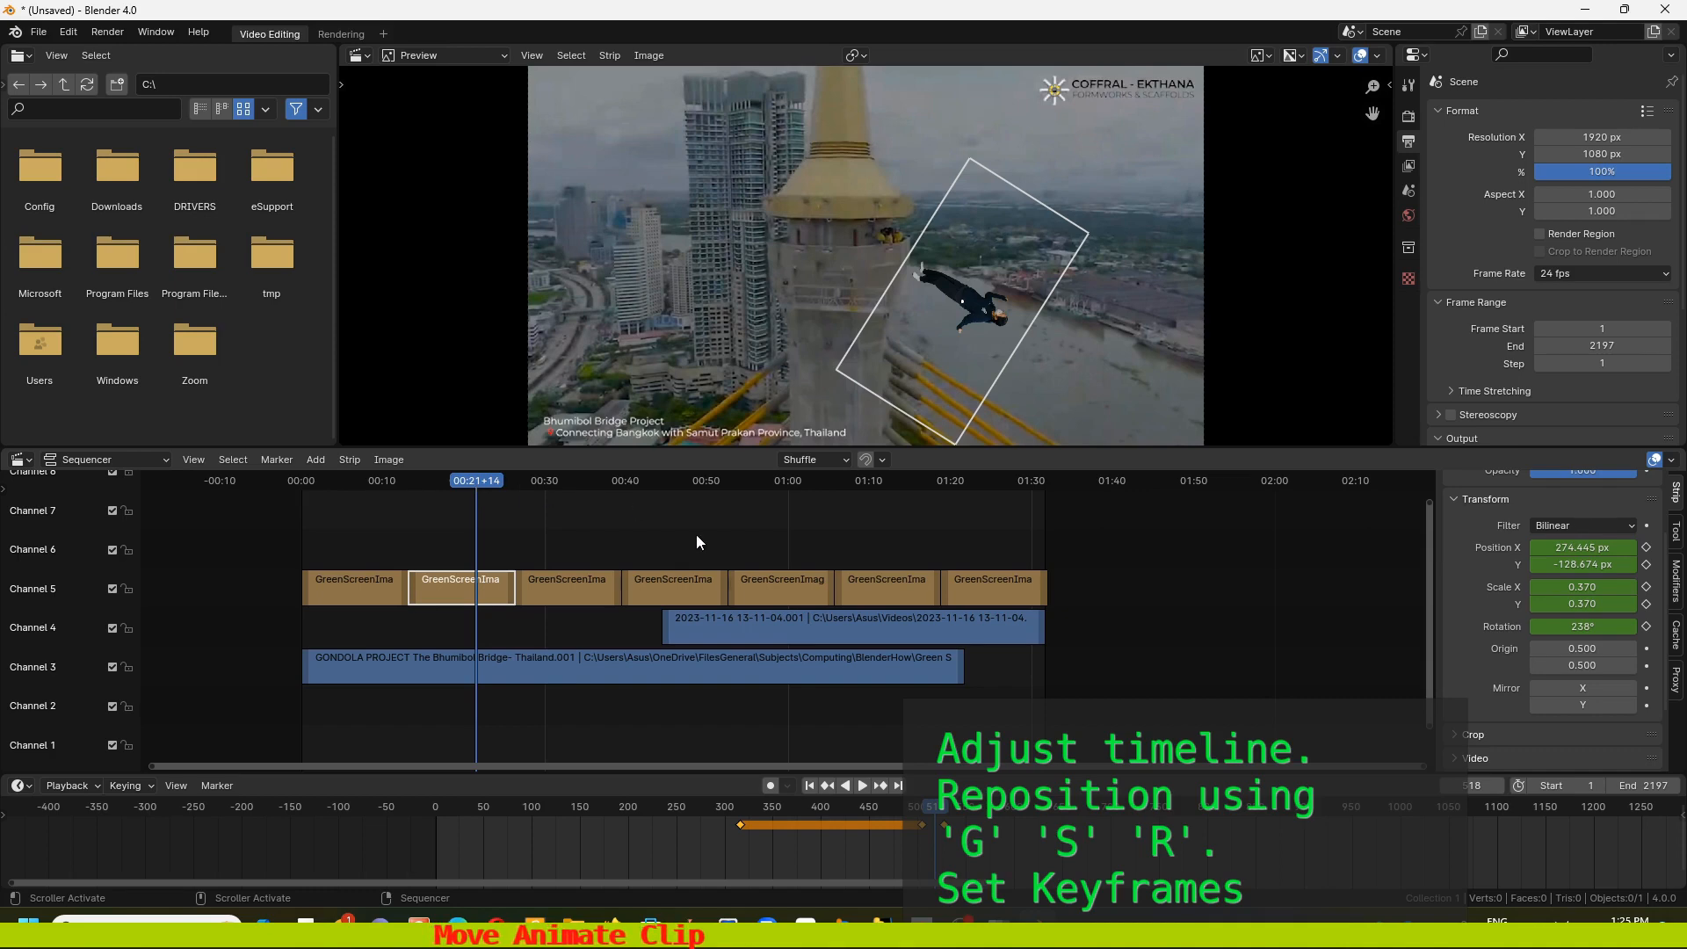
key("Right")
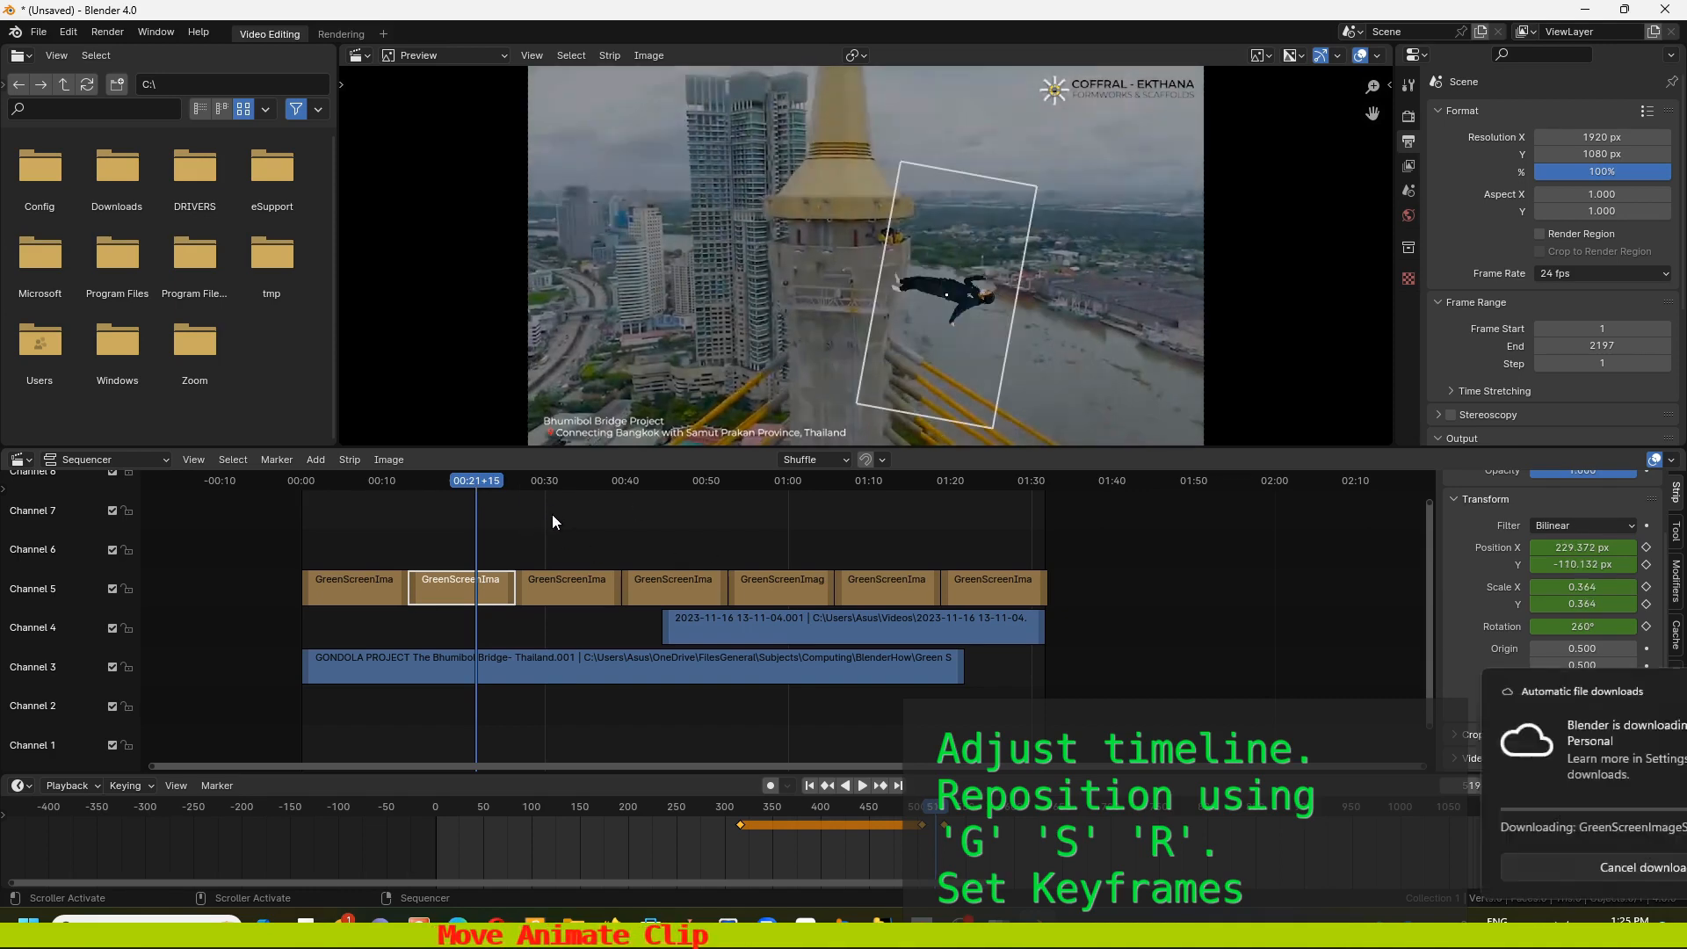
key("space")
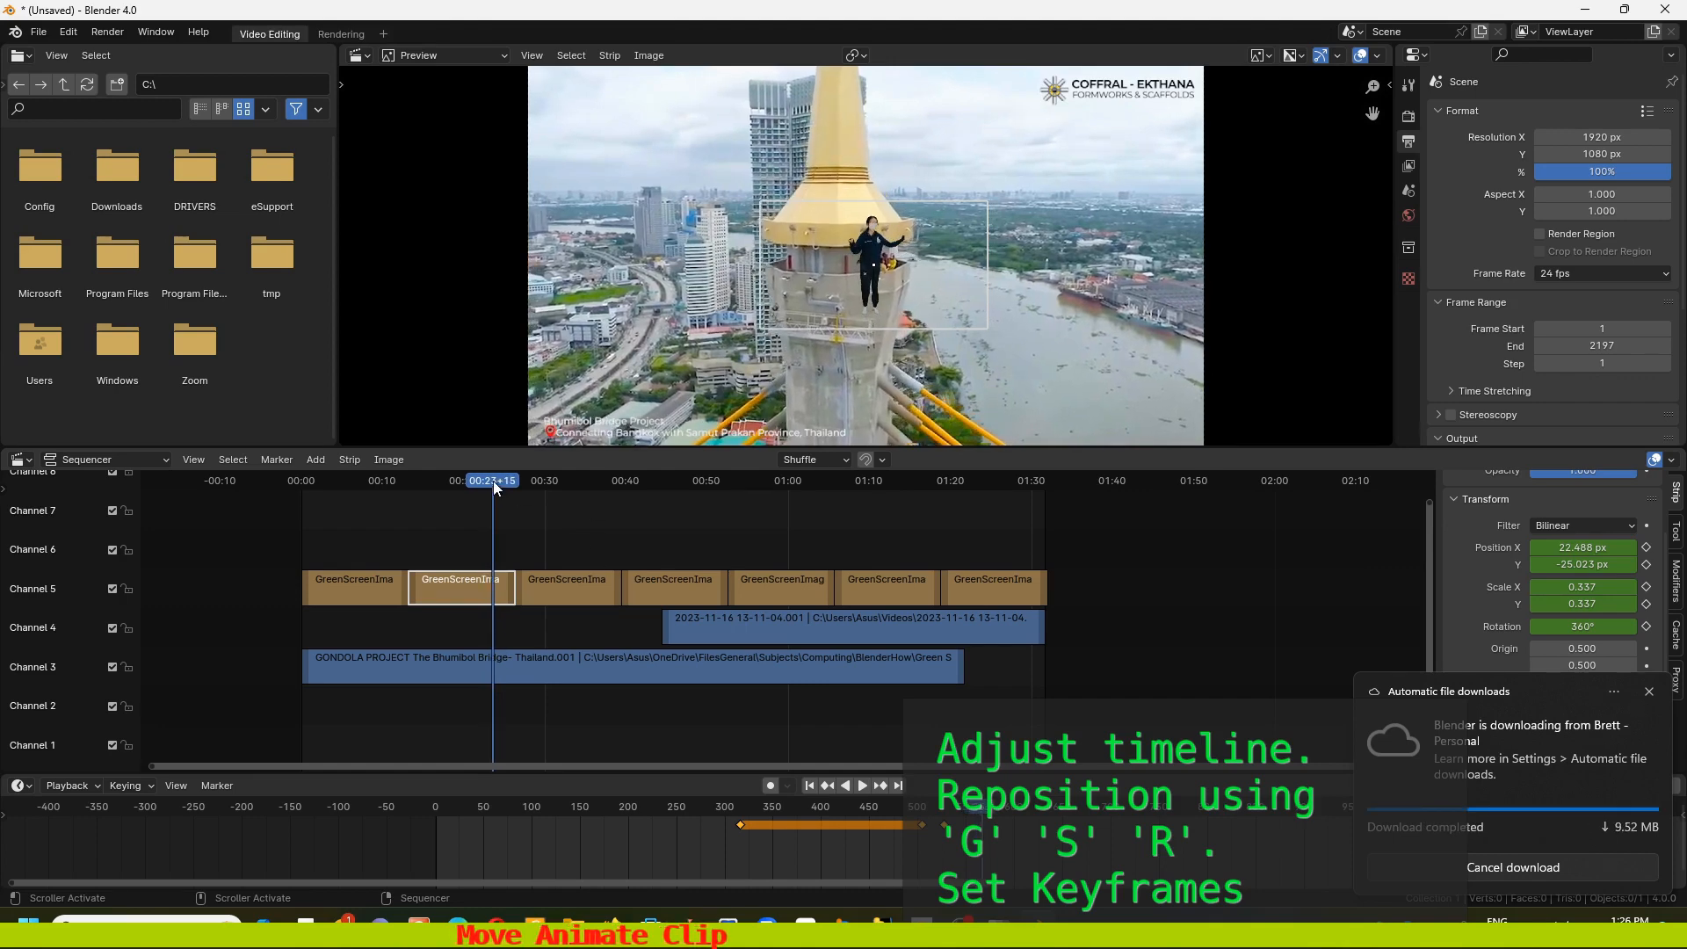
At 00:26+06, reposition the second dancer strip to about X -37, Y -133 px and scale it to about 0.377
mouse_move(493, 482)
left_mouse_down()
mouse_move(525, 476)
mouse_move(511, 479)
left_mouse_up()
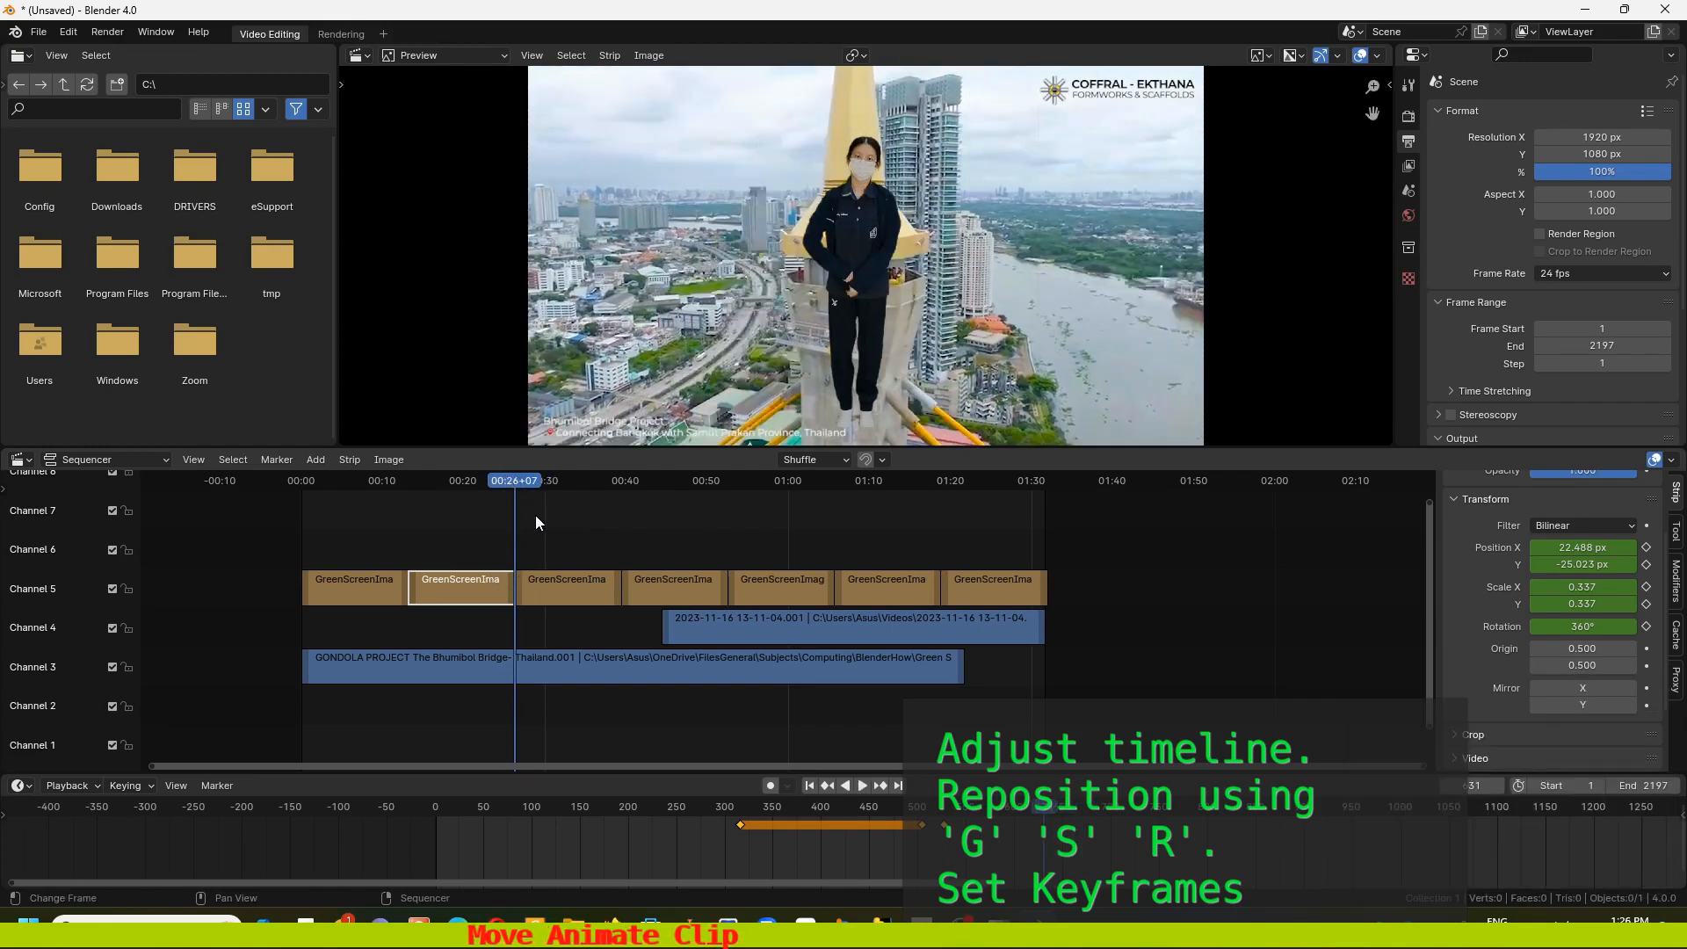
key("Left")
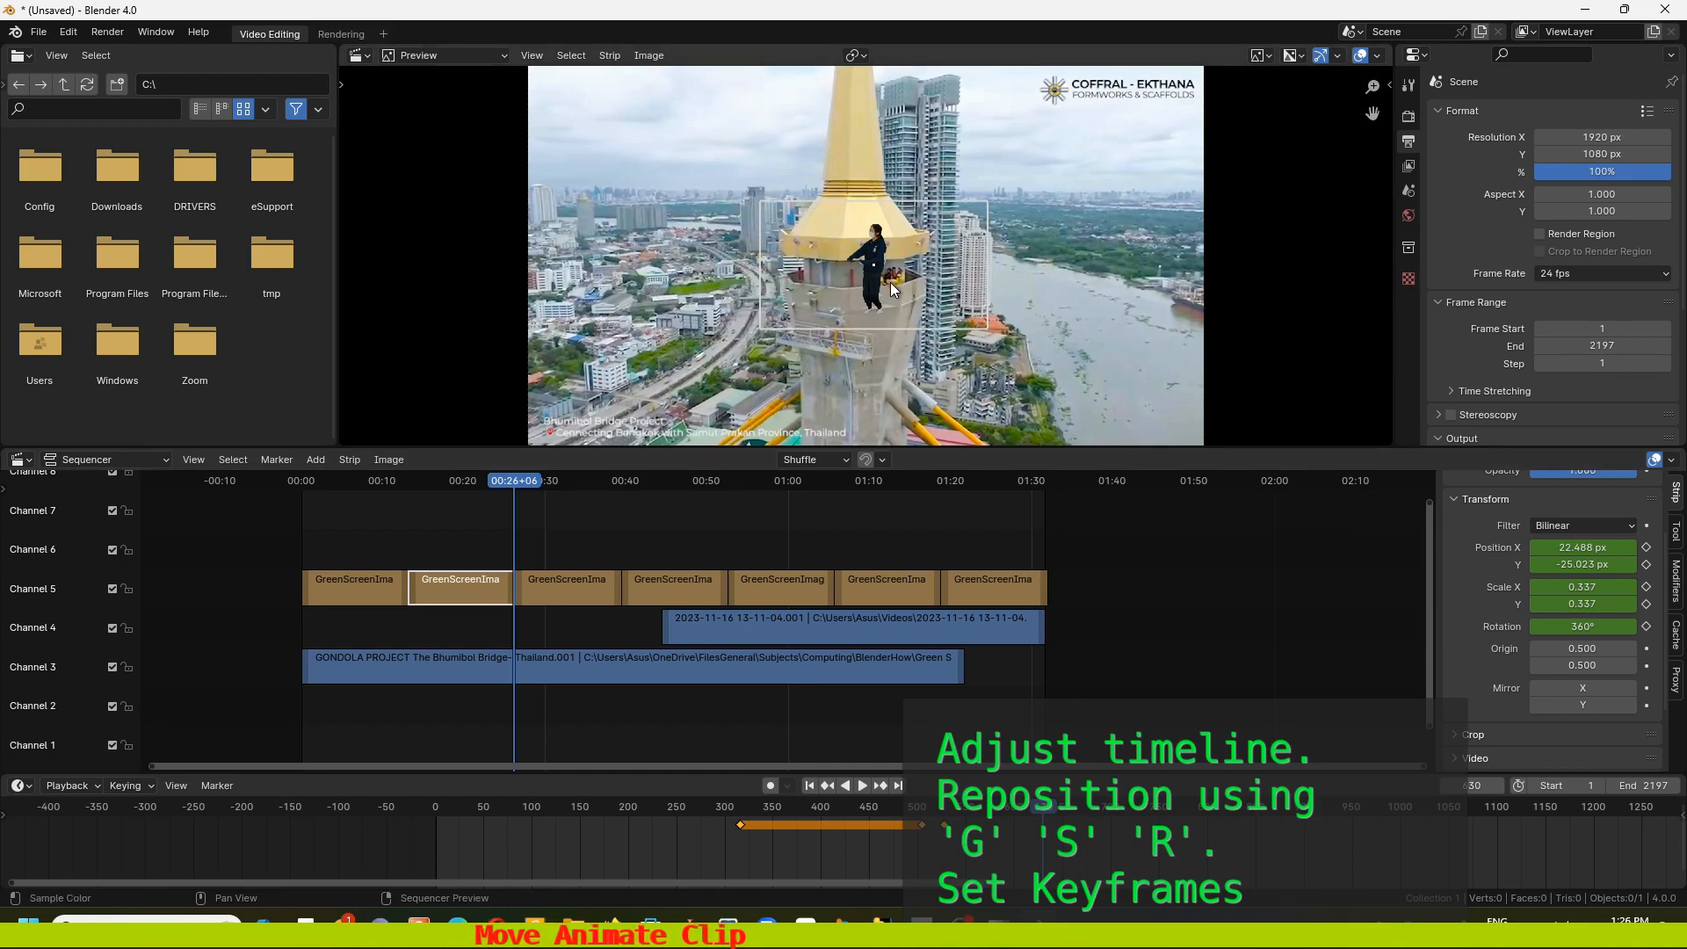
key("g")
left_click(865, 322)
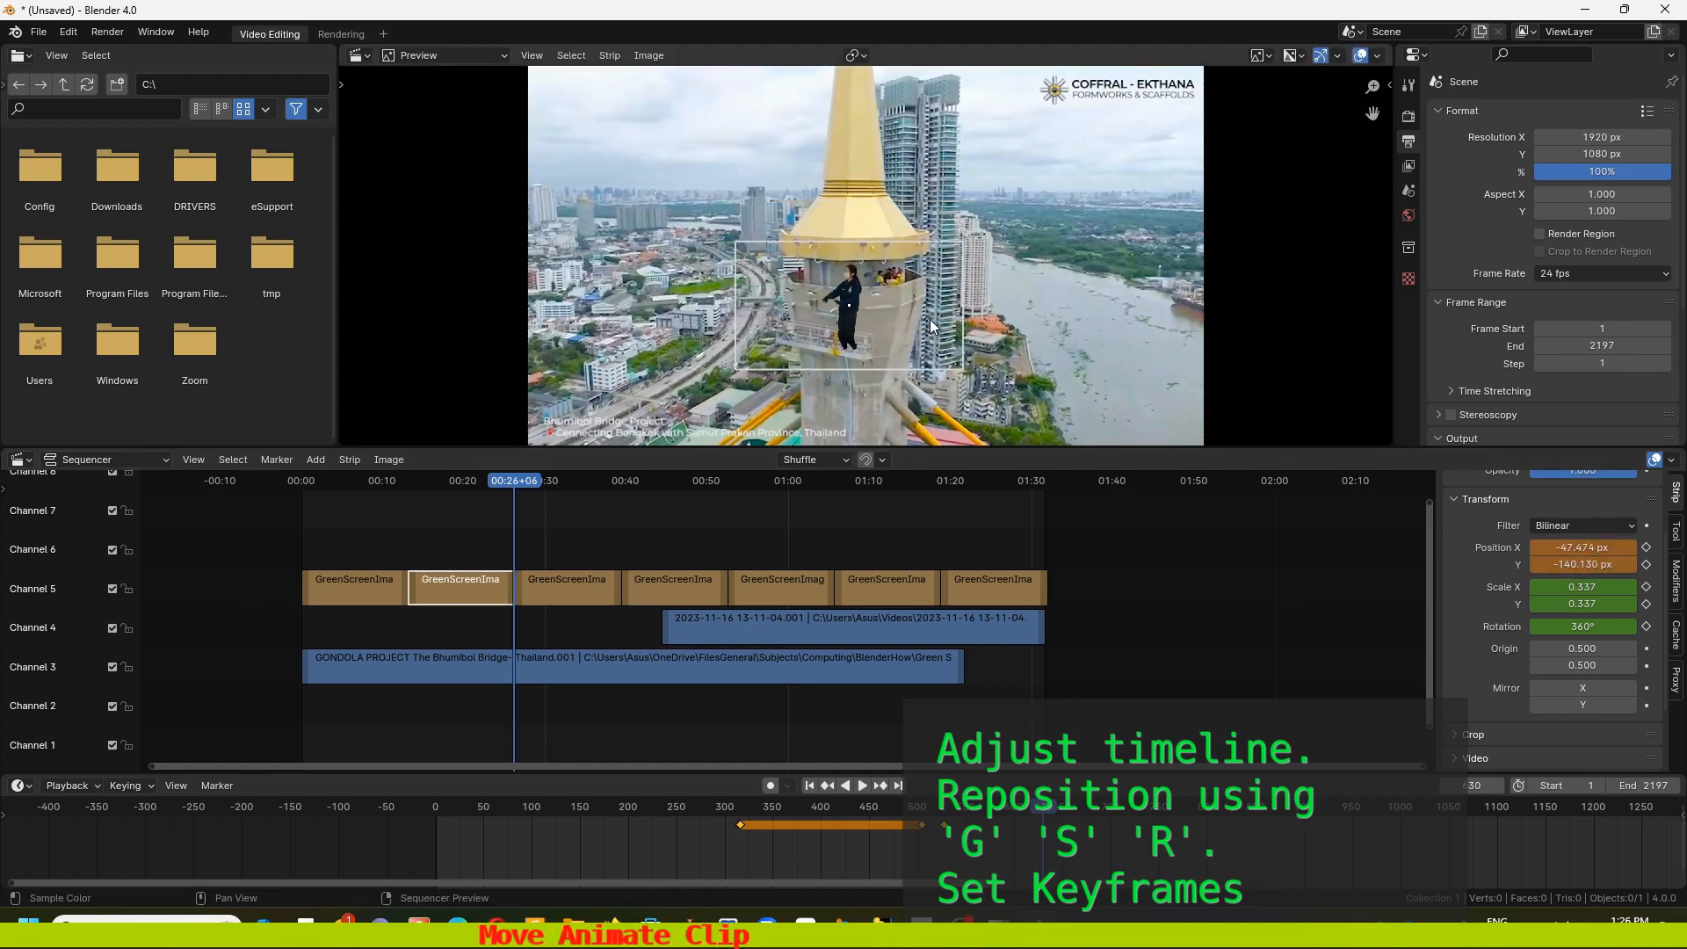
key("s")
left_click(896, 371)
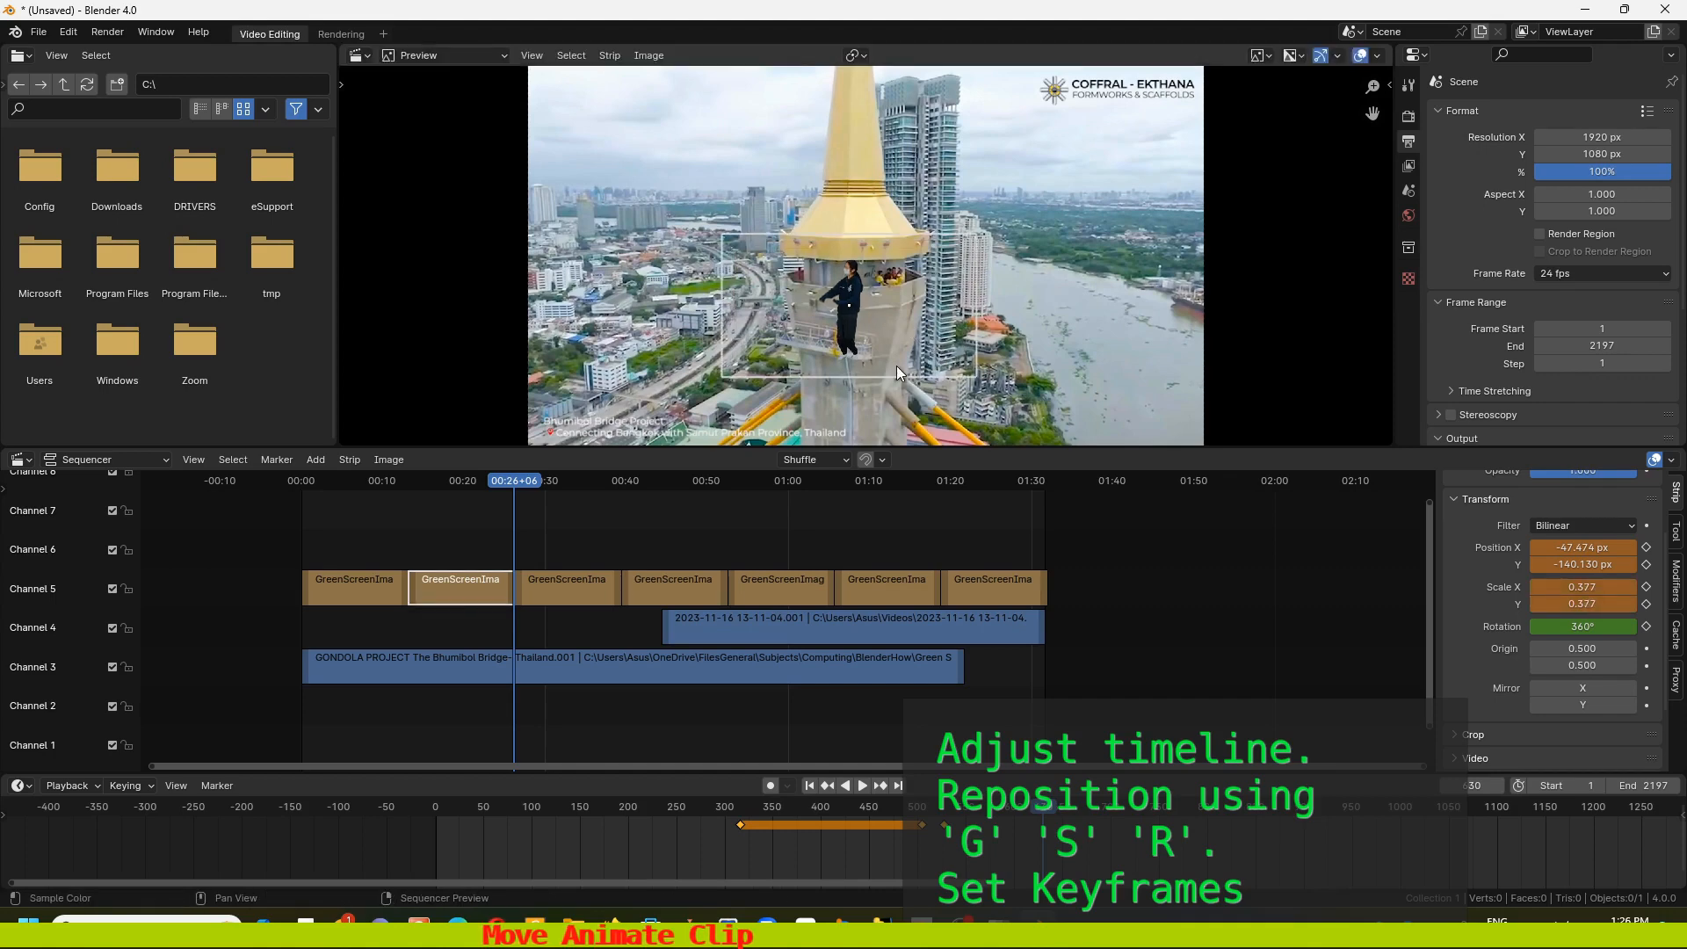
key("g")
left_click(871, 361)
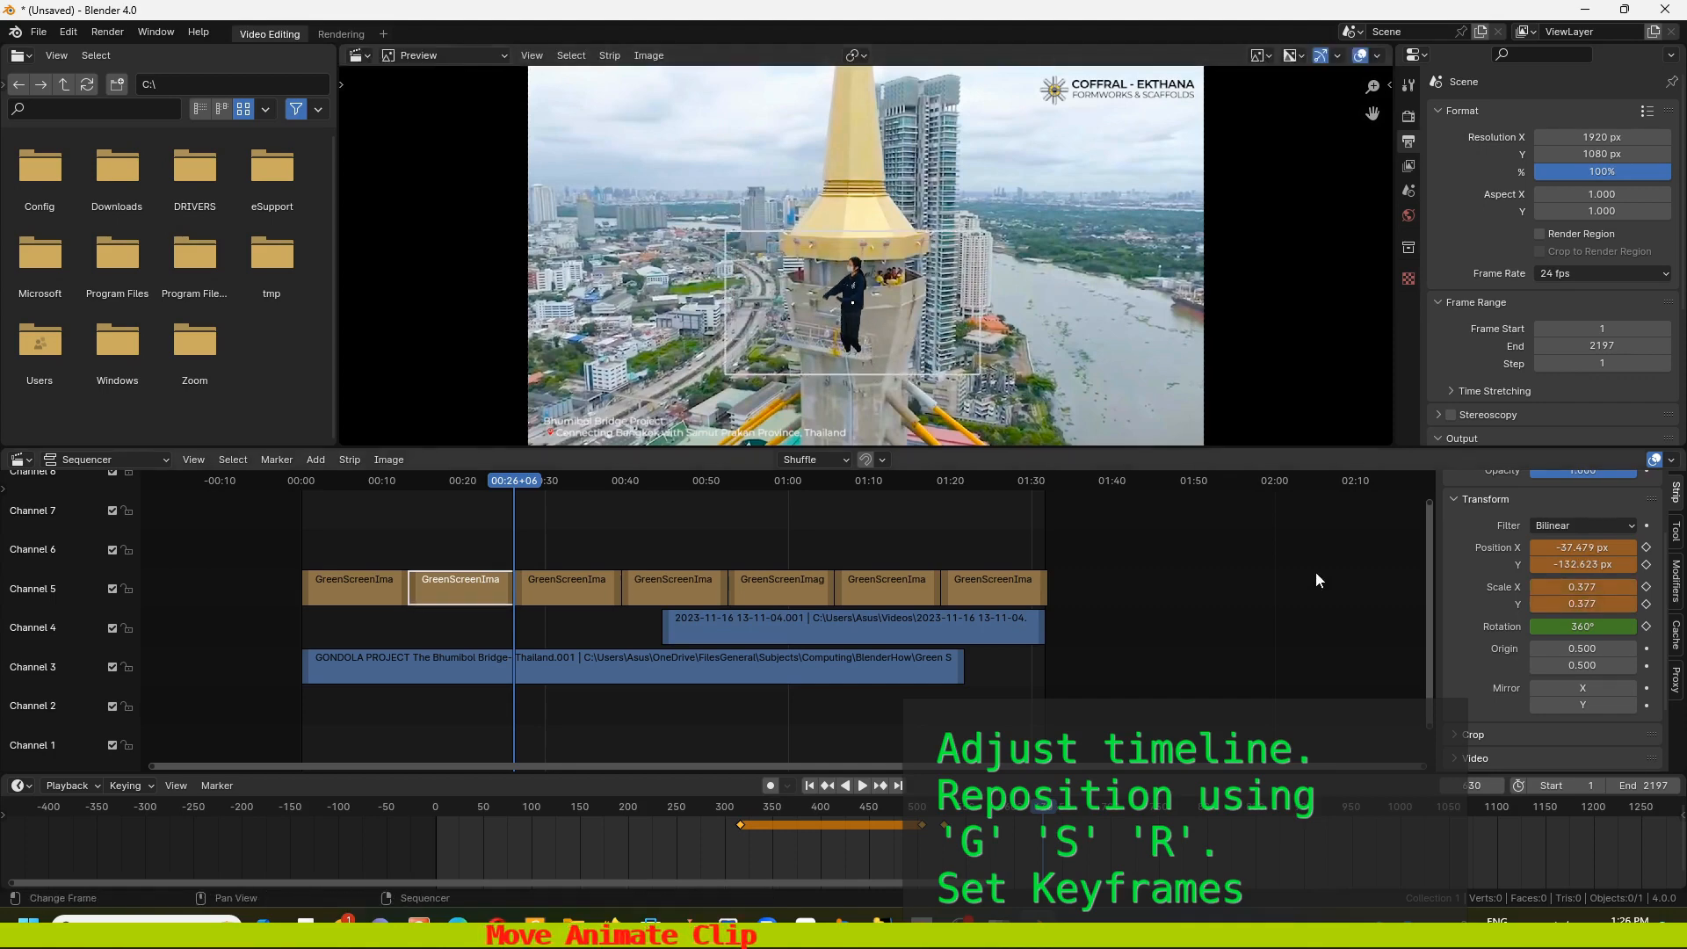
Keyframe the second dancer strip's position, scale and rotation at 00:26+06
left_click(1646, 546)
left_click(1646, 564)
left_click(1646, 586)
left_click(1646, 604)
left_click(1646, 626)
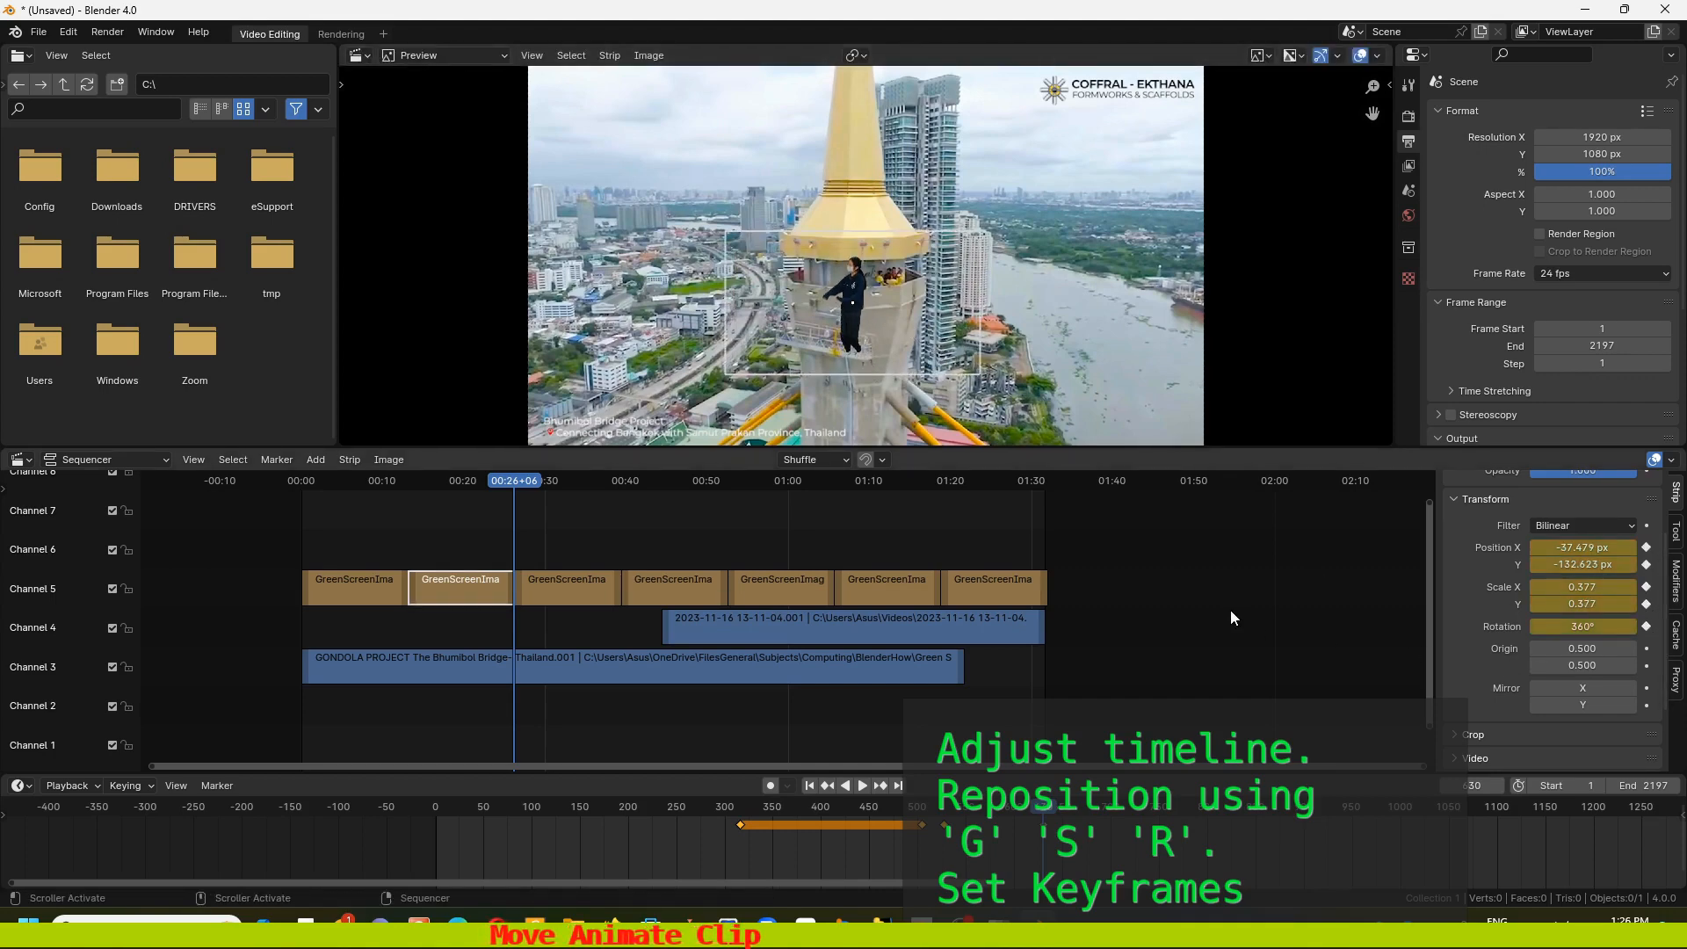
Select the third dancer strip and place the playhead on its first frame, 00:26+07
key("space")
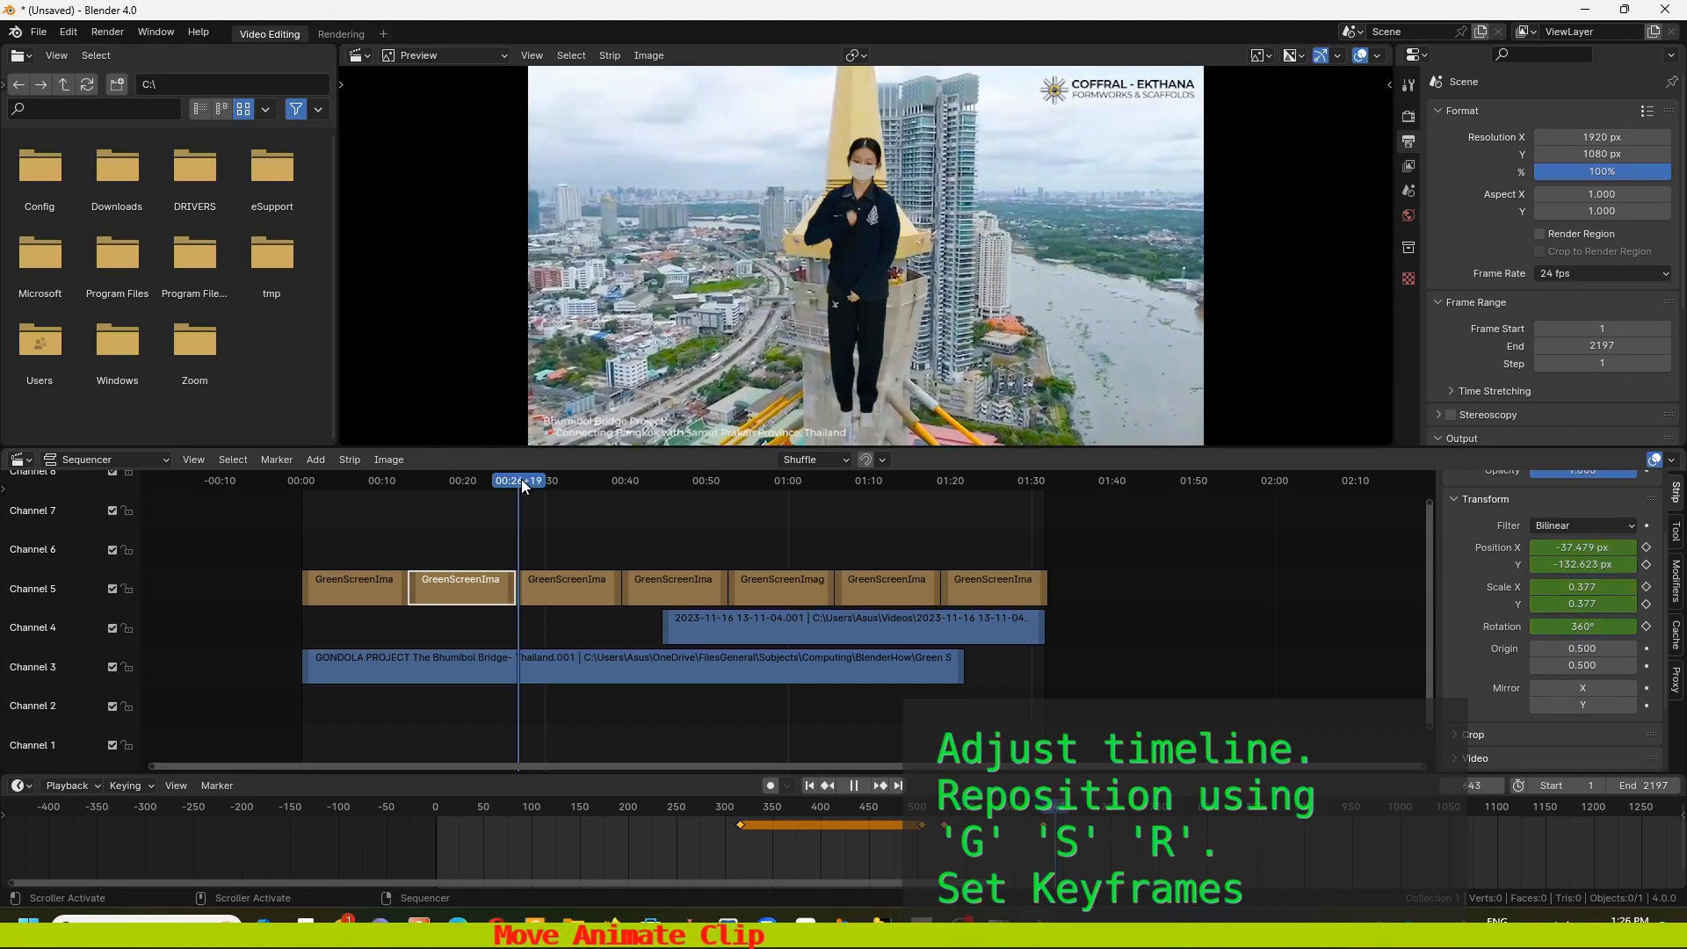
left_click(557, 585)
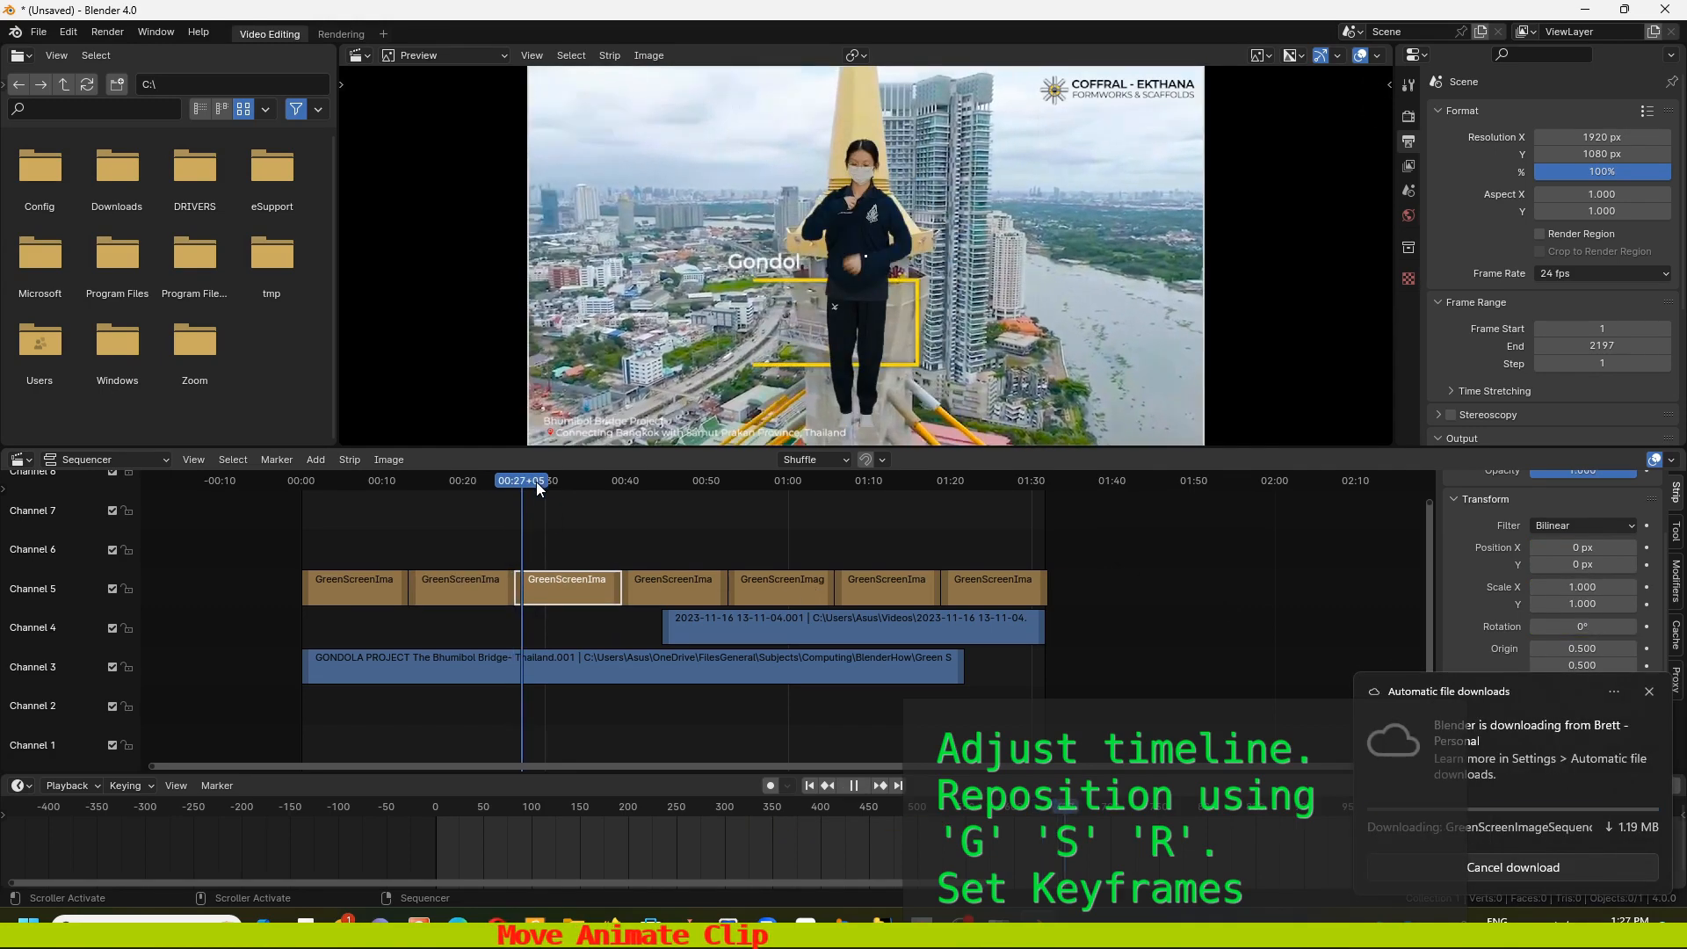
left_click(512, 482)
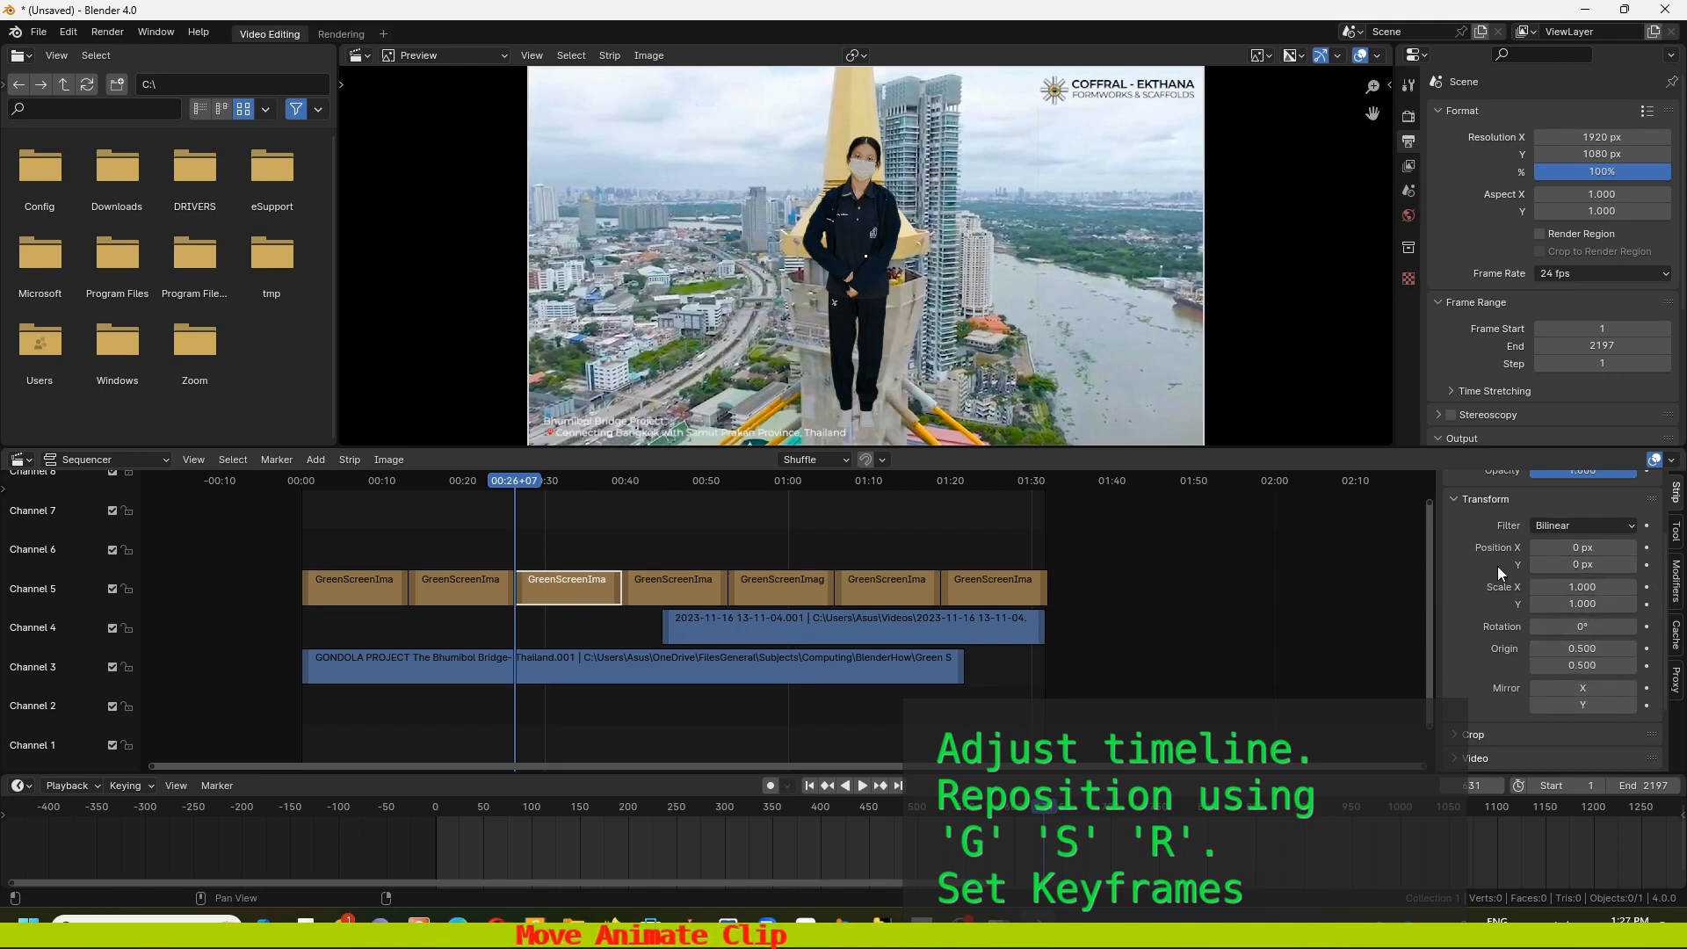
Scale the third dancer strip to about 0.531 and position it over the tower at about X -35, Y -18 px
key("g")
left_click(891, 295)
key("s")
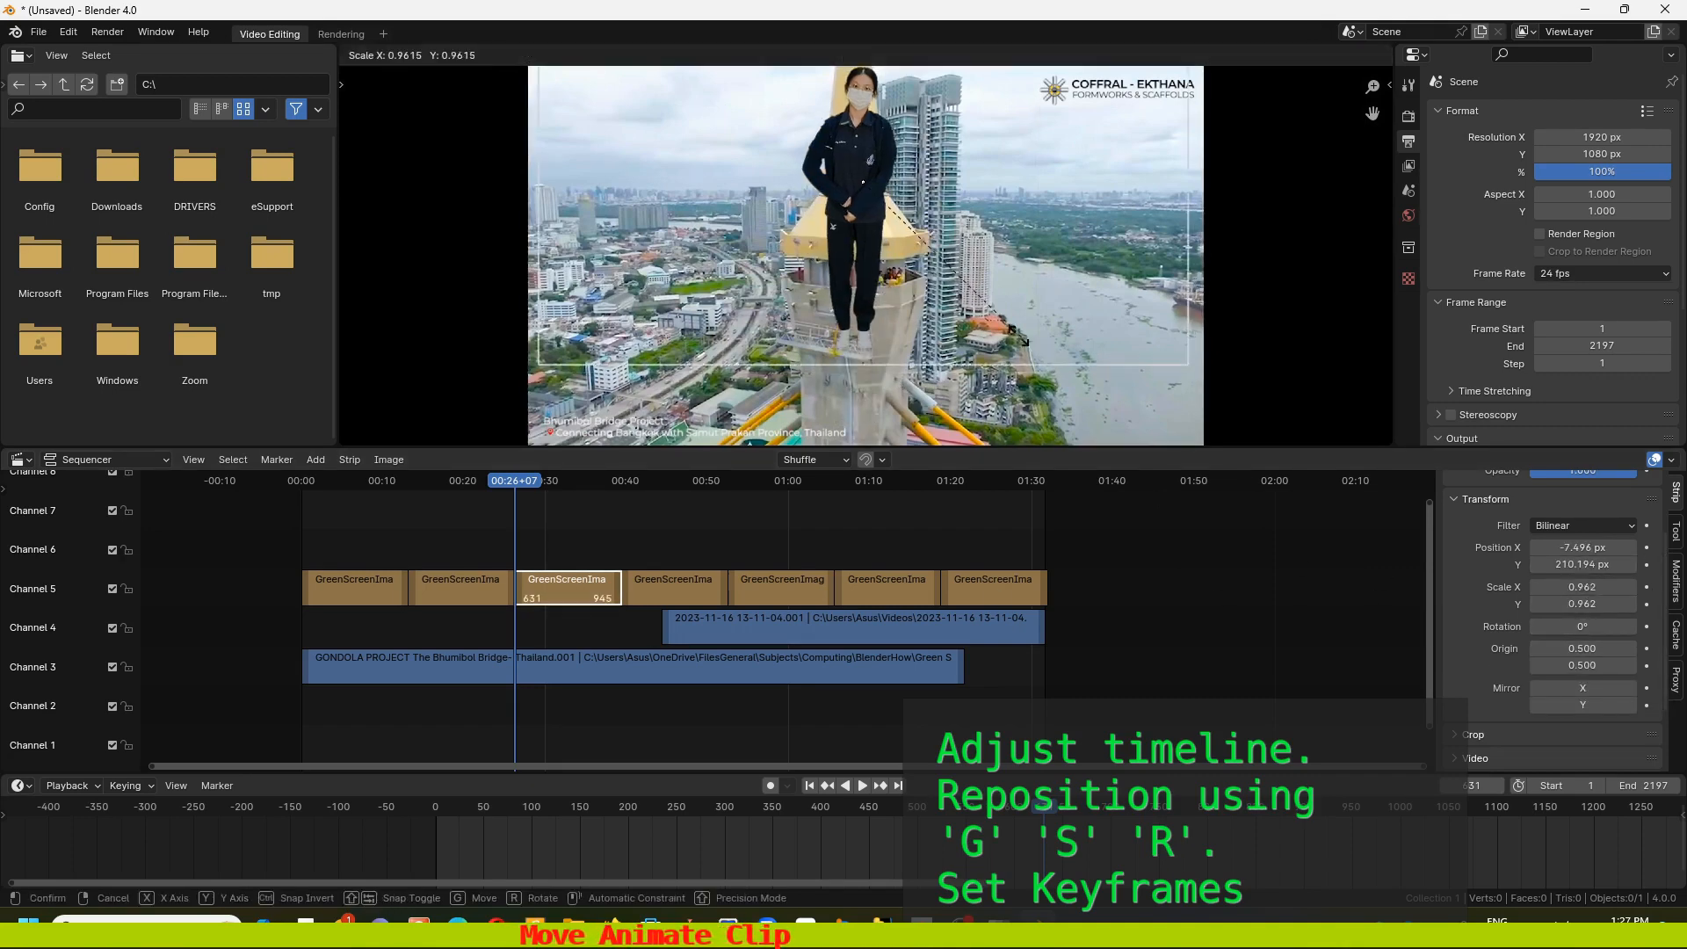
left_click(937, 292)
key("g")
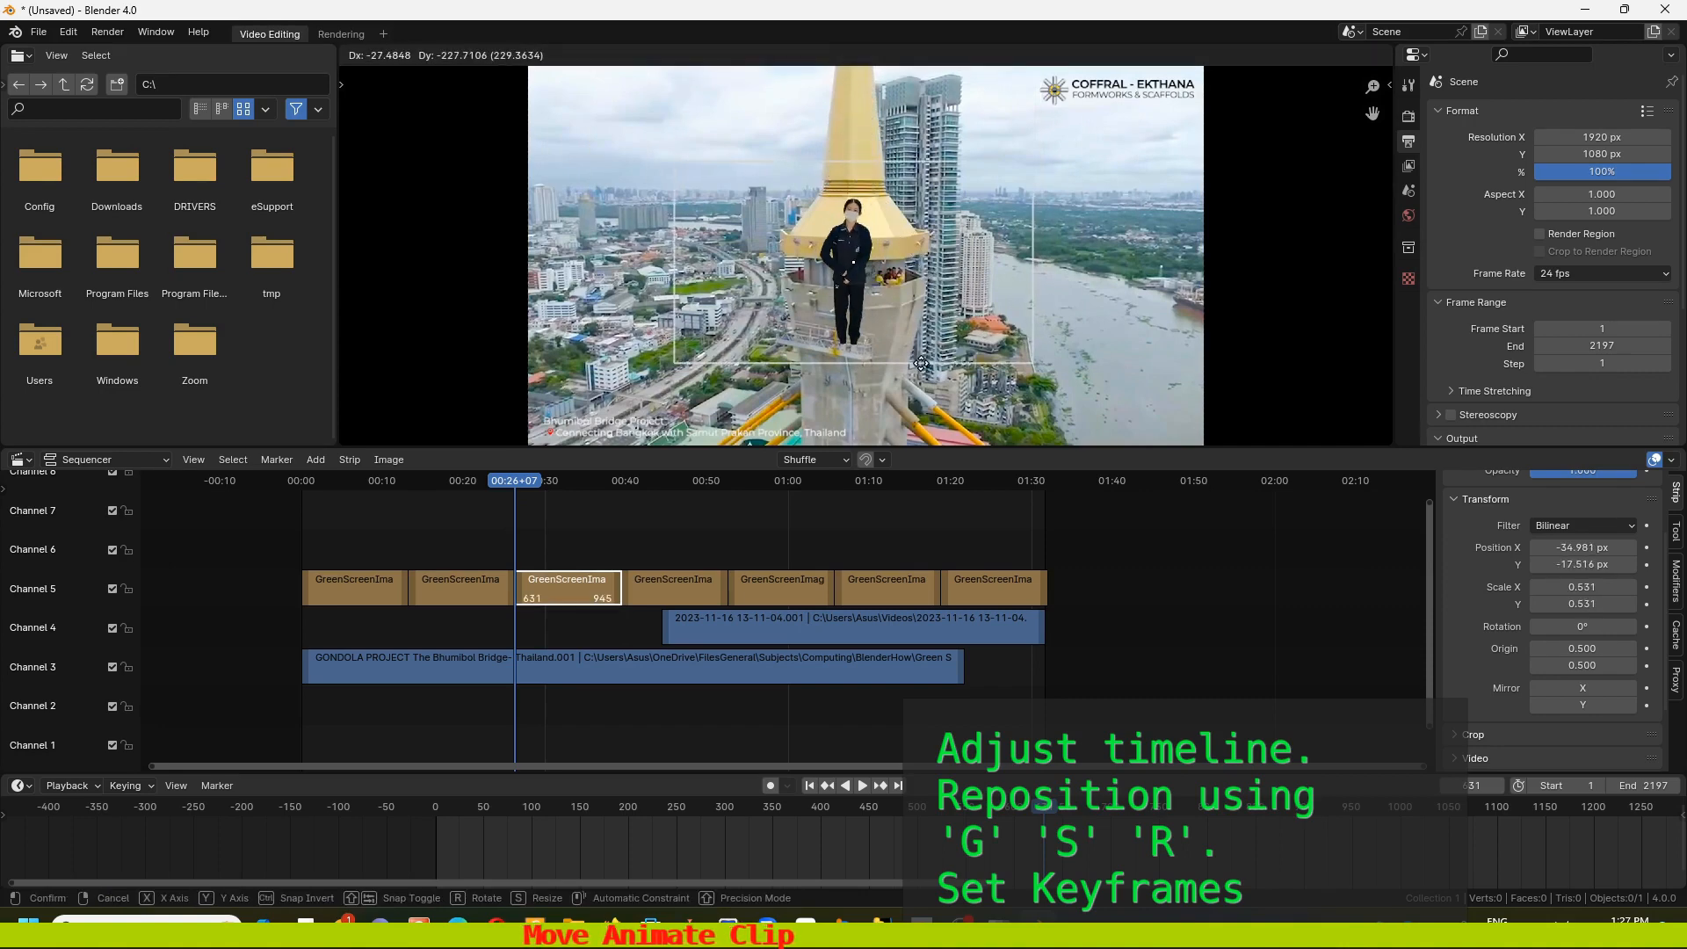
left_click(920, 366)
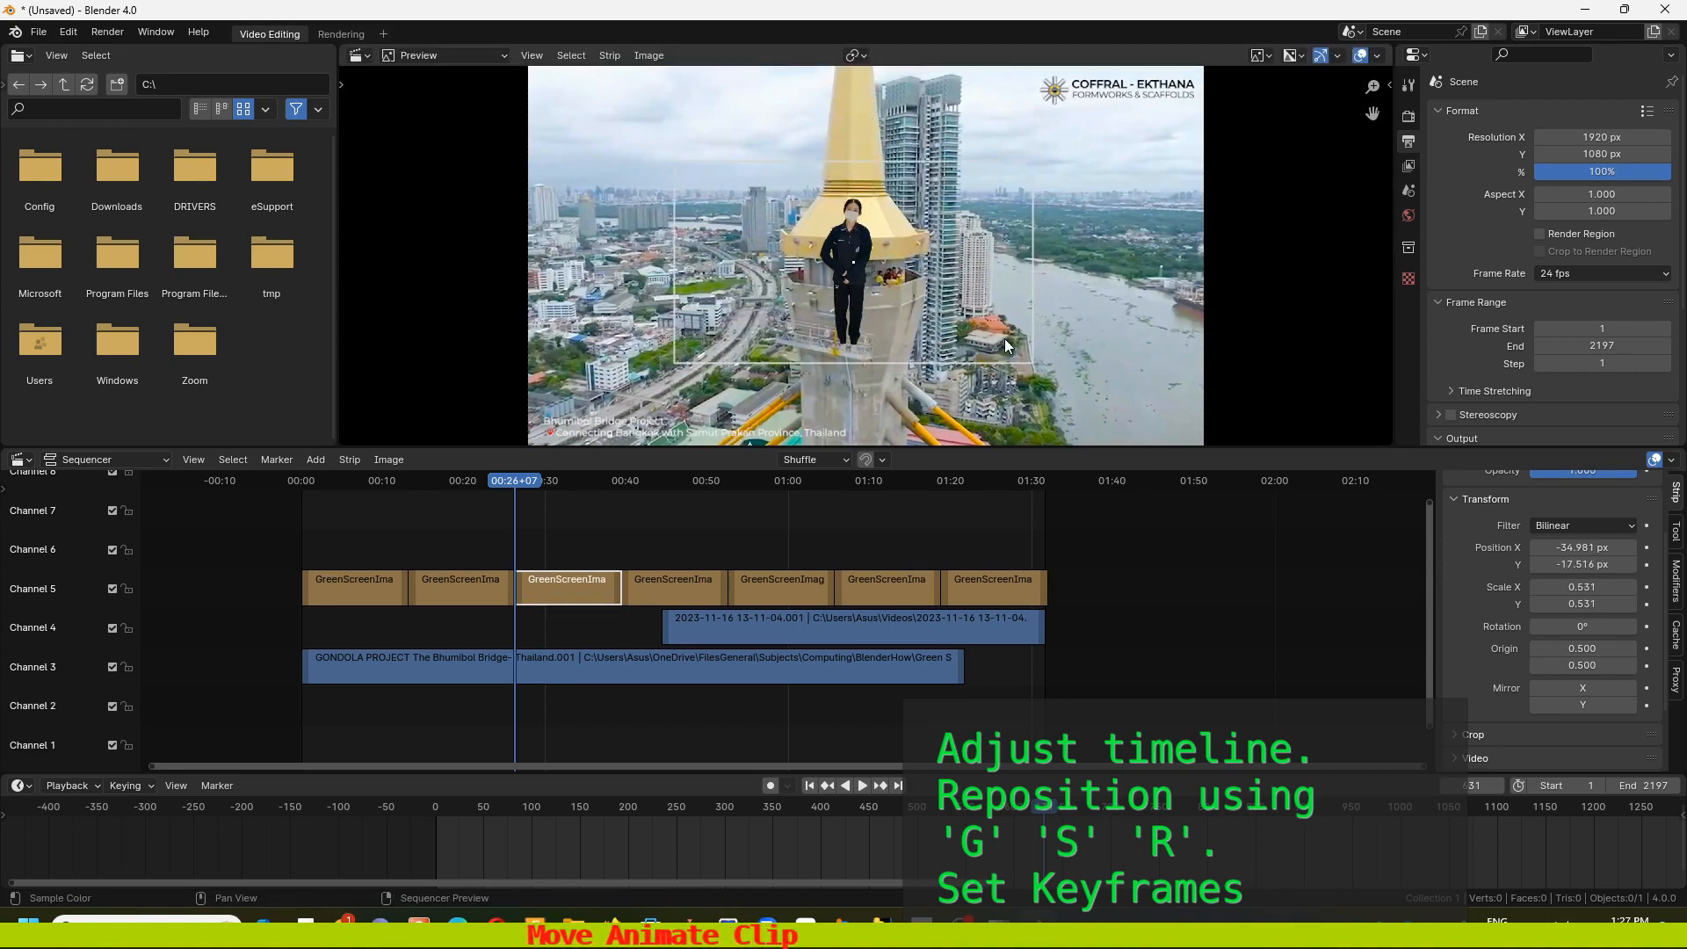
Keyframe the third dancer strip's position, scale and rotation at 00:26+07
left_click(1648, 548)
left_click(1647, 564)
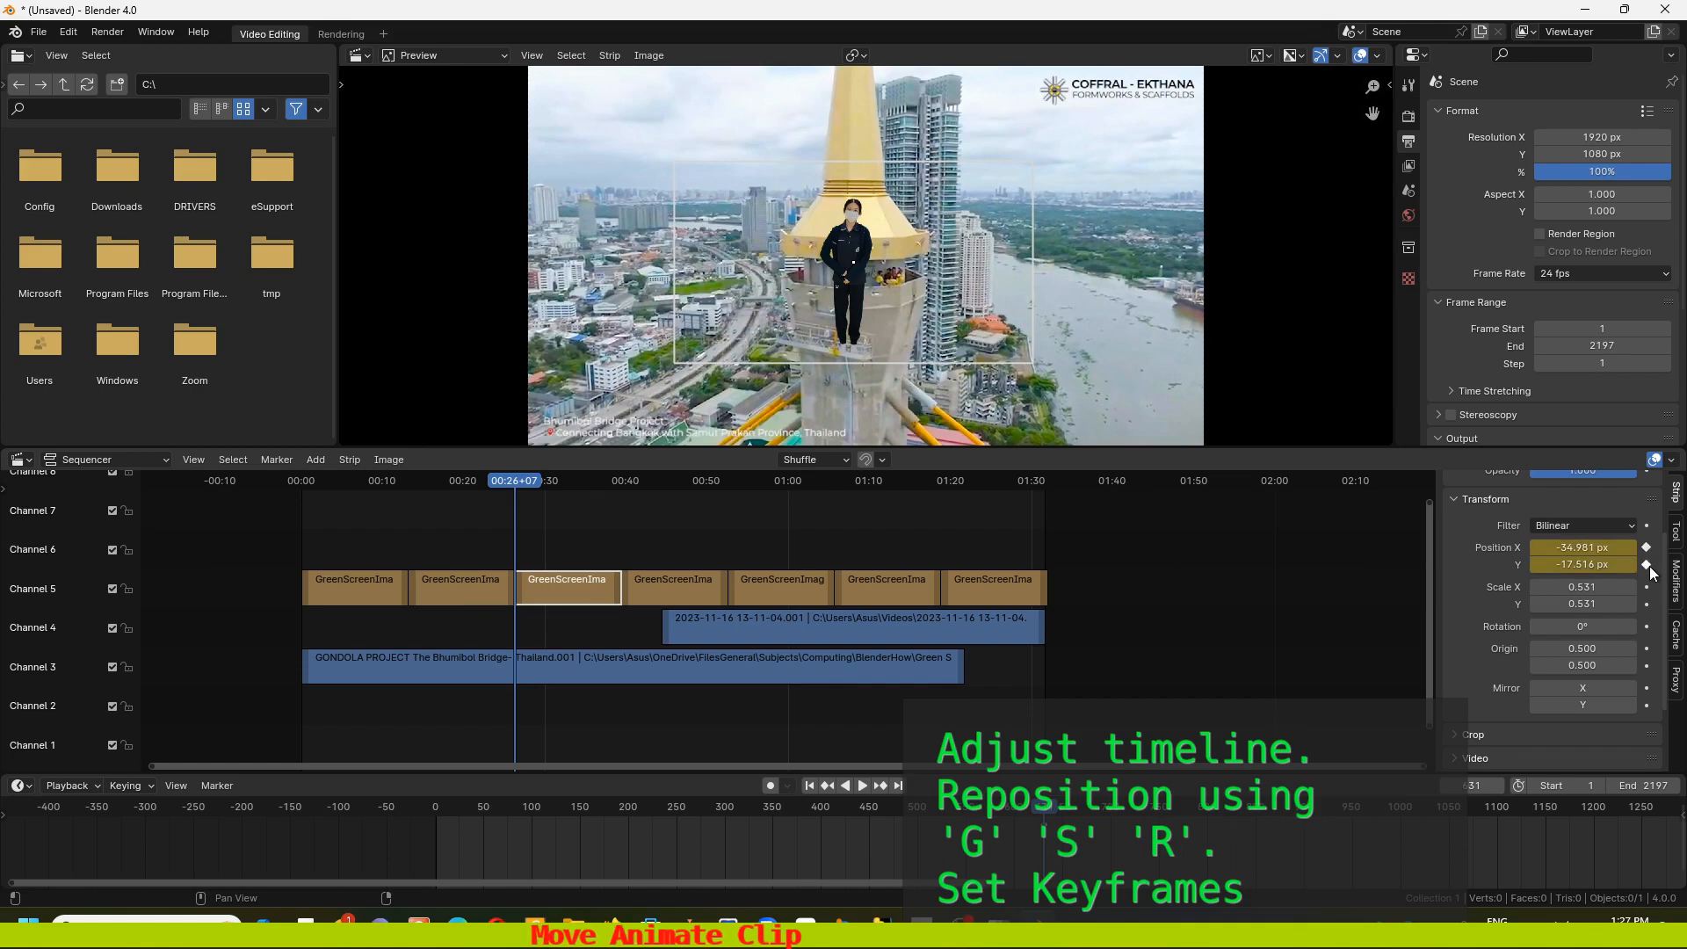
left_click(1648, 586)
left_click(1647, 604)
left_click(1648, 626)
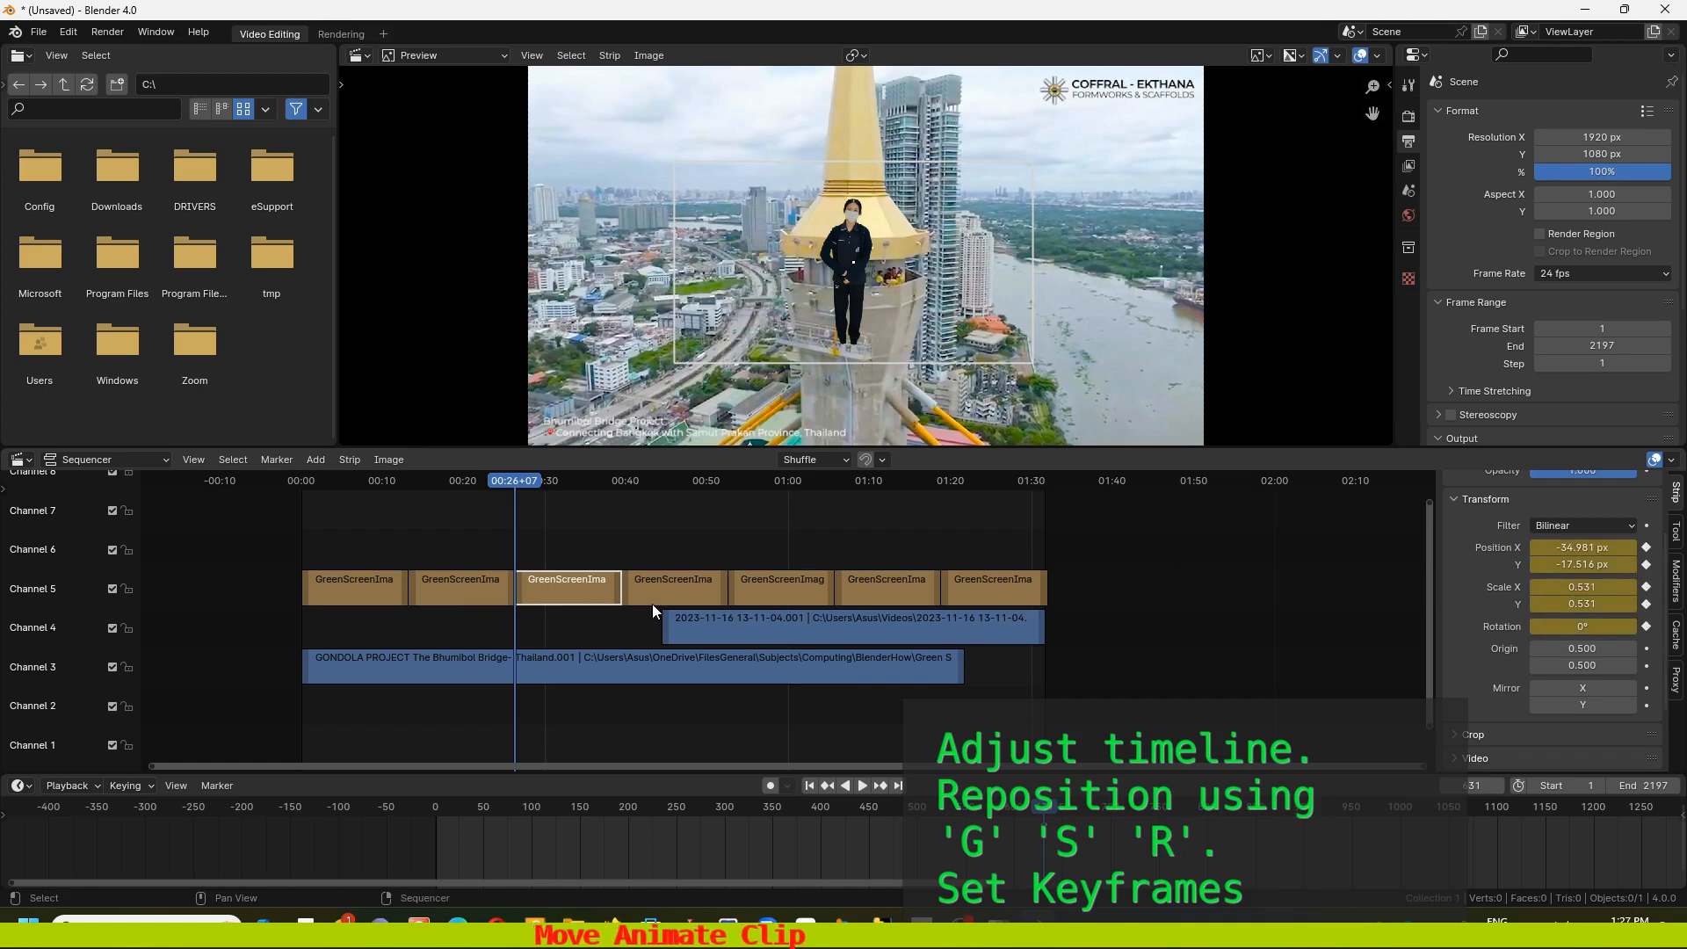
Play forward to 00:35+13 and move the third dancer strip to about X -137, Y -33 px beside the tower
key("space")
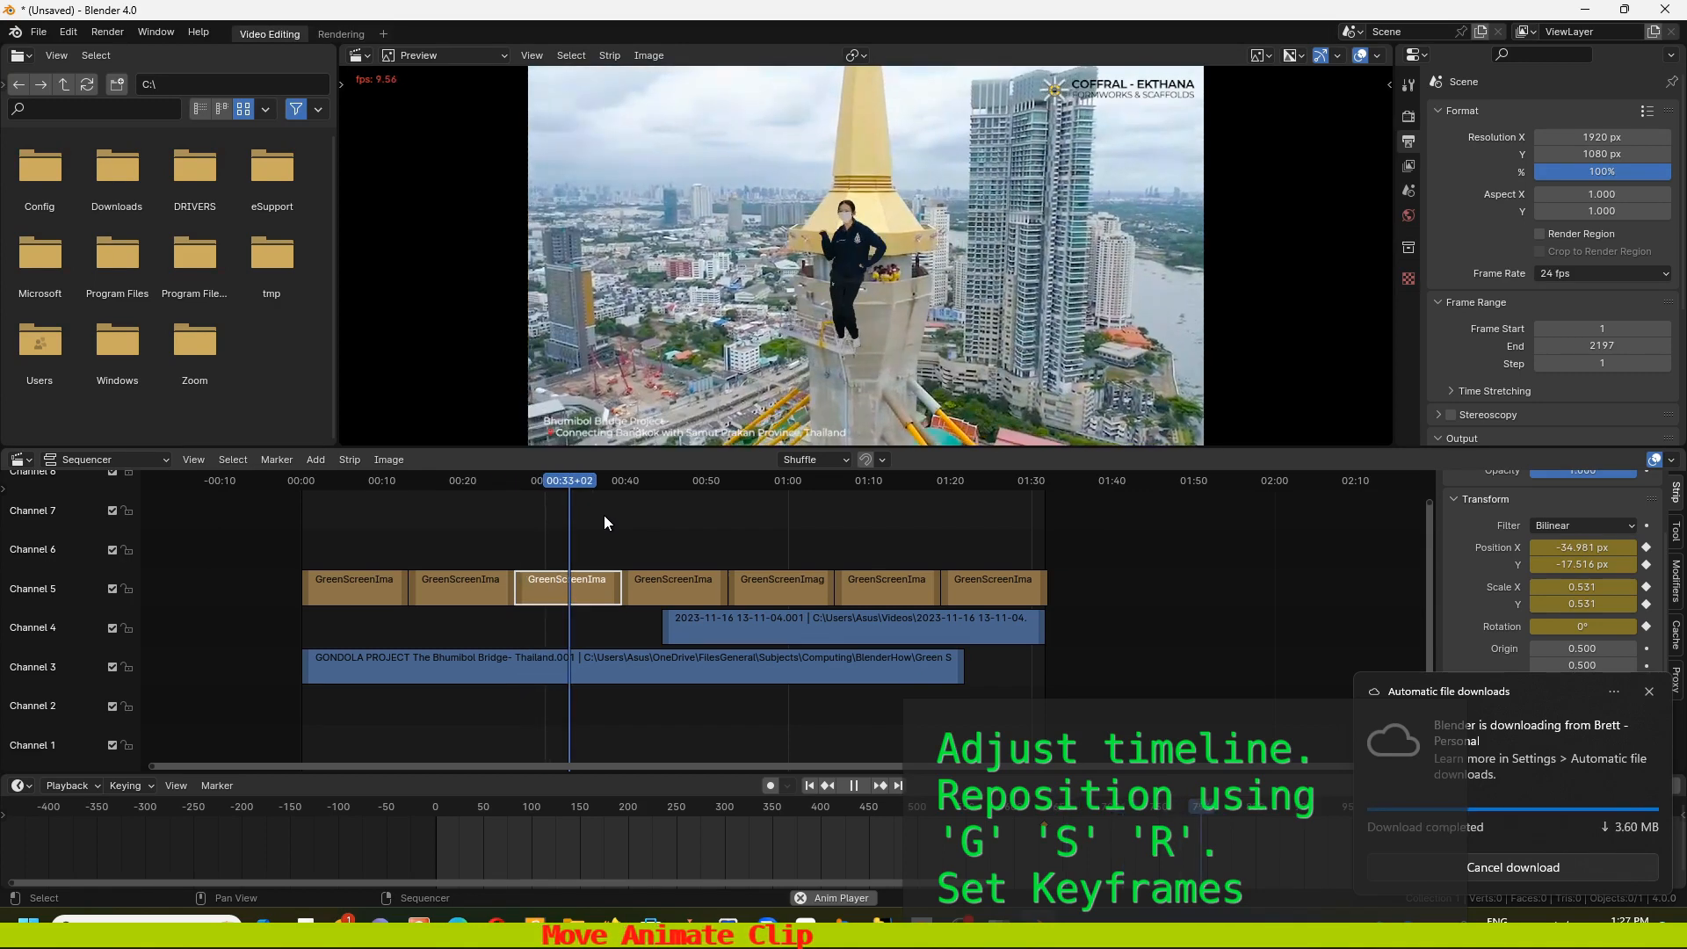
key("space")
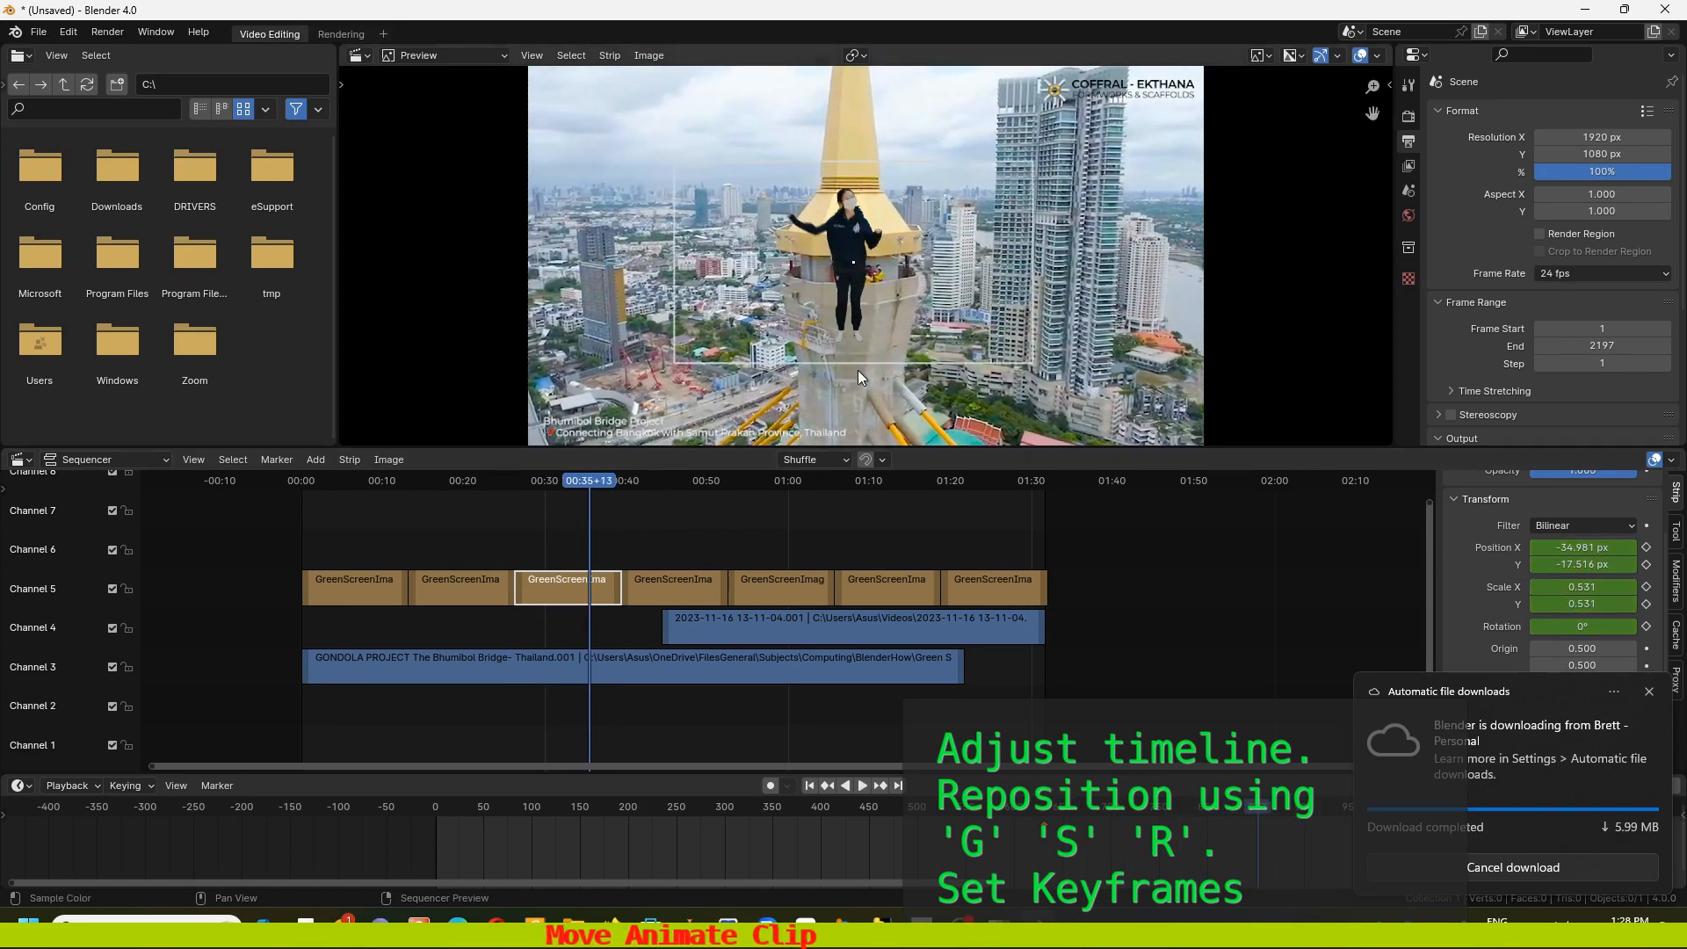
key("g")
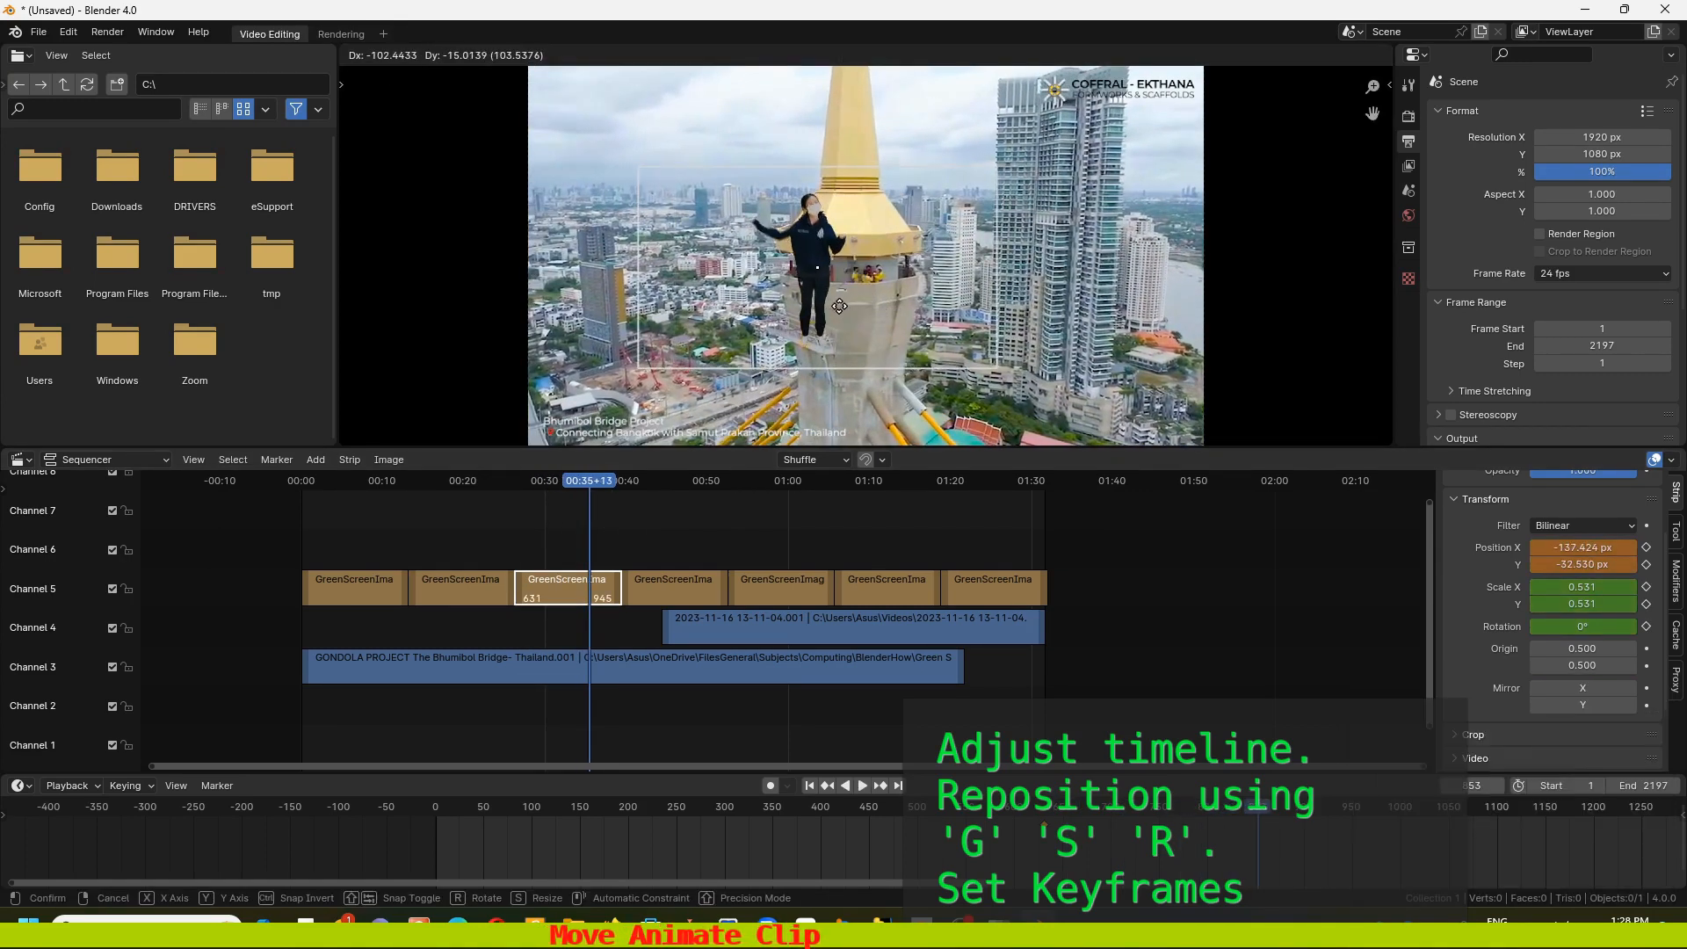
left_click(840, 306)
Keyframe the third dancer strip's position, scale and rotation at 00:35+13
left_click(1647, 546)
left_click(1647, 564)
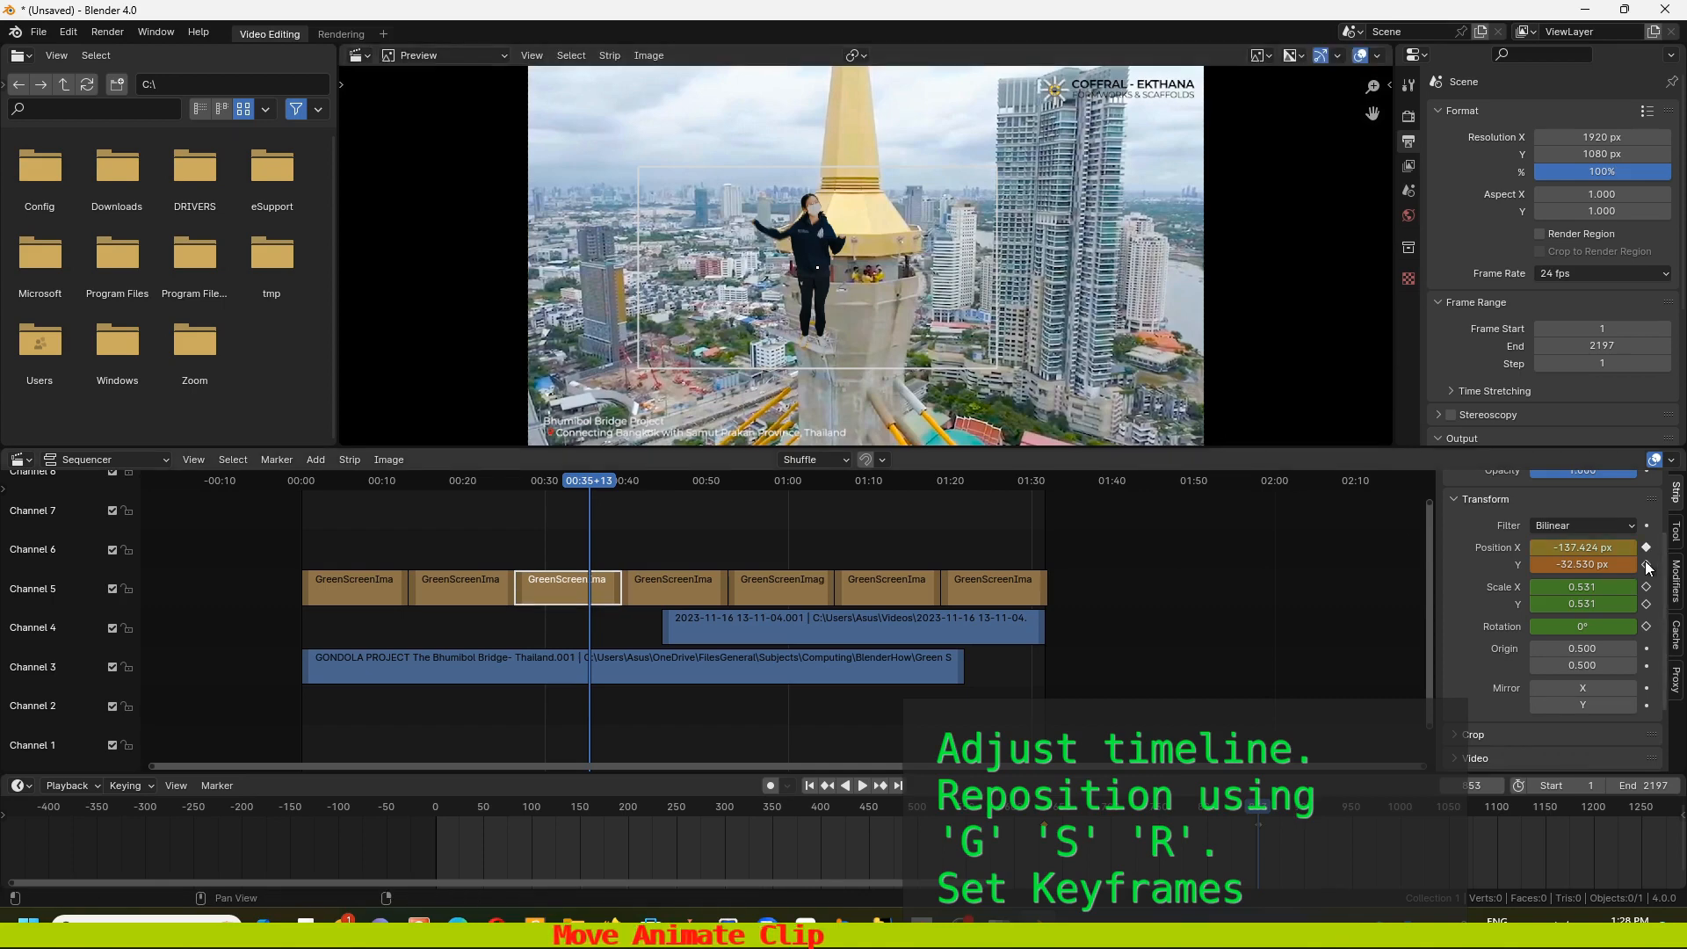
left_click(1647, 586)
left_click(1646, 604)
left_click(1647, 625)
Play past the end of the third dancer strip, and return frame by frame to 00:35+12, before the bridge shot changes
key("space")
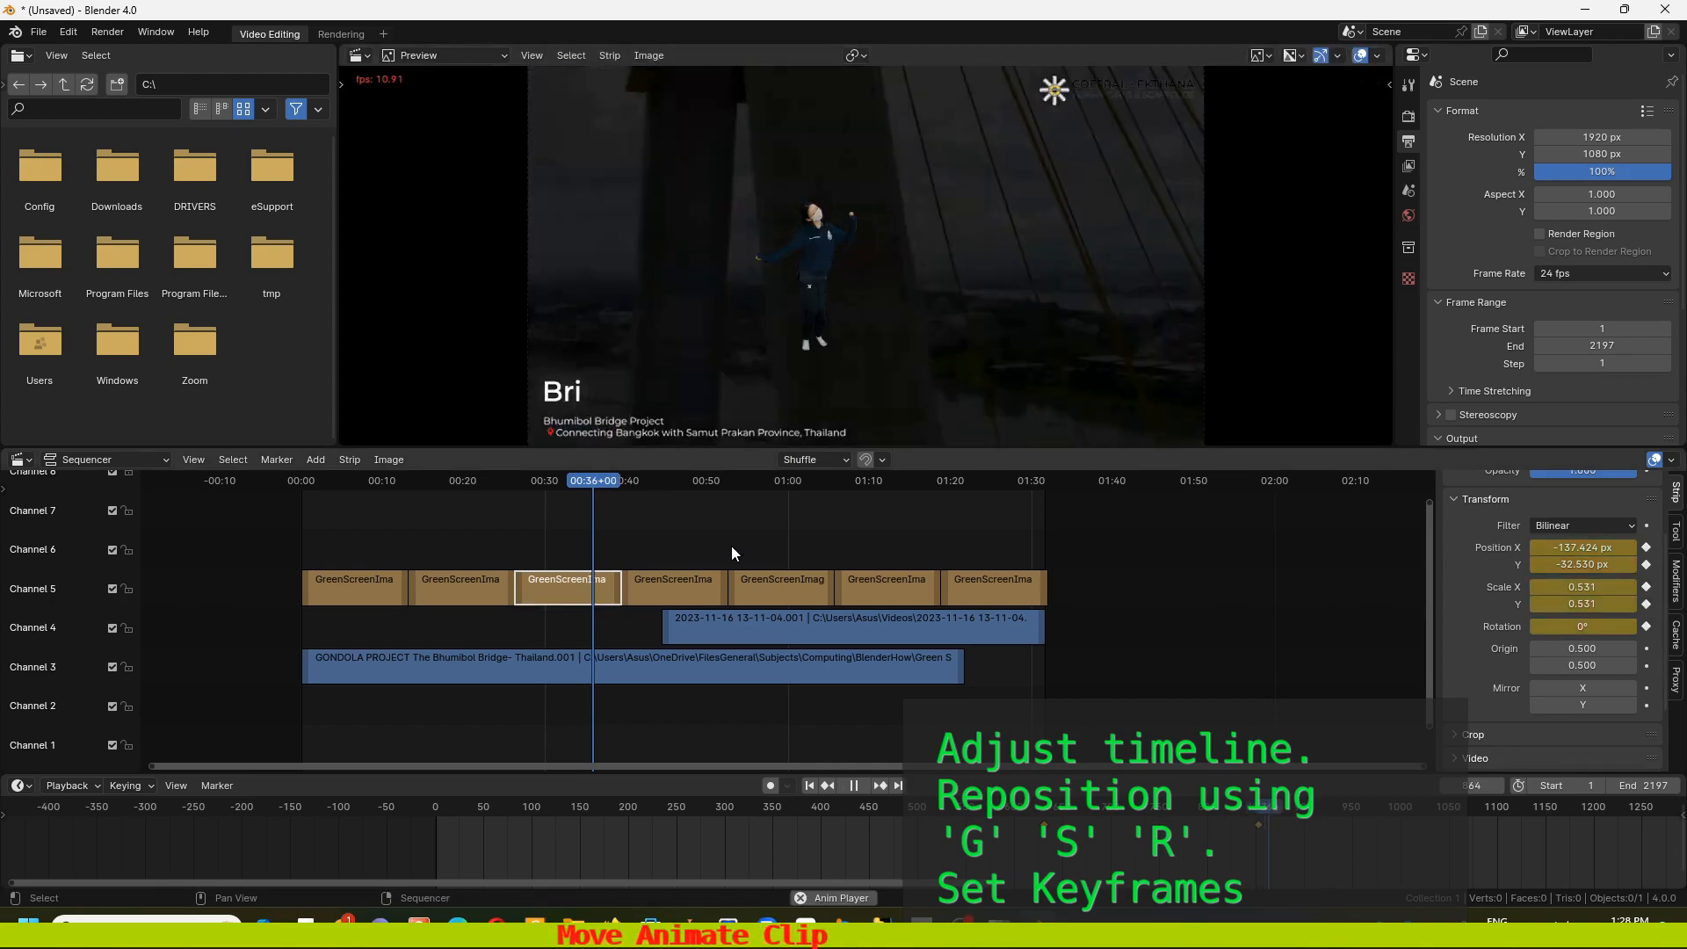
key("space")
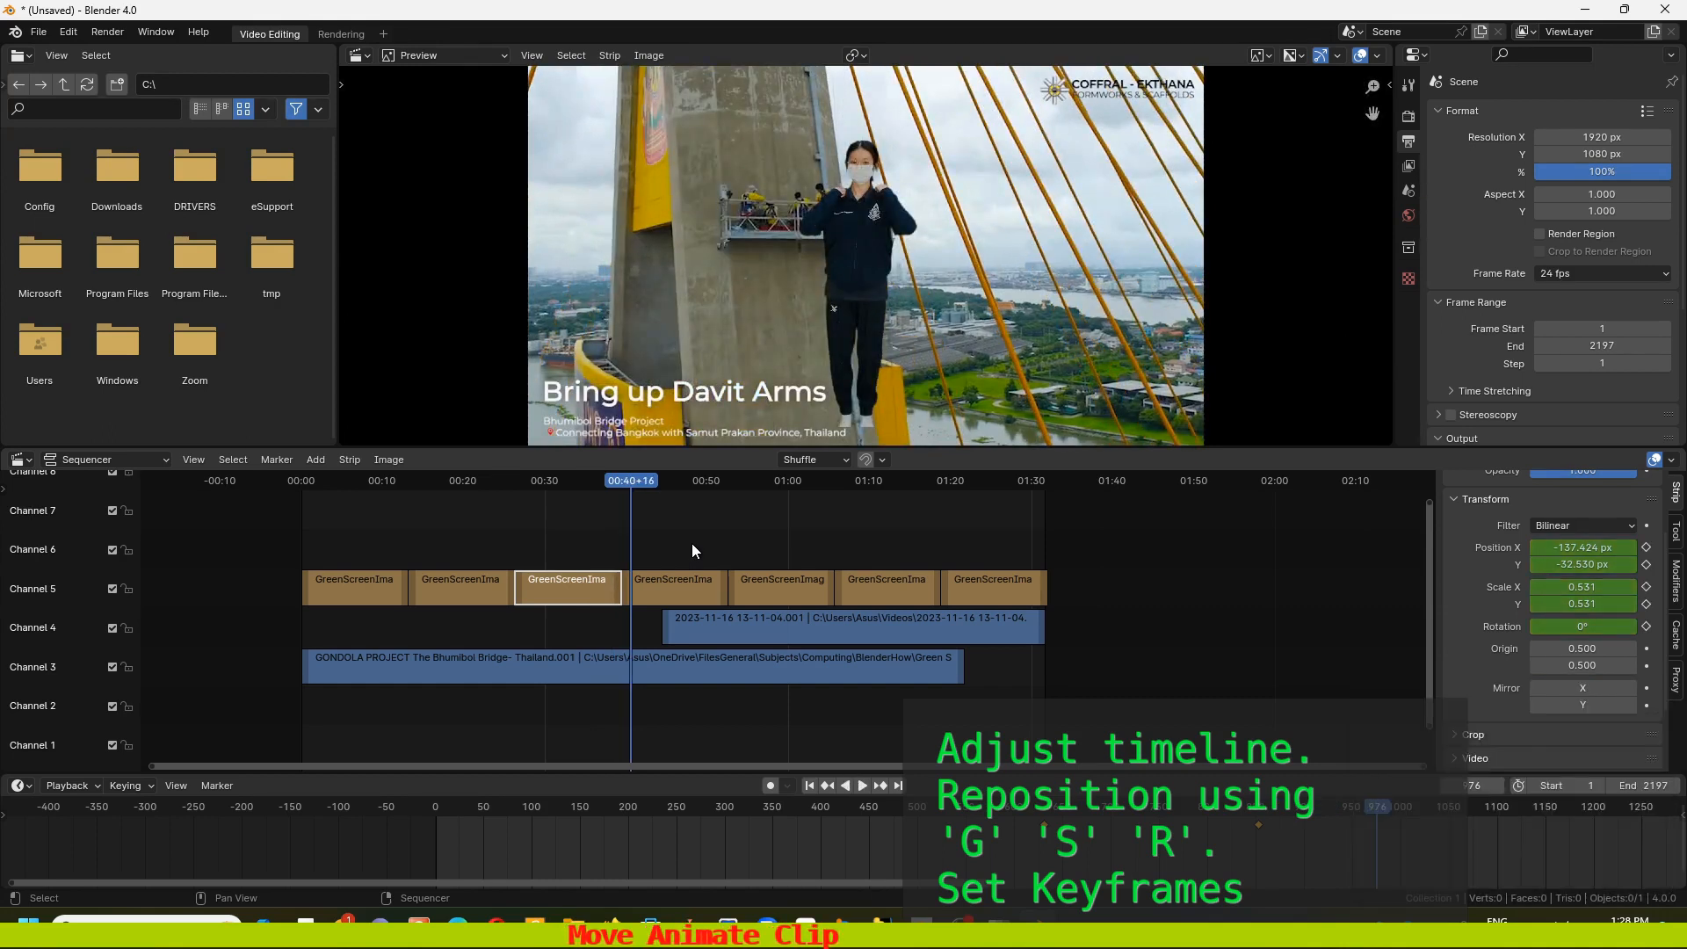
key("Left")
key("Left")
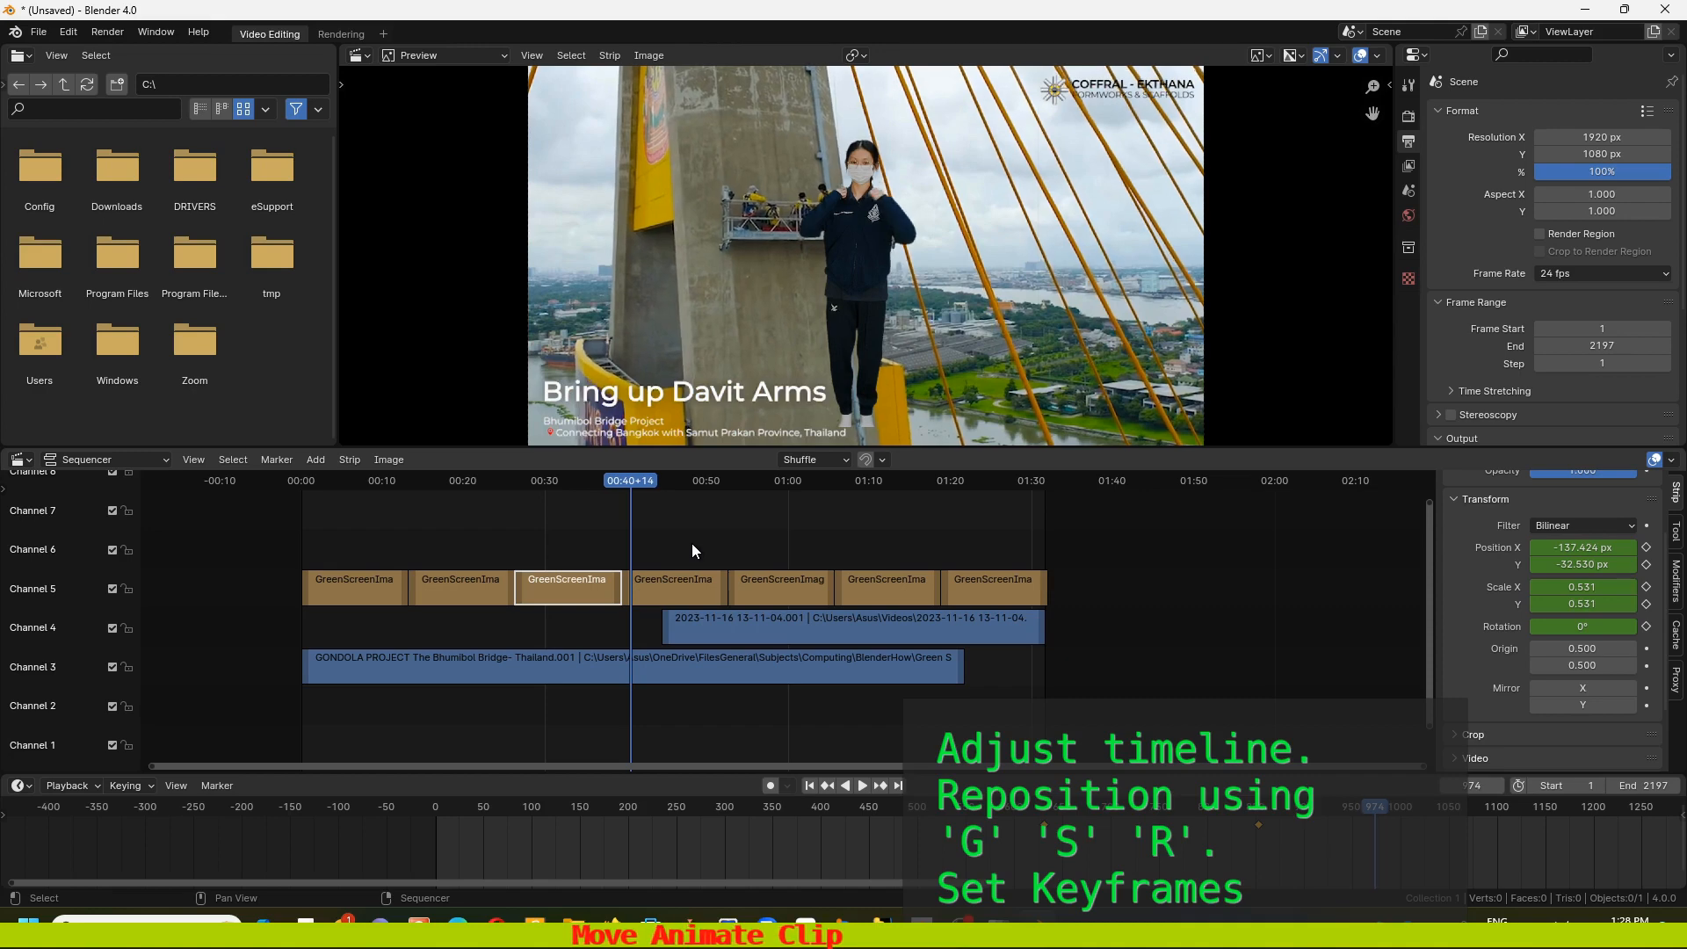
key("Left")
key("Left")
key("Left")
key("Left")
key("Left")
key("Left")
key("Left")
key("Left")
key("Left")
key("Left")
key("Left")
key("Left")
key("Left")
key("Left")
key("Left")
key("Left")
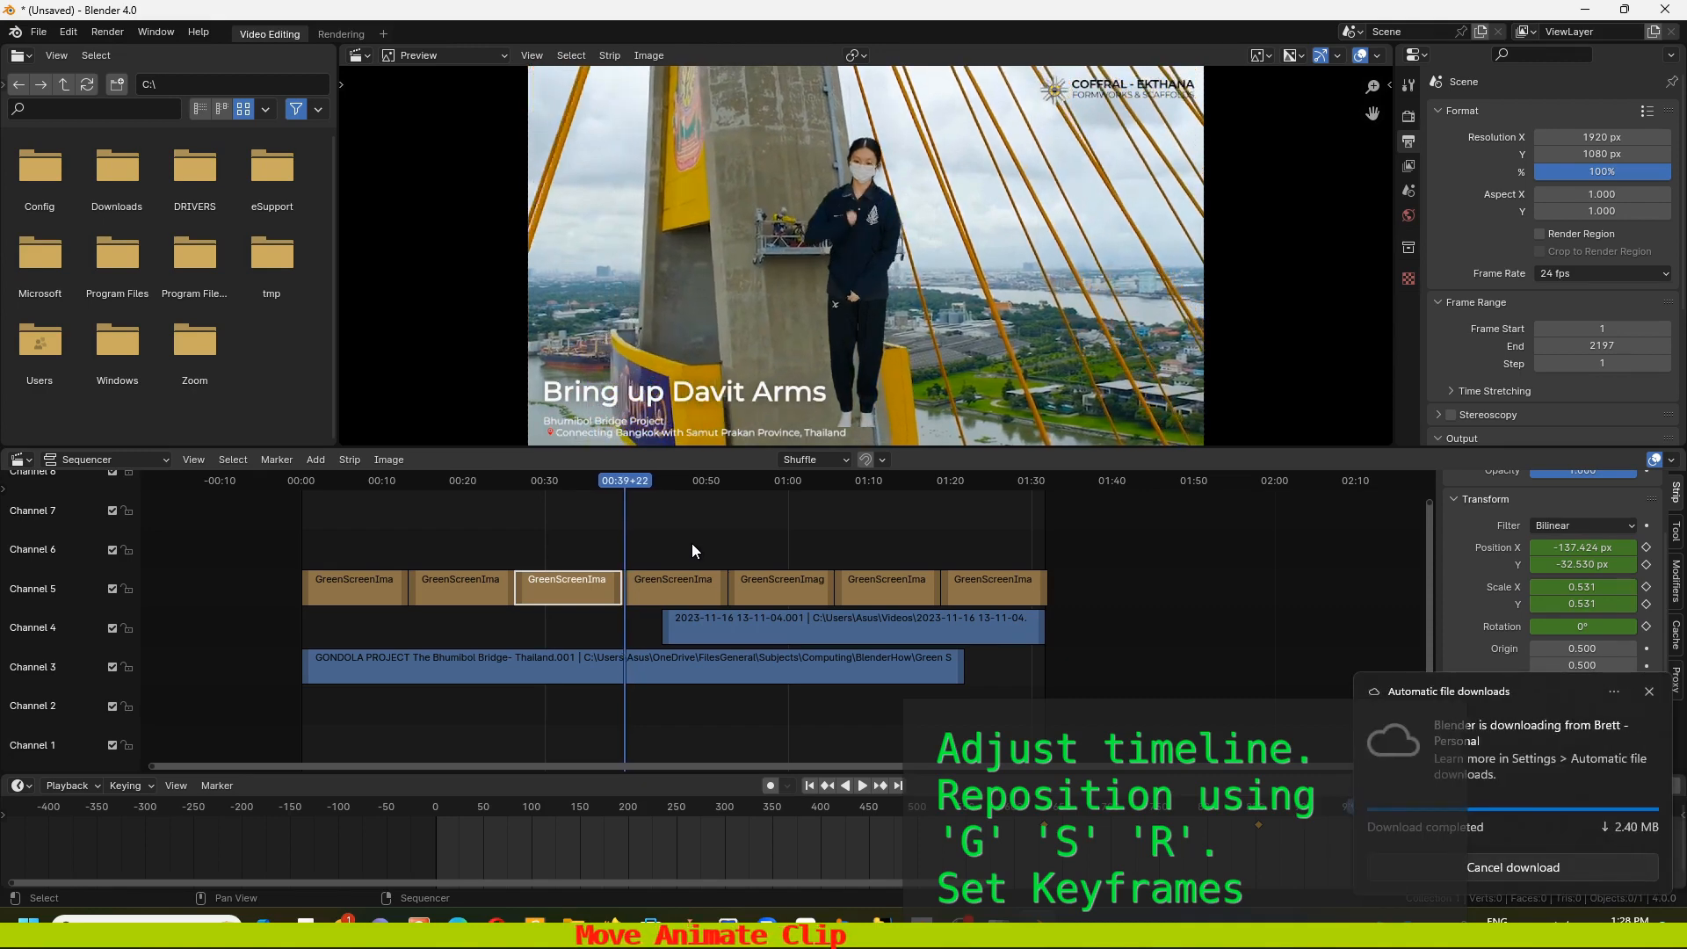
key("Left")
key("Left")
key("Left")
key("Left")
key("Left")
key("Left")
key("Left")
key("Left")
key("Left")
key("Left")
key("Left")
key("Left")
key("Left")
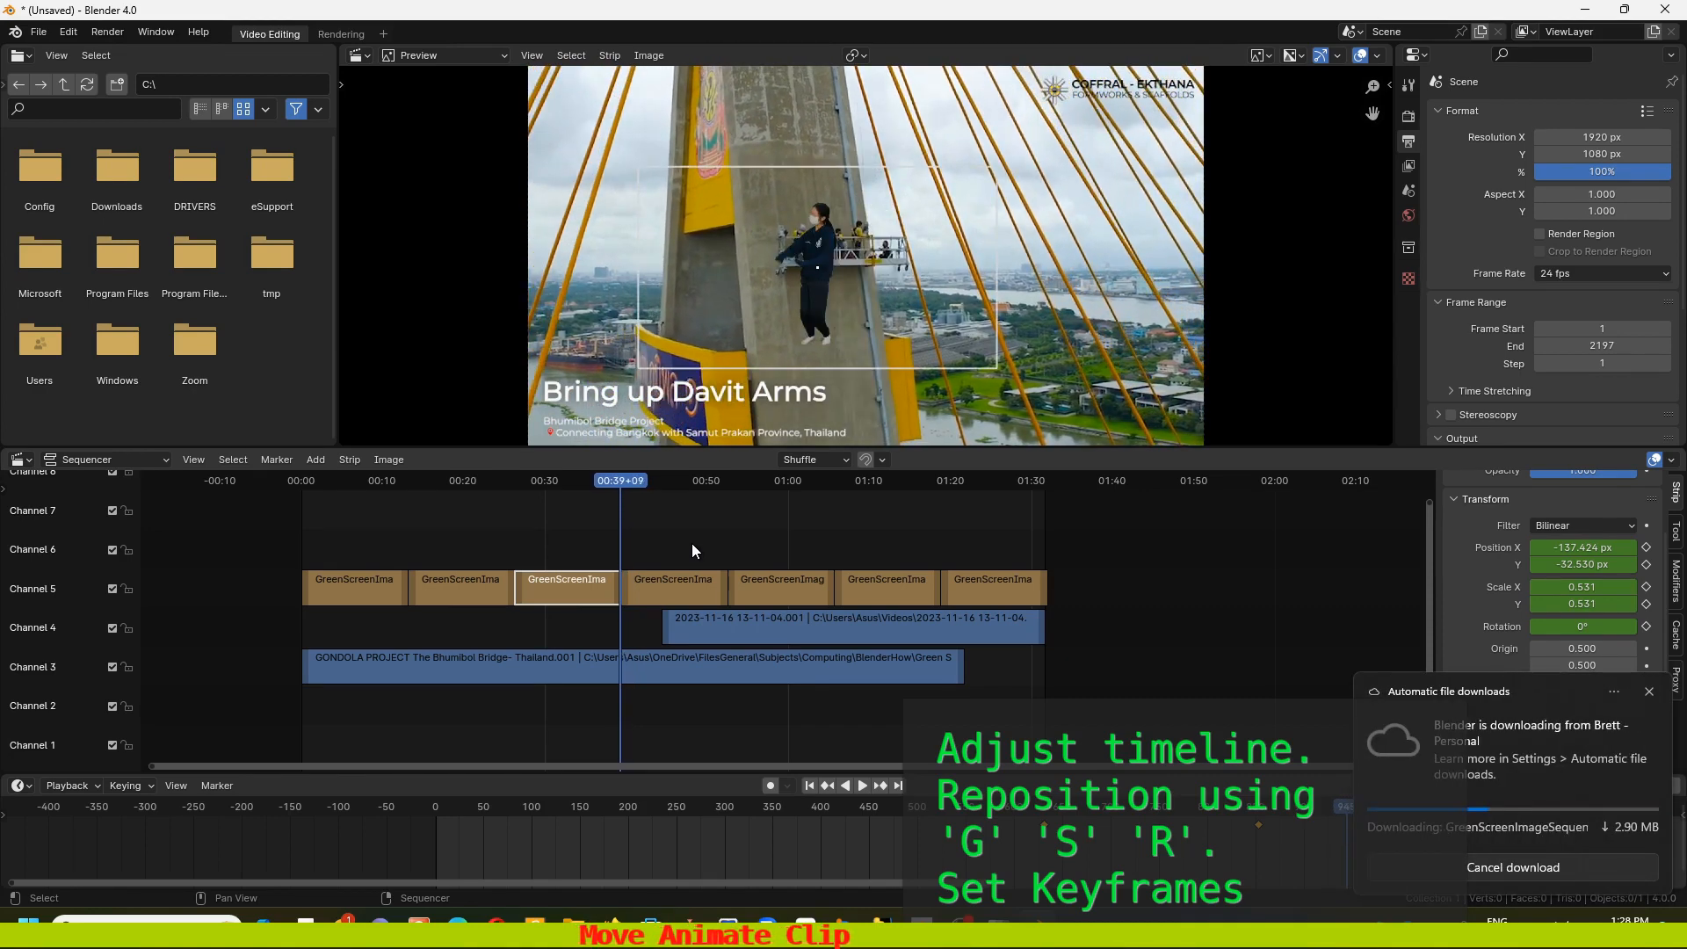
key("Left")
key("Left")
key("Left")
key("Left")
key("Left")
key("Left")
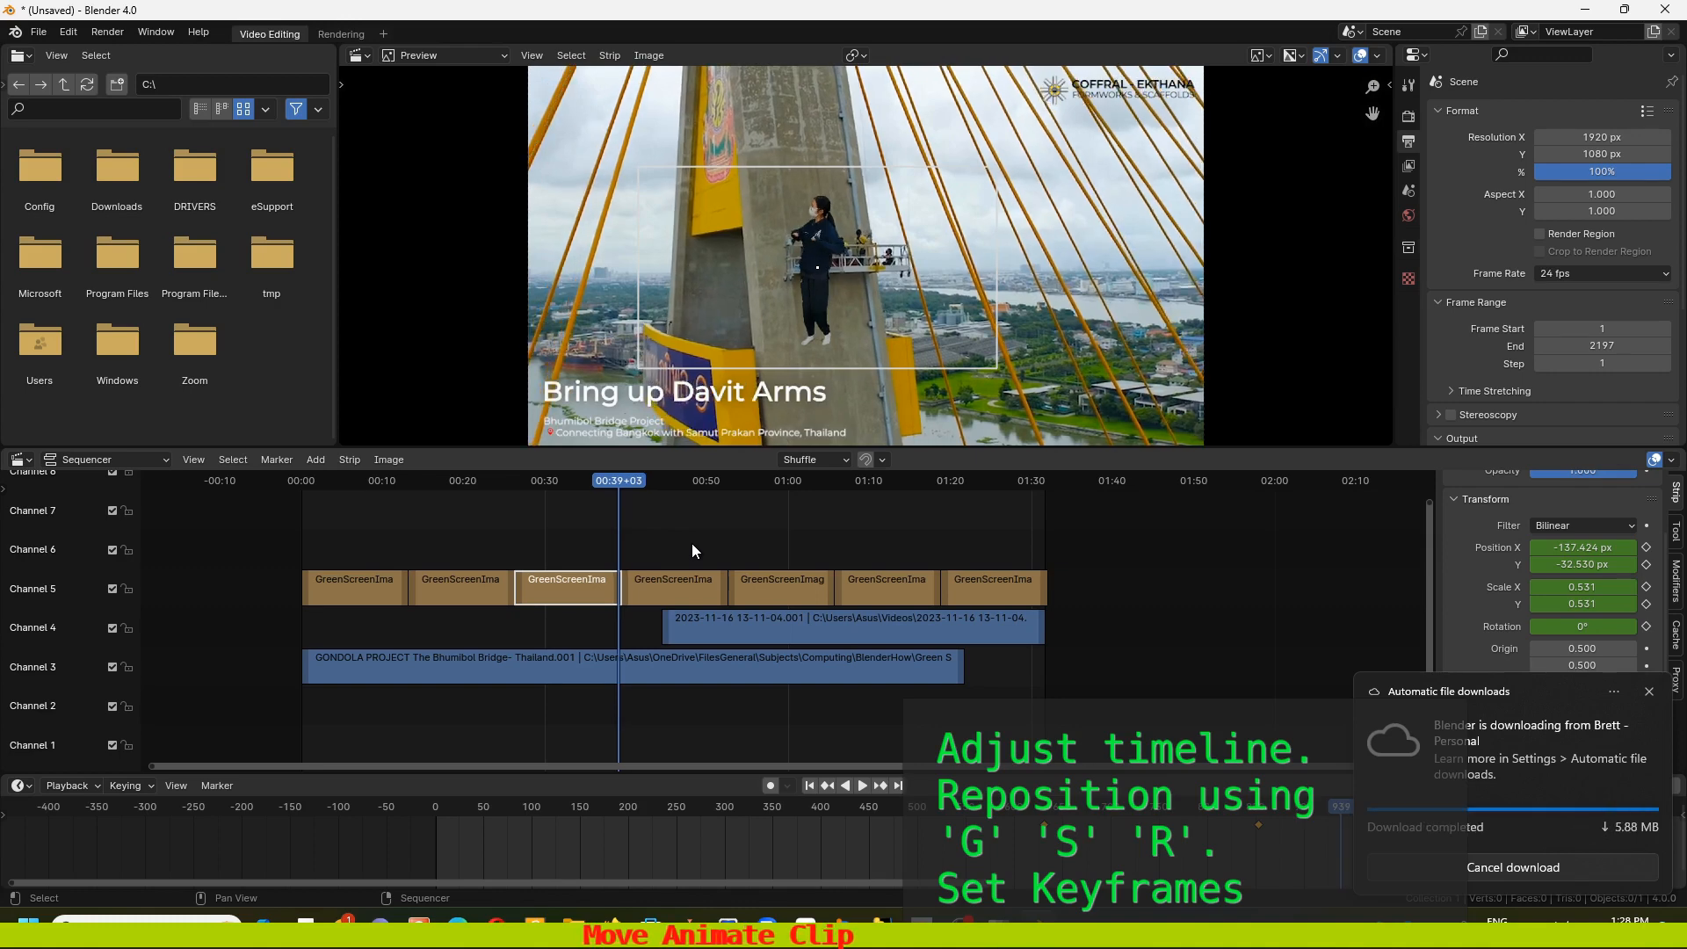
key("Left")
key("Left")
key("Left")
key("Left")
key("Left")
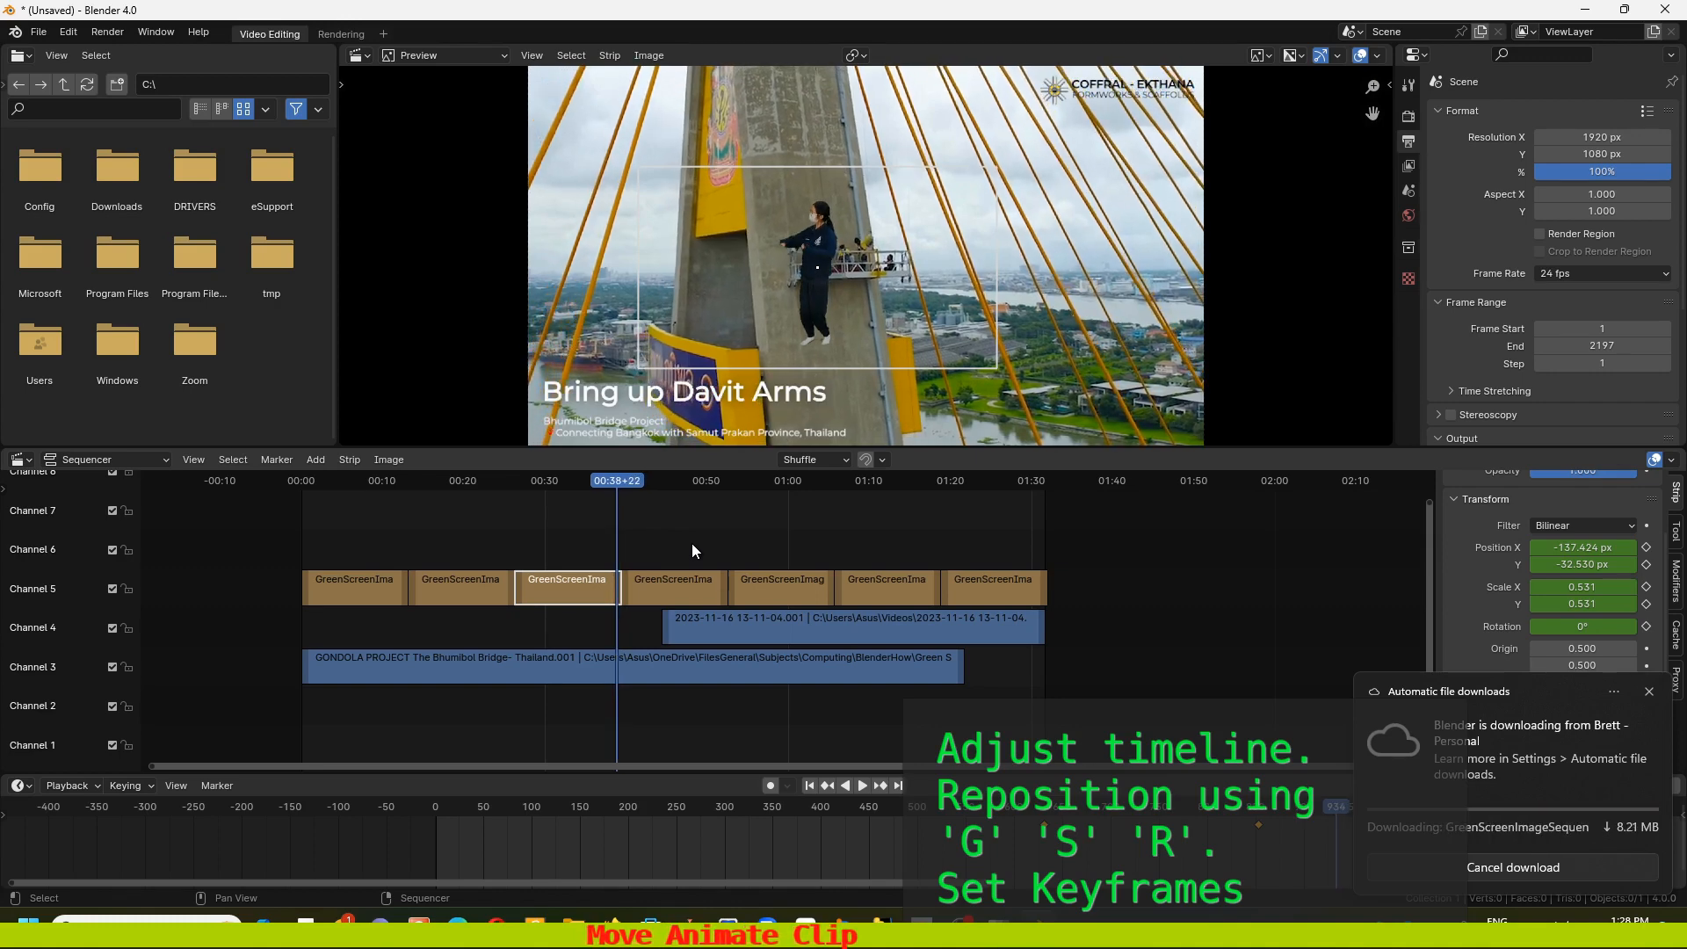
key("Left")
key("Left")
key("Left")
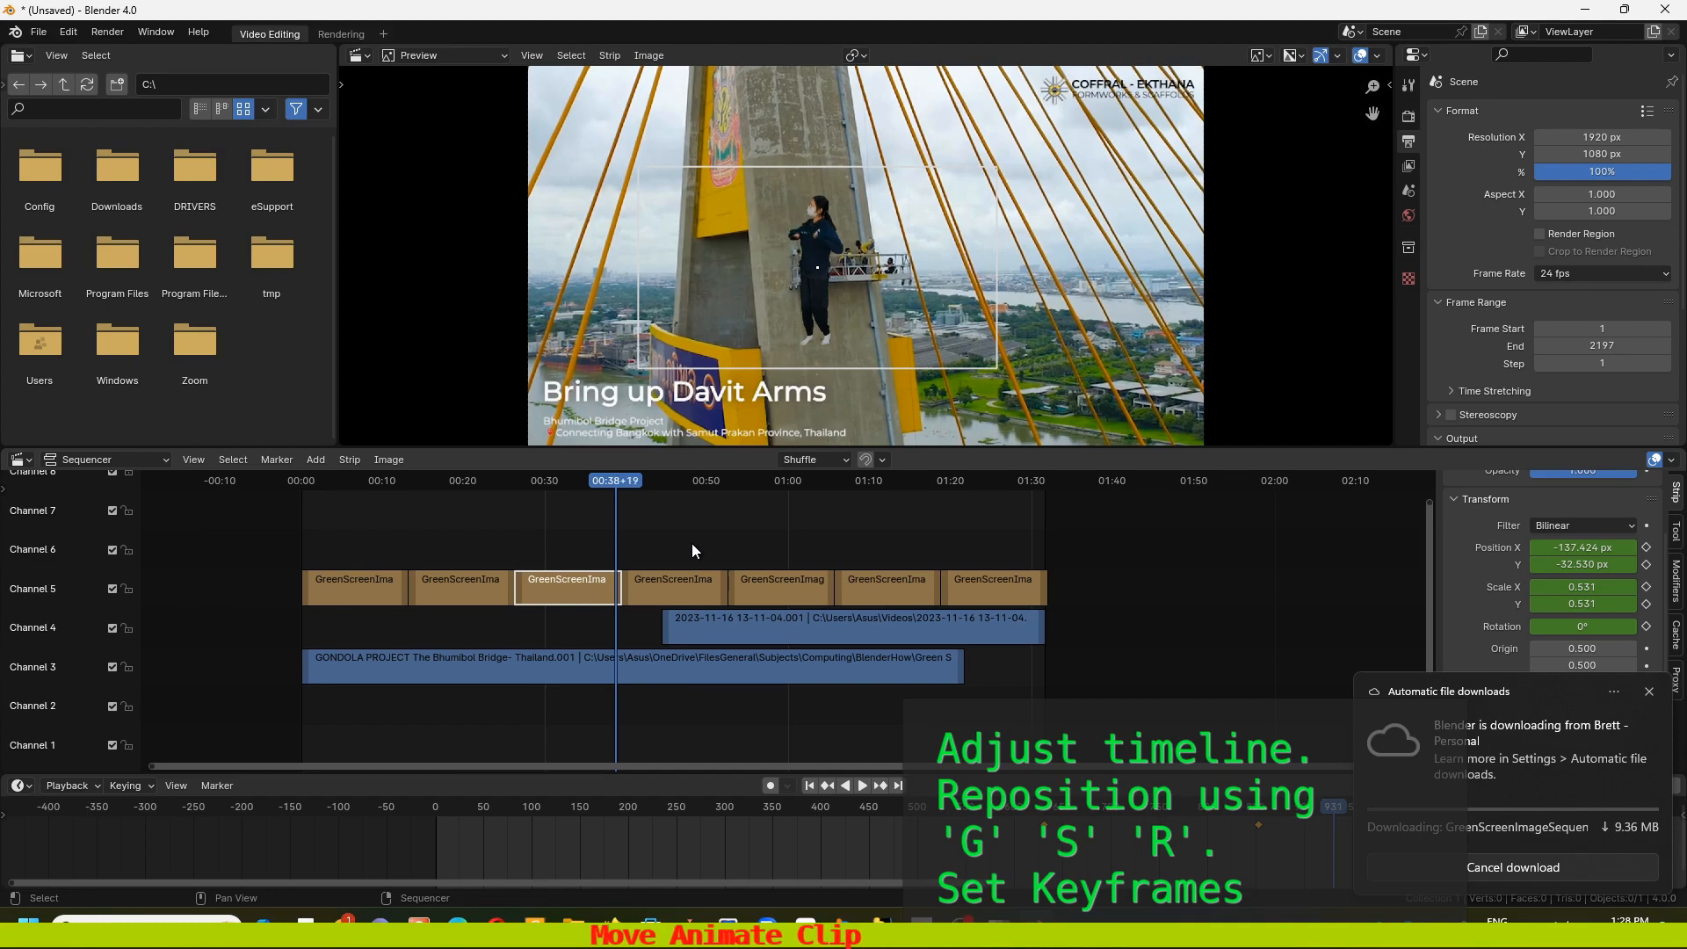
key("Left")
key("Left")
key("Left")
key("Left")
key("Left")
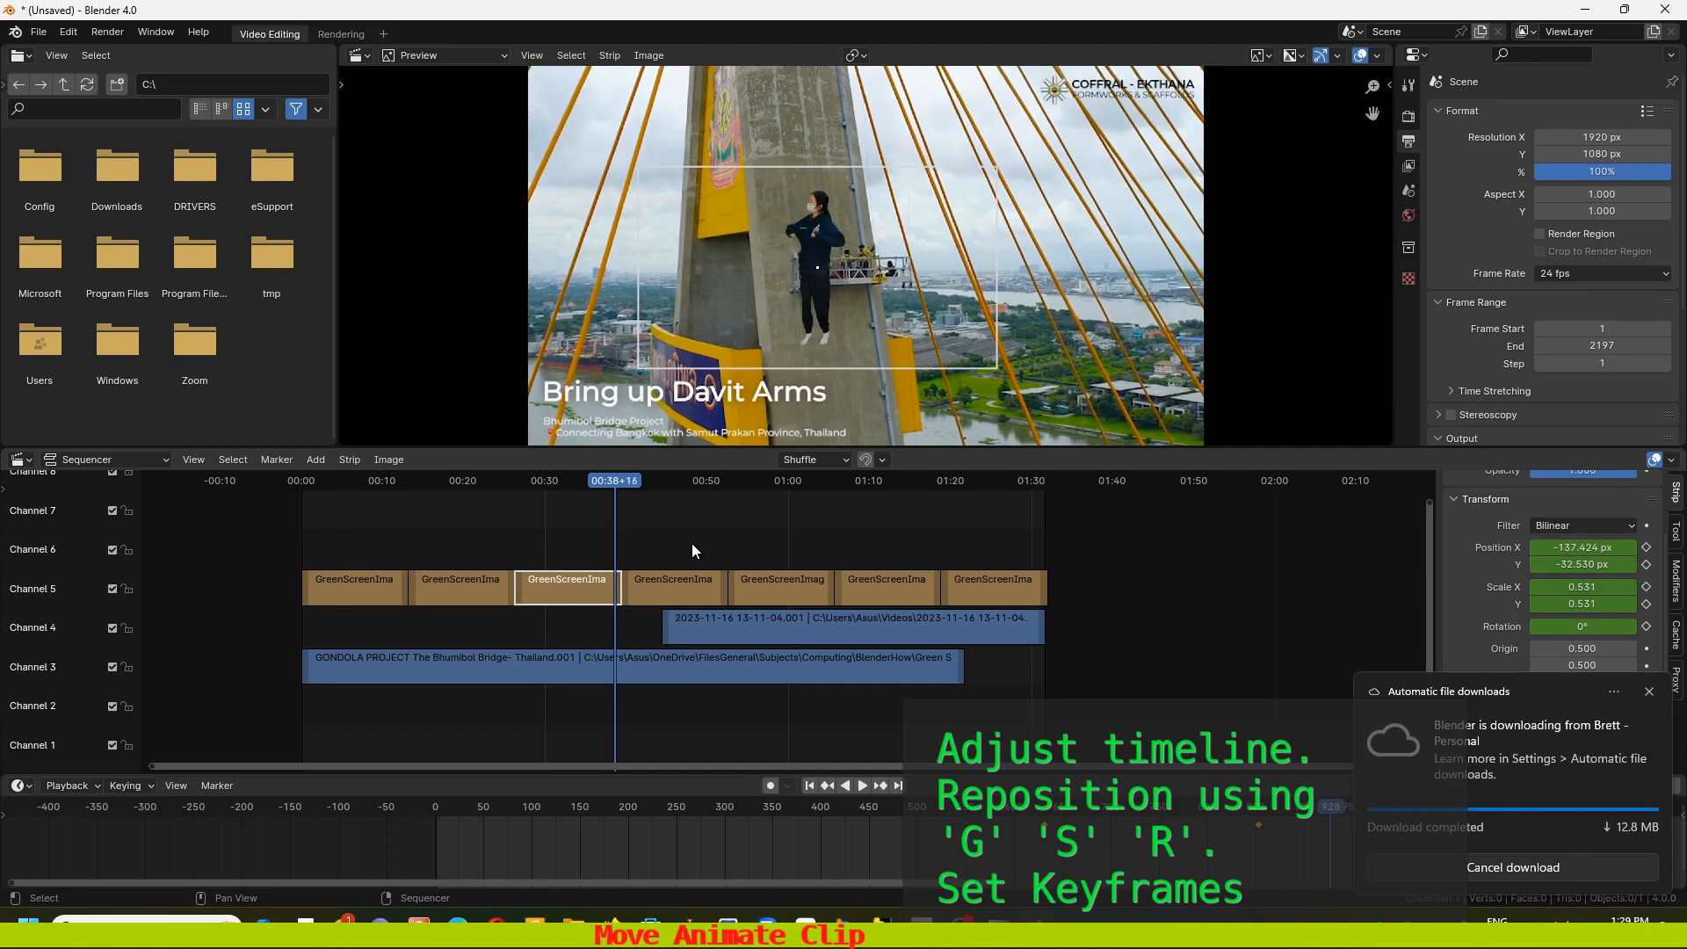
key("Left")
key("Left")
key("Left")
key("Left")
key("Left")
key("Left")
key("Left")
key("Left")
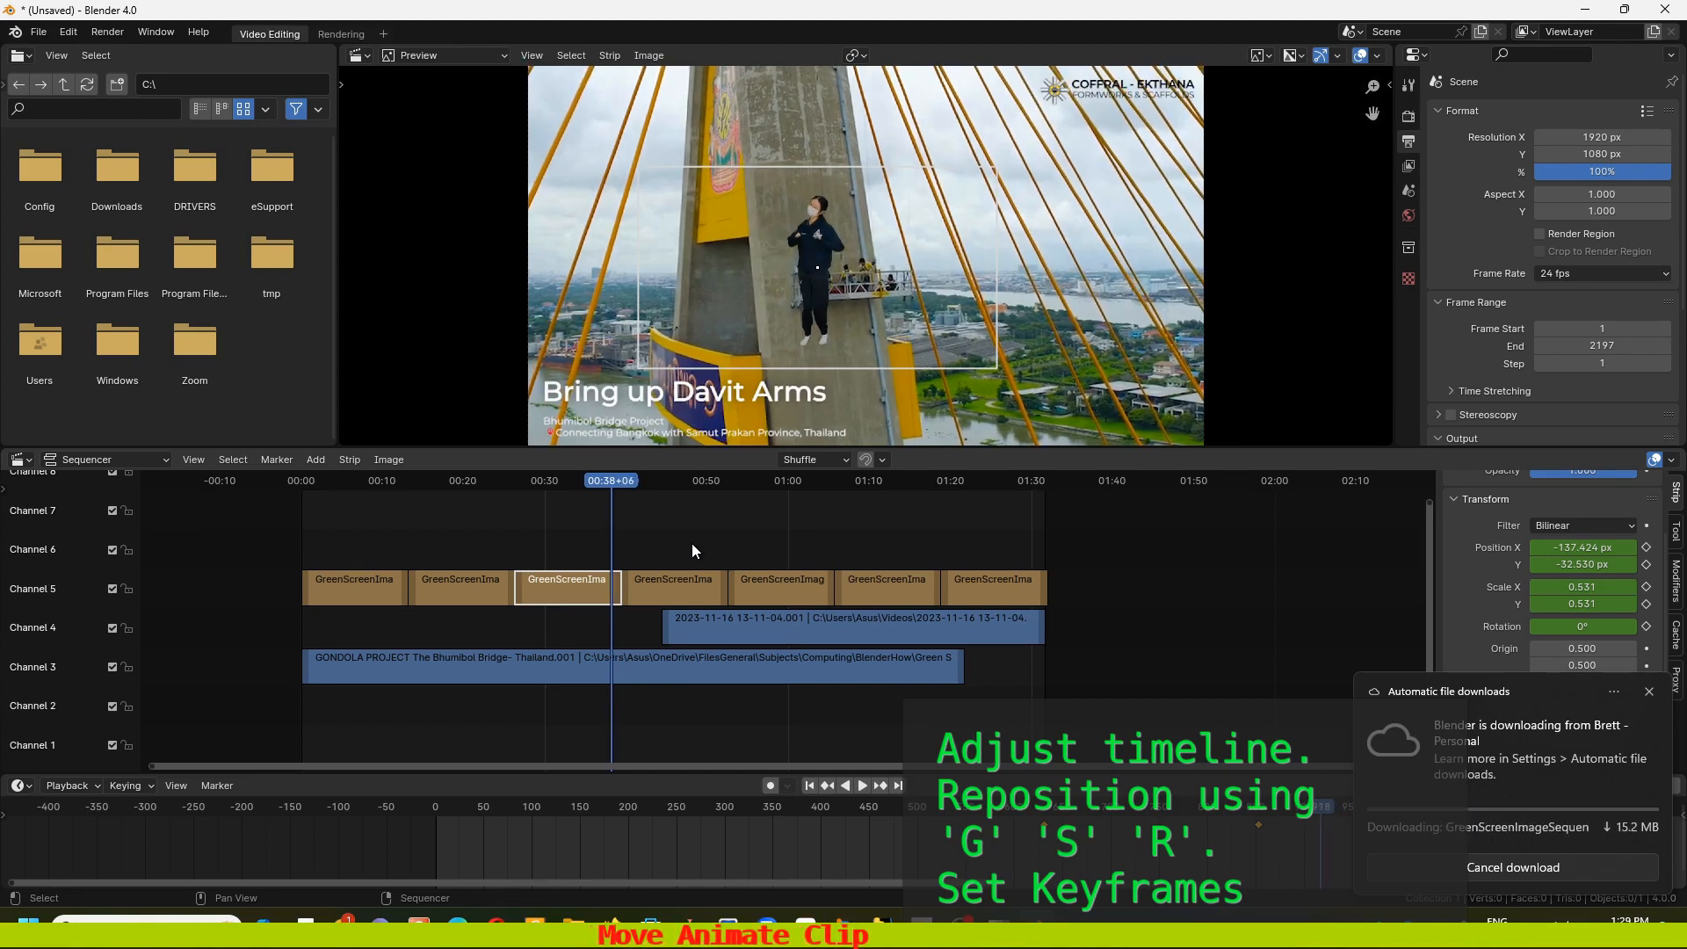
key("Left")
key("Left")
key("Left")
key("Left")
key("Left")
key("Left")
key("Left")
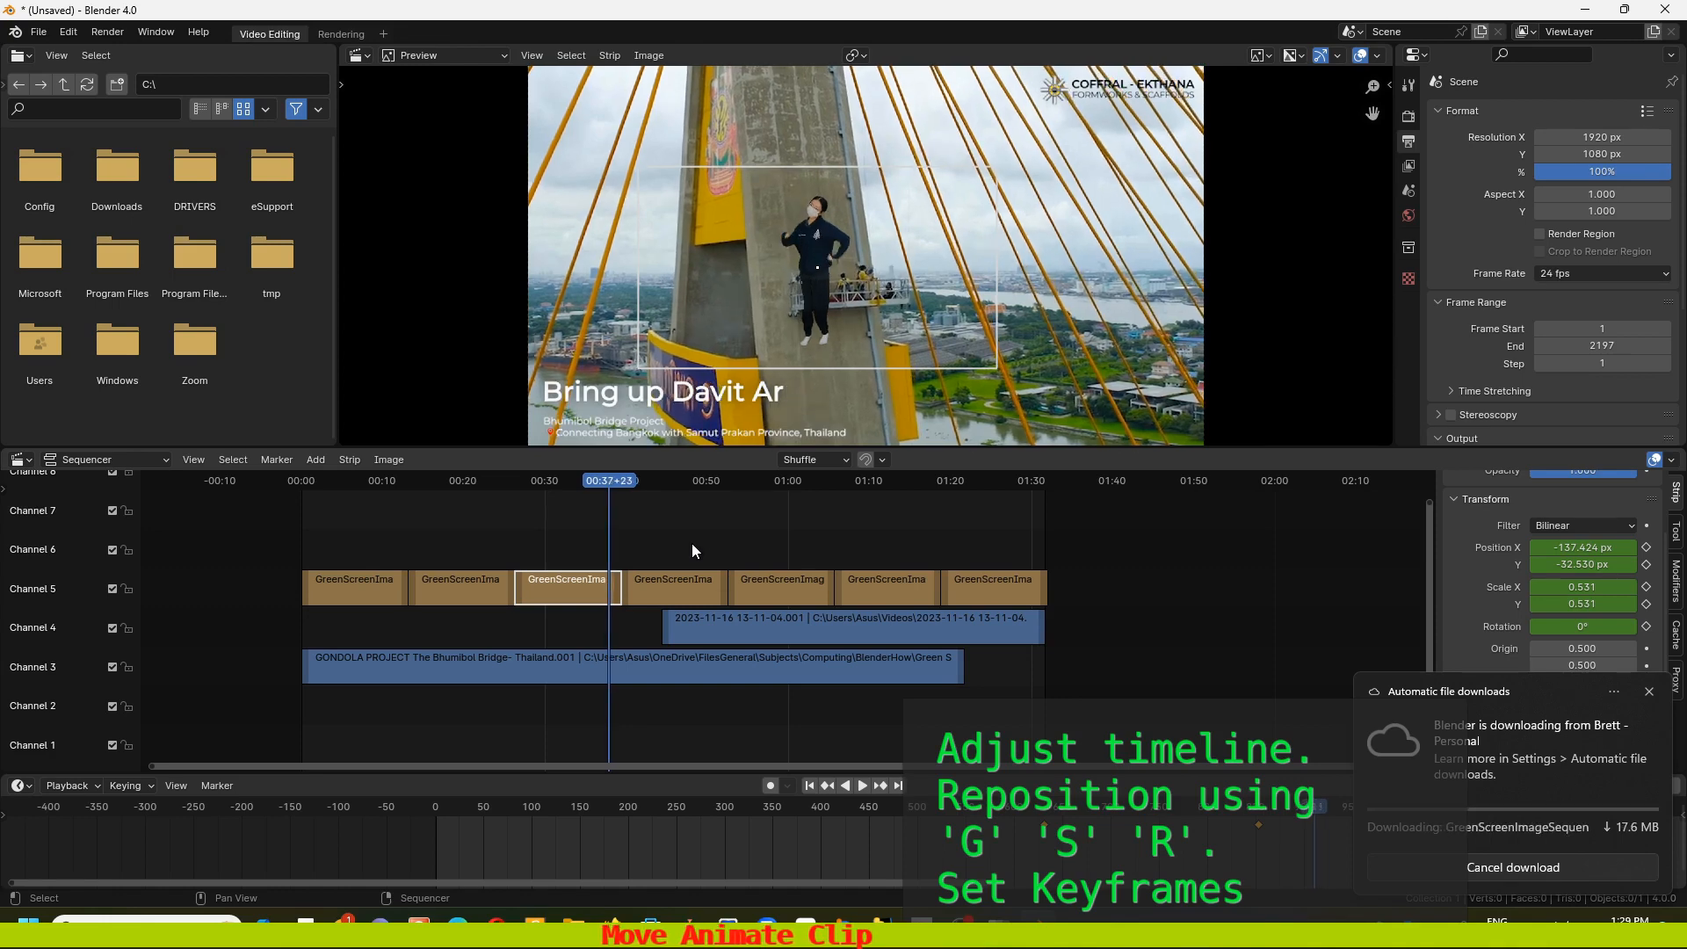
key("Left")
key("Left")
key("Left")
key("Left")
key("Left")
key("Left")
key("Left")
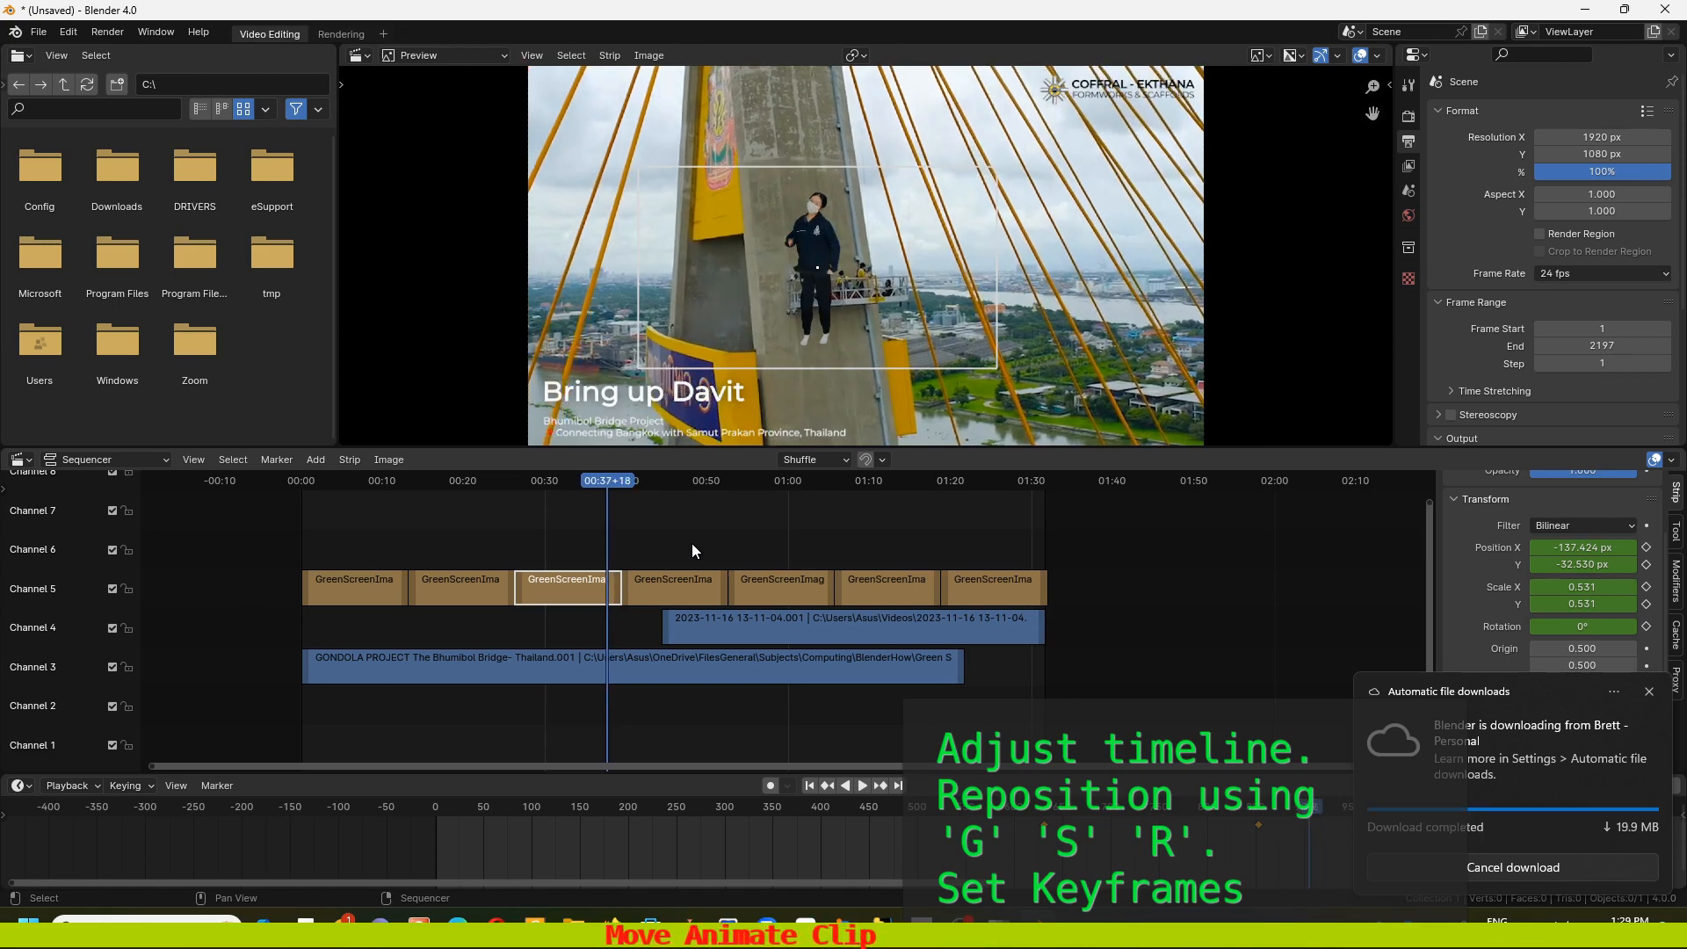
key("Left")
key("Left")
key("Left")
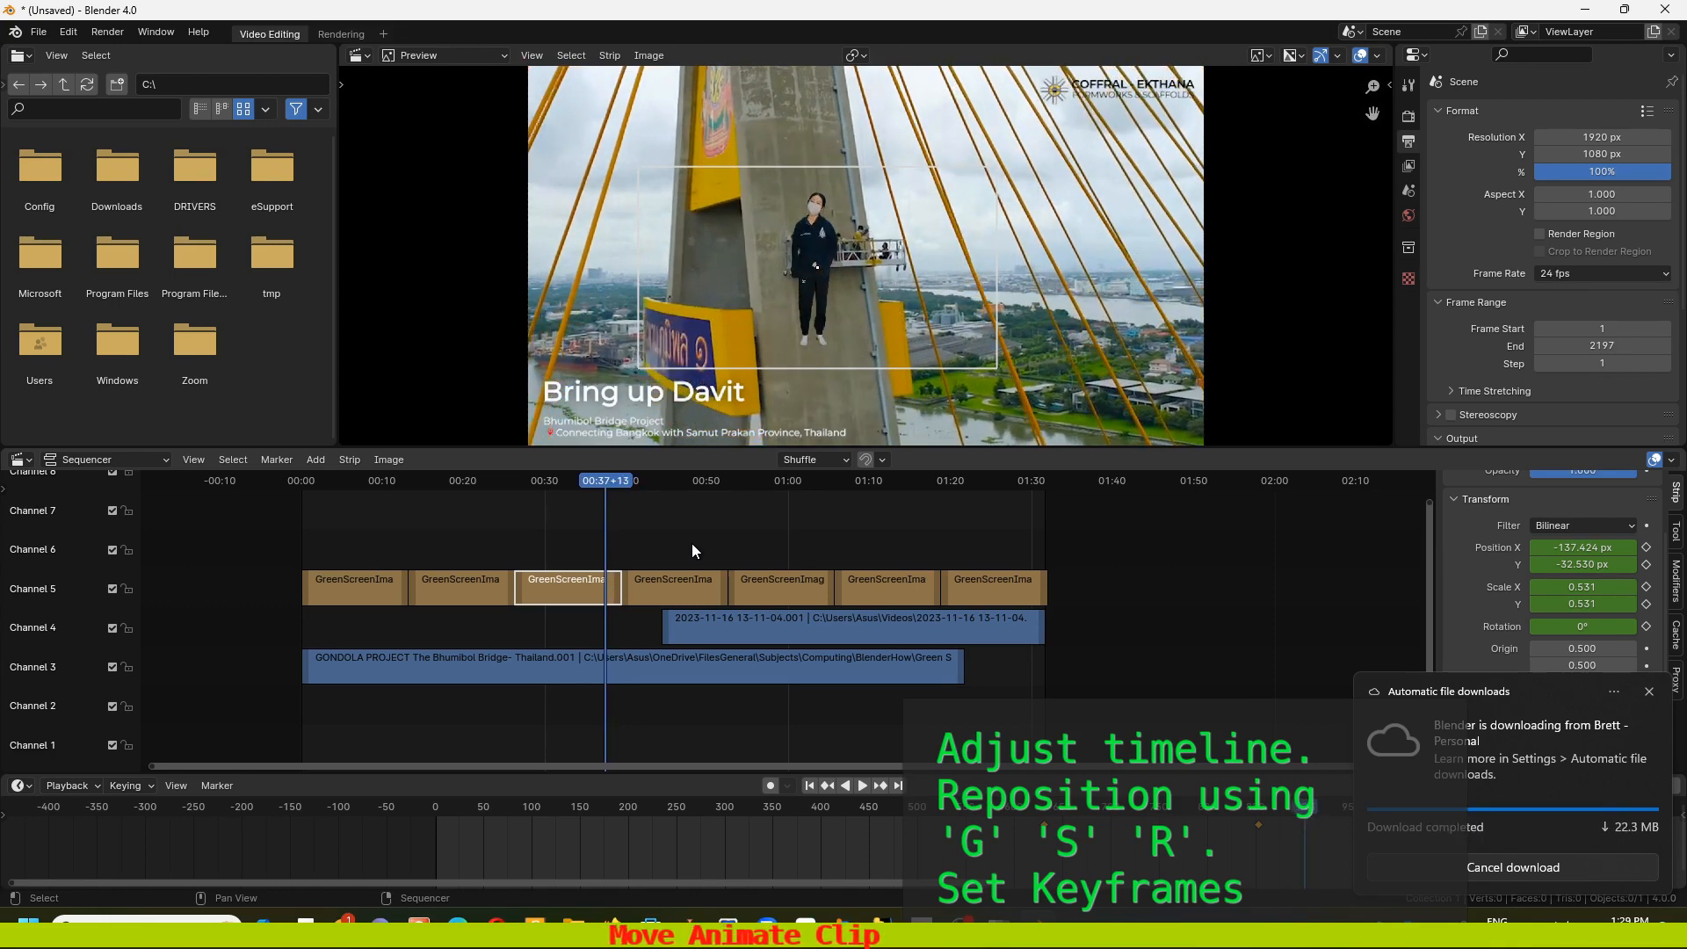
key("Left")
key("Left")
key("Left")
key("Left")
key("Left")
key("Left")
key("Left")
key("Left")
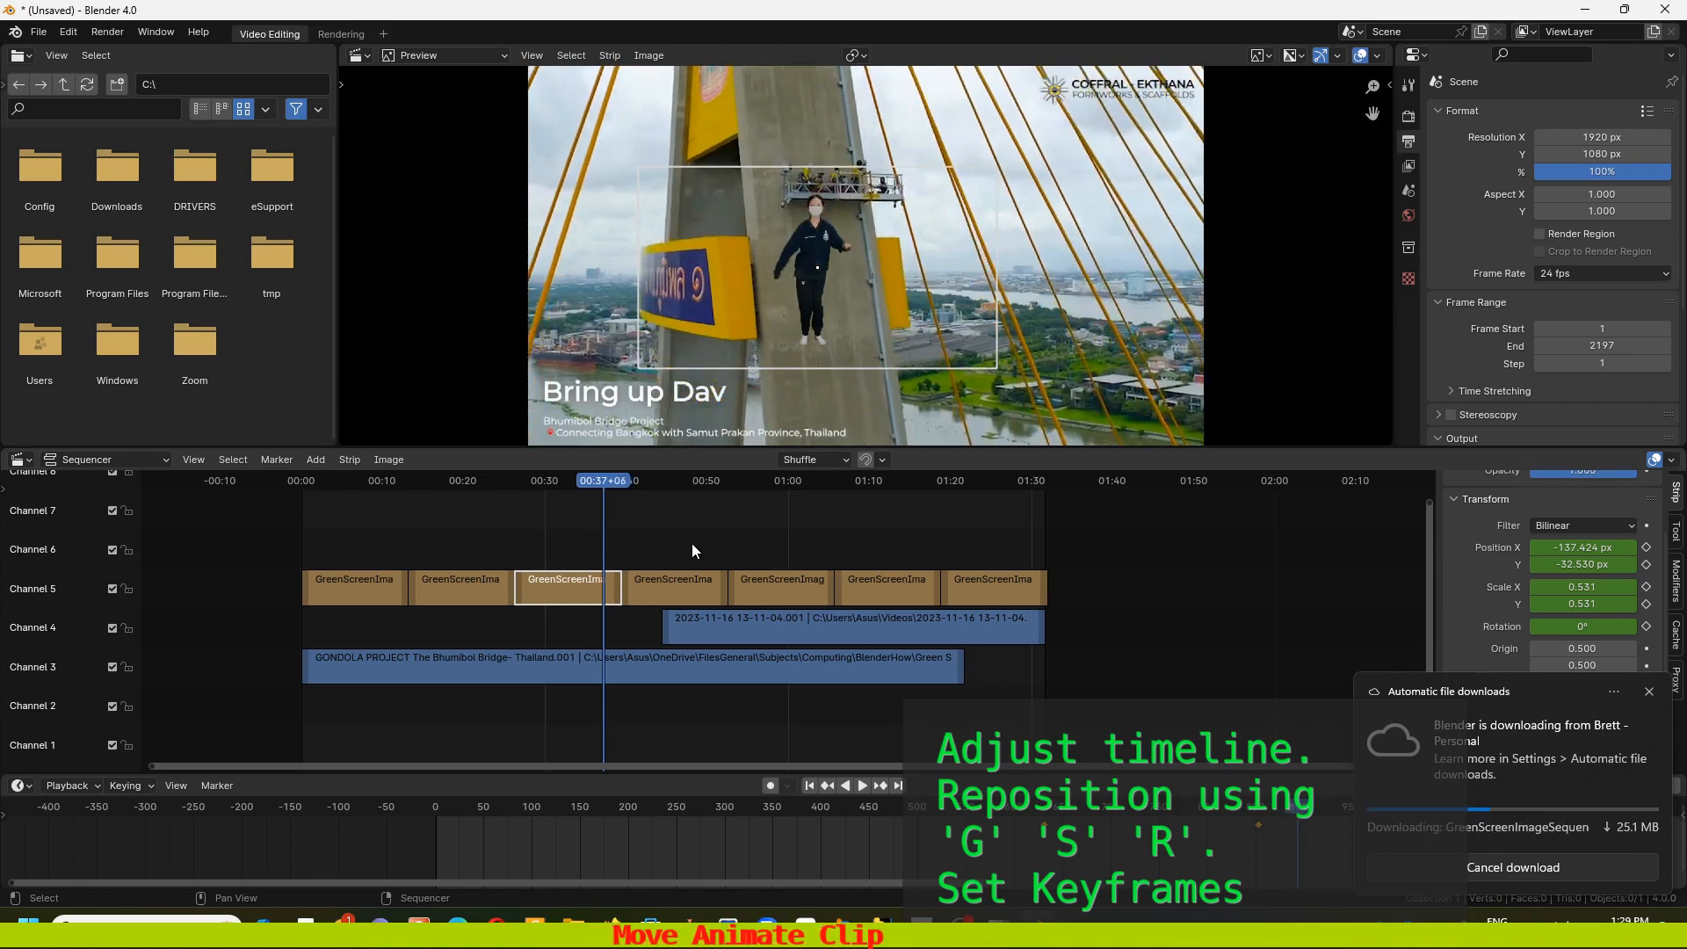
key("Left")
key("Left")
key("Left")
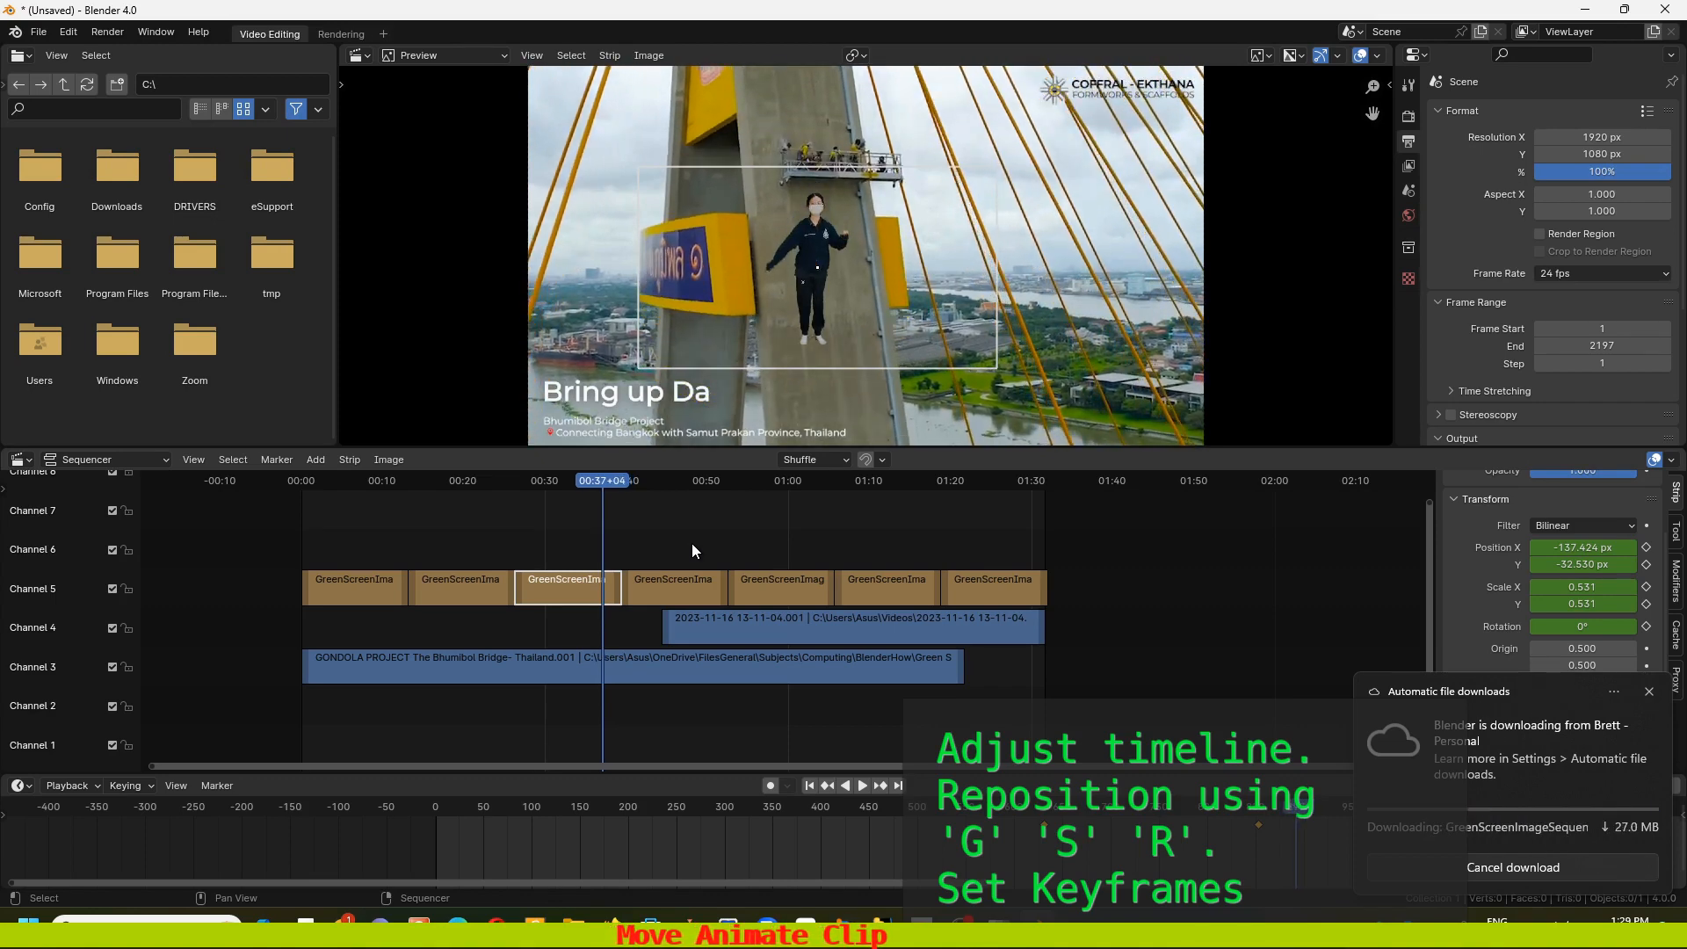
key("Left")
key("Left")
key("Left")
key("Left")
key("Left")
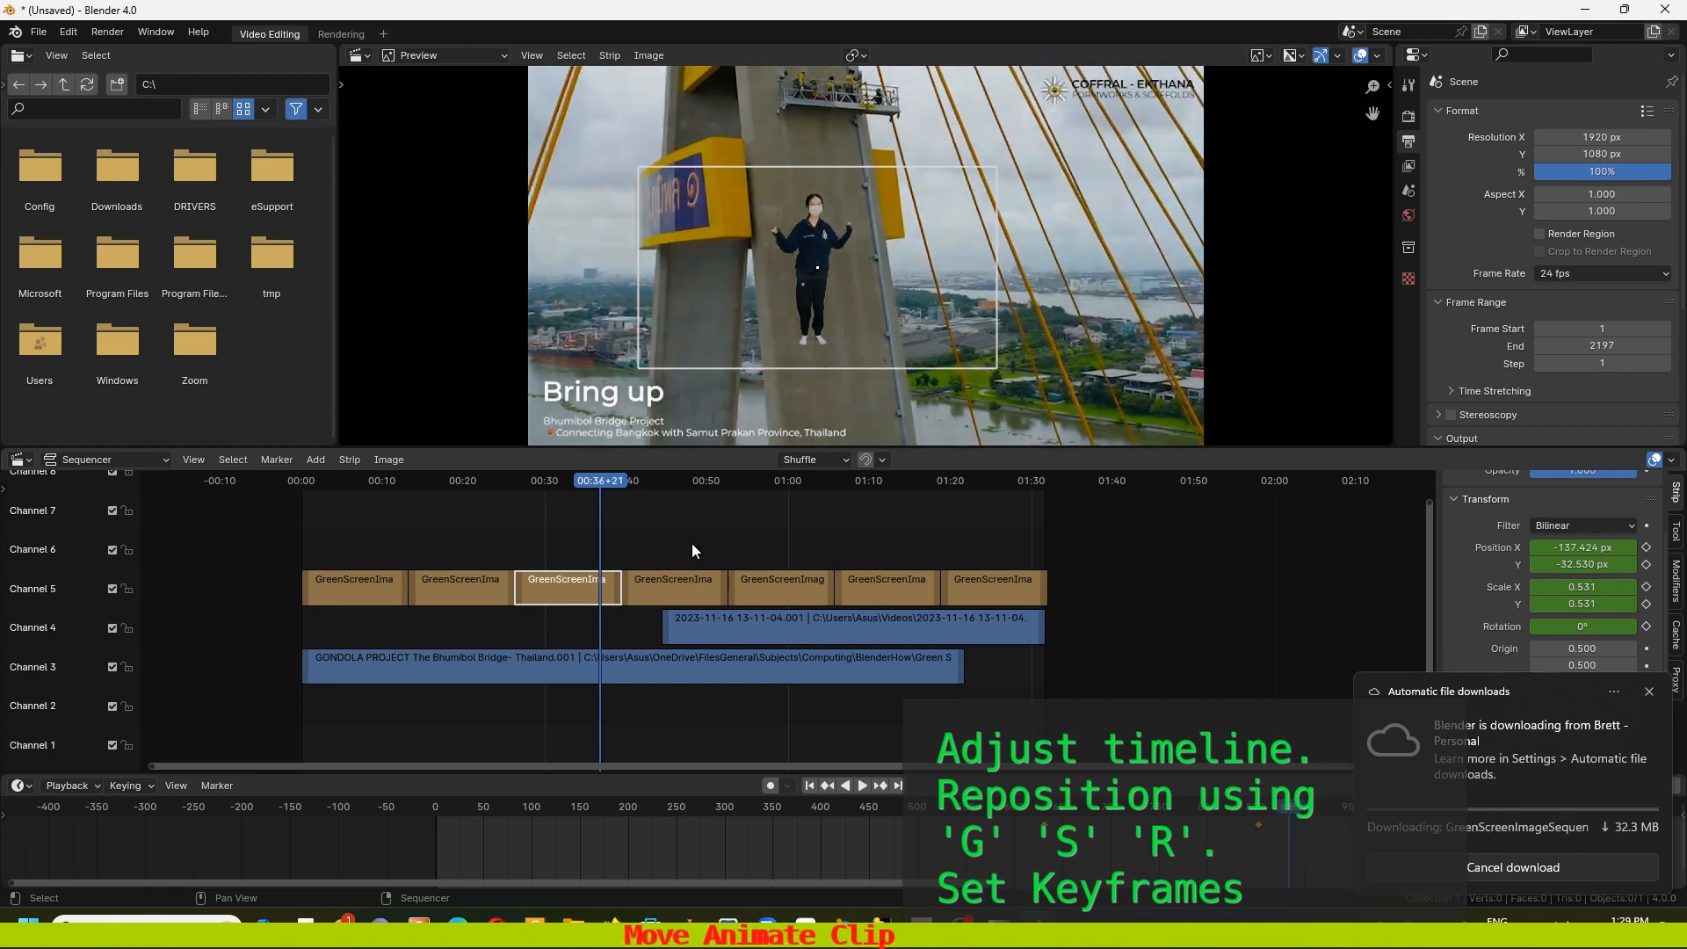
key("Left")
key("Left")
key("Left")
key("Left")
key("Left")
key("Left")
key("Left")
key("Left")
key("Left")
key("Left")
key("Left")
key("Left")
key("Left")
key("Left")
key("Left")
key("Left")
key("Left")
key("Left")
key("Left")
key("Left")
key("Left")
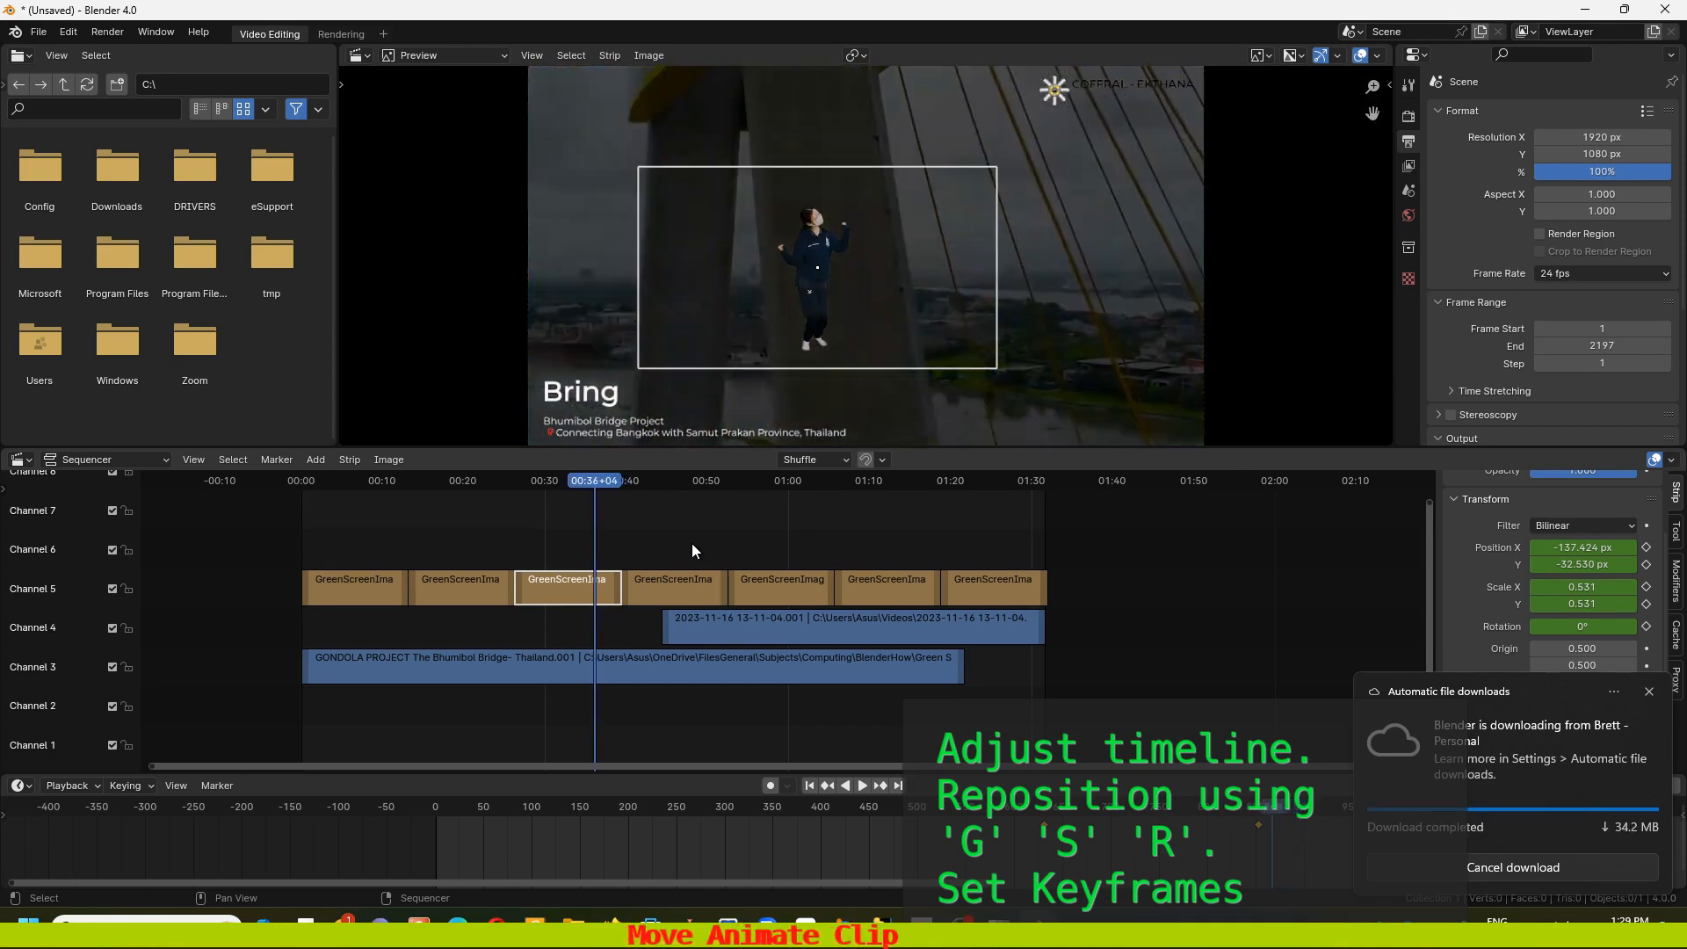
key("Left")
key("Left")
key("Left")
key("Left")
key("Left")
key("Left")
key("Left")
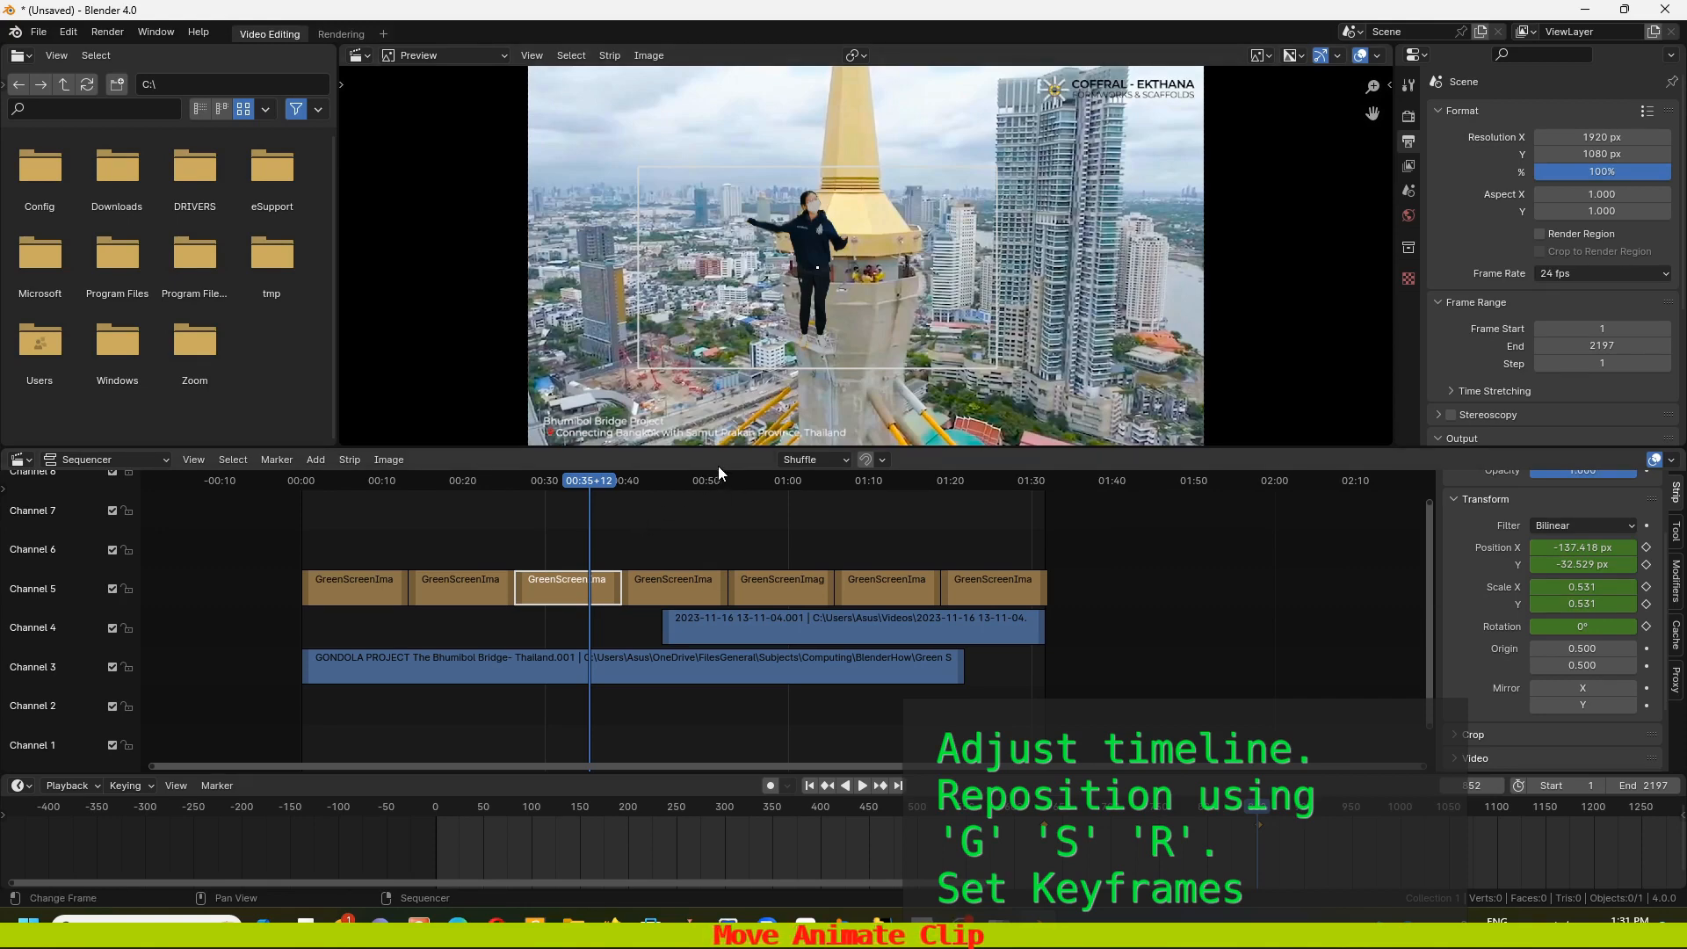
Keyframe the third dancer strip's position, scale and rotation at 00:35+12
left_click(1647, 546)
left_click(1646, 564)
left_click(1647, 586)
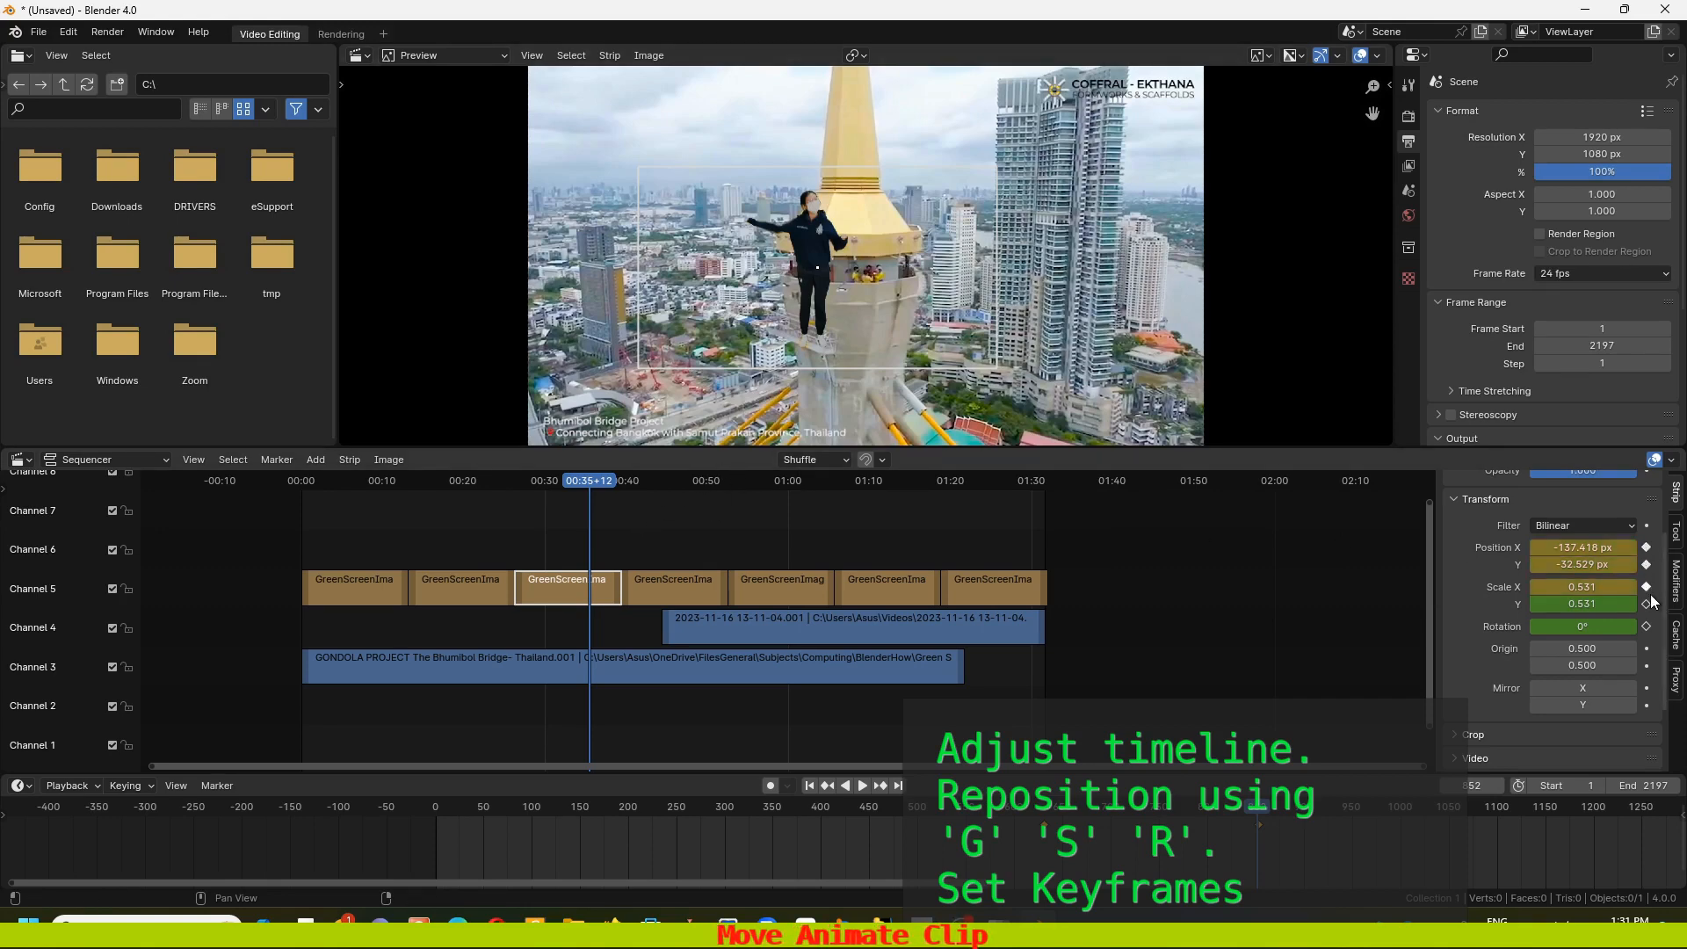
left_click(1647, 604)
left_click(1646, 626)
Play forward to near the end of the third dancer strip and go back frame by frame to 00:38+18
key("space")
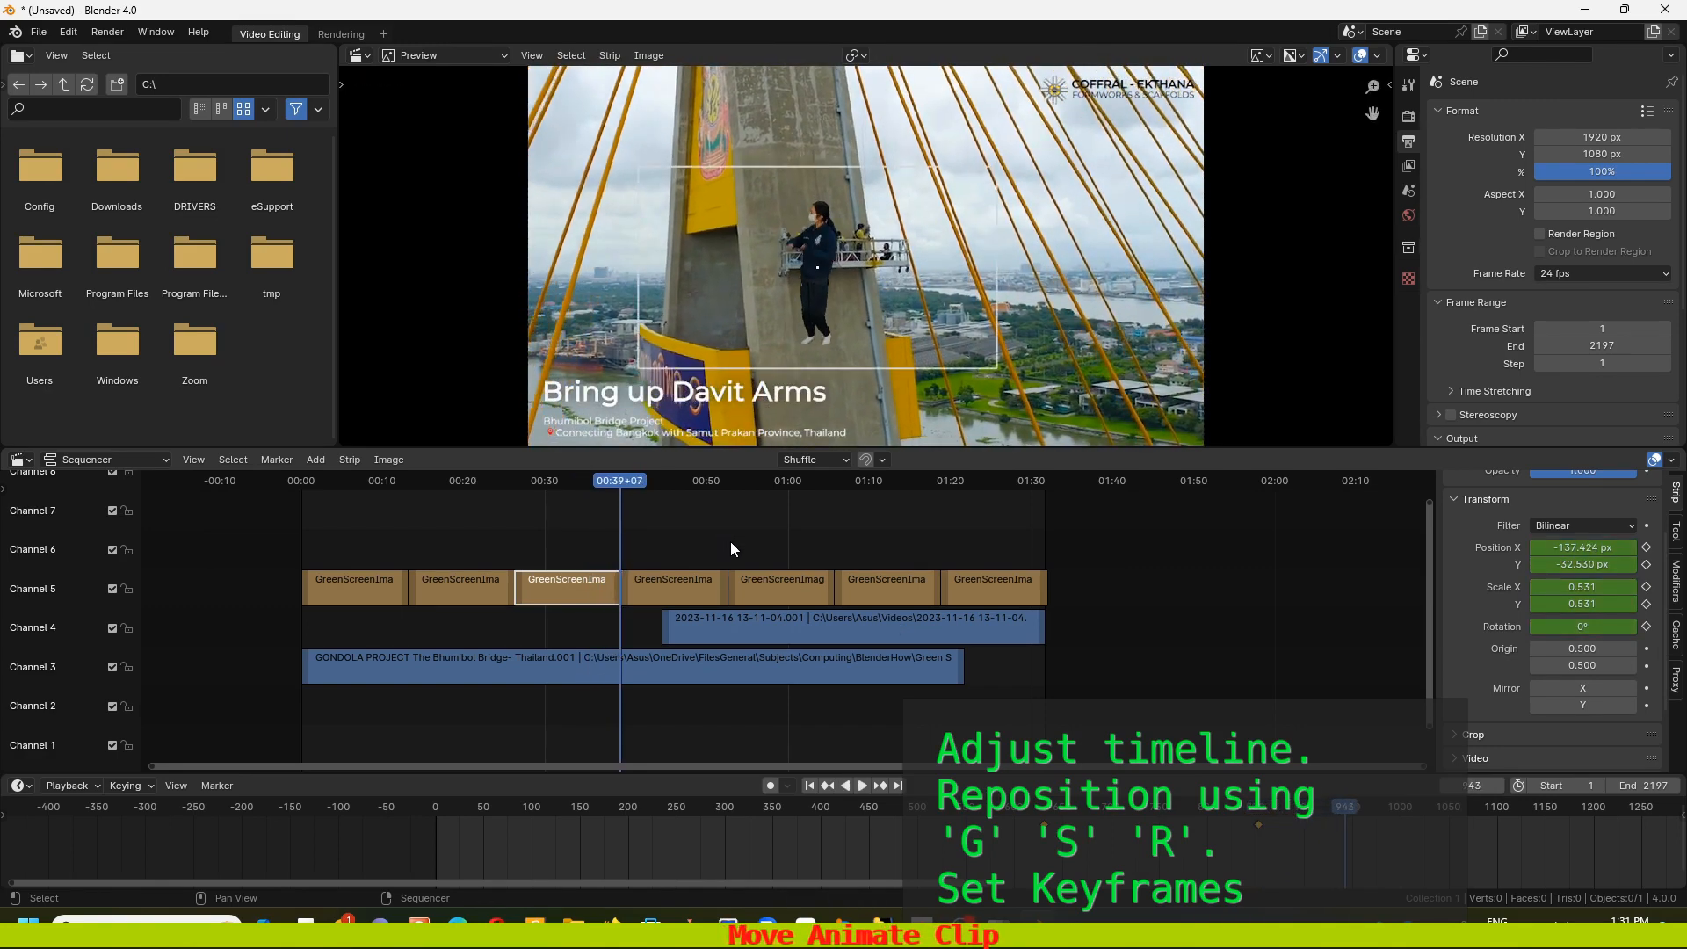
key("Left")
key("Left")
key("Left")
key("Left")
key("Left")
key("Left")
key("Left")
key("Left")
key("Left")
key("Left")
key("Left")
key("Left")
key("Left")
key("Left")
key("Left")
key("Left")
key("Left")
key("Left")
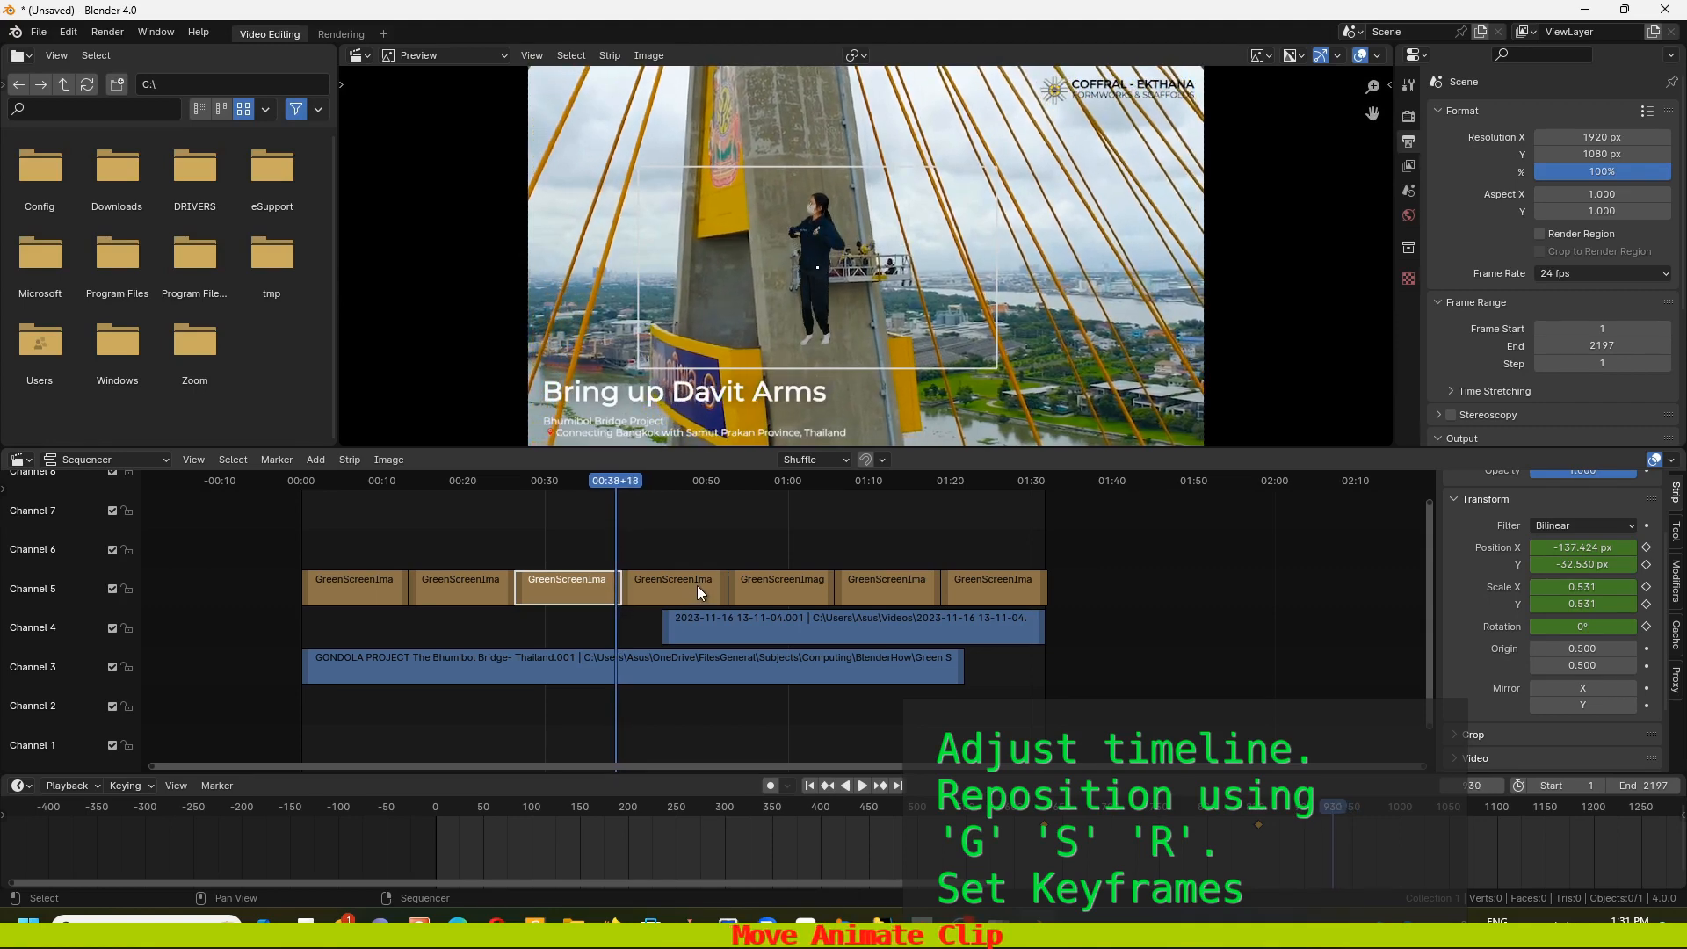
Go back frame by frame within the third dancer strip to 00:37+20
key("Left")
key("Left")
key("Left")
key("Left")
key("Left")
key("Left")
key("Left")
key("Left")
key("Left")
key("Left")
key("Left")
key("Left")
key("Left")
key("Left")
key("Left")
key("Left")
key("Left")
key("Left")
key("Left")
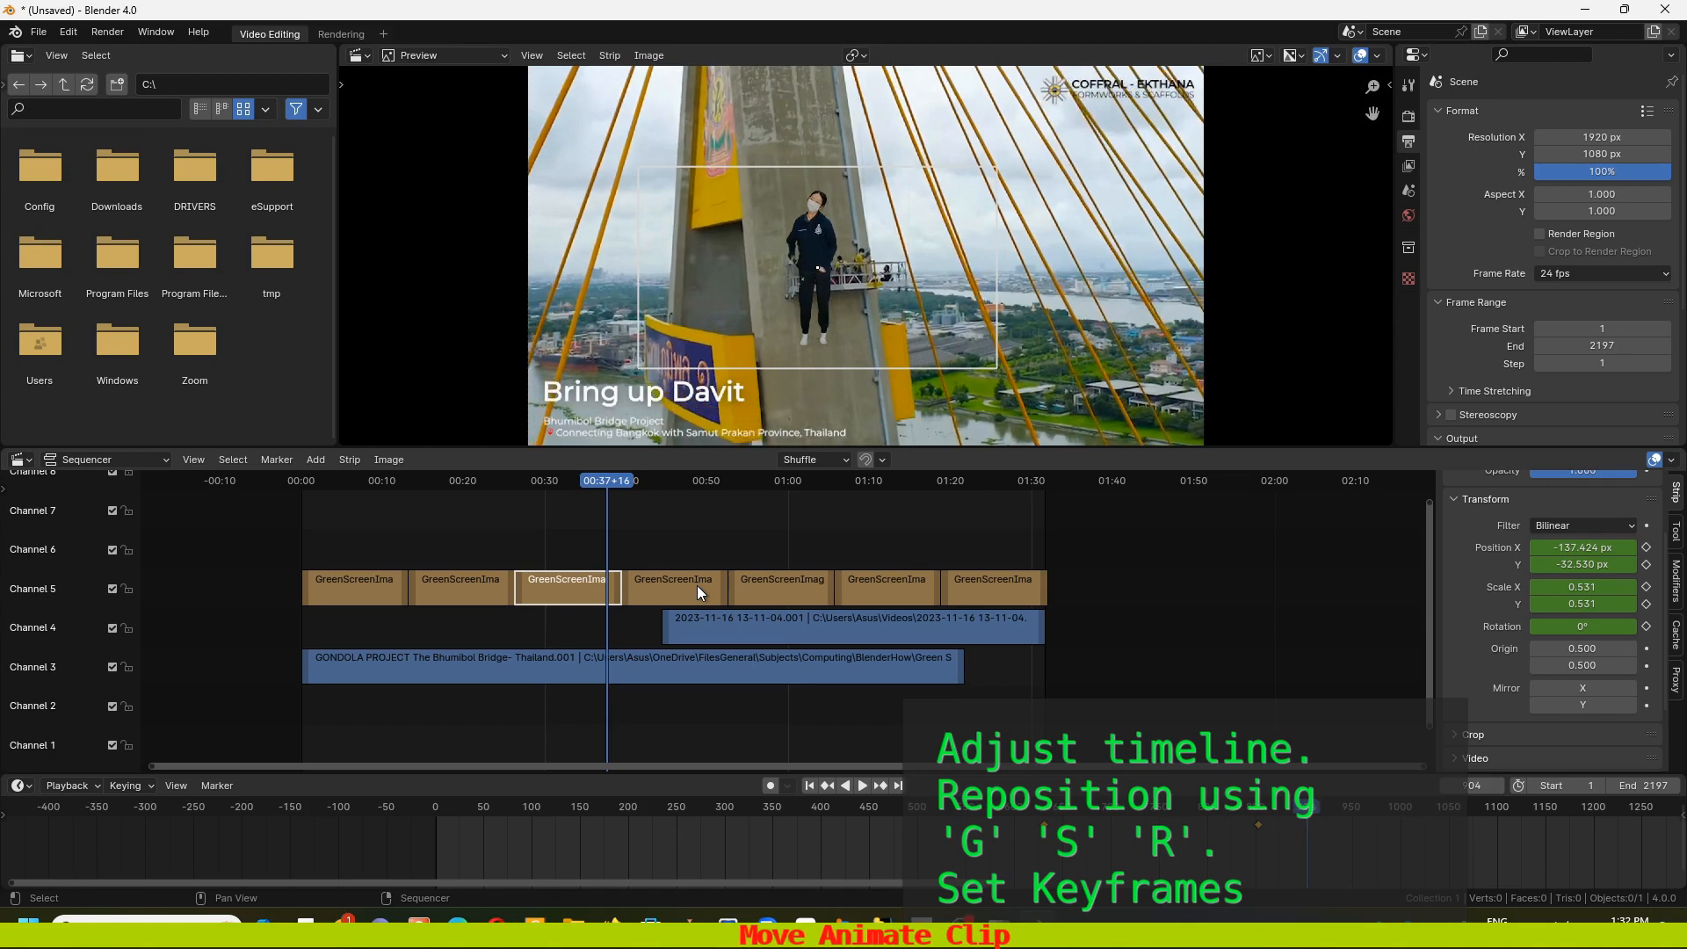
key("Right")
key("Right")
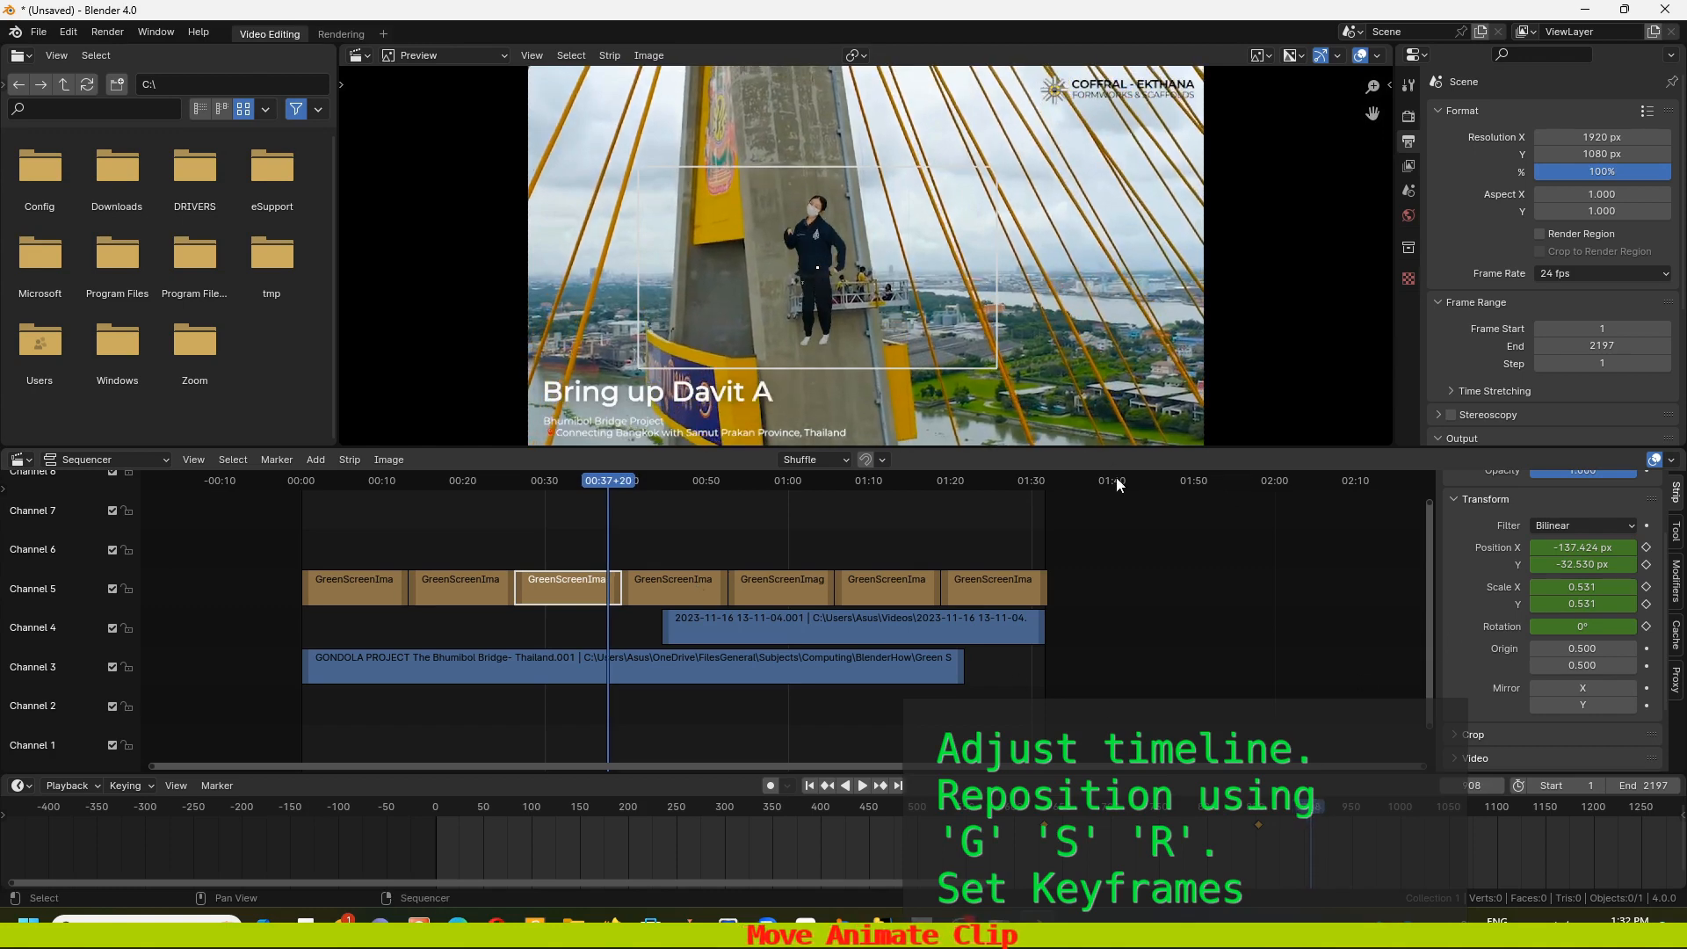
Shrink the third strip's dancer to a scale of about 0.259 and stand her on the gondola, about X 52 px, Y -18 px
key("g")
left_click(938, 258)
key("s")
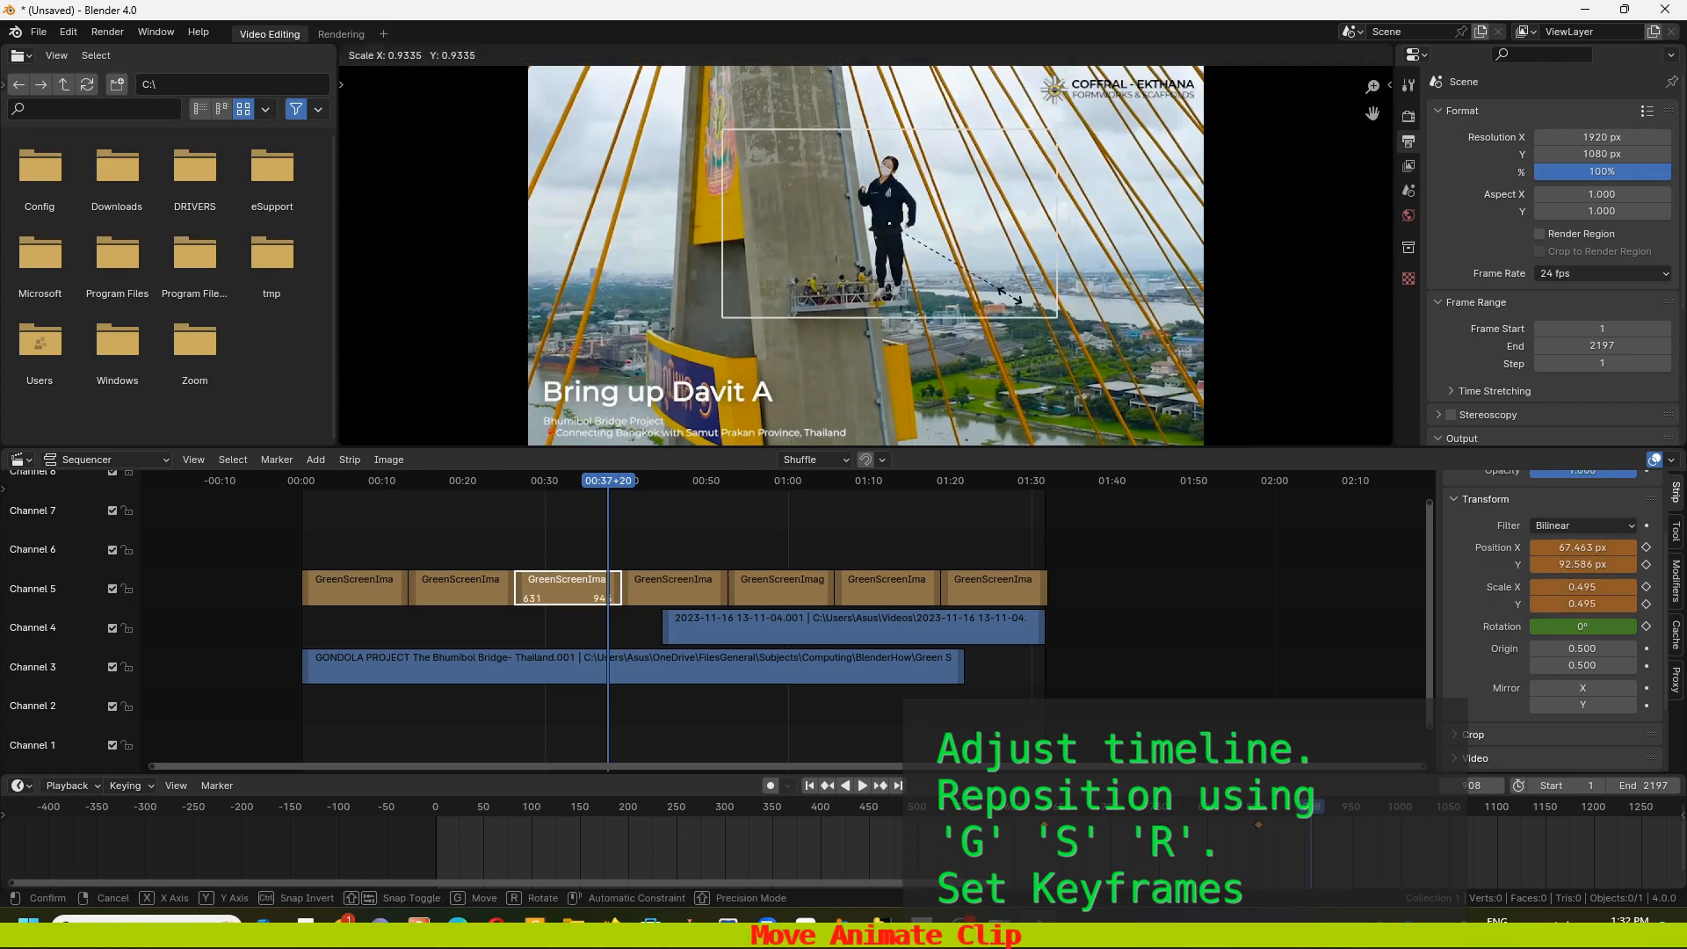
left_click(896, 255)
key("g")
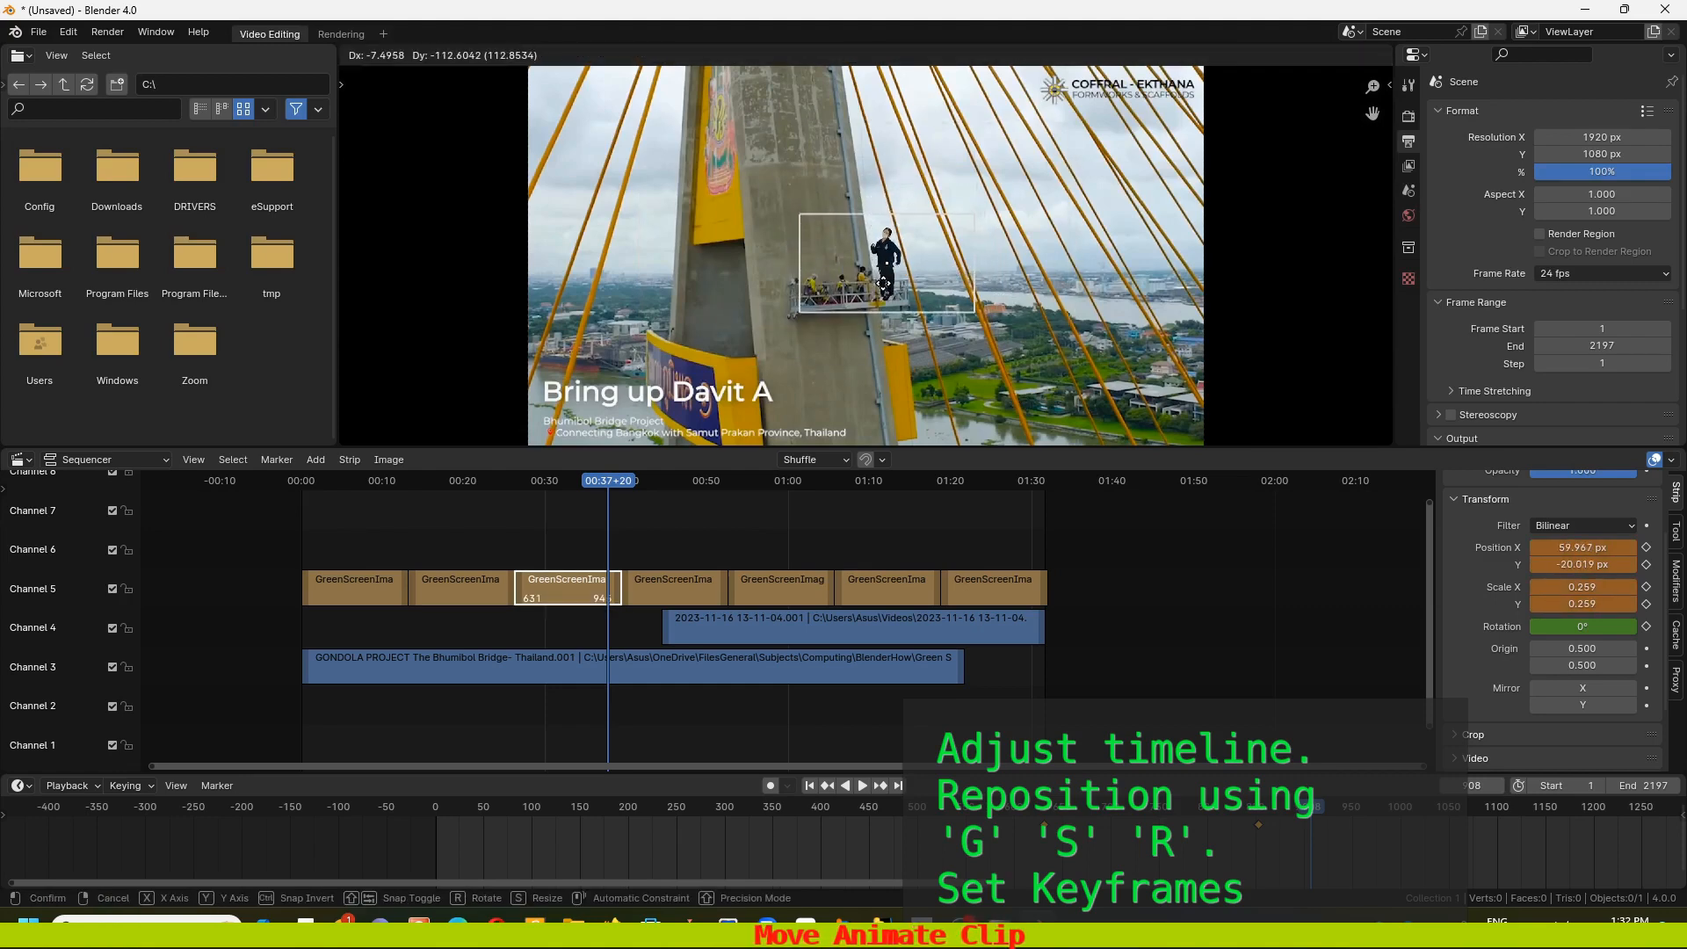
left_click(891, 294)
Set the third dancer strip's rotation to 360° and keyframe its rotation, scale and position at 00:37+20
left_click(1581, 627)
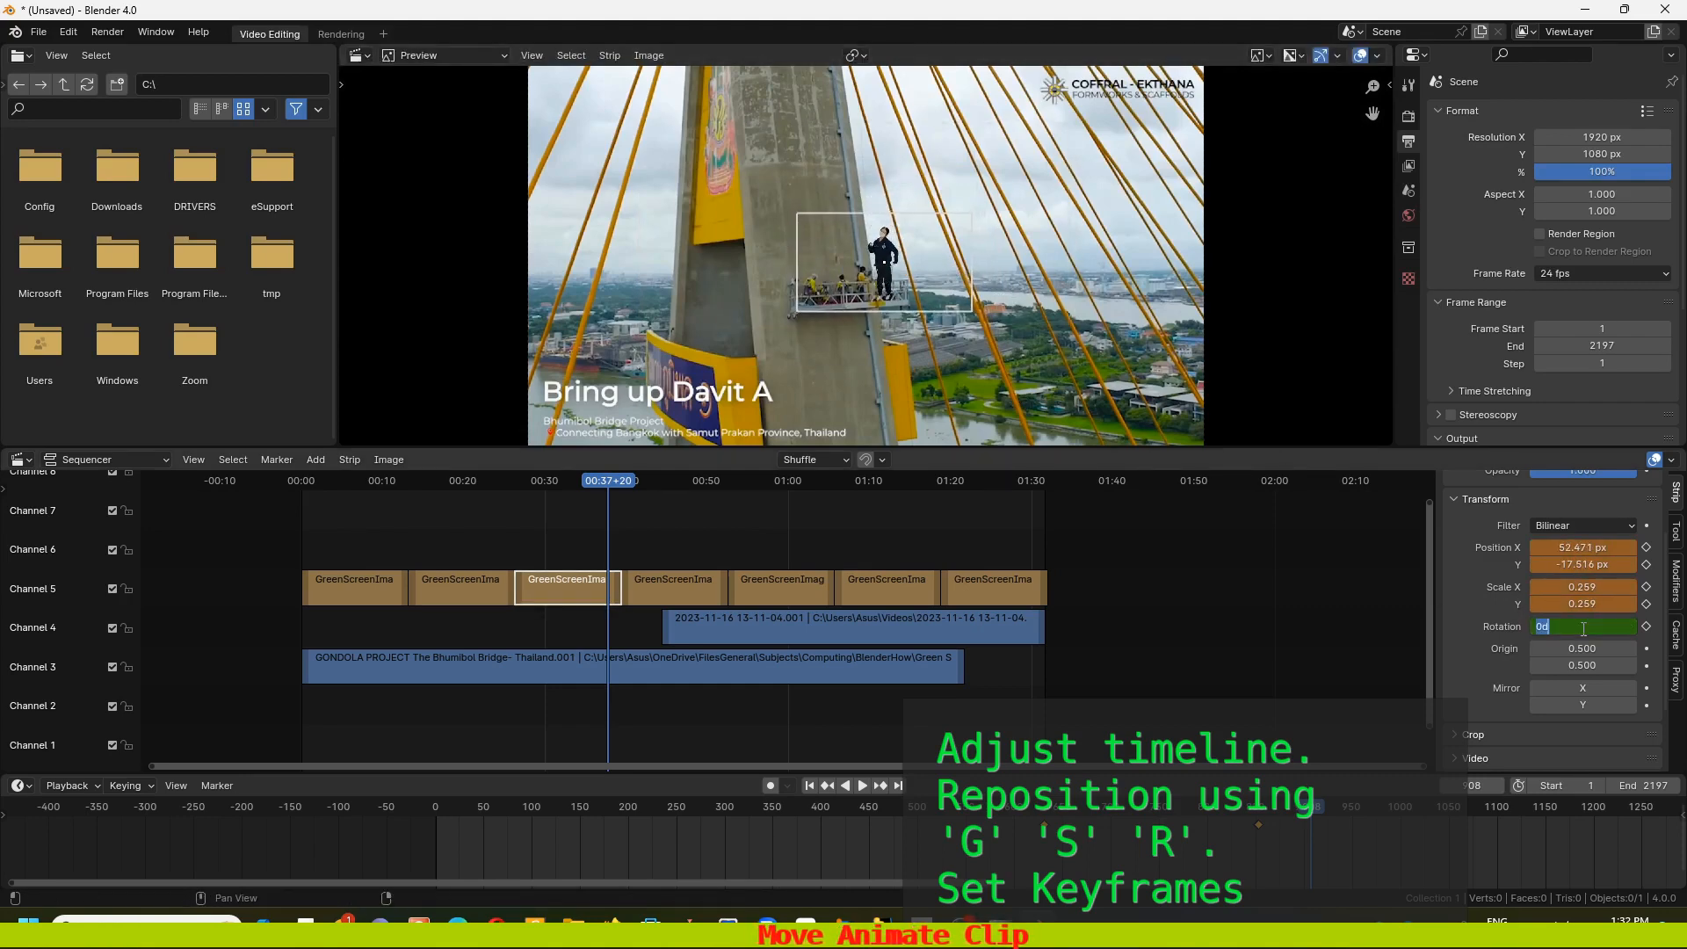
type("360")
key("Return")
left_click(1647, 626)
left_click(1647, 605)
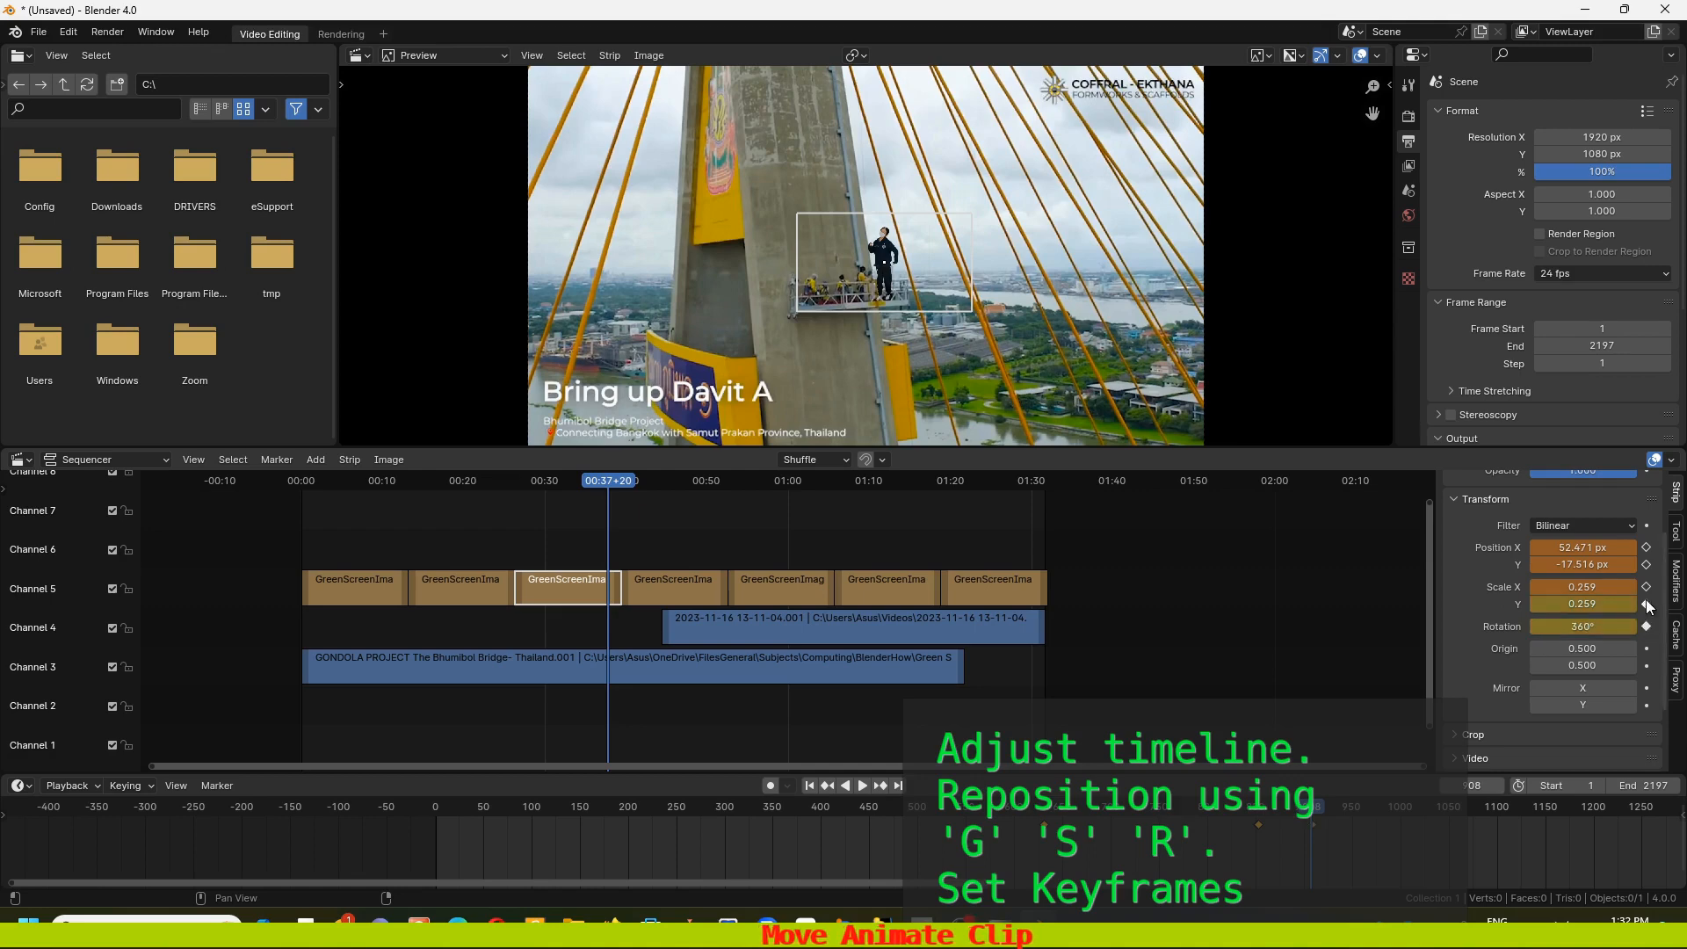
left_click(1646, 587)
left_click(1647, 565)
left_click(1647, 548)
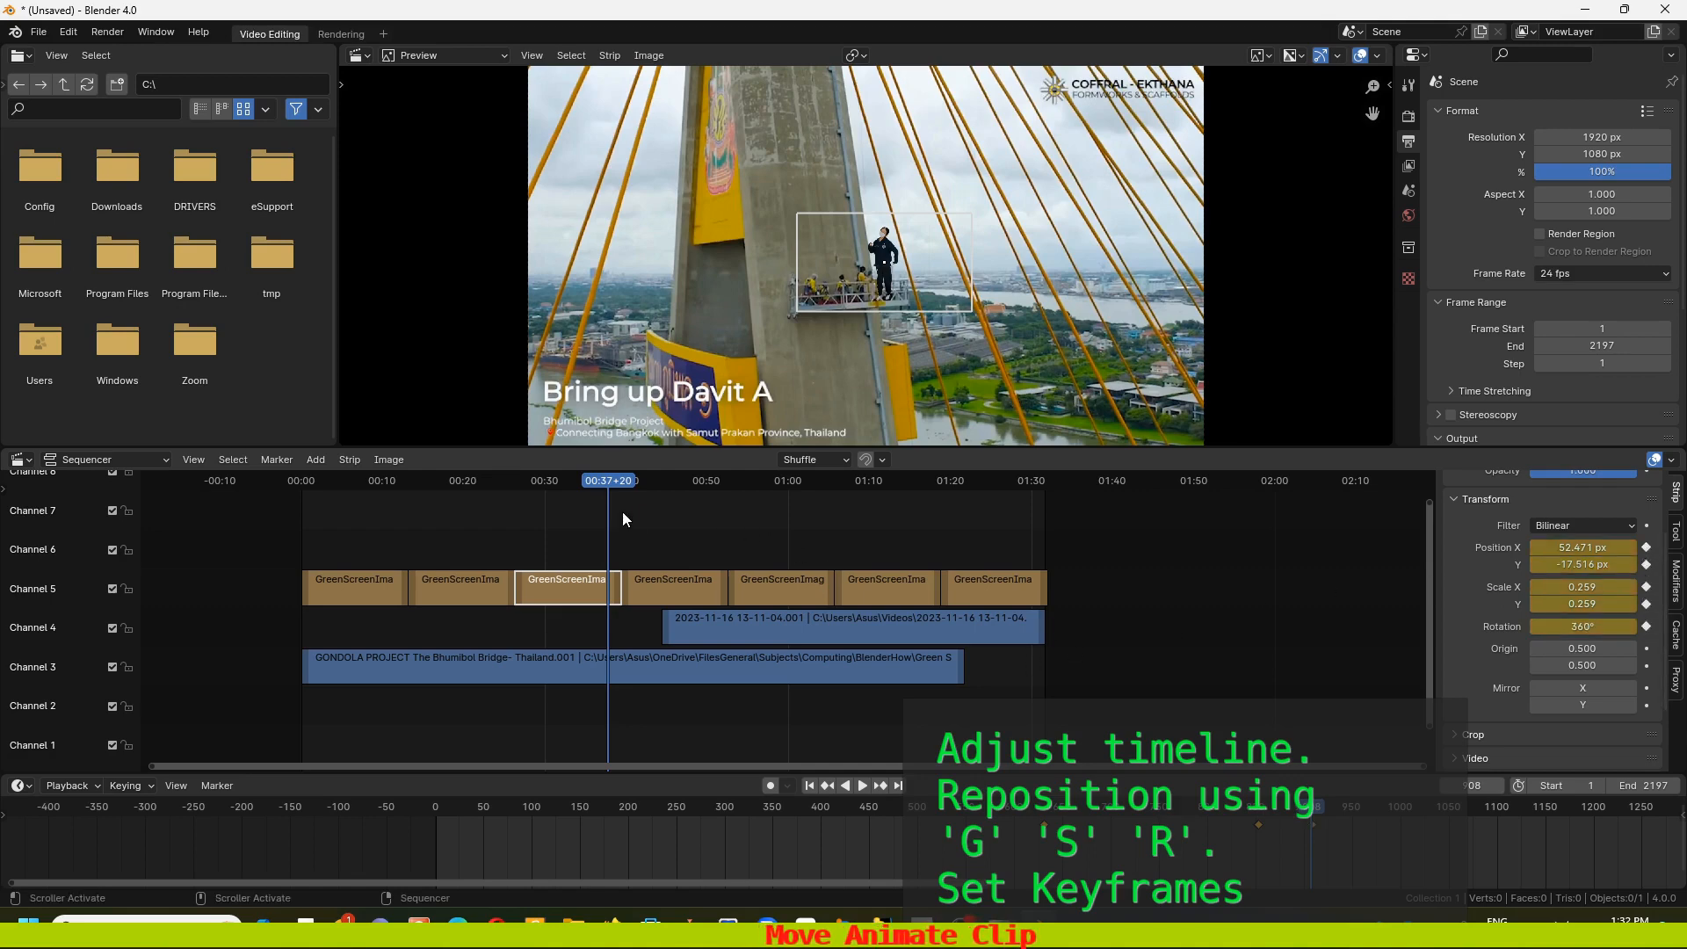
Play past the end of the third dancer strip and return frame by frame to its last frame at 00:39+09
key("space")
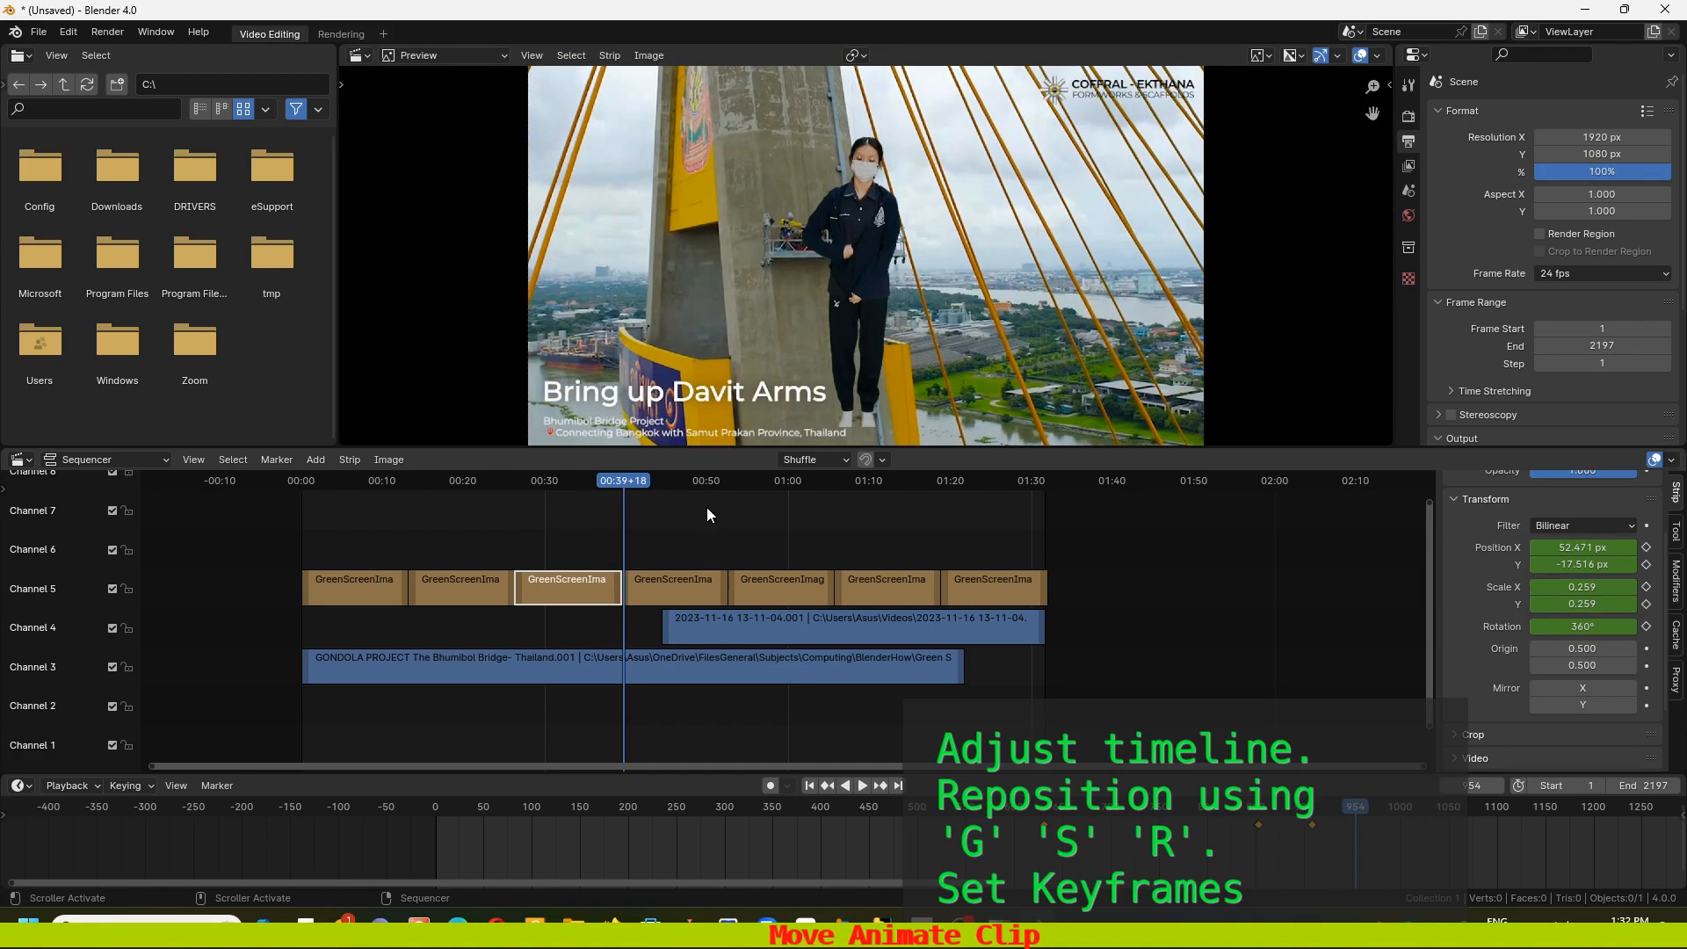
key("Left")
key("Left")
key("Left")
key("Left")
key("Left")
key("Left")
key("Left")
key("Left")
key("Left")
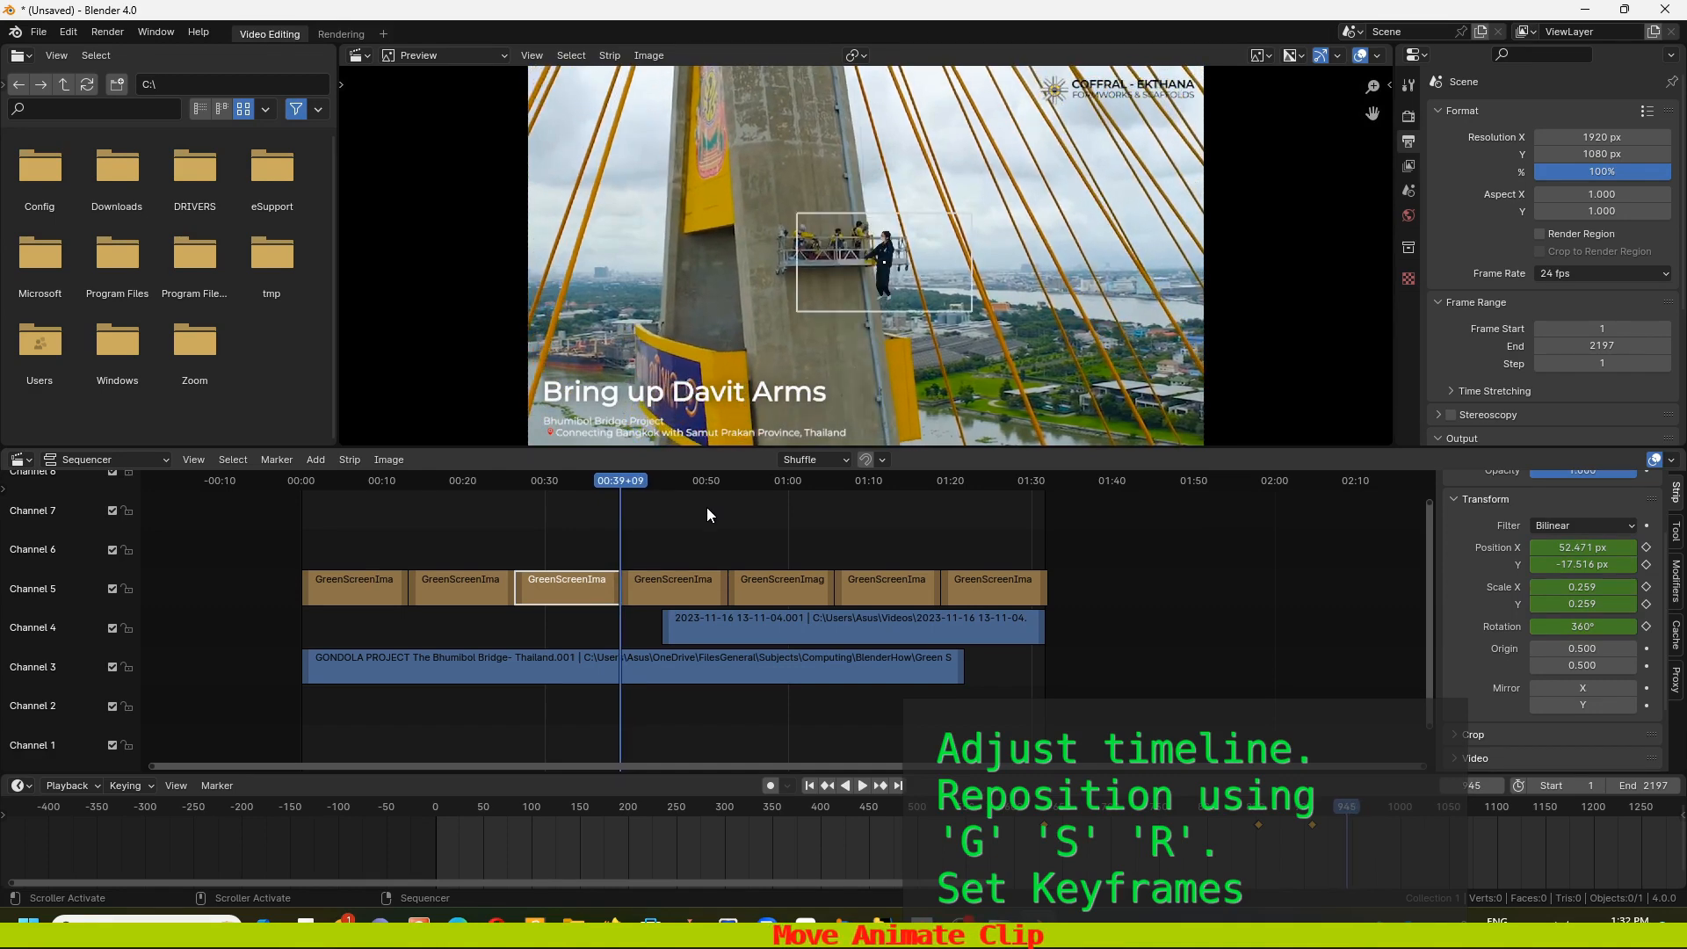
Move the third strip's dancer up onto the gondola, about X 47 px, Y 93 px, and keyframe position, scale and rotation at 00:39+09
key("g")
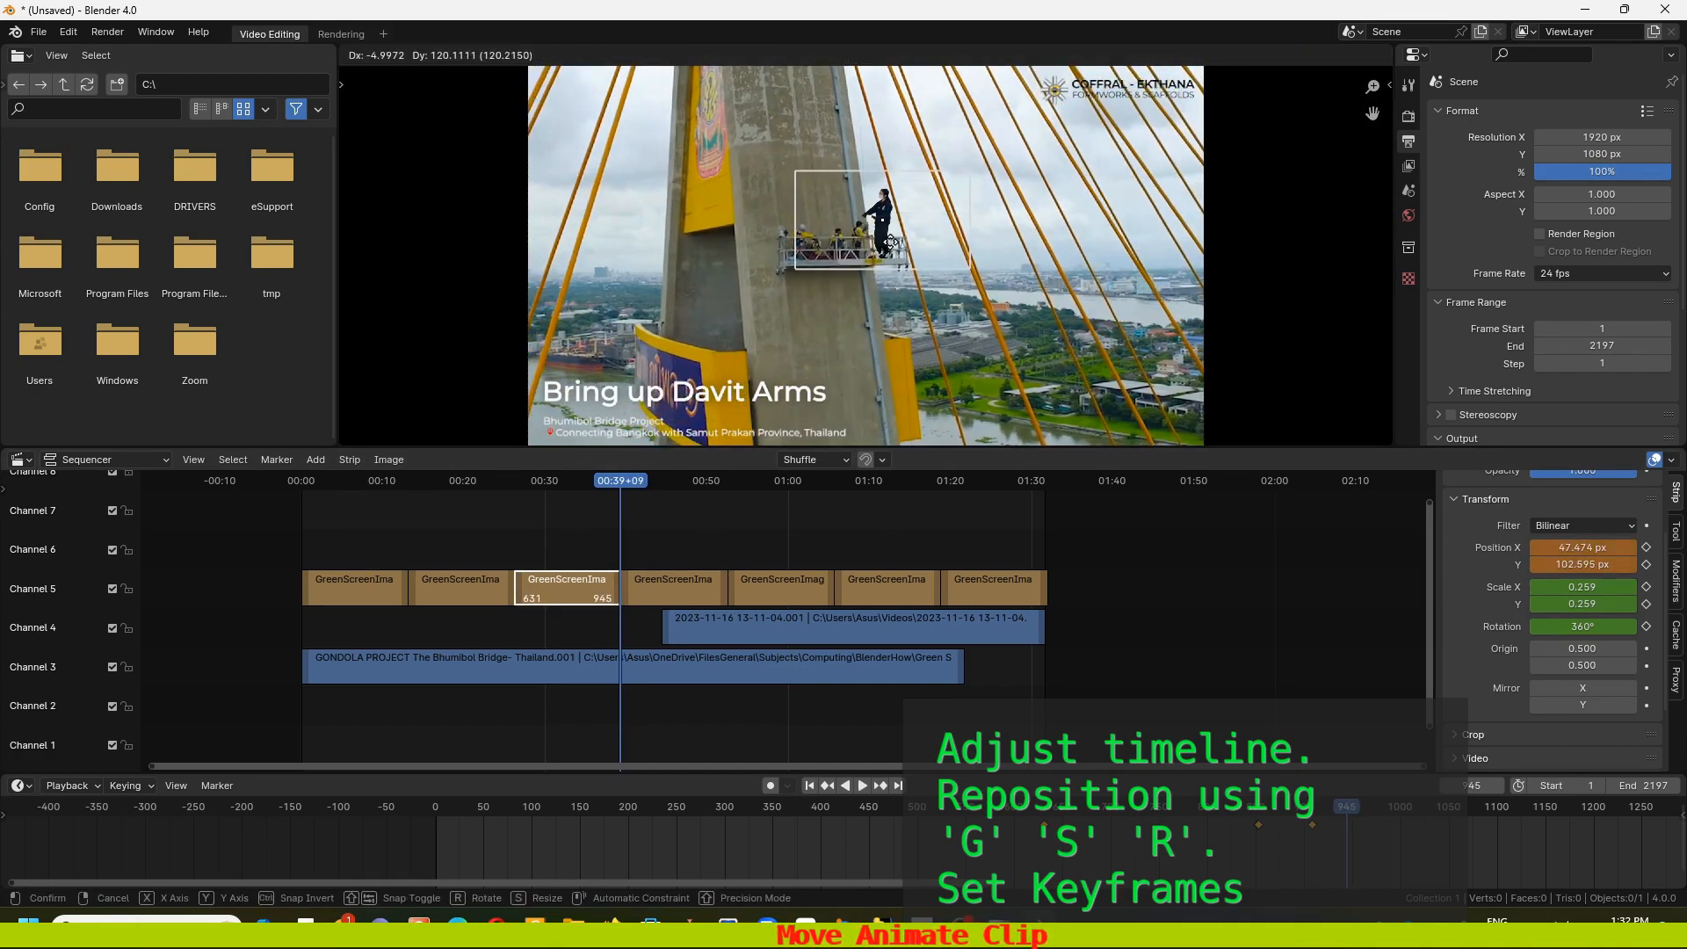
left_click(890, 246)
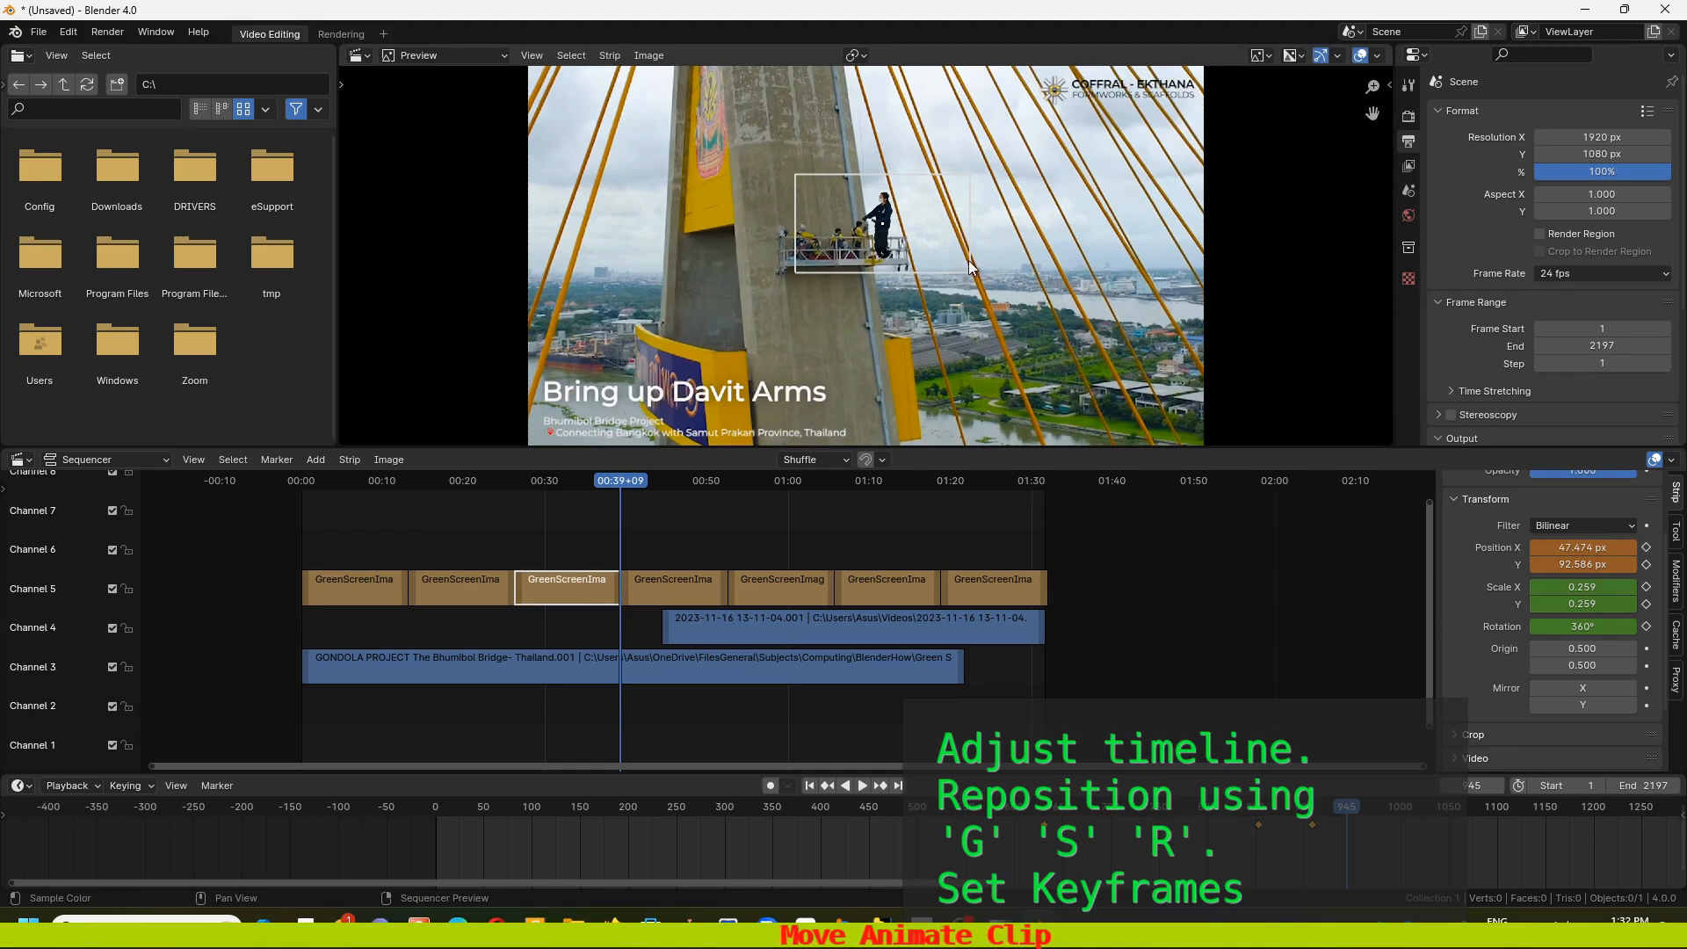
key("i")
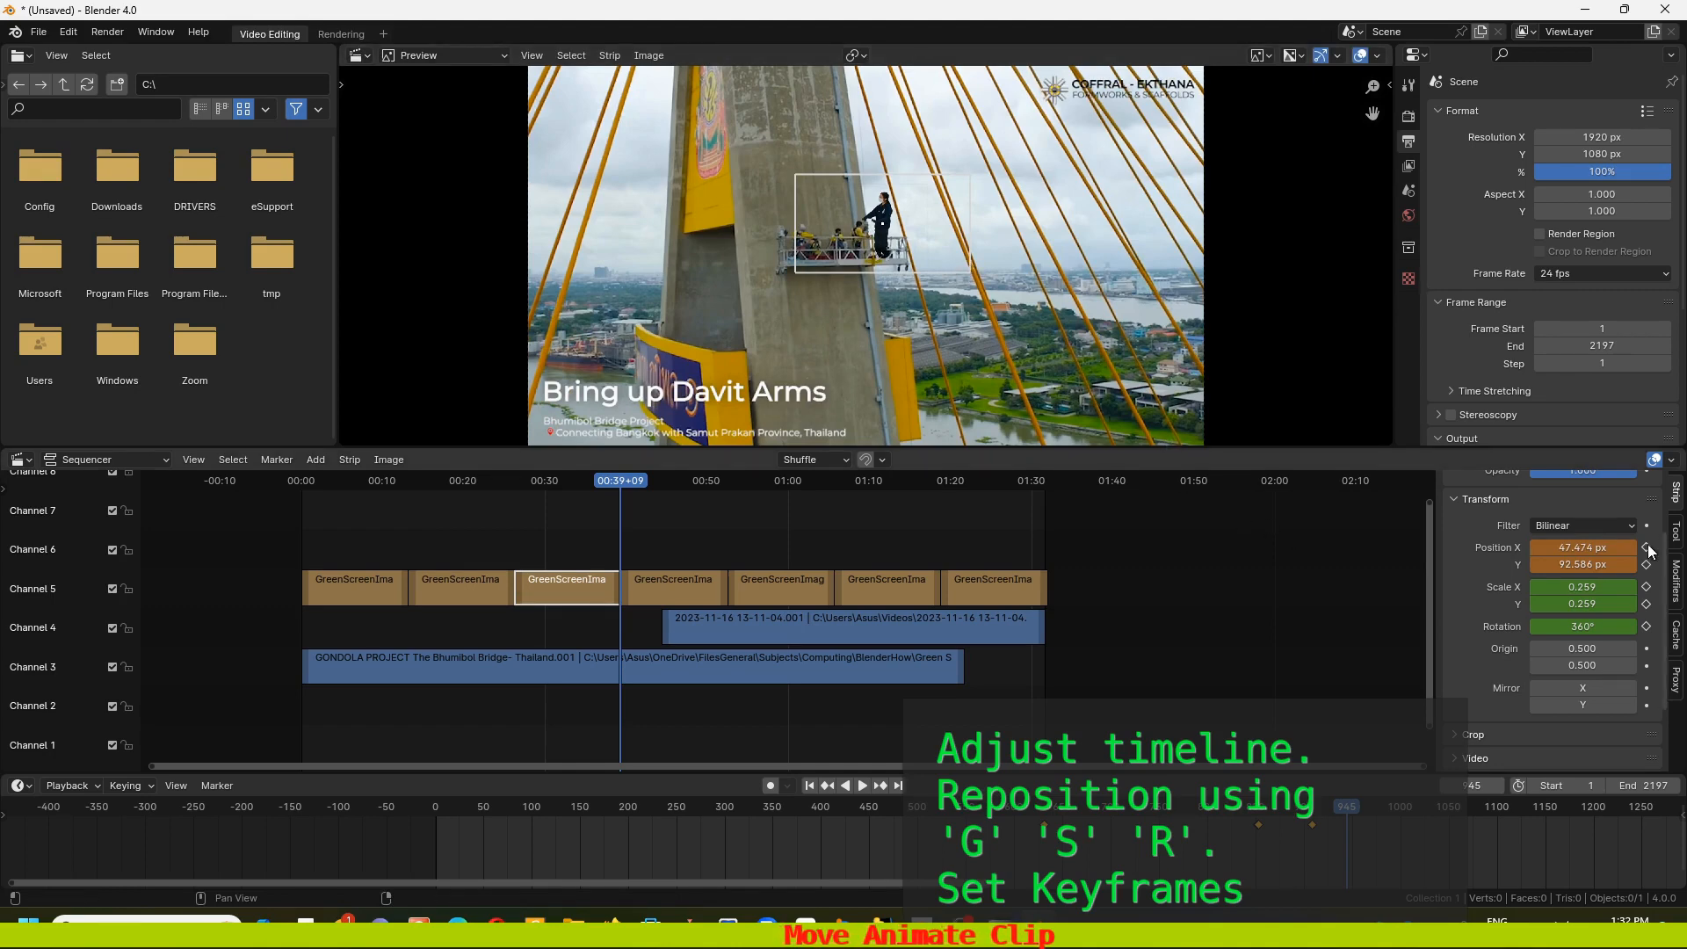
key("i")
key("i")
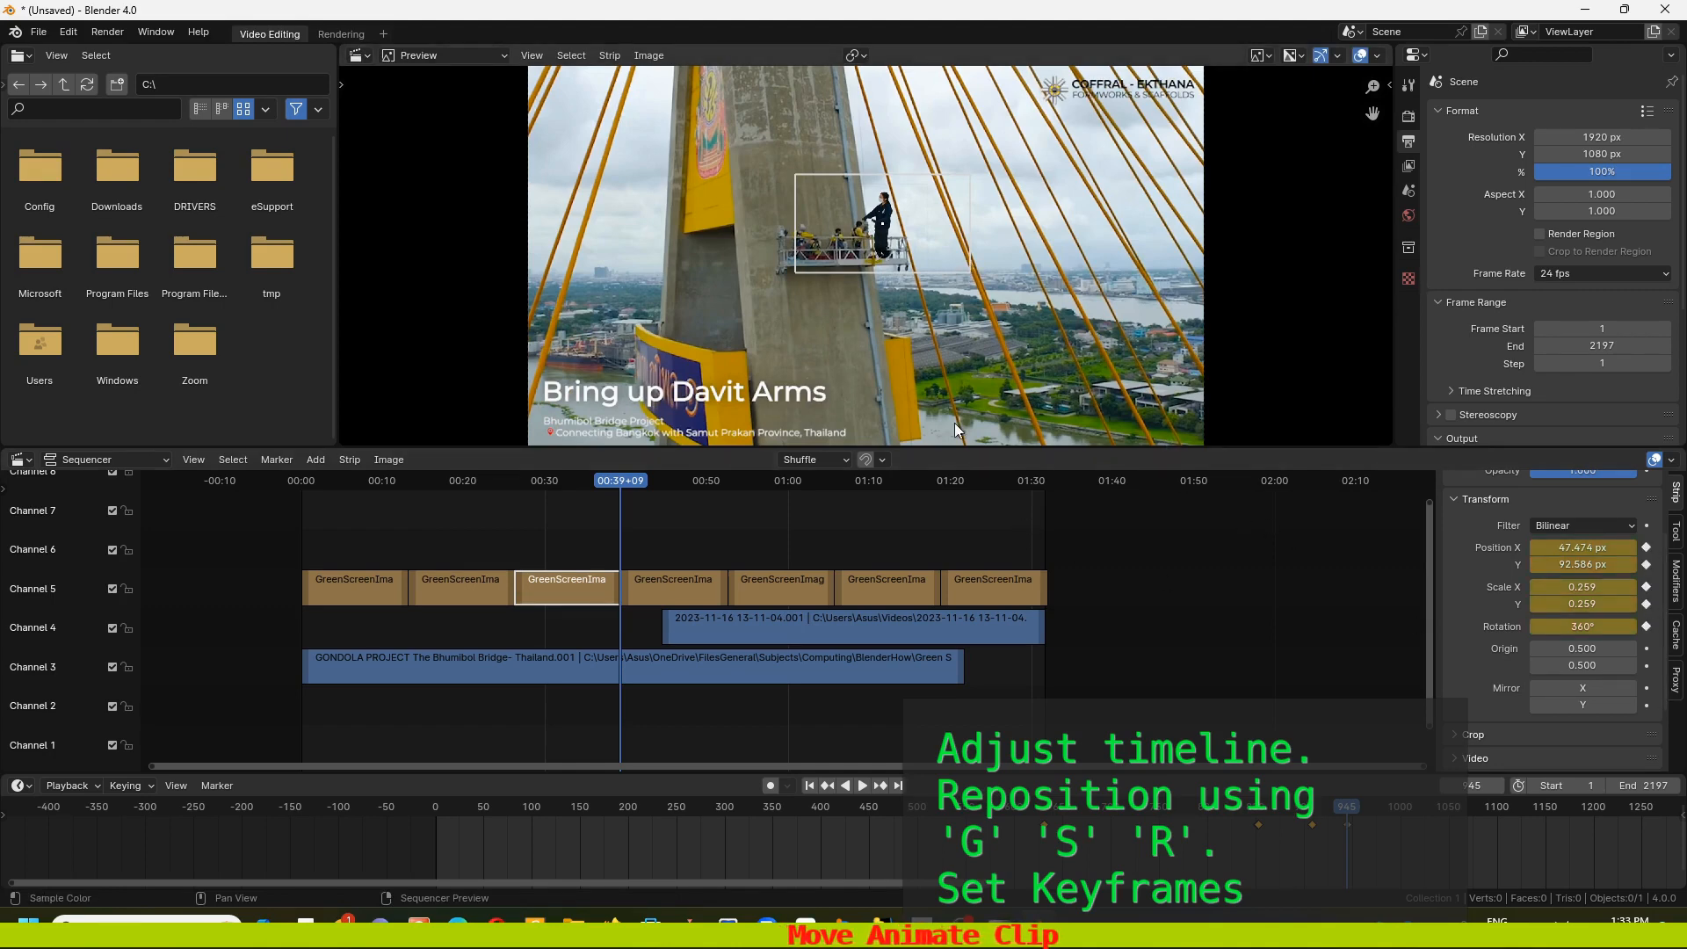
At 00:39+10, scale the fourth dancer strip to about 0.216 and place the dancer on the gondola, about X 40 px, Y 98 px
key("space")
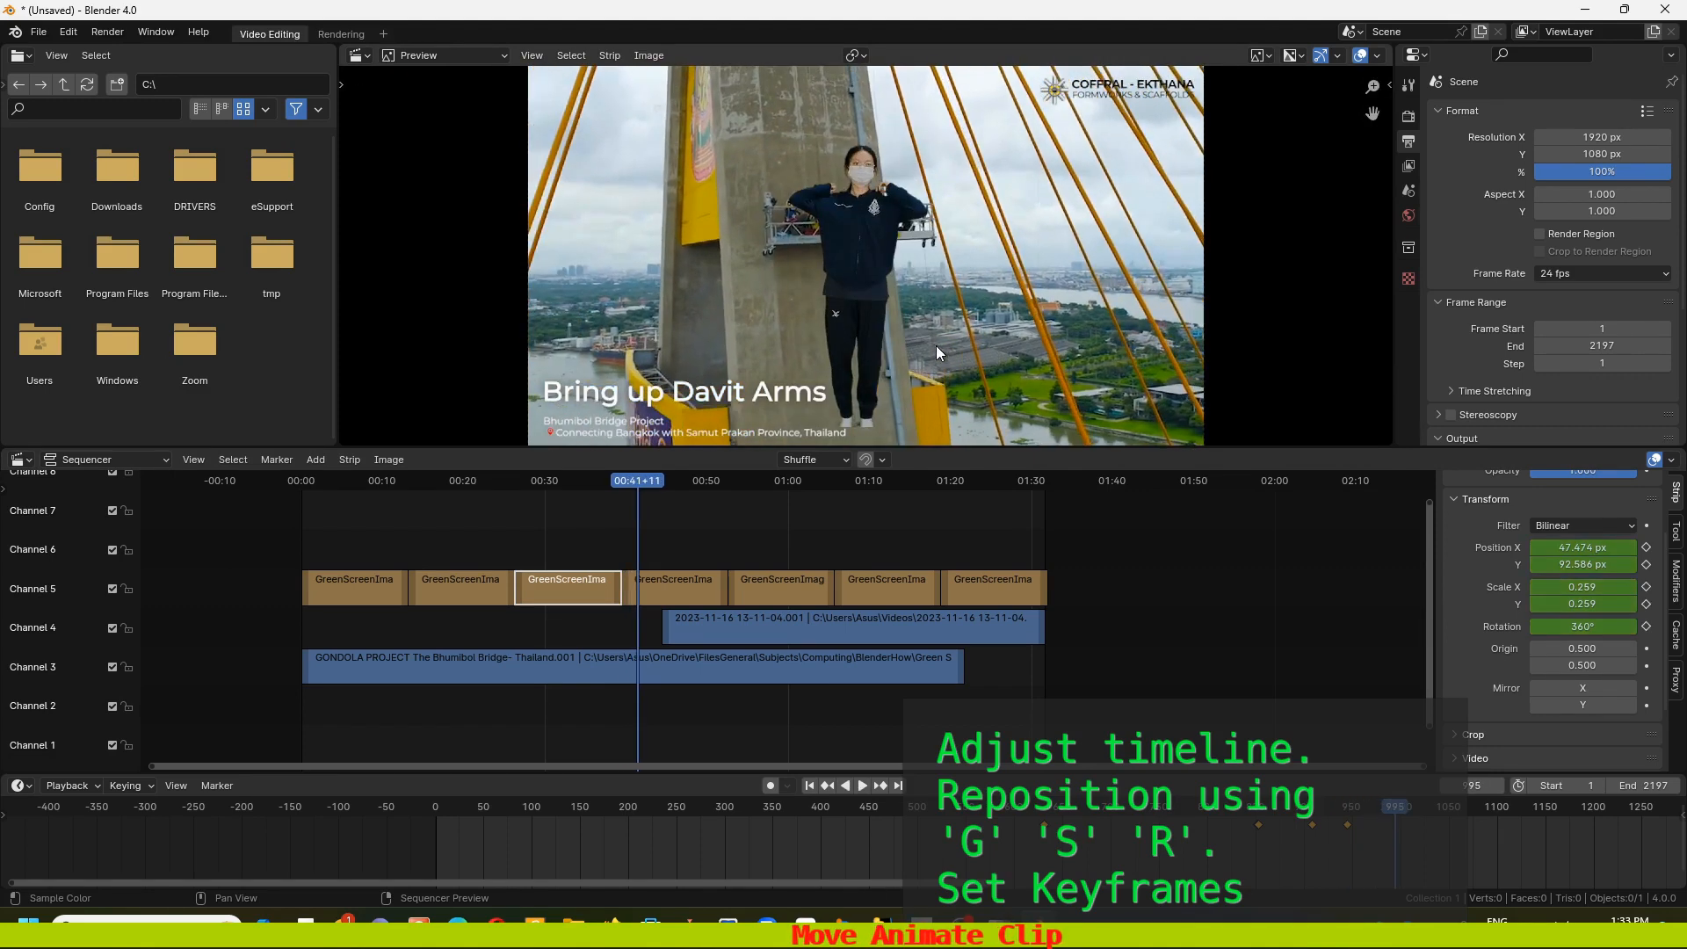
left_click(656, 575)
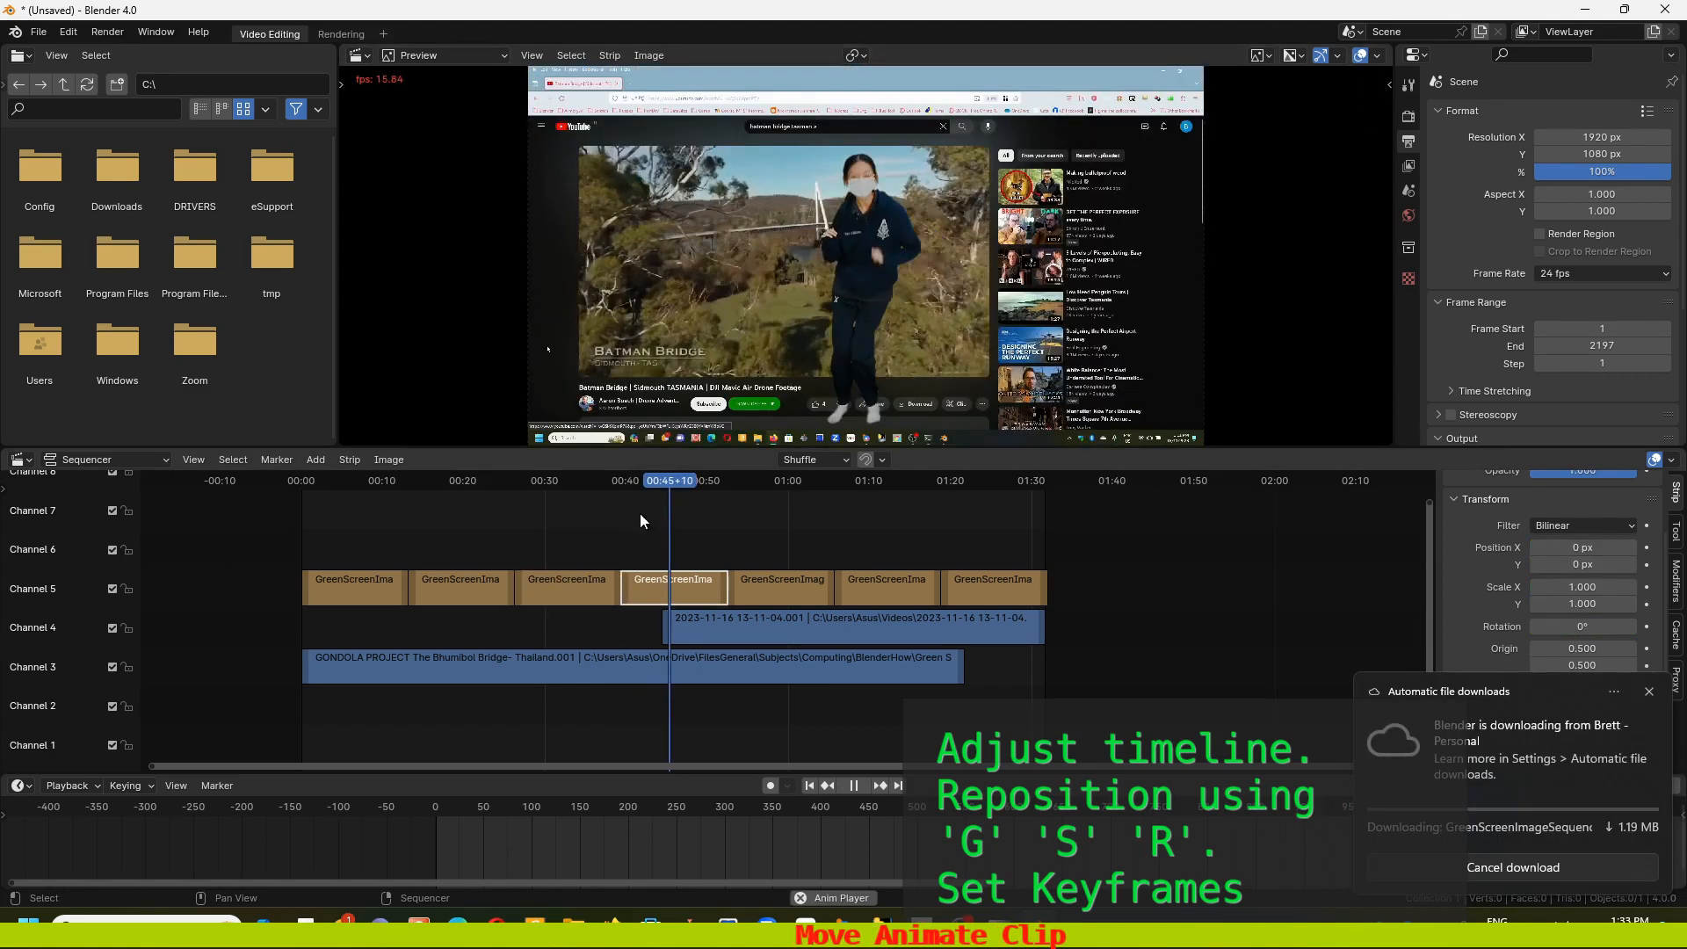
key("Escape")
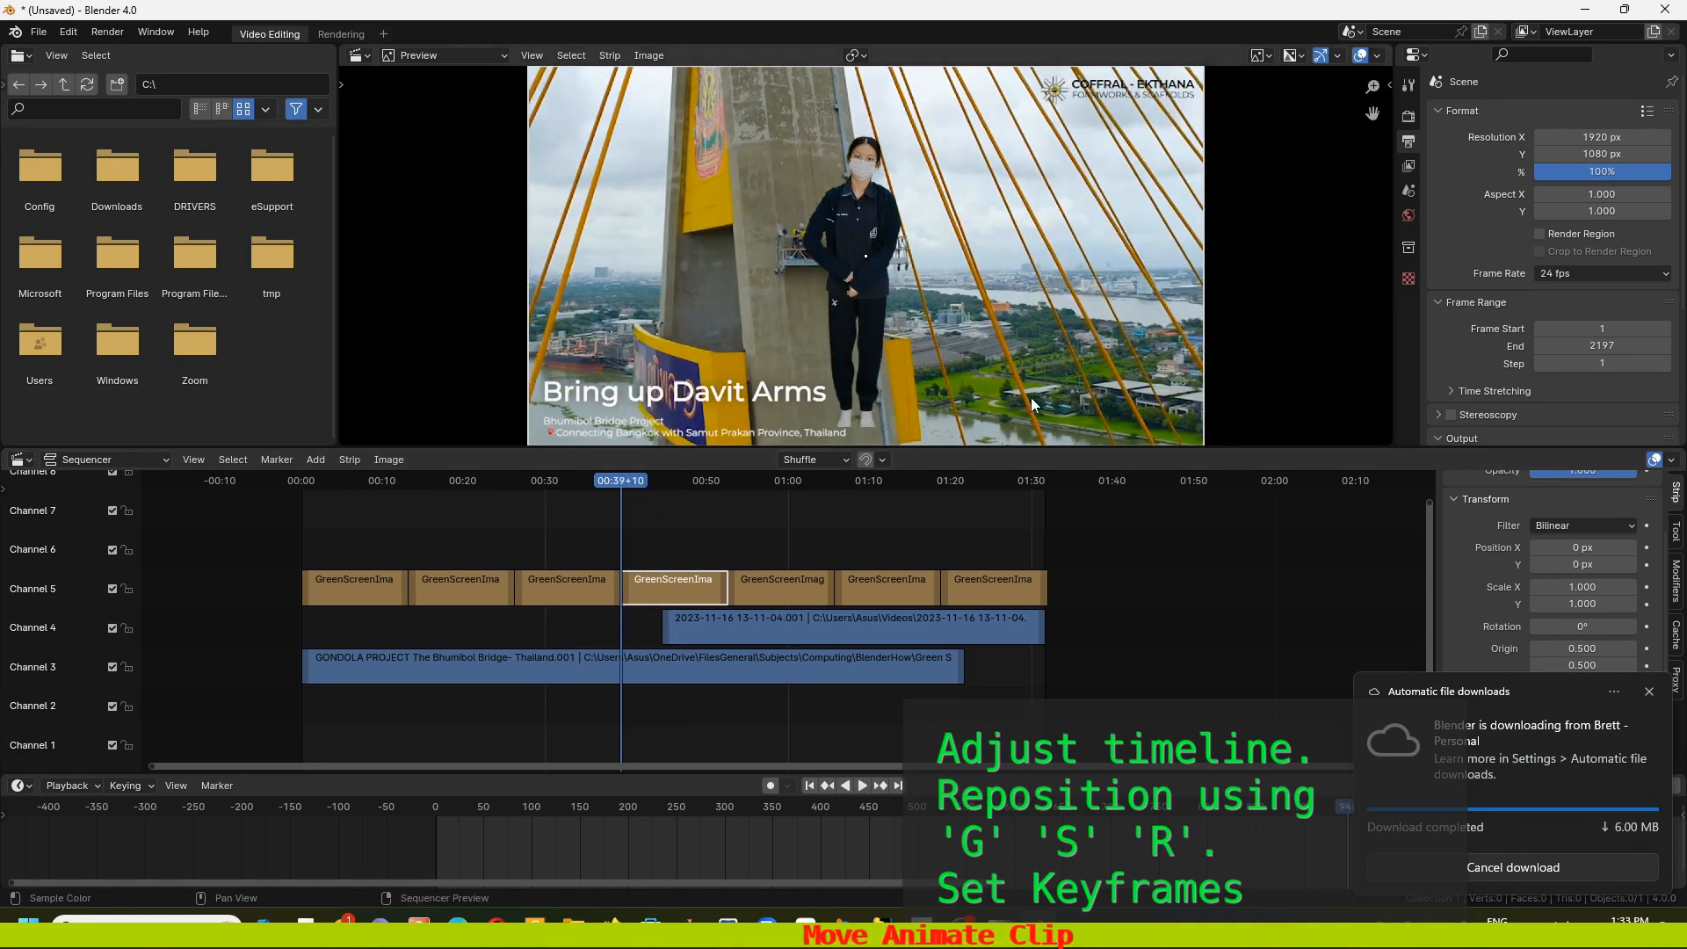
key("s")
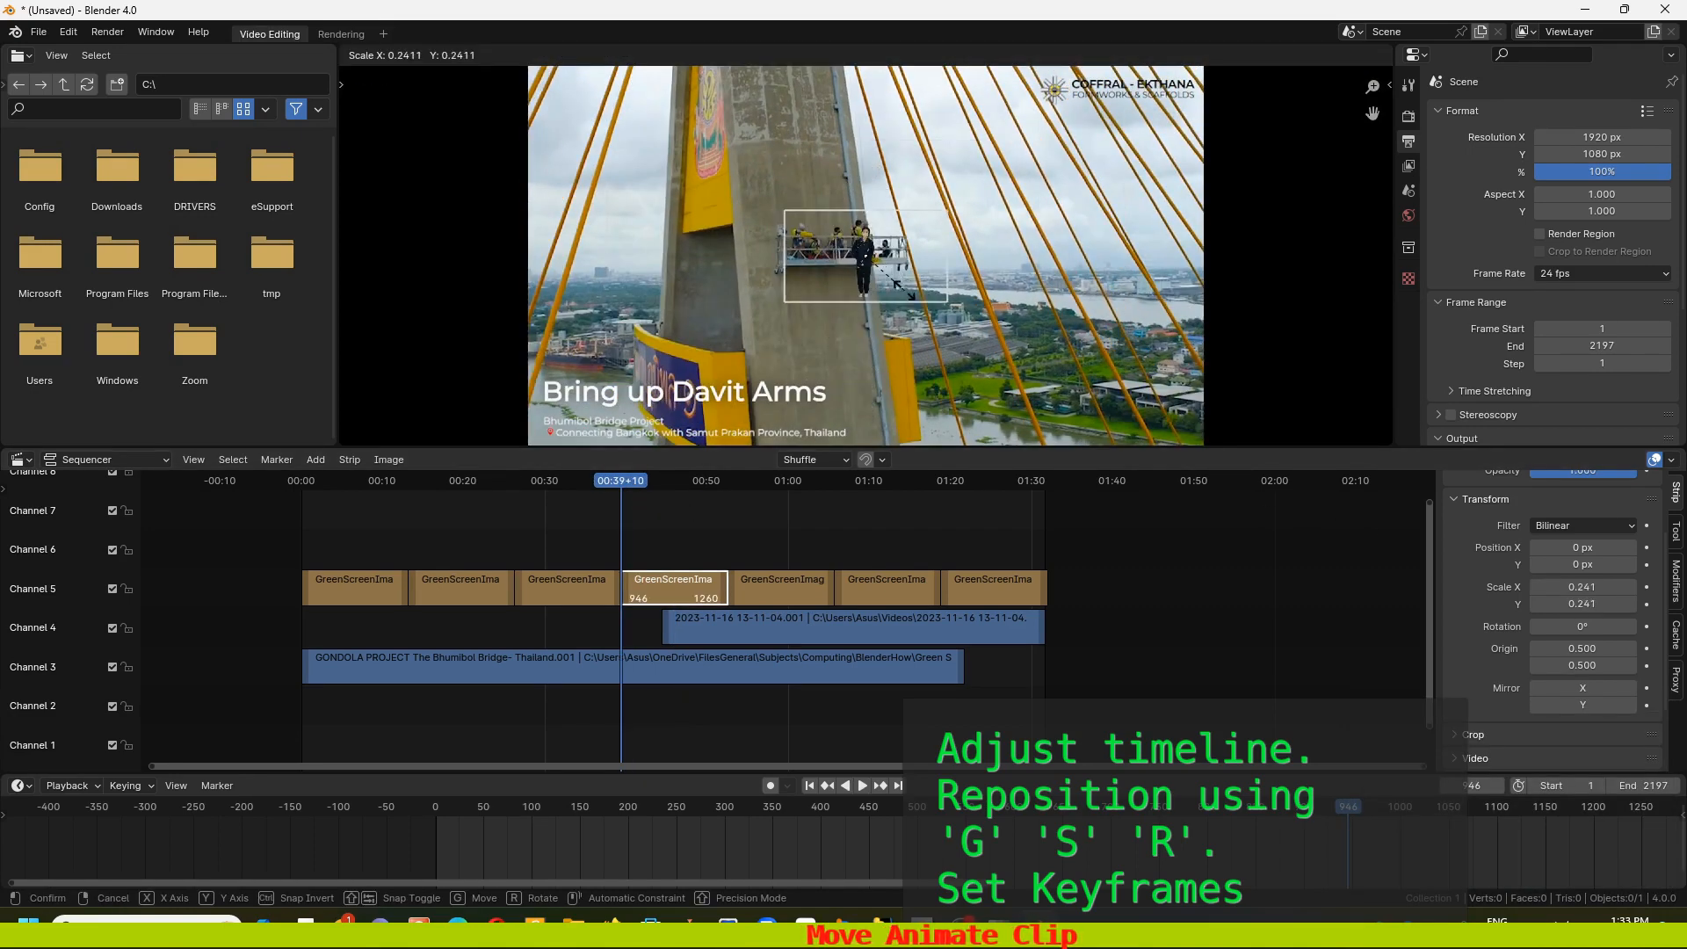
key("g")
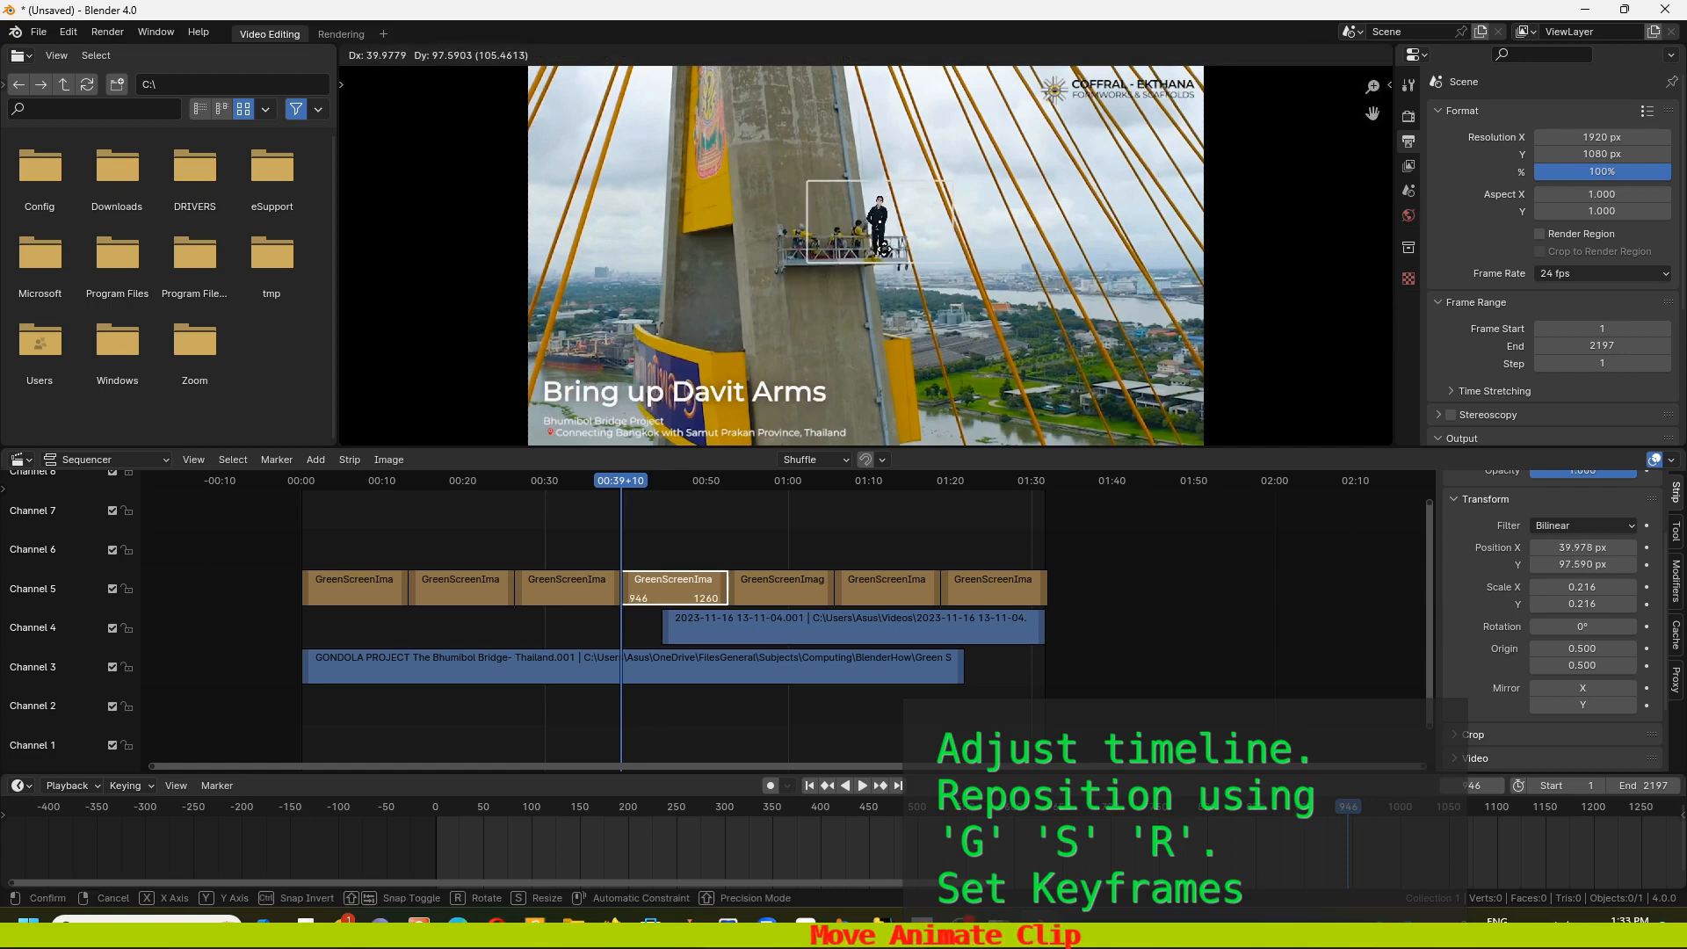
left_click(886, 248)
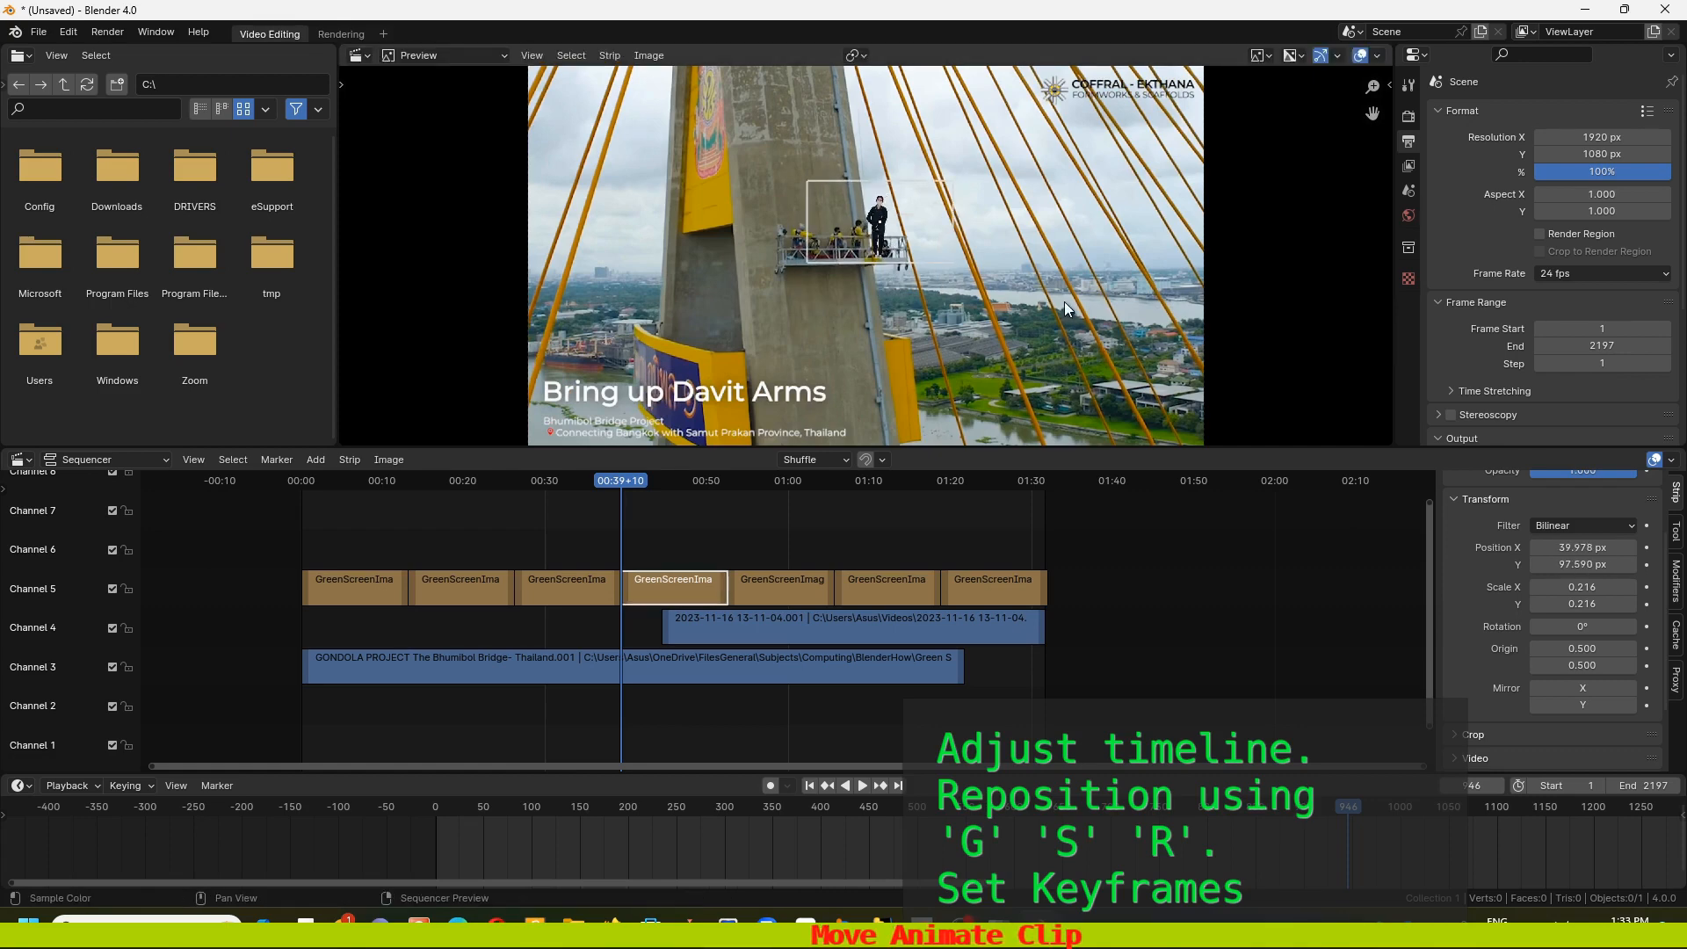
Keyframe the fourth dancer strip's position, scale and rotation at 00:39+10
left_click(1645, 547)
left_click(1646, 564)
left_click(1646, 587)
left_click(1646, 603)
left_click(1646, 627)
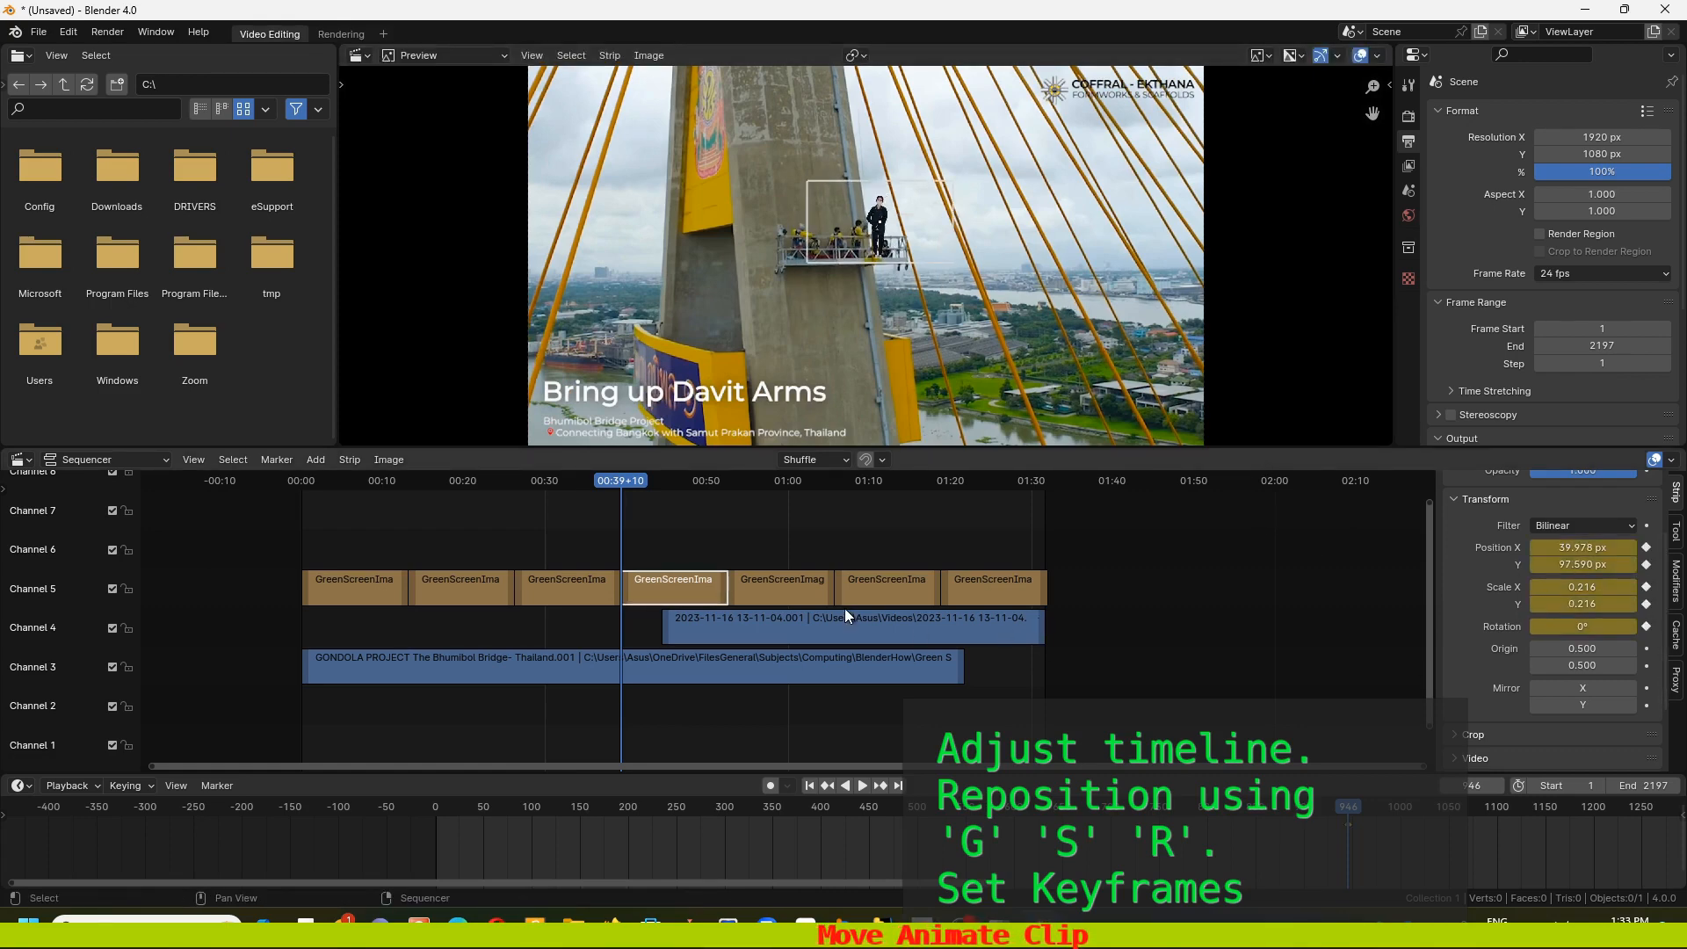
At 00:40+21, move the fourth strip's dancer onto the gondola, about X -15 px, Y 173 px, and keyframe position, scale and rotation
key("space")
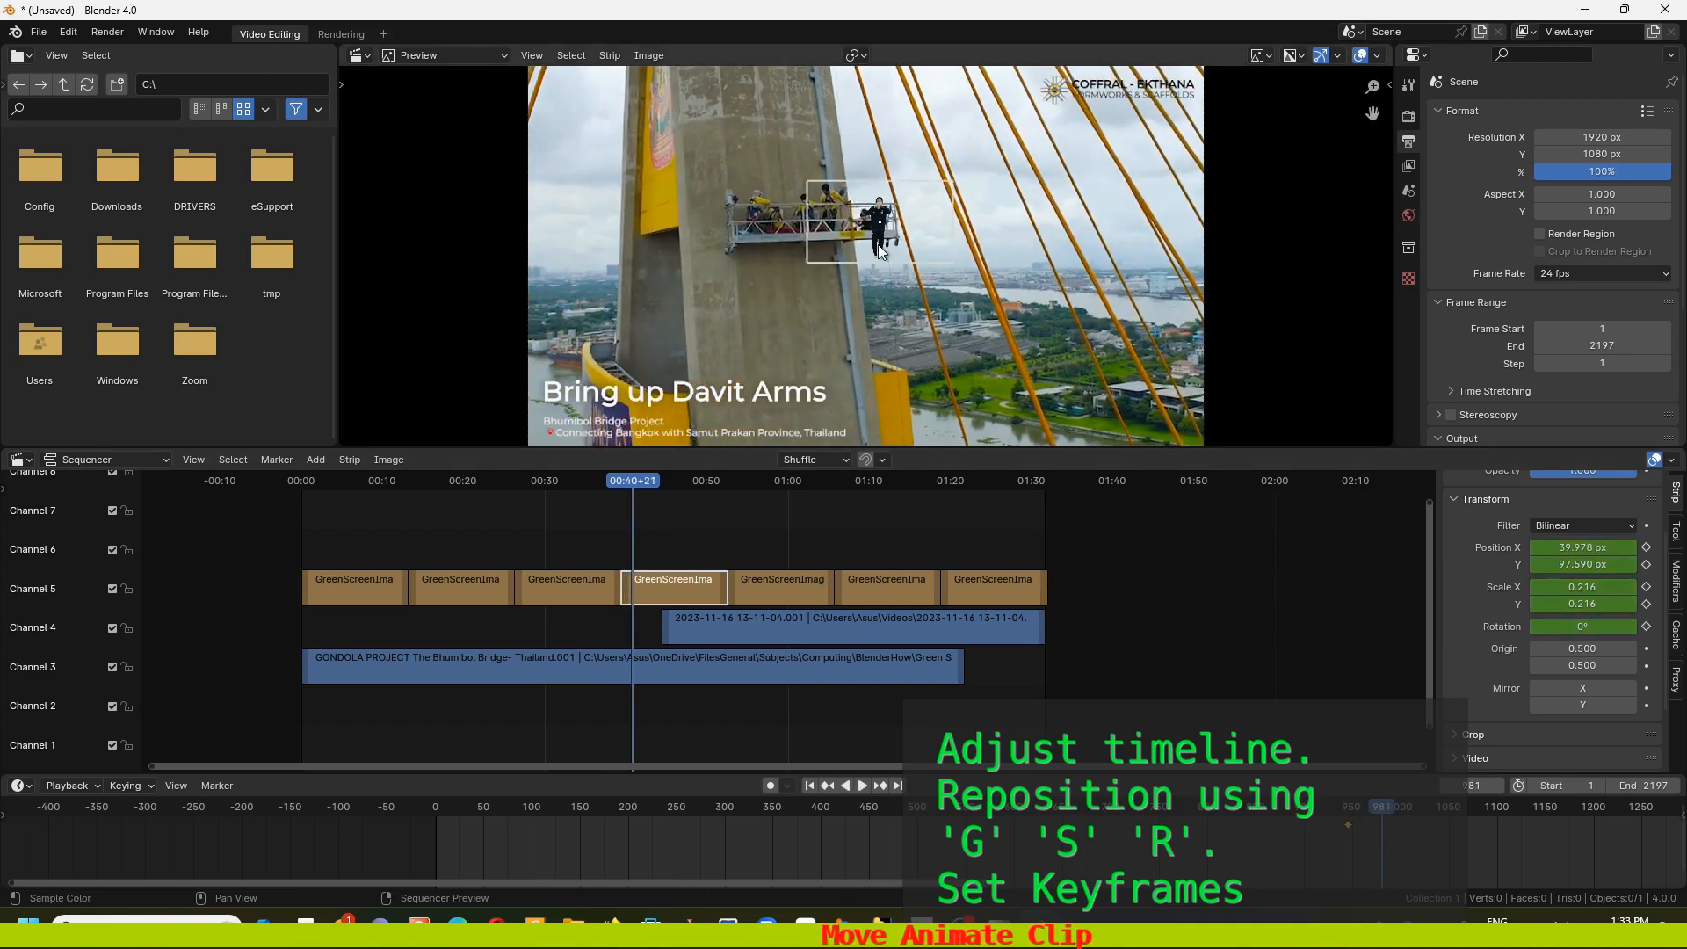
key("g")
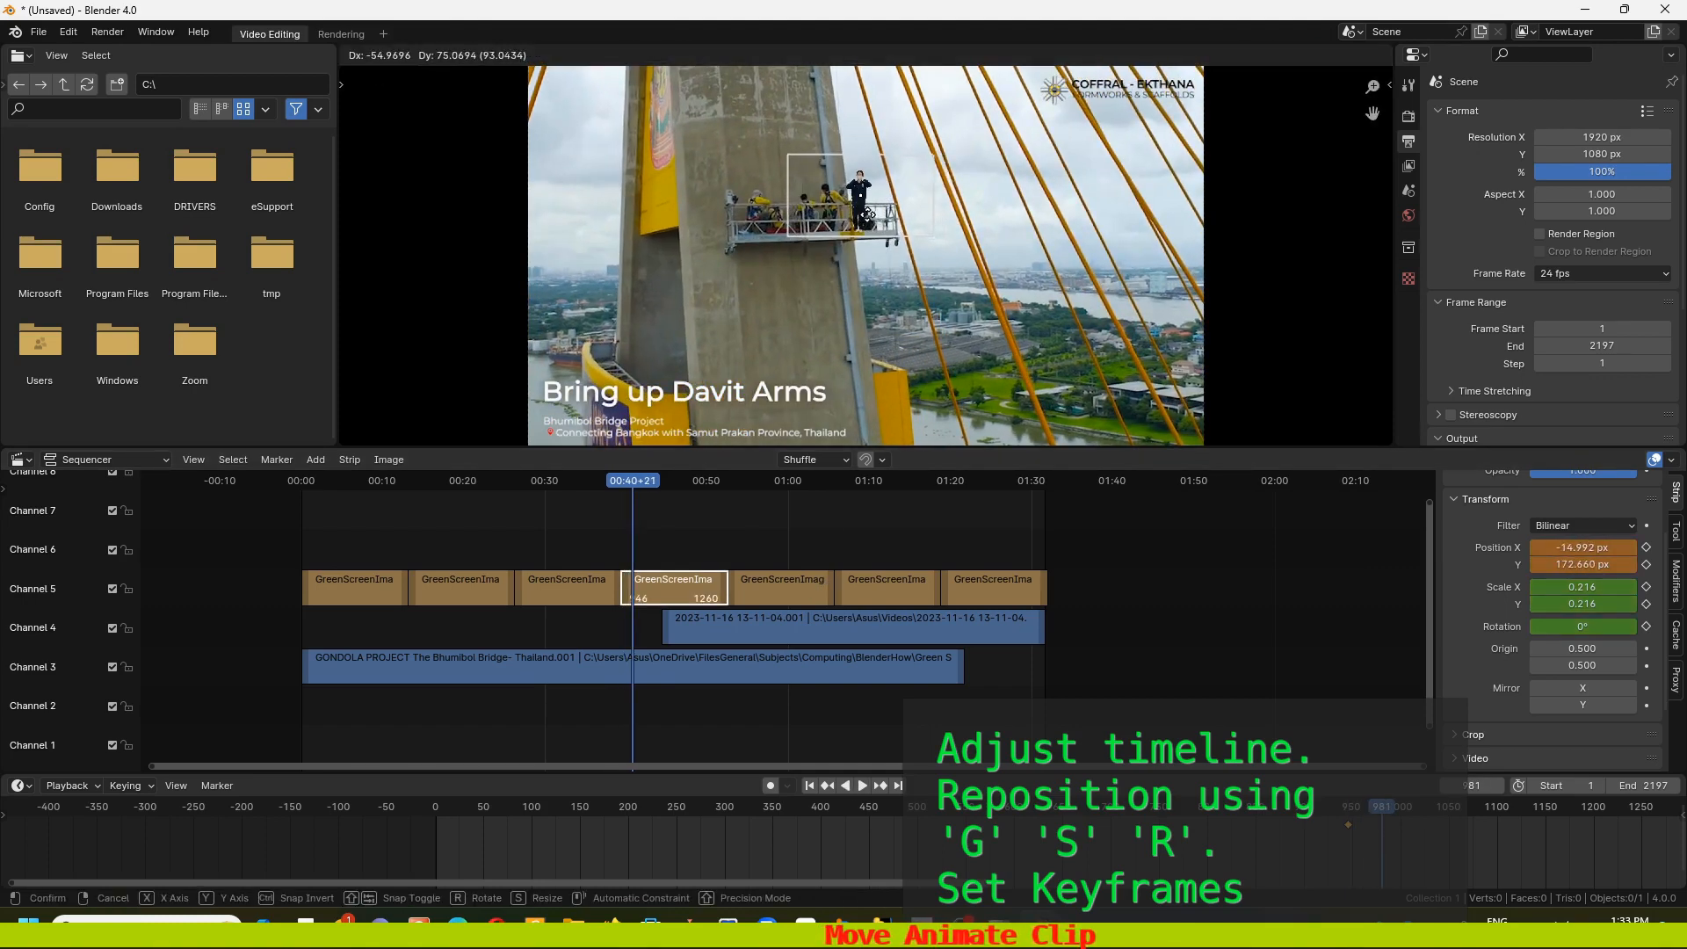
left_click(868, 214)
left_click(1646, 548)
left_click(1646, 564)
left_click(1646, 587)
left_click(1645, 604)
left_click(1646, 627)
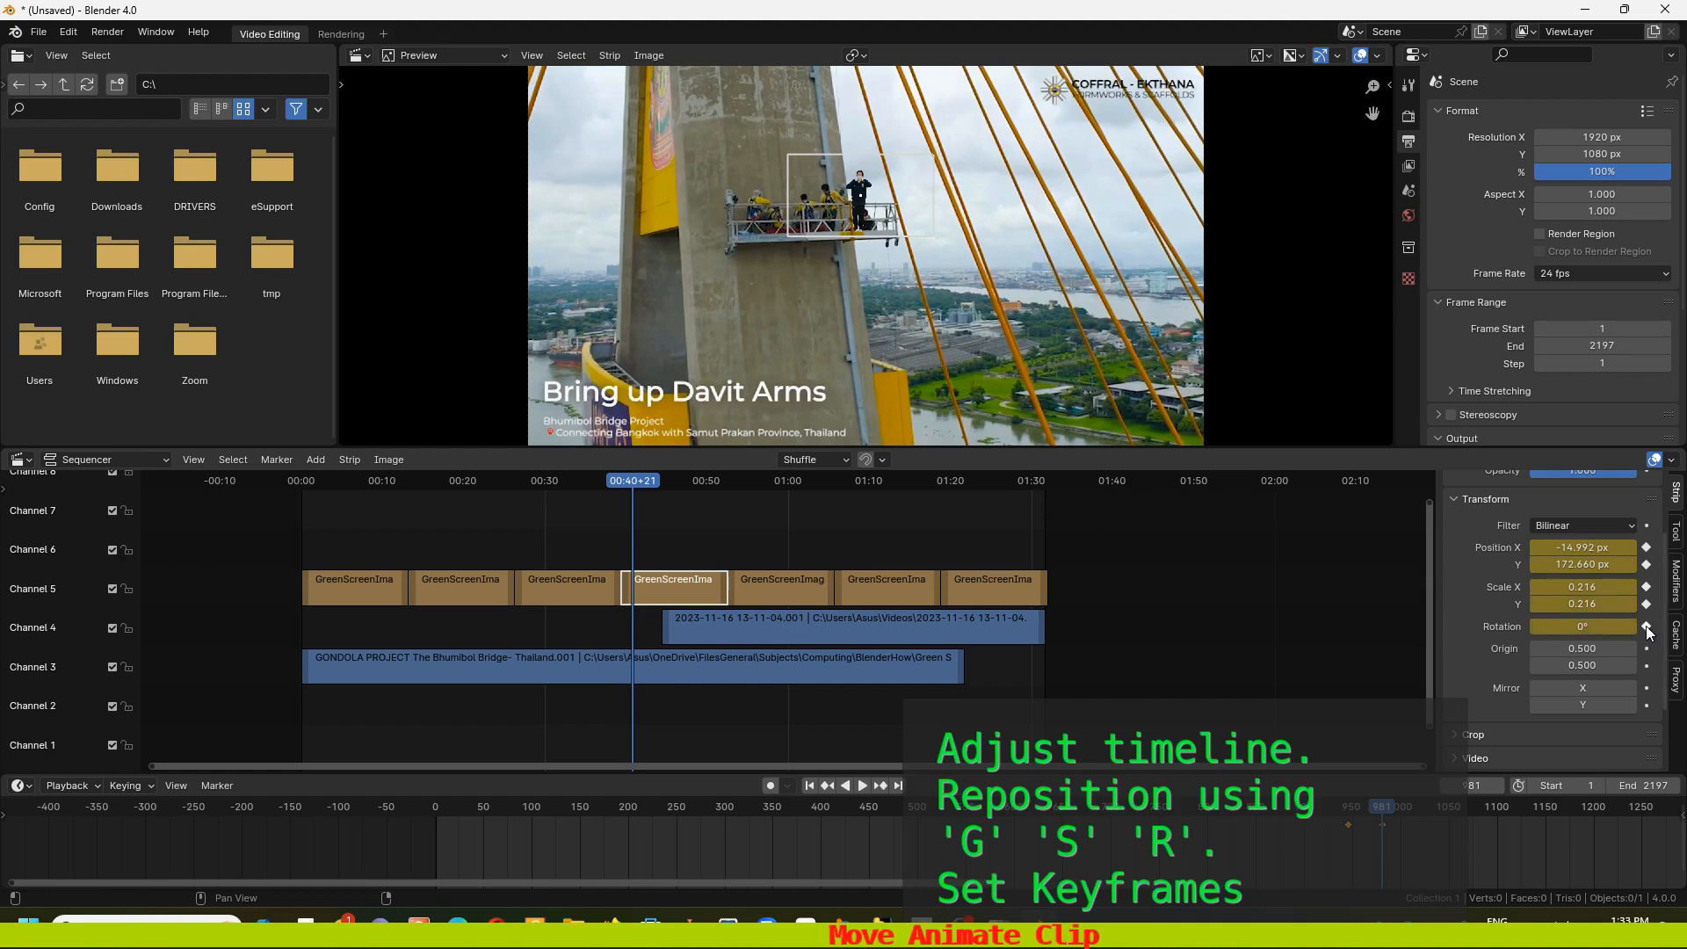
At 00:44+04, enlarge the fourth strip's dancer to about 0.249 and place her on the gondola's end, about X 155 px, Y 10 px
key("space")
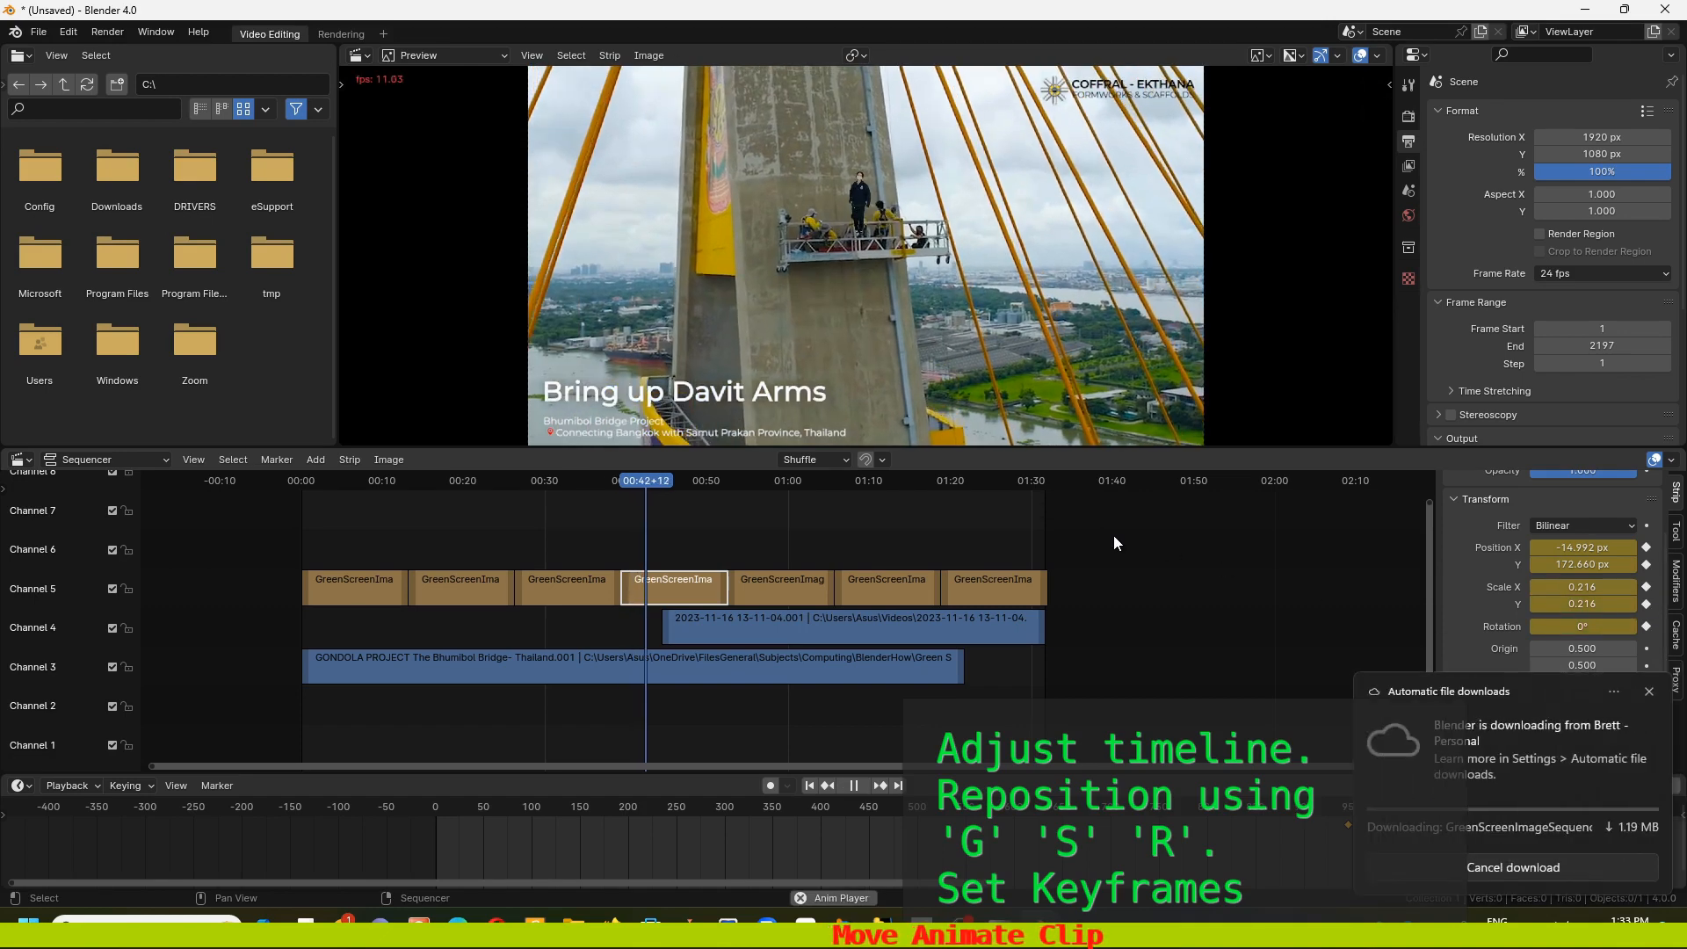
key("space")
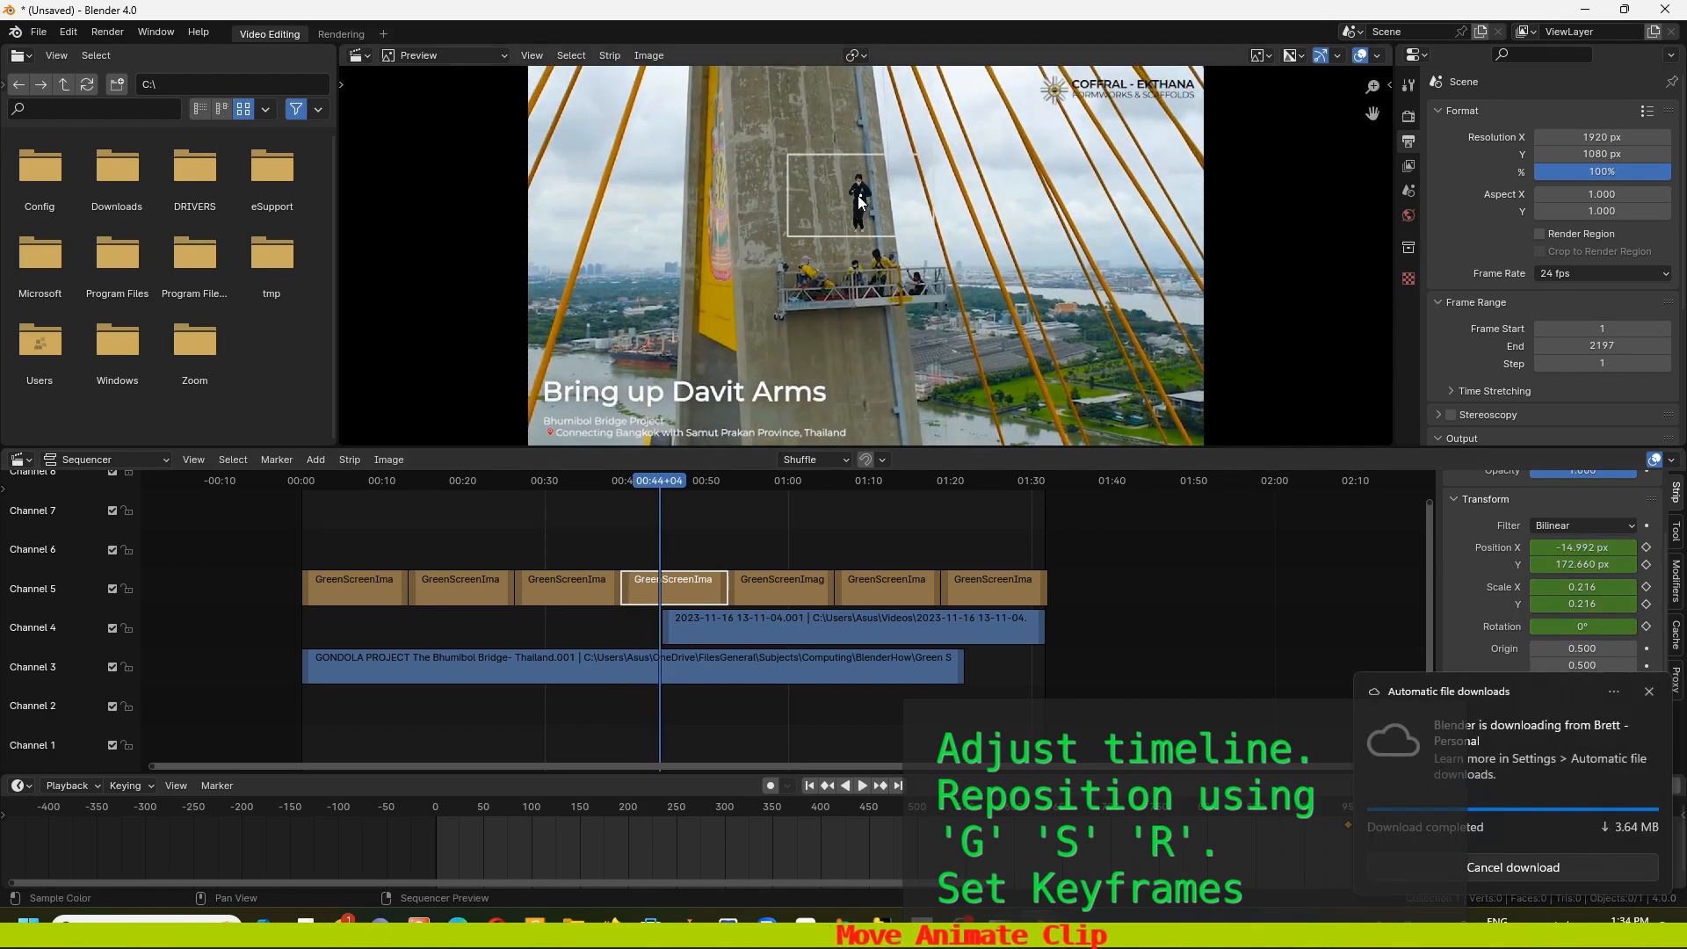
key("g")
left_click(919, 273)
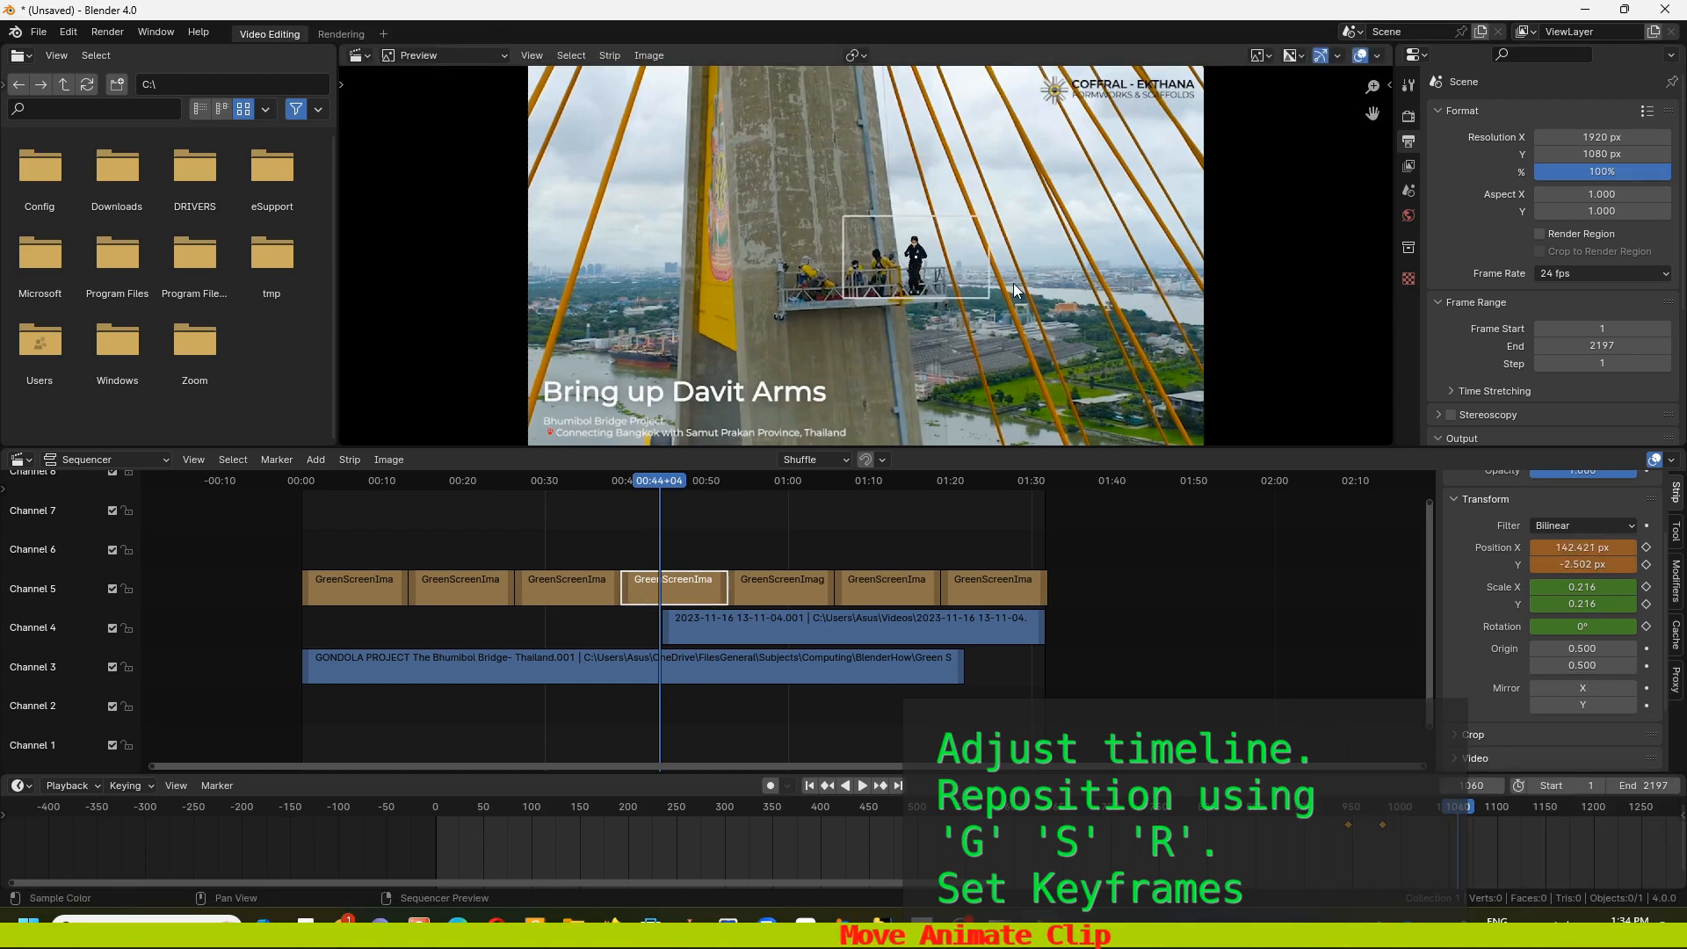
key("s")
key("Return")
key("g")
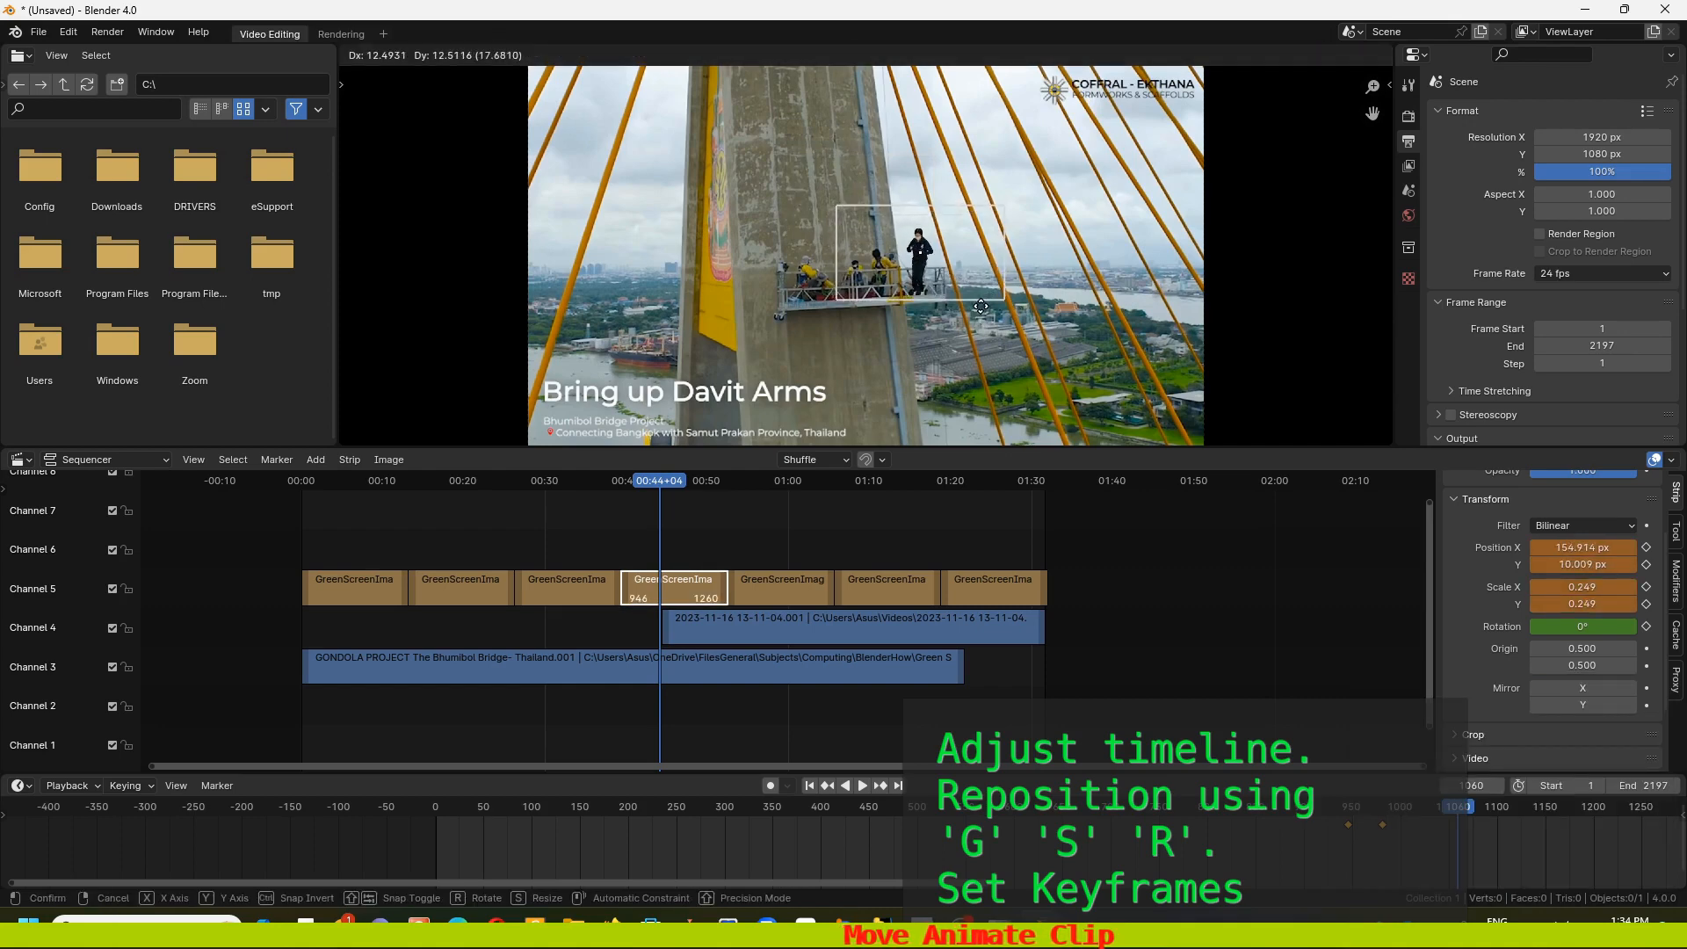
key("Return")
Keyframe the fourth dancer strip's position, scale and rotation at 00:44+04
left_click(1647, 547)
left_click(1646, 564)
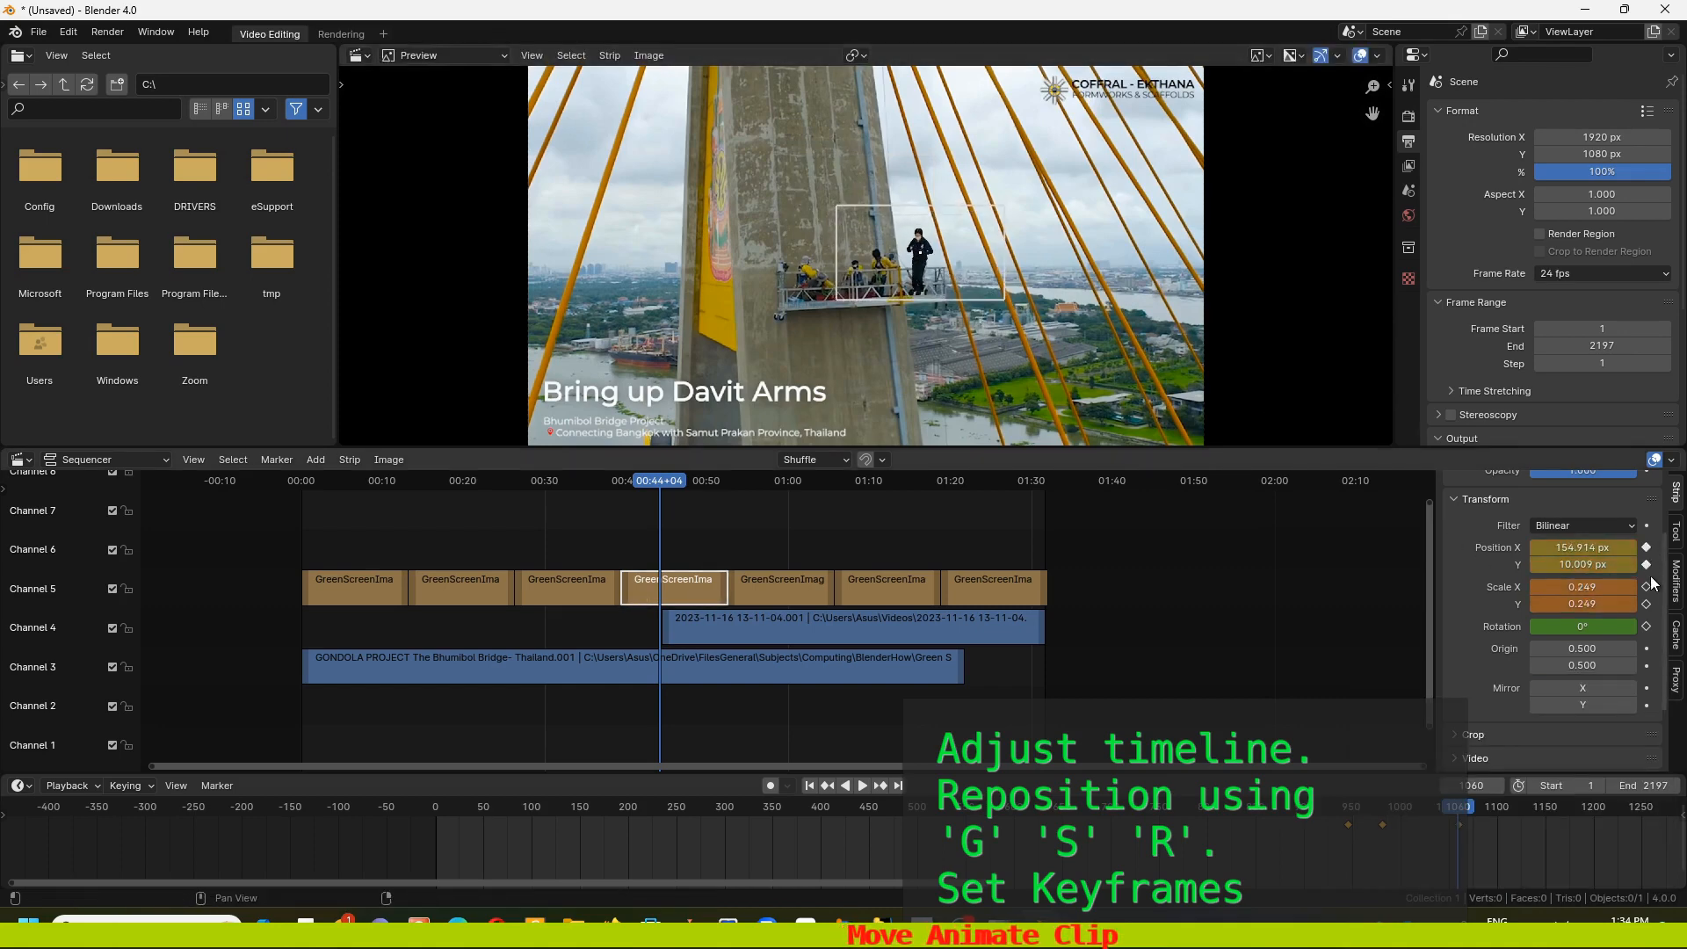
left_click(1646, 586)
left_click(1646, 603)
left_click(1646, 626)
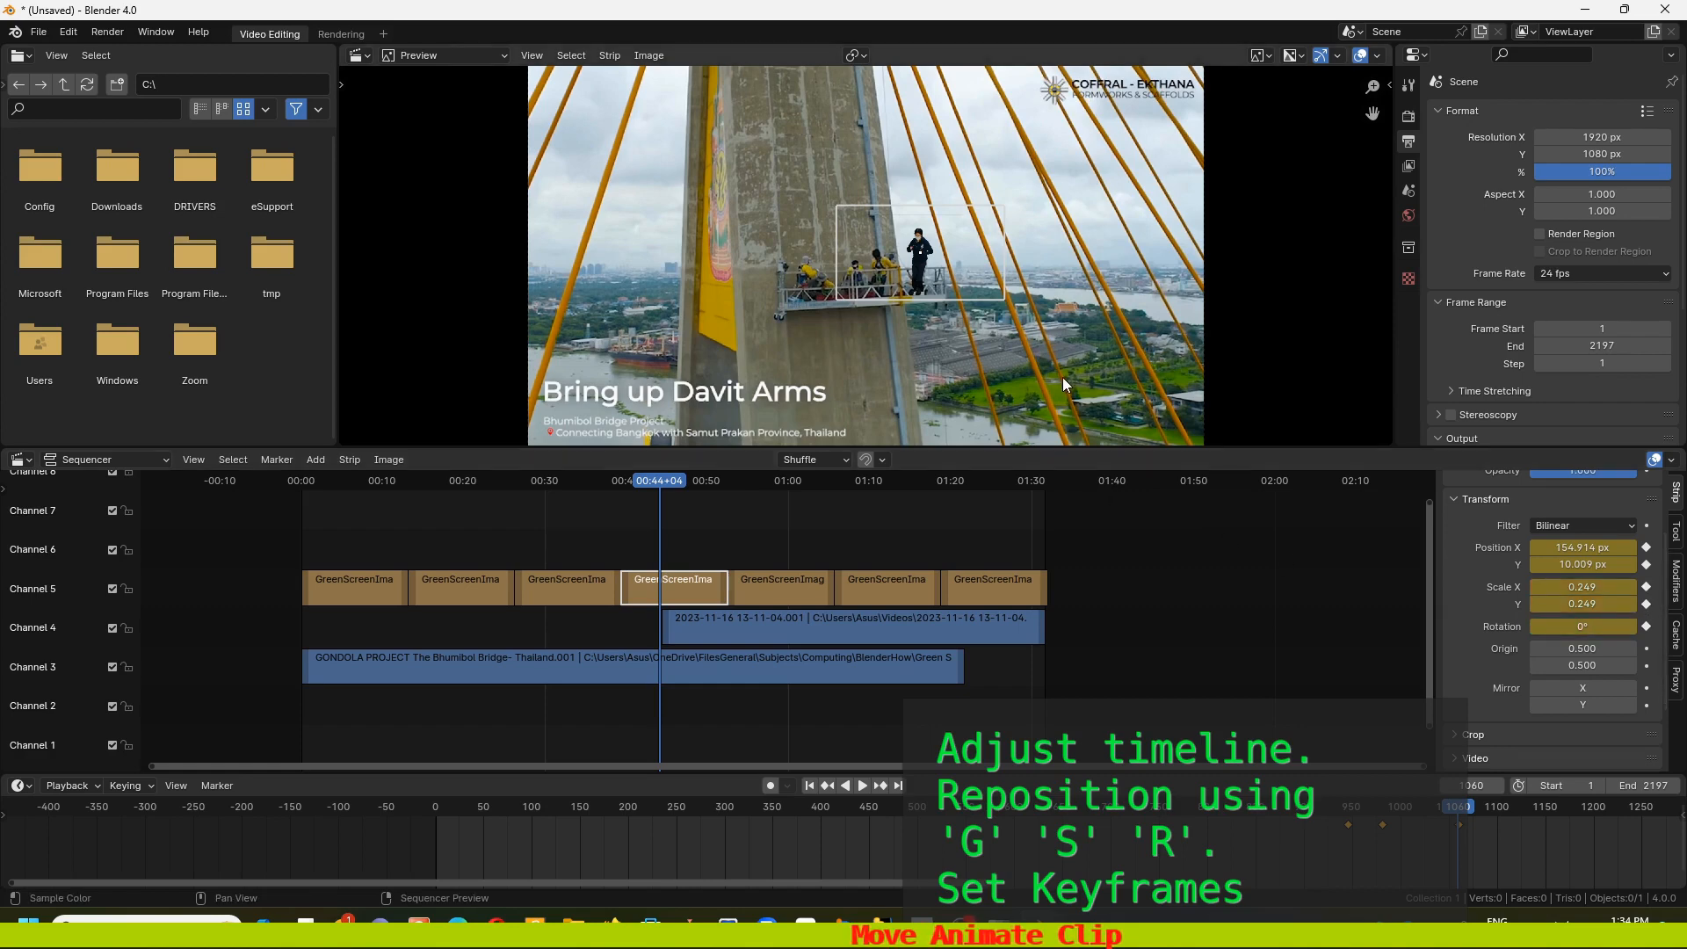
Find the last frame of the first bridge clip at 00:44+09 and keyframe the fourth dancer strip's position, scale and rotation there
key("space")
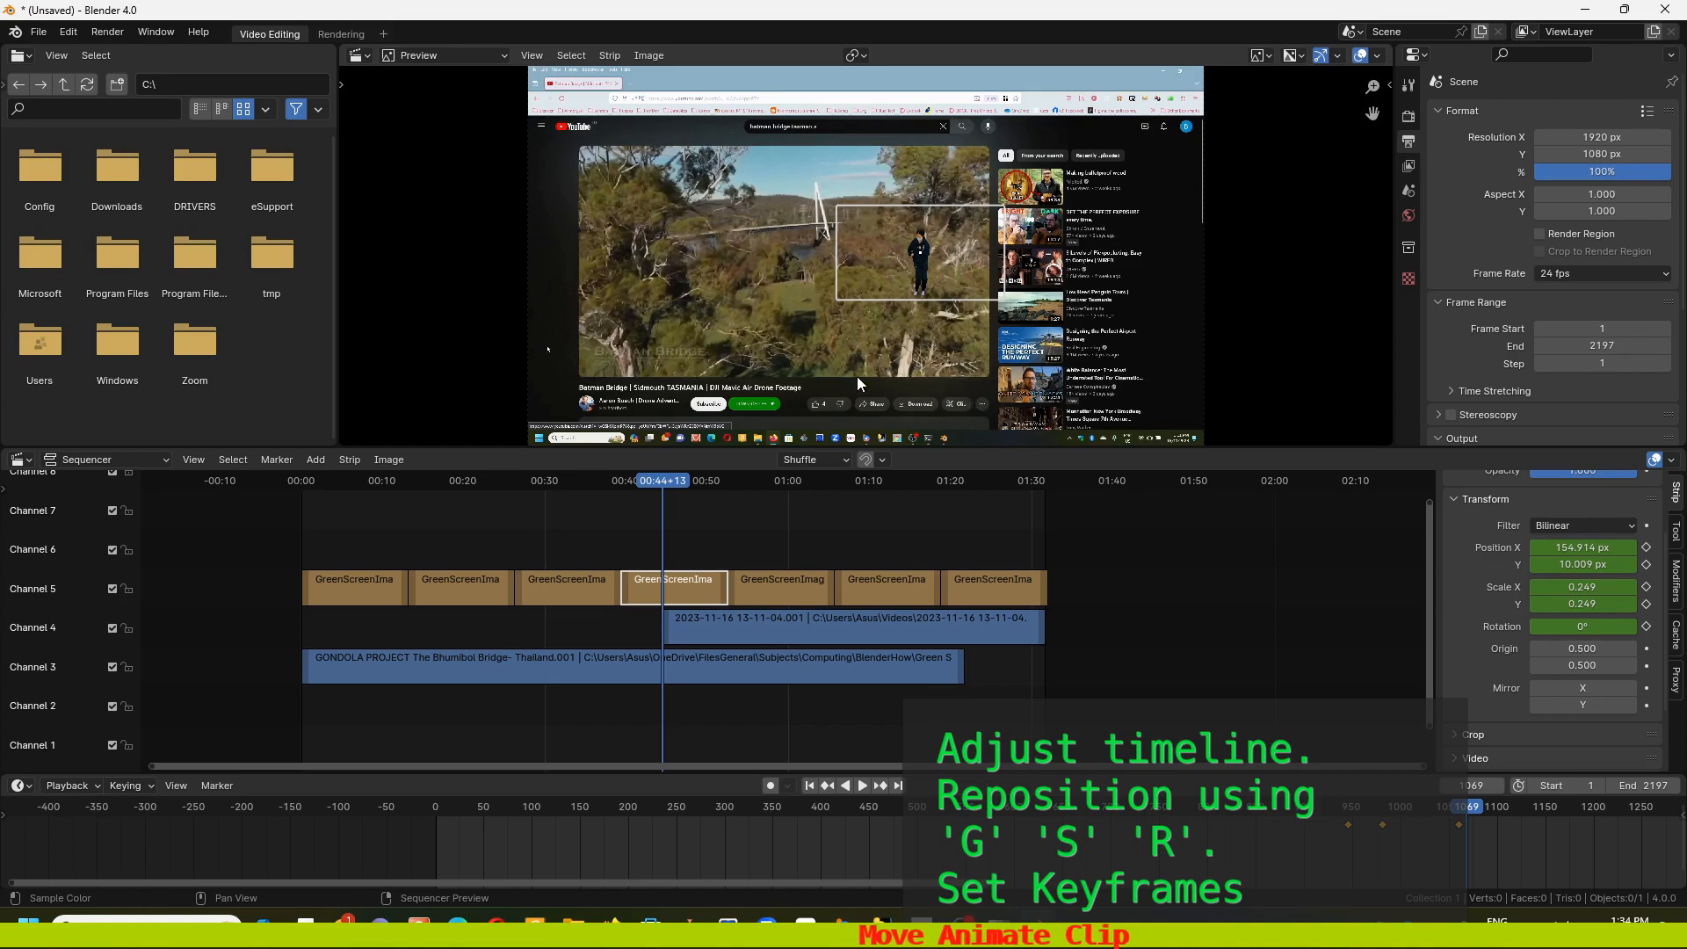
mouse_move(681, 480)
left_mouse_down()
mouse_move(642, 475)
mouse_move(677, 484)
mouse_move(661, 482)
left_mouse_up()
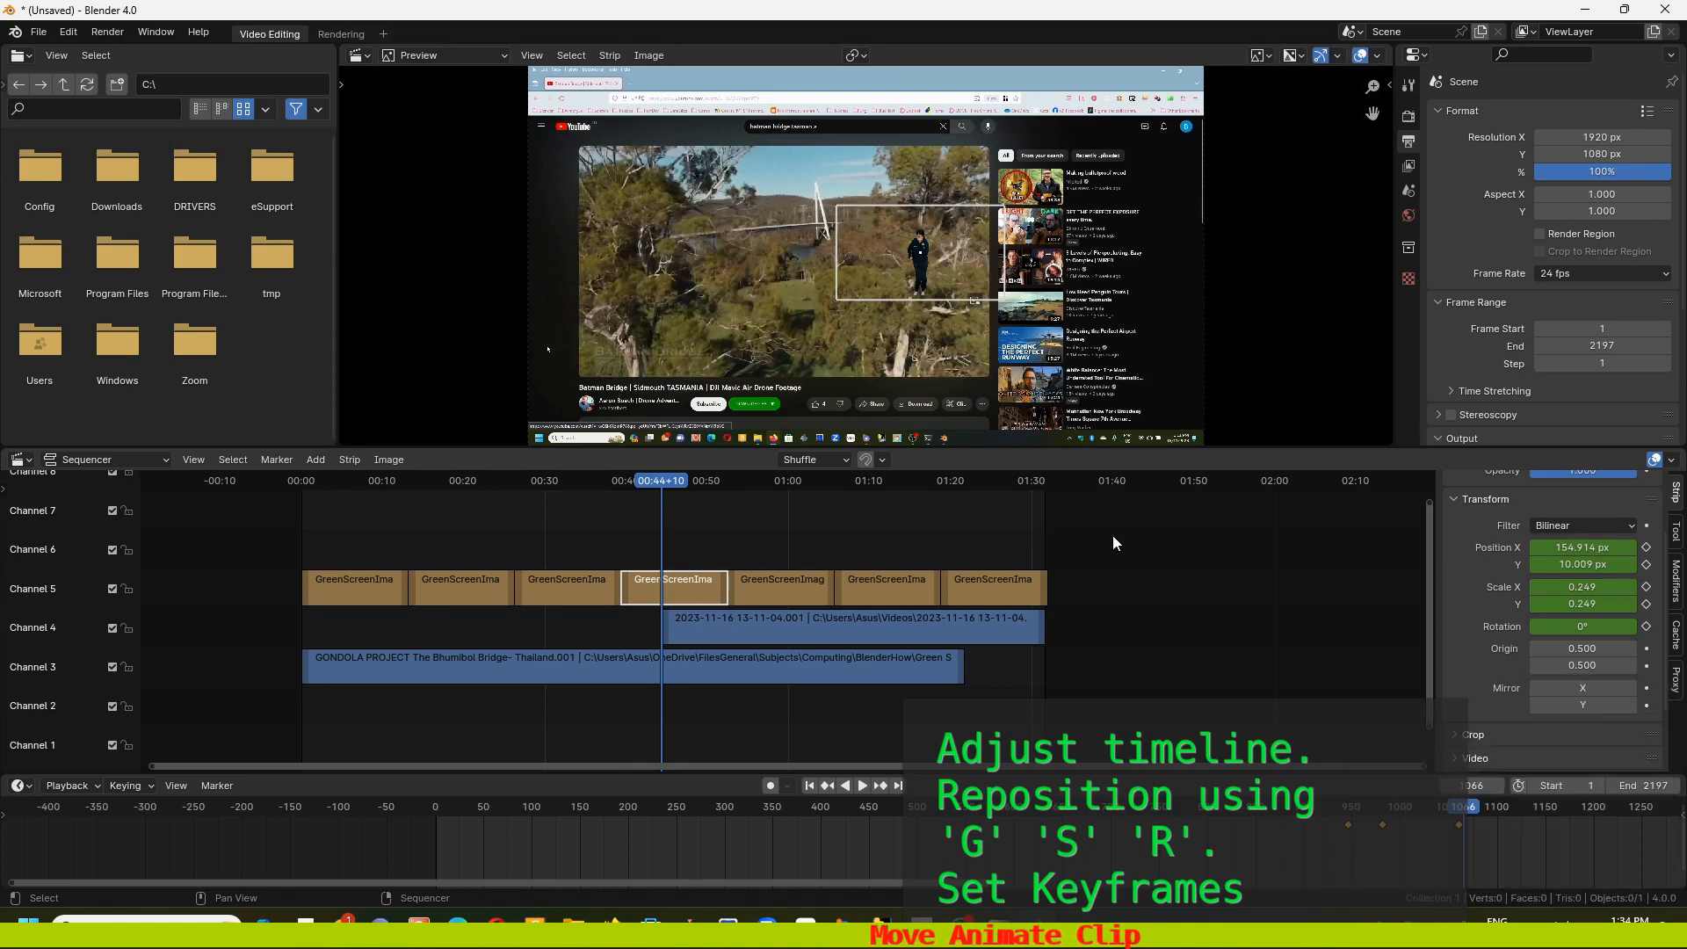
left_click(1446, 785)
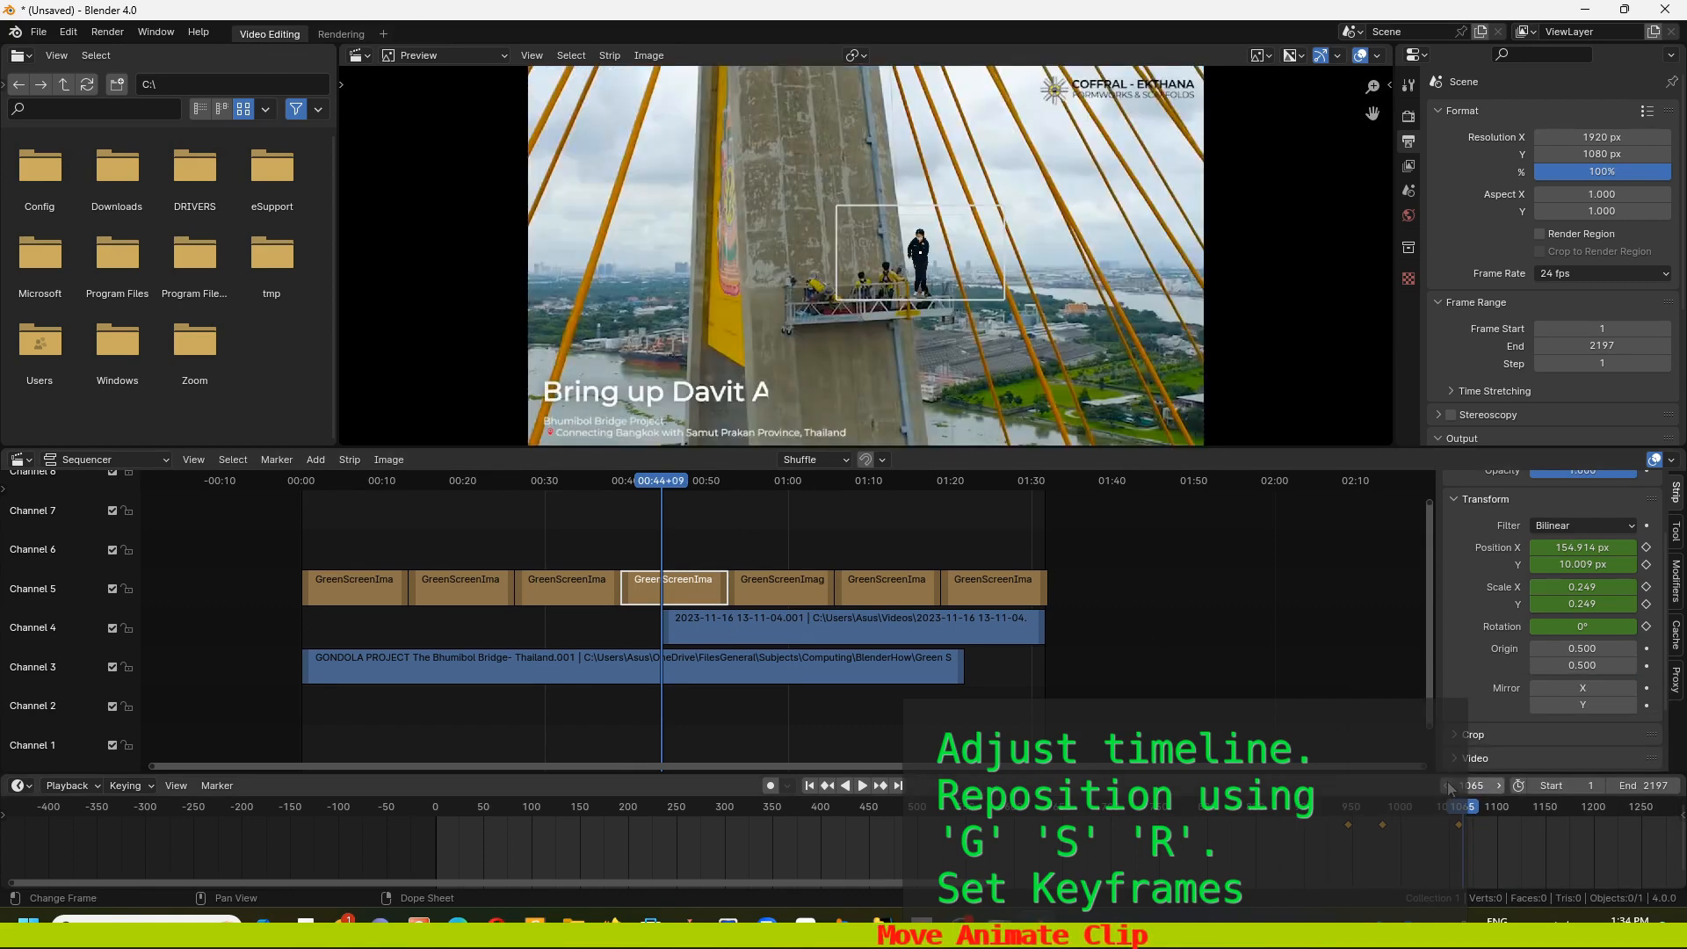
left_click_drag(1647, 547, 1647, 626)
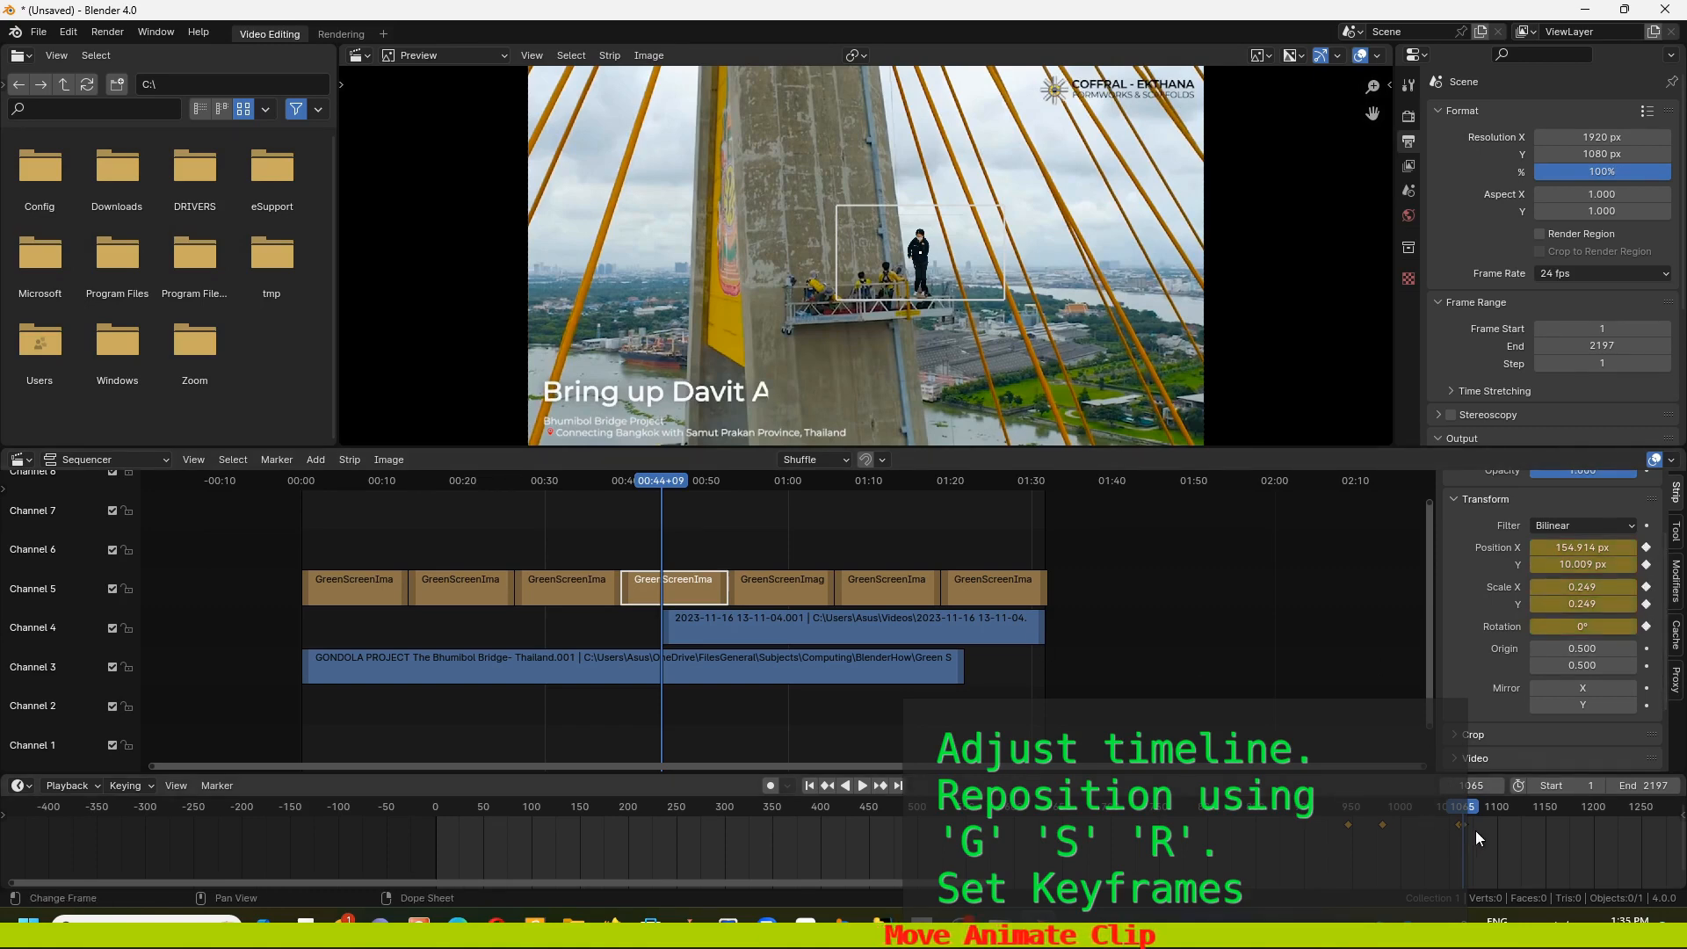
Advance frame by frame past the cut to the second bridge clip, to frame 1071
left_click(1501, 784)
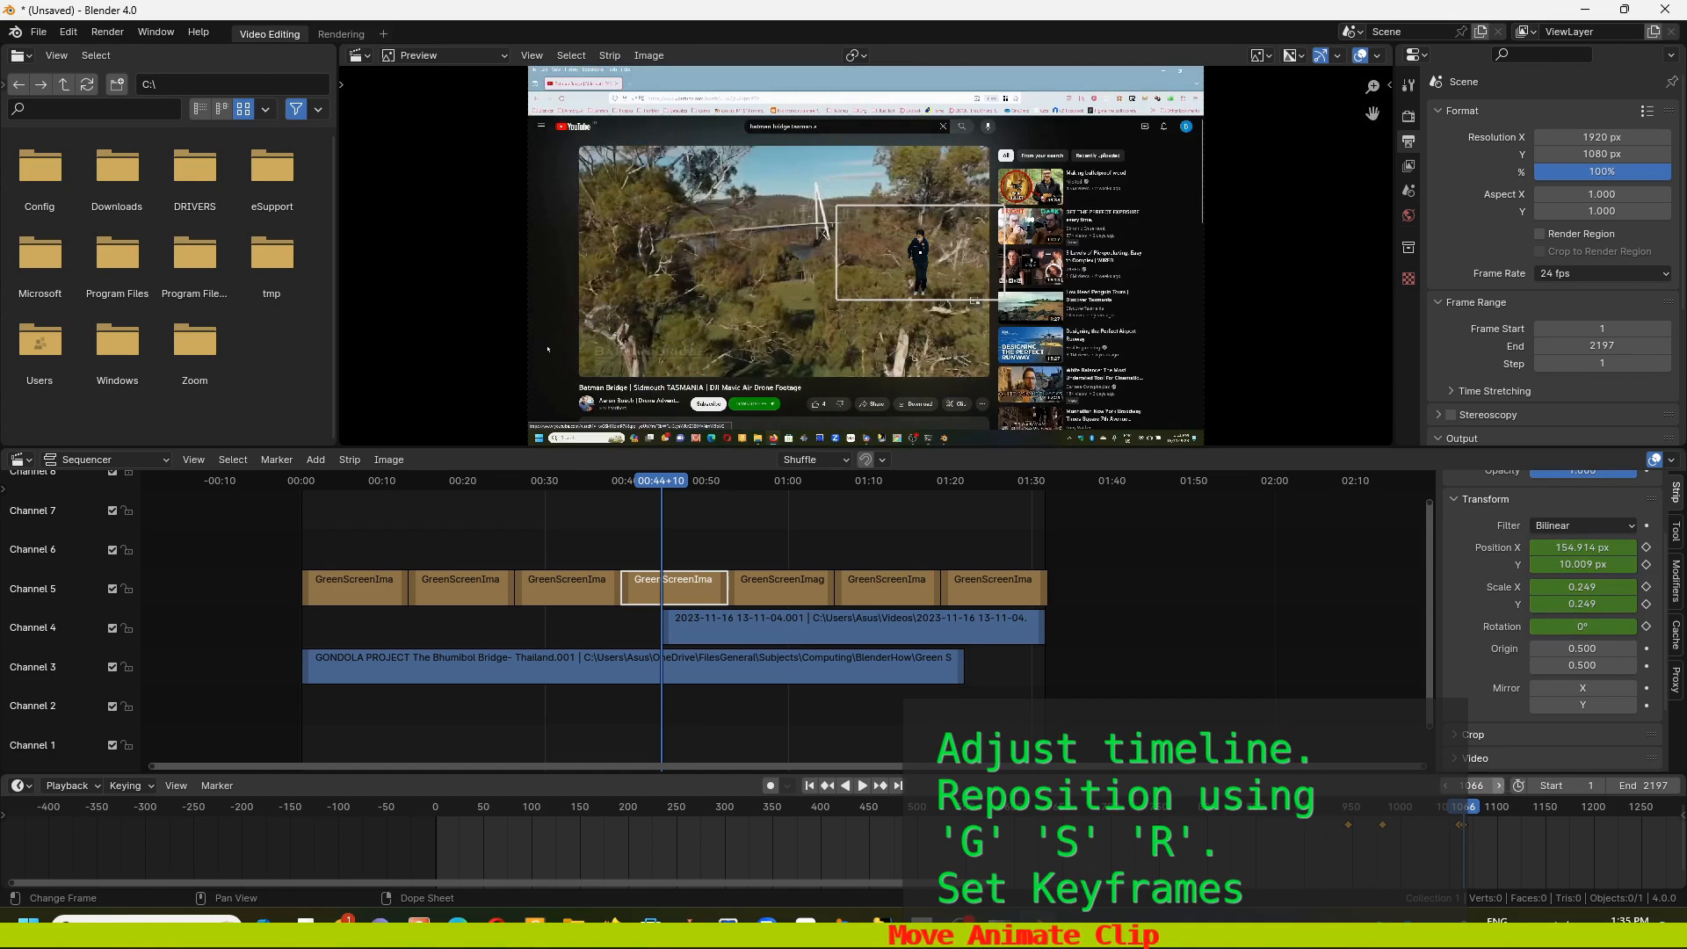
left_click(1501, 784)
left_click(1500, 784)
left_click(1501, 785)
left_click(1501, 785)
left_click(1501, 785)
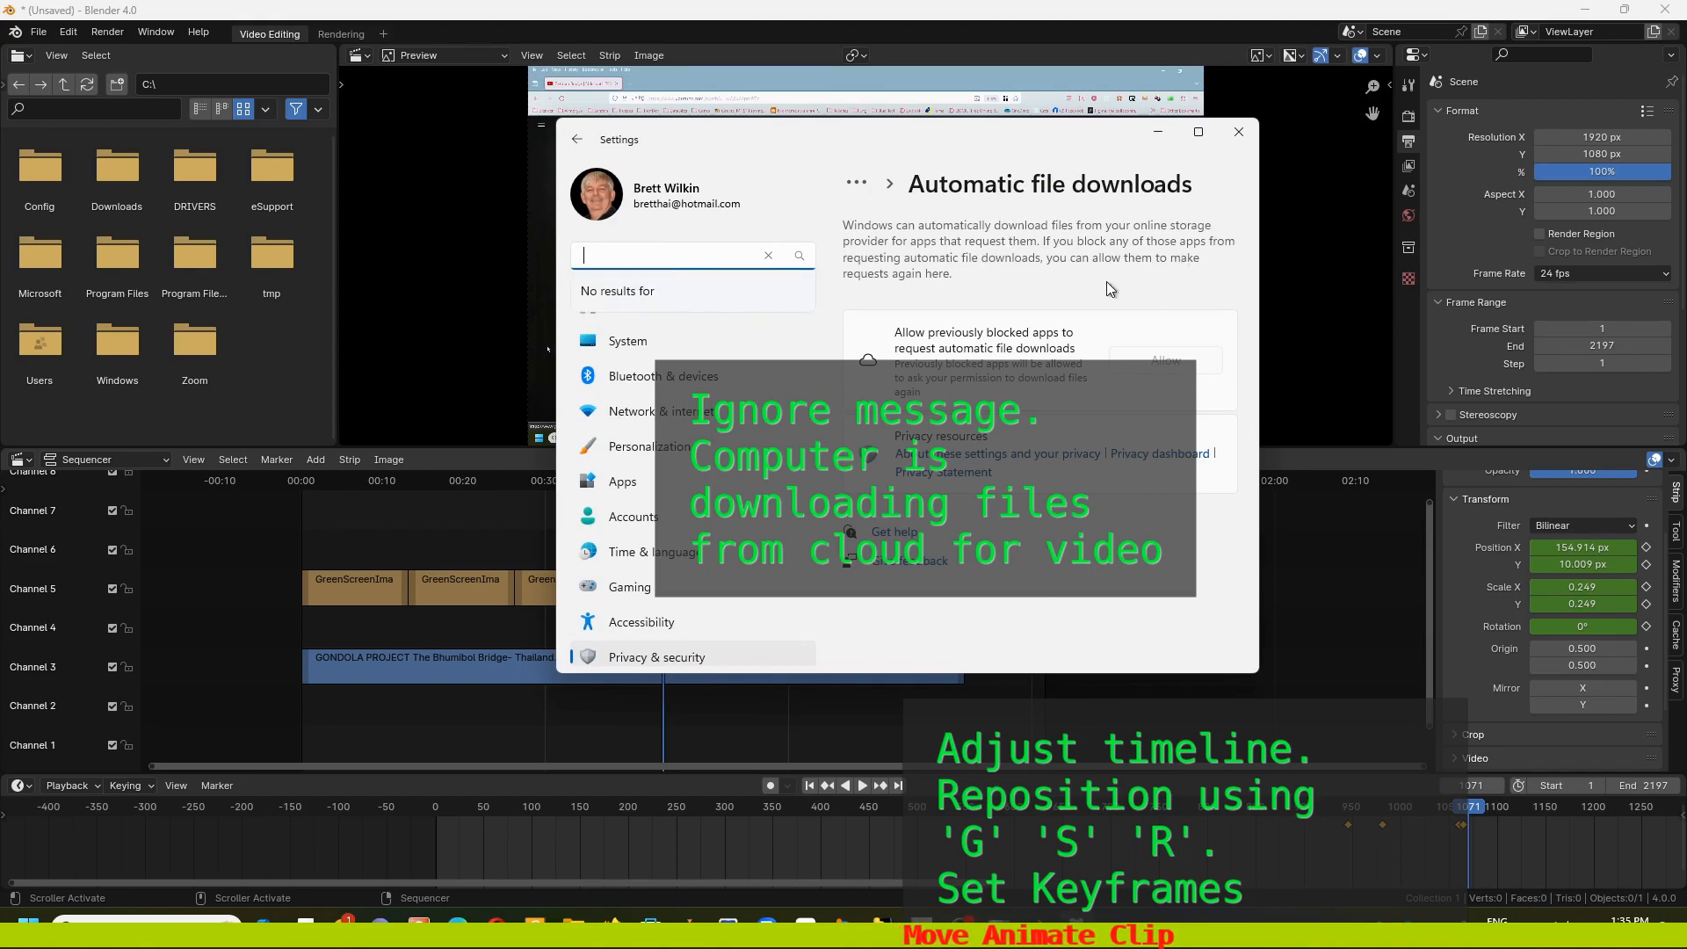
Close the Windows Settings window and play the second bridge clip forward to 00:45+18
left_click(1239, 132)
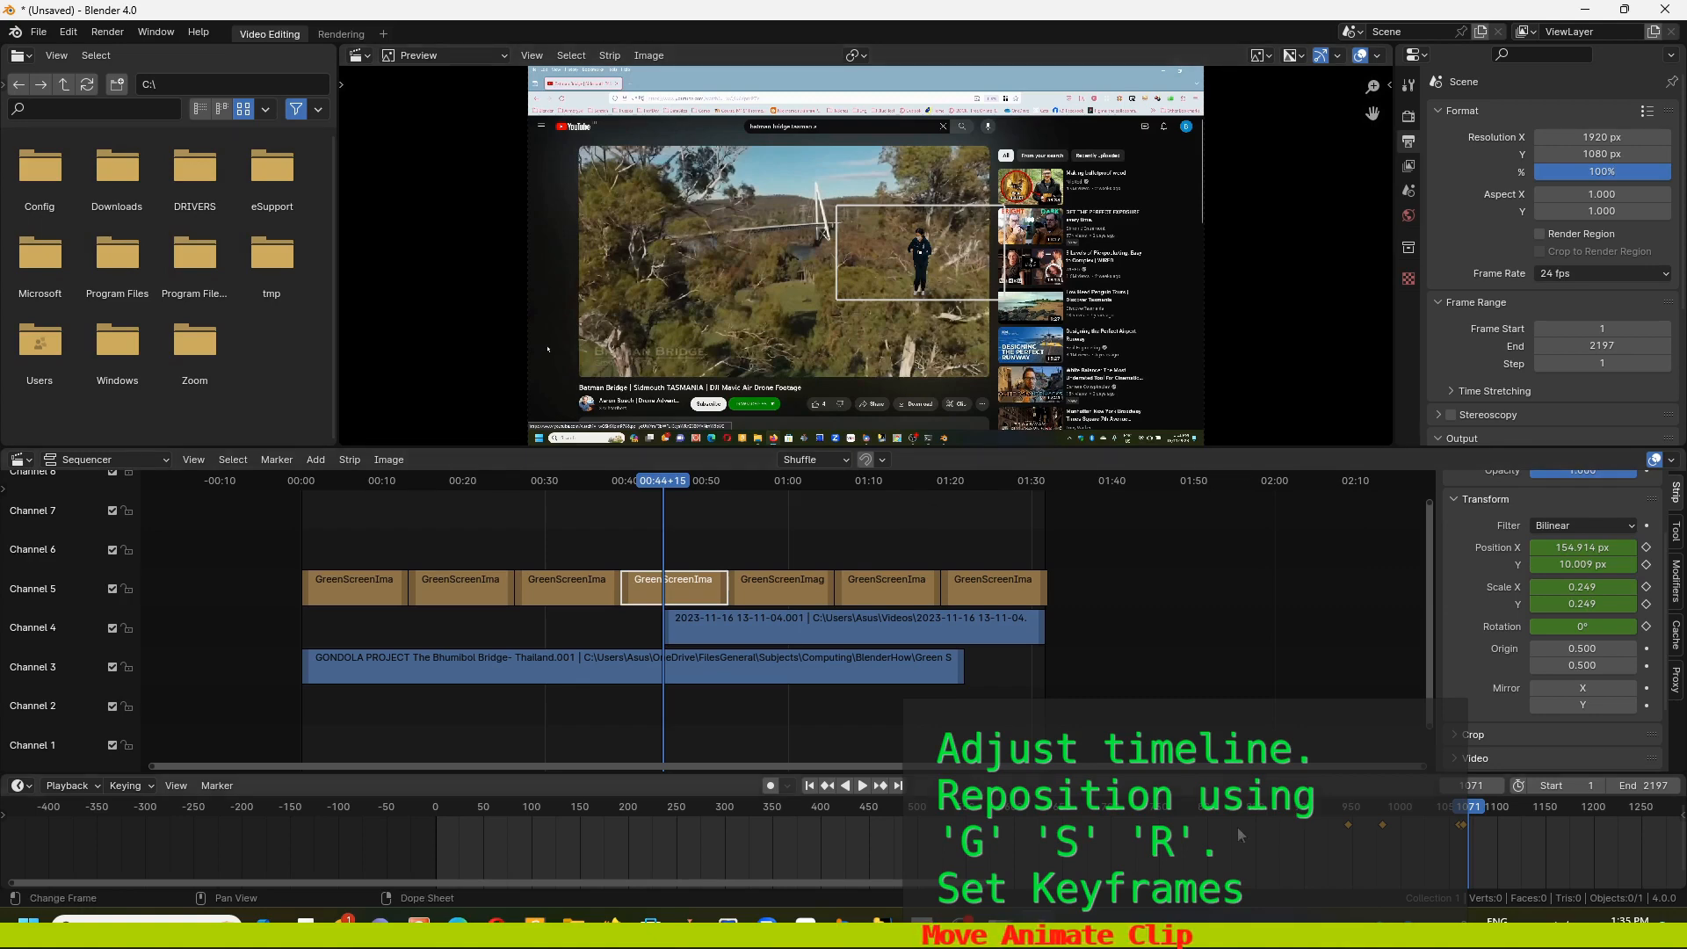
scroll(1143, 826, "down", 5, "ctrl")
key("space")
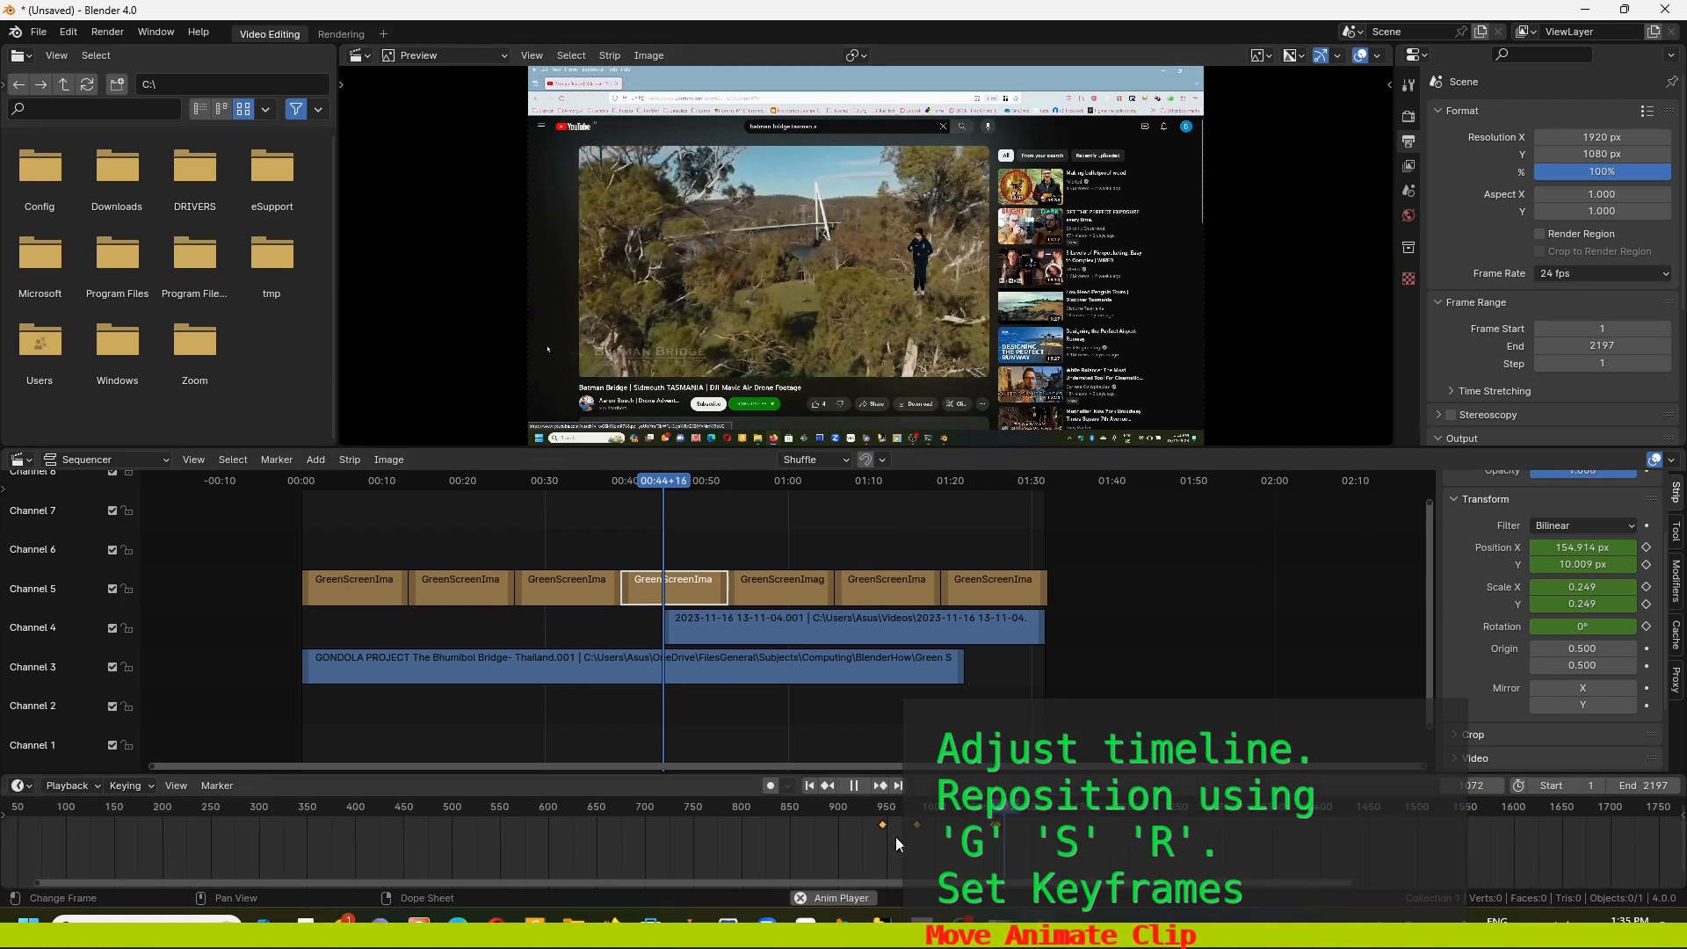
key("space")
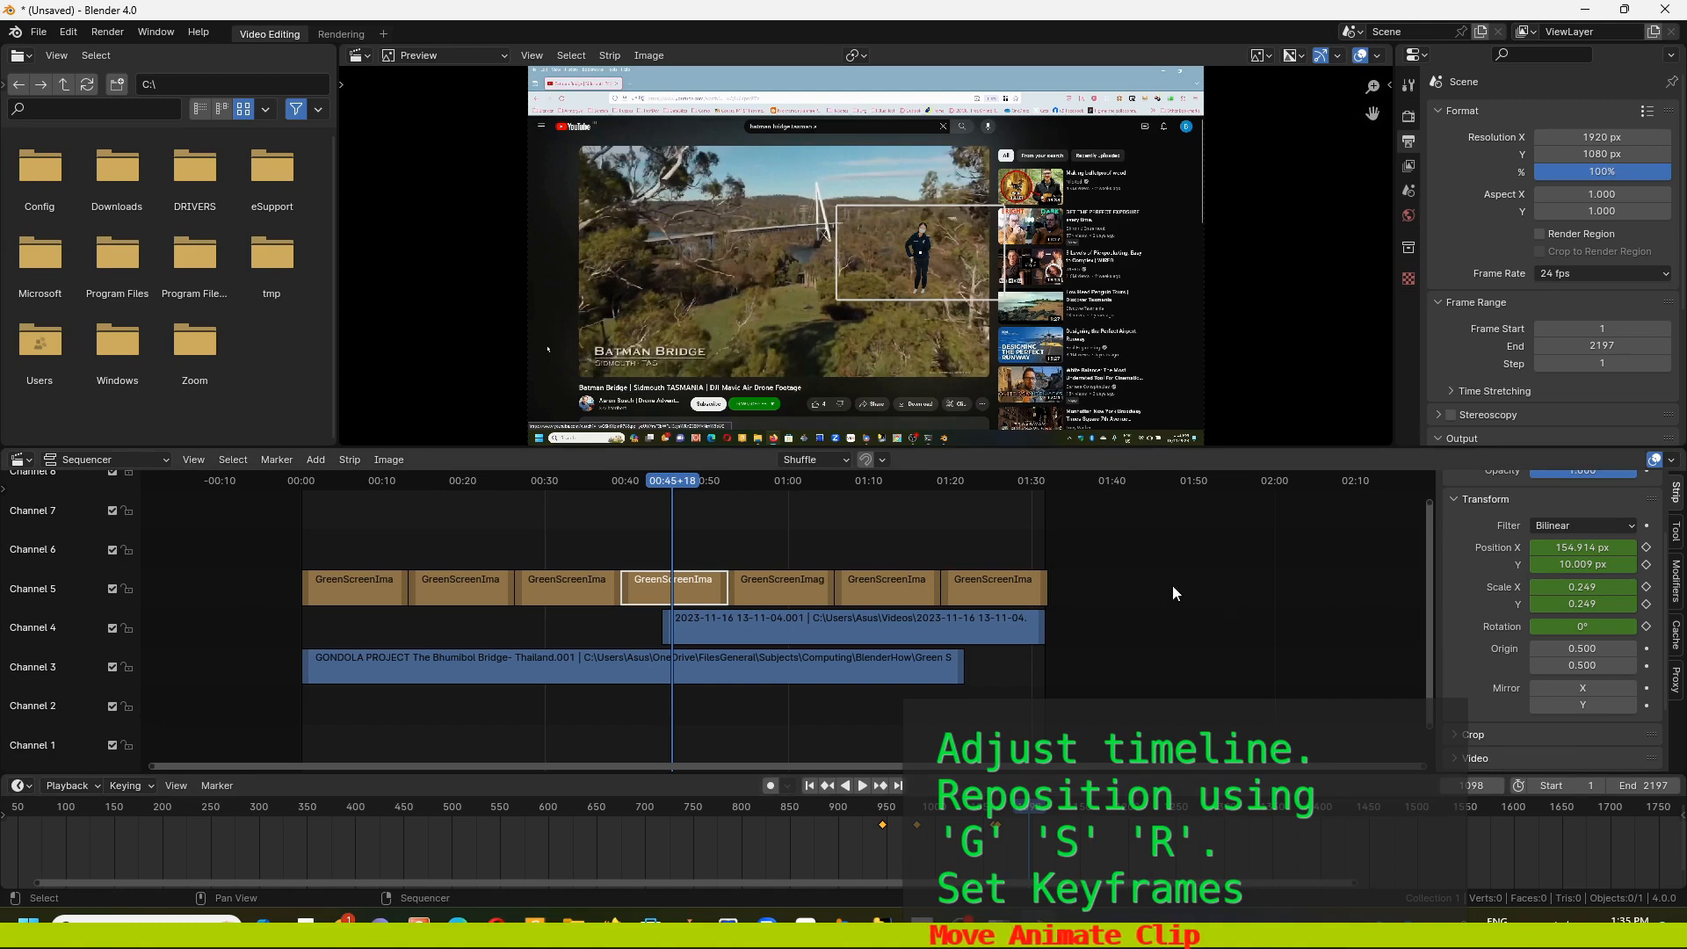
Shrink the fourth strip's dancer to about 0.157 and place her on the far end of the Batman Bridge, about X -490 px, Y 133 px
key("g")
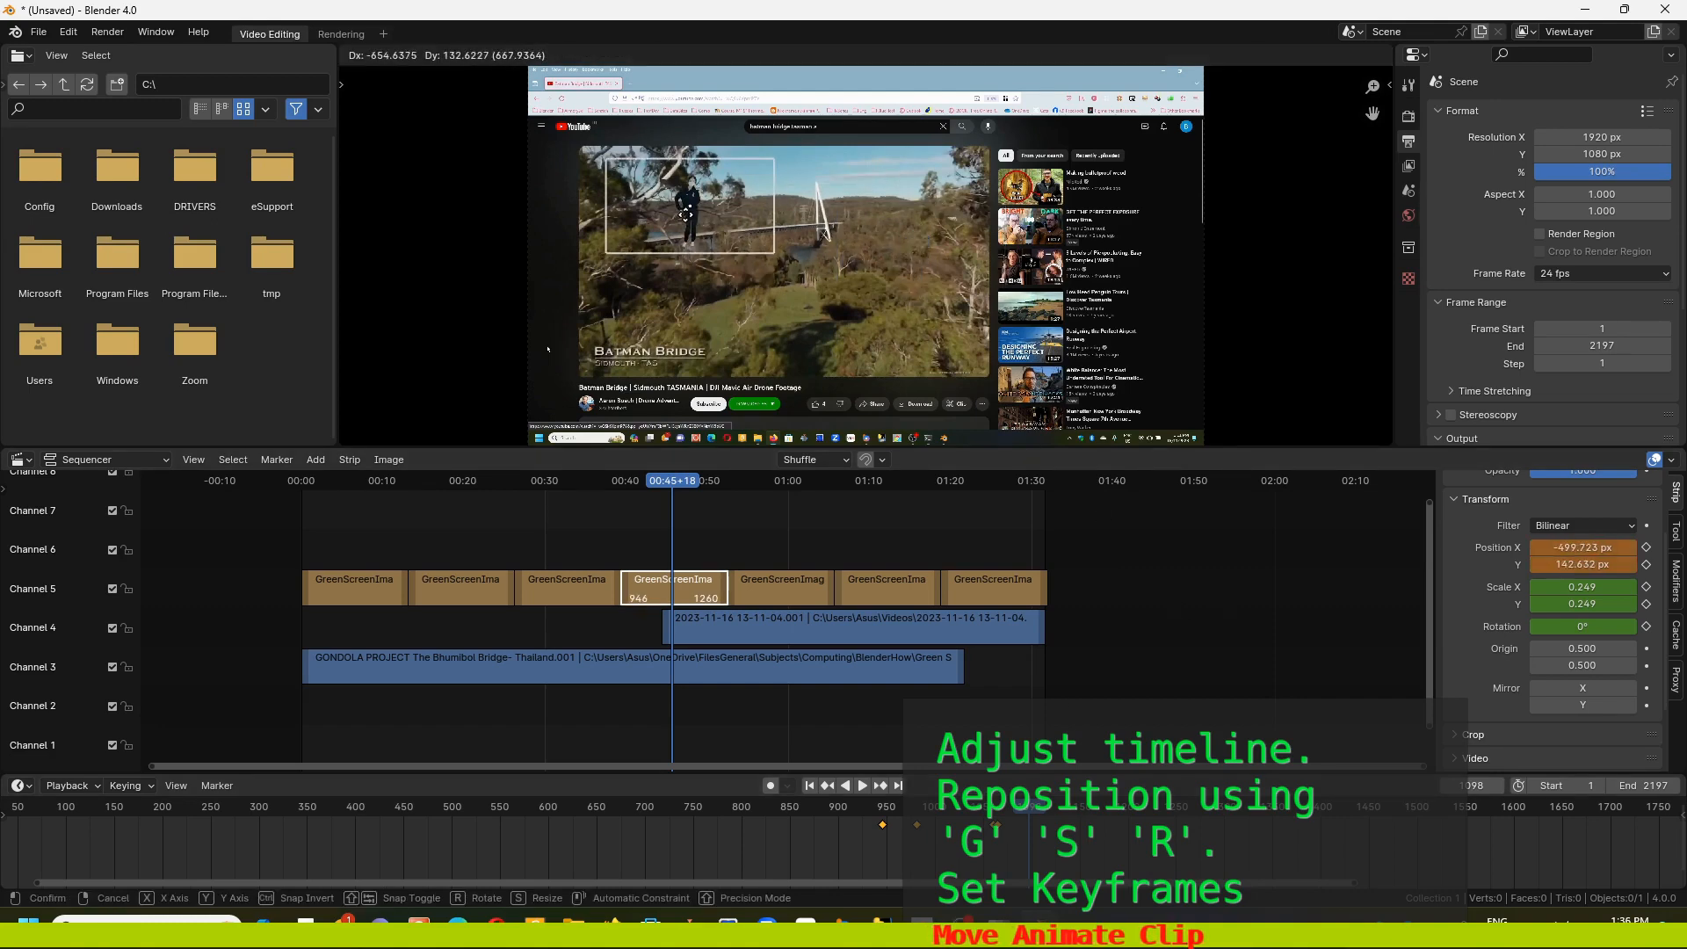
left_click(687, 213)
key("s")
left_click(767, 251)
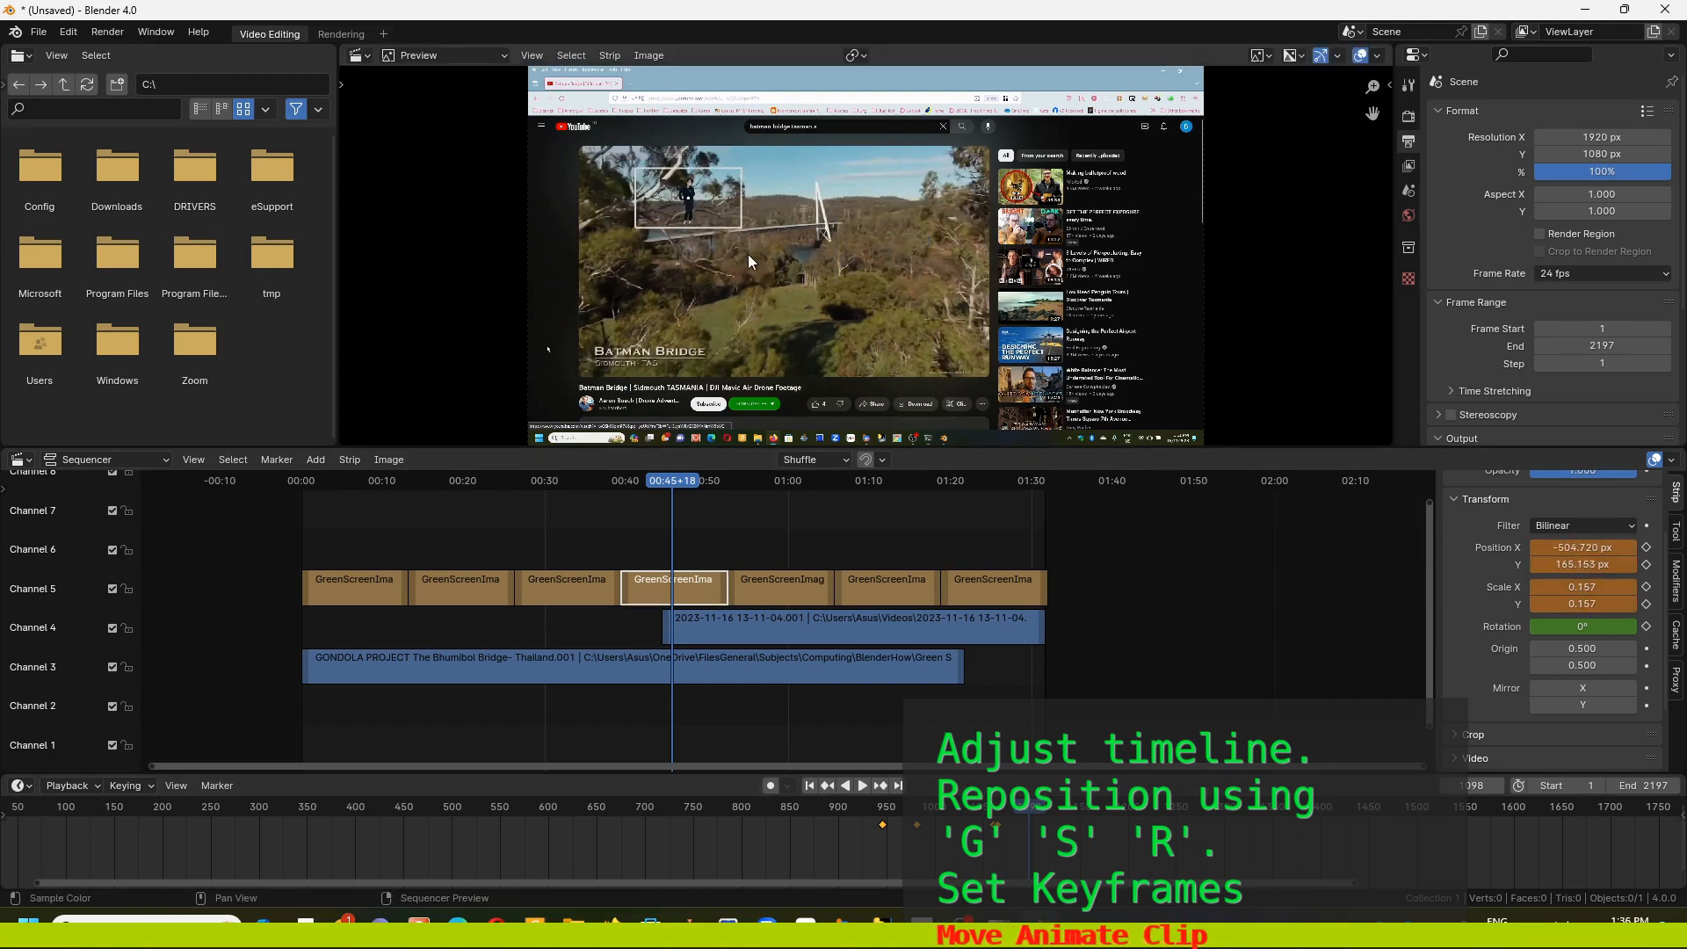
key("g")
left_click(772, 263)
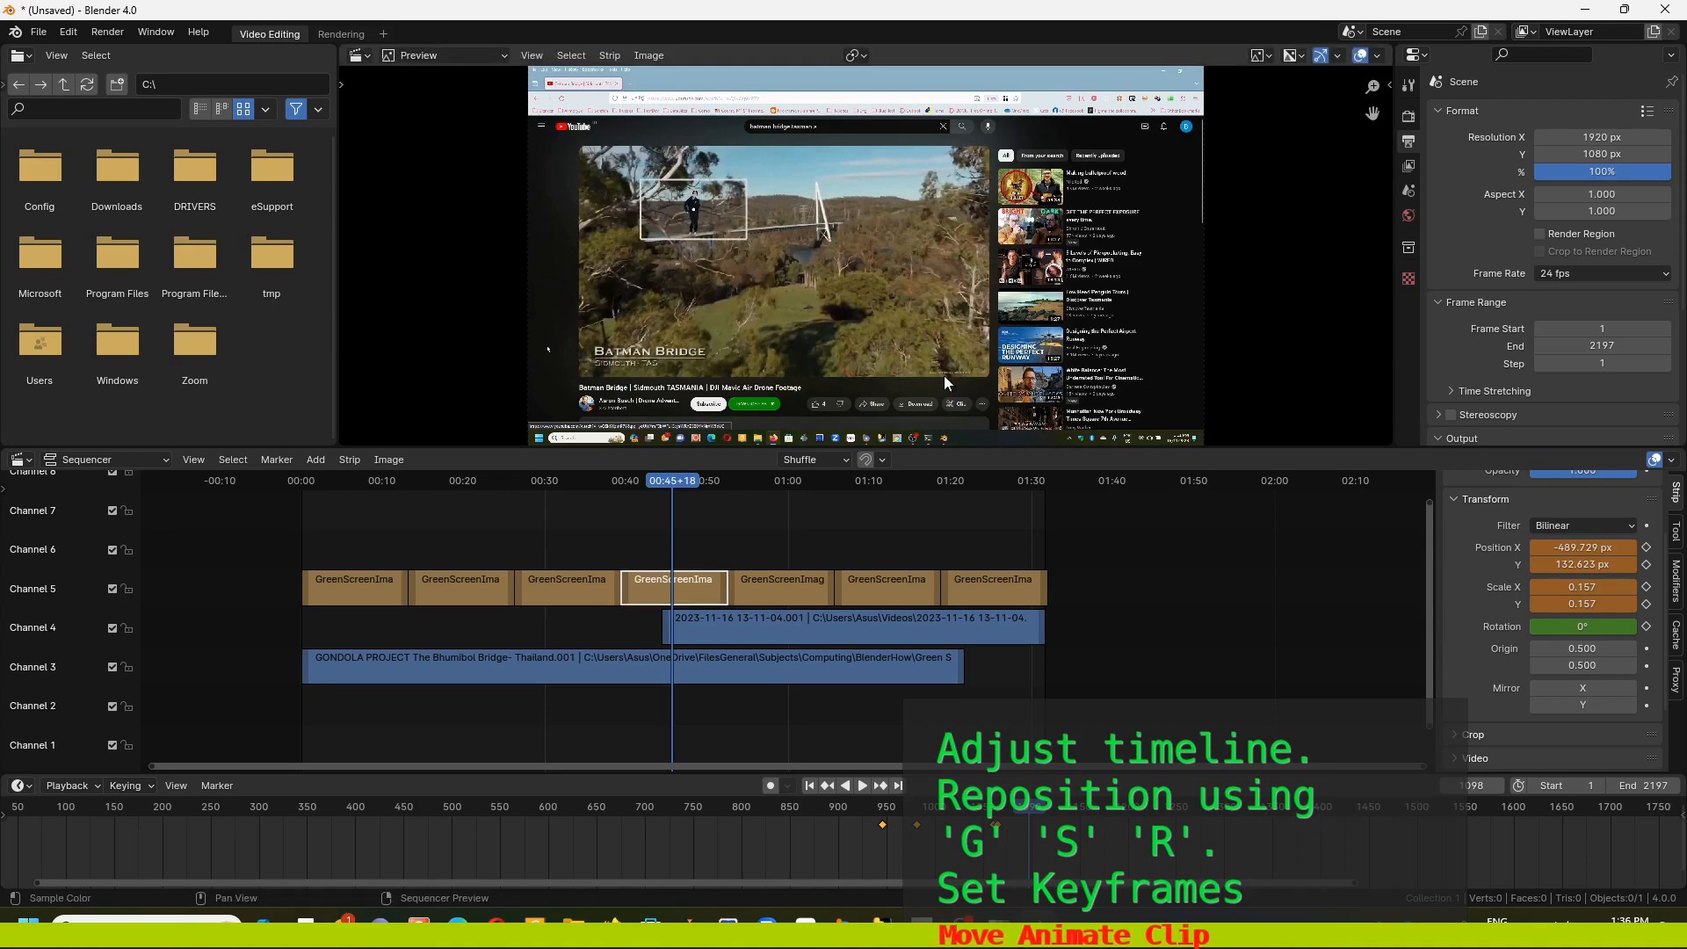
Set the fourth dancer strip's rotation to 720° and keyframe its position, scale and rotation at 00:45+18
left_click(1589, 626)
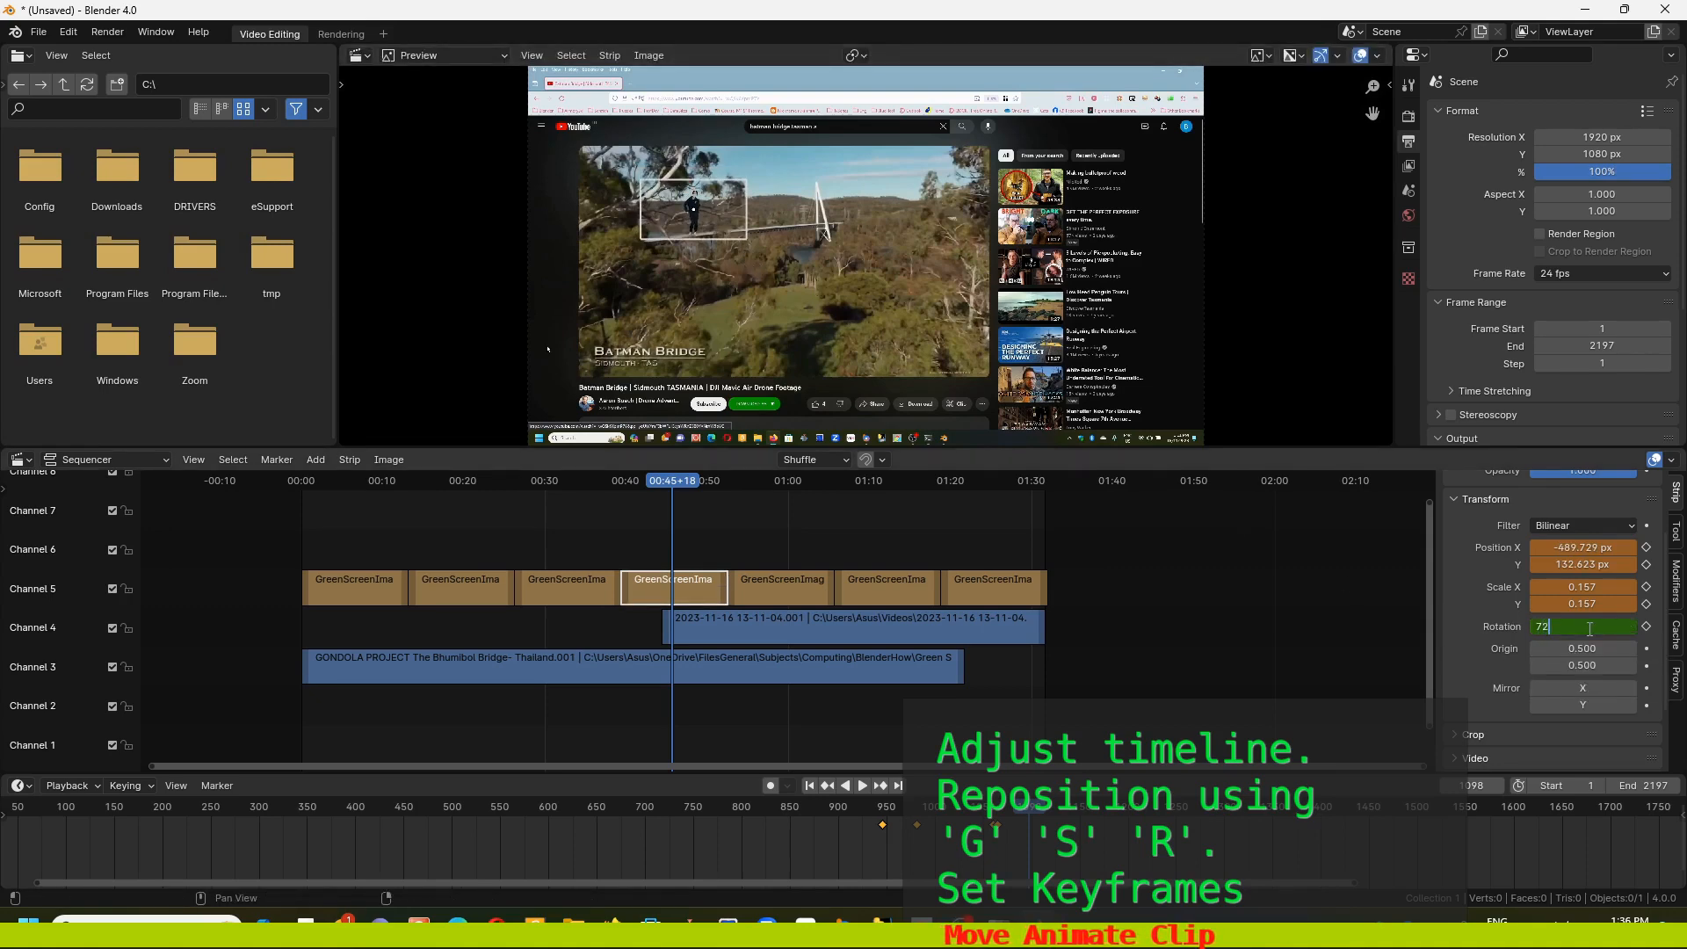
type("720")
key("Return")
left_click(1647, 547)
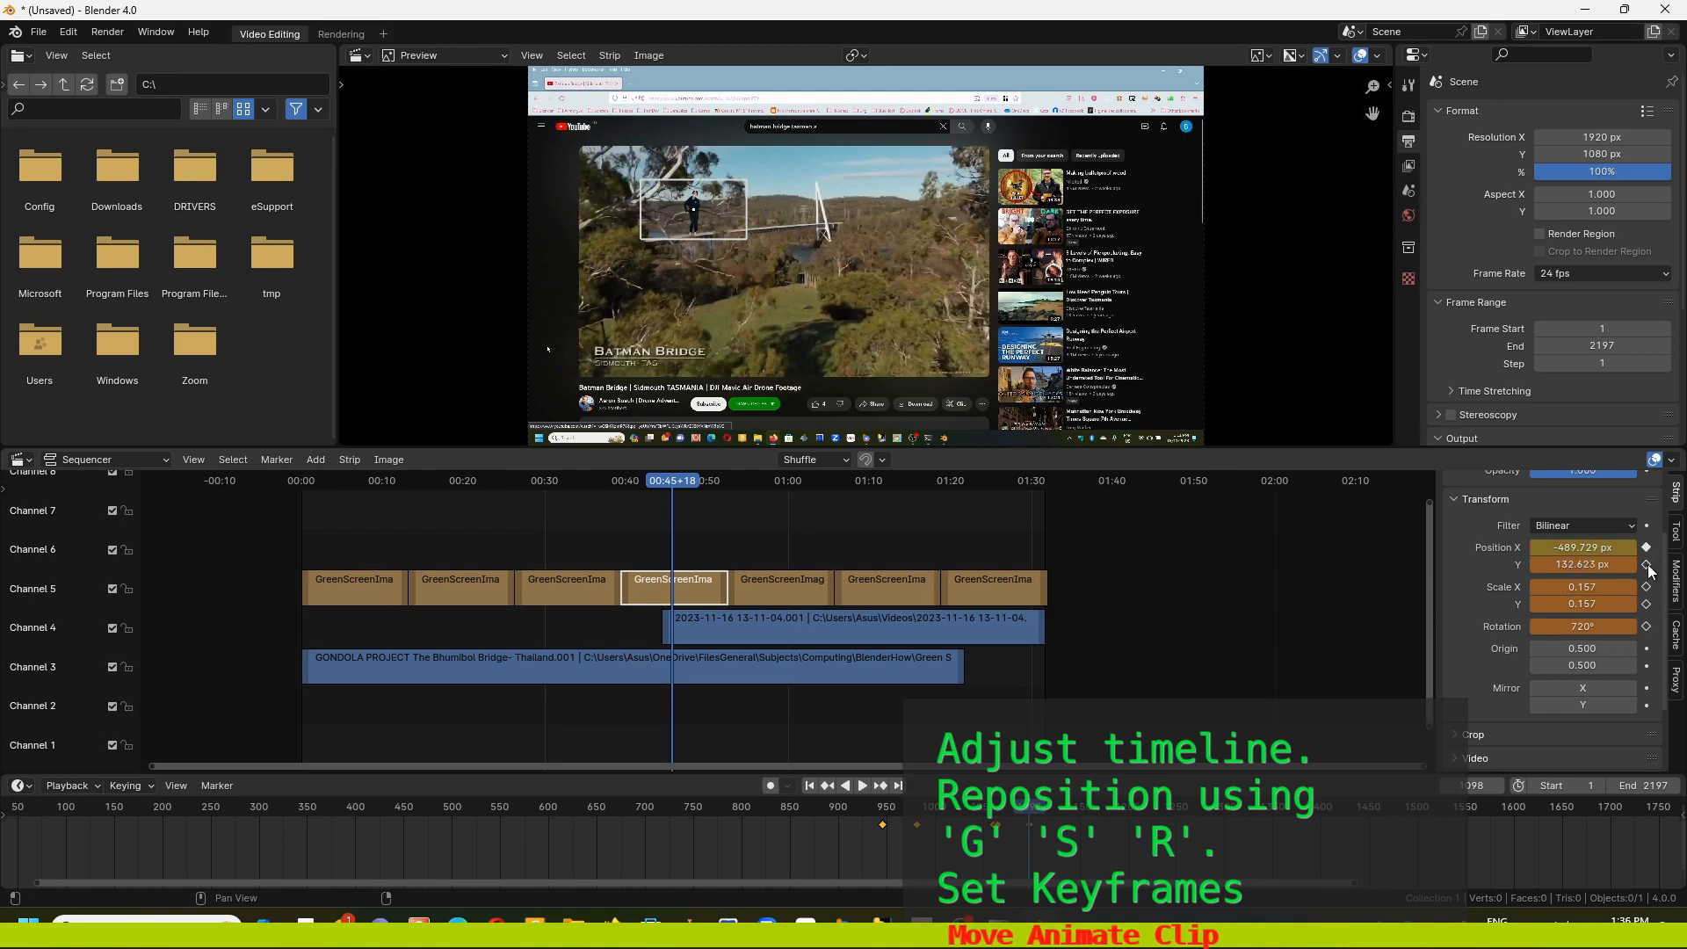
left_click(1647, 564)
left_click(1647, 586)
left_click(1647, 604)
left_click(1647, 626)
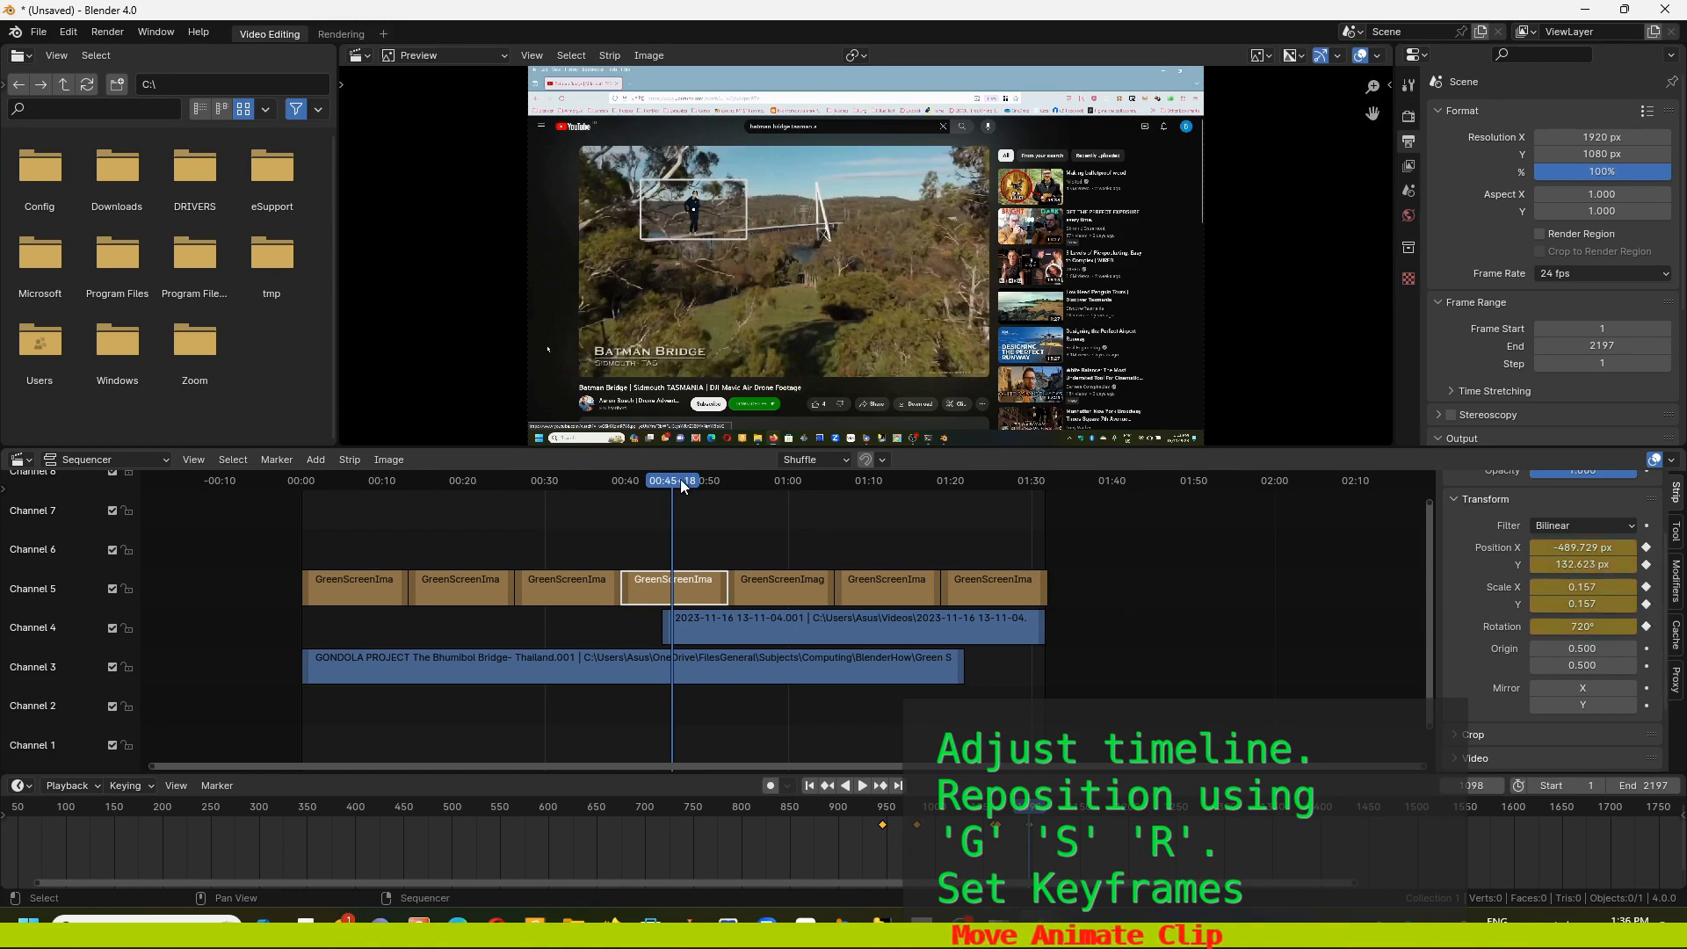
Play back and scrub through the fourth dancer's animation, stopping on the full-screen bridge view at 00:49+03
key("space")
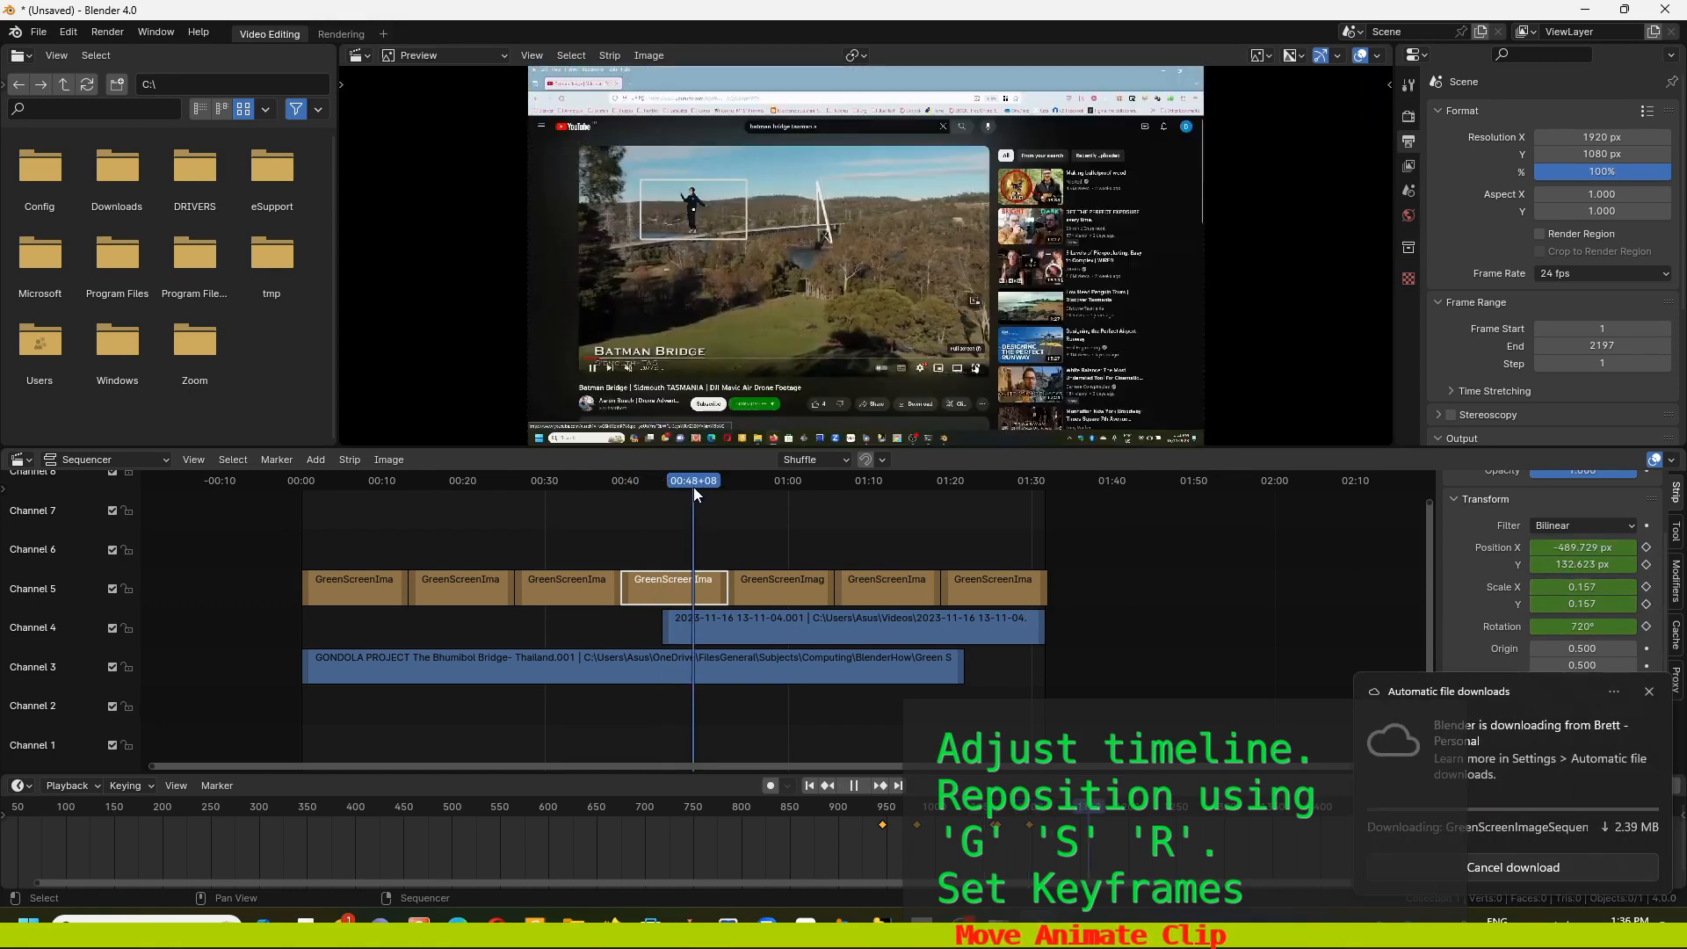
left_click_drag(676, 482, 694, 483)
key("space")
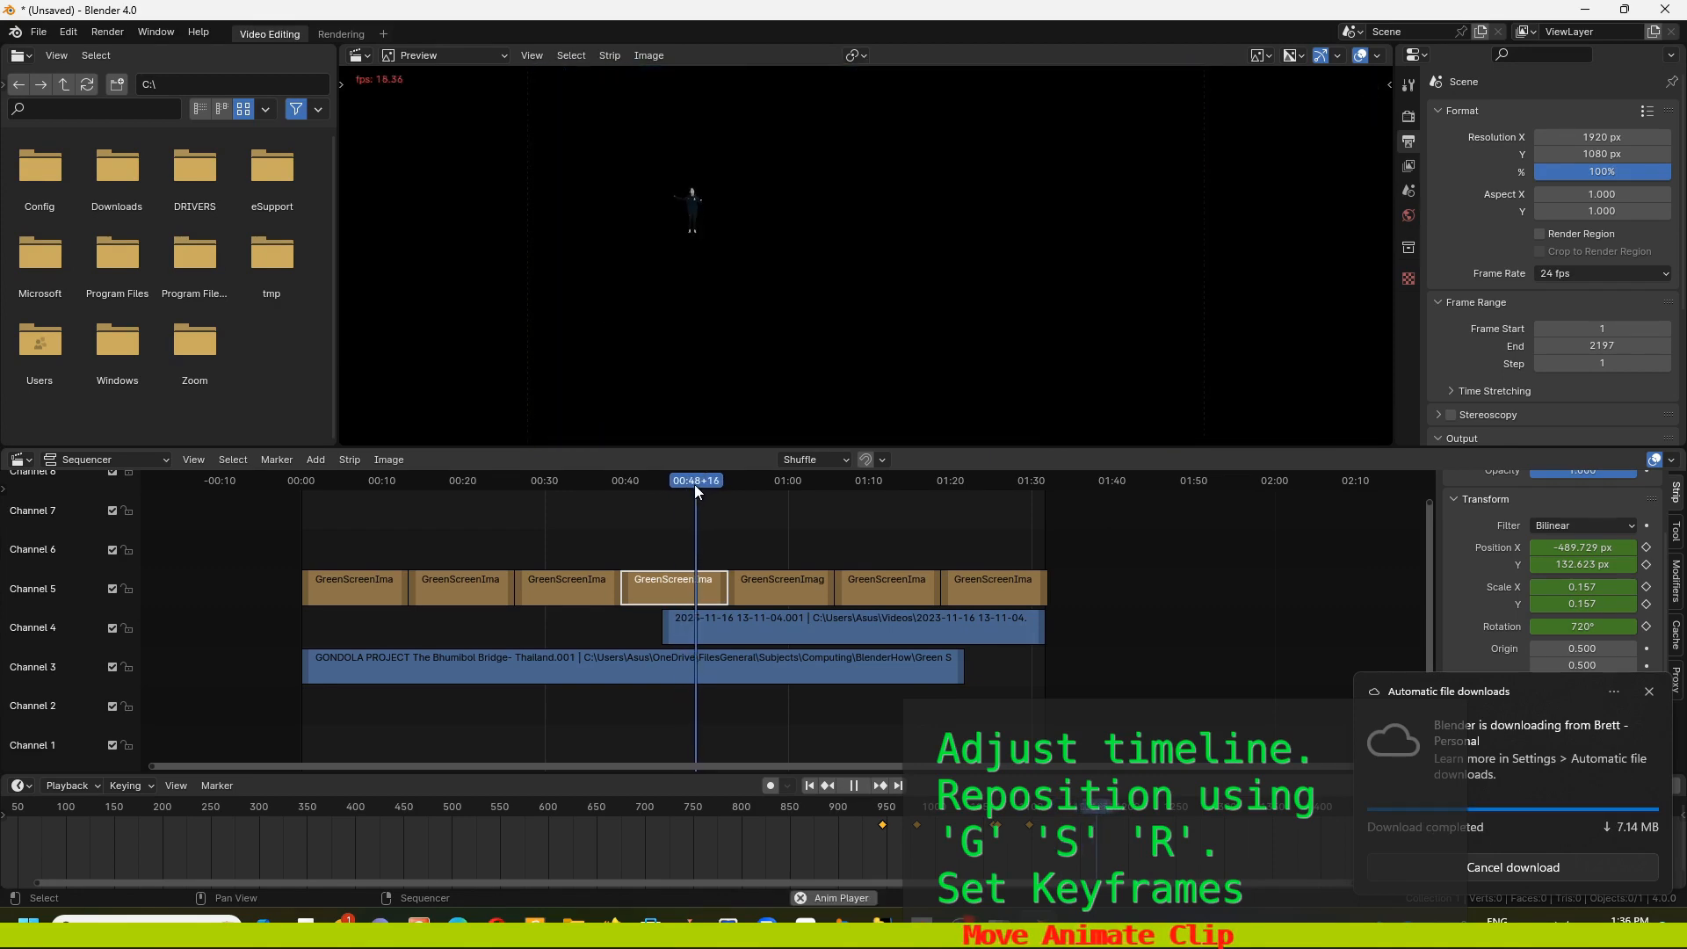
left_click_drag(684, 479, 659, 478)
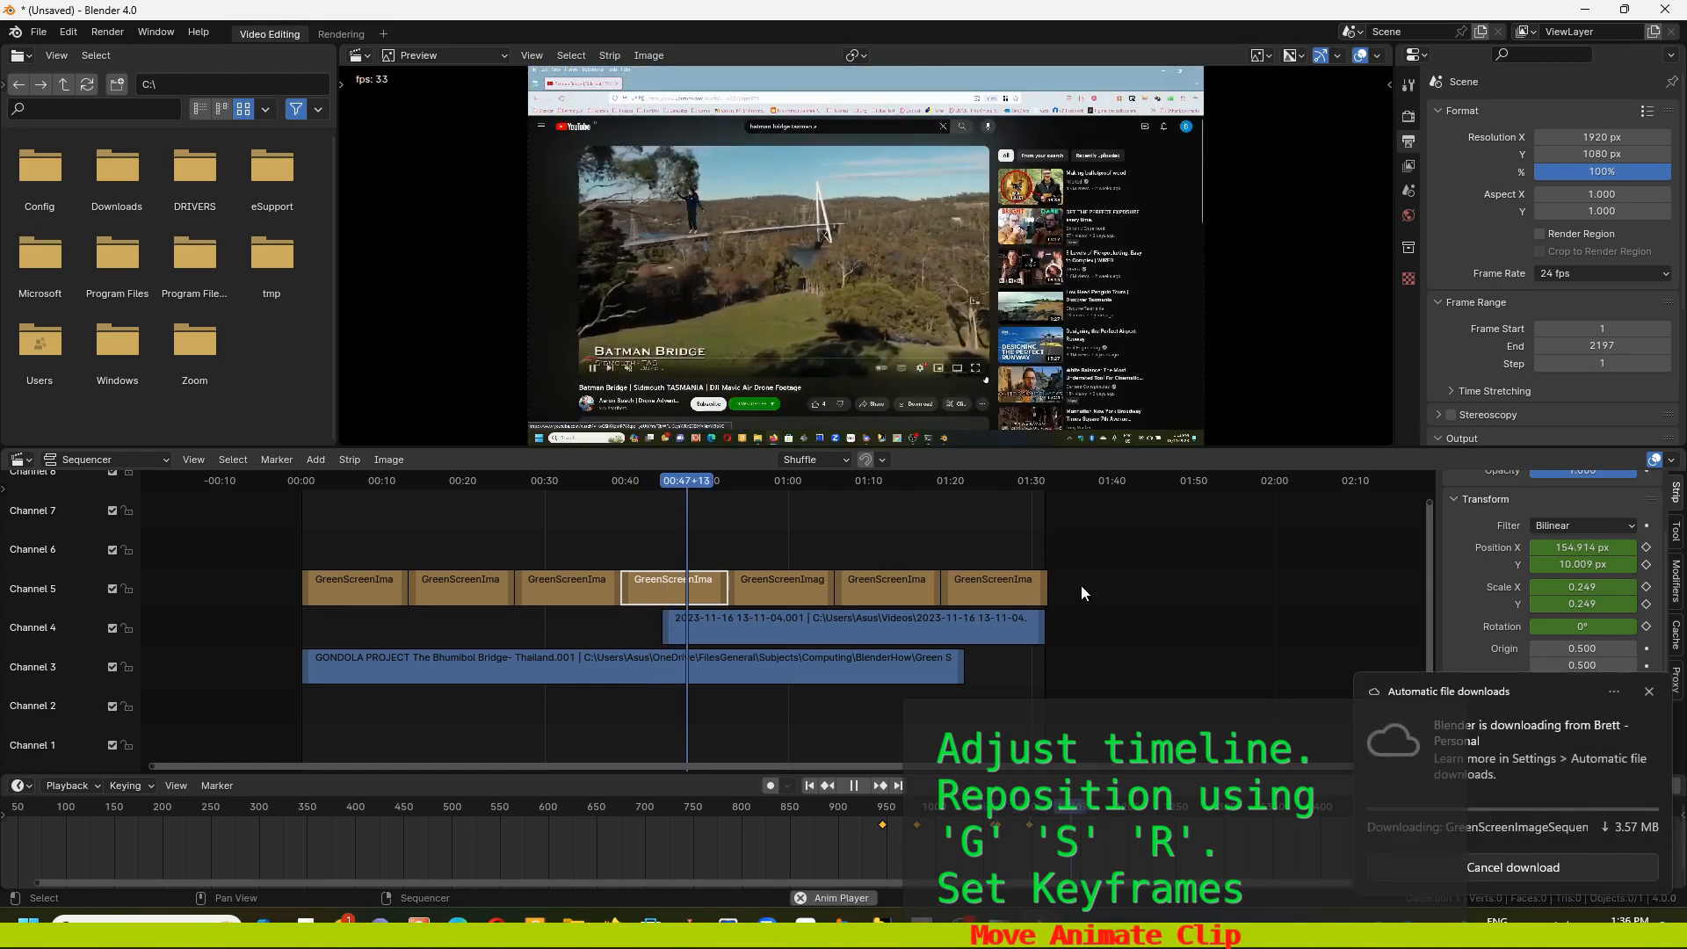
key("space")
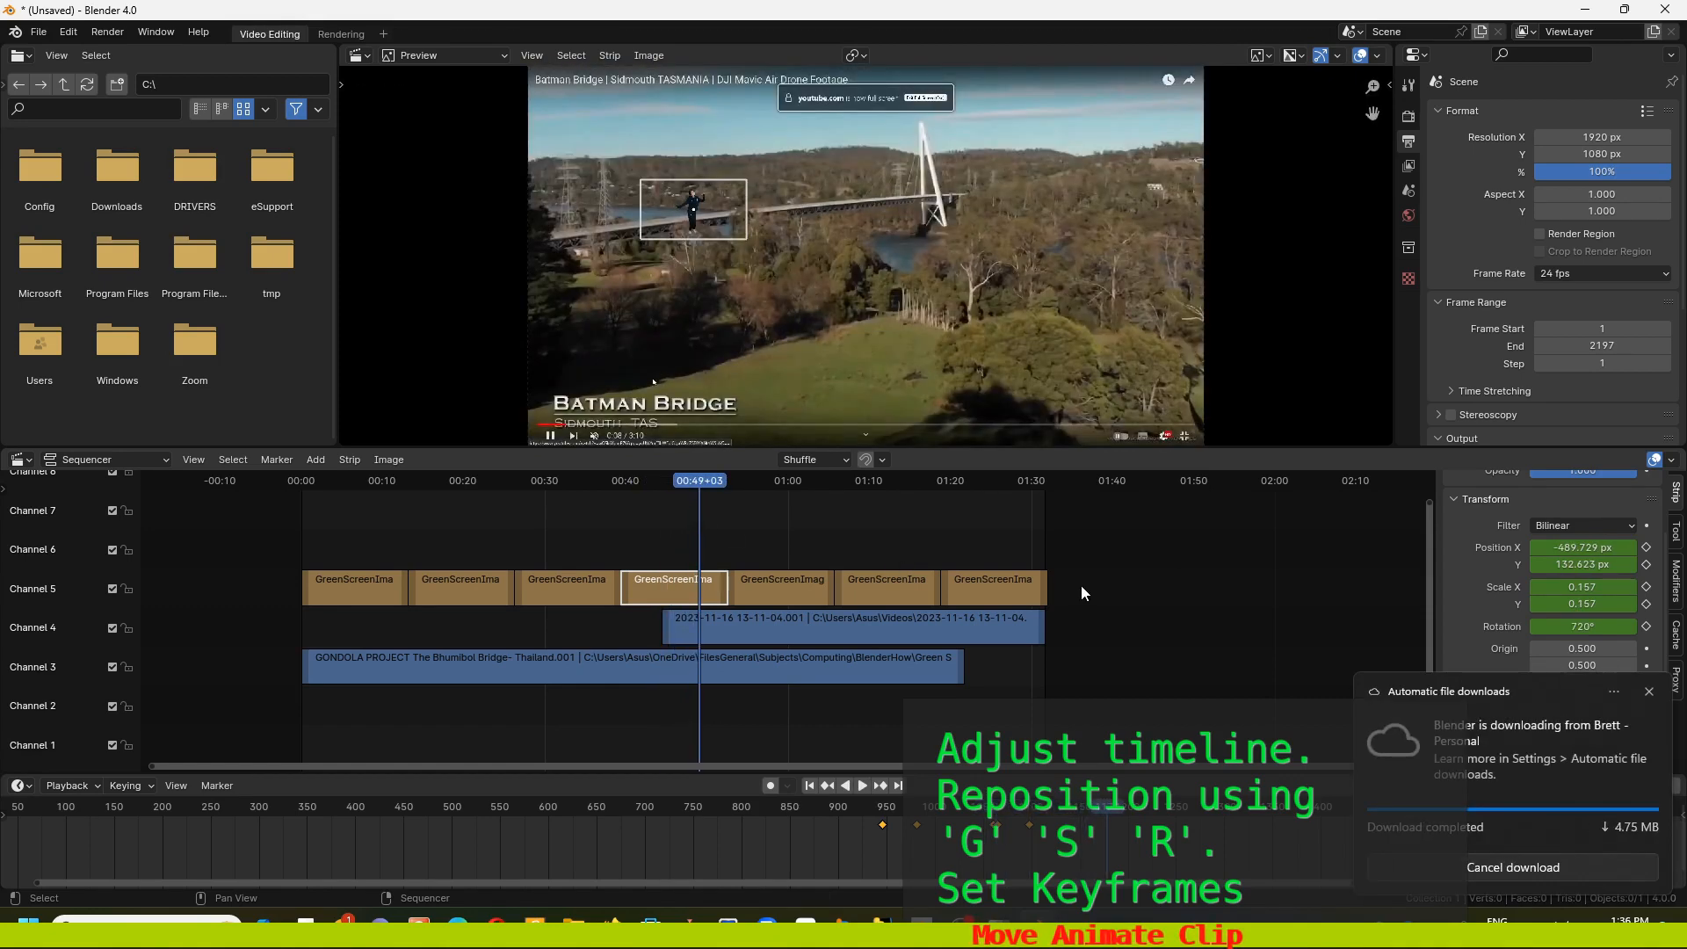
Enlarge the fourth strip's dancer to about 0.171 and stand her on the bridge deck, about X -497 px, Y 178 px
key("g")
left_click(744, 247)
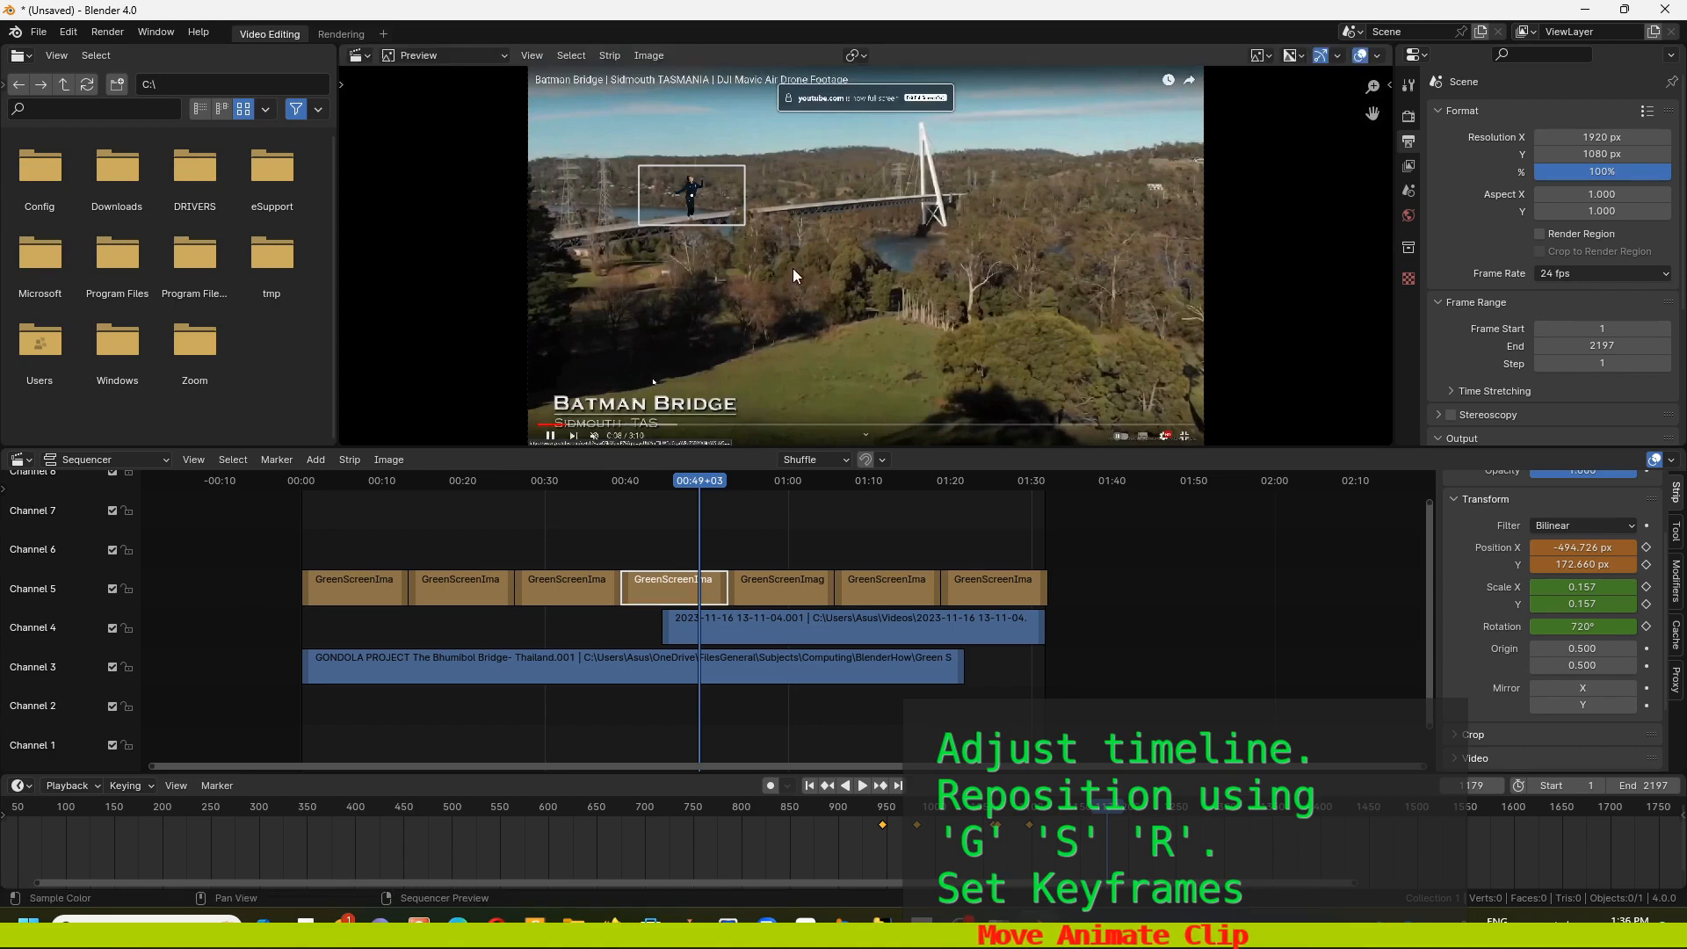
key("s")
left_click(808, 280)
key("g")
left_click(765, 266)
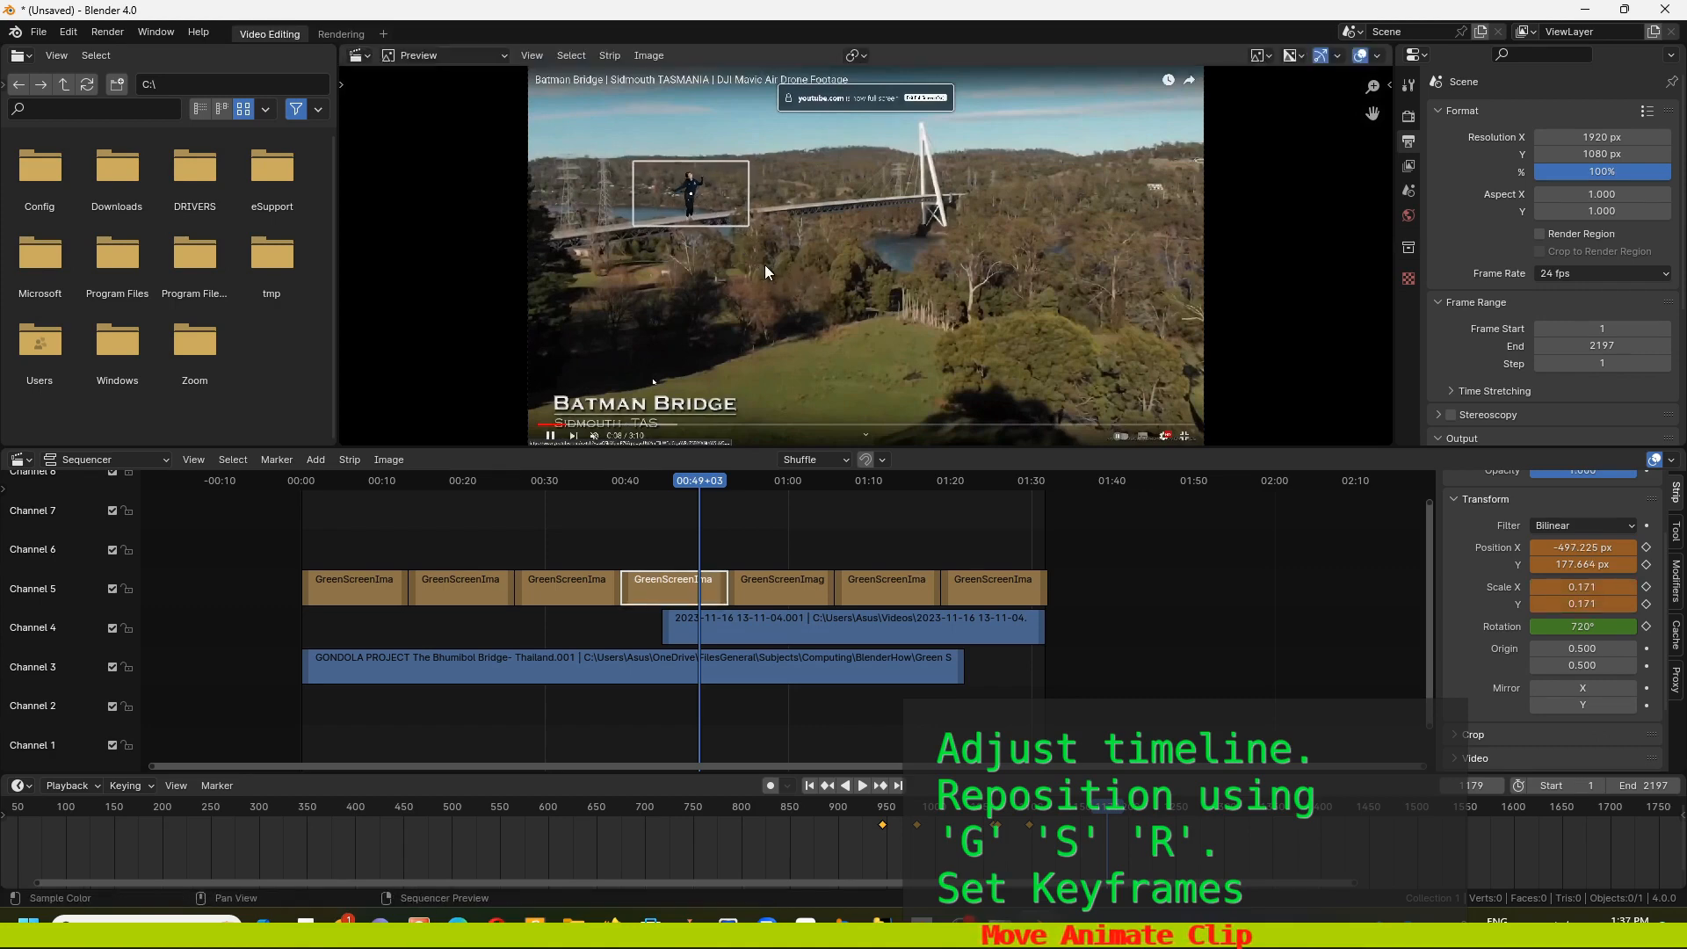
Keyframe the fourth dancer strip's position, scale and rotation at 00:49+03
left_click(1646, 547)
left_click(1646, 565)
left_click(1646, 587)
left_click(1646, 604)
left_click(1646, 626)
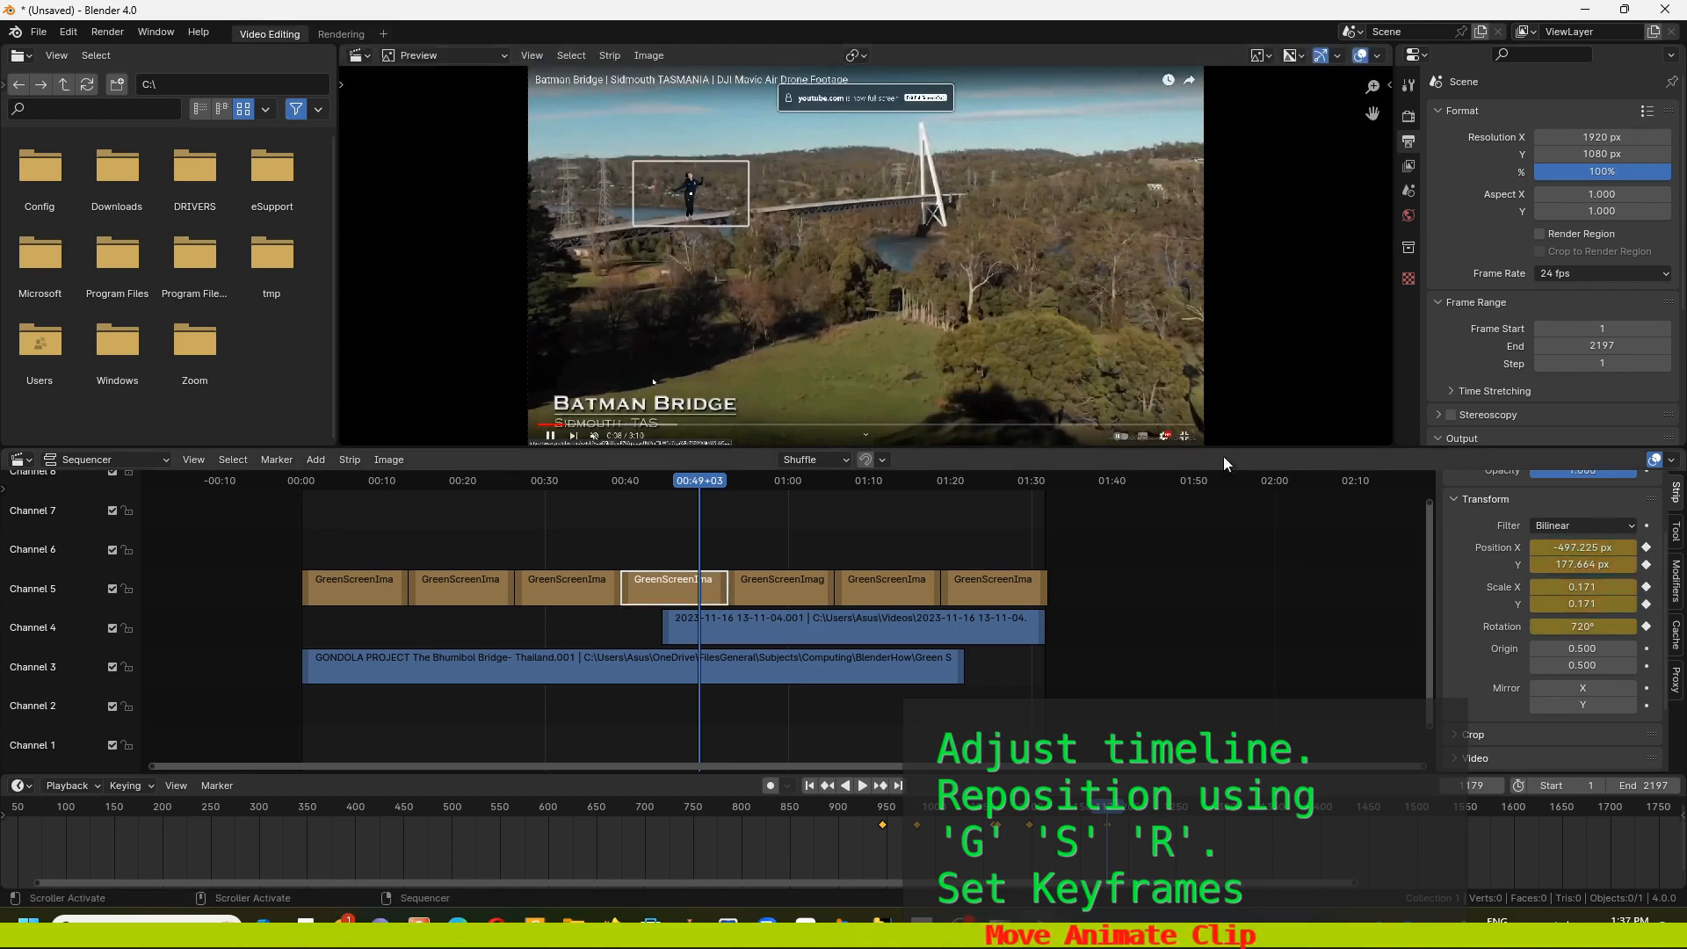
At the fourth strip's last frame, 00:52+12, enlarge the dancer to about 0.192 and move her along the bridge to about X -430 px, Y 188 px
key("space")
key("space")
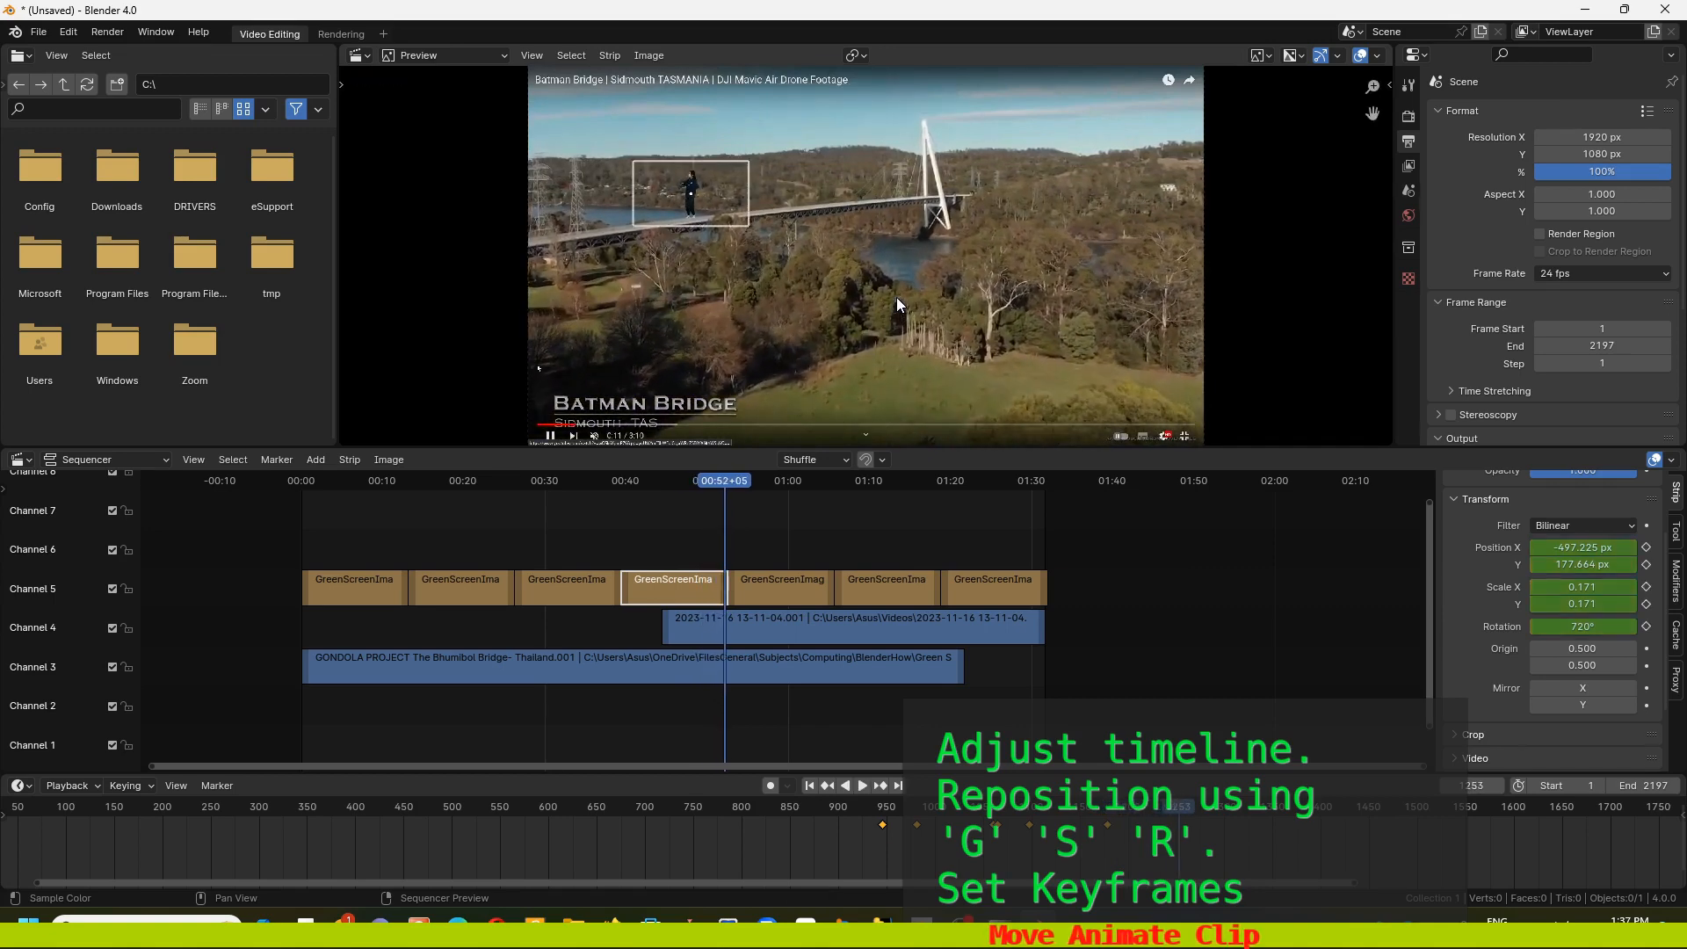
left_click(717, 480)
left_click_drag(717, 481, 726, 483)
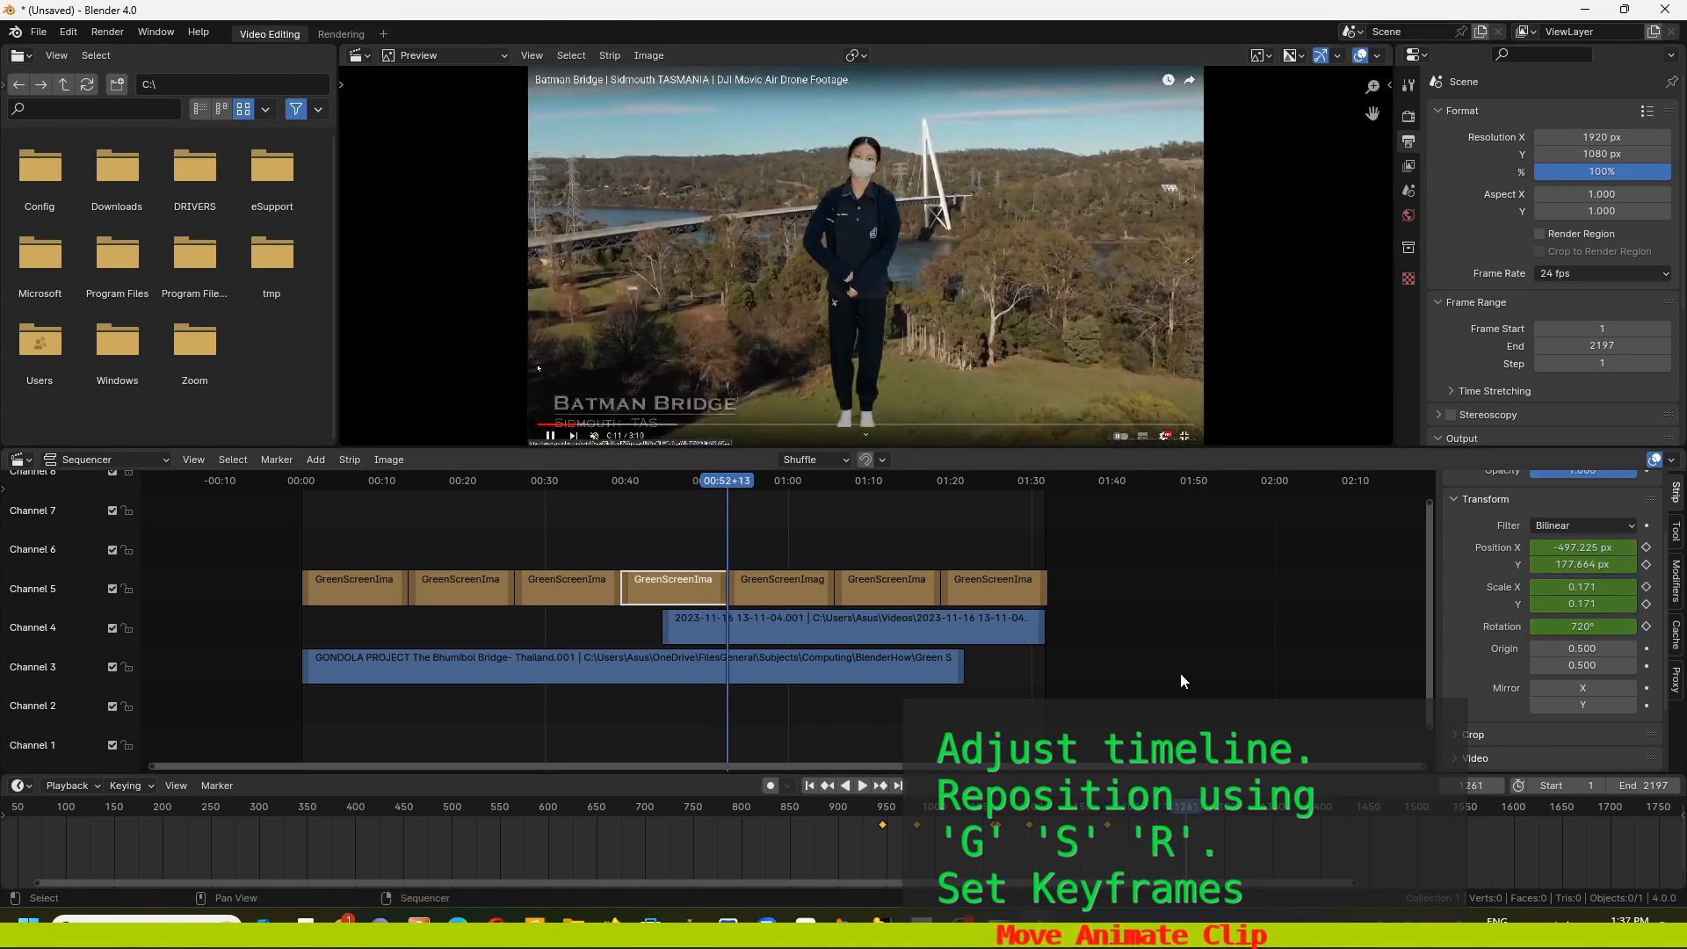
key("Left")
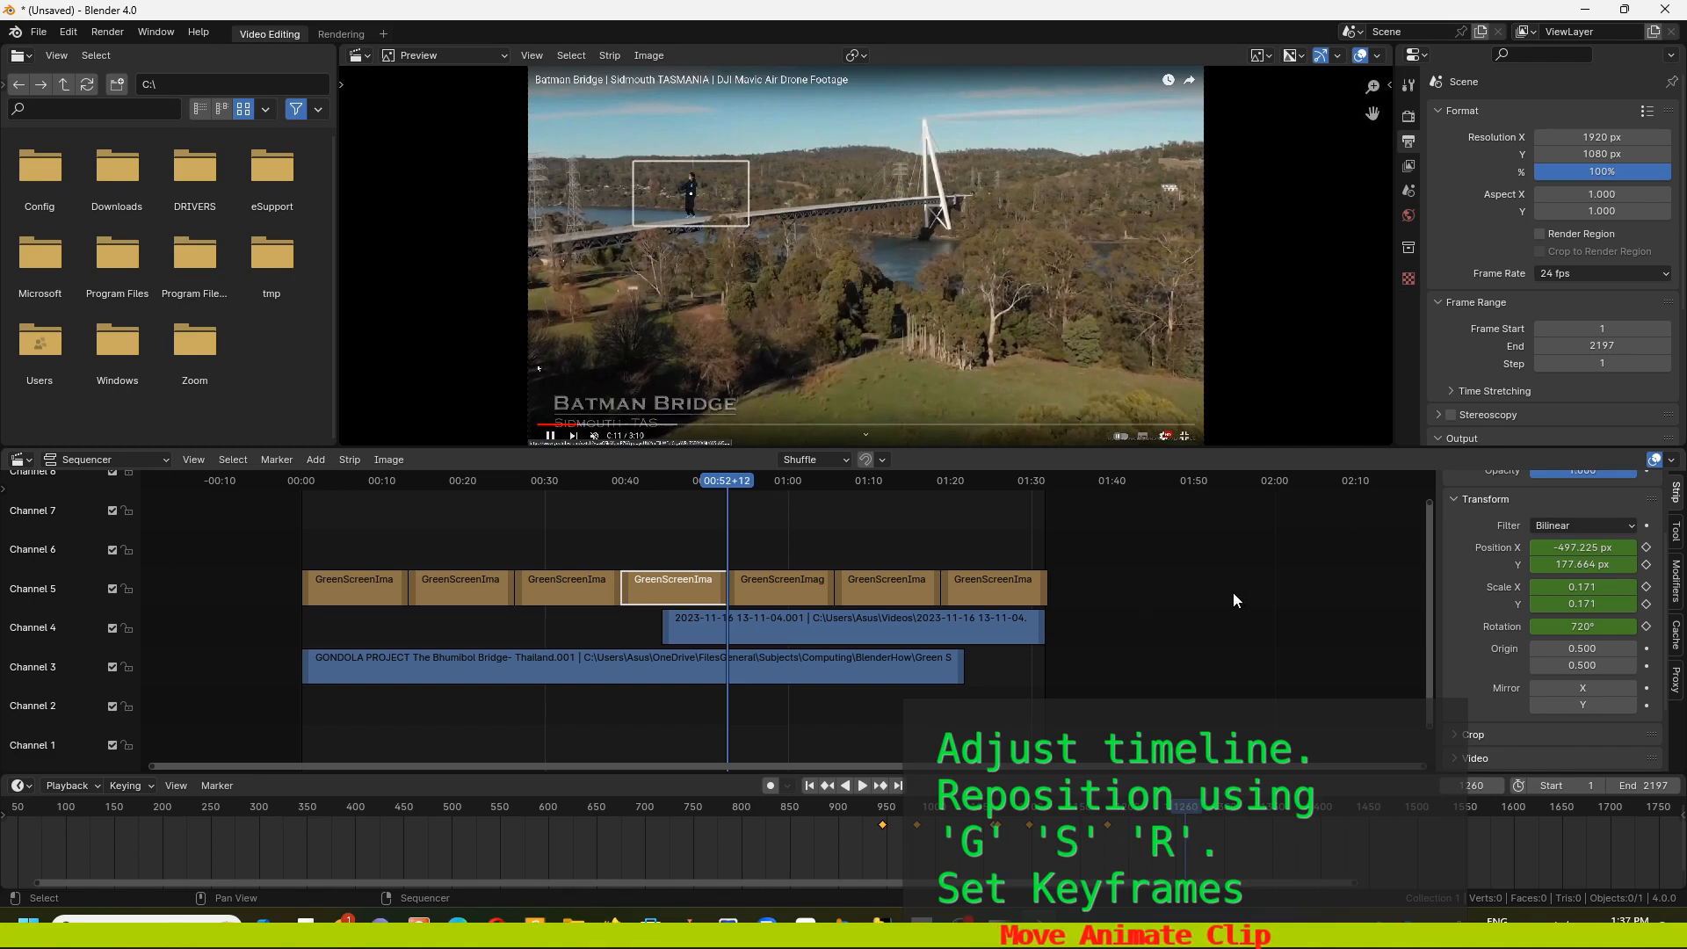
key("s")
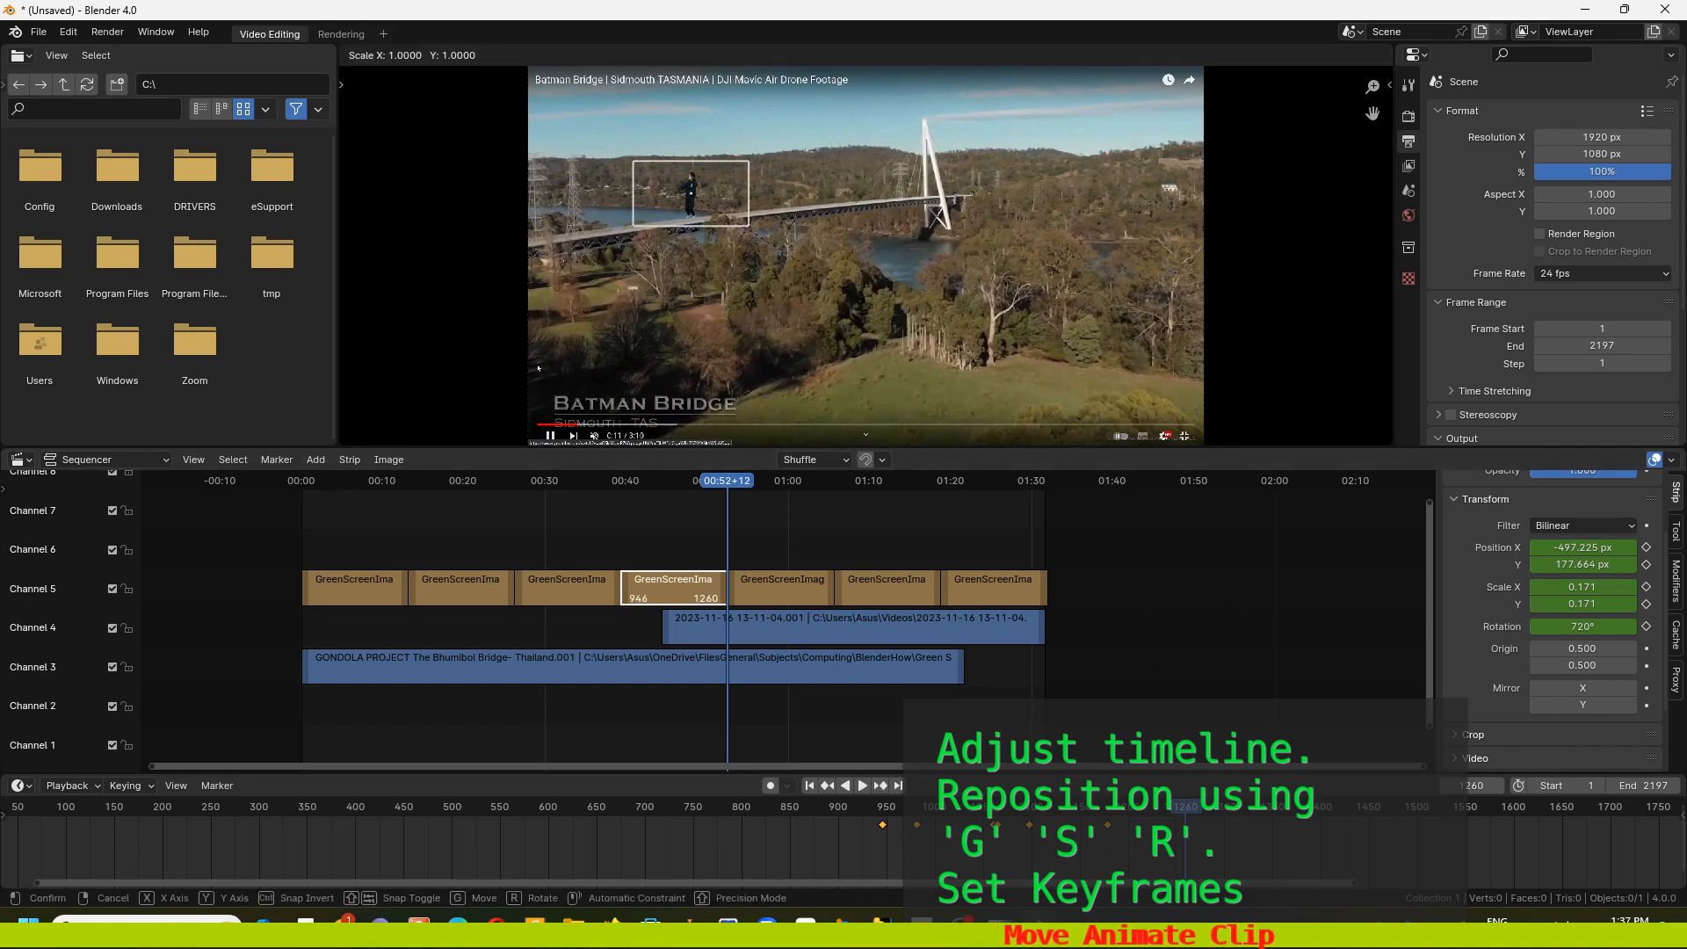
left_click(900, 299)
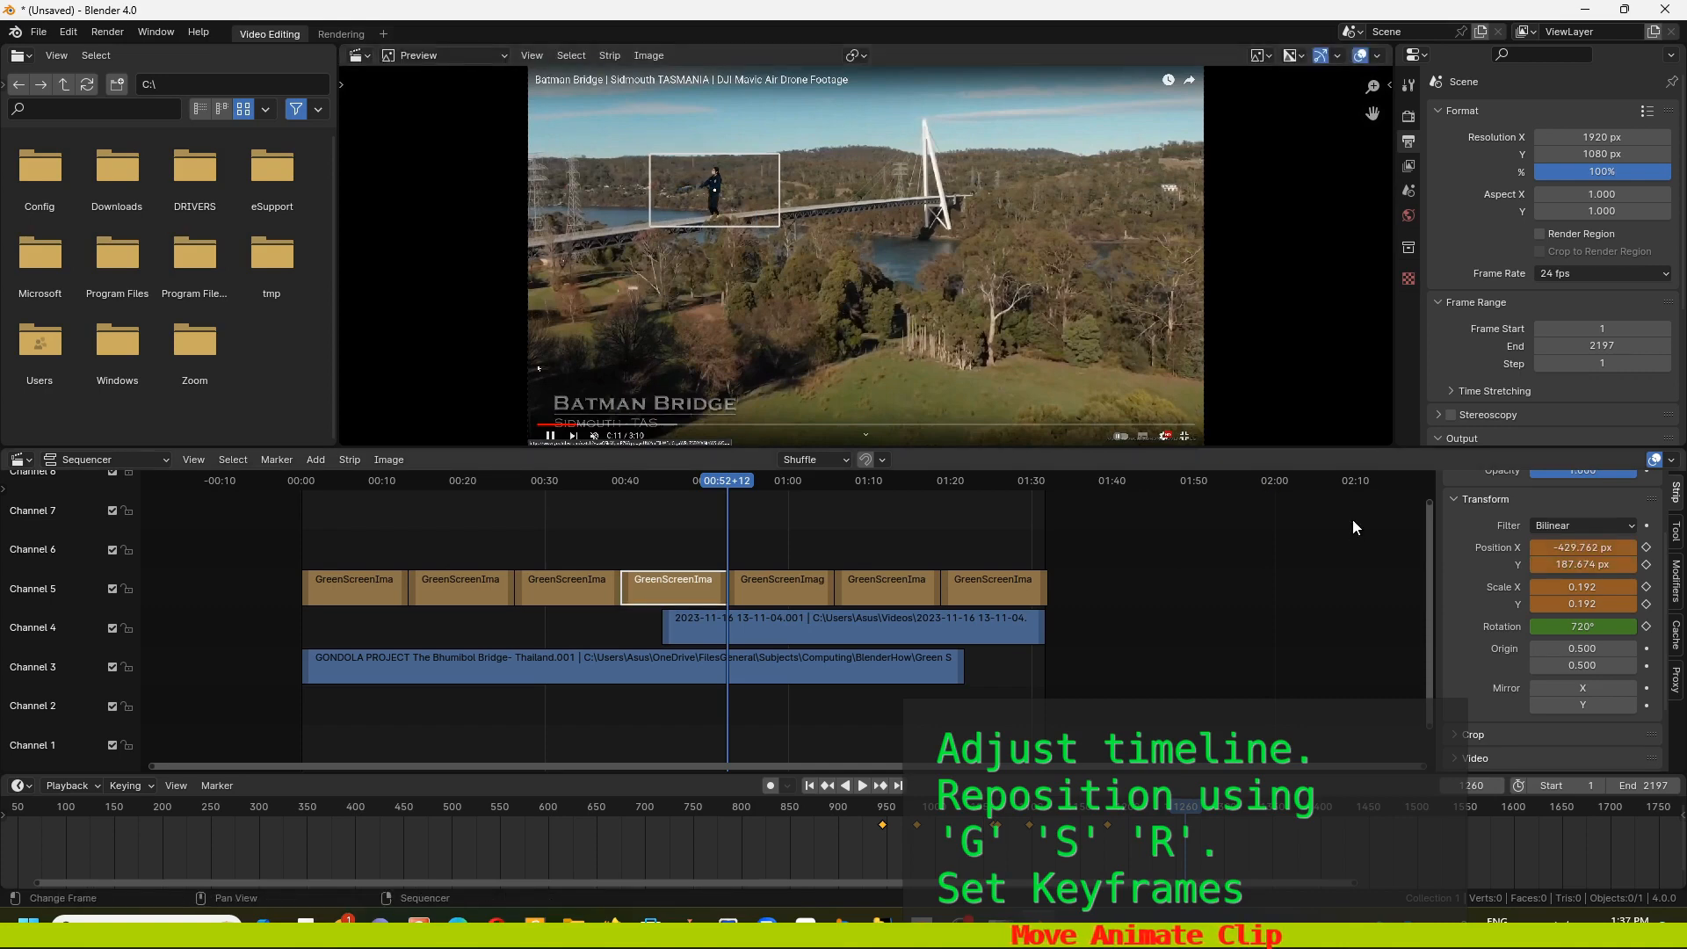
Set the fourth dancer strip's rotation to 0° and keyframe its position, scale and rotation at 00:52+12
left_click(1585, 627)
type("0")
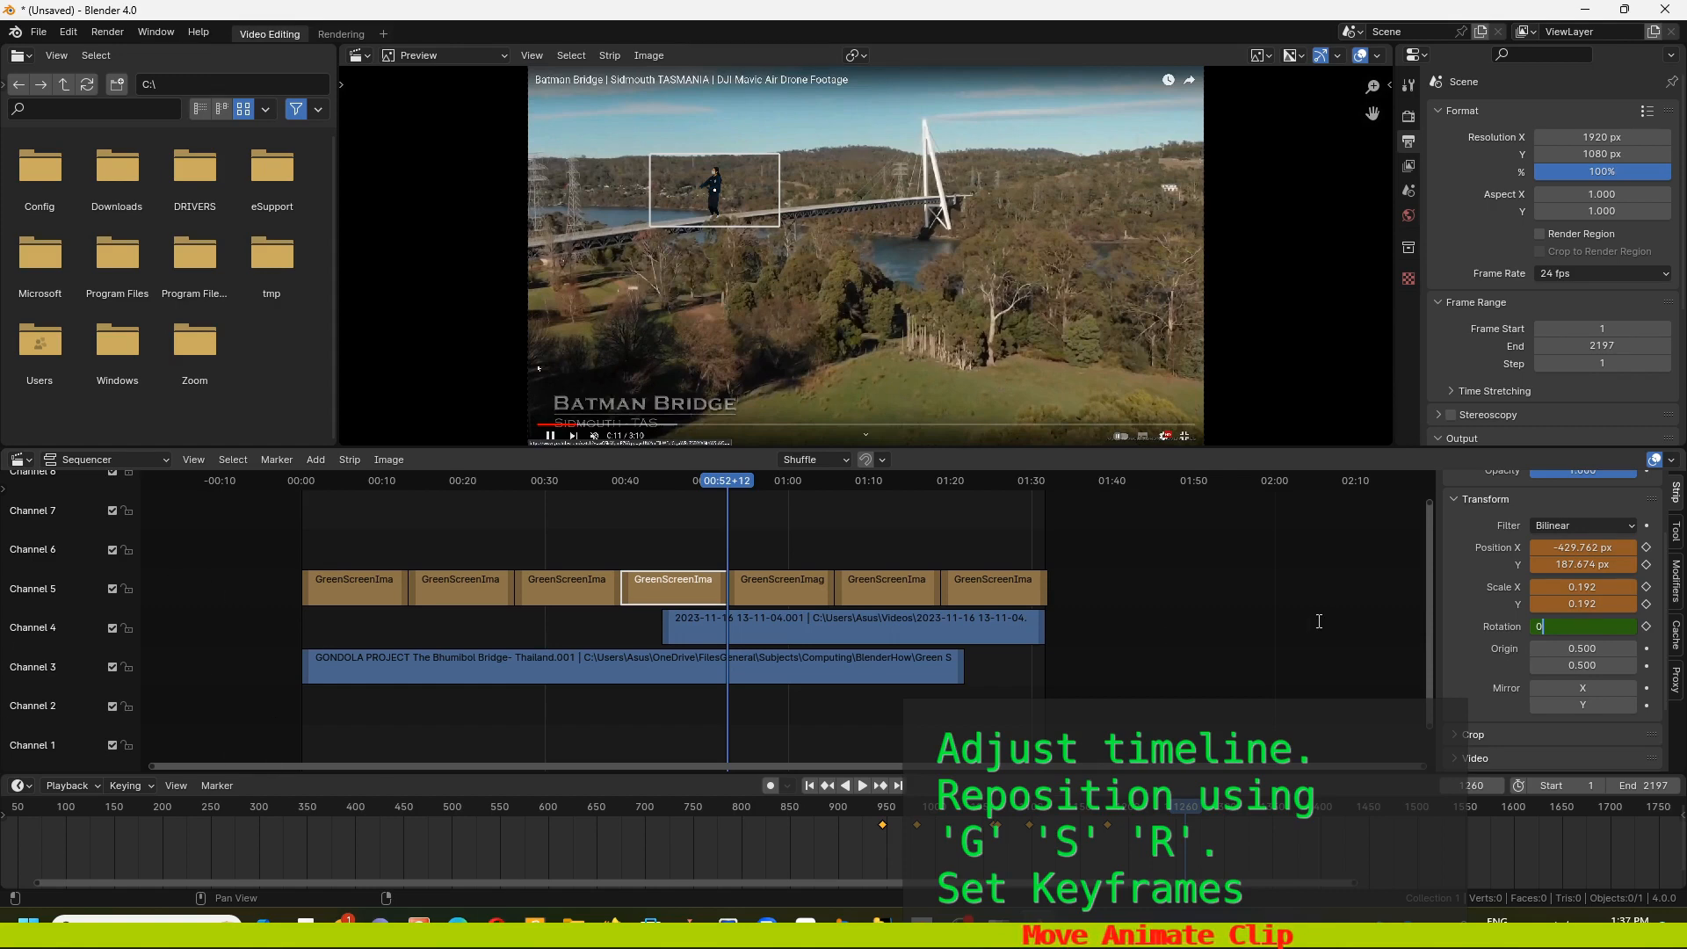
key("Return")
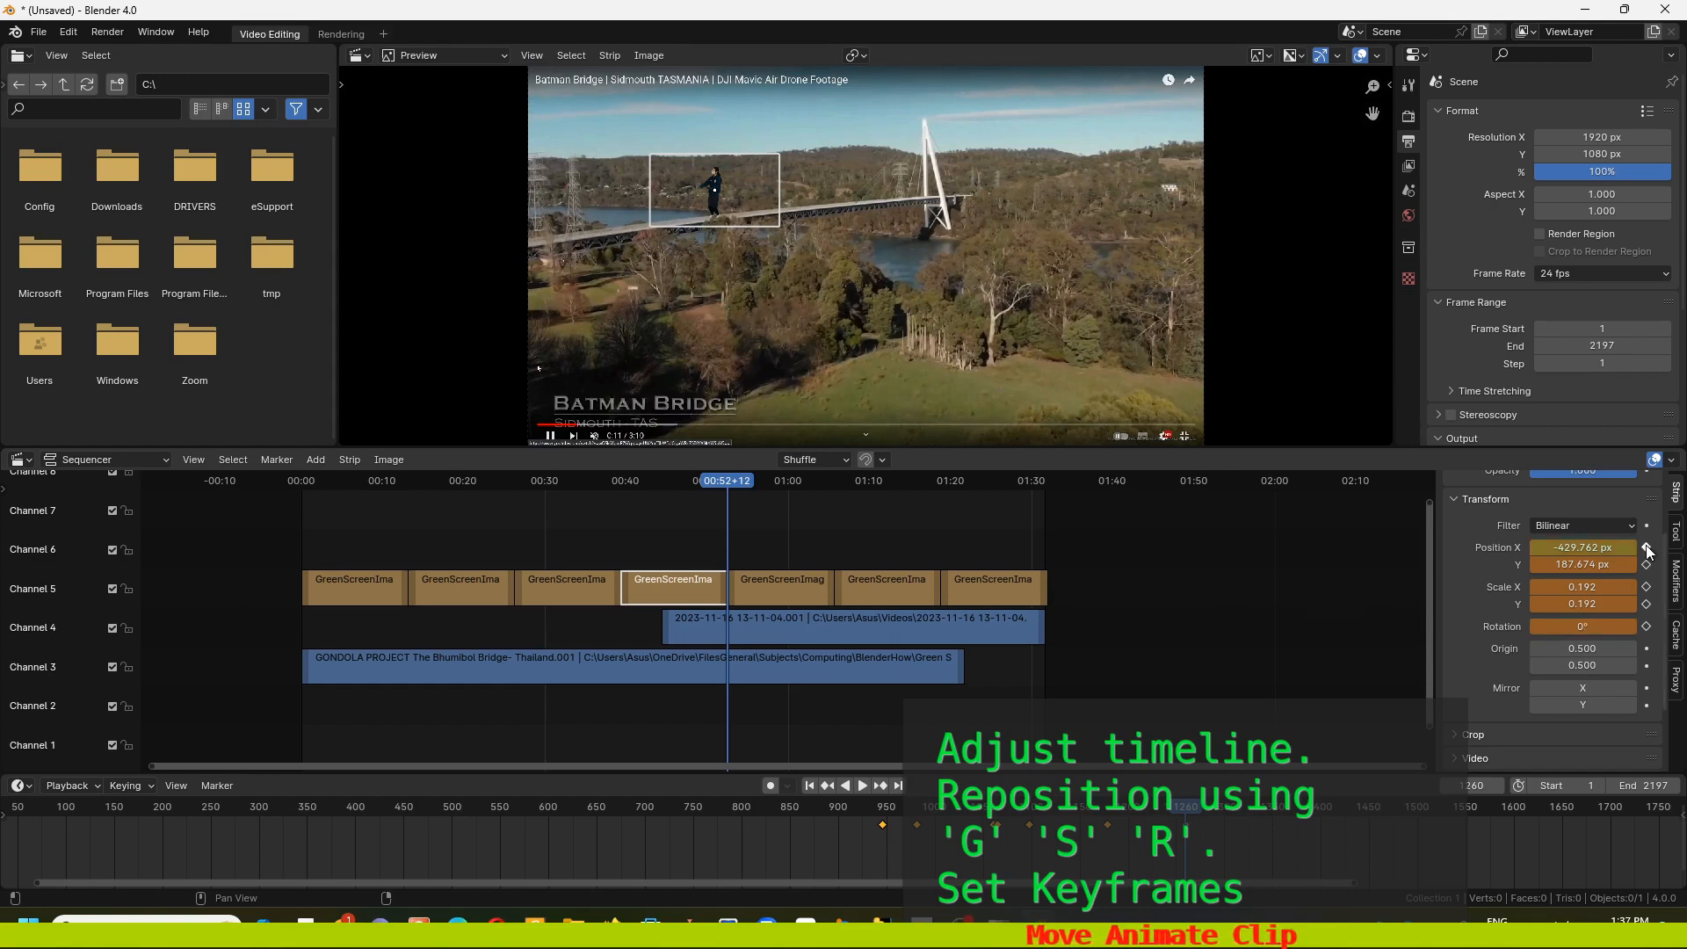
left_click_drag(1647, 547, 1647, 626)
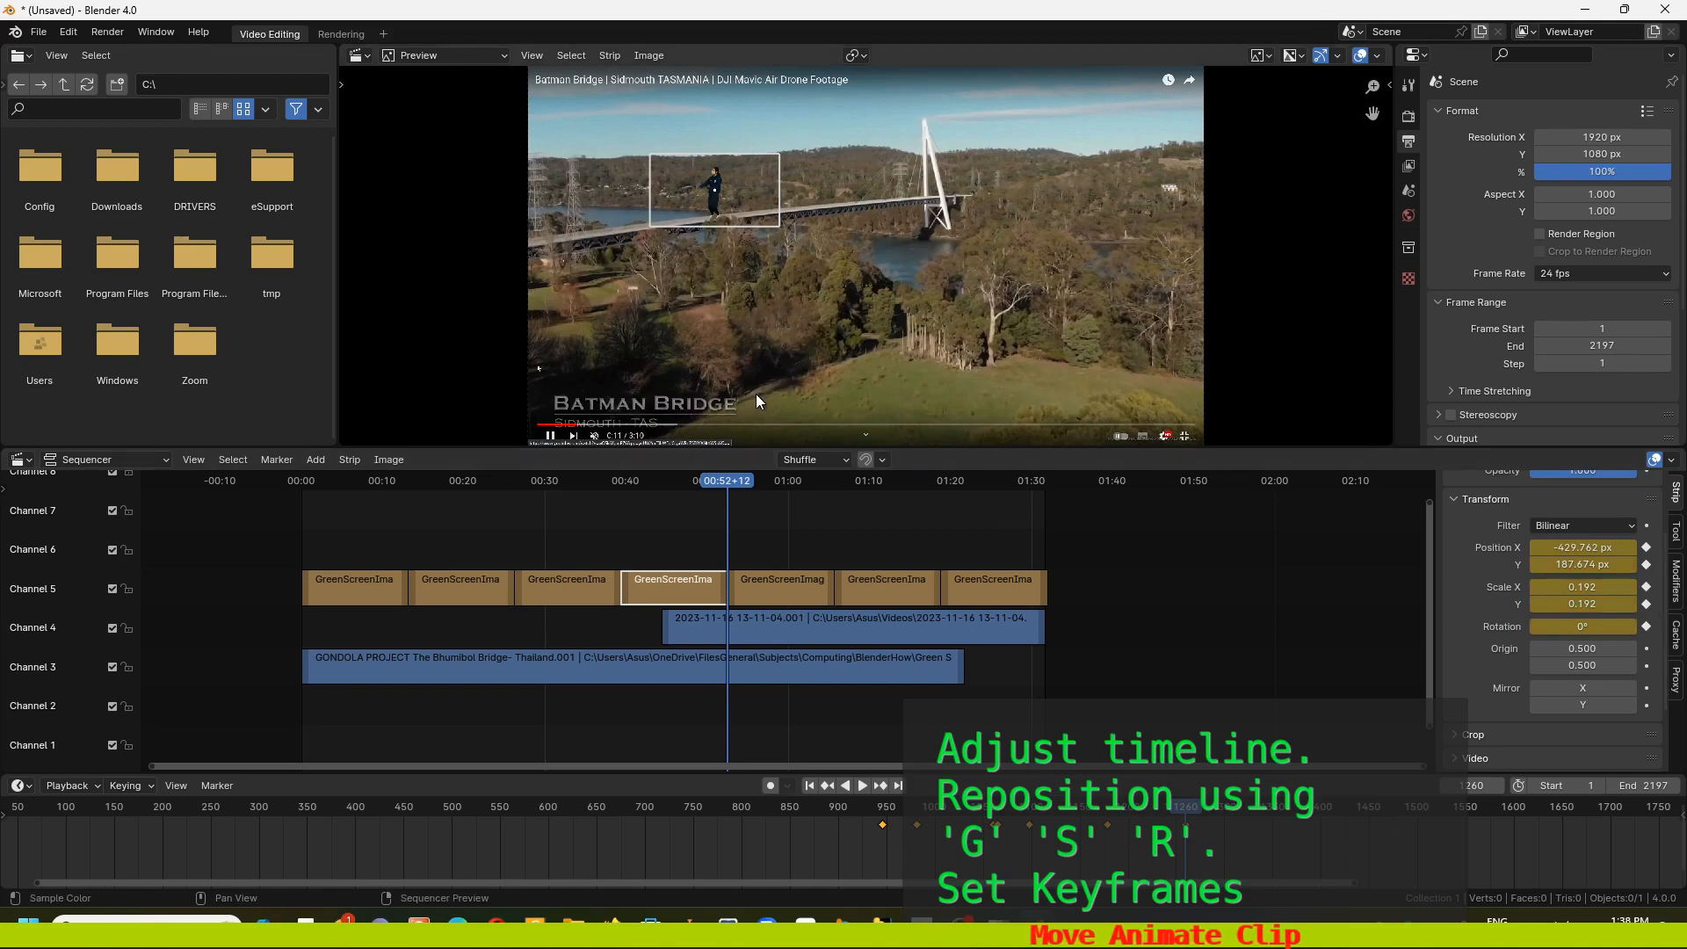
Keyframe the fifth dancer strip's default position, scale and rotation at 00:52+12
left_click(782, 581)
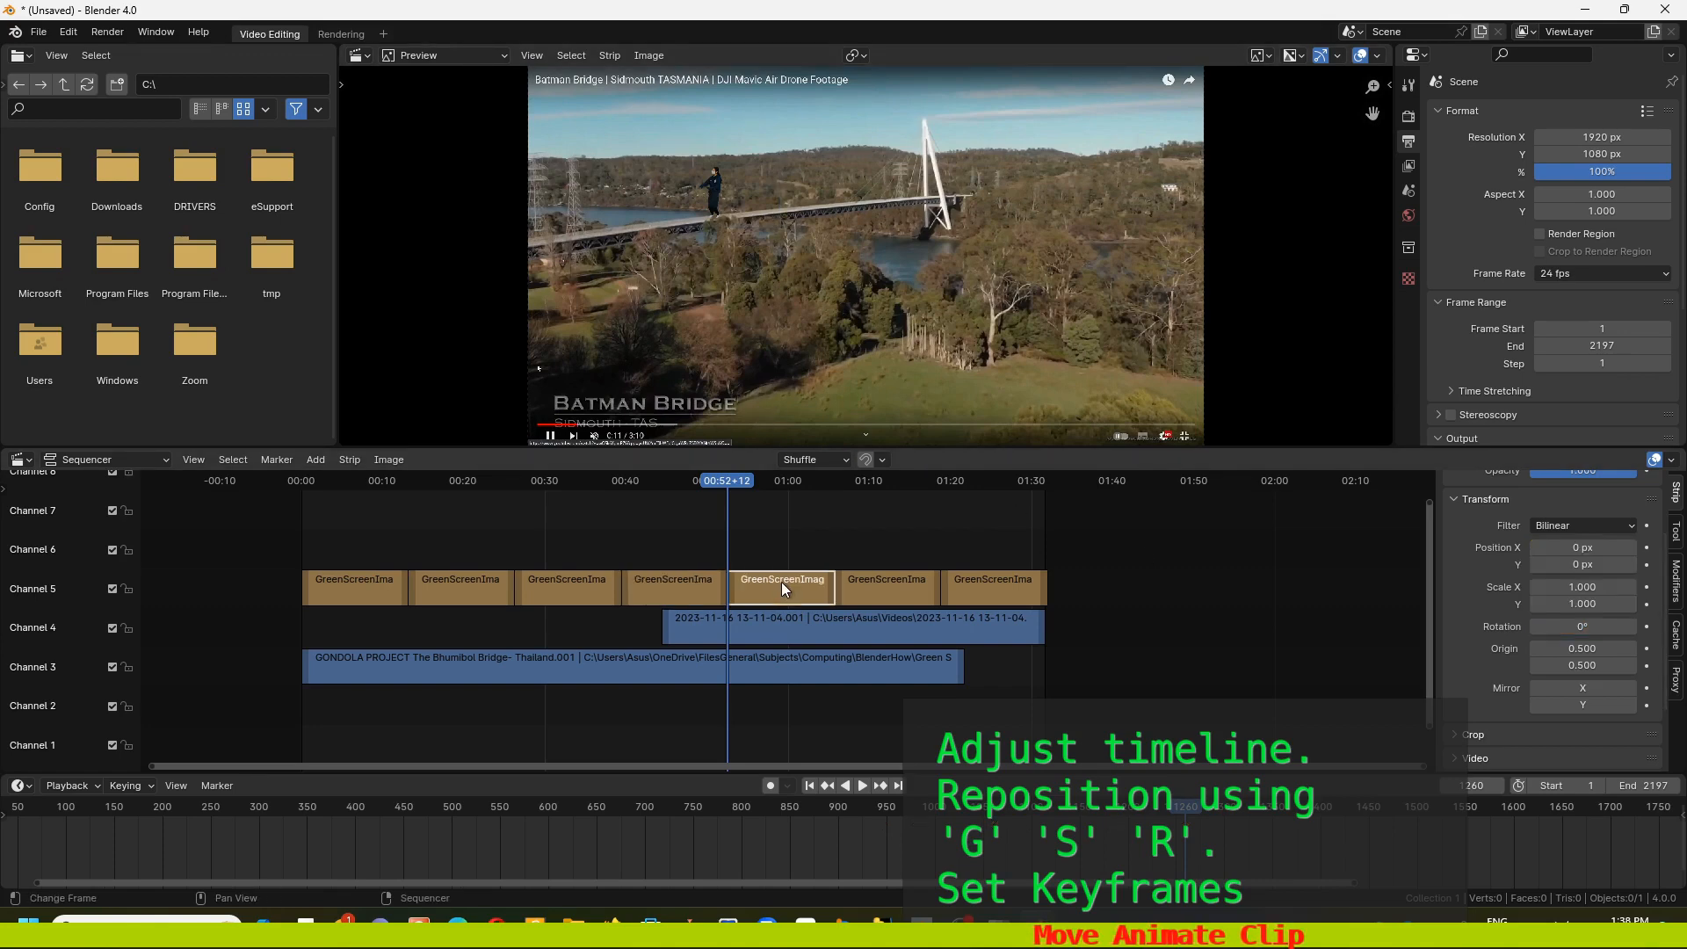
left_click_drag(1647, 546, 1648, 629)
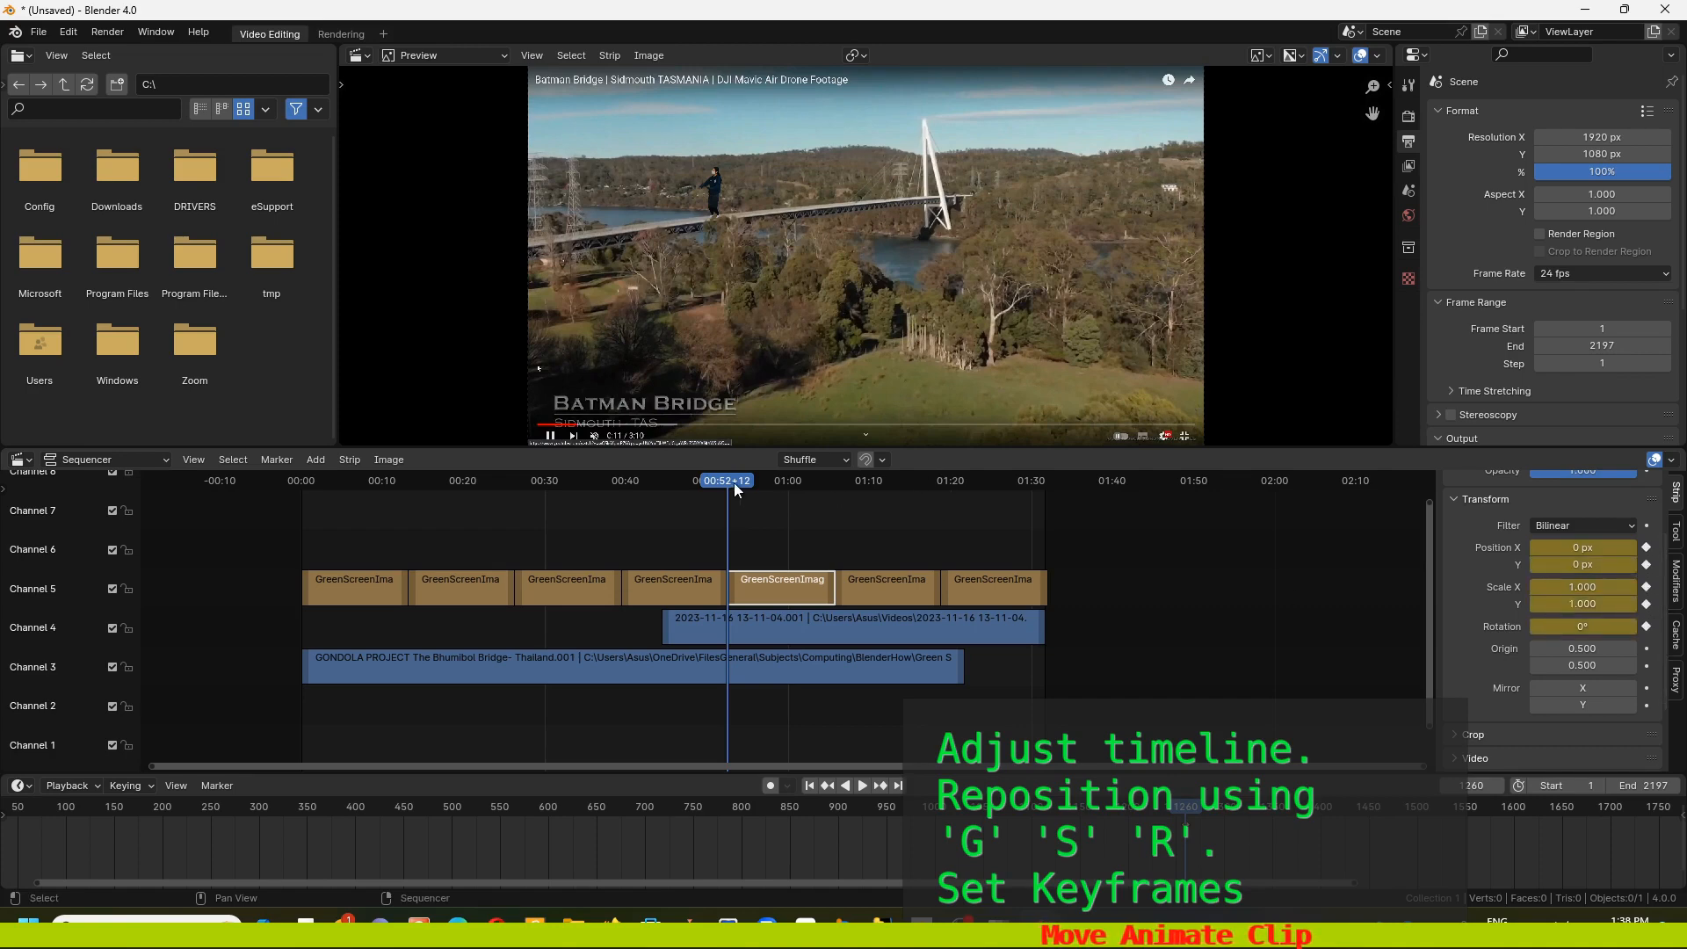
Set the fourth dancer strip's keyed rotation at 00:52+12 to 720°
left_click(708, 580)
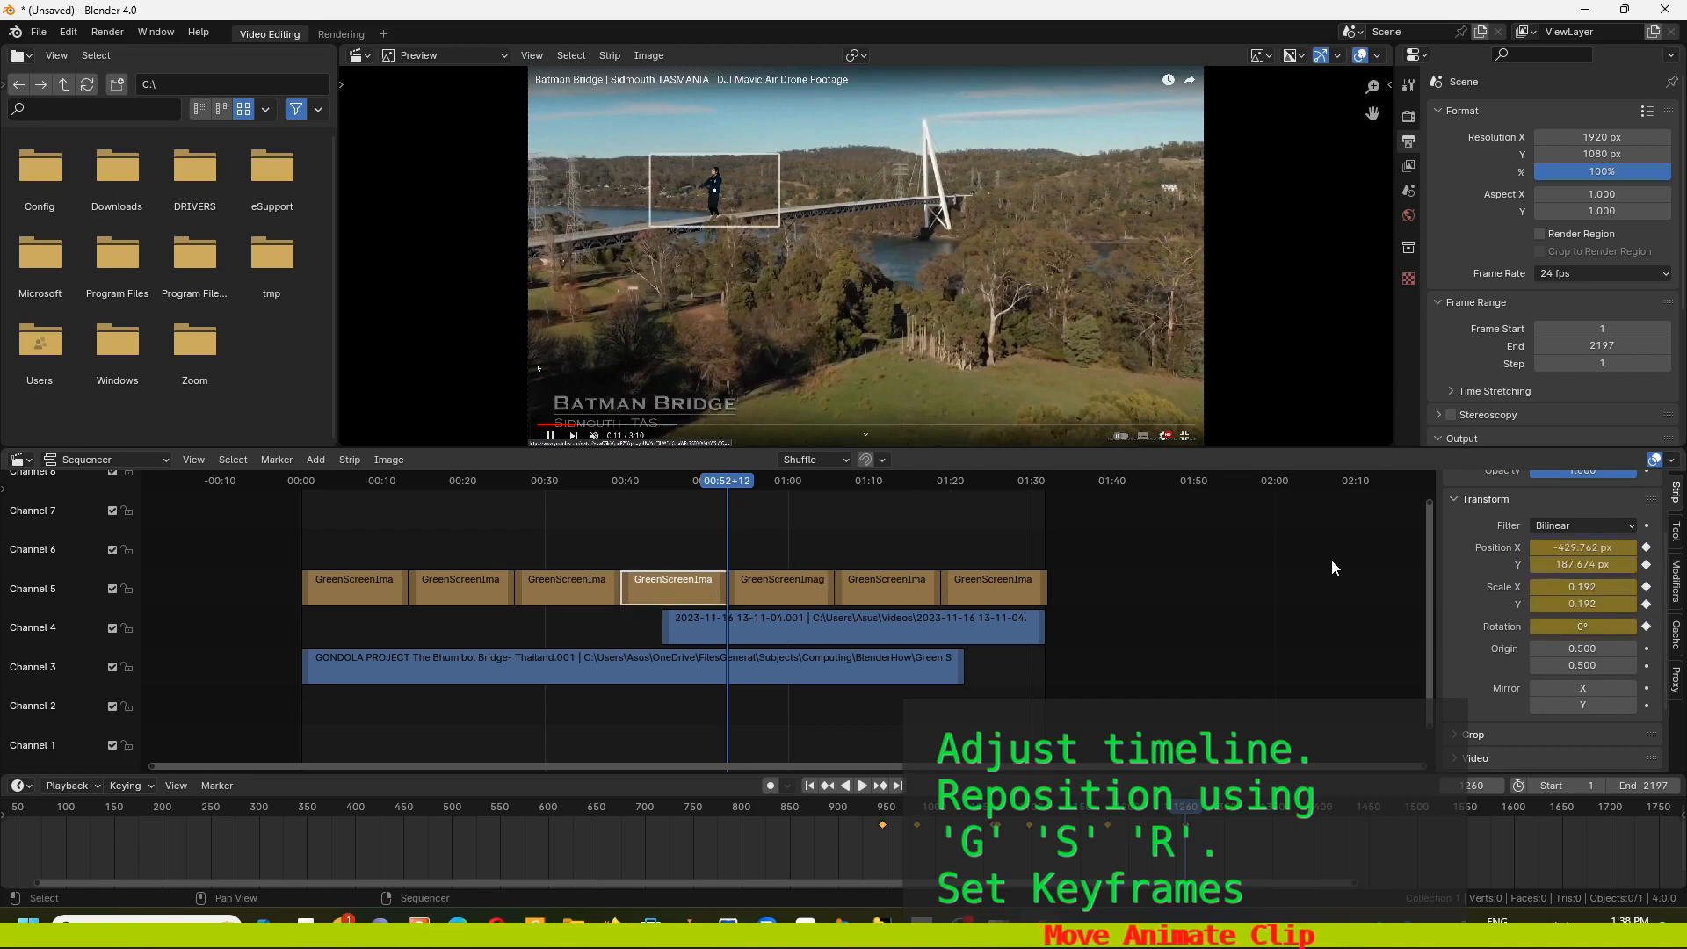
left_click(1585, 628)
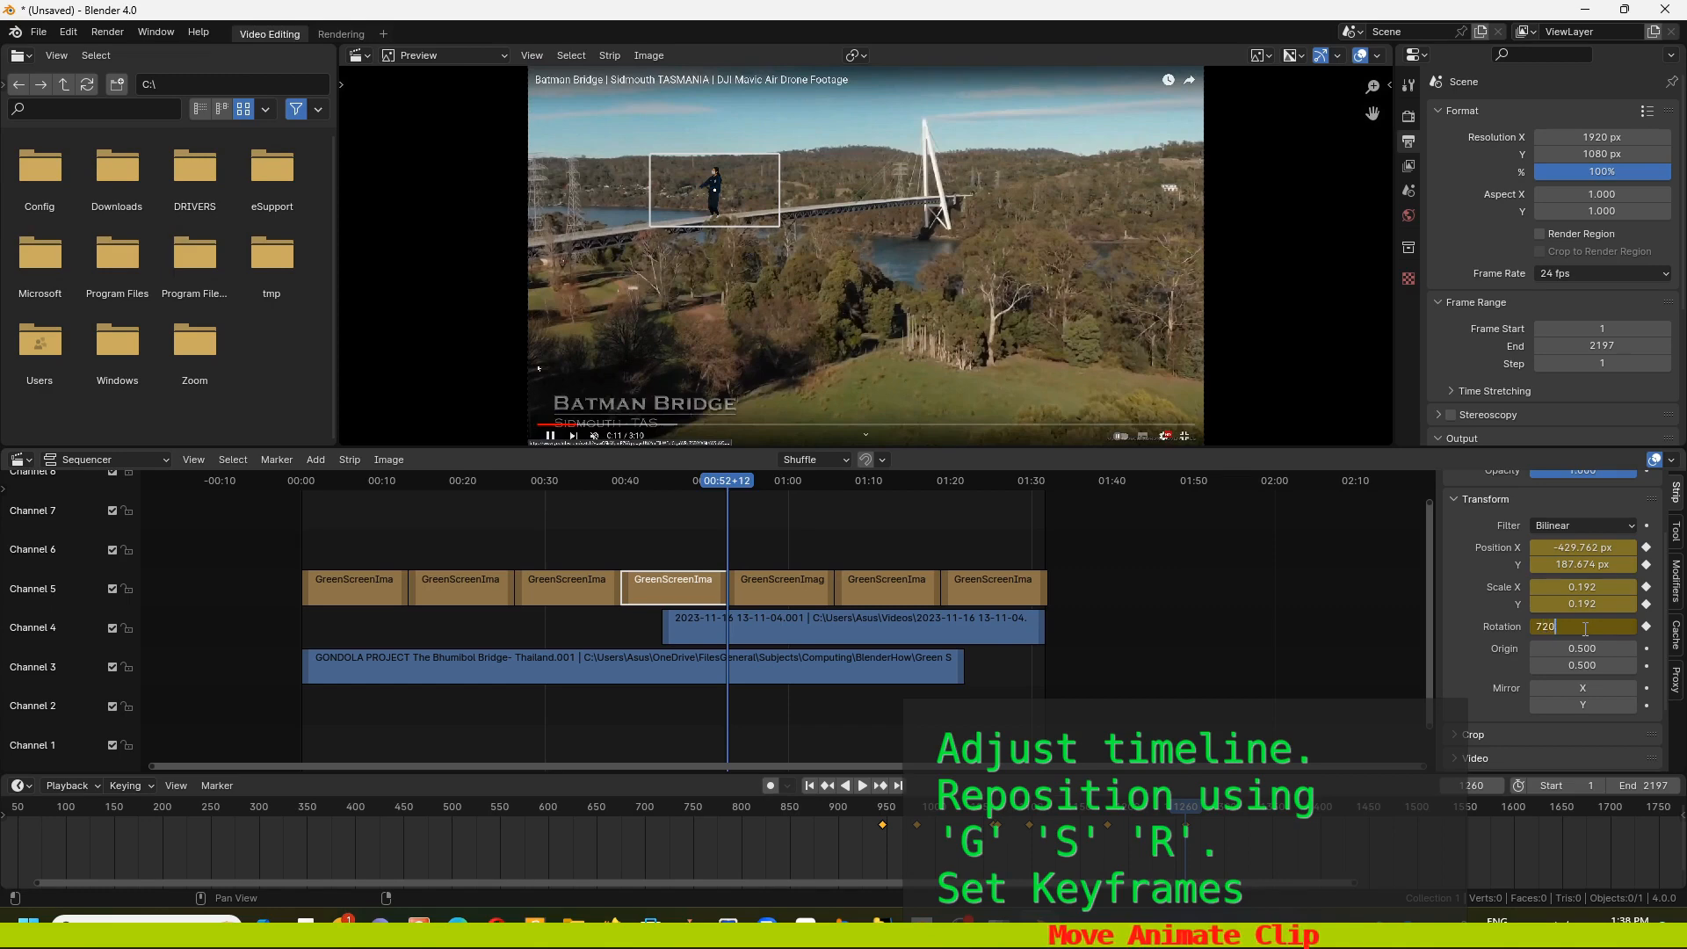
type("720")
key("Return")
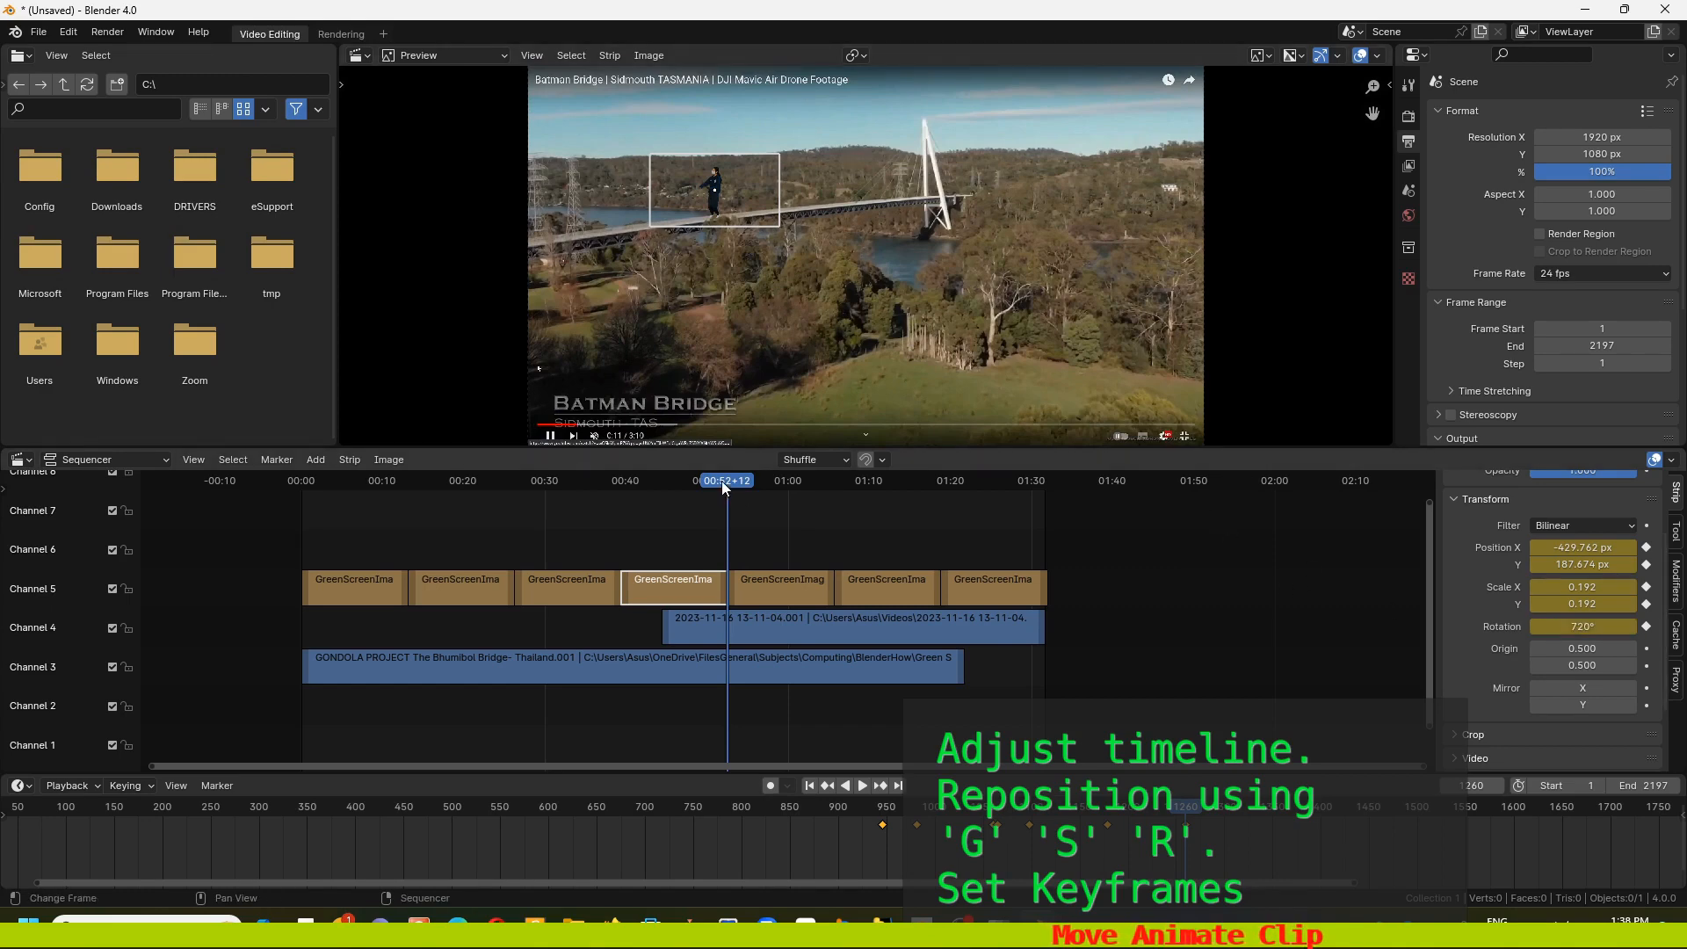
At 00:52+13, shrink the fifth strip's dancer to about 0.232 and stand her on the bridge deck, about X -292 px, Y 228 px
key("space")
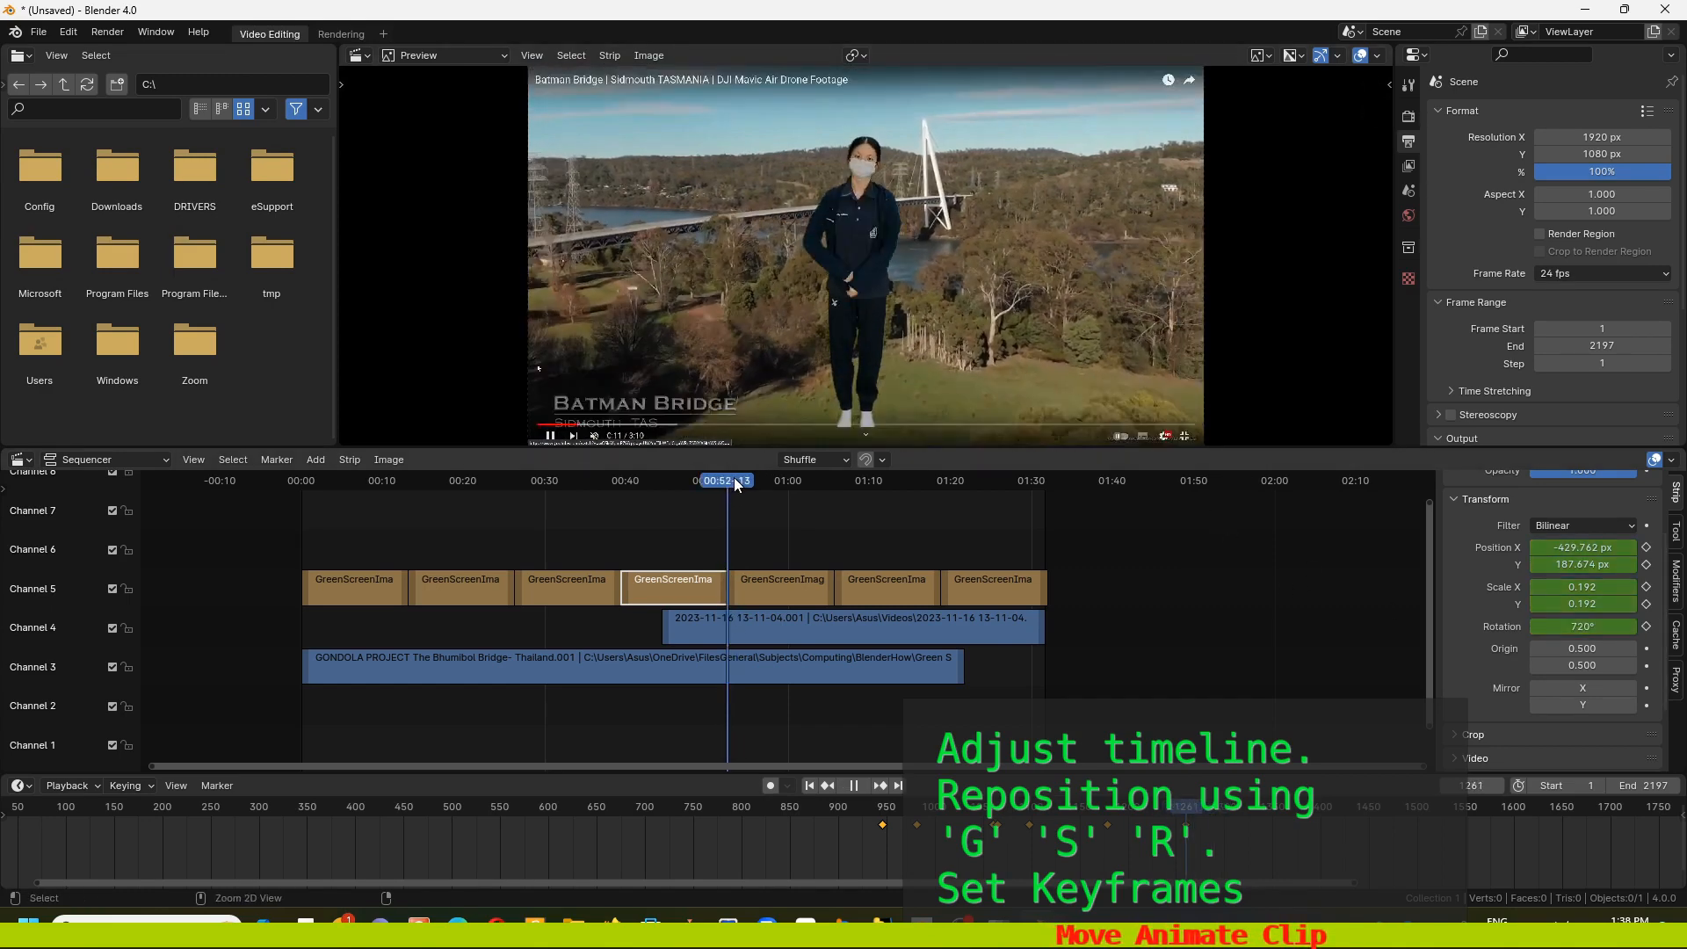
left_click(773, 580)
key("space")
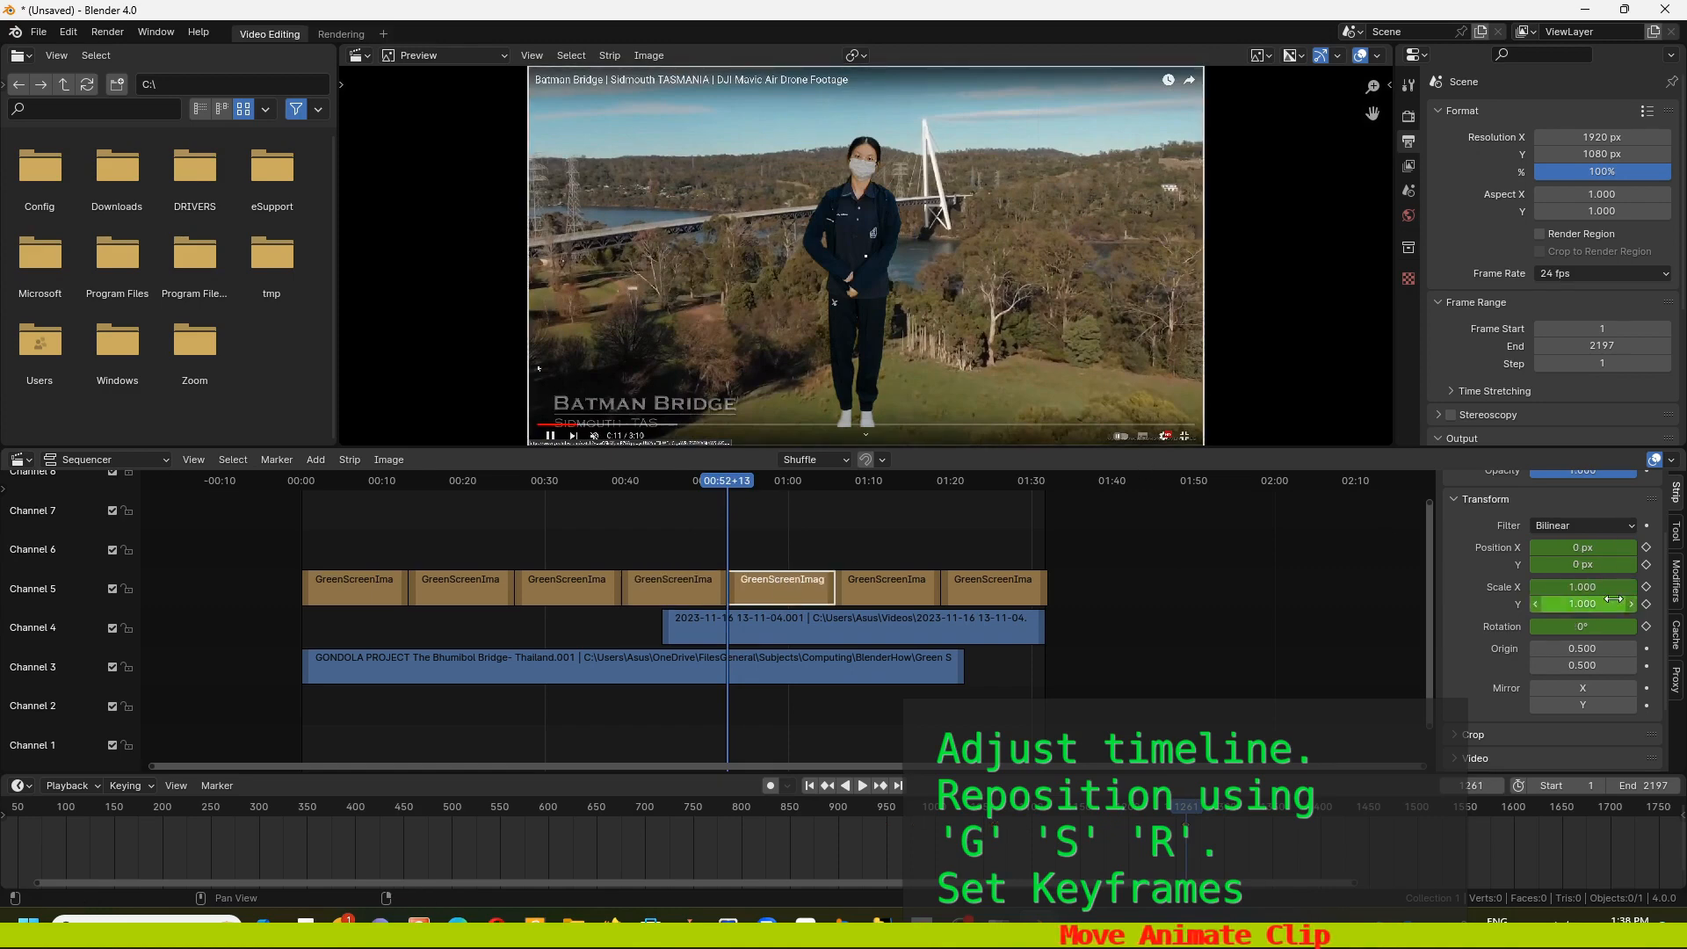
key("s")
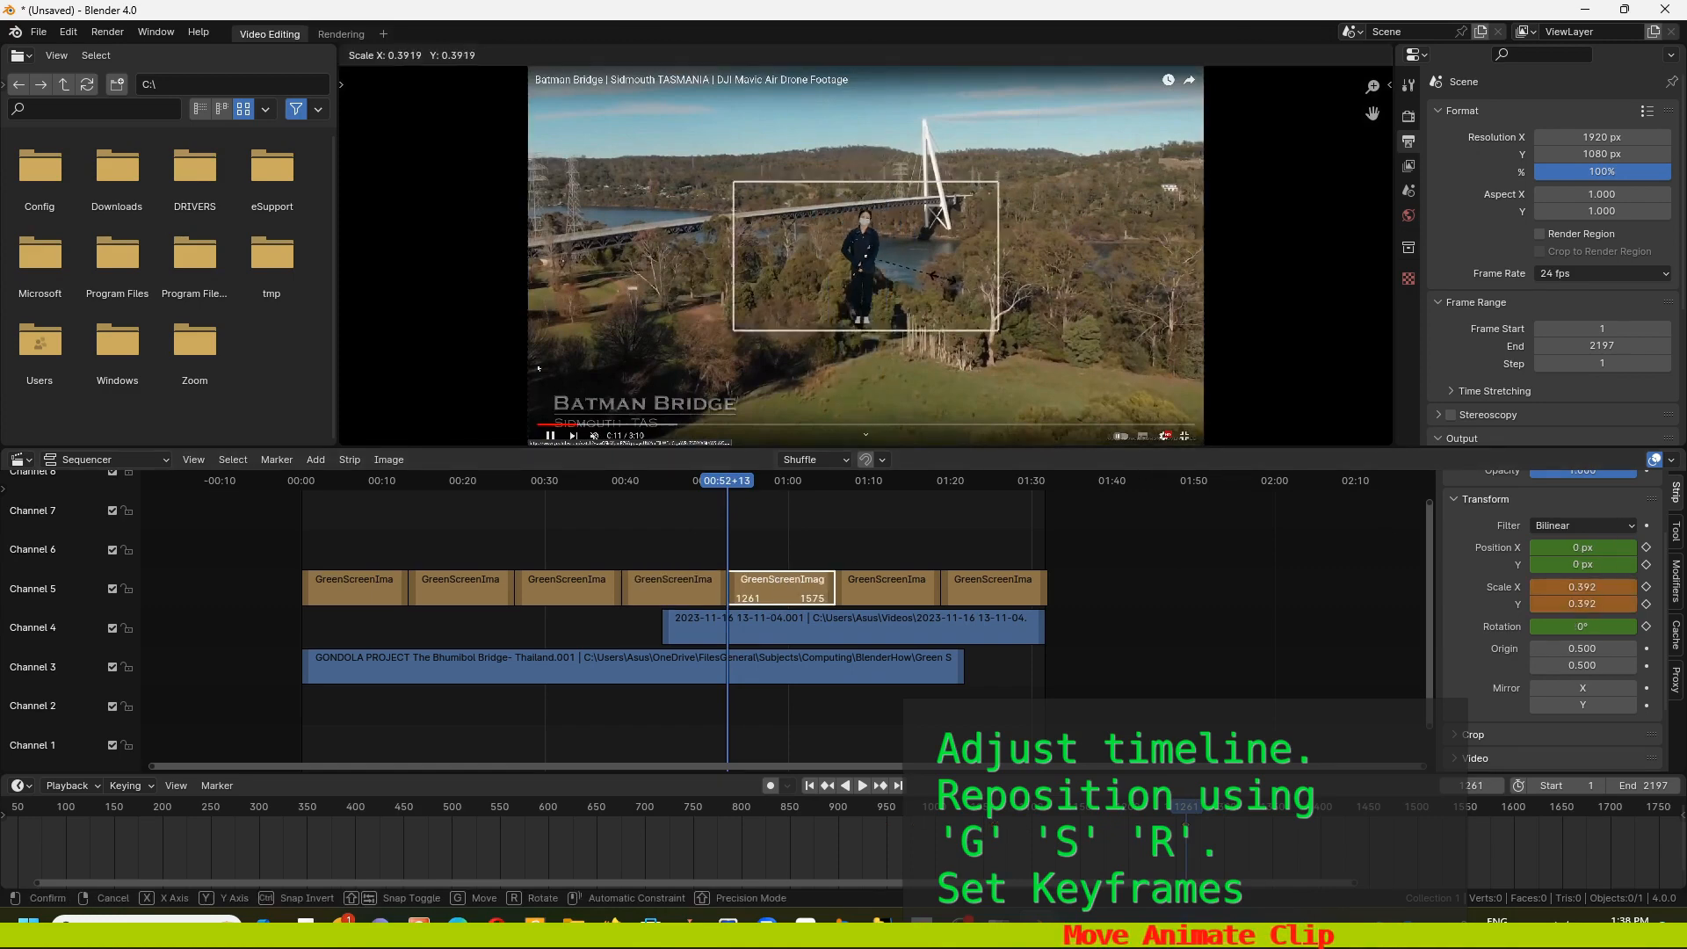
left_click(917, 273)
key("g")
left_click(804, 182)
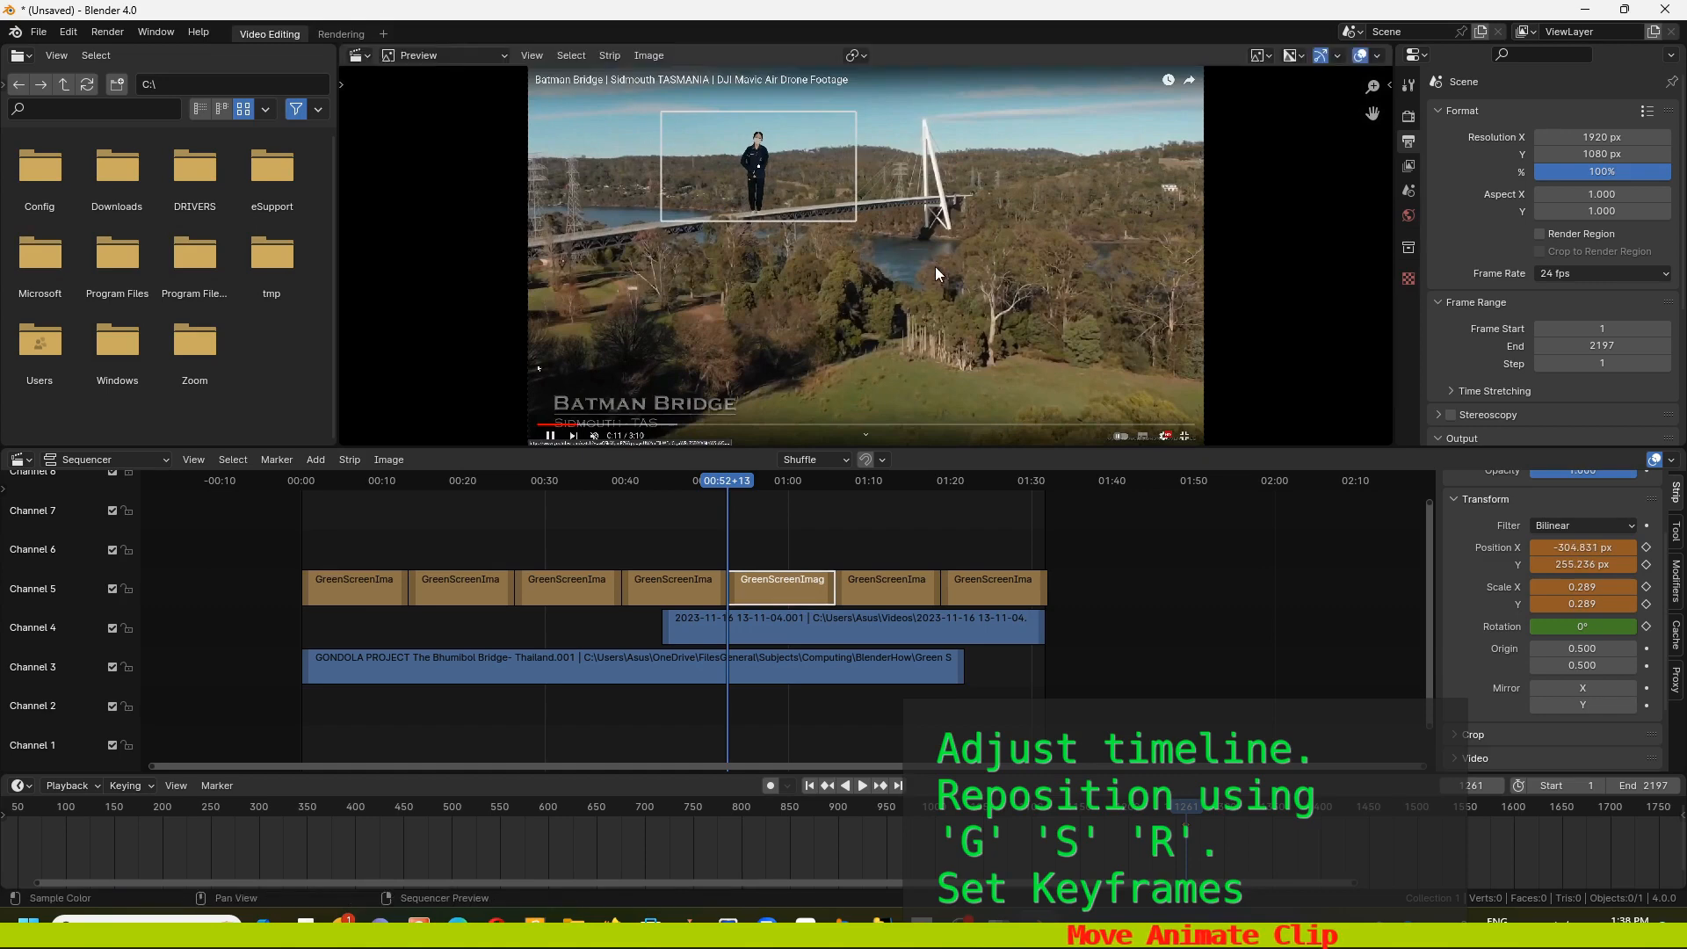
key("s")
left_click(800, 195)
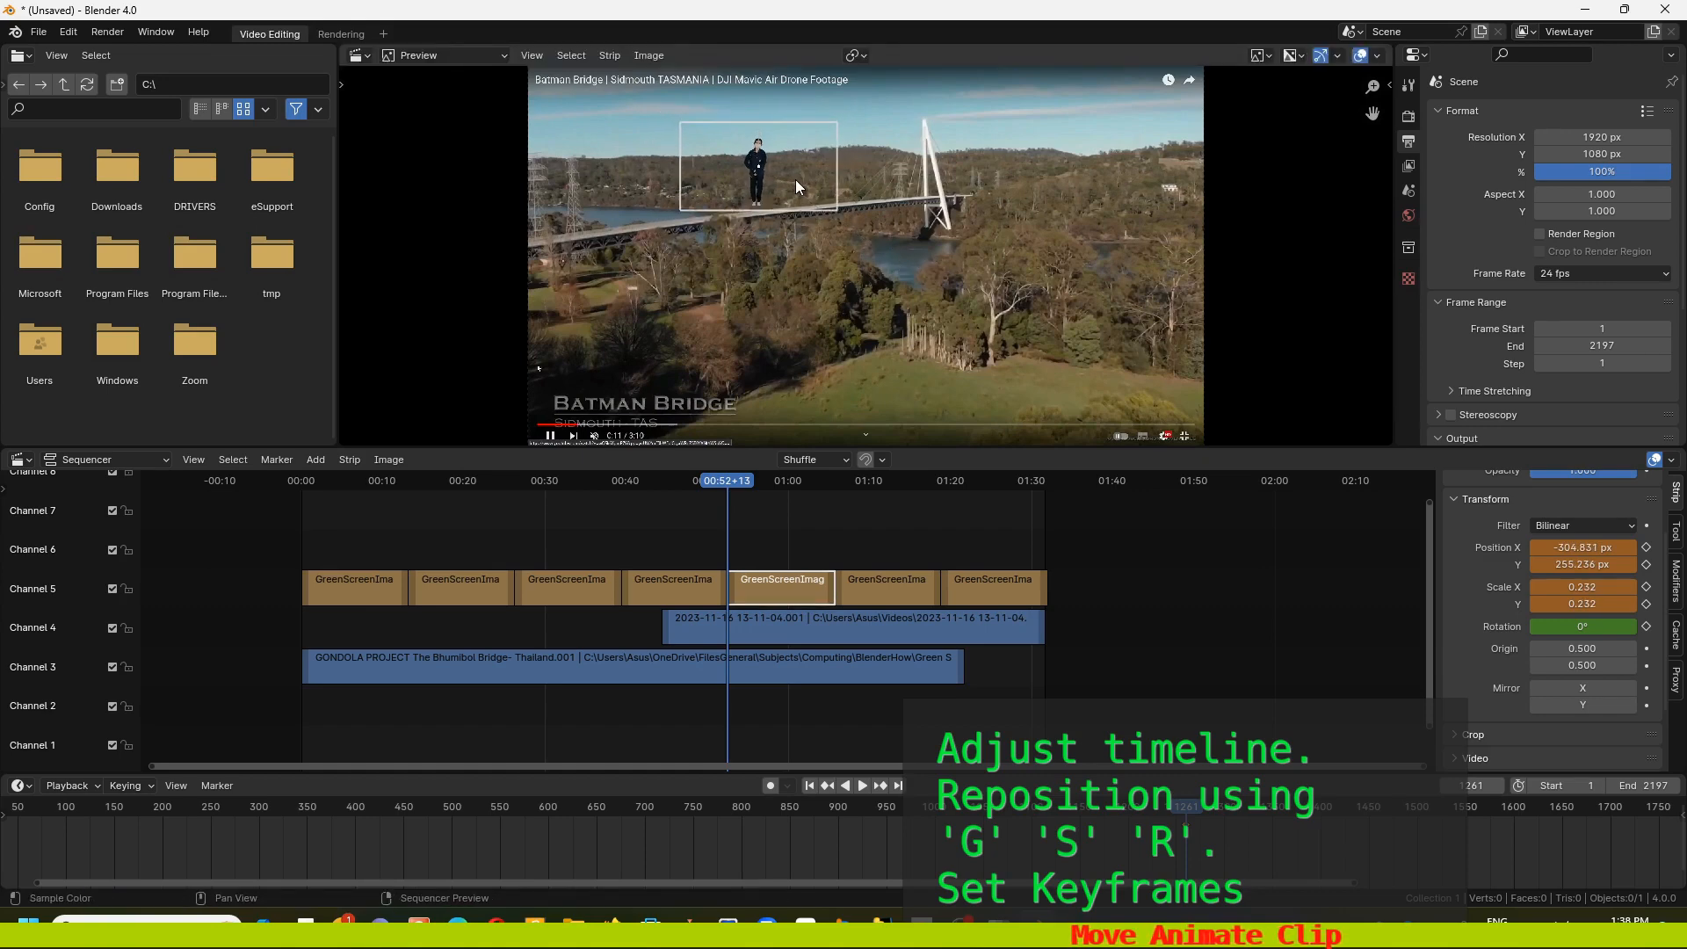
key("g")
left_click(856, 235)
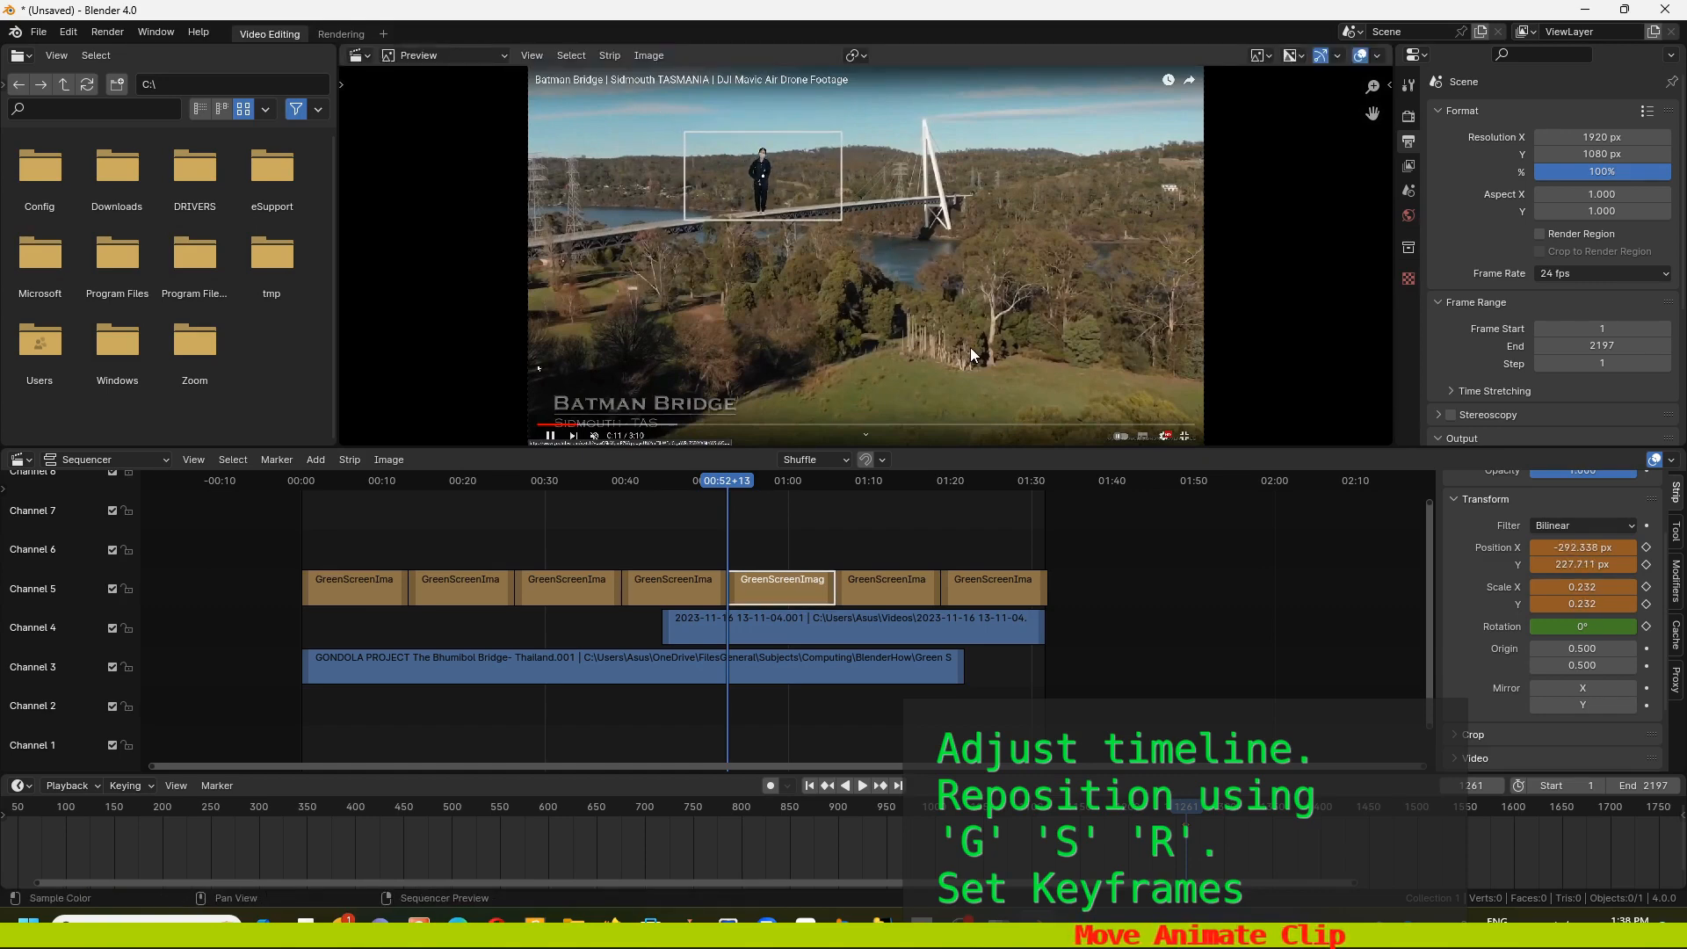
Keyframe the fifth dancer strip's position, scale and rotation at 00:52+13 and play forward to 01:04+11
left_click_drag(1646, 547, 1647, 628)
key("space")
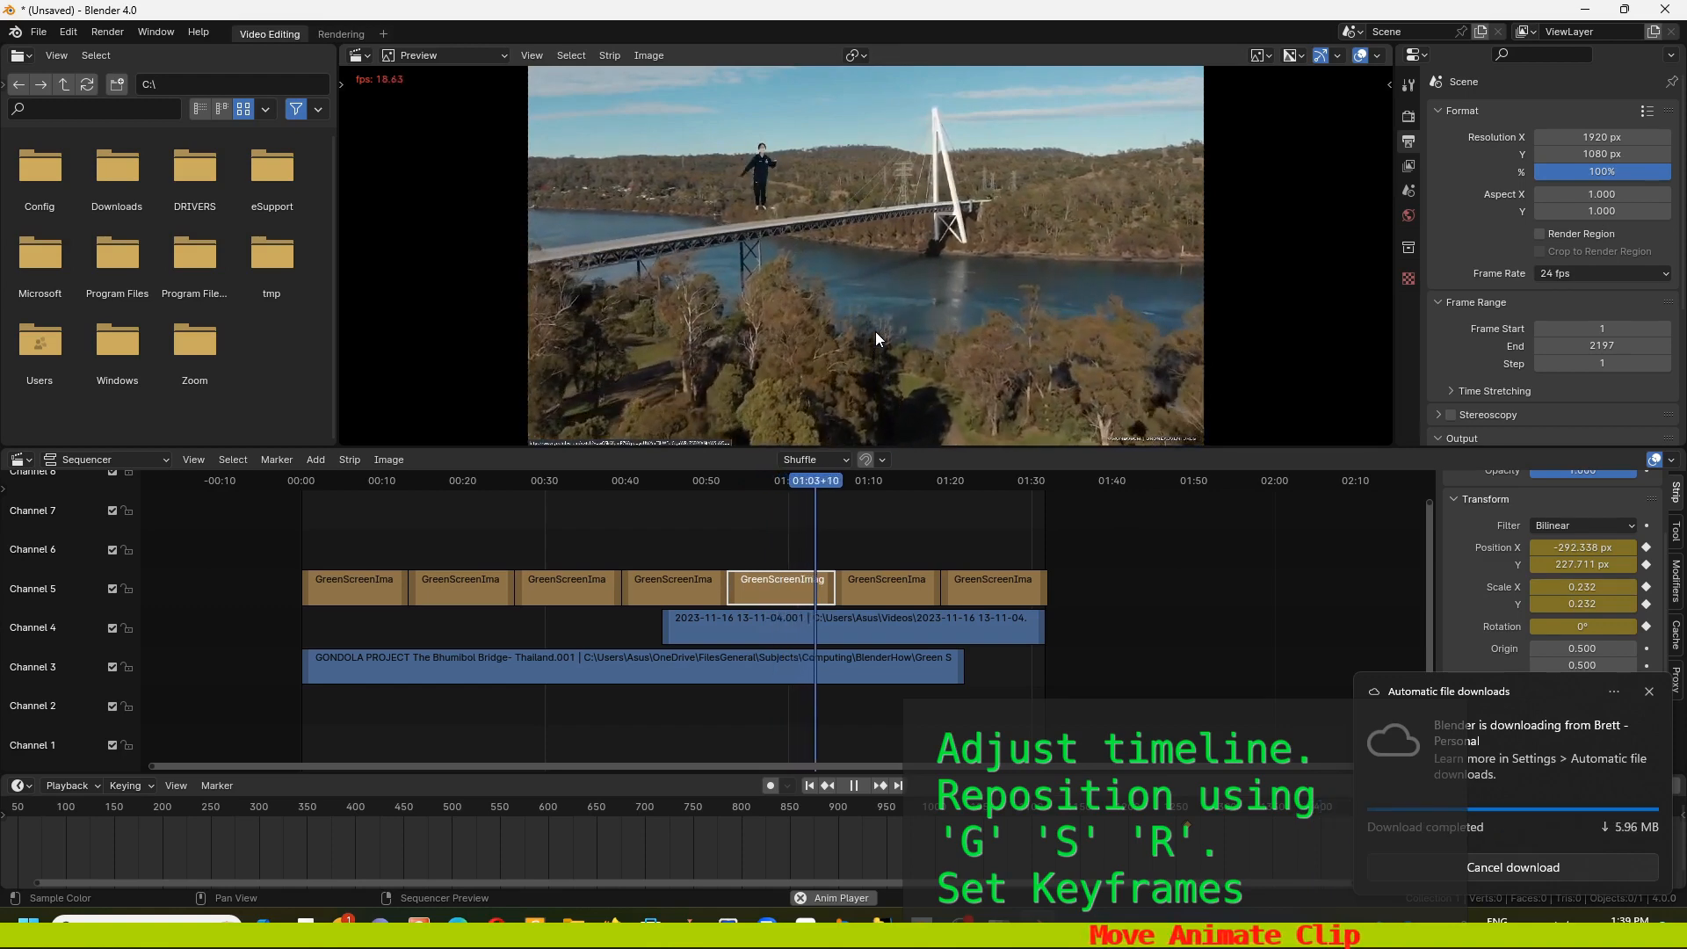
key("space")
At 01:04+11, enlarge the fifth strip's dancer to about 0.301 and place her on the bridge deck, about X -182 px, Y 220 px
key("g")
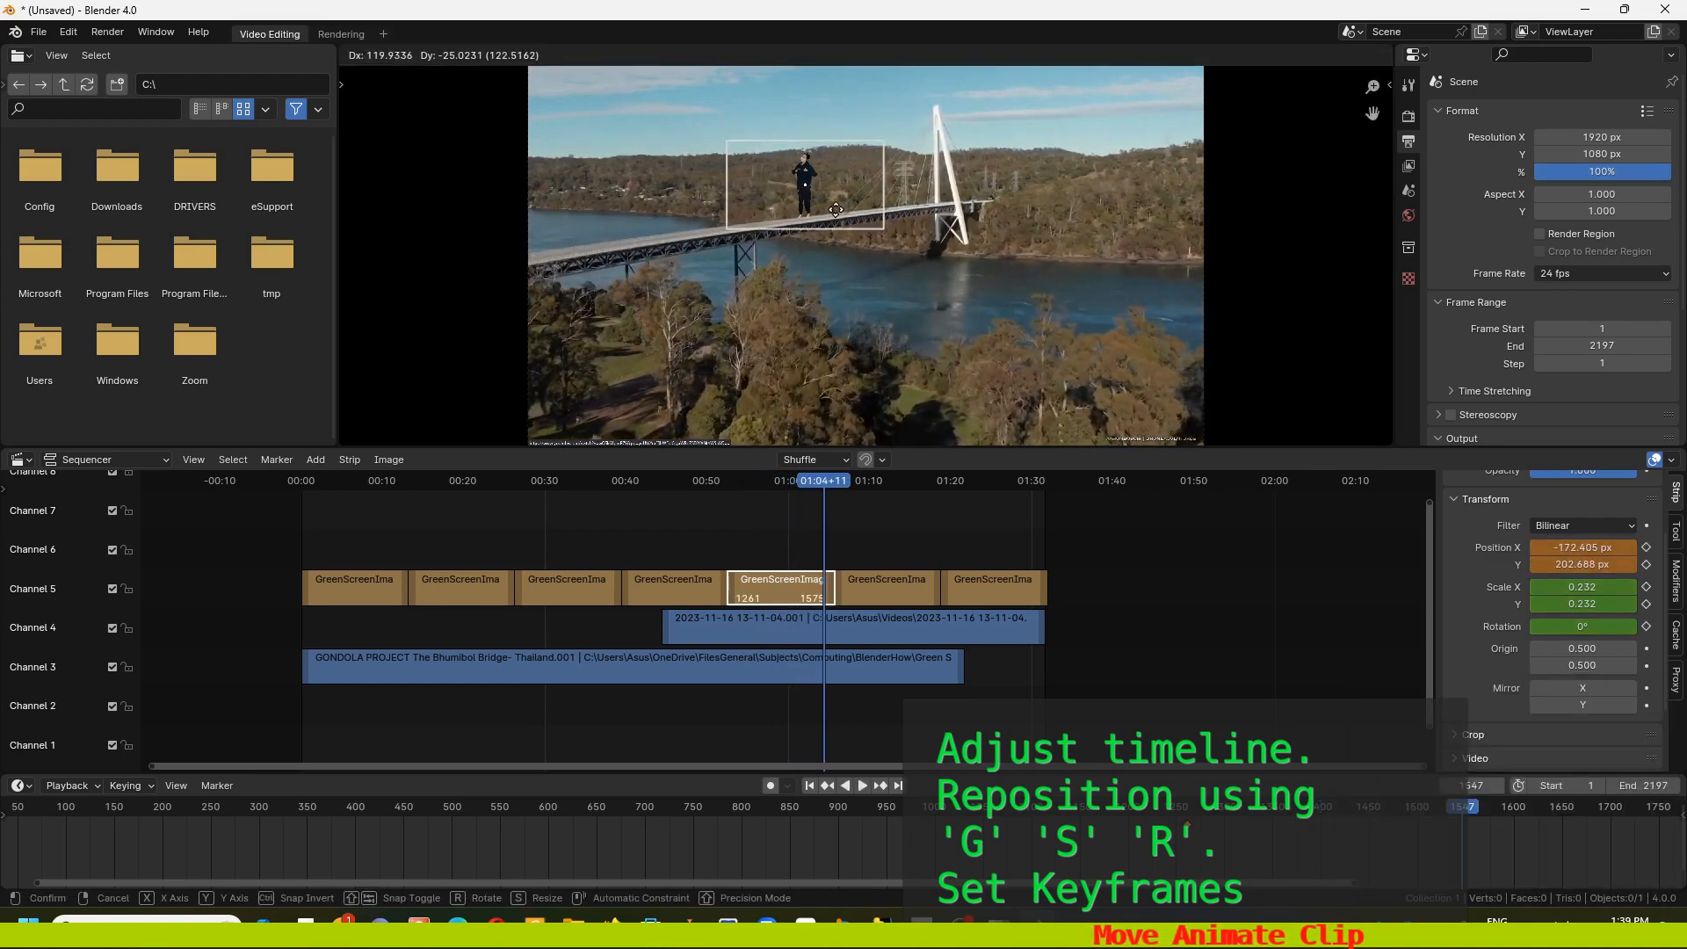
left_click(938, 288)
key("s")
left_click(921, 292)
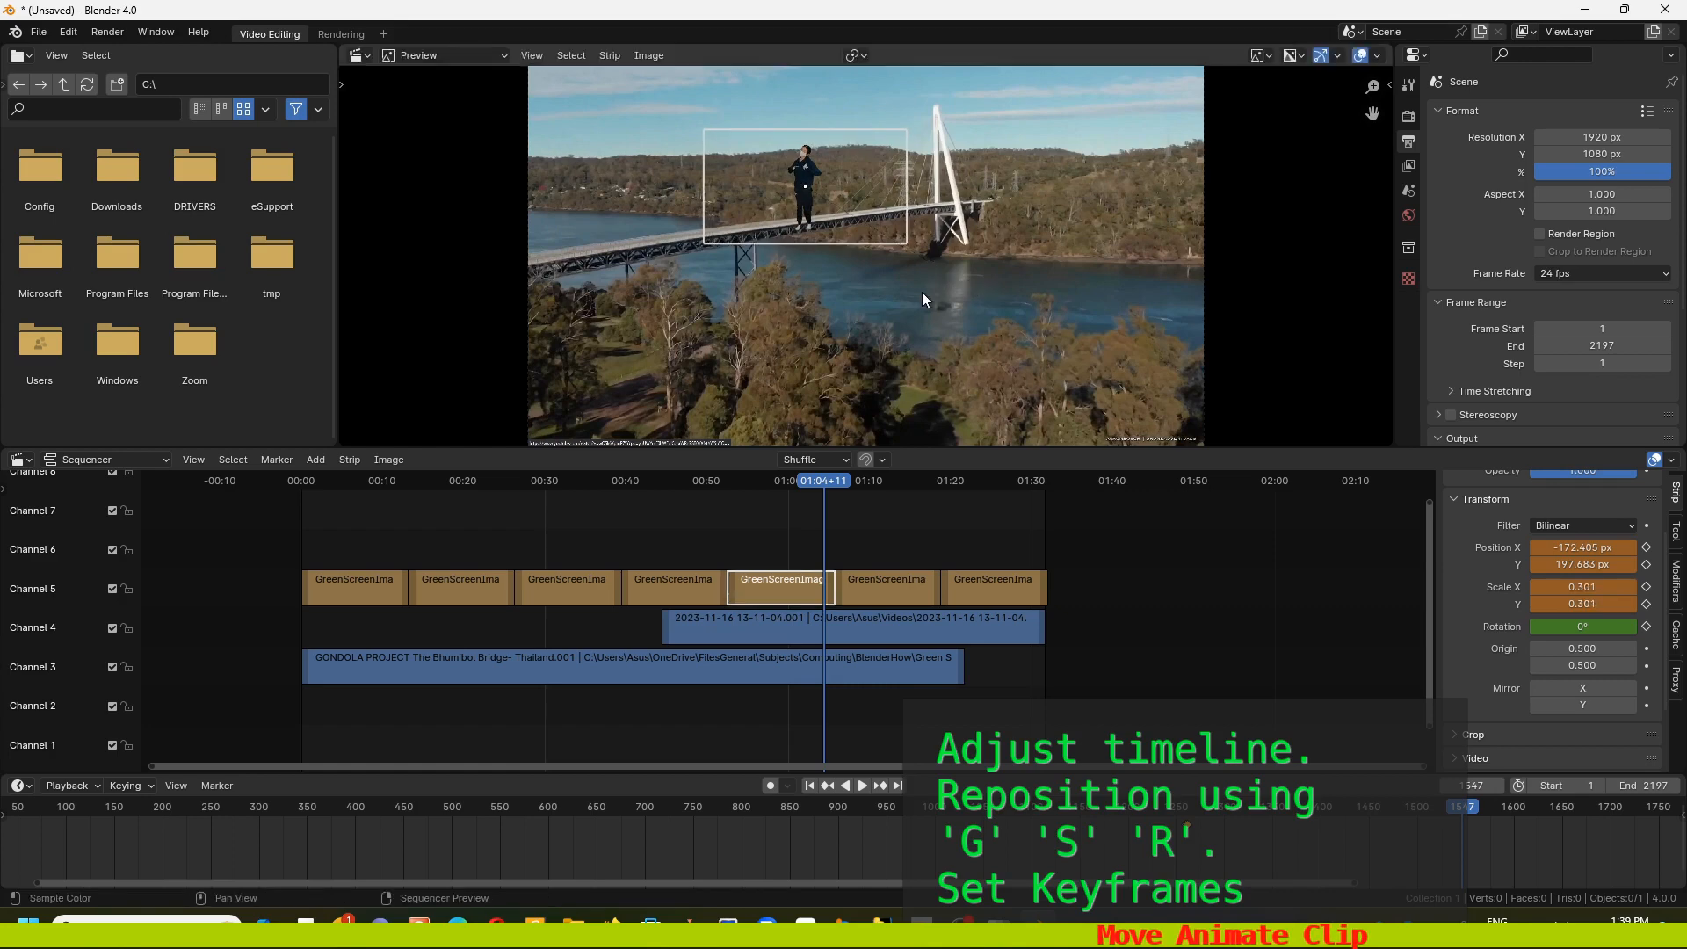
key("g")
left_click(914, 369)
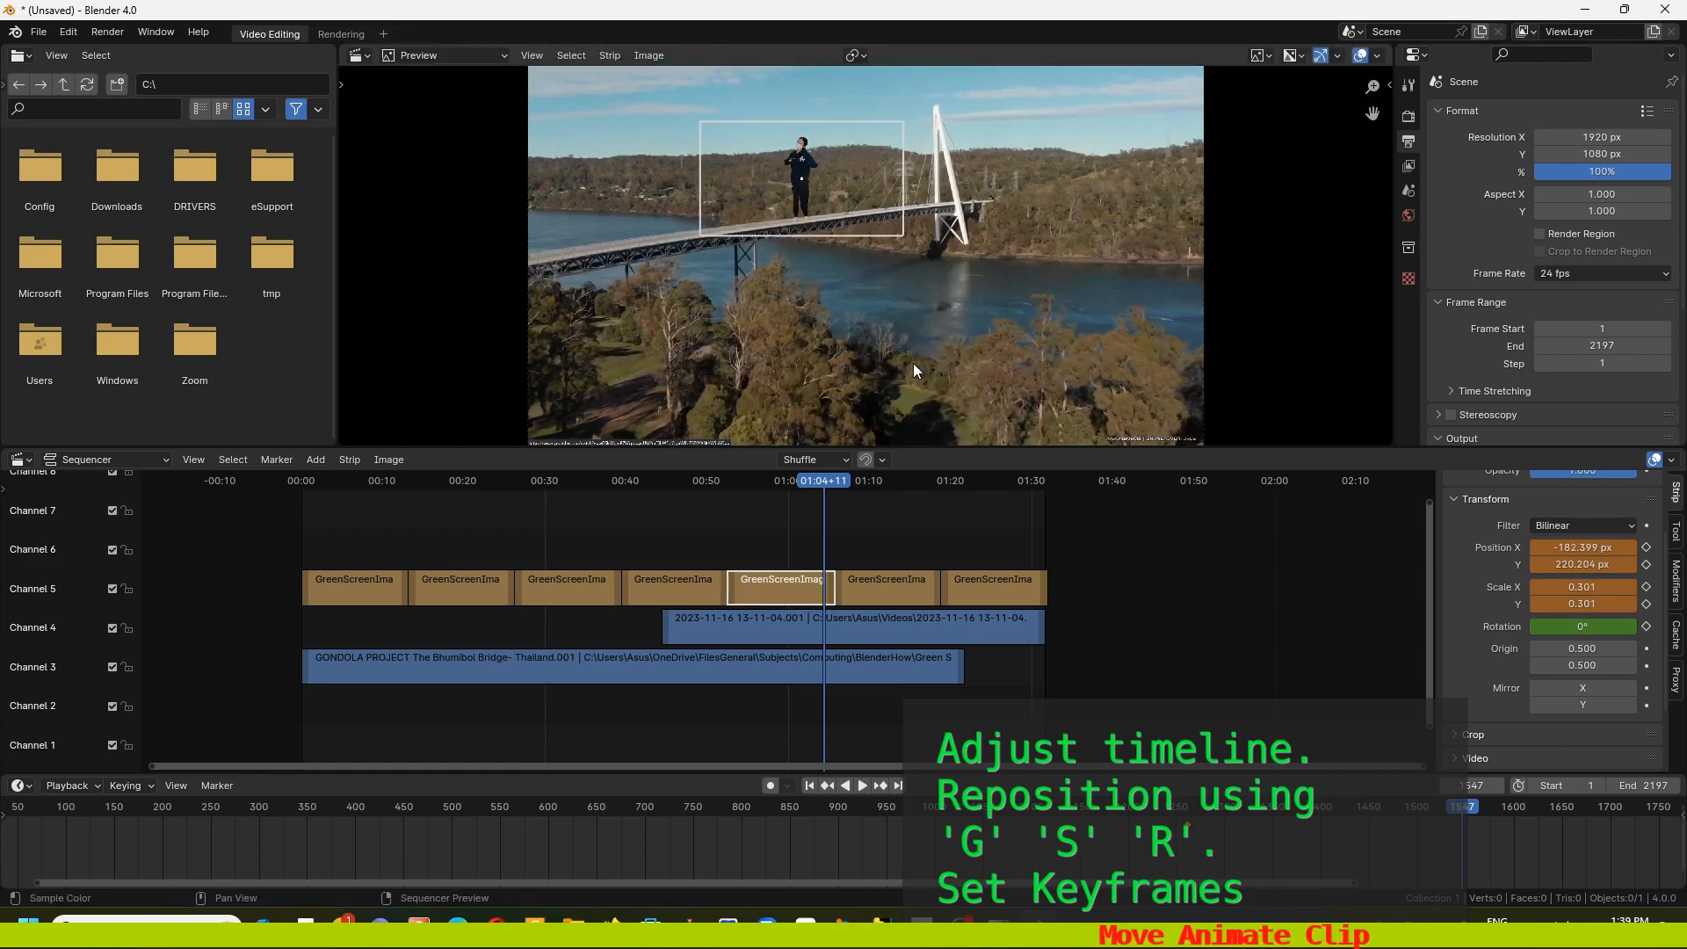
Keyframe the fifth dancer strip's position, scale and rotation at 01:04+11 and briefly play on from there
left_click(1647, 547)
left_click(1647, 565)
left_click(1647, 587)
left_click(1647, 603)
left_click(1647, 627)
key("space")
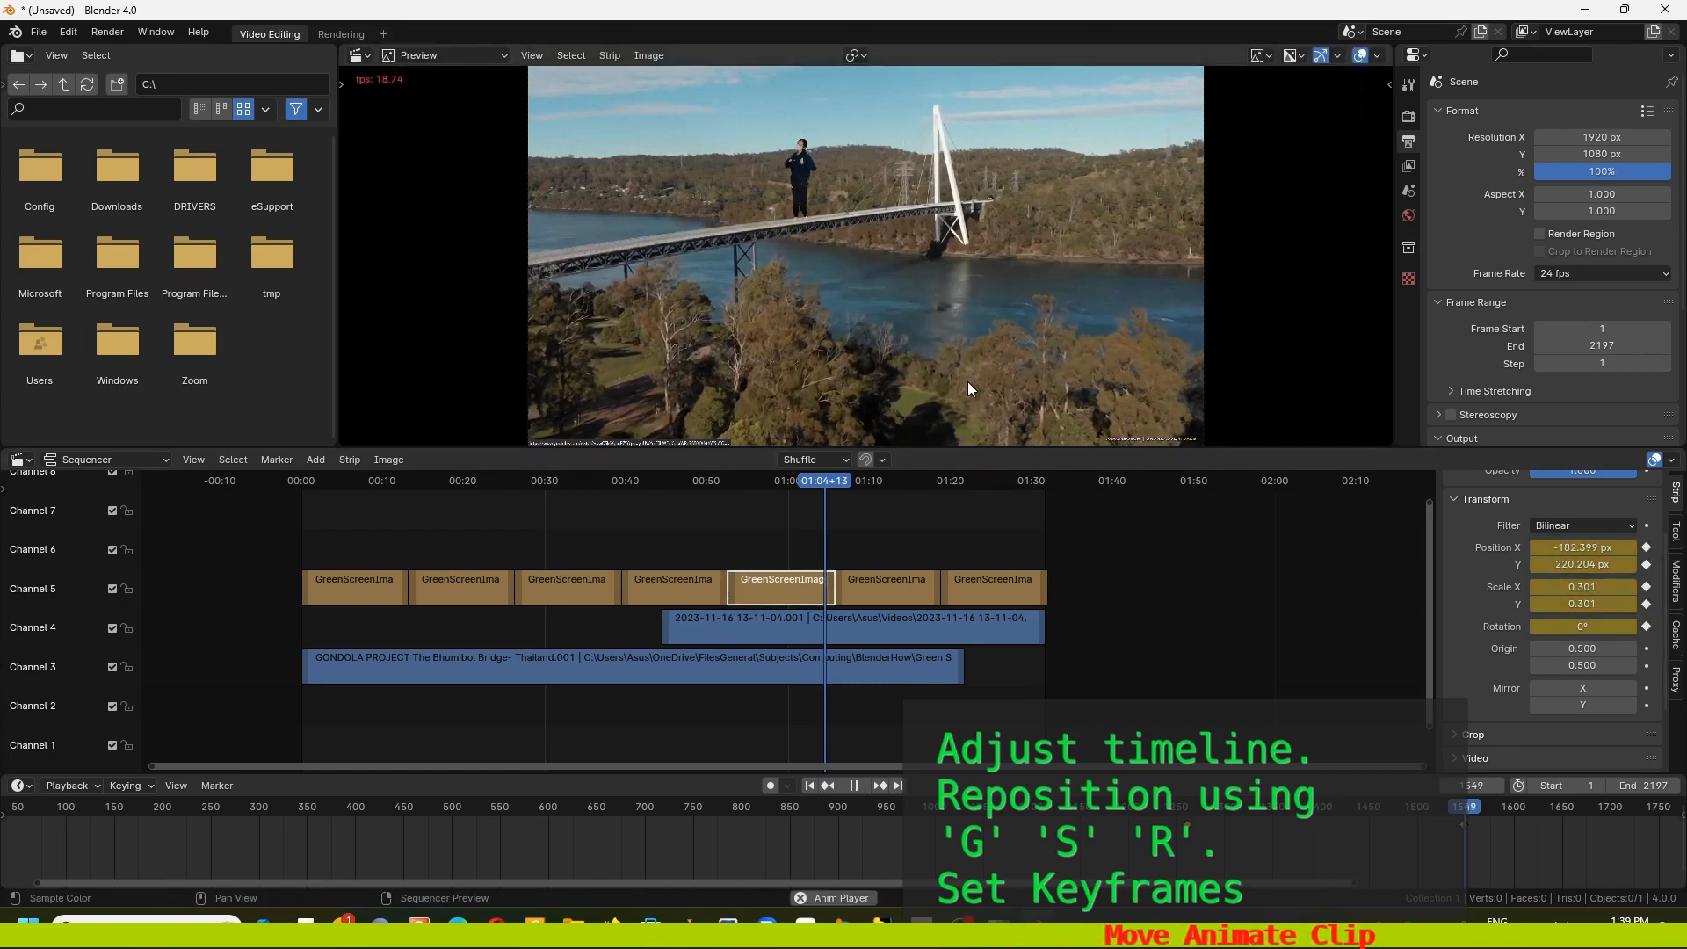
key("space")
At 01:05+16, shrink the sixth strip's dancer to about 0.507 and move her above the bridge, about X -97 px, Y 348 px
left_click(888, 583)
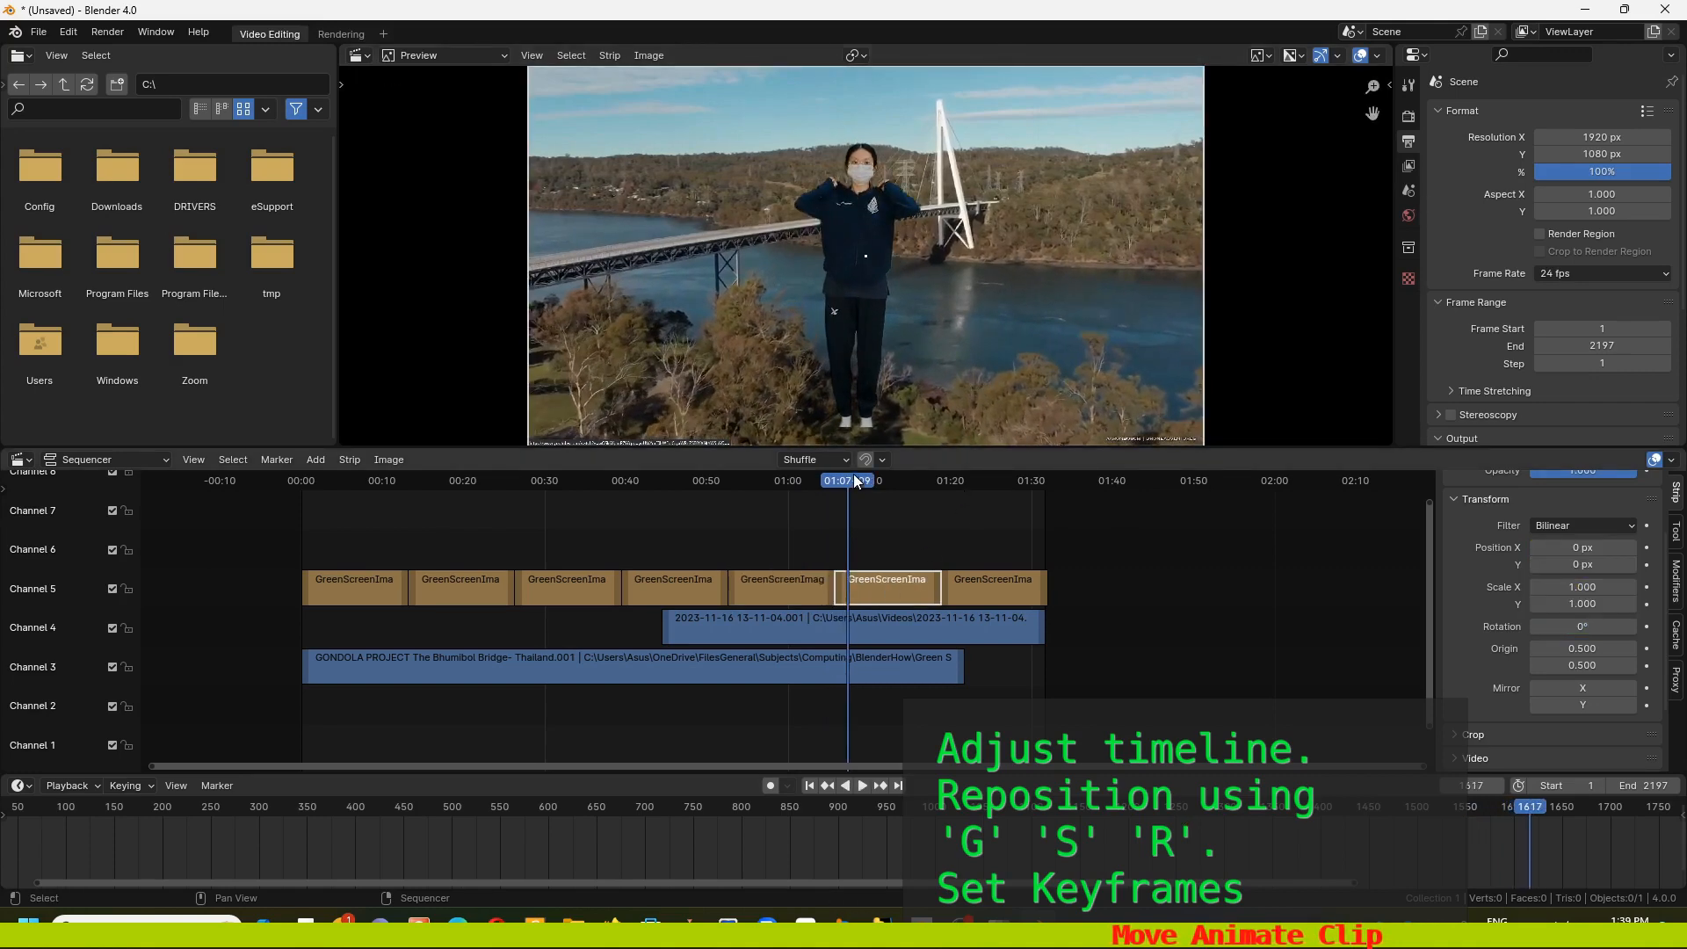
left_click_drag(854, 476, 833, 479)
key("s")
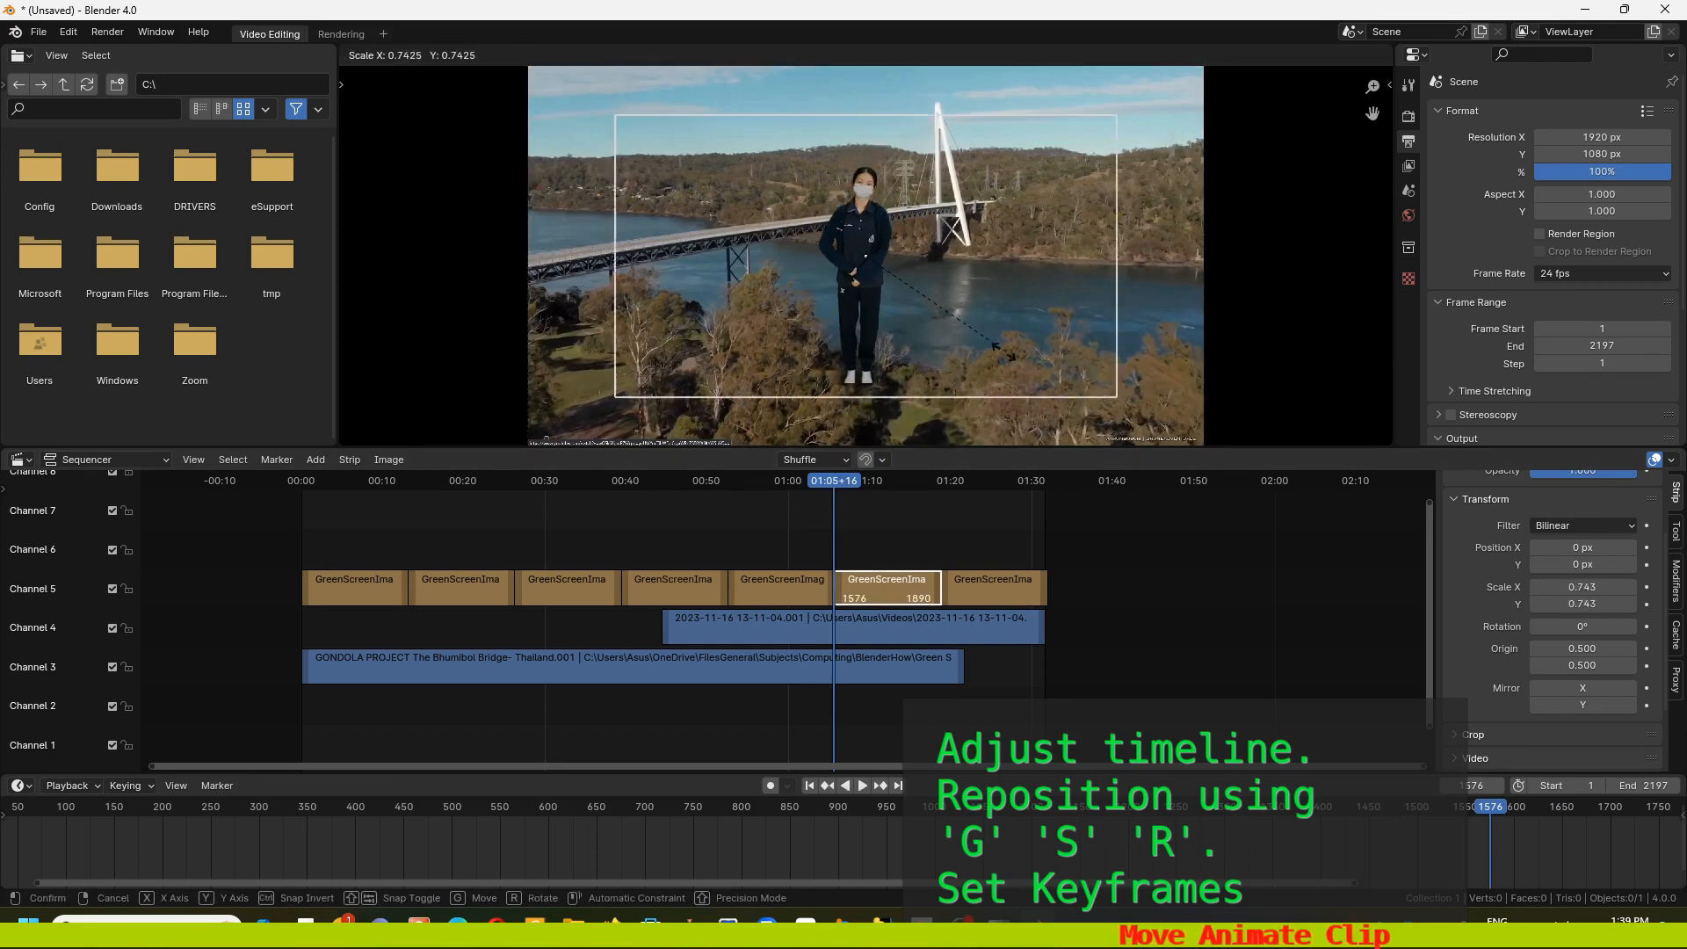
left_click(963, 297)
key("g")
left_click(907, 216)
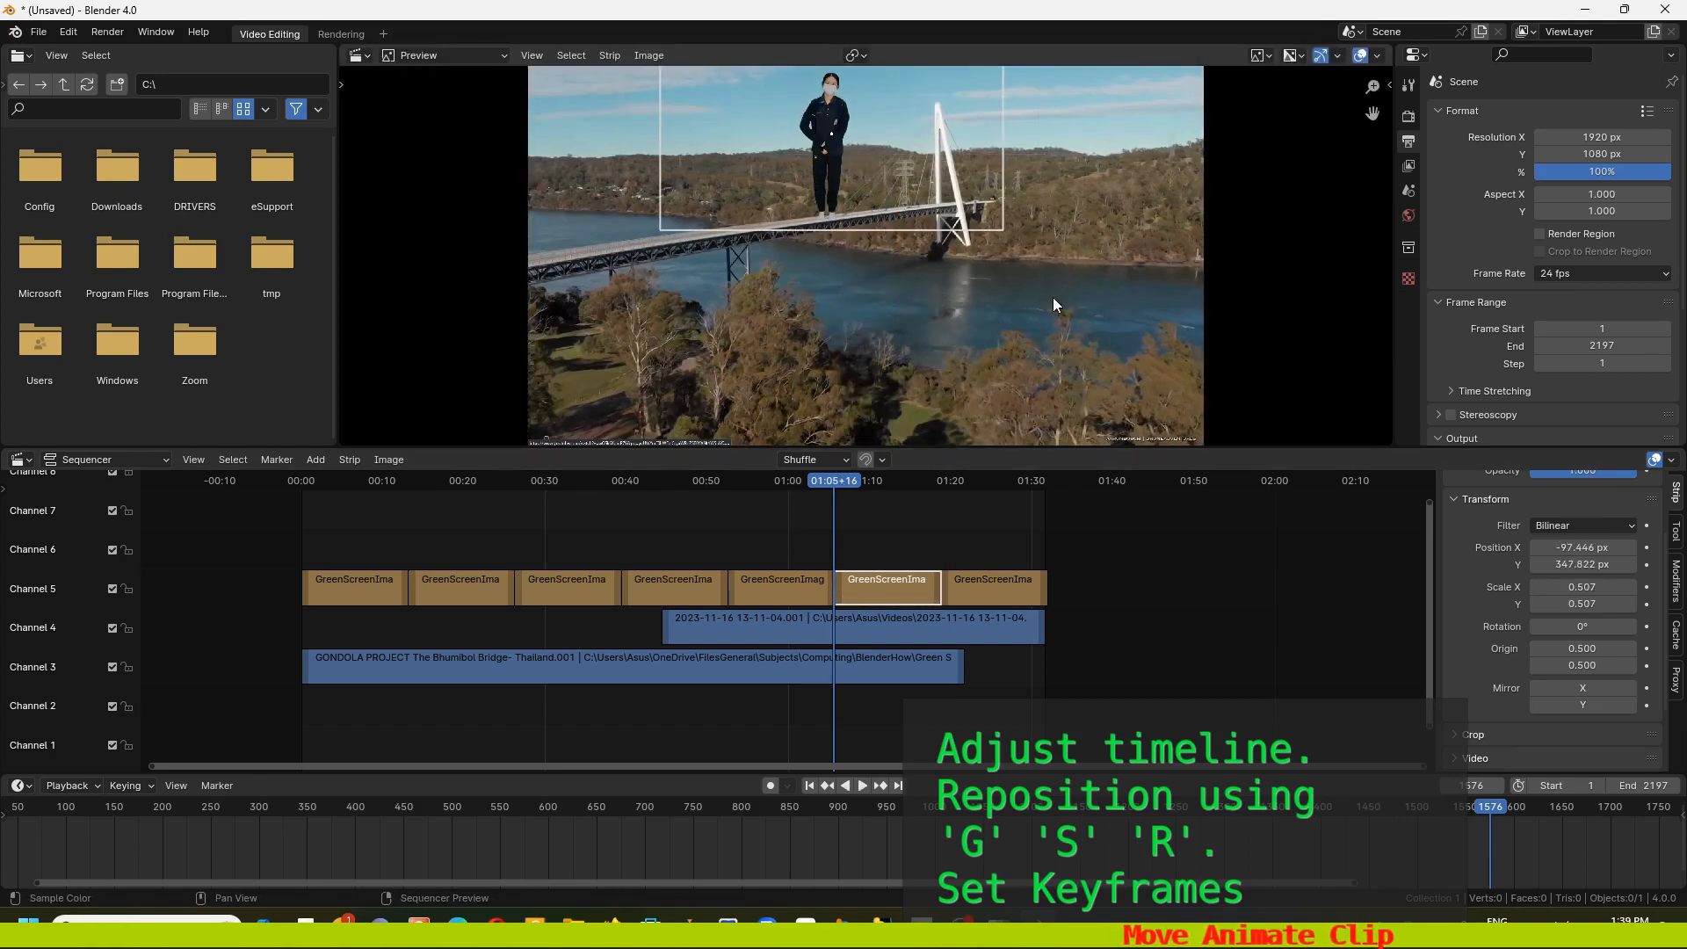
Shrink the sixth strip's dancer further to about 0.264 and stand her on the bridge deck, about X -40 px, Y 240 px
key("s")
left_click(873, 182)
key("g")
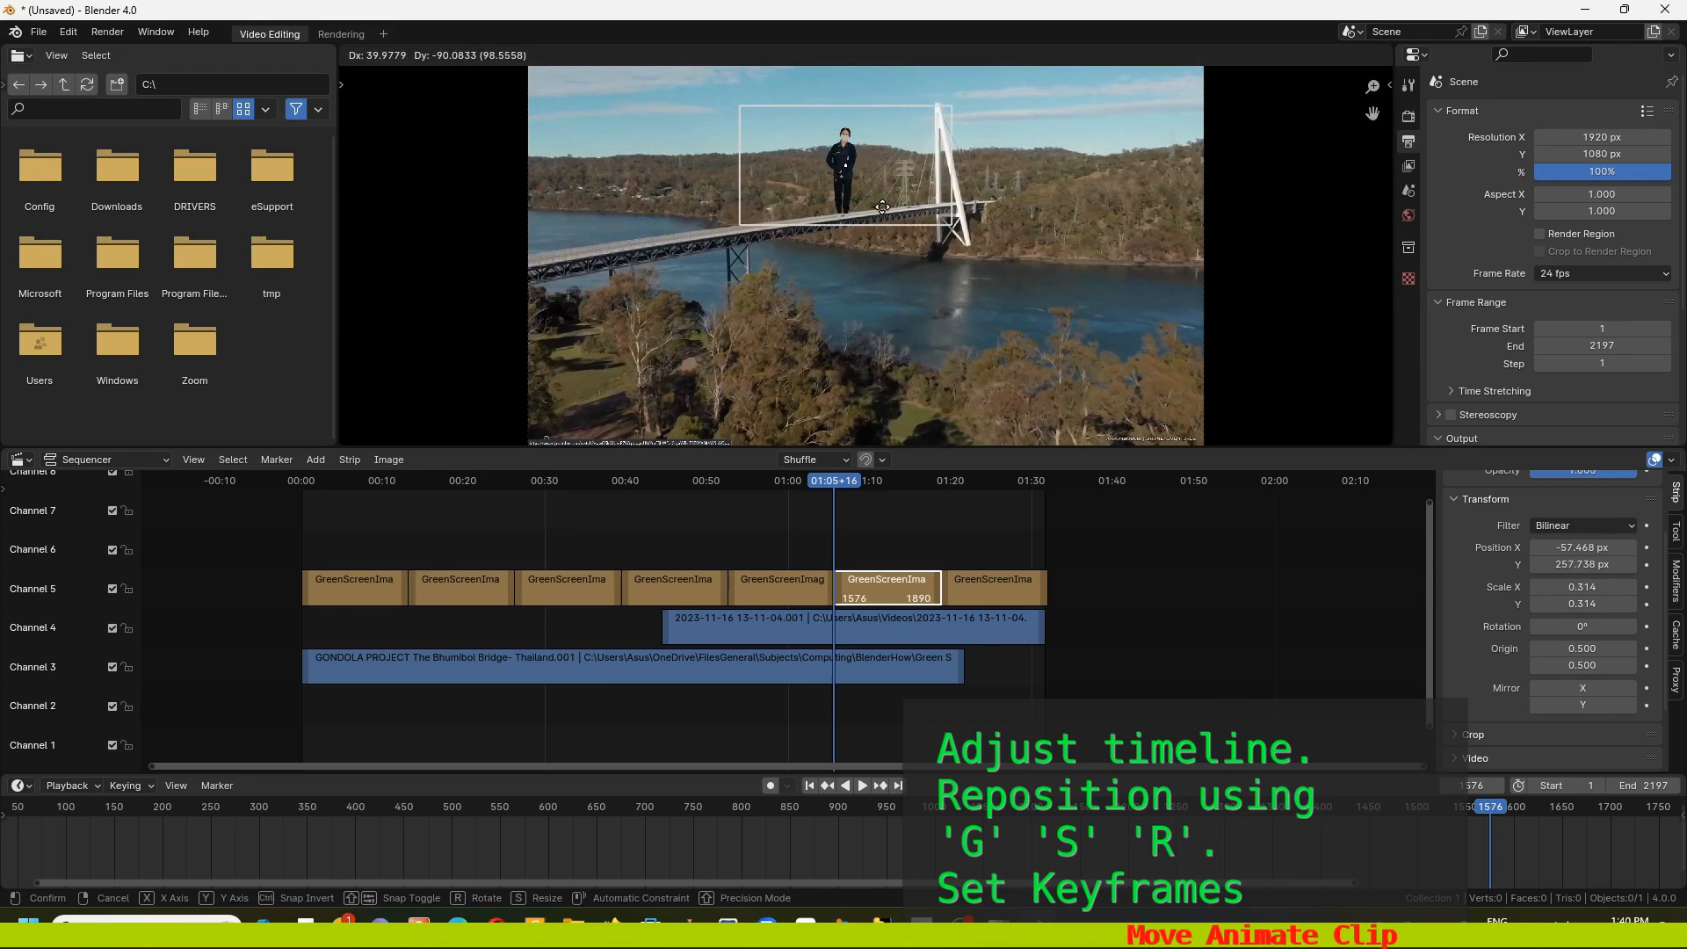
left_click(887, 207)
key("s")
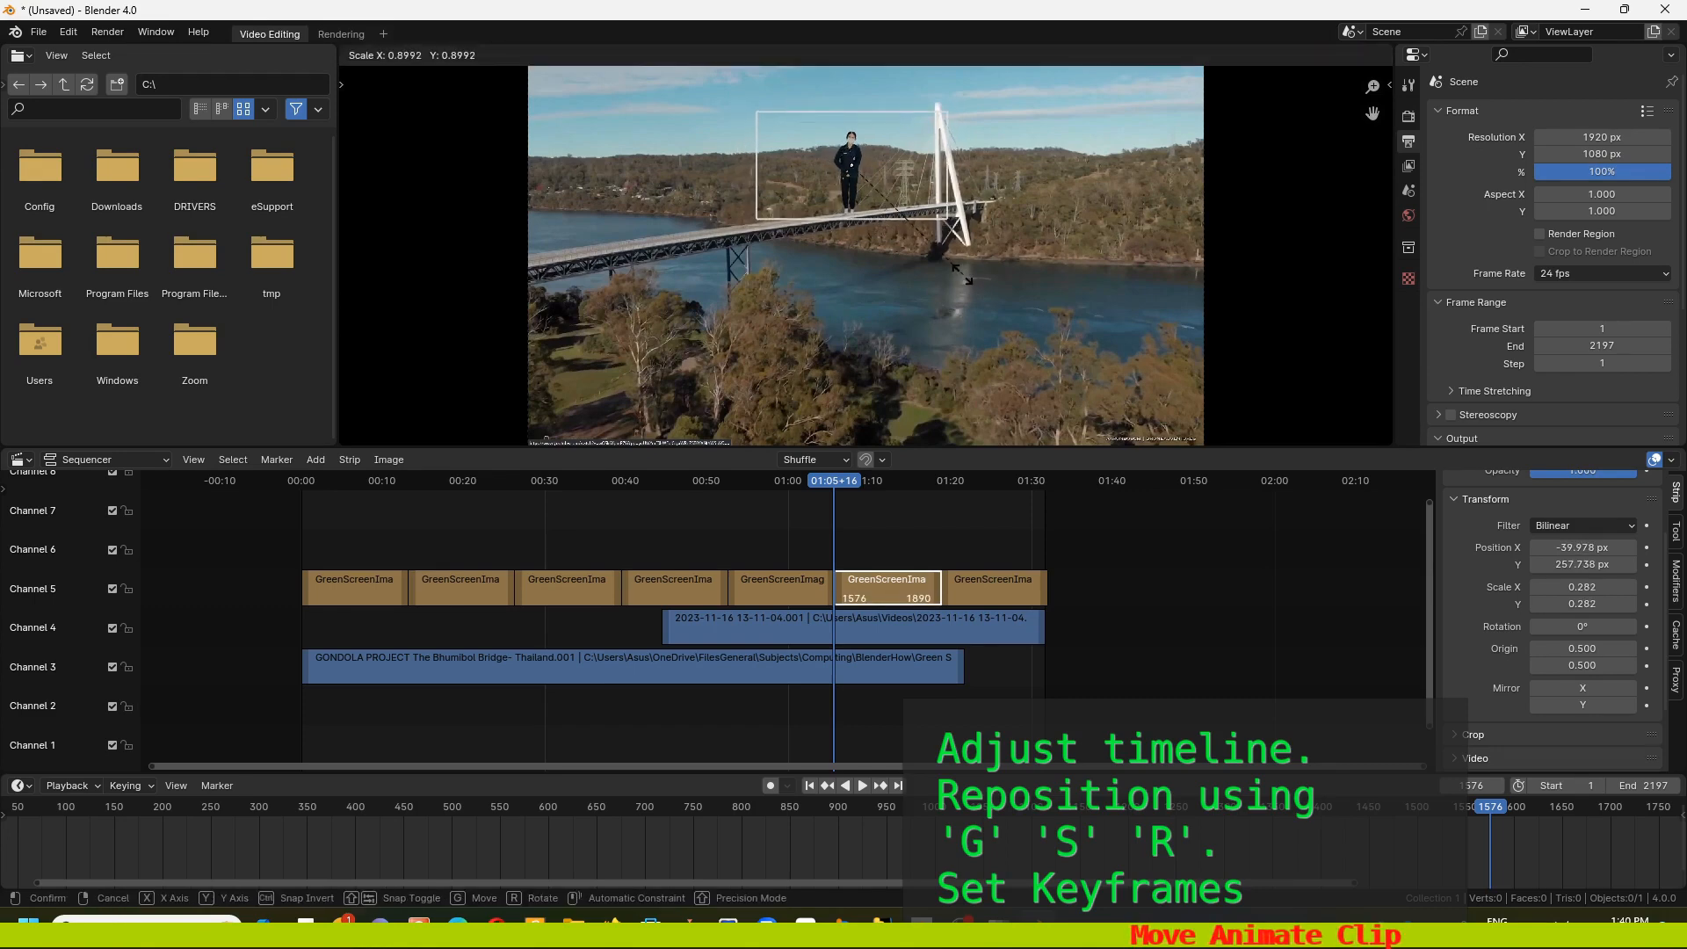
left_click(918, 246)
key("g")
left_click(918, 250)
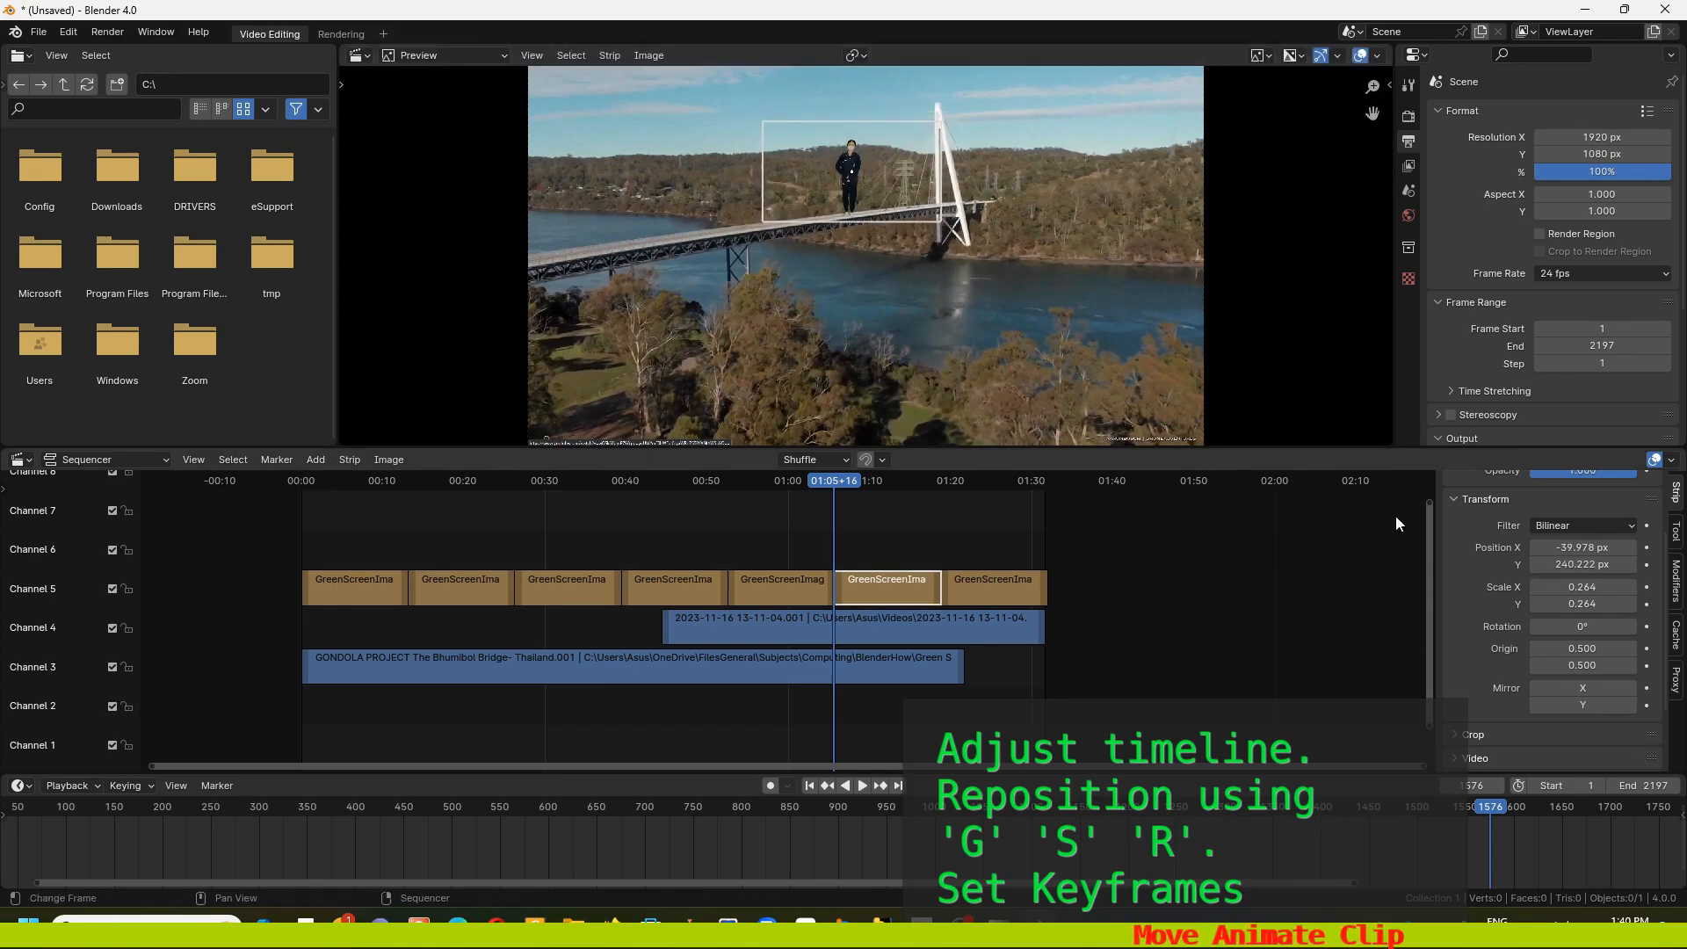
Keyframe the sixth dancer strip's position, scale and rotation at 01:05+16
left_click(1647, 547)
left_click(1646, 564)
left_click(1647, 586)
left_click(1646, 604)
left_click(1646, 626)
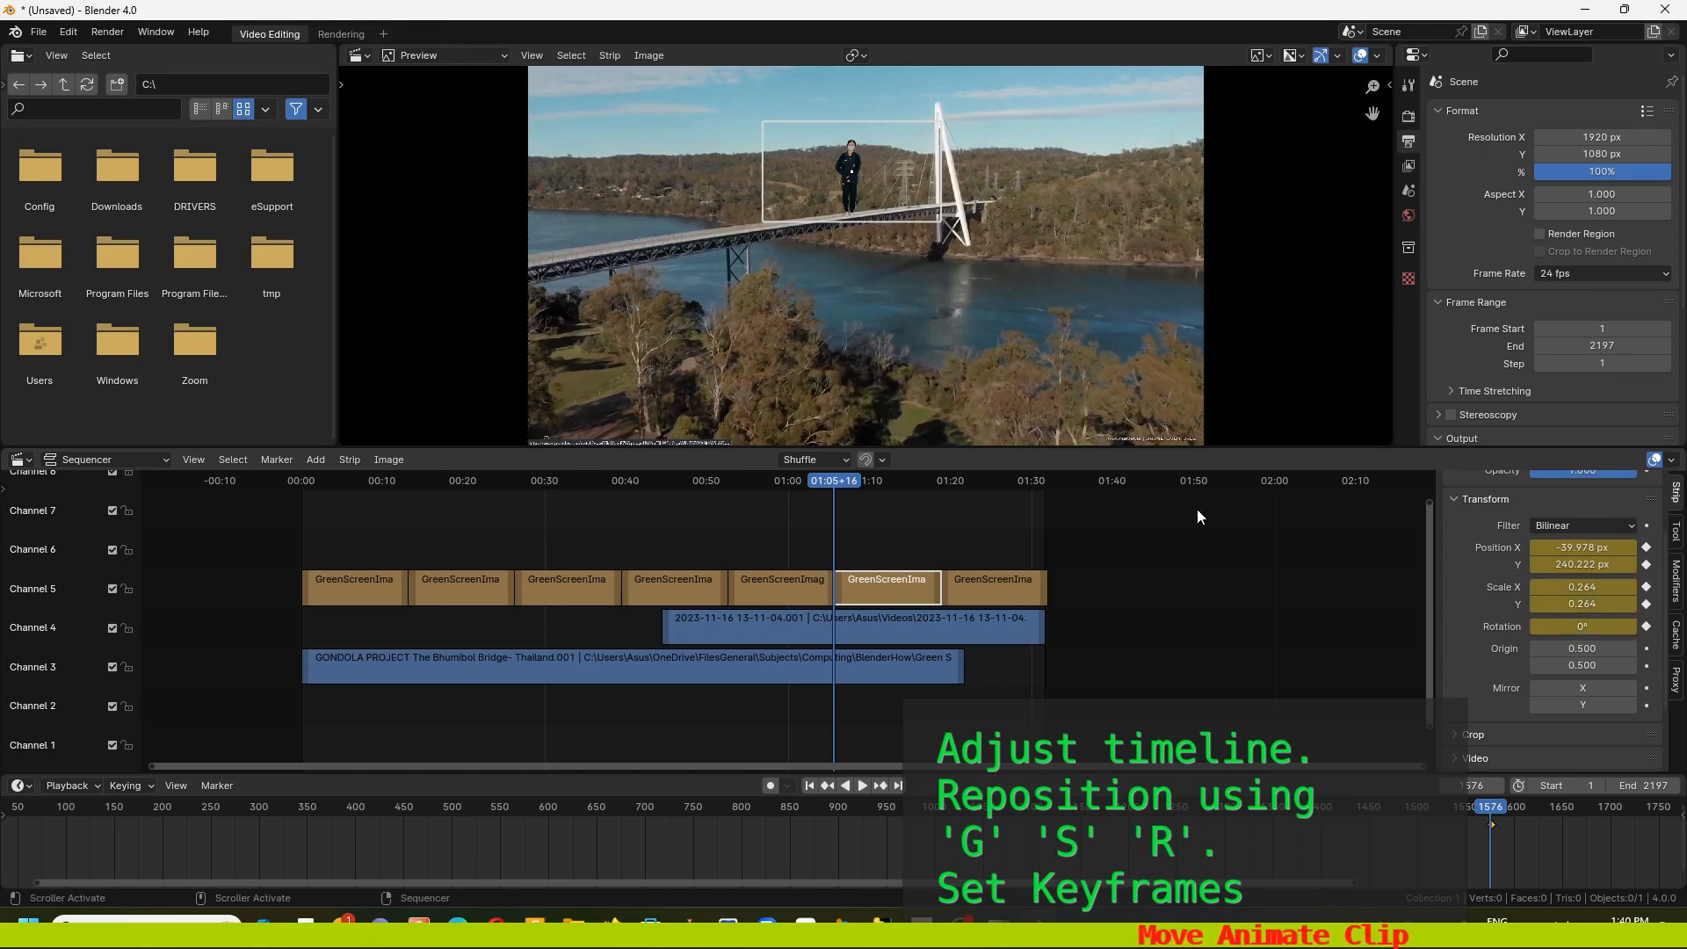
Return to 01:05+16, move the sixth strip's dancer along the deck to about X -170 px, Y 223 px, and re-key her position
mouse_move(834, 483)
left_mouse_down()
mouse_move(800, 480)
mouse_move(851, 478)
mouse_move(837, 476)
left_mouse_up()
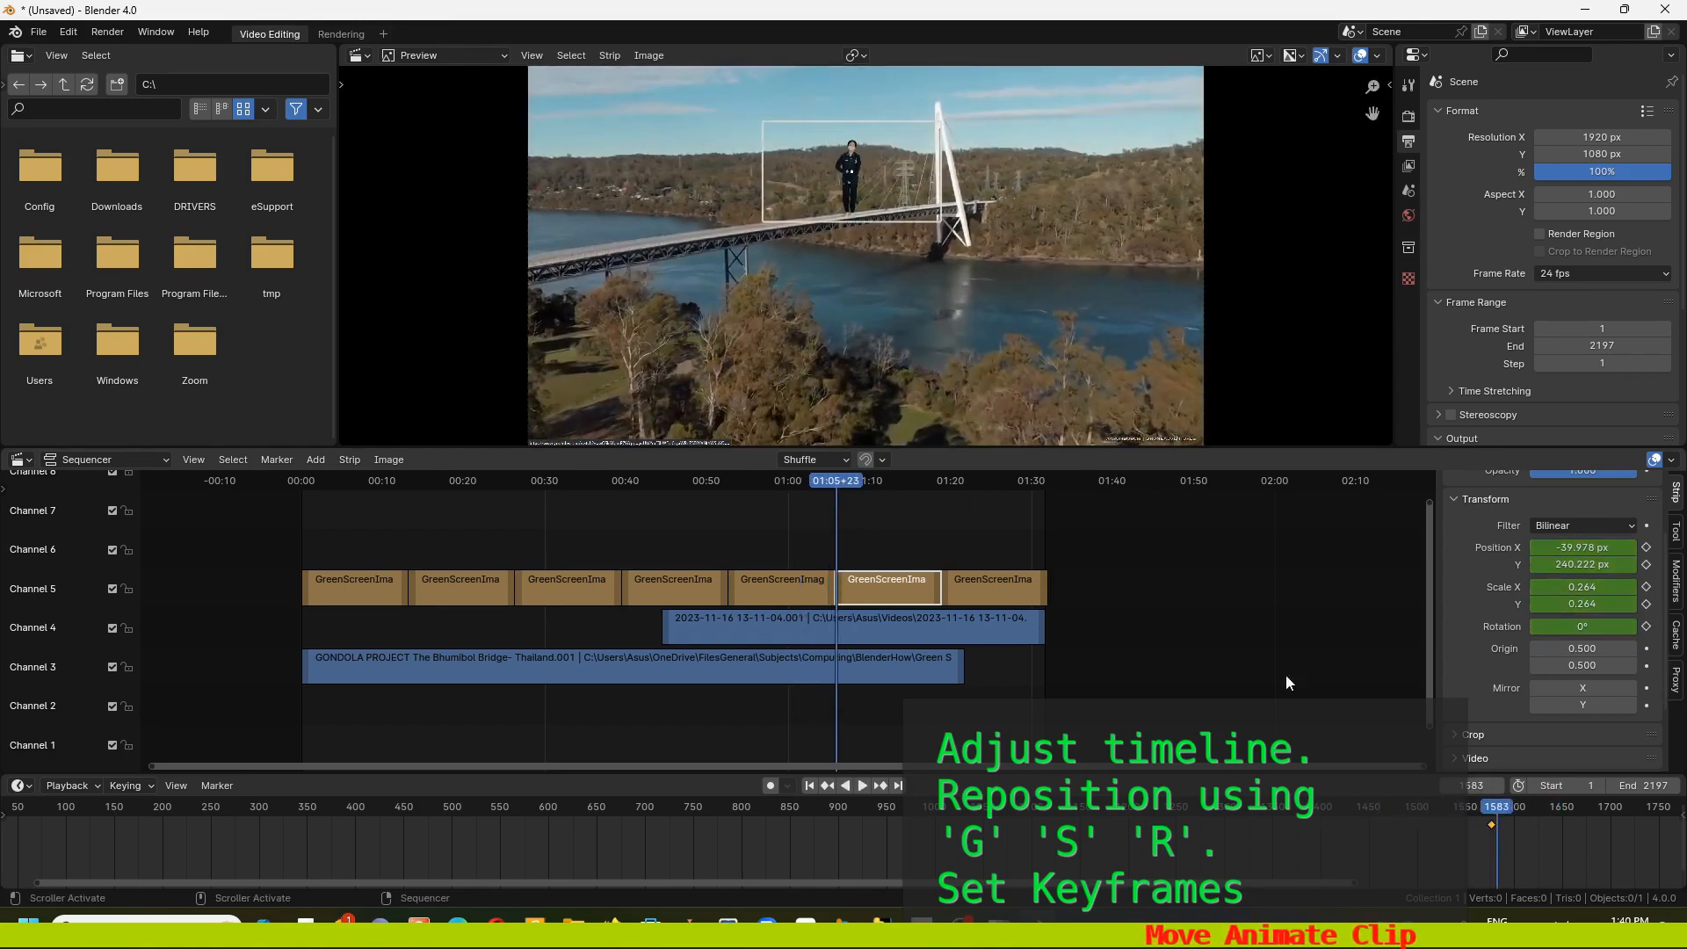
left_click_drag(1476, 785, 1450, 785)
left_click(1501, 788)
left_click(1501, 788)
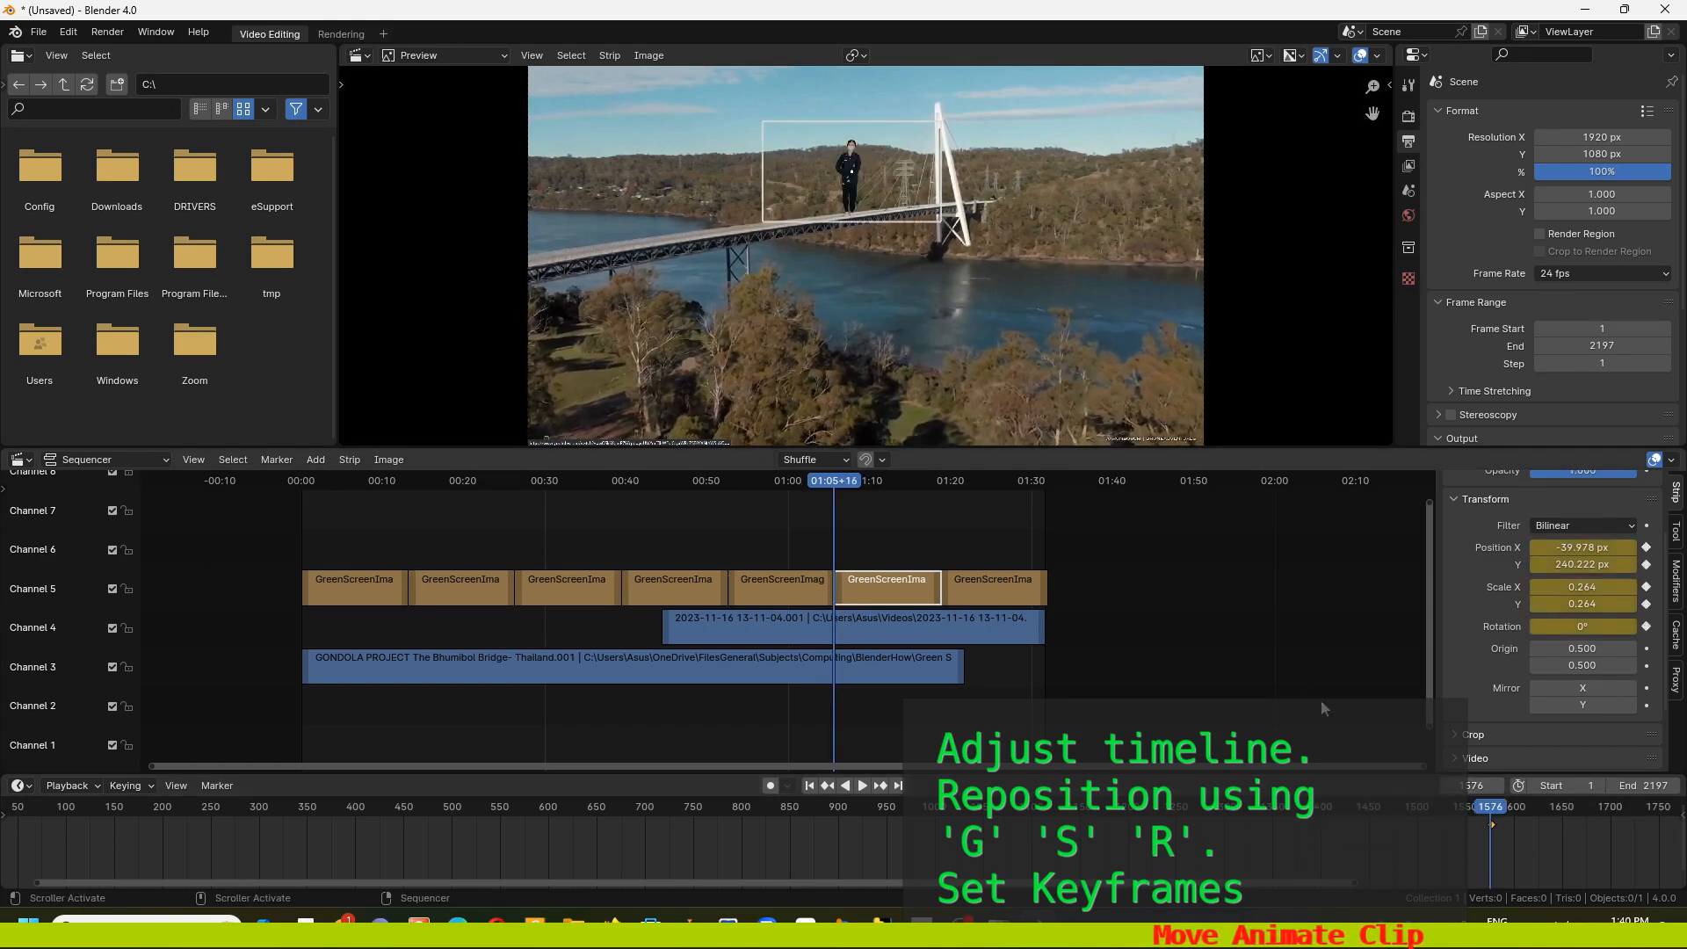
key("g")
left_click(838, 267)
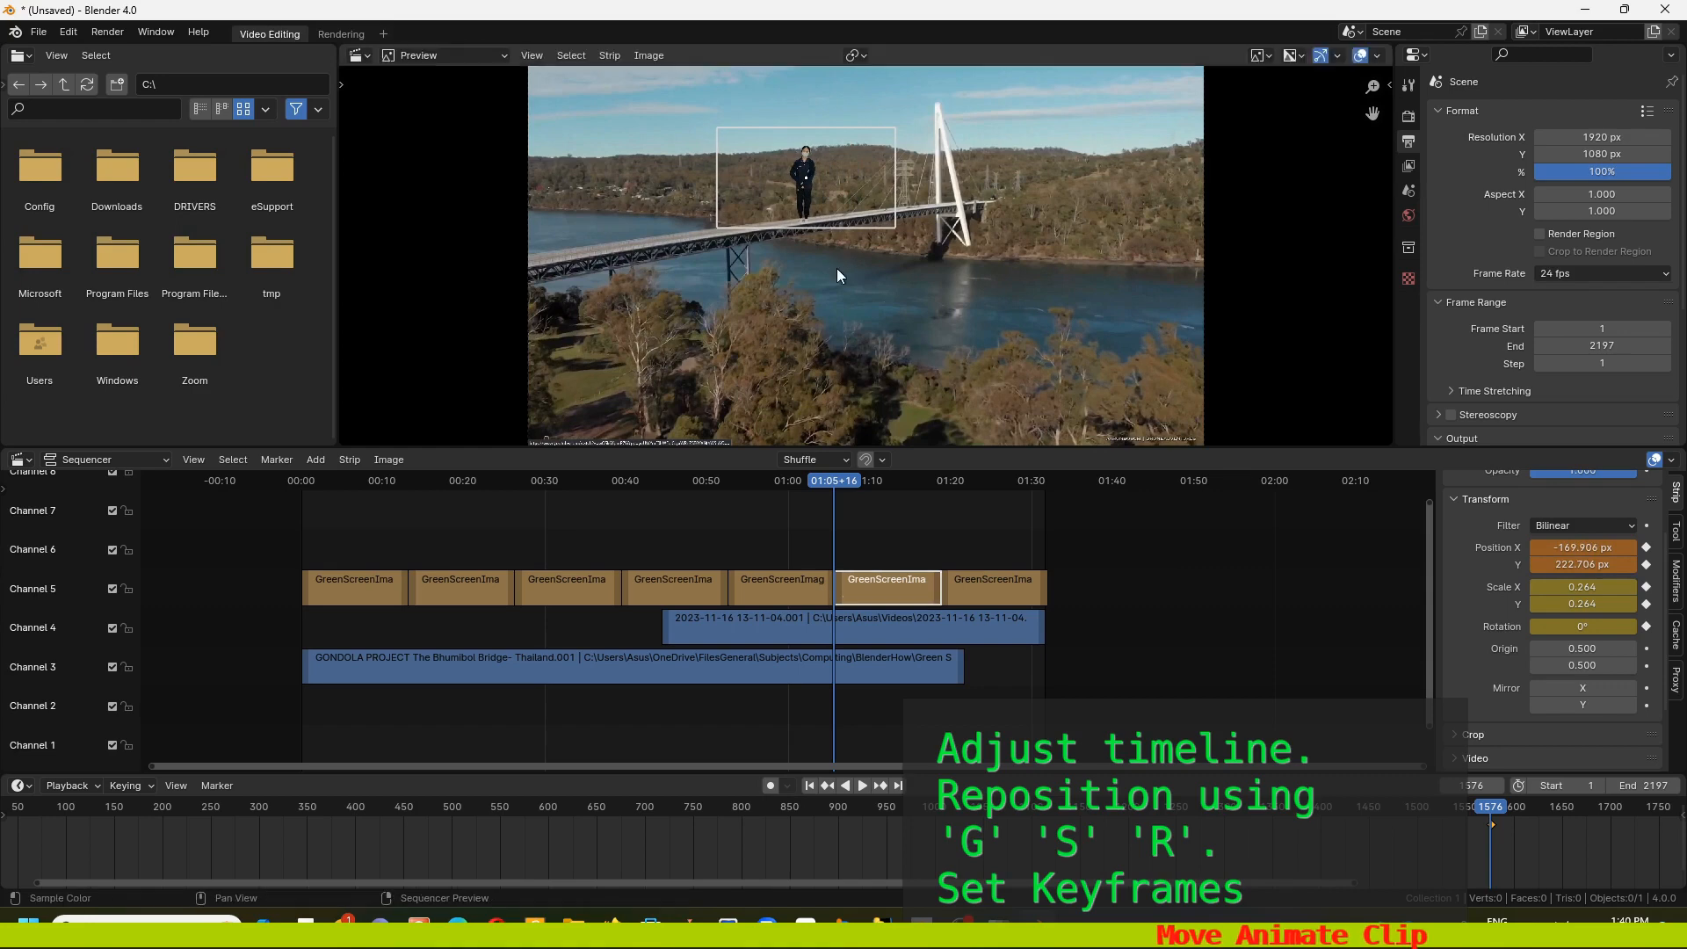
left_click(1647, 547)
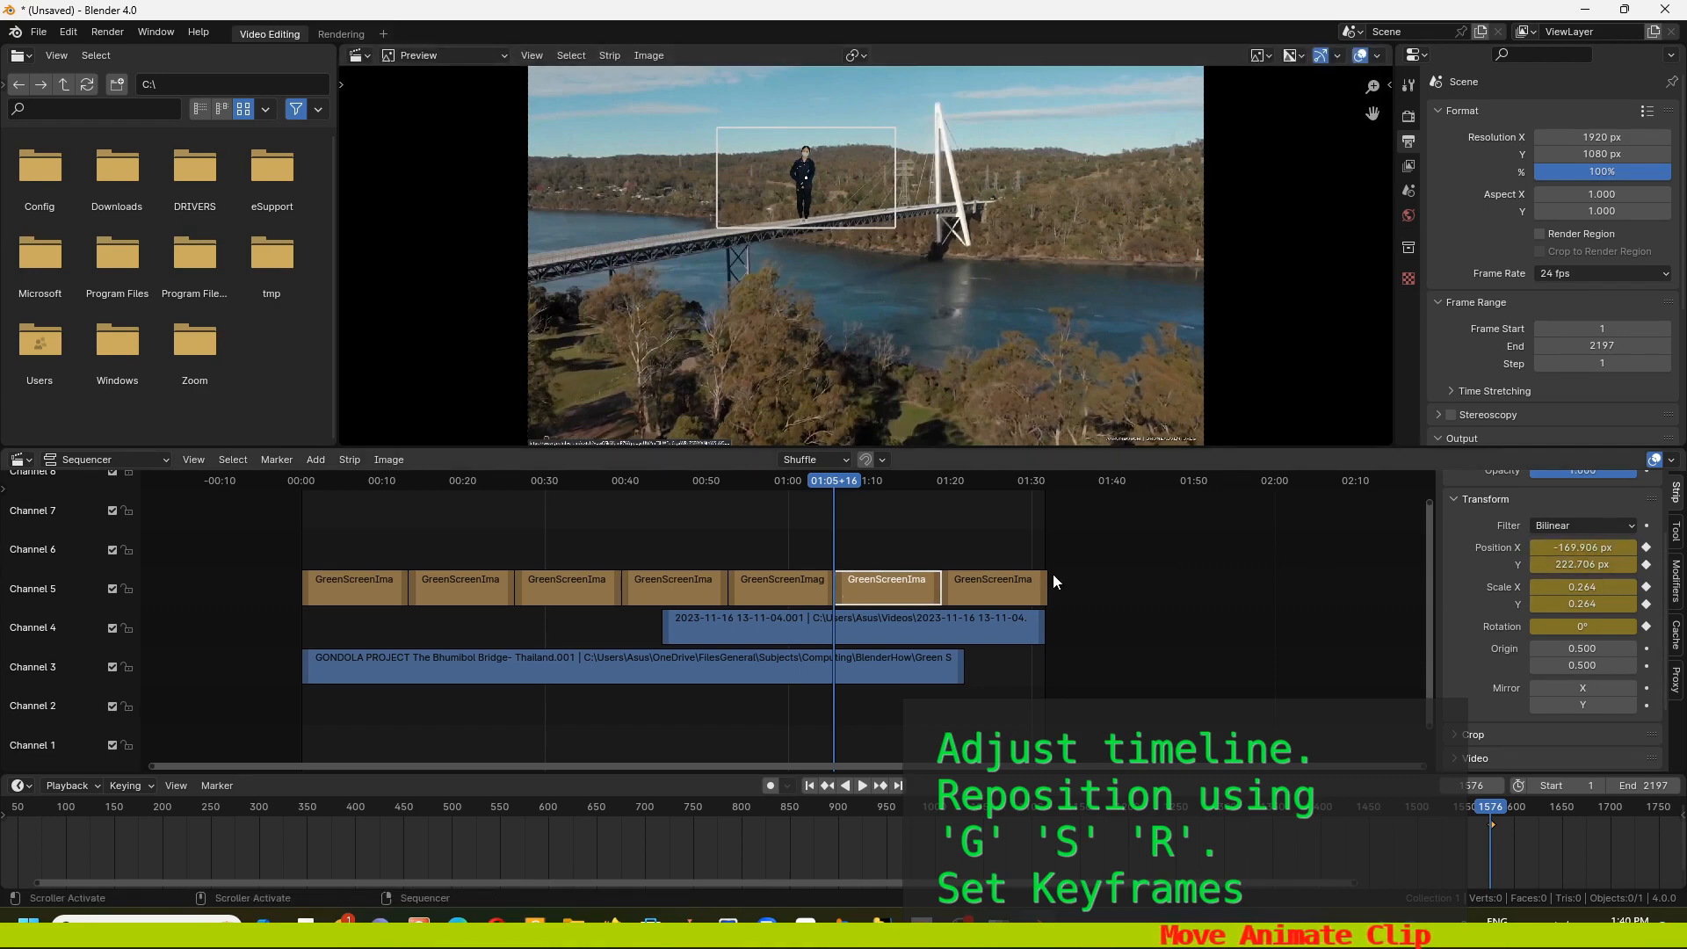
Play through the sixth dancer strip, go back to 01:08+16 and keyframe its position, scale and rotation there
key("space")
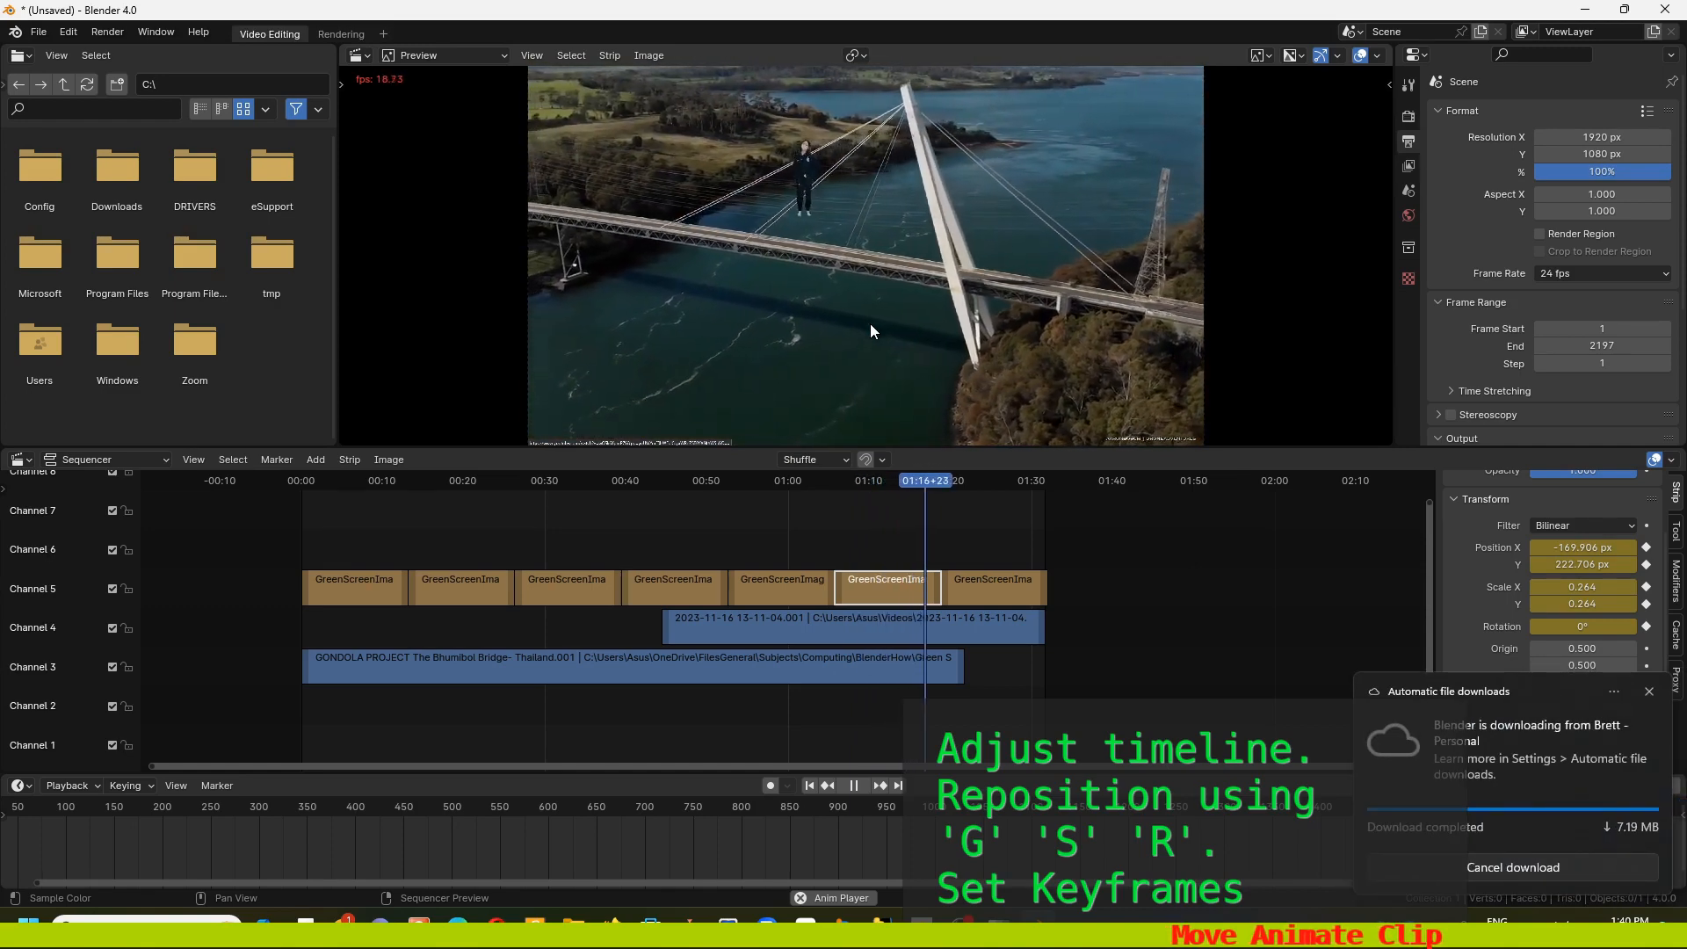
key("space")
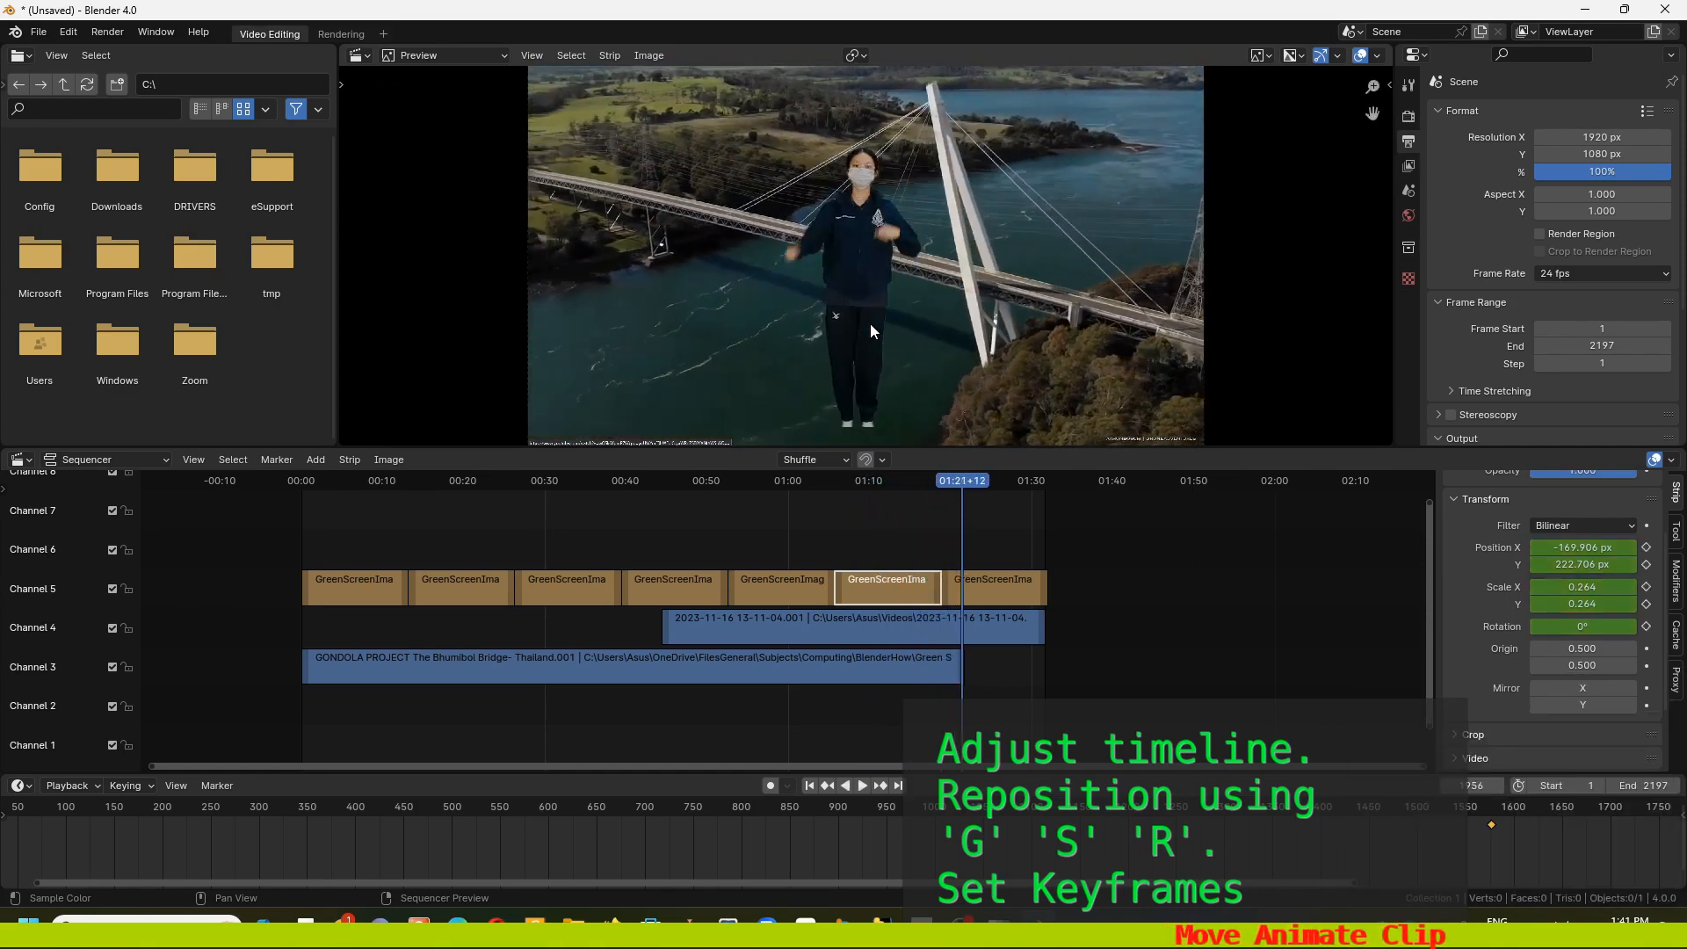
left_click_drag(954, 519, 846, 486)
key("space")
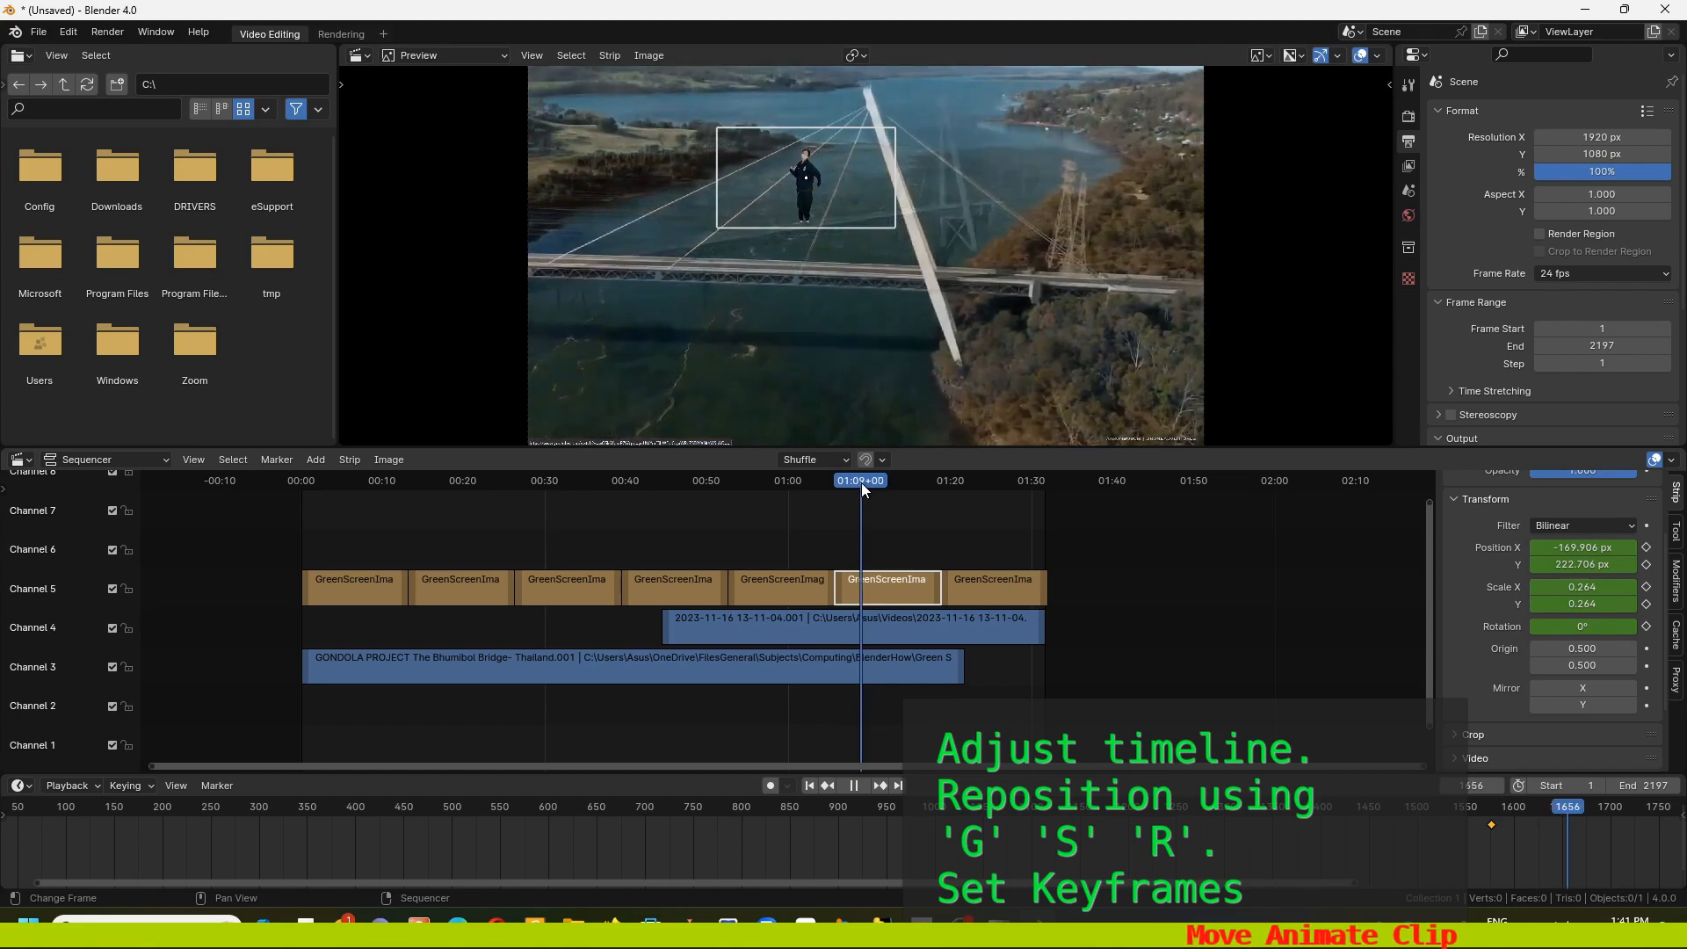
key("Escape")
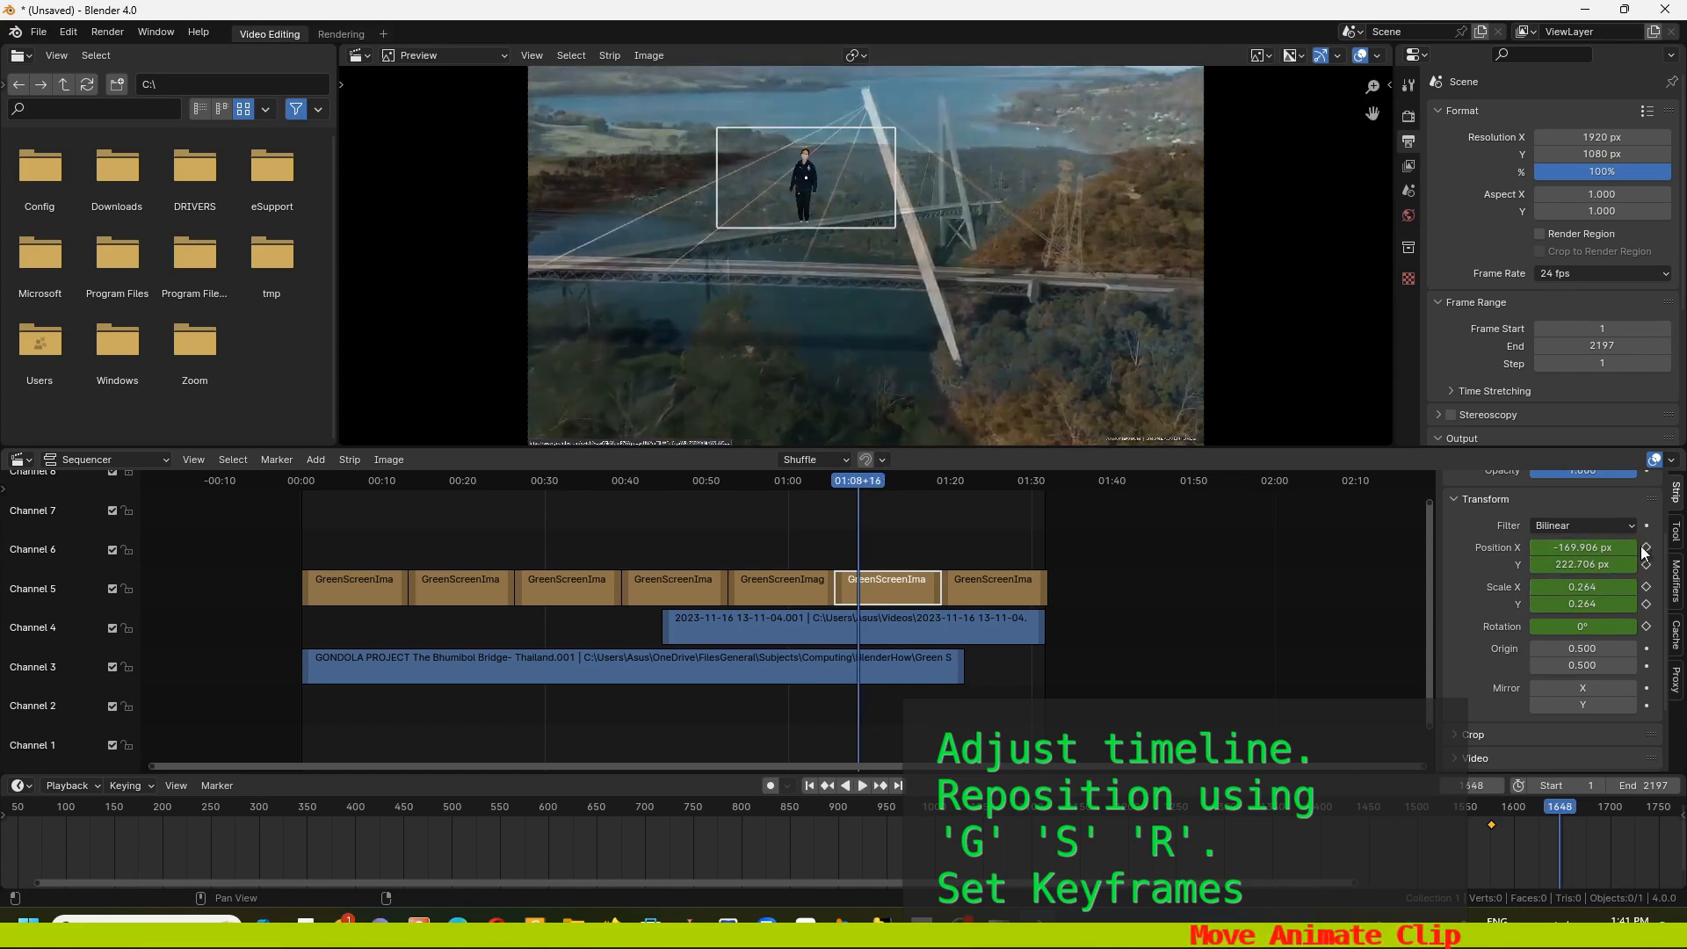
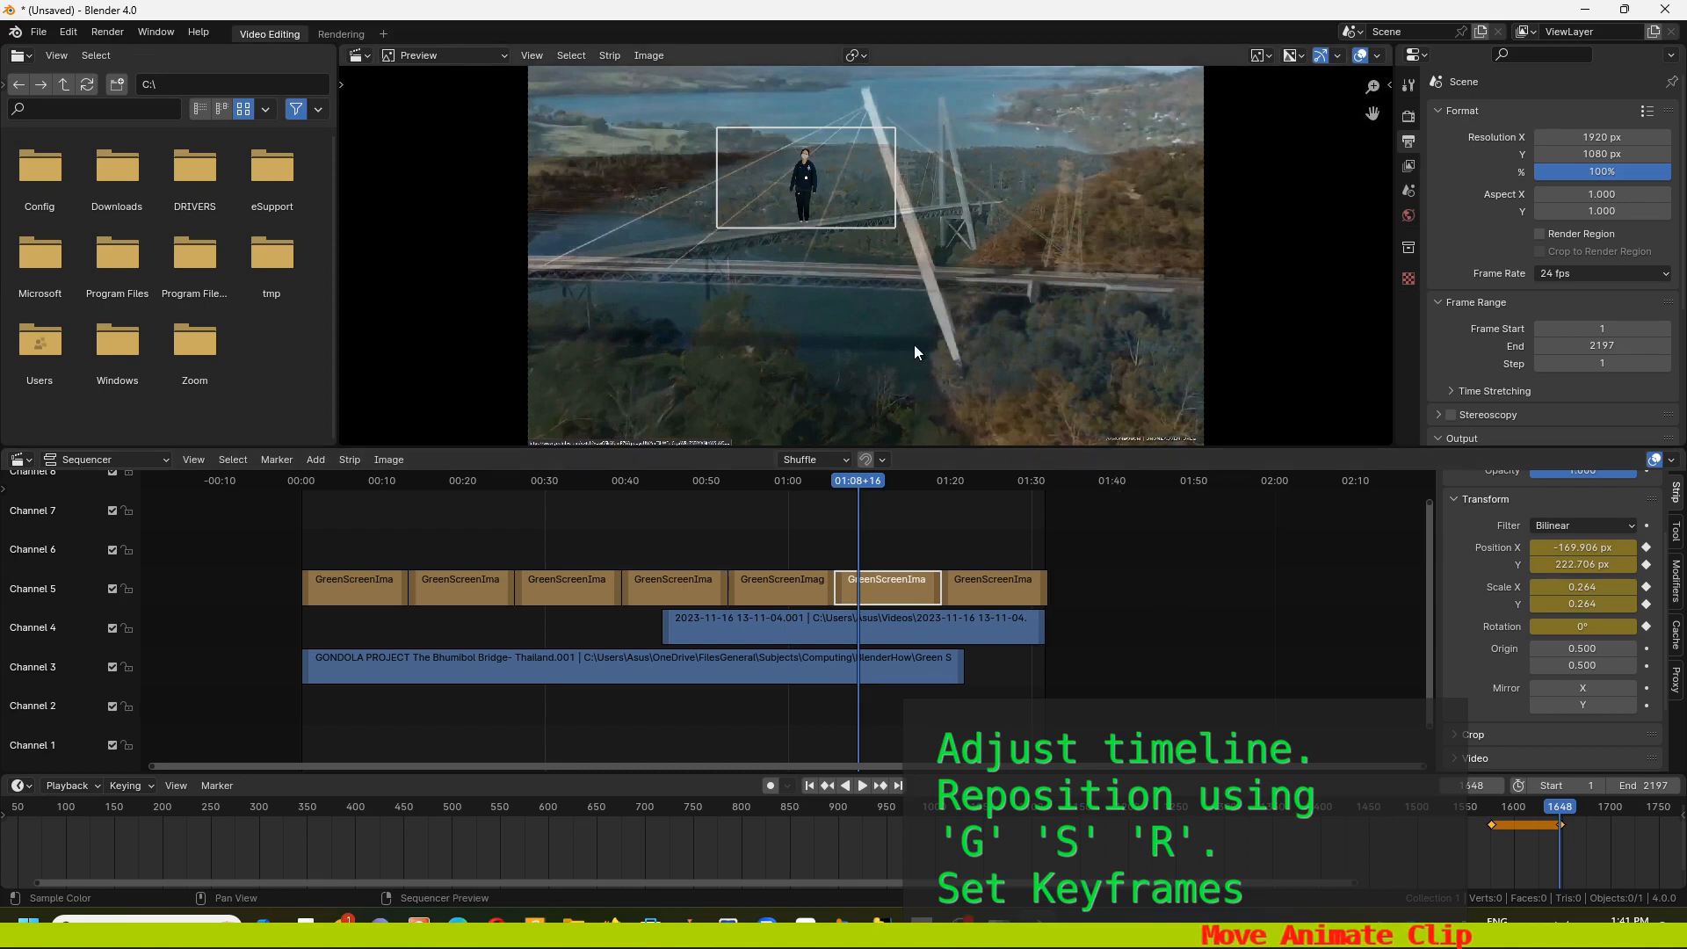
At 01:14+23, key the sixth strip's dancer enlarged to about 0.864, at about X -735 px, Y -170 px, with 360° rotation
key("space")
left_click(909, 482)
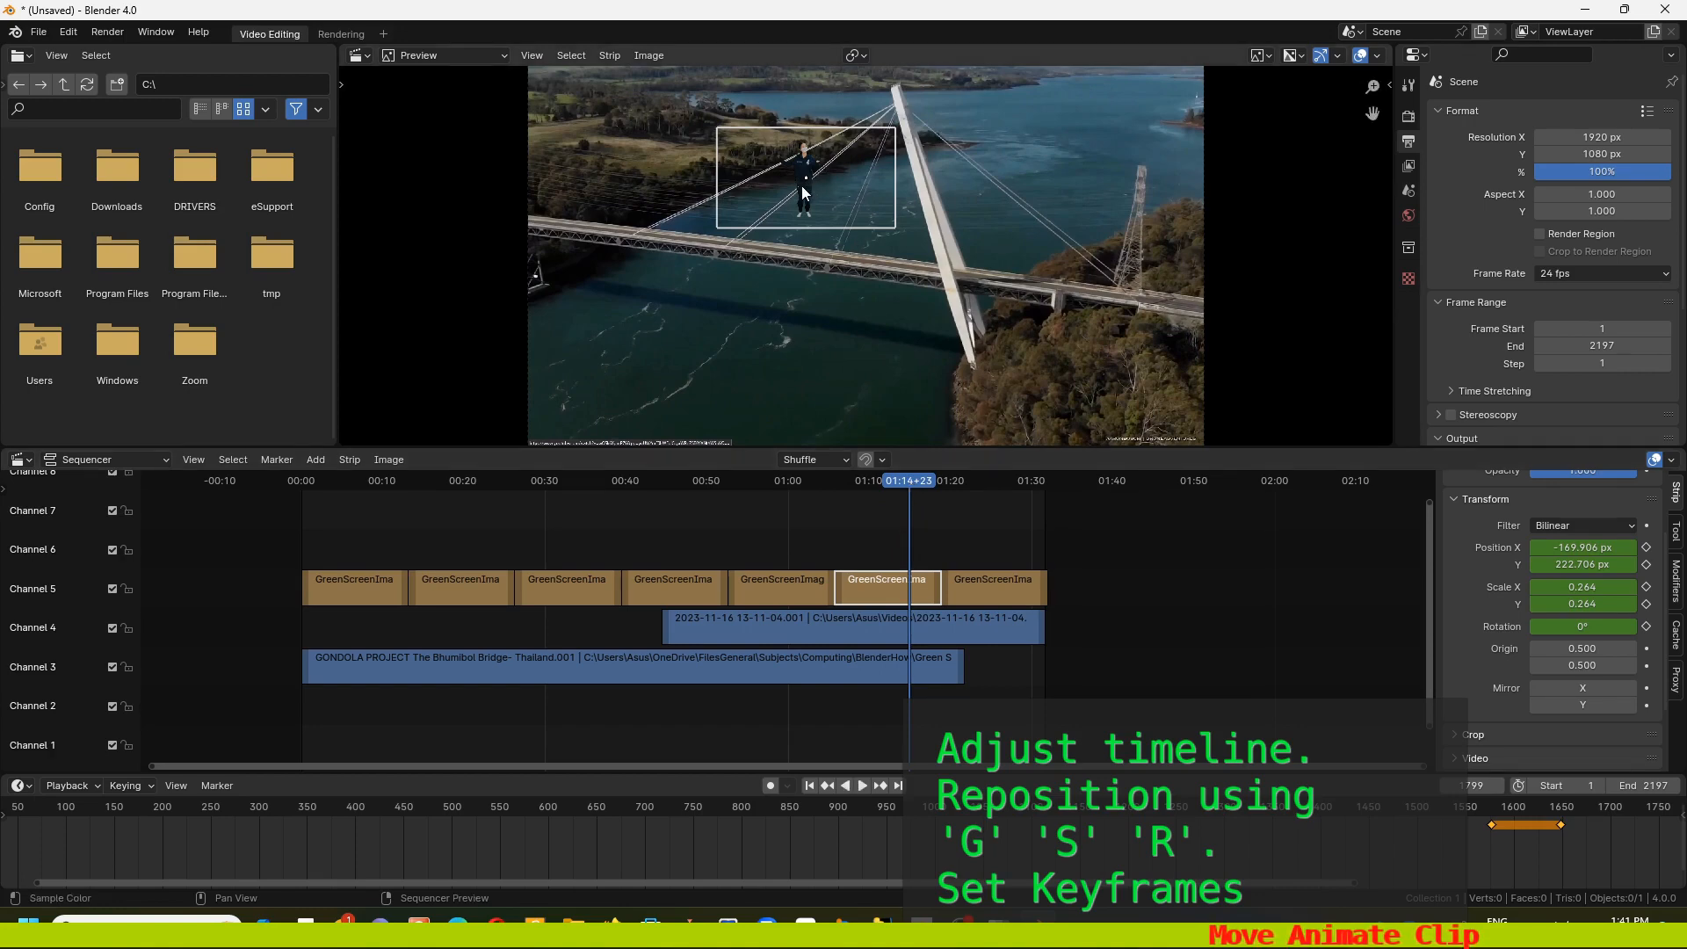
key("g")
left_click(678, 409)
key("s")
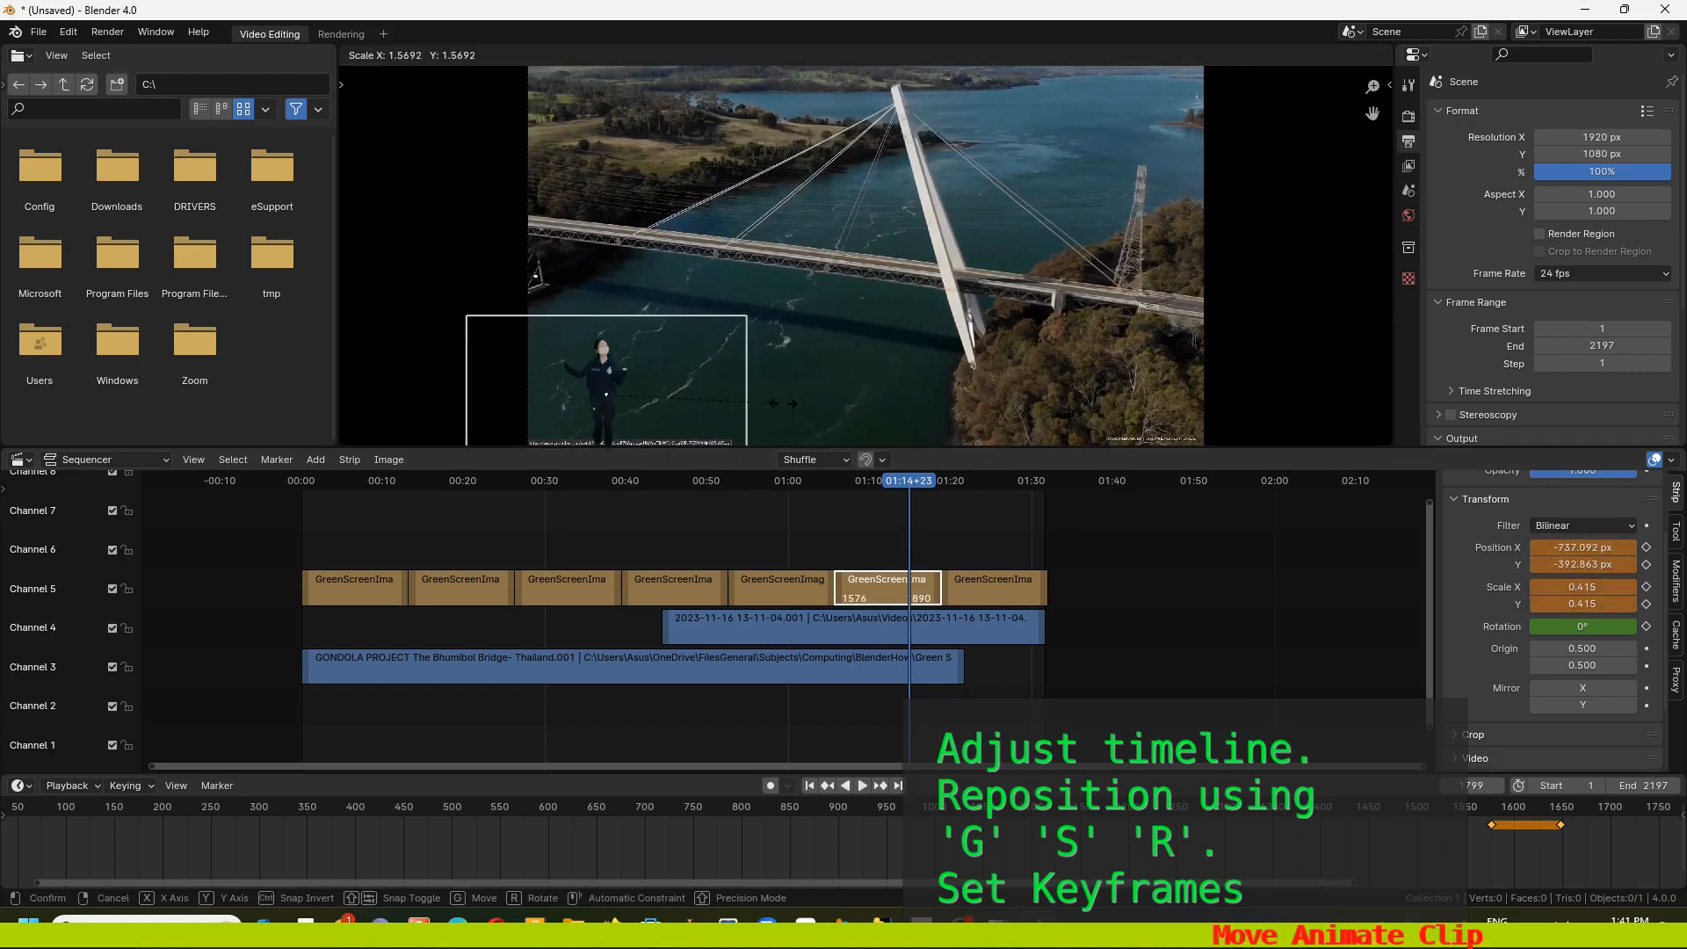
left_click(857, 383)
key("g")
left_click(892, 313)
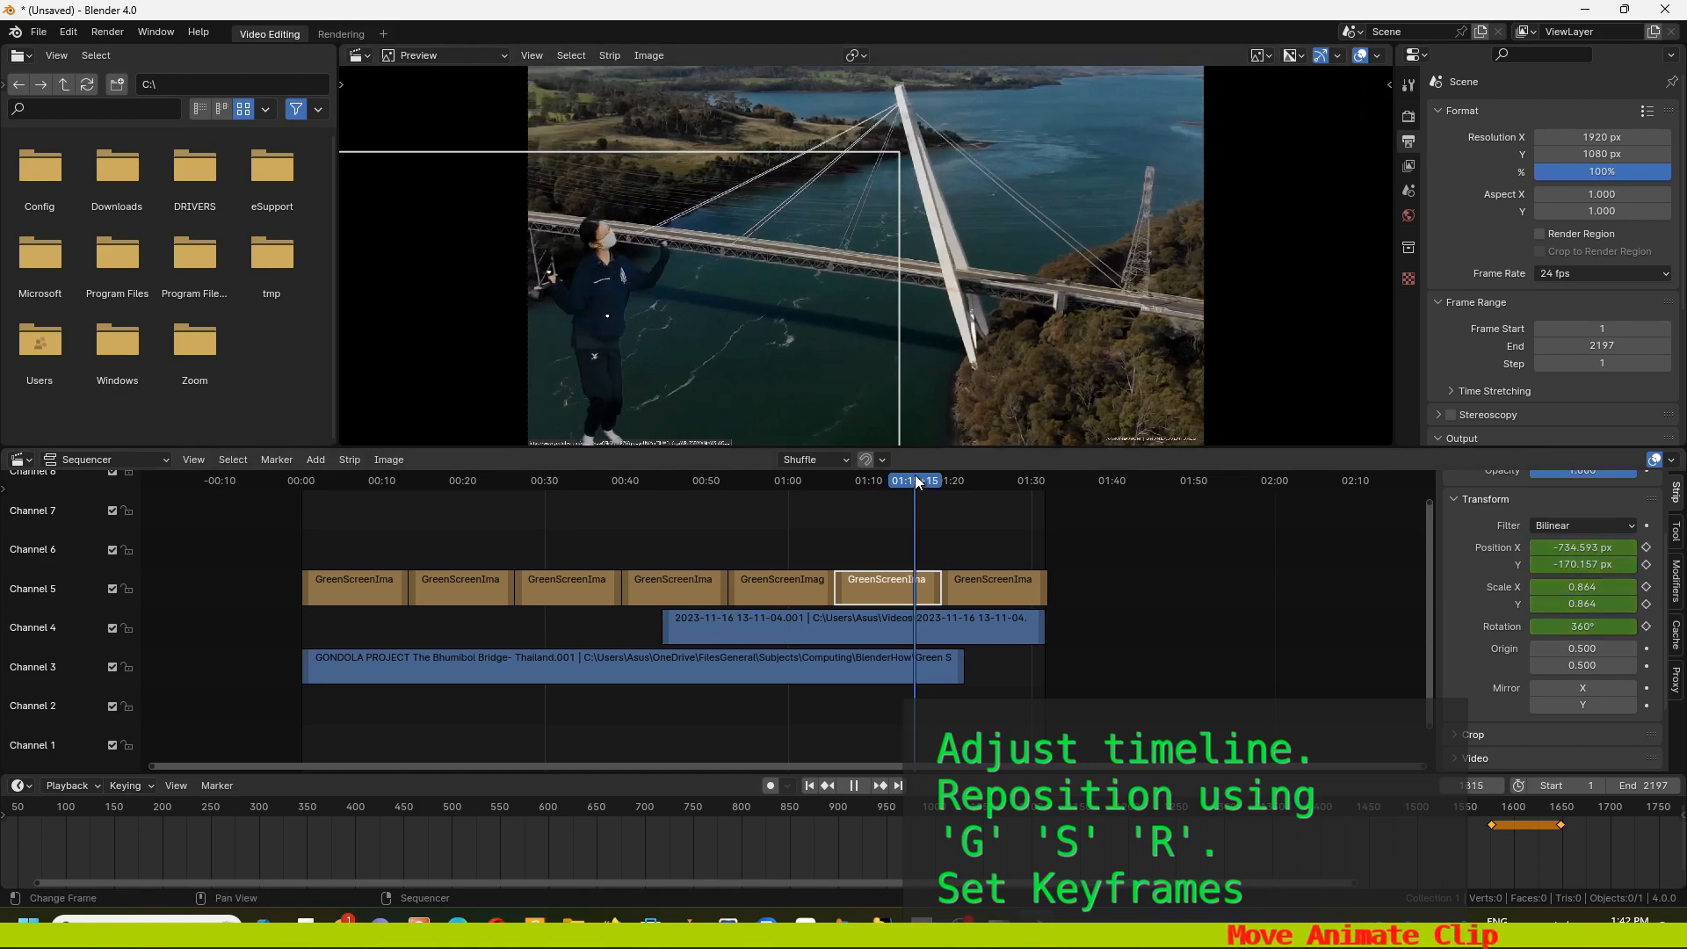
At 01:18+19, move the seventh strip's dancer to about X -765 px, Y -43 px and keyframe her position and scale X
mouse_move(915, 474)
left_mouse_down()
mouse_move(840, 470)
mouse_move(946, 478)
mouse_move(928, 478)
left_mouse_up()
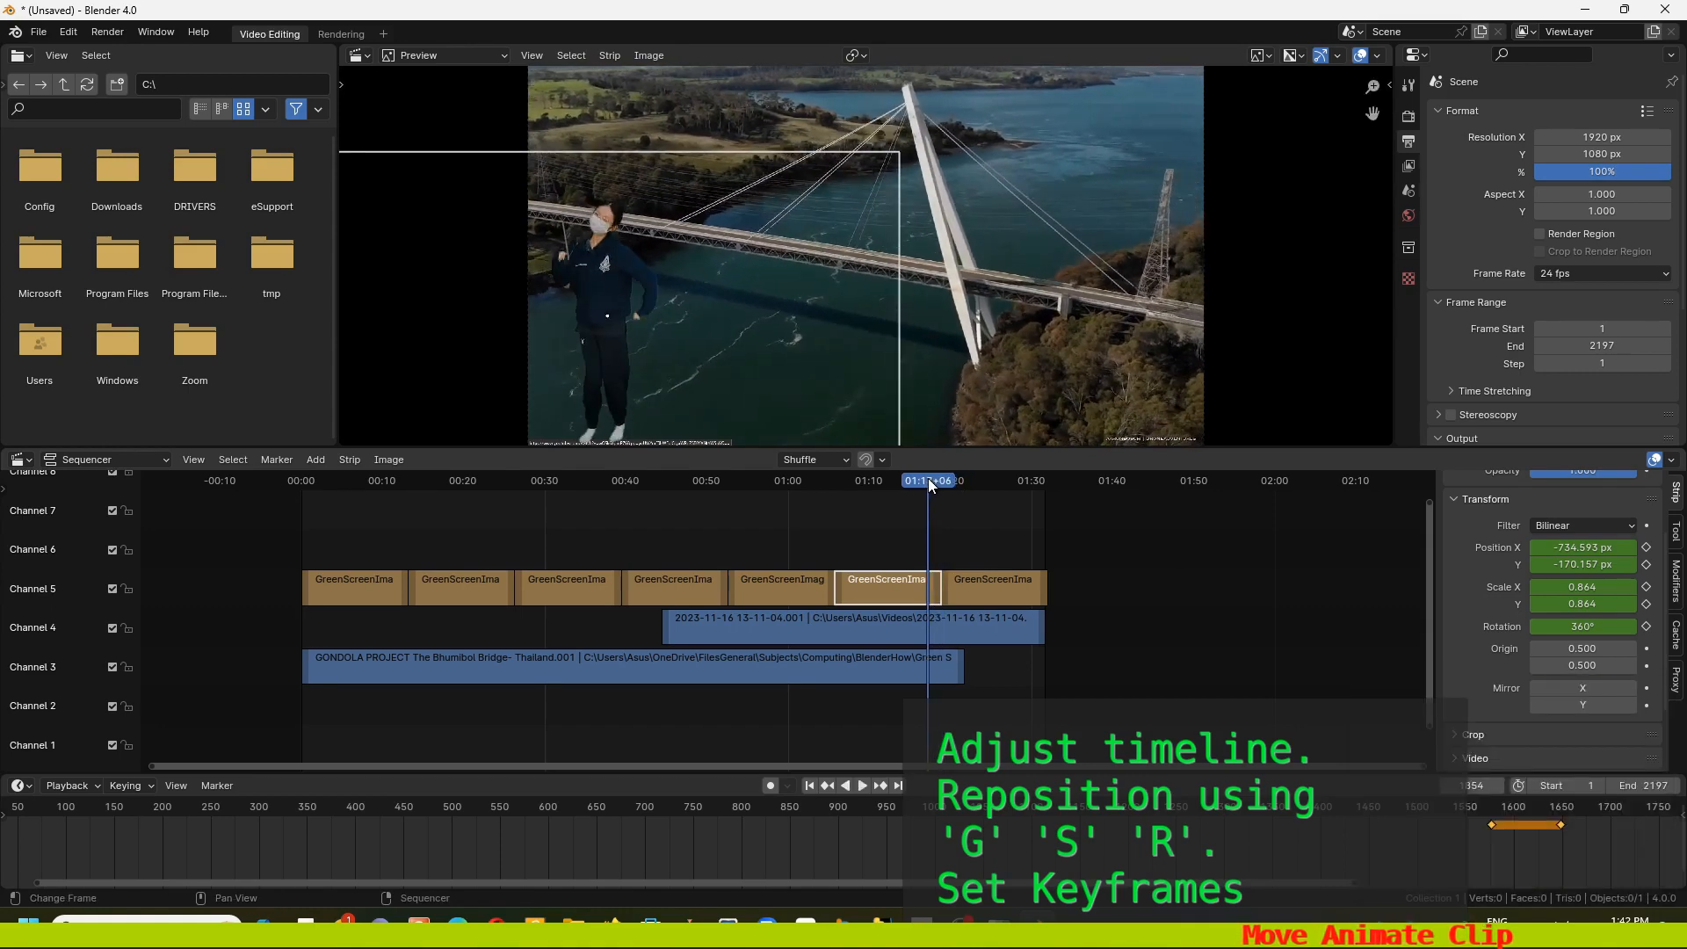
left_click_drag(928, 479, 967, 480)
left_click(982, 589)
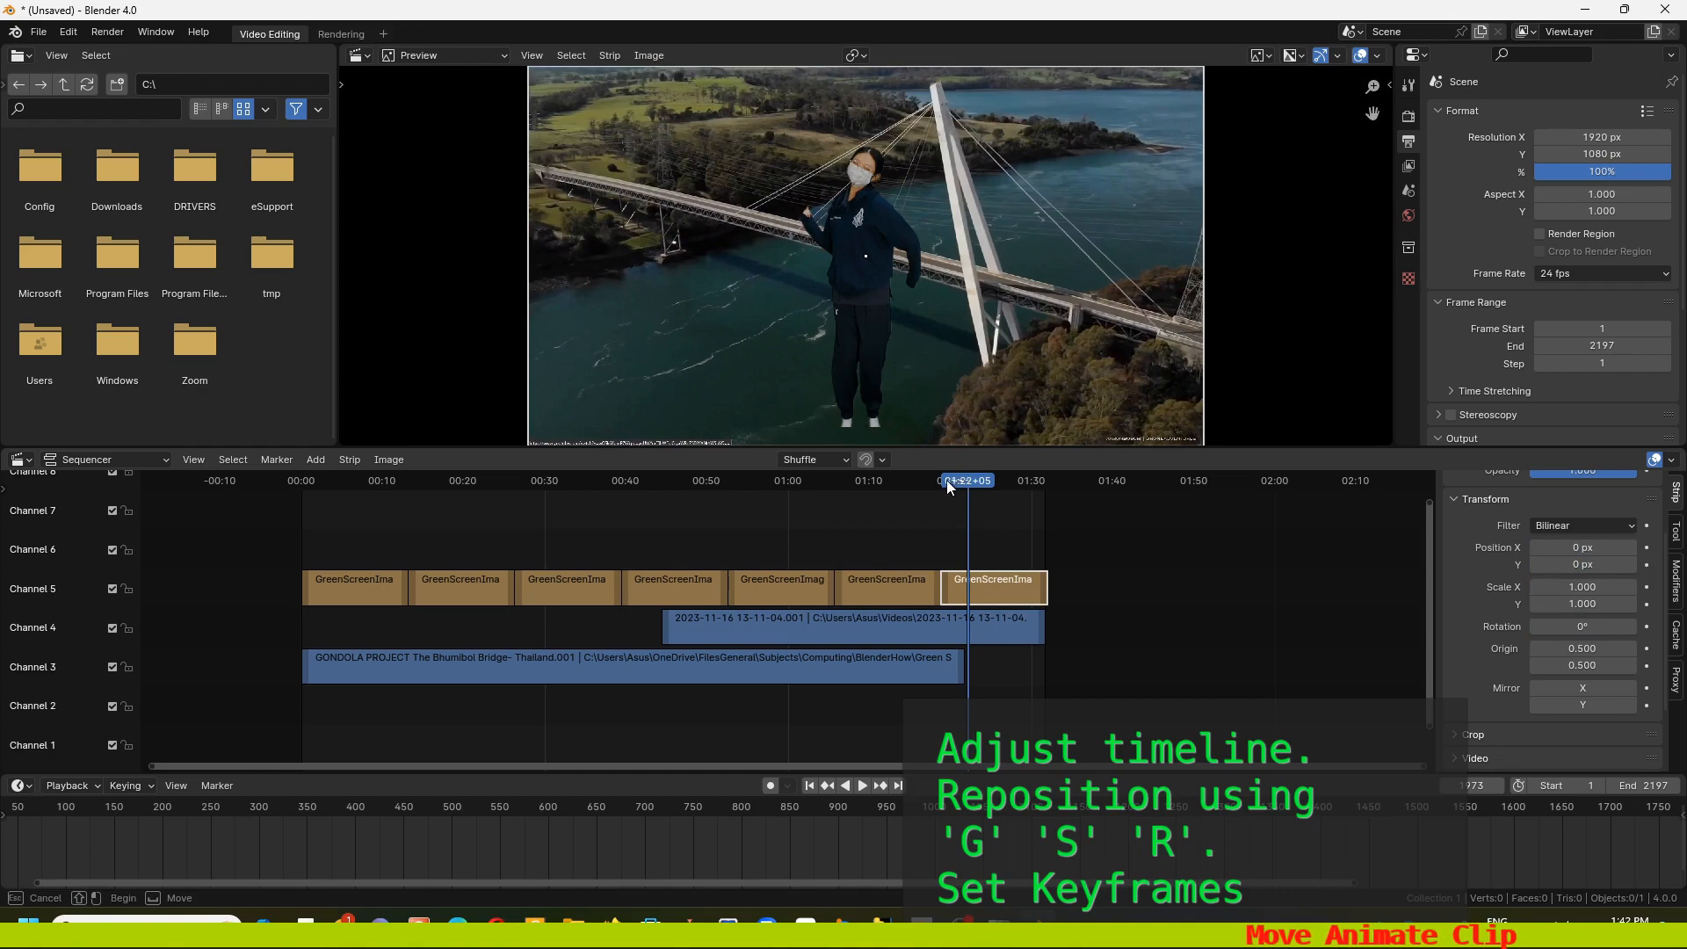
left_click(940, 478)
key("space")
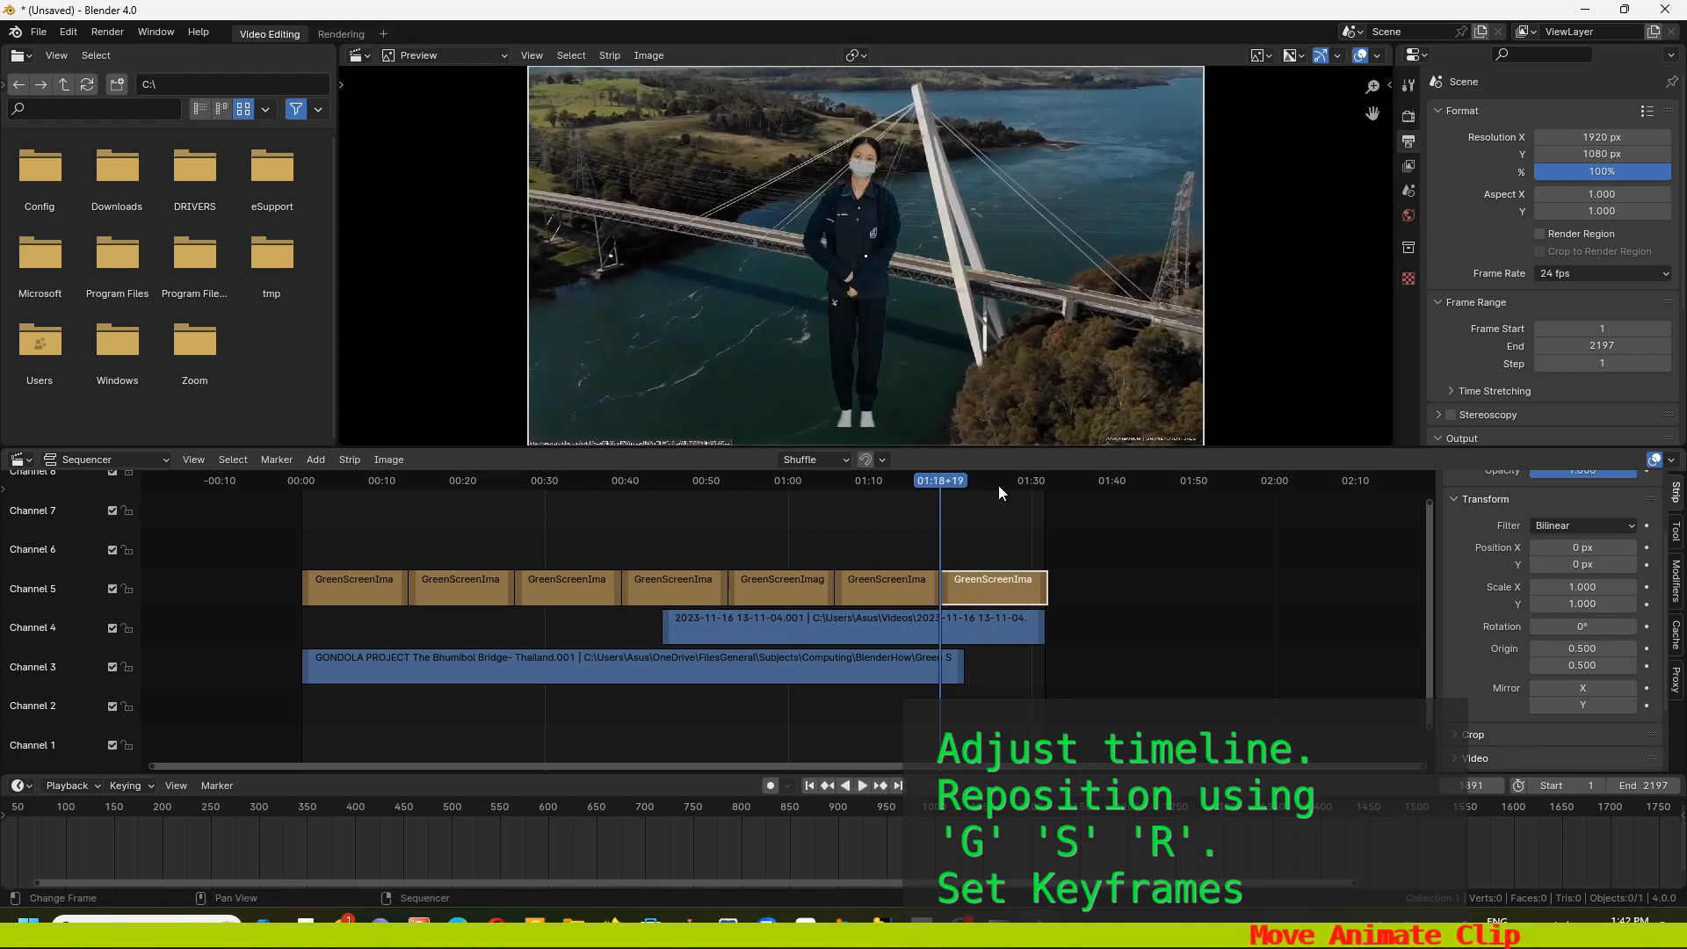
key("g")
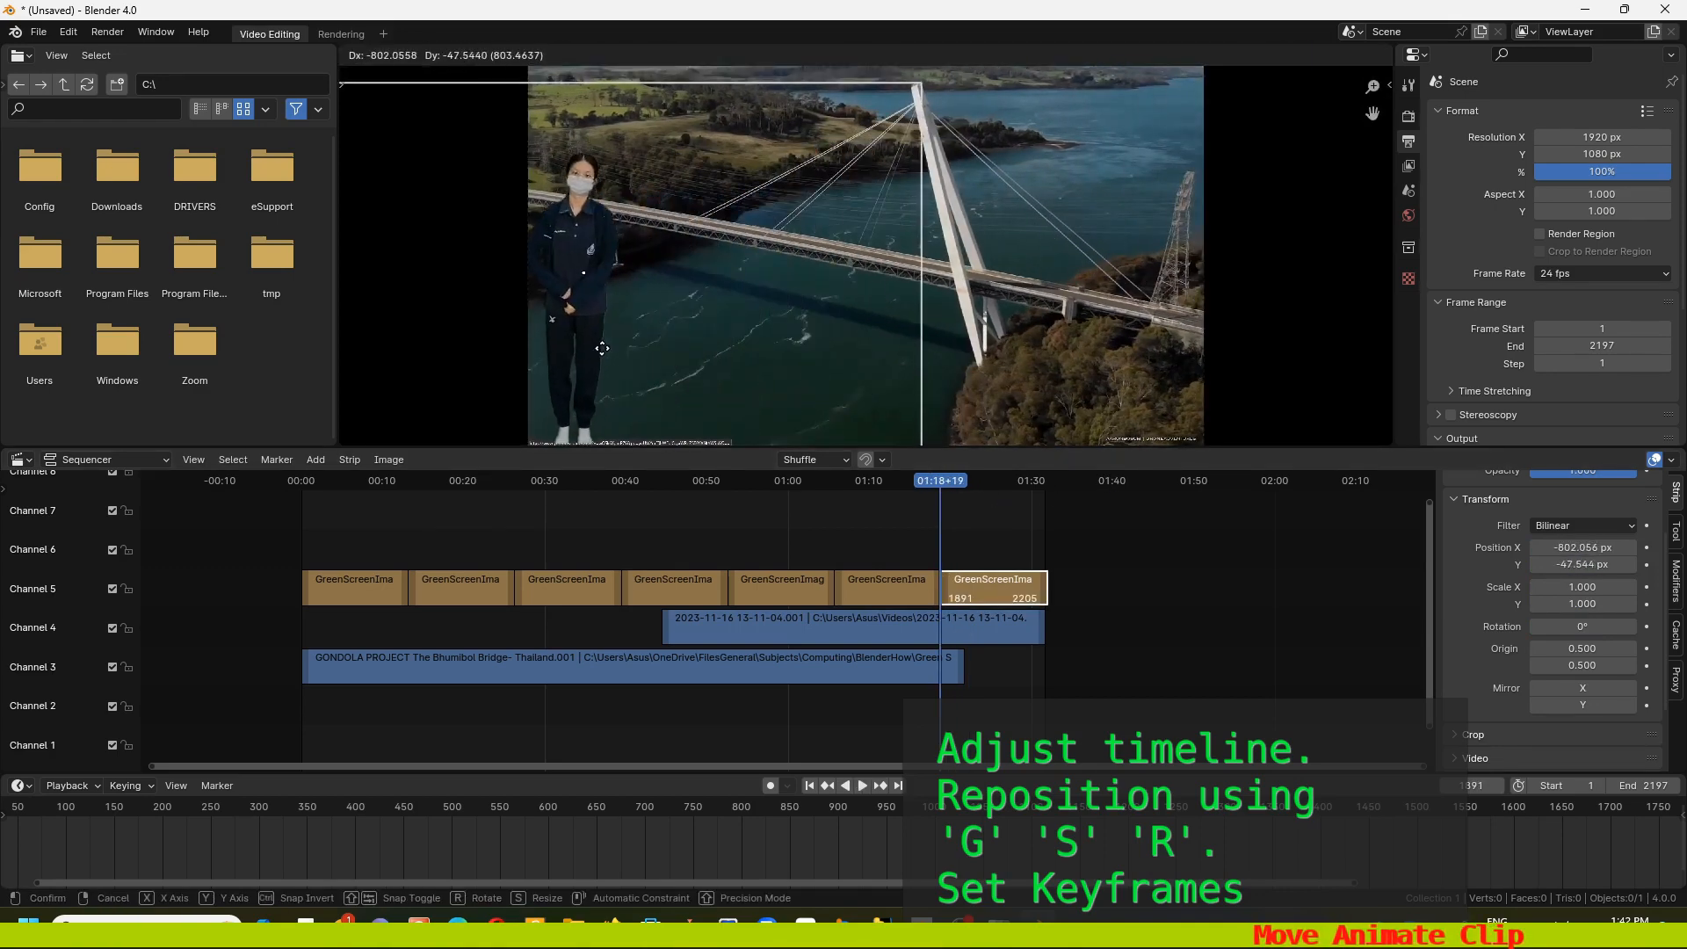
left_click(616, 345)
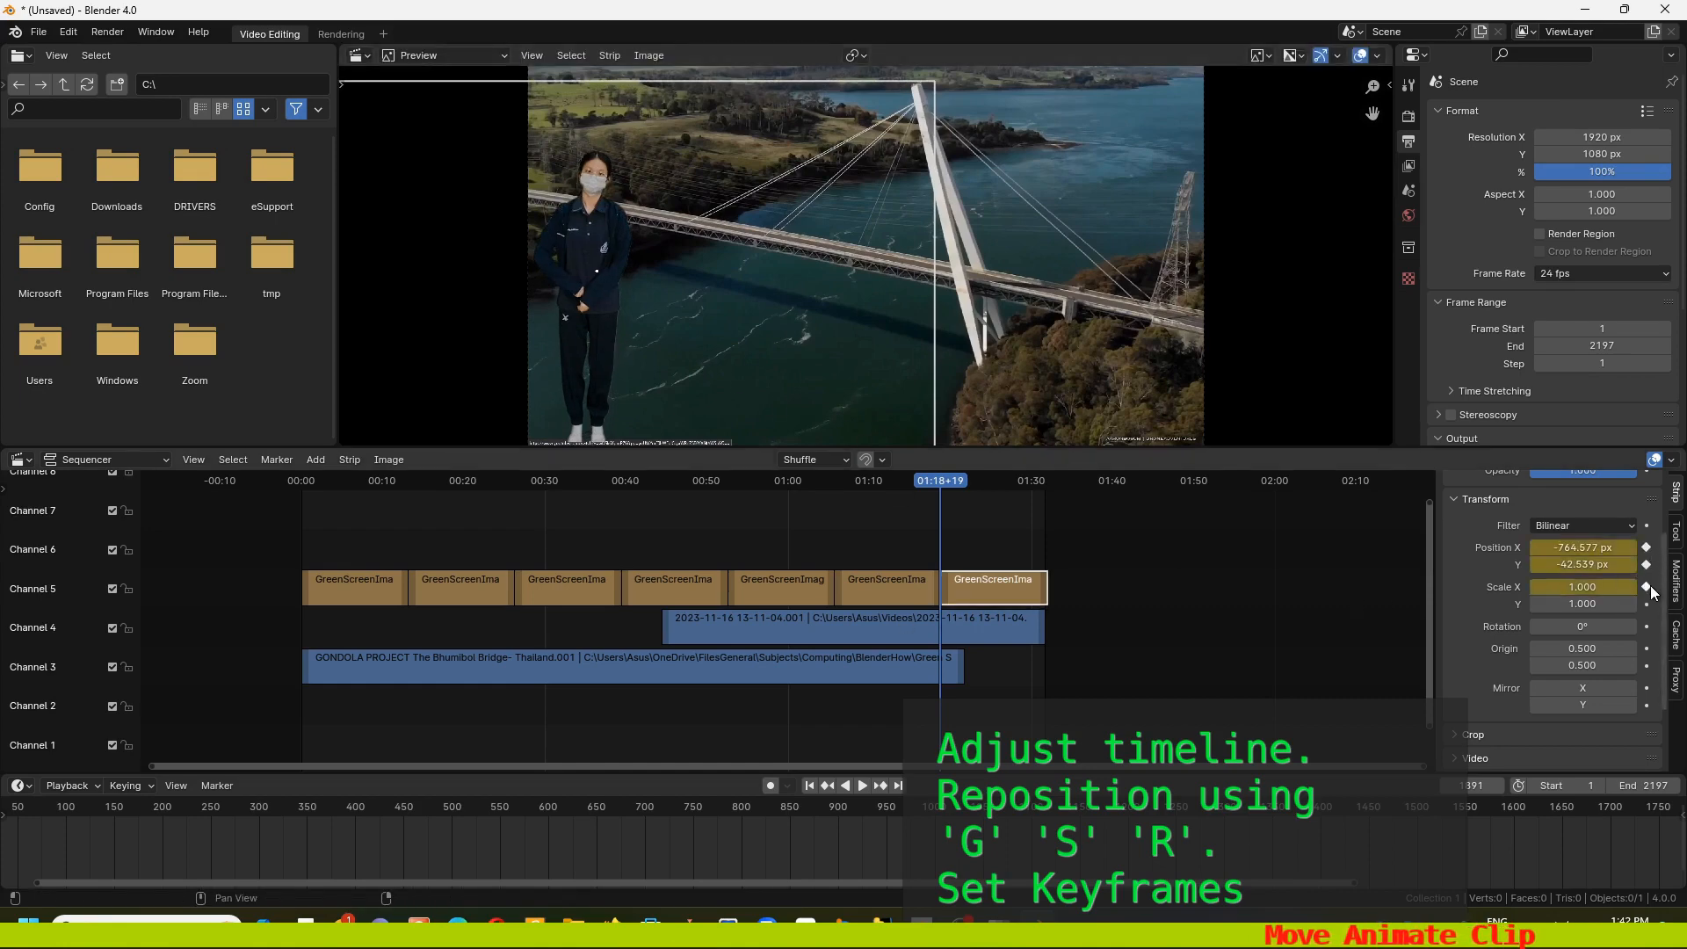
Keyframe the channel 4 bridge video's default position, scale and rotation at 01:18+19
left_click(964, 619)
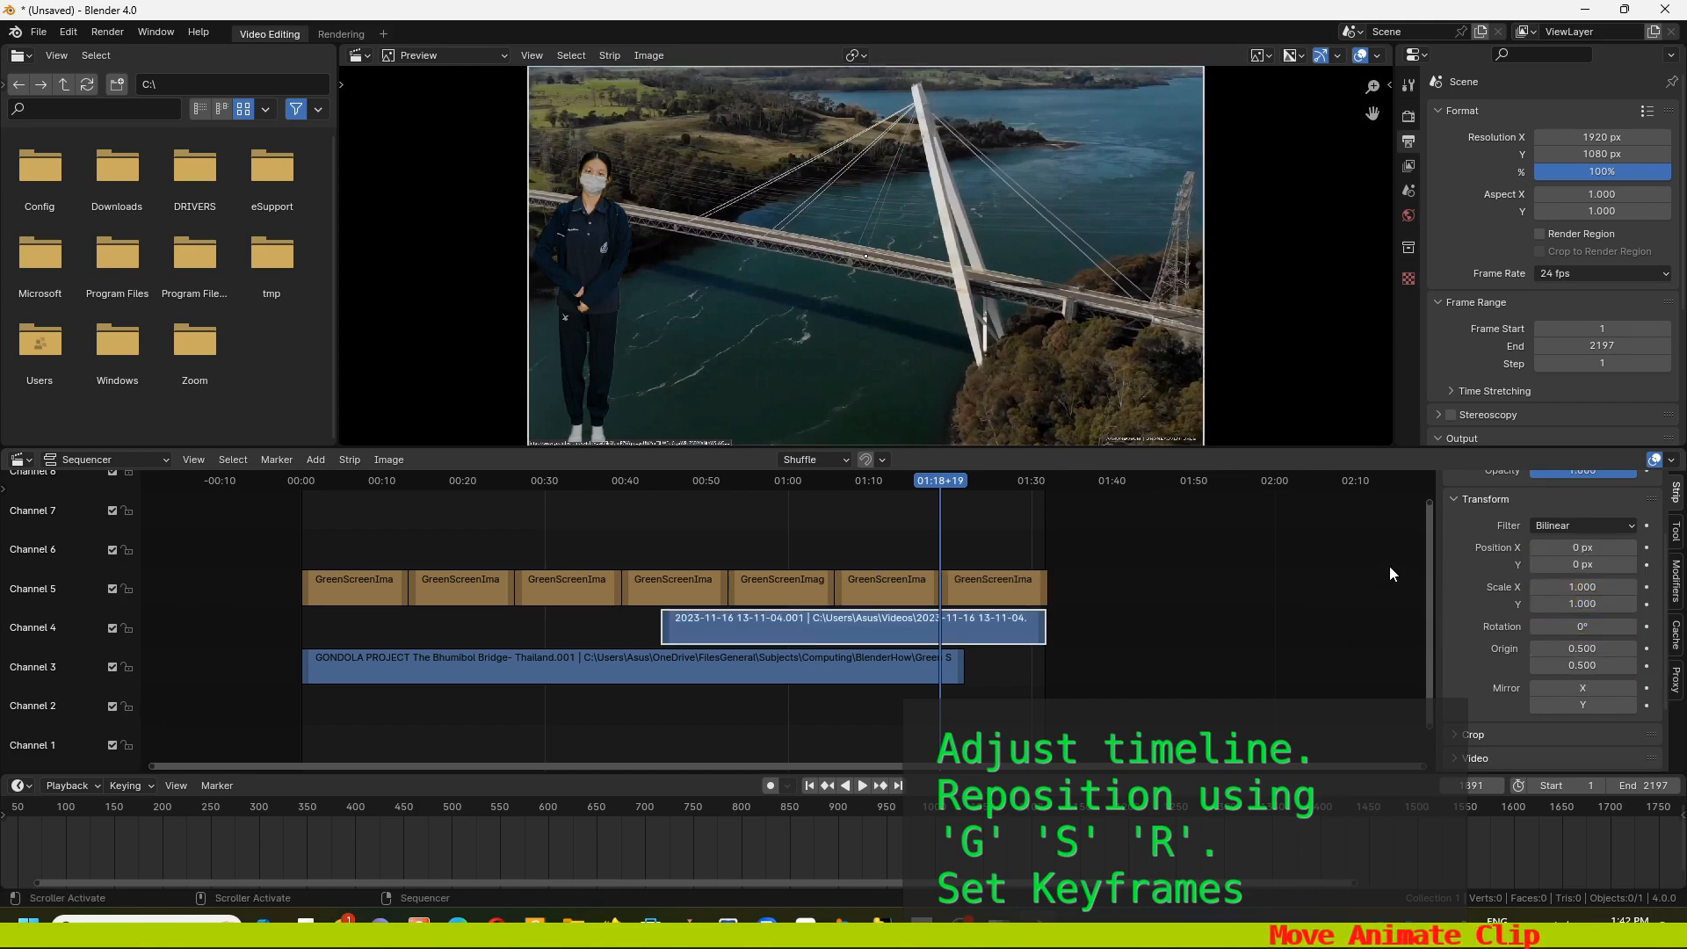
left_click(1646, 547)
left_click(1647, 564)
left_click(1647, 628)
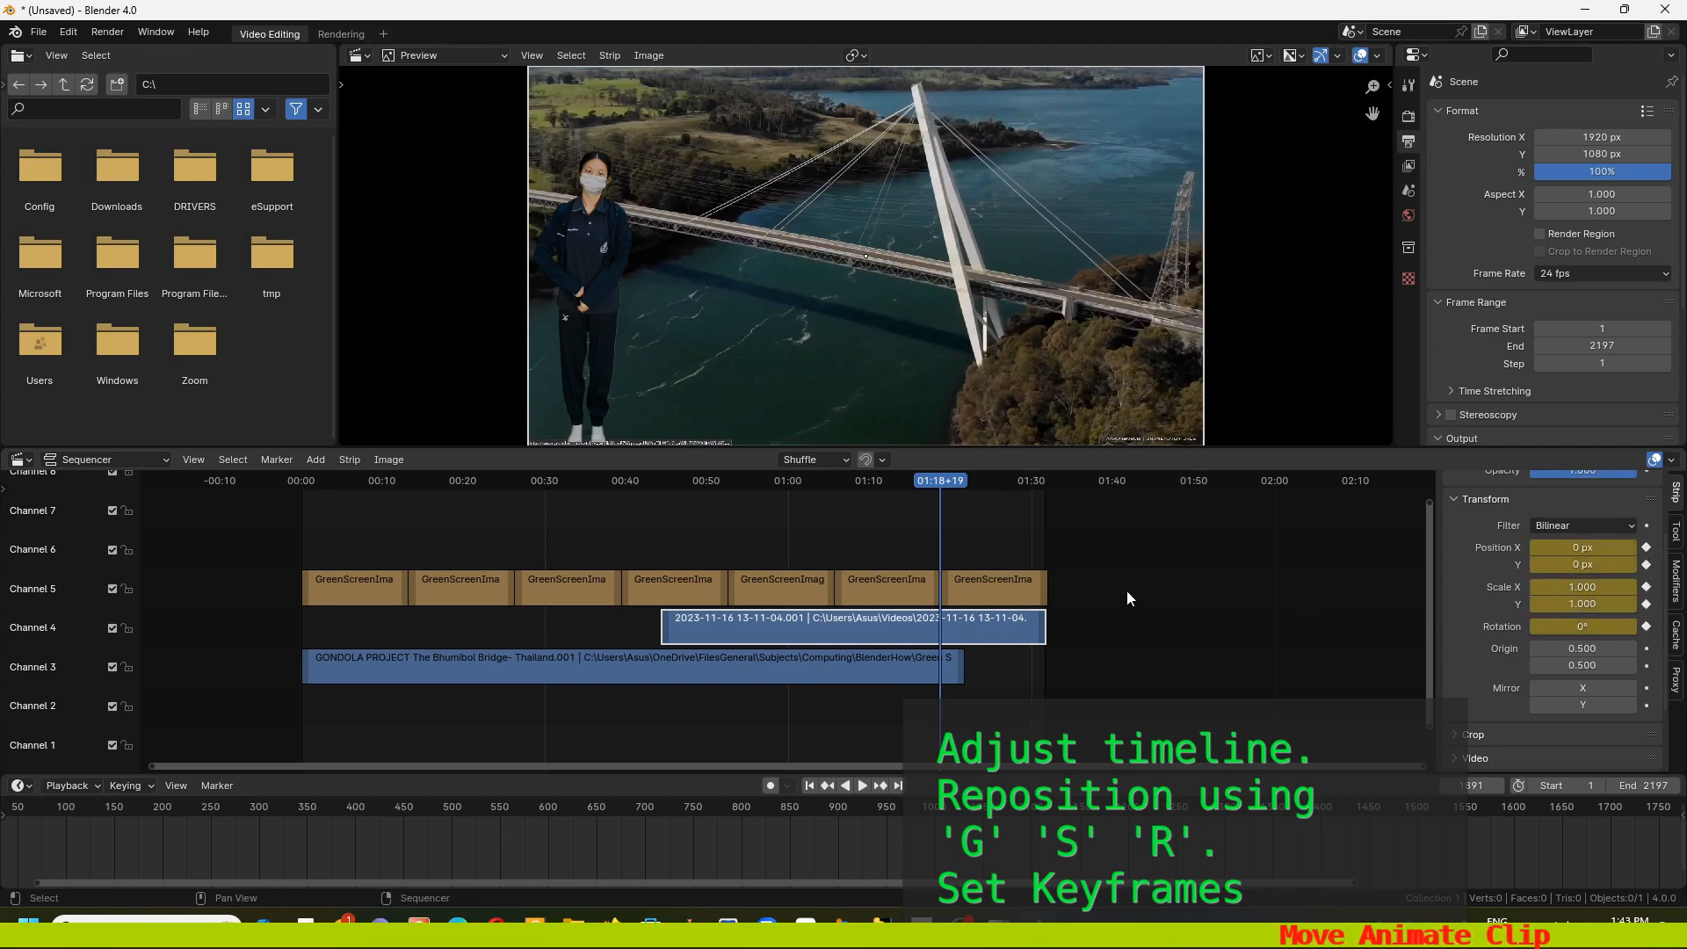
At 01:24+14, shrink the channel 4 bridge video to about half size in the centre of the frame
left_click_drag(947, 482, 988, 478)
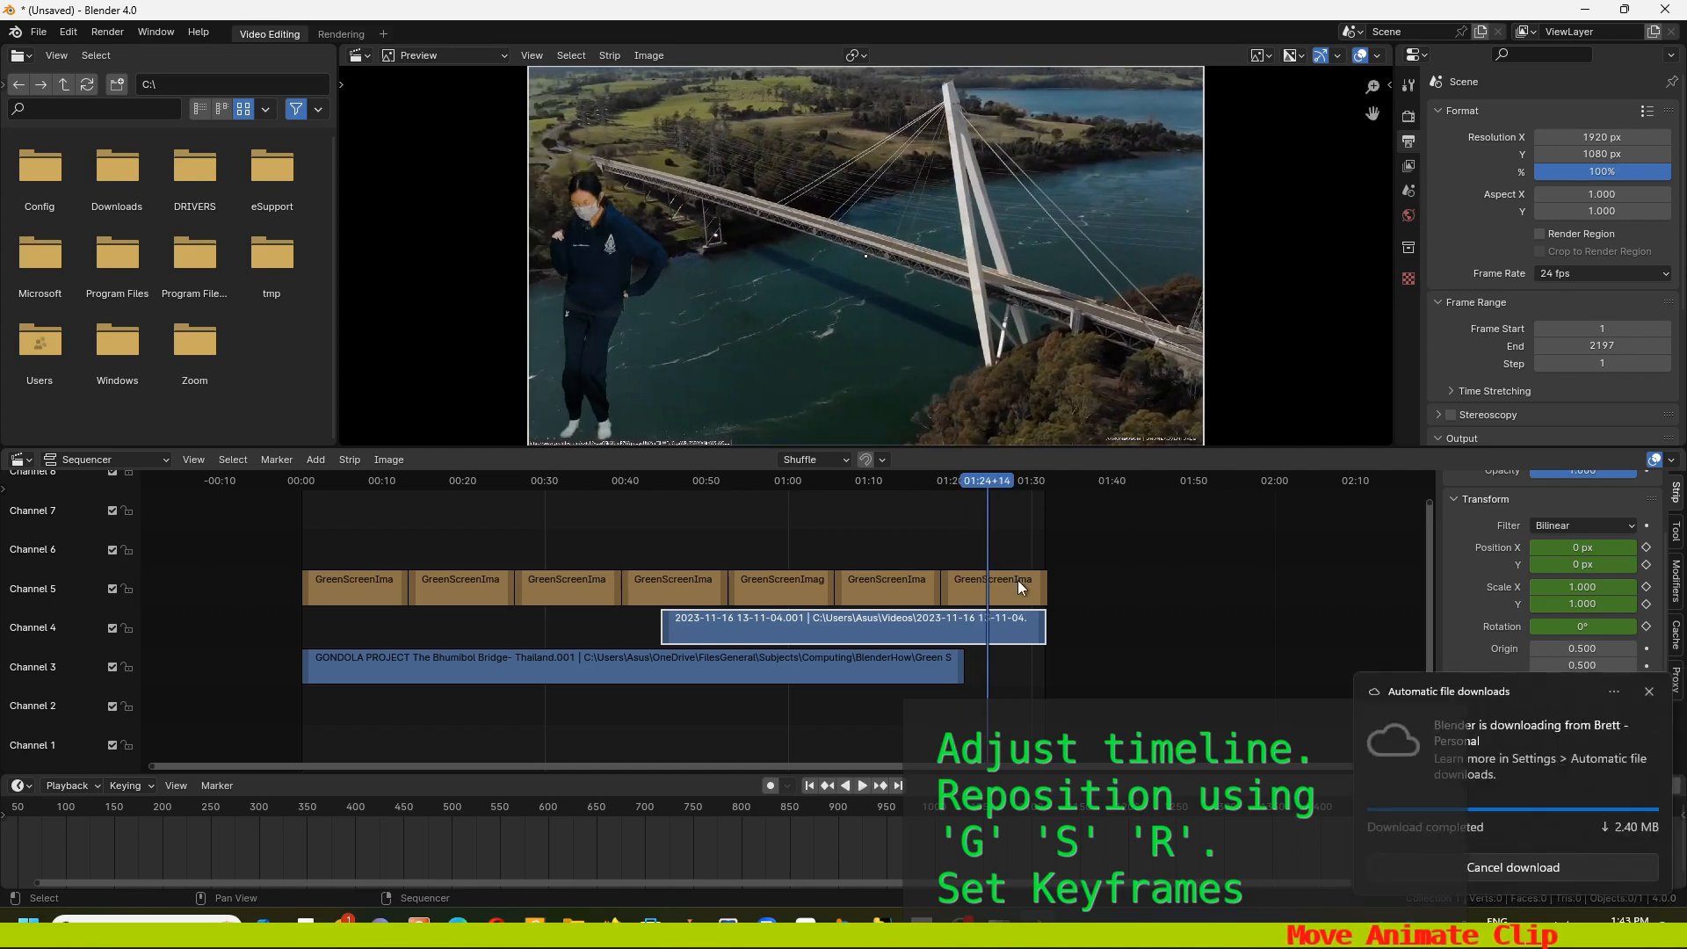
key("s")
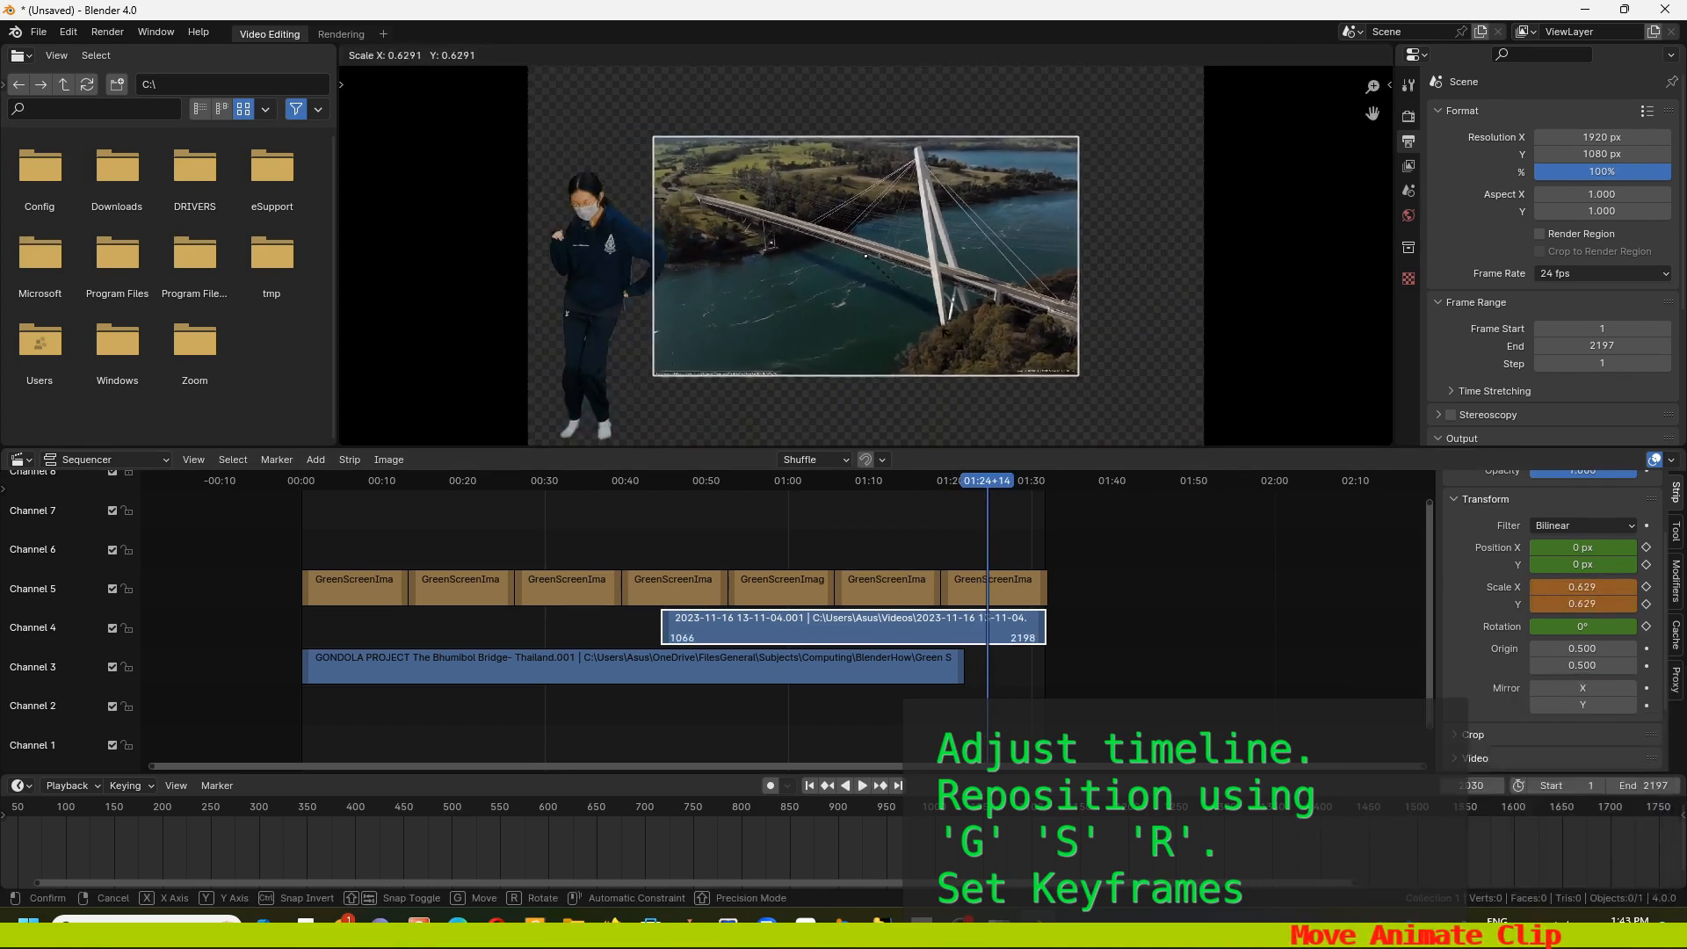
left_click(932, 294)
Extend the channel 3 gondola clip's end to frame 2198 and trim it back to frame 1923
left_click_drag(965, 674, 1047, 667)
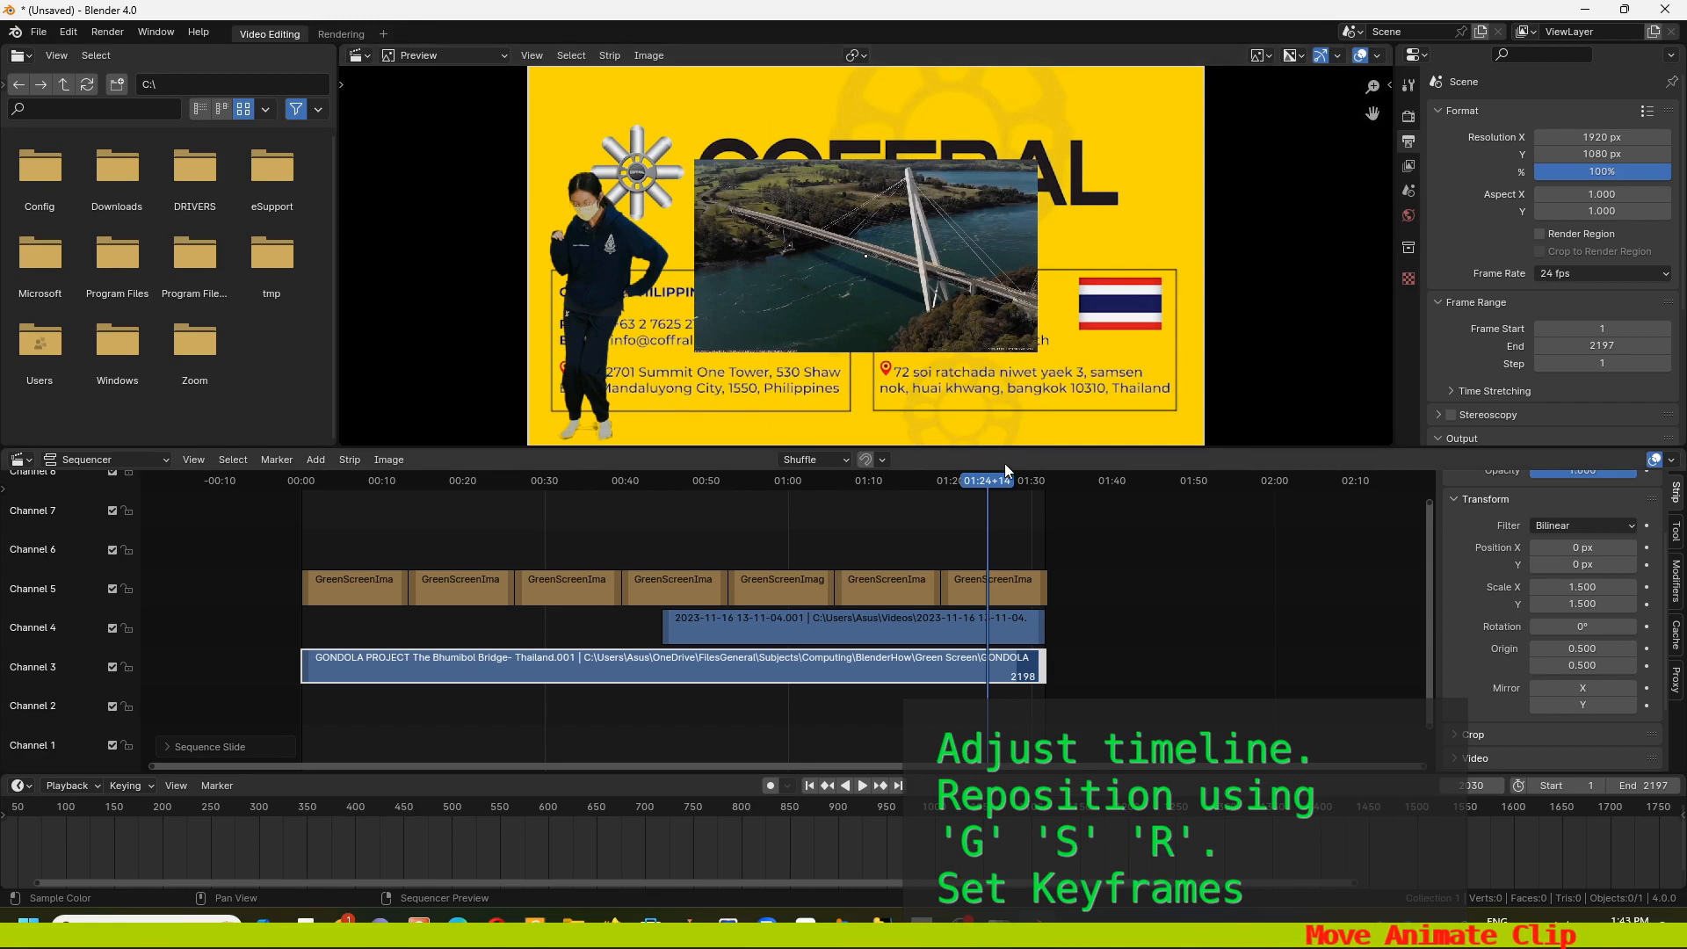
left_click_drag(1002, 481, 917, 480)
left_click_drag(1044, 667, 949, 546)
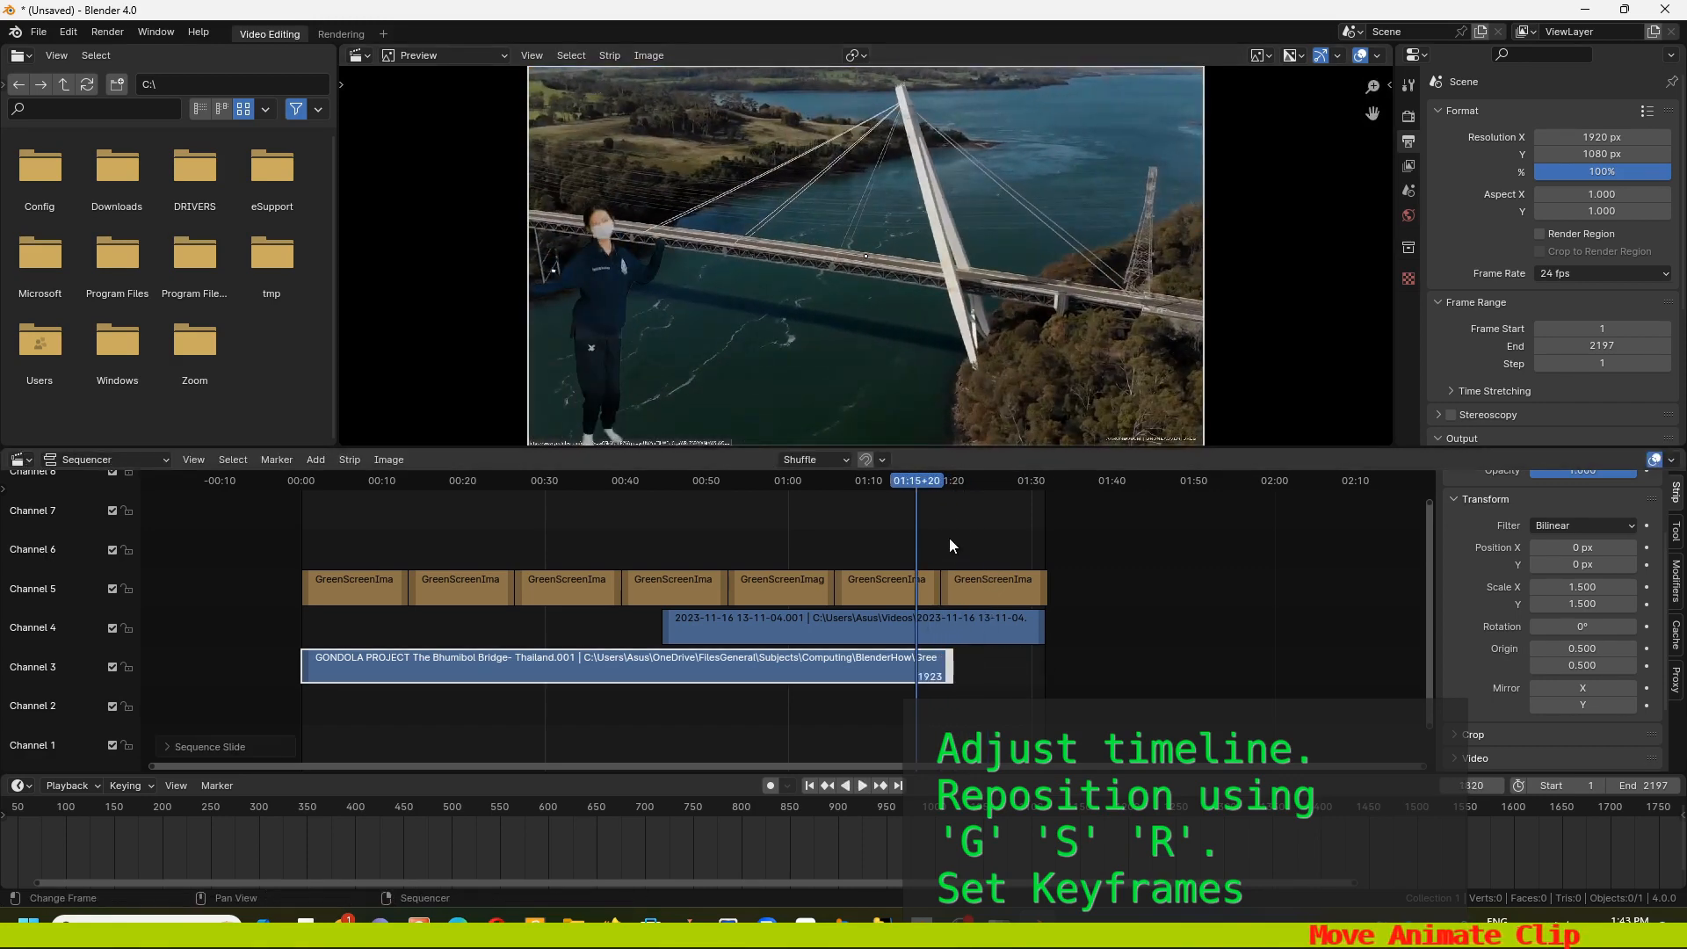
Trim the channel 3 gondola clip and the channel 4 bridge video so both end at about frame 1959
left_click_drag(1042, 627, 1019, 666)
left_click(934, 481)
key("space")
left_click(963, 480)
mouse_move(954, 483)
left_mouse_down()
mouse_move(983, 487)
mouse_move(963, 483)
left_mouse_up()
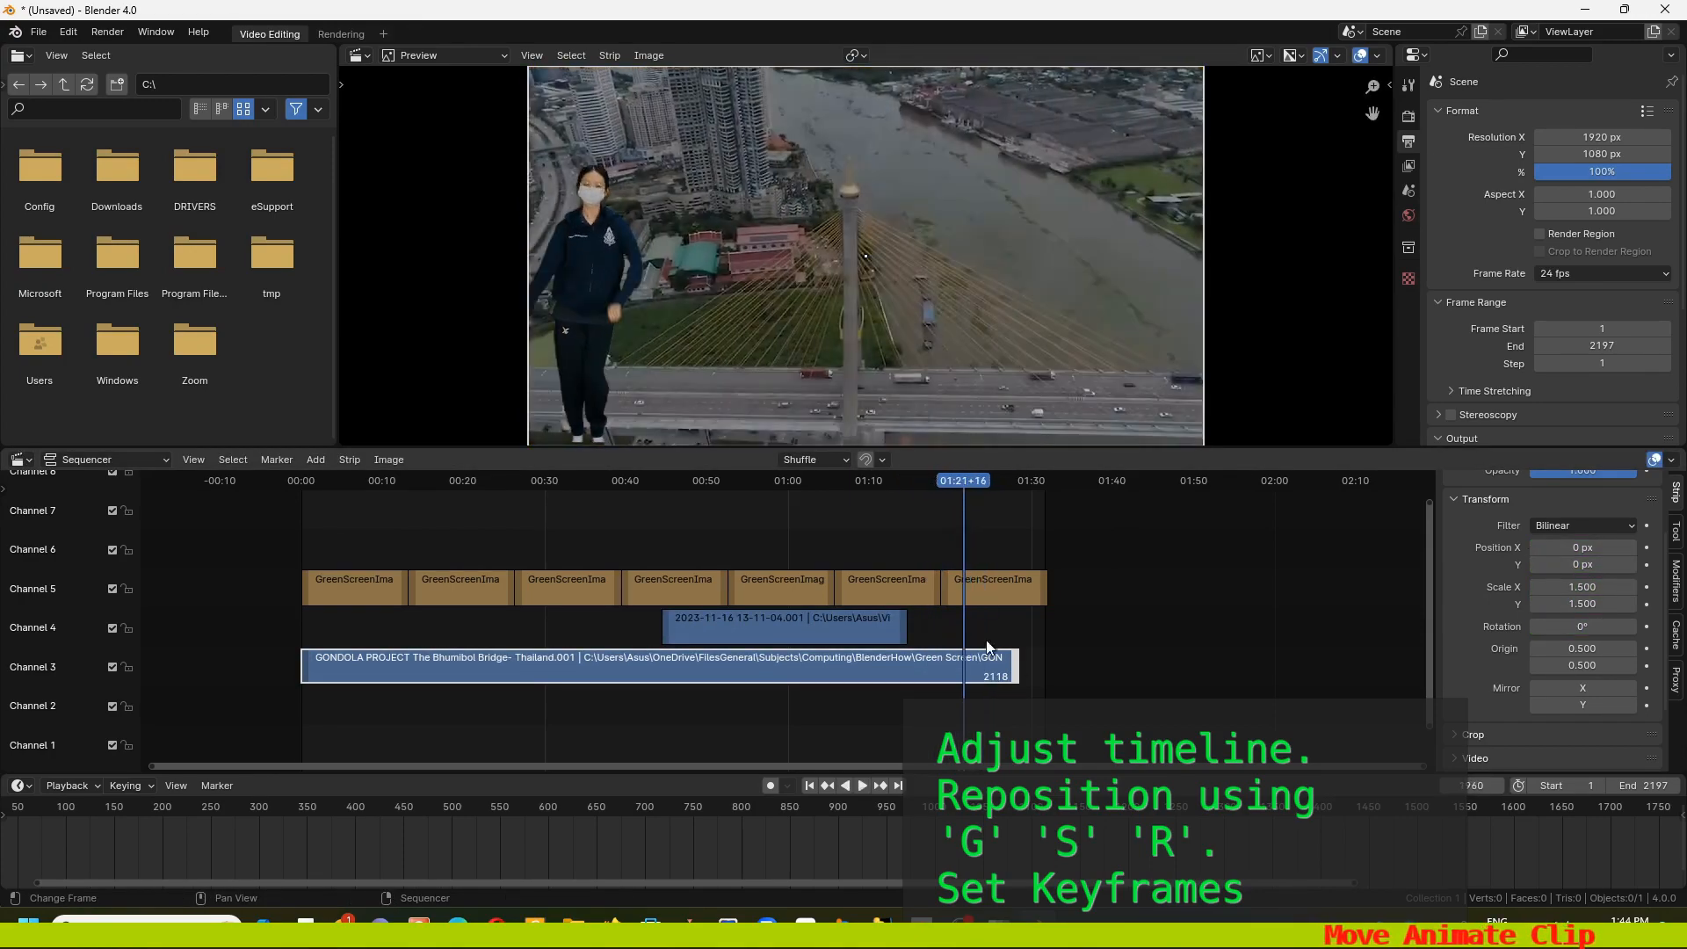
left_click_drag(1017, 665, 962, 633)
left_click(907, 629)
Move the channel 4 bridge video's transform keyframes back to frame 1773
left_click_drag(969, 482, 899, 474)
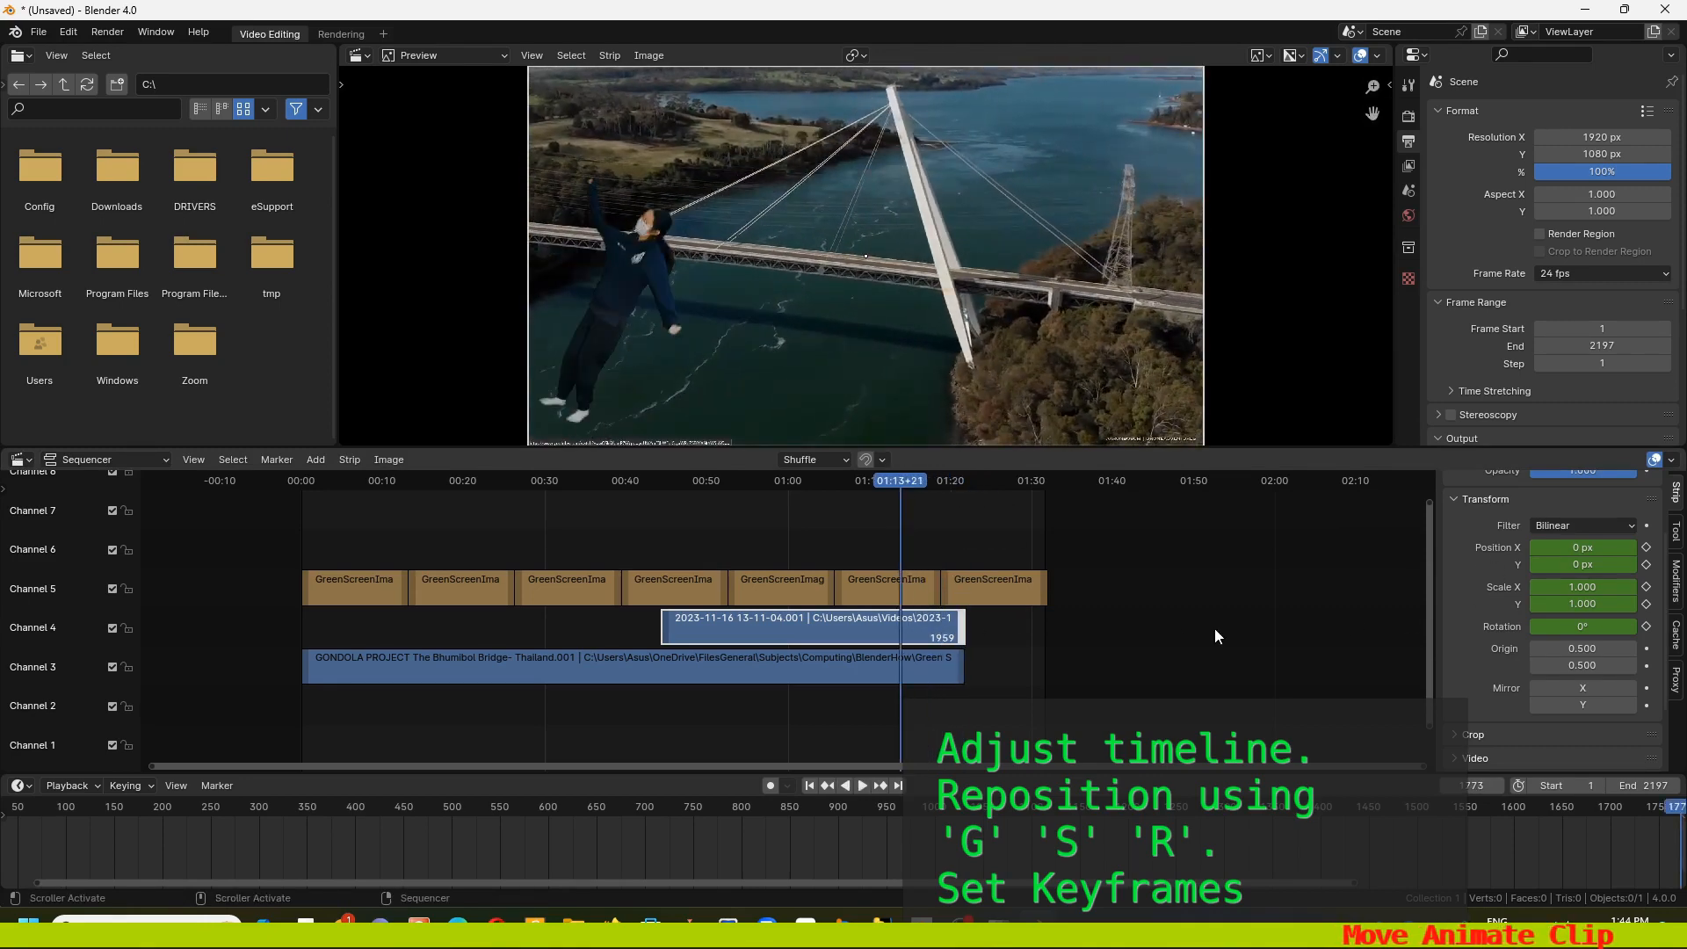
scroll(999, 834, "right", 10, "ctrl")
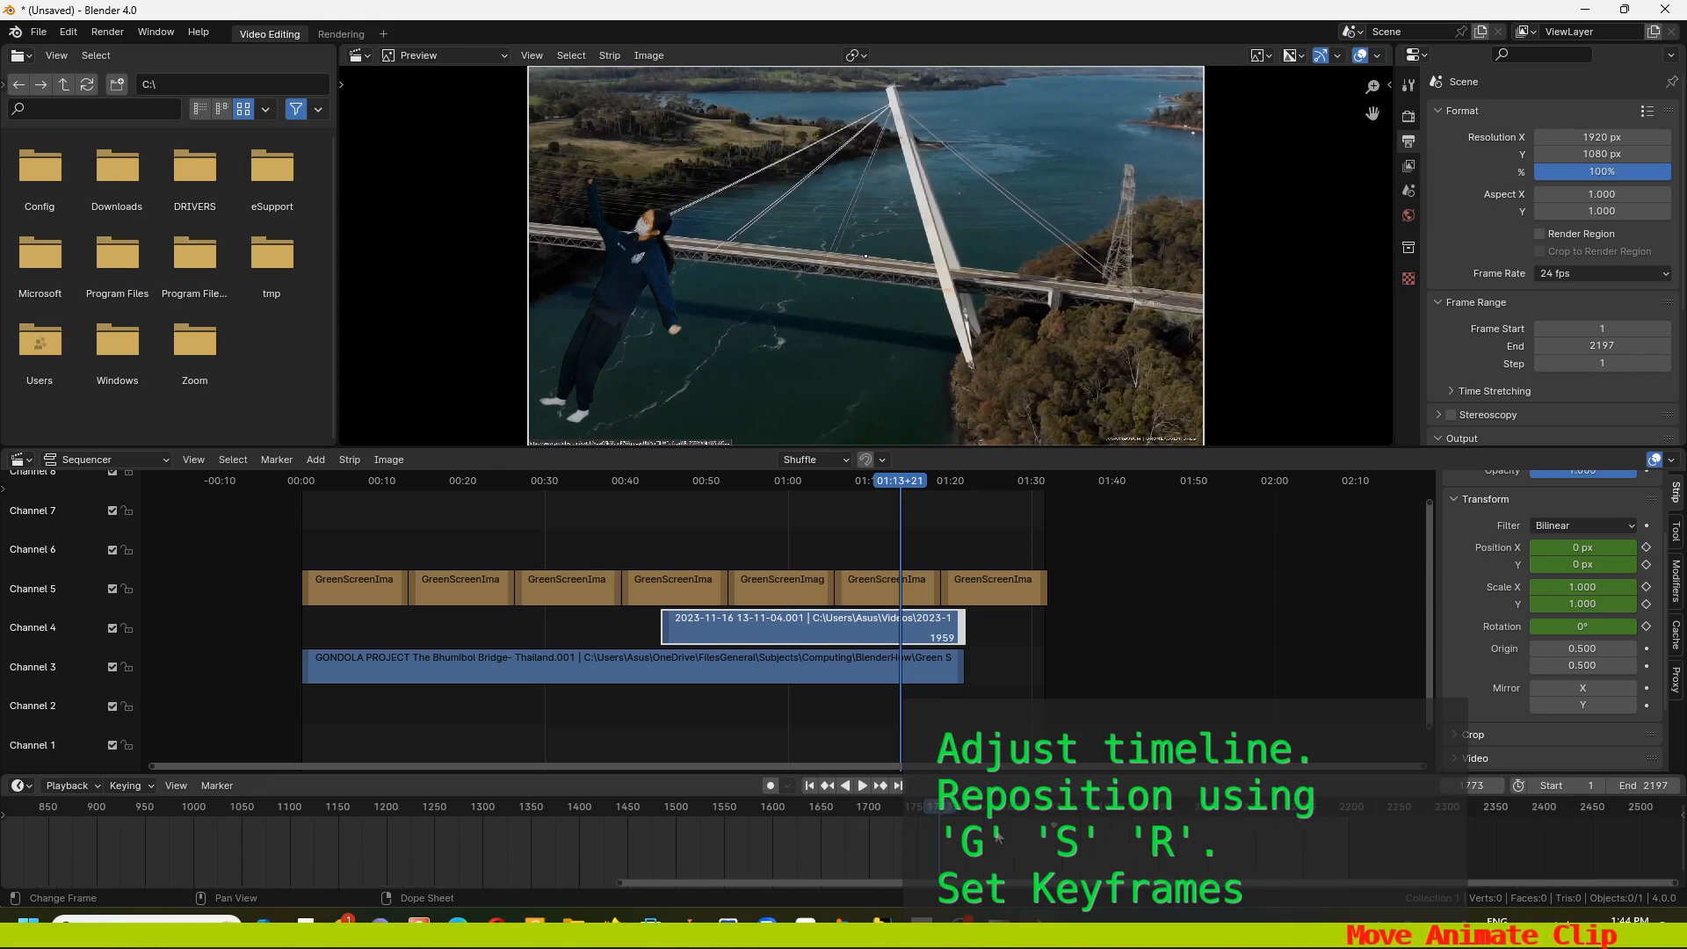
left_click_drag(1053, 826, 937, 832)
At frame 1930, shrink the channel 4 bridge video to about 0.444 scale and place it at about X 532 px, Y 298 px
key("space")
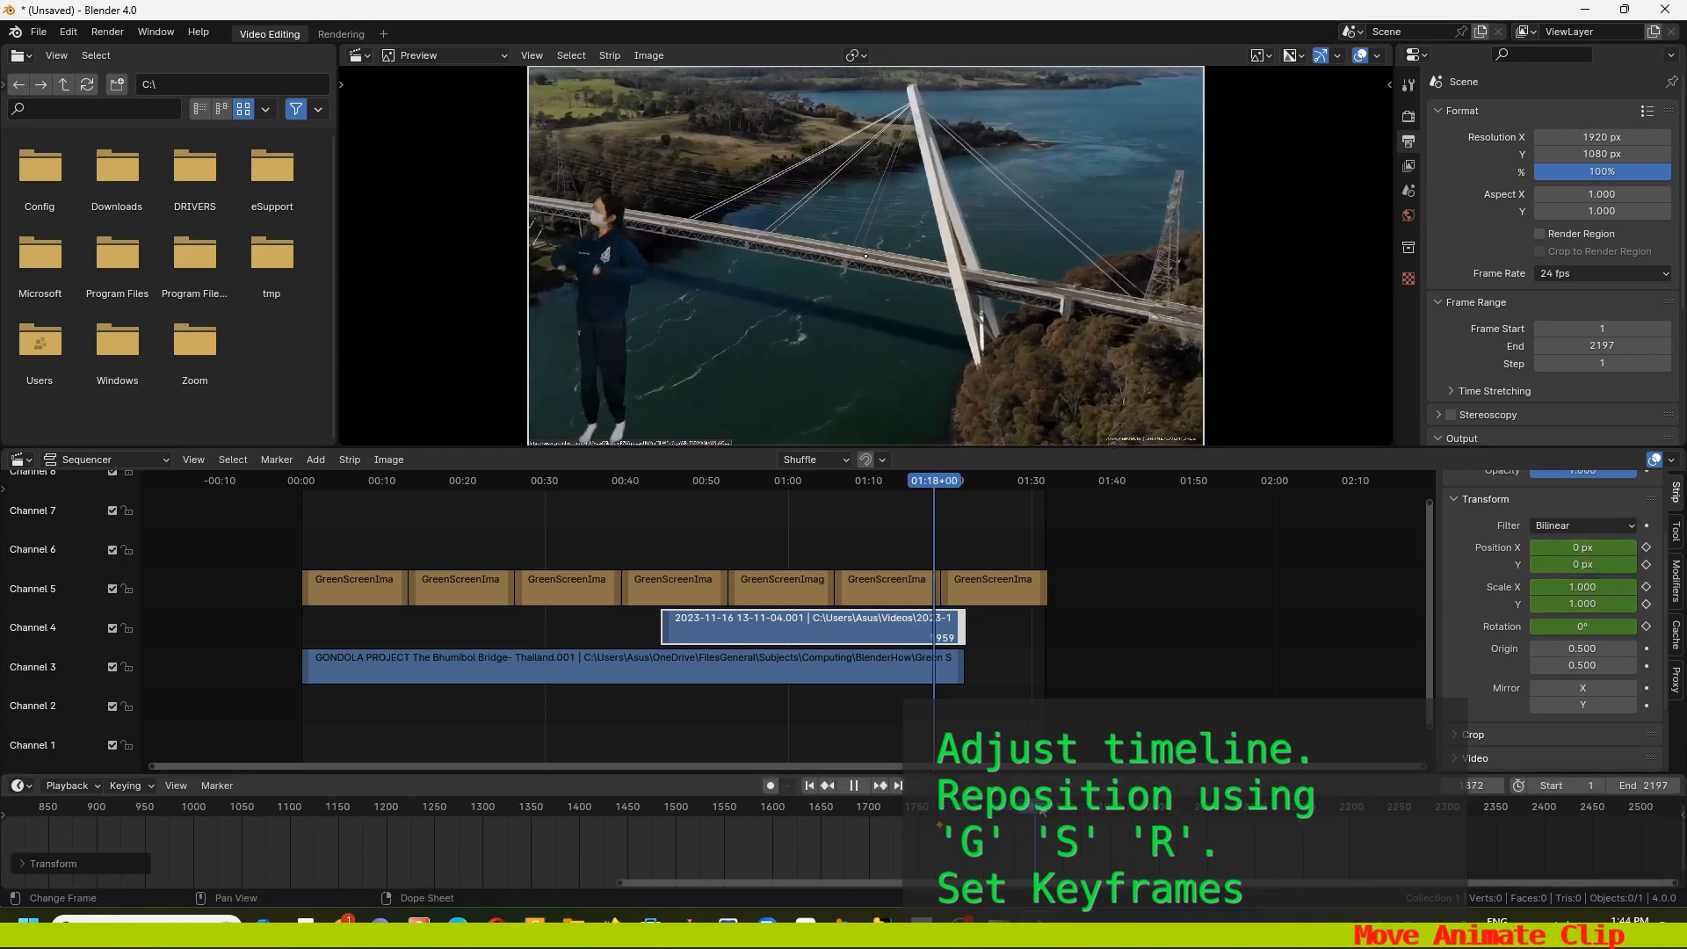
left_click_drag(1039, 807, 1094, 808)
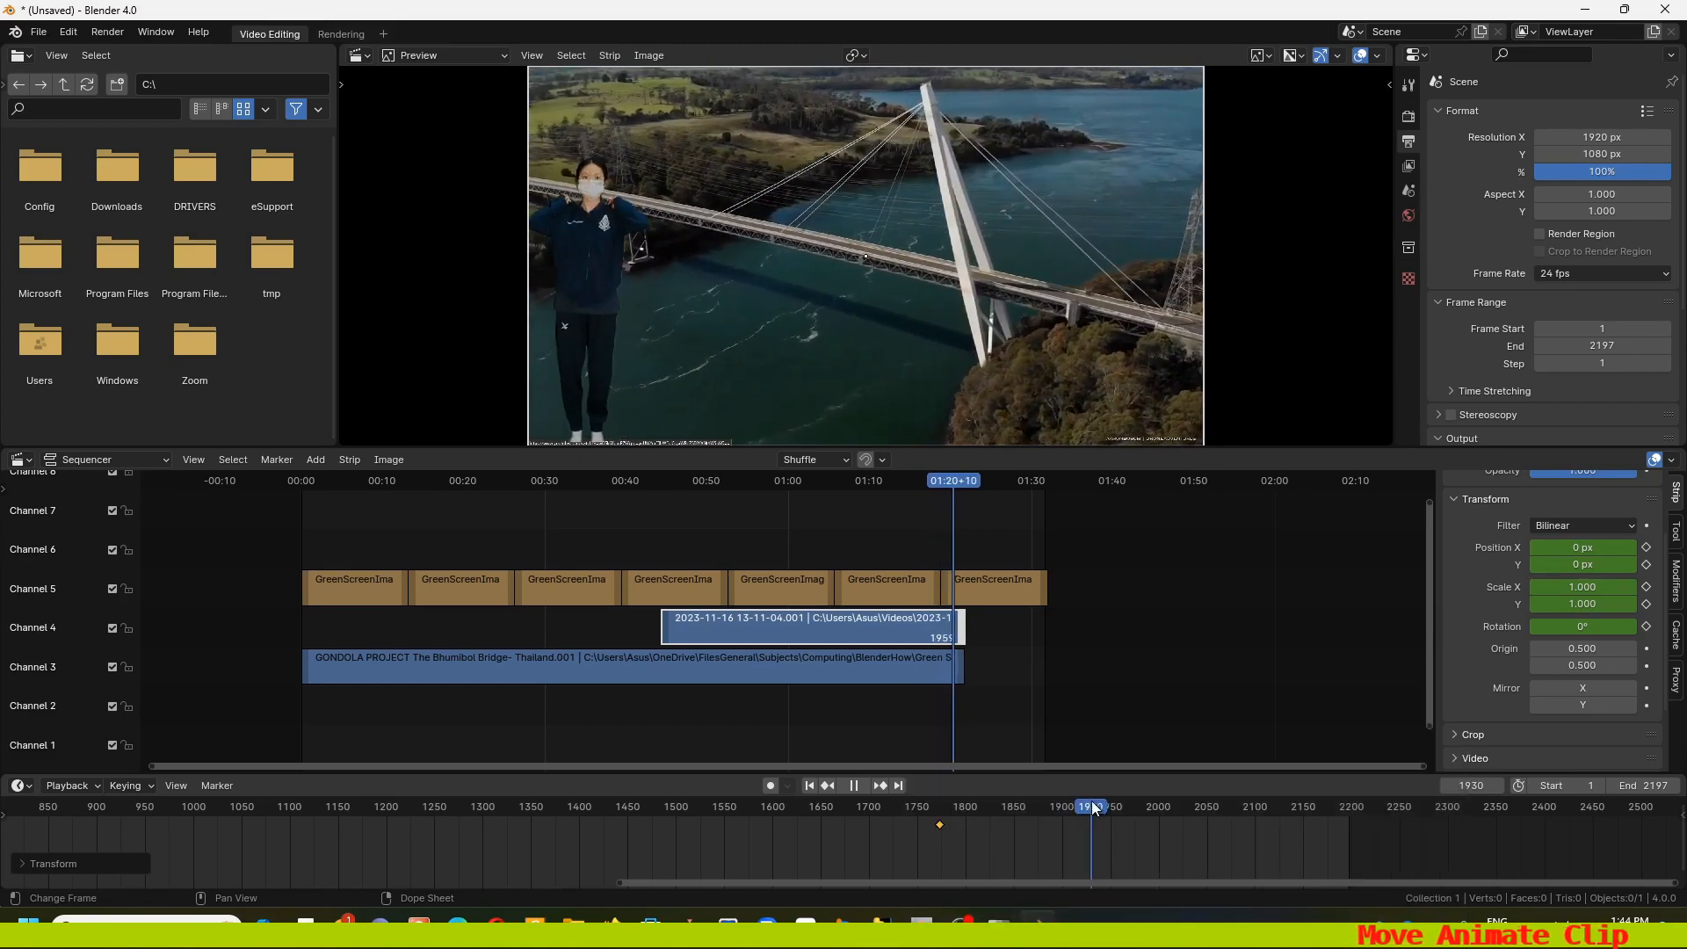
key("s")
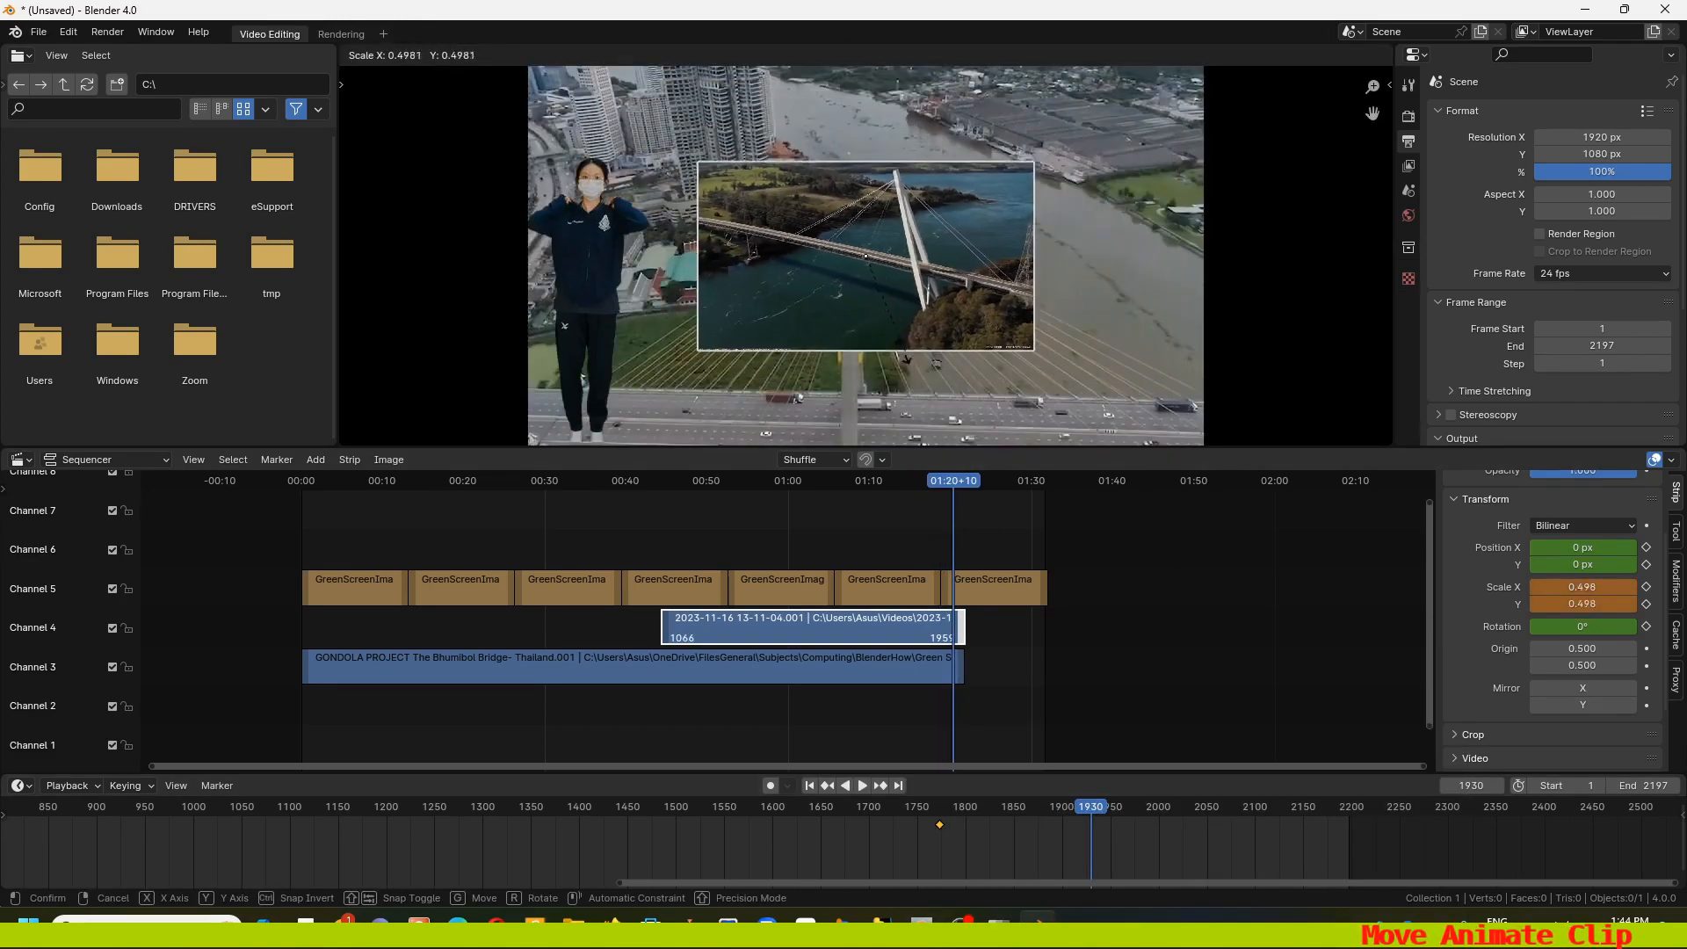
left_click(888, 345)
key("g")
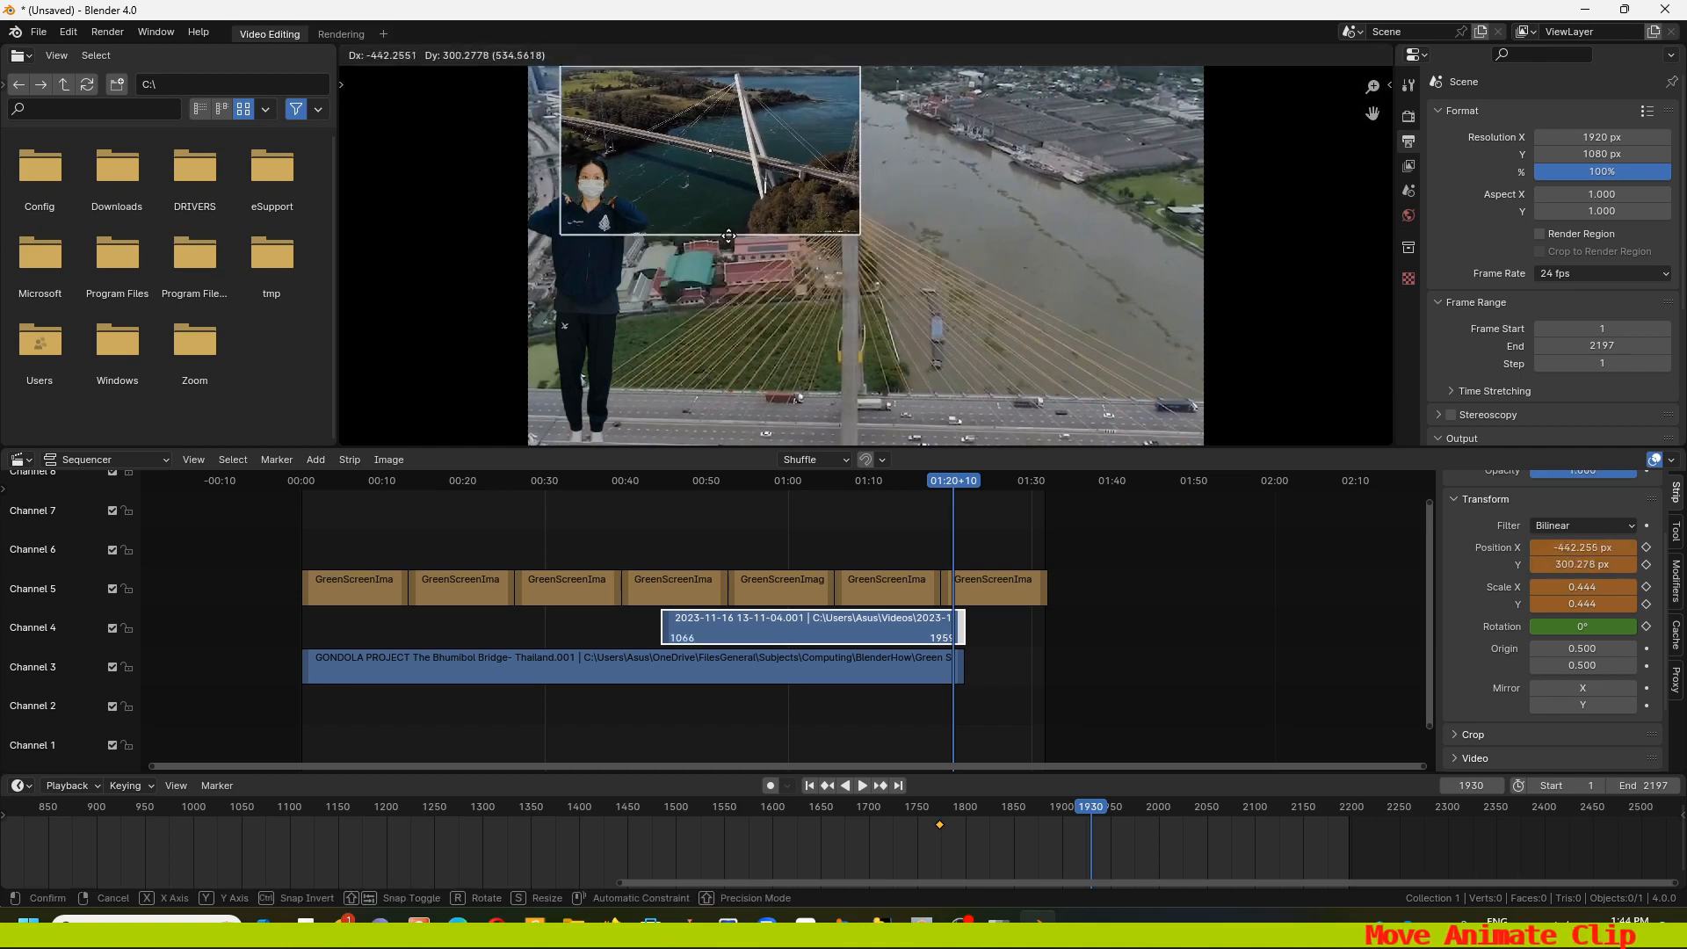
left_click(703, 239)
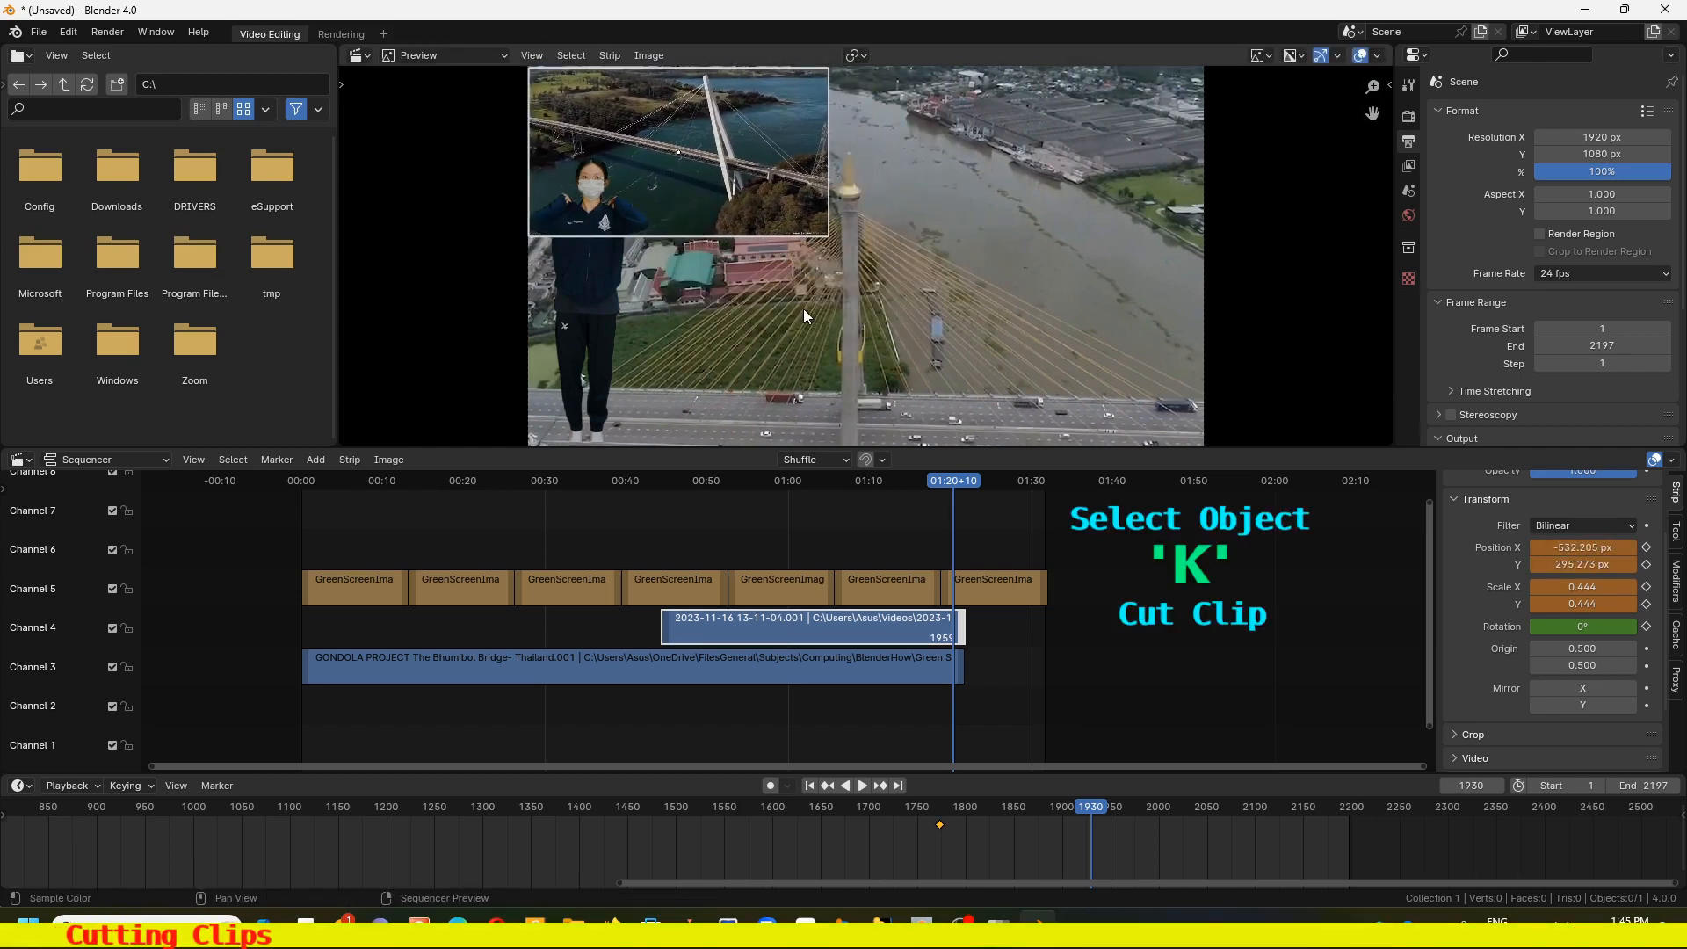
key("g")
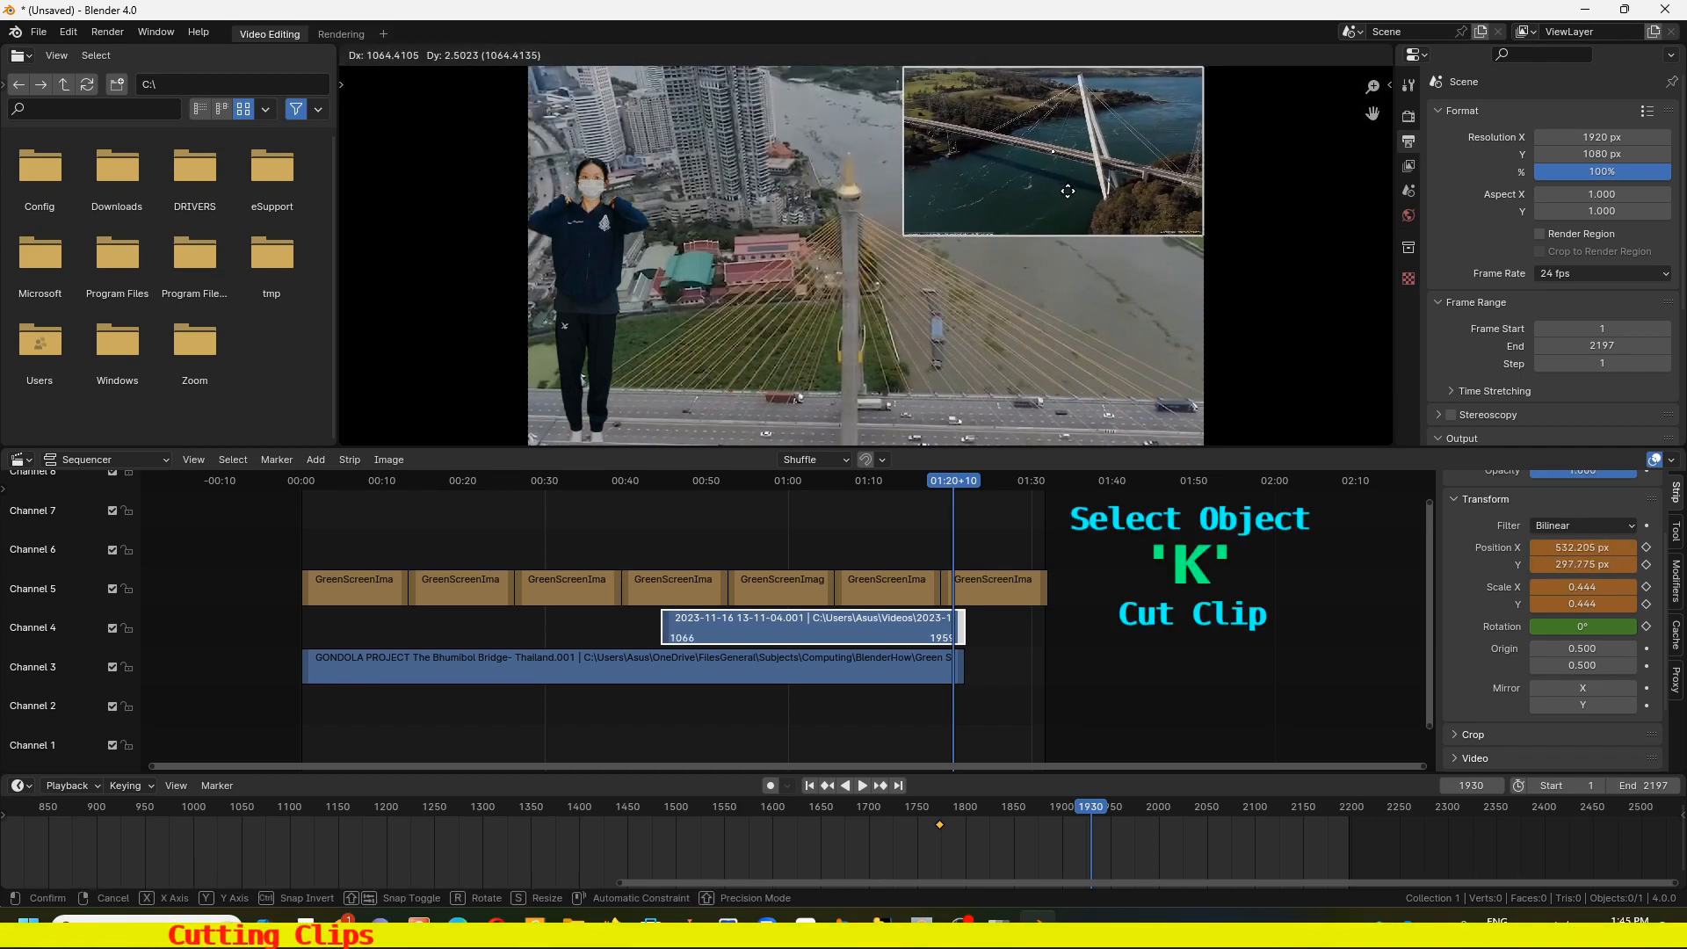
left_click(1068, 191)
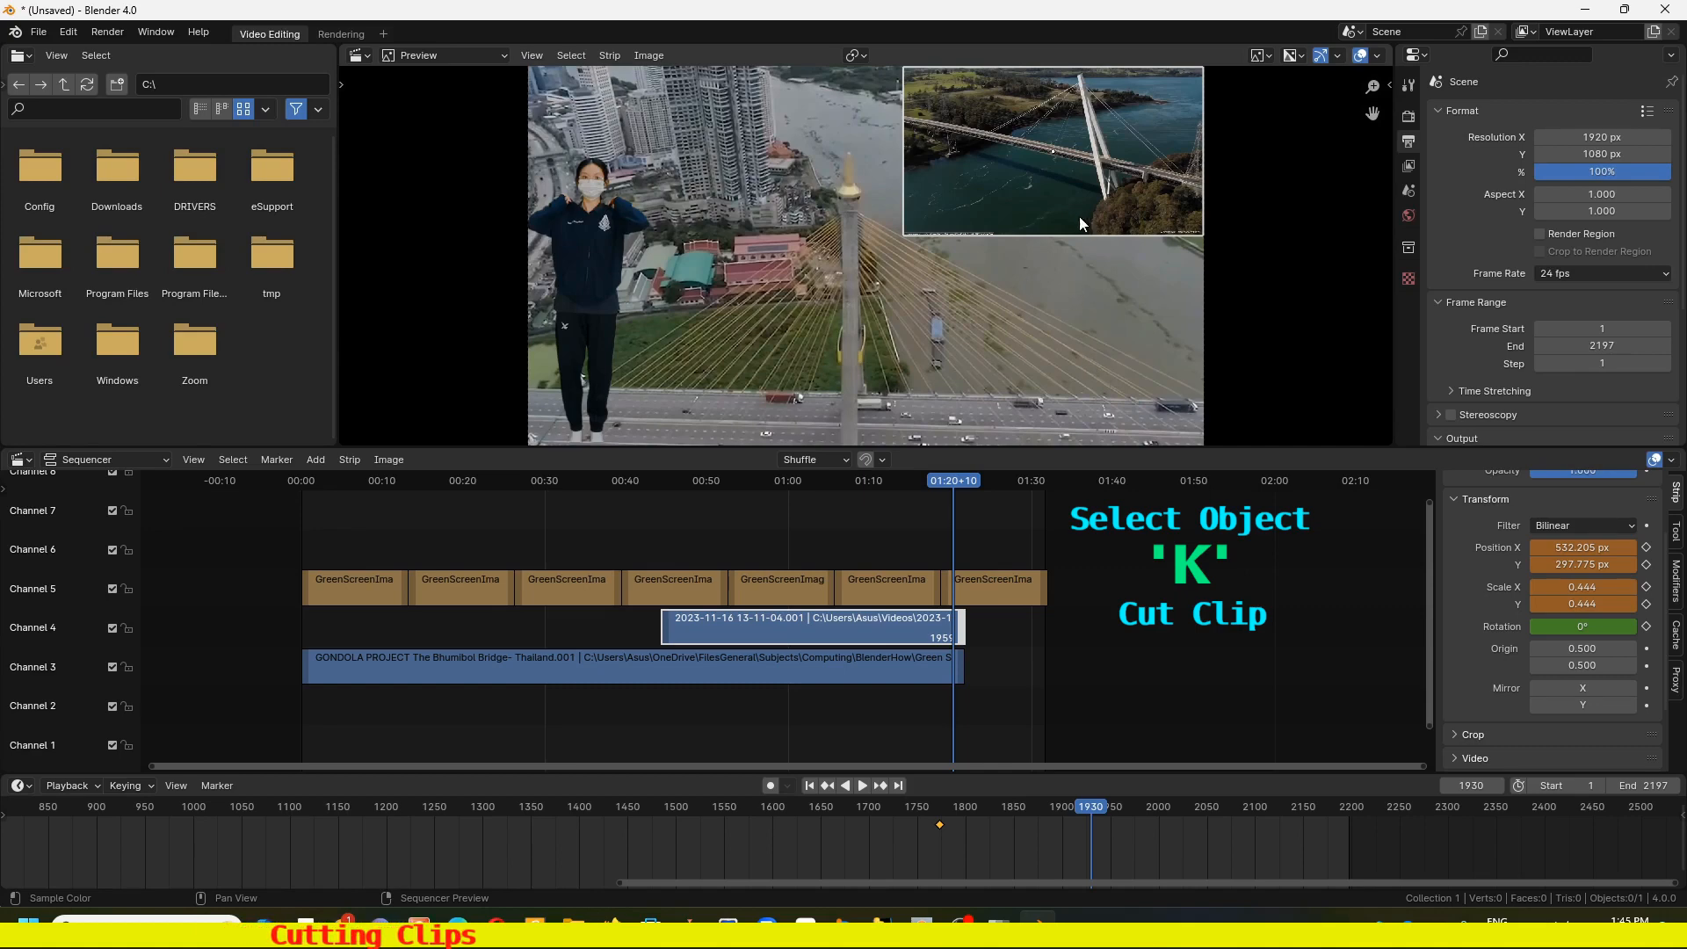
Enlarge the channel 4 video to about 0.588, move it to about X 682 px, Y 128 px, and keyframe its position, scale and rotation
key("s")
key("g")
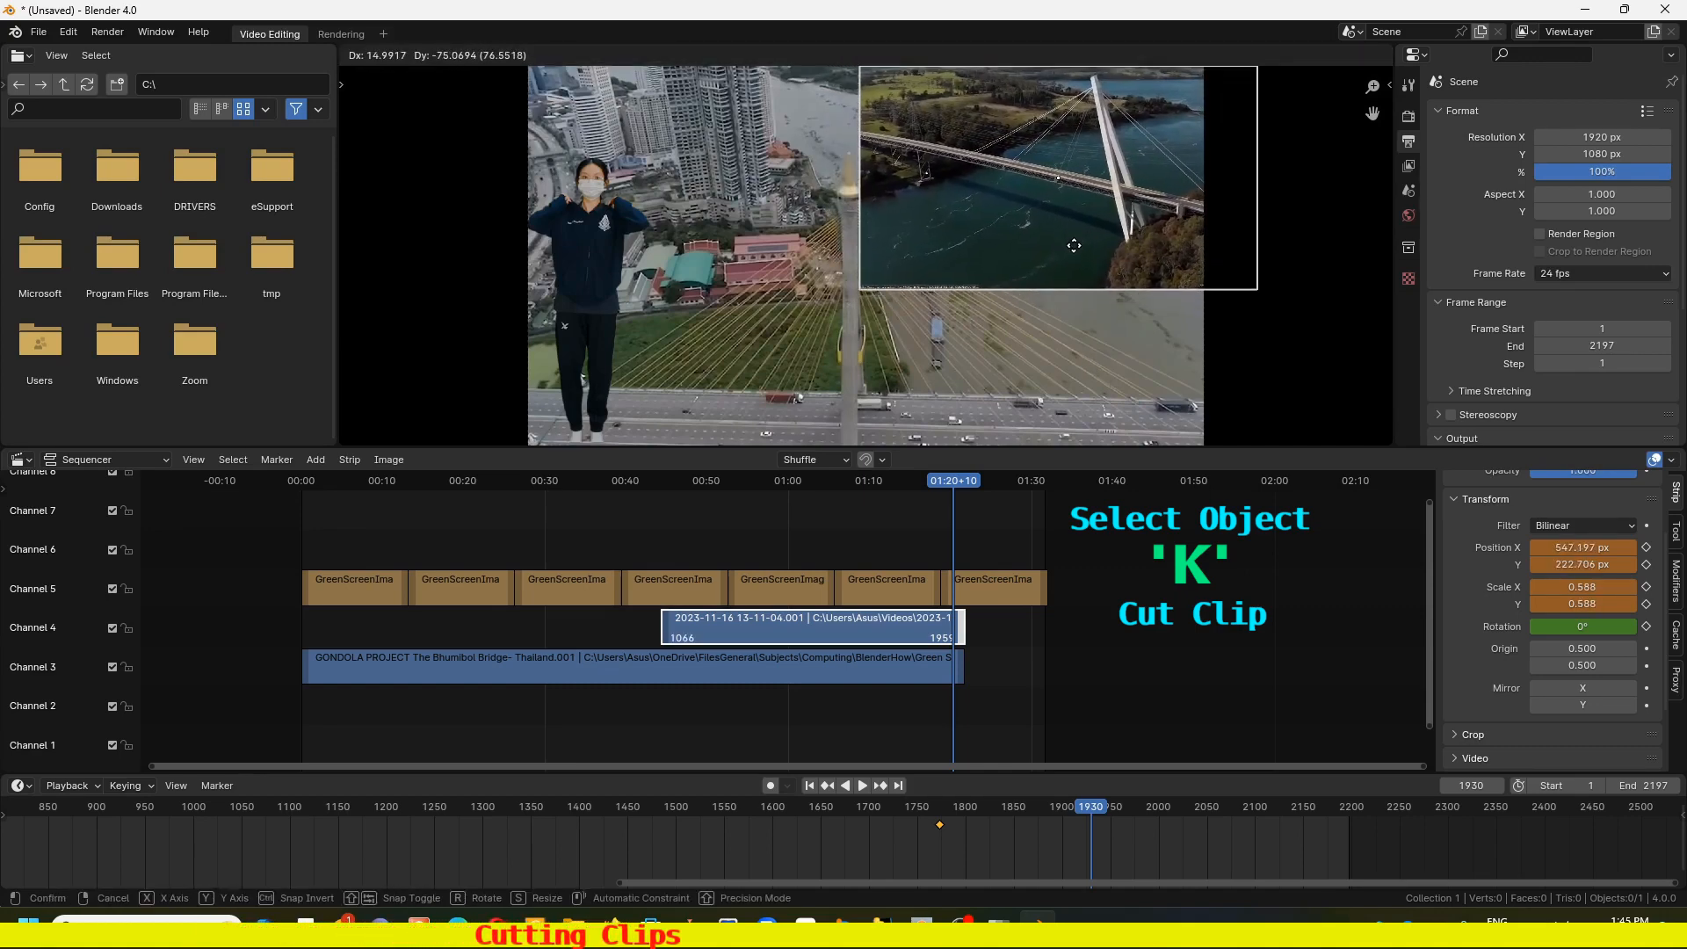
left_click(1074, 247)
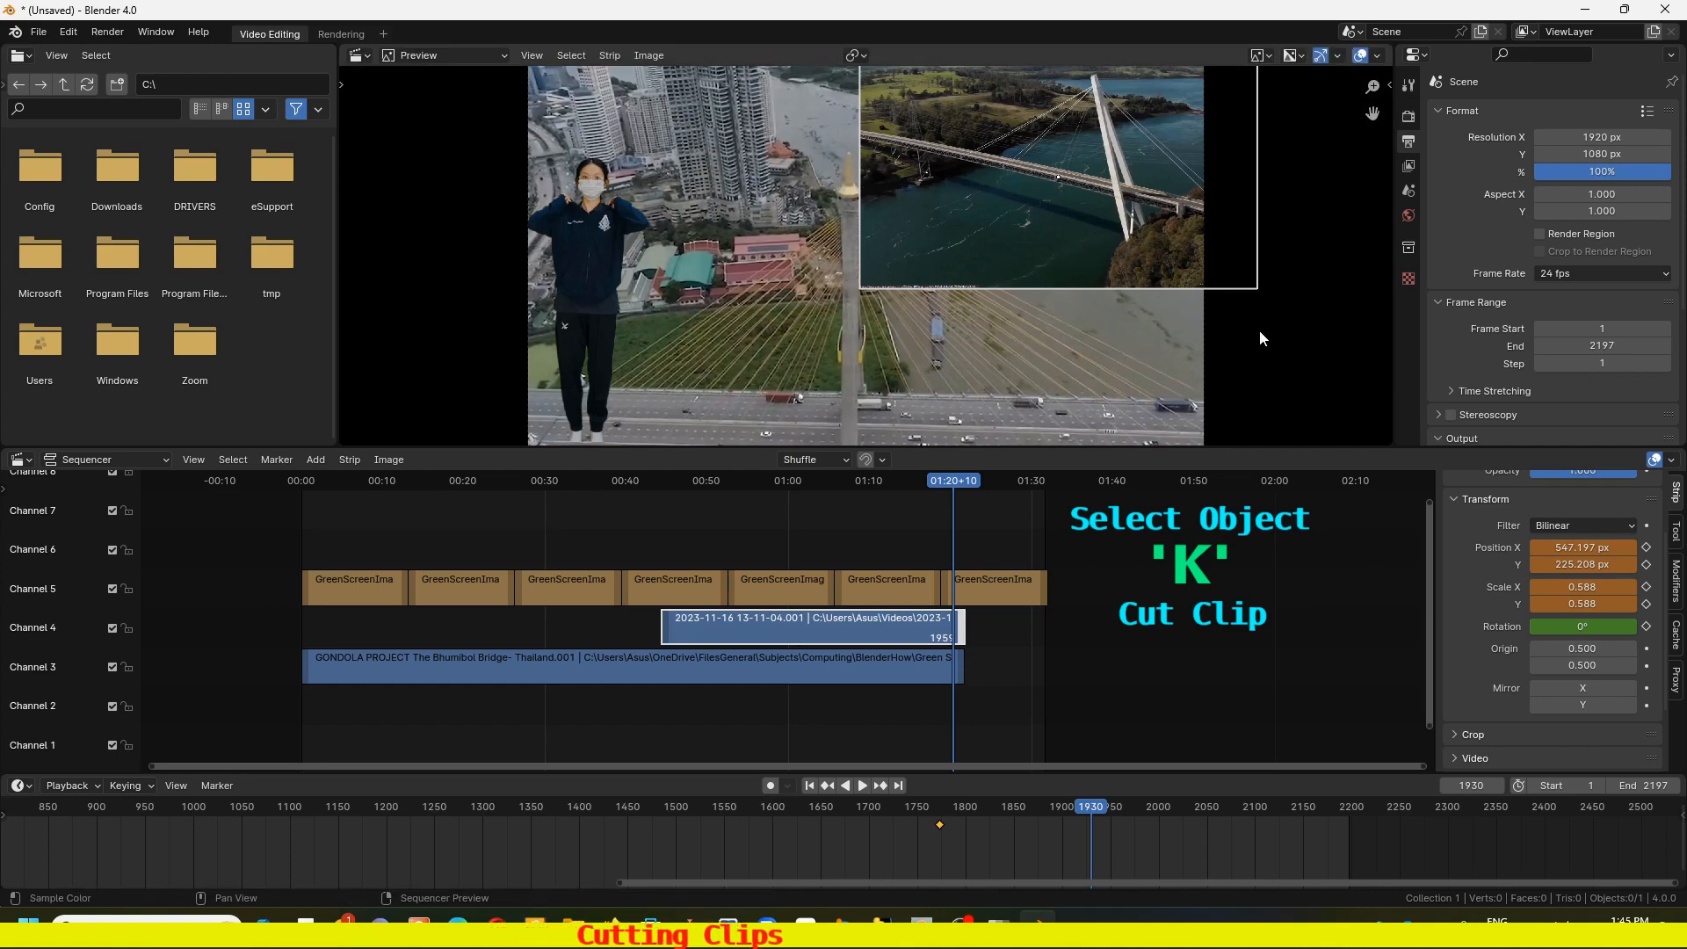
key("g")
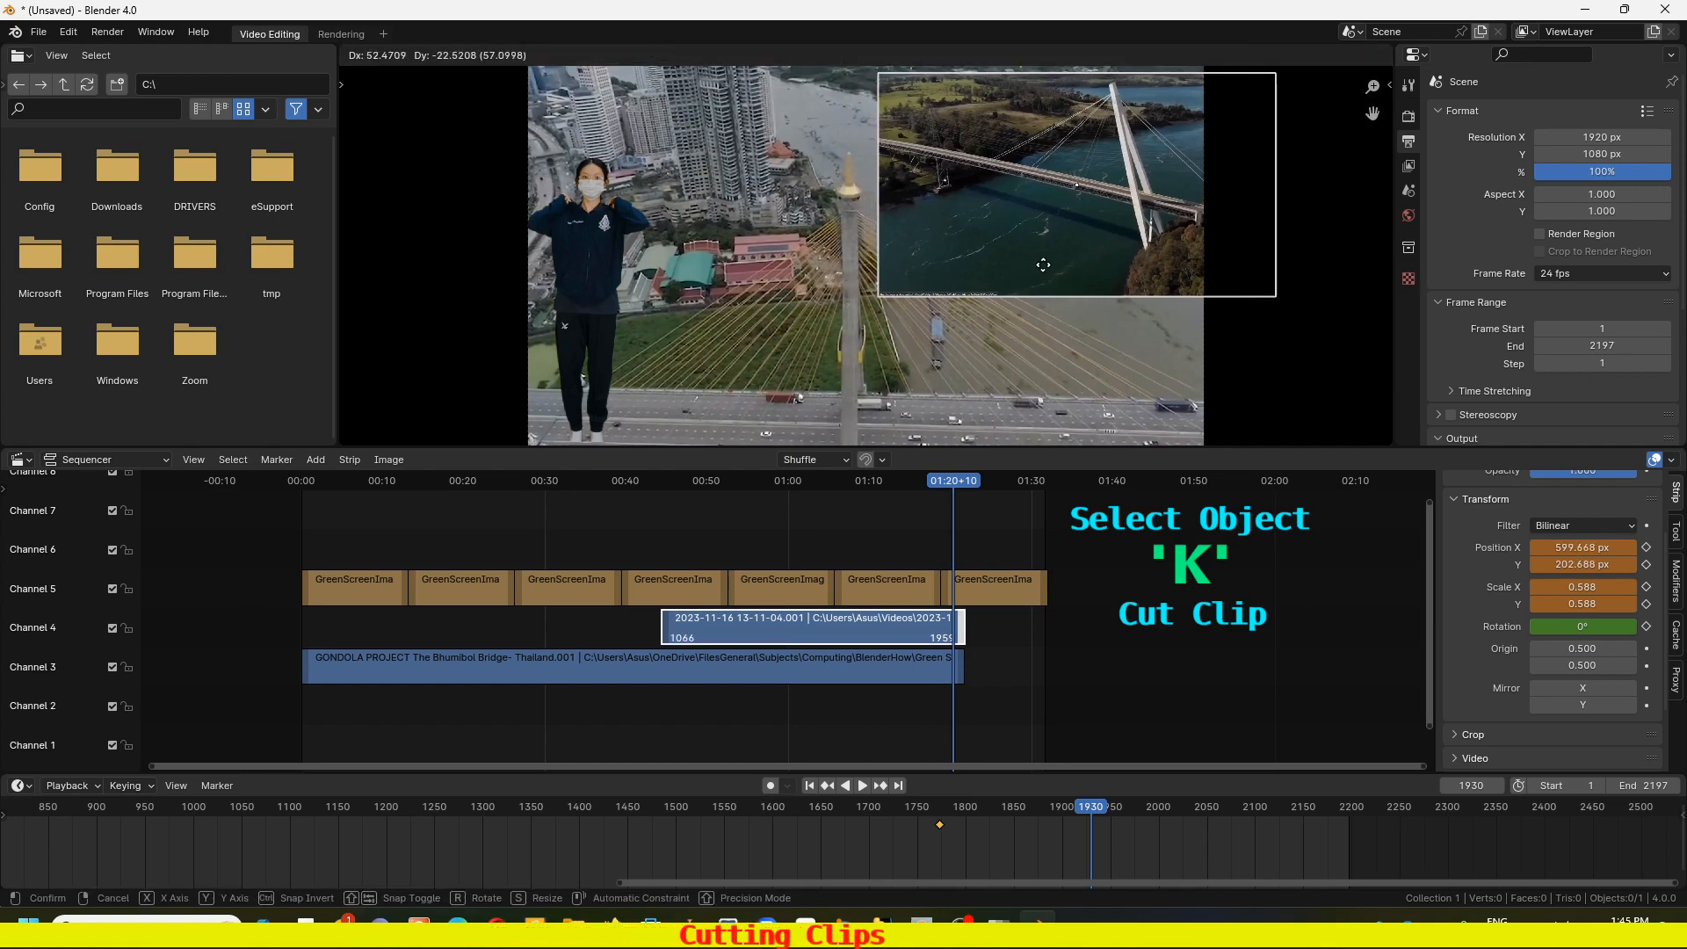
left_click(1073, 288)
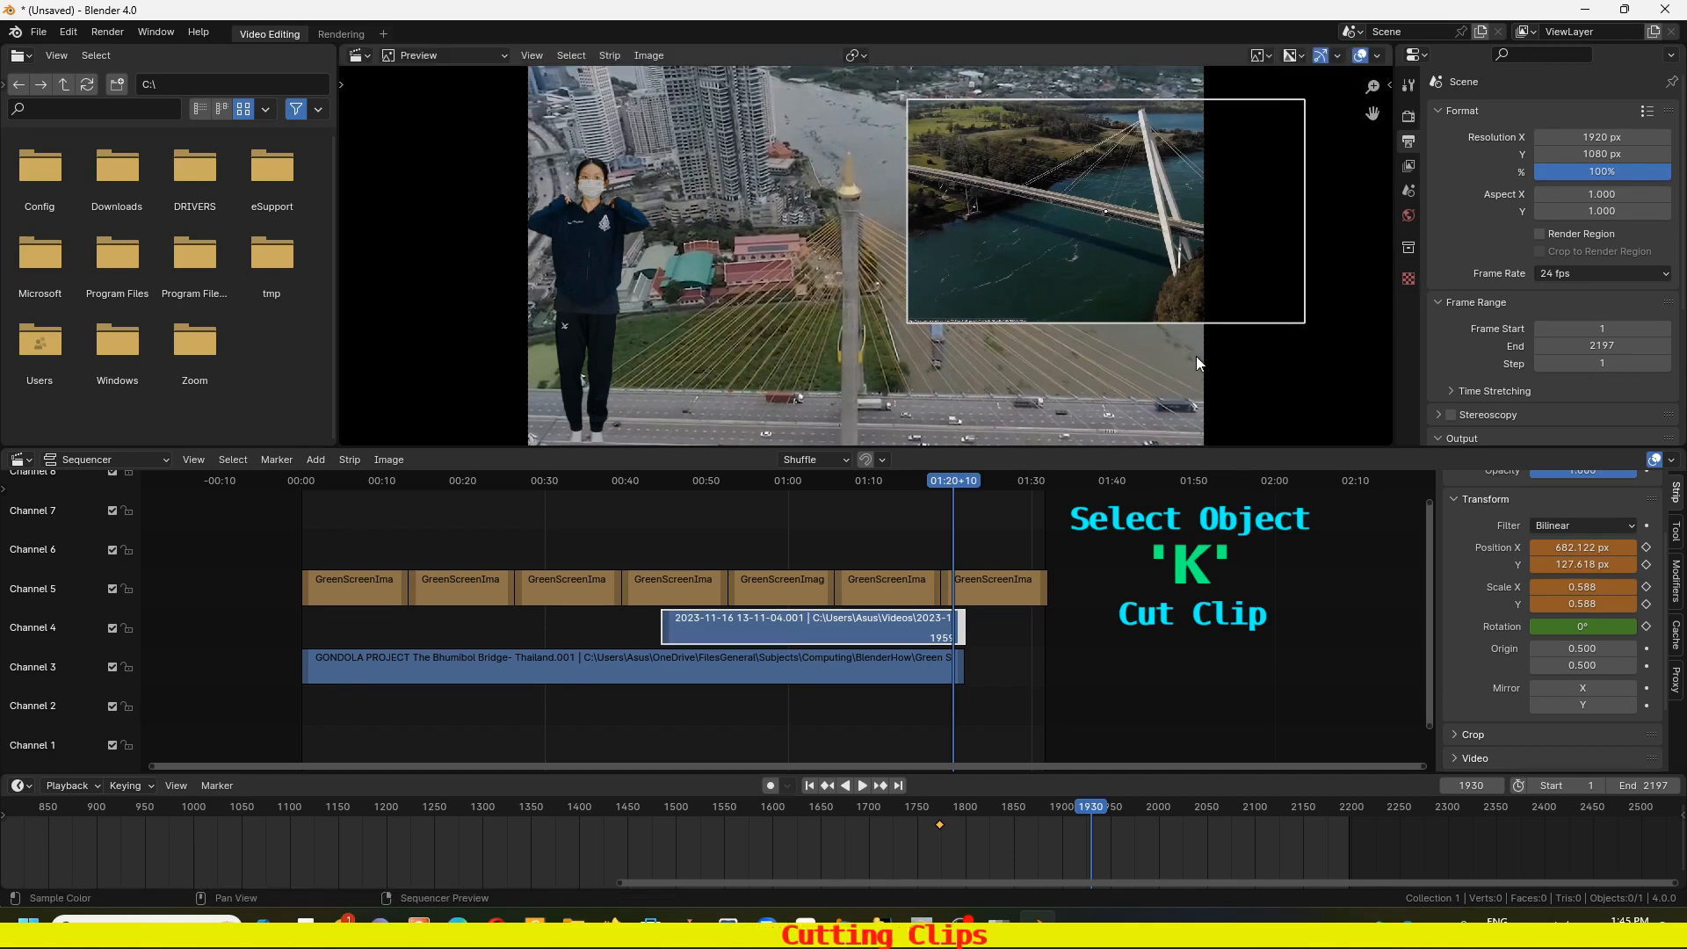
left_click_drag(1646, 548, 1652, 625)
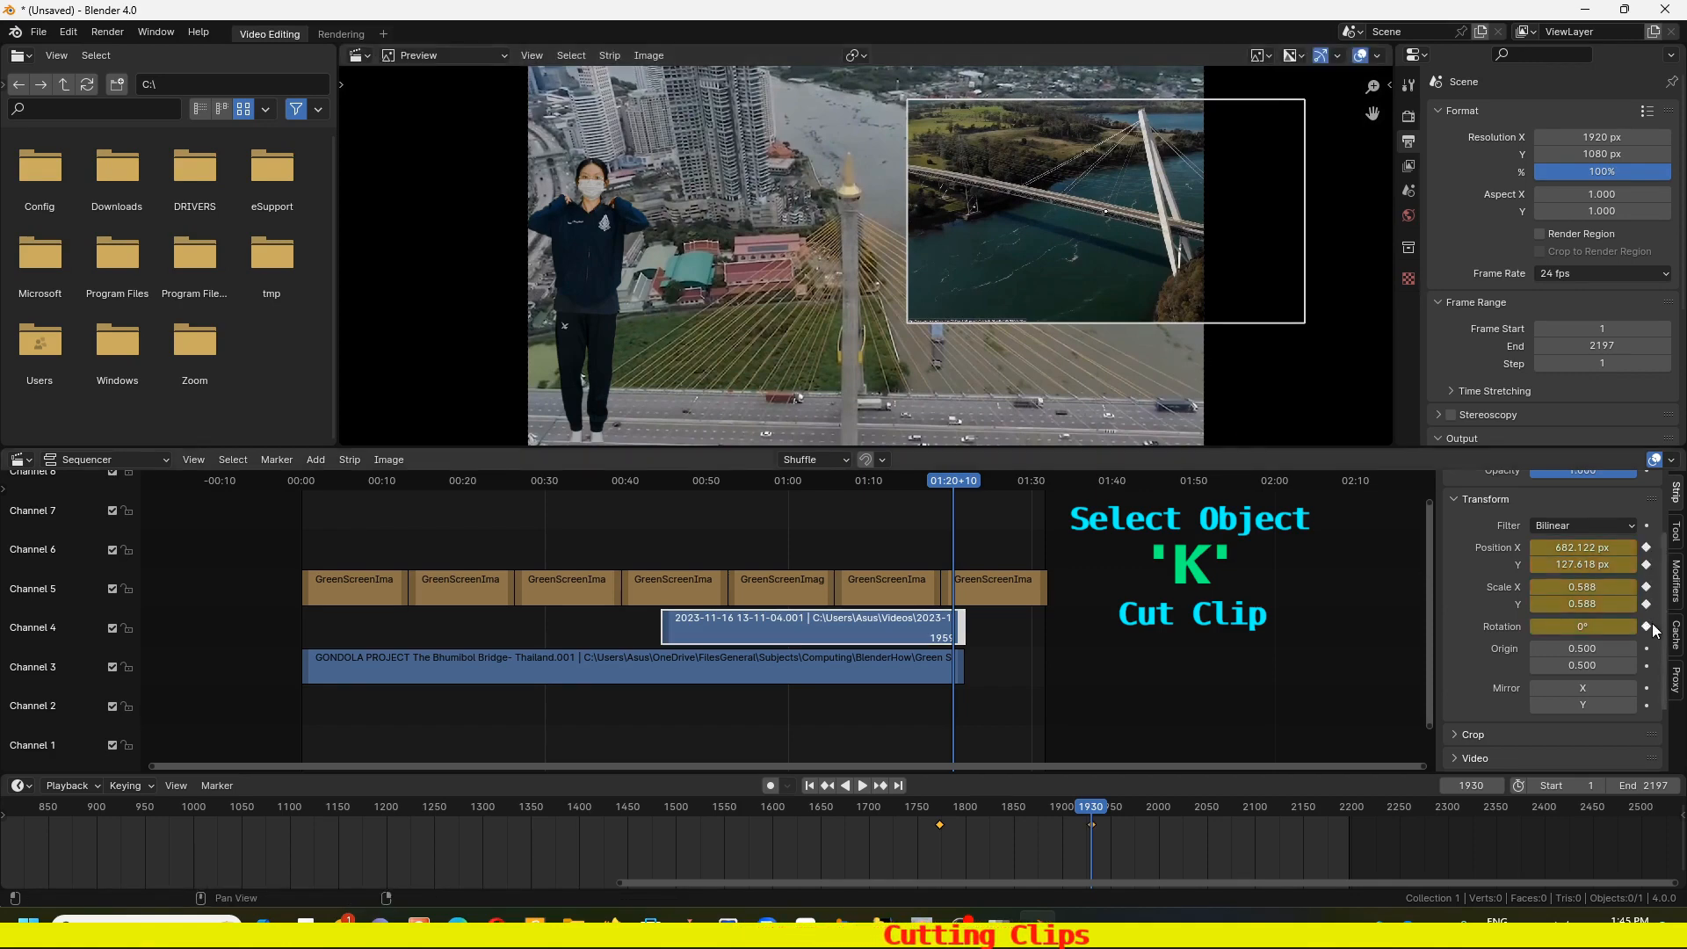
Split the channel 4 bridge video, the seventh dancer strip and the channel 3 gondola clip at 01:20+10
left_click(853, 622)
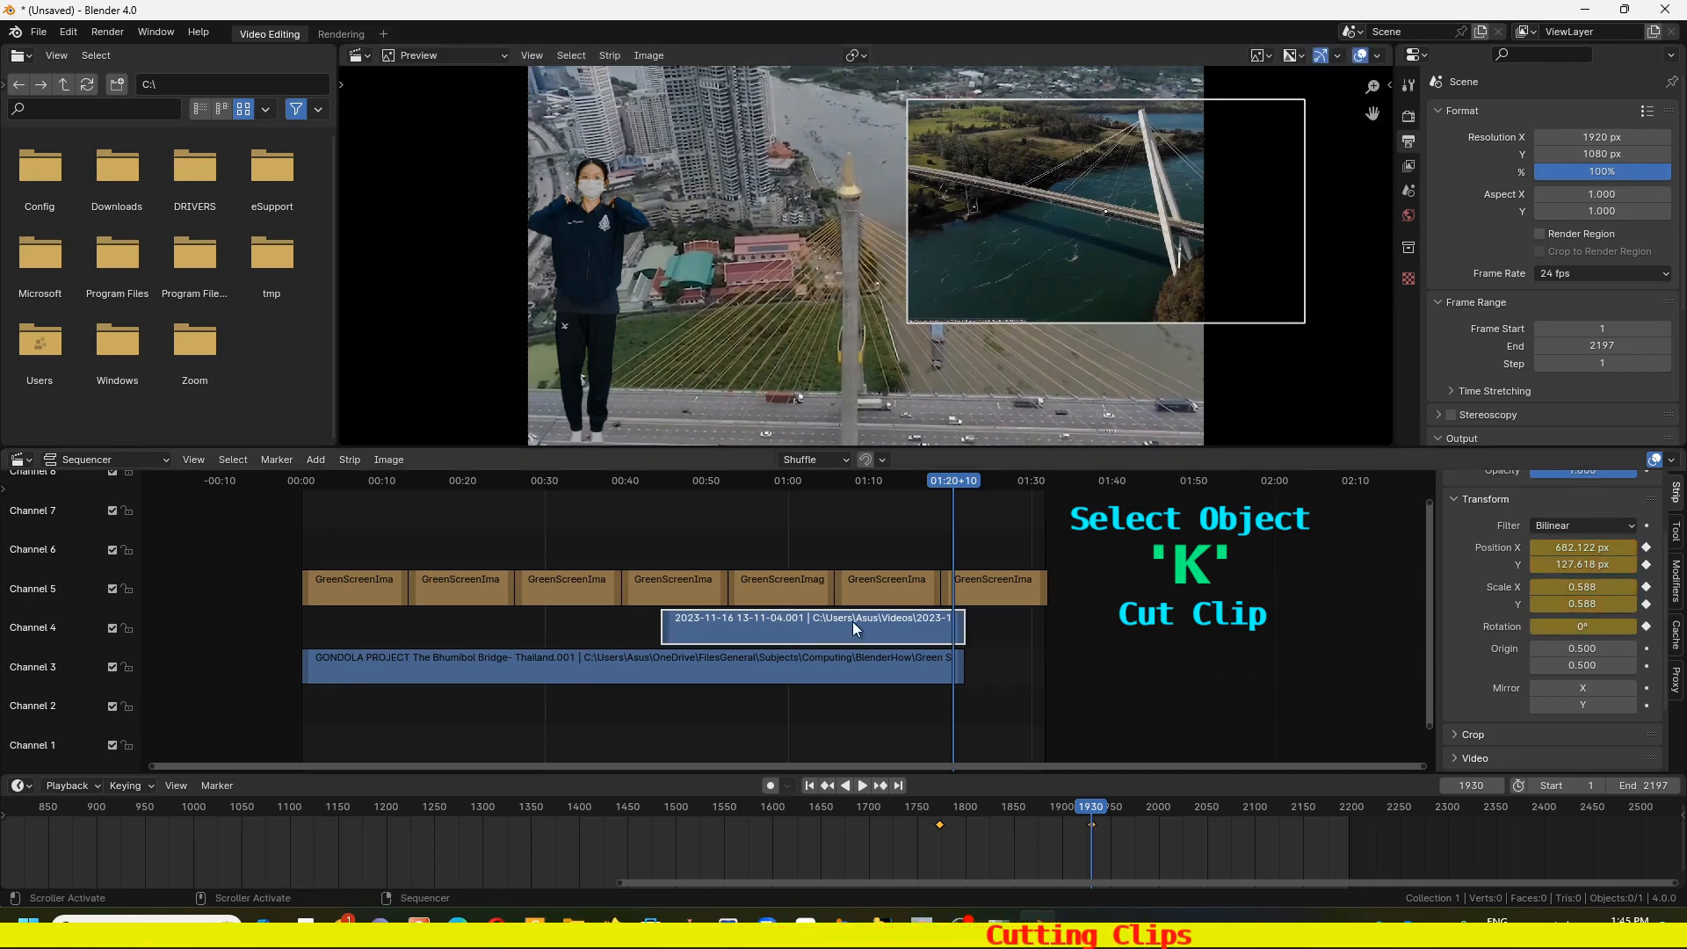
key("k")
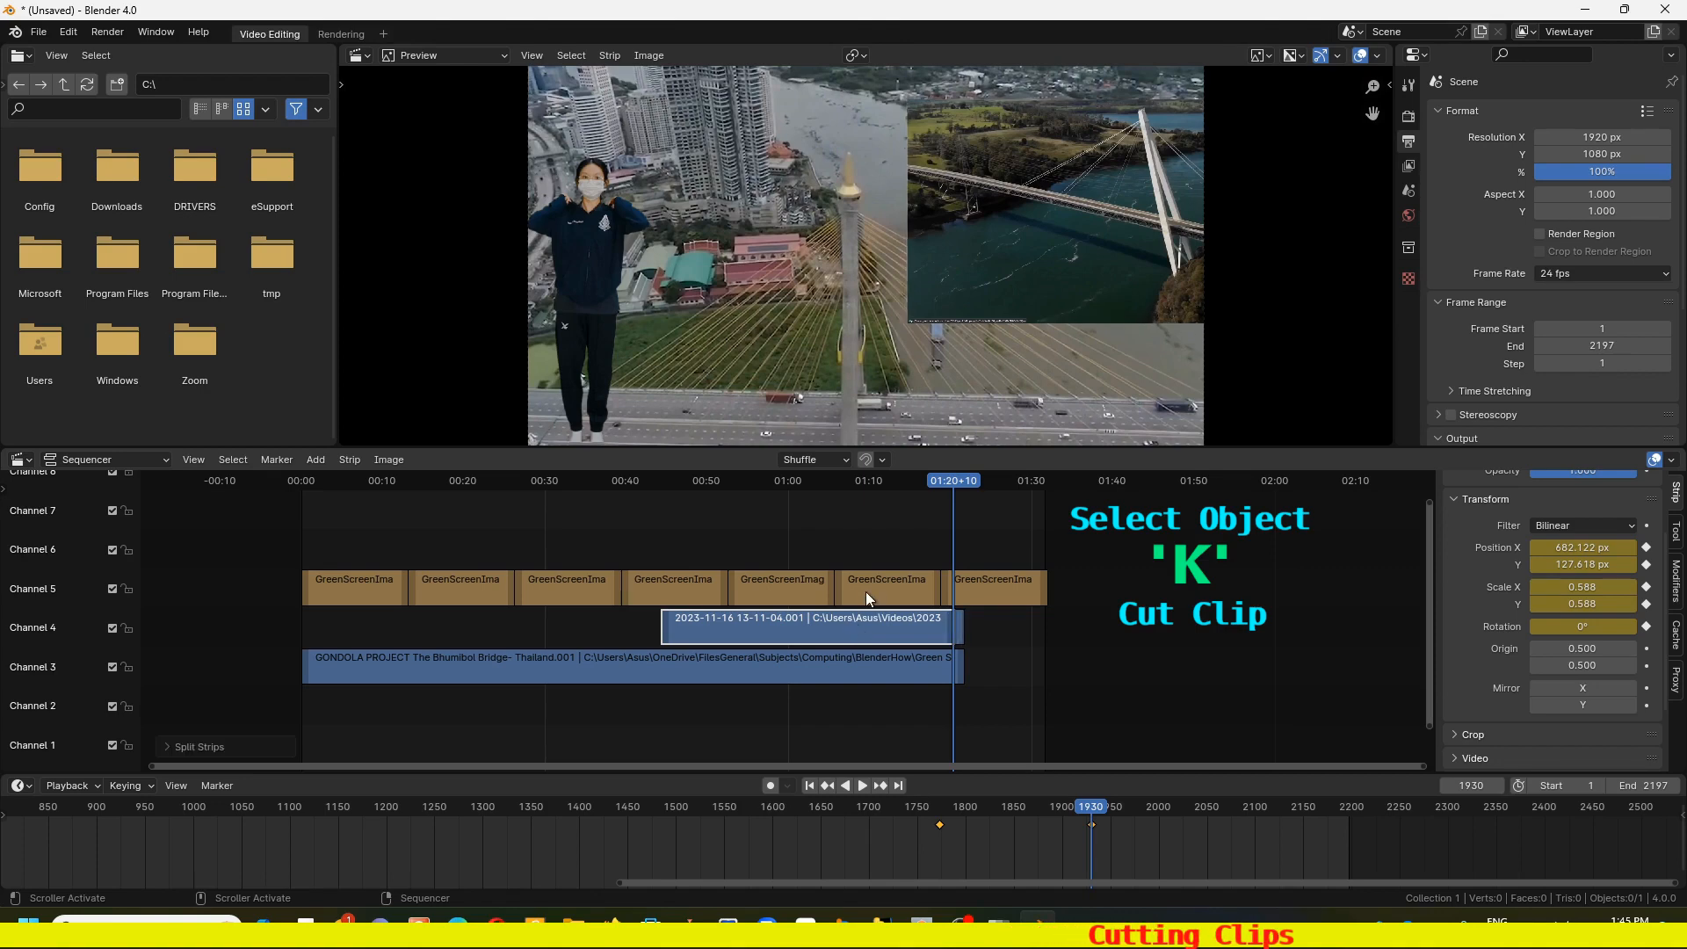
left_click(989, 577)
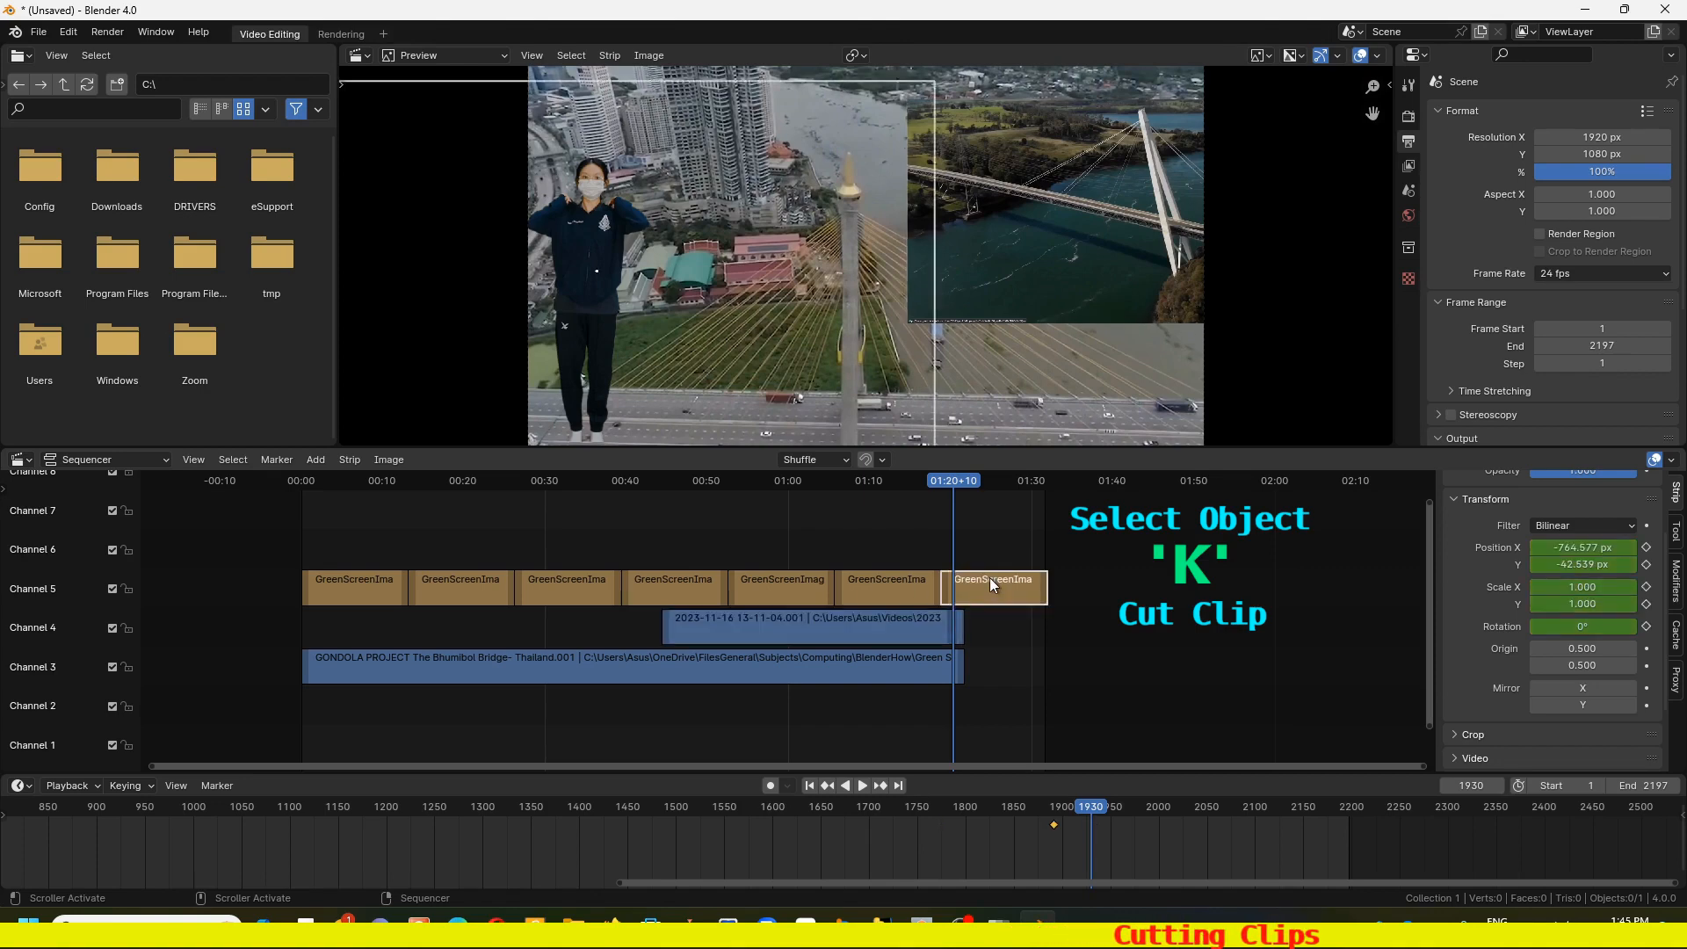
left_click(914, 666)
key("k")
Delete the leftover pieces after 01:20+10 in channels 3, 4 and 5, and set the scene's end frame to 1929
left_click(961, 663)
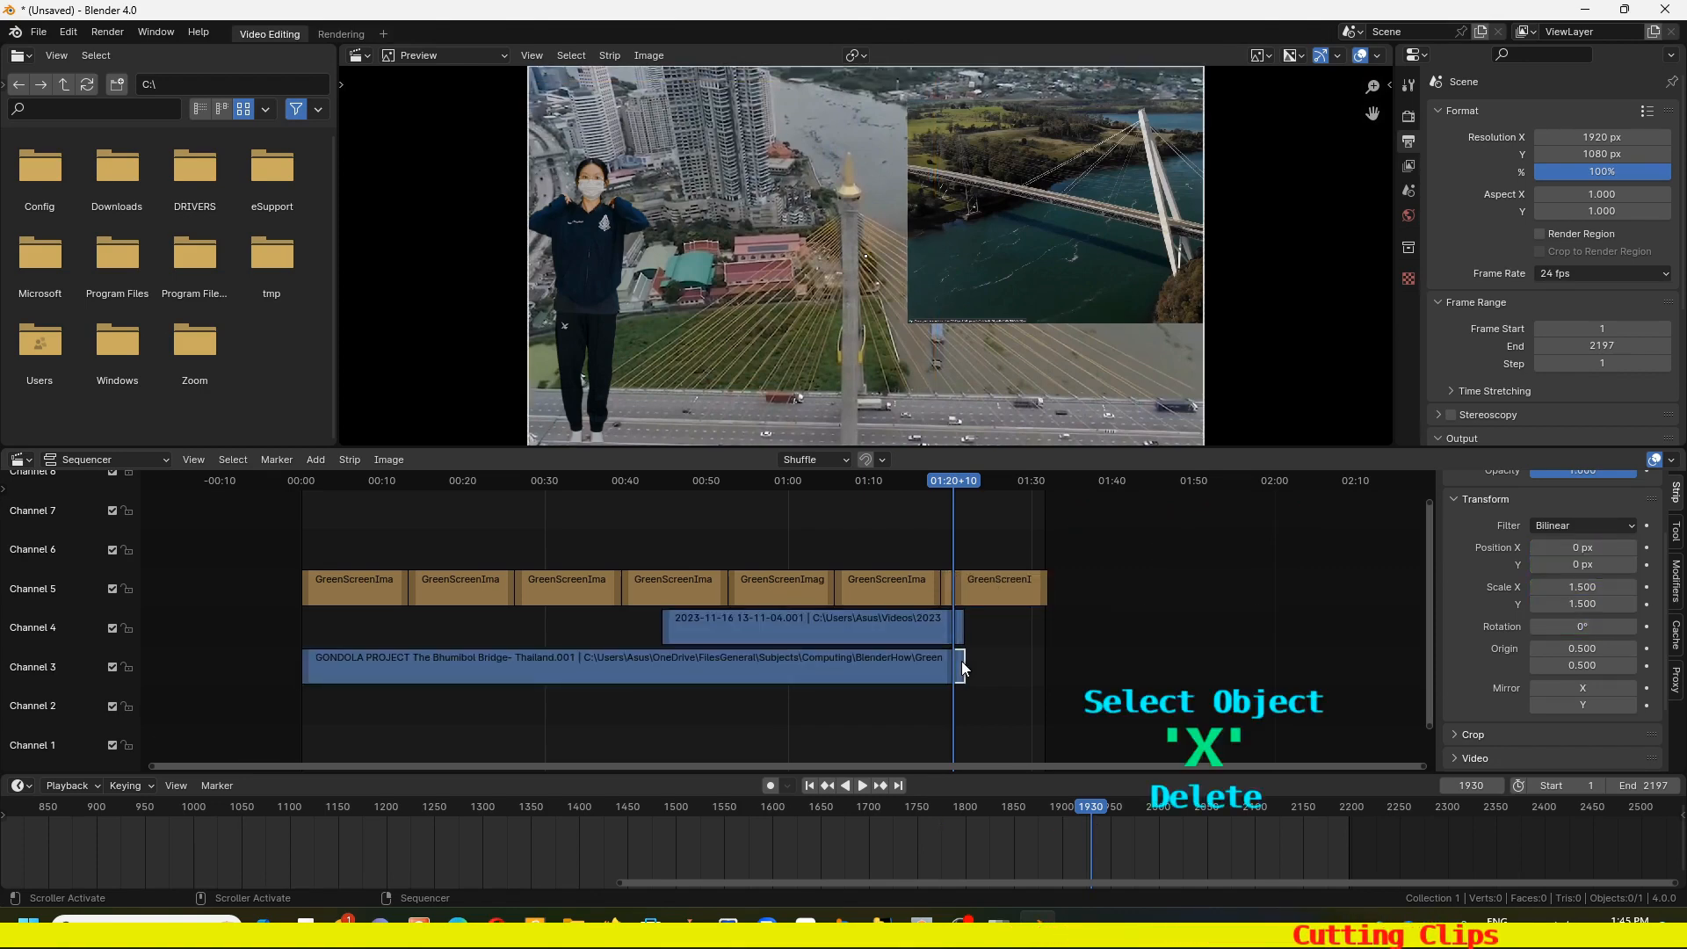
key("x")
left_click(961, 625)
key("x")
left_click(994, 589)
key("x")
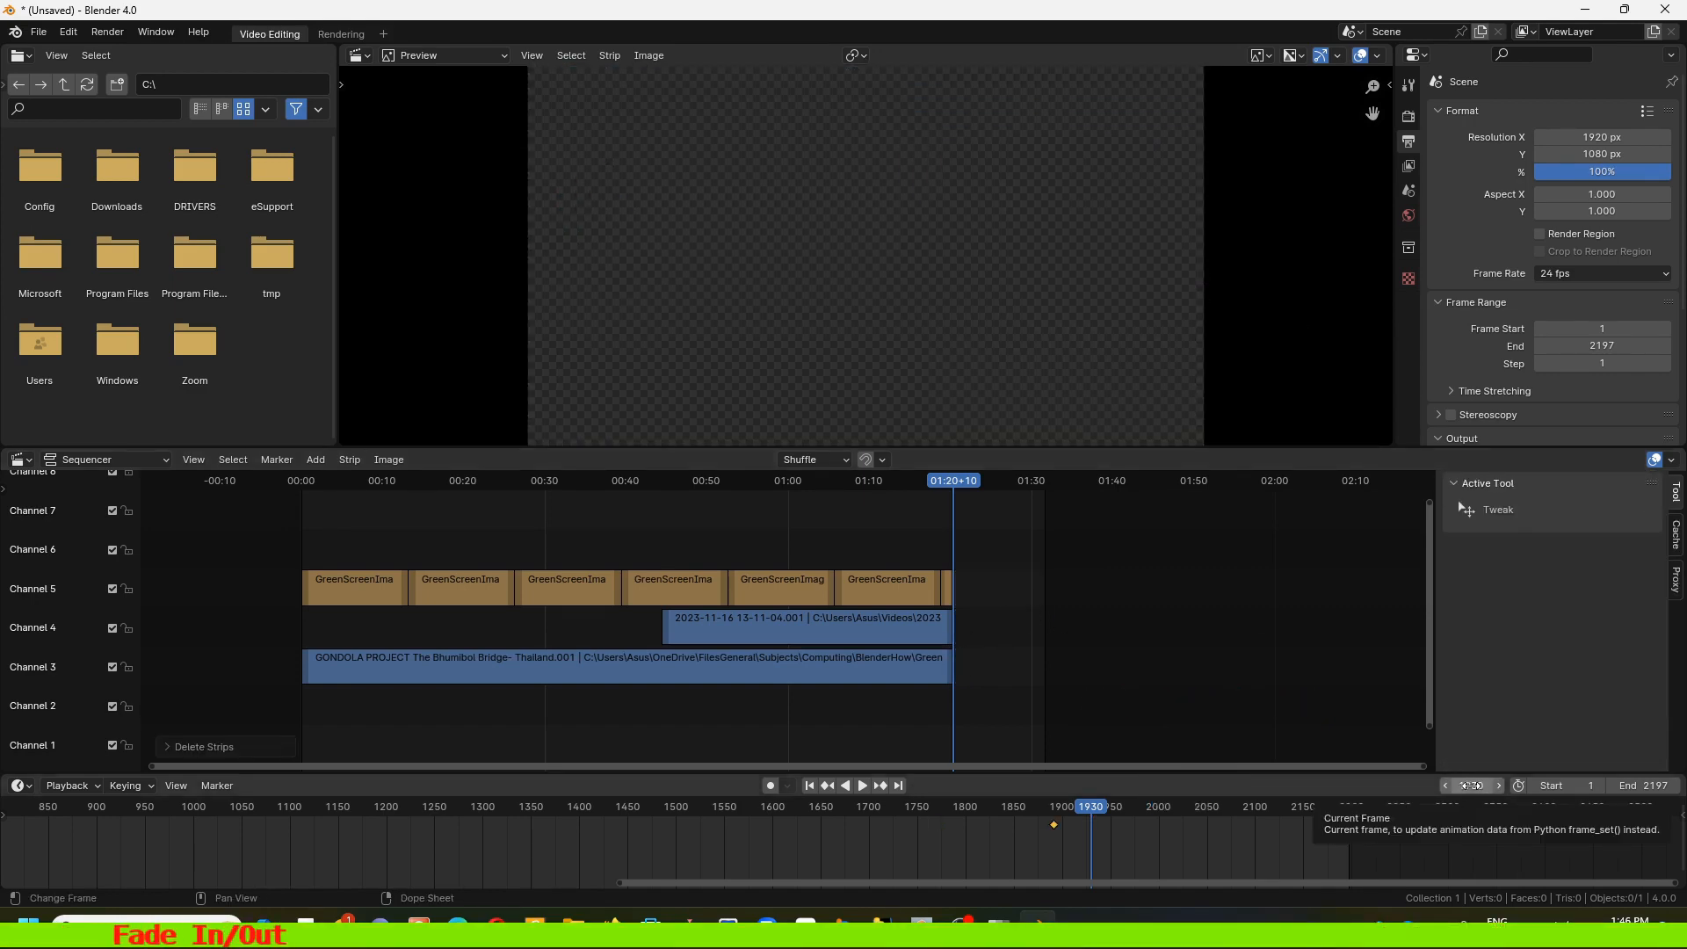
left_click(1448, 784)
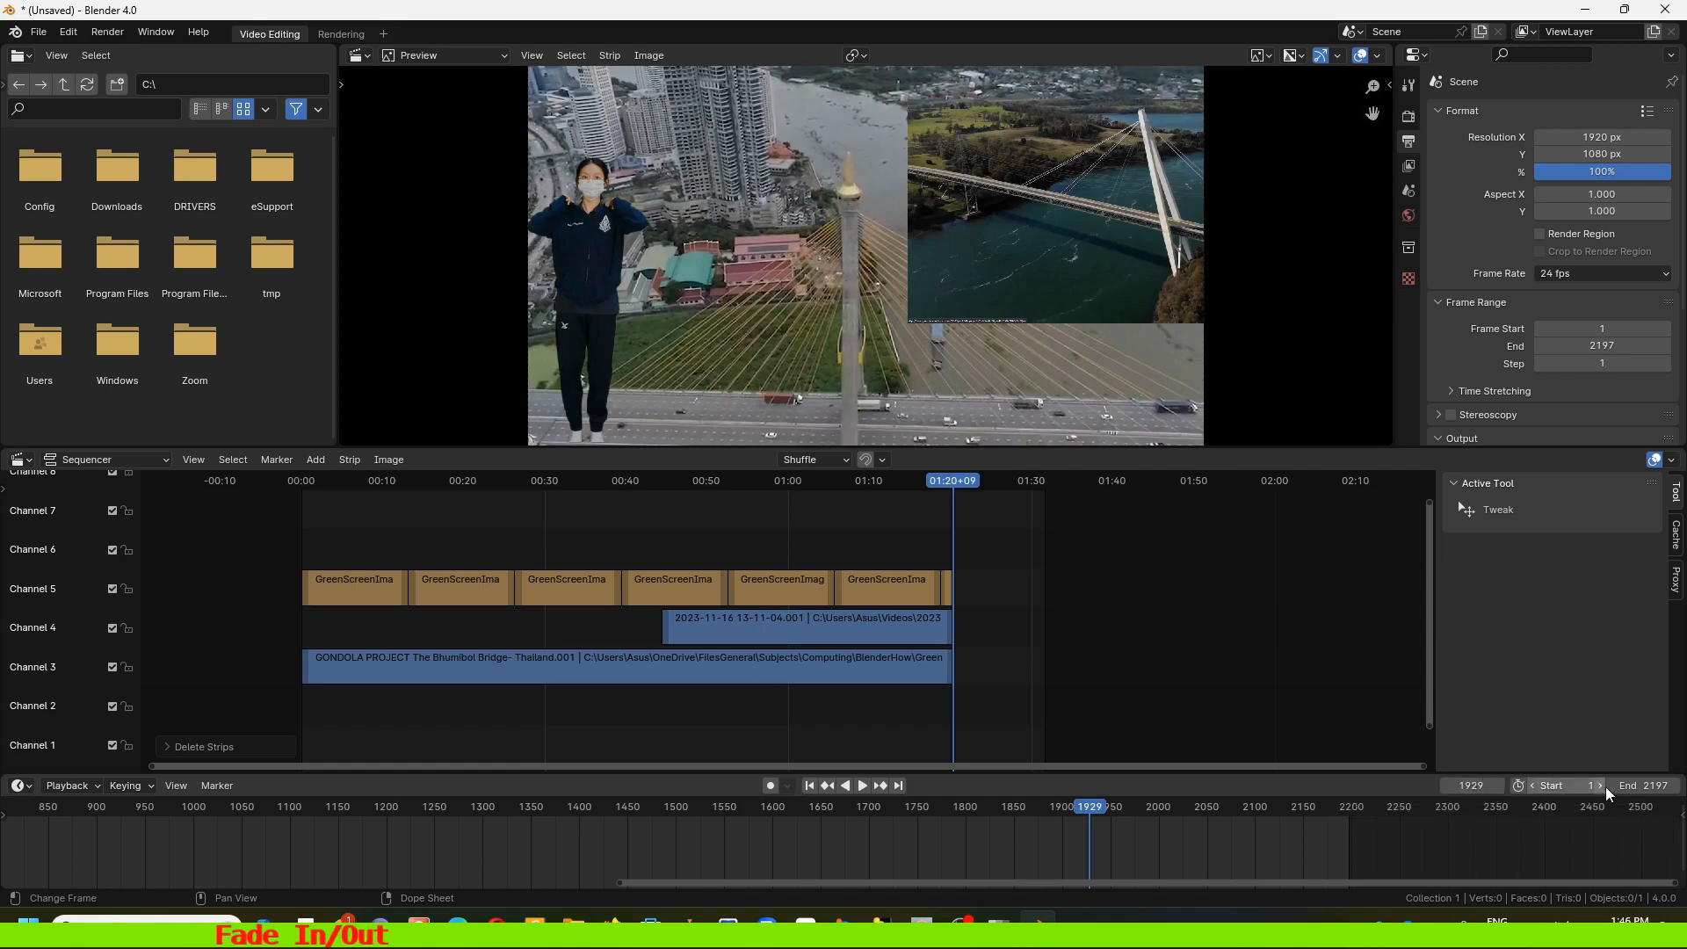
key("ctrl+End")
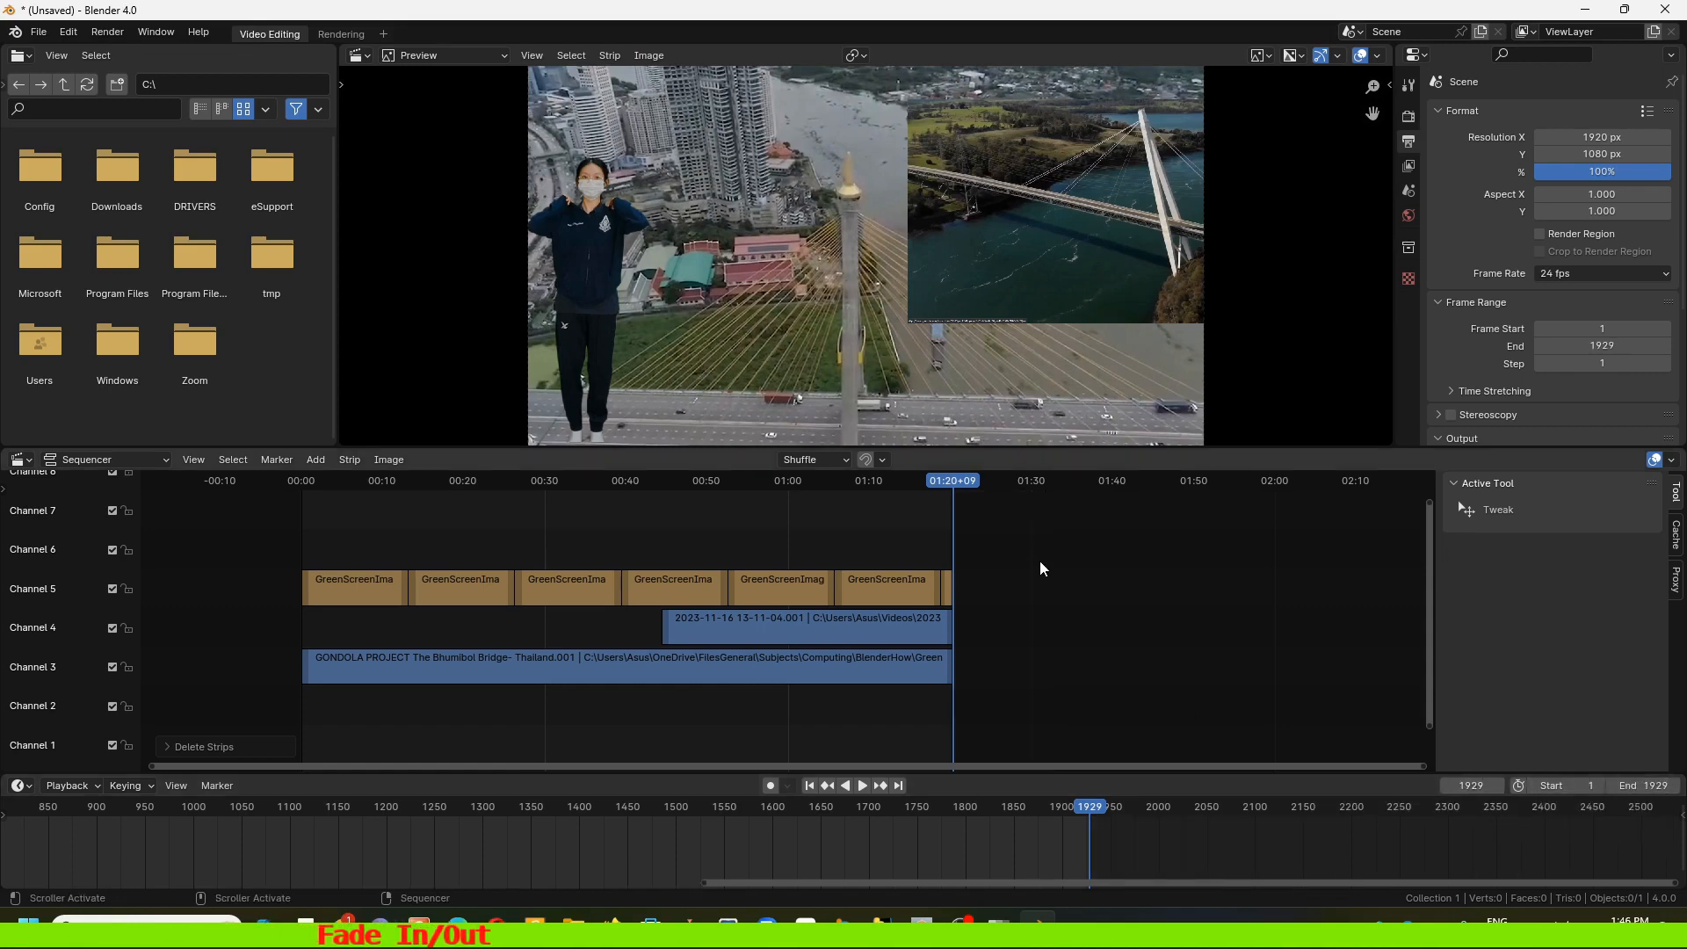
Apply a Fade Out to the short last dancer strip on channel 5
left_click(948, 588)
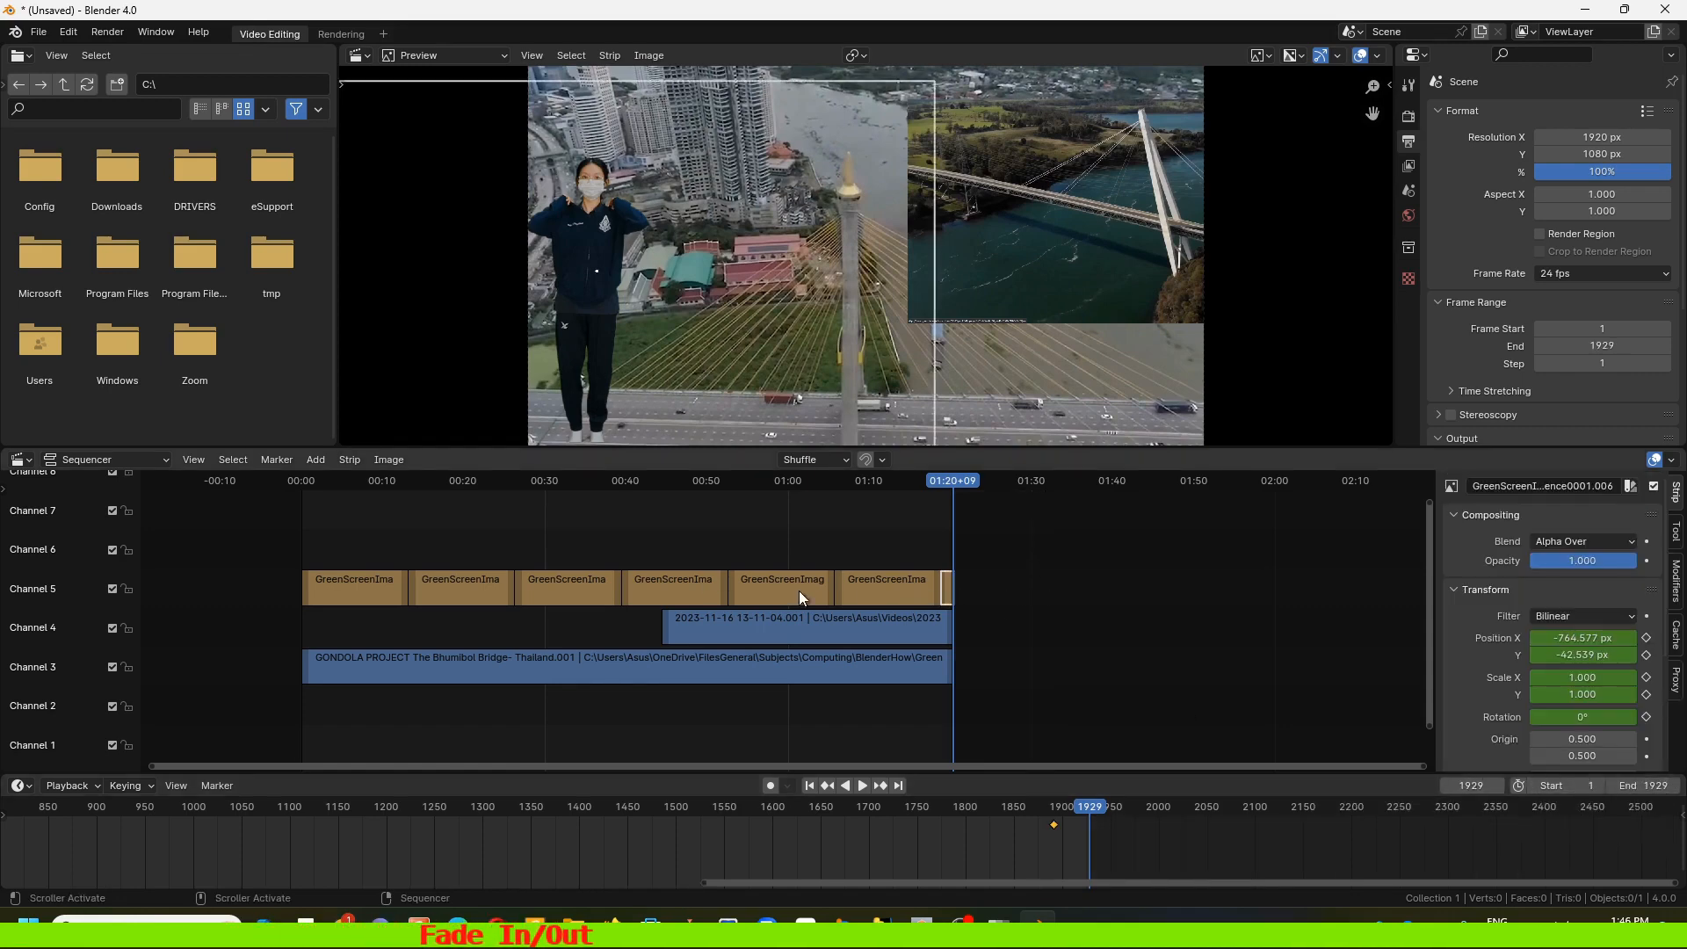
left_click(352, 459)
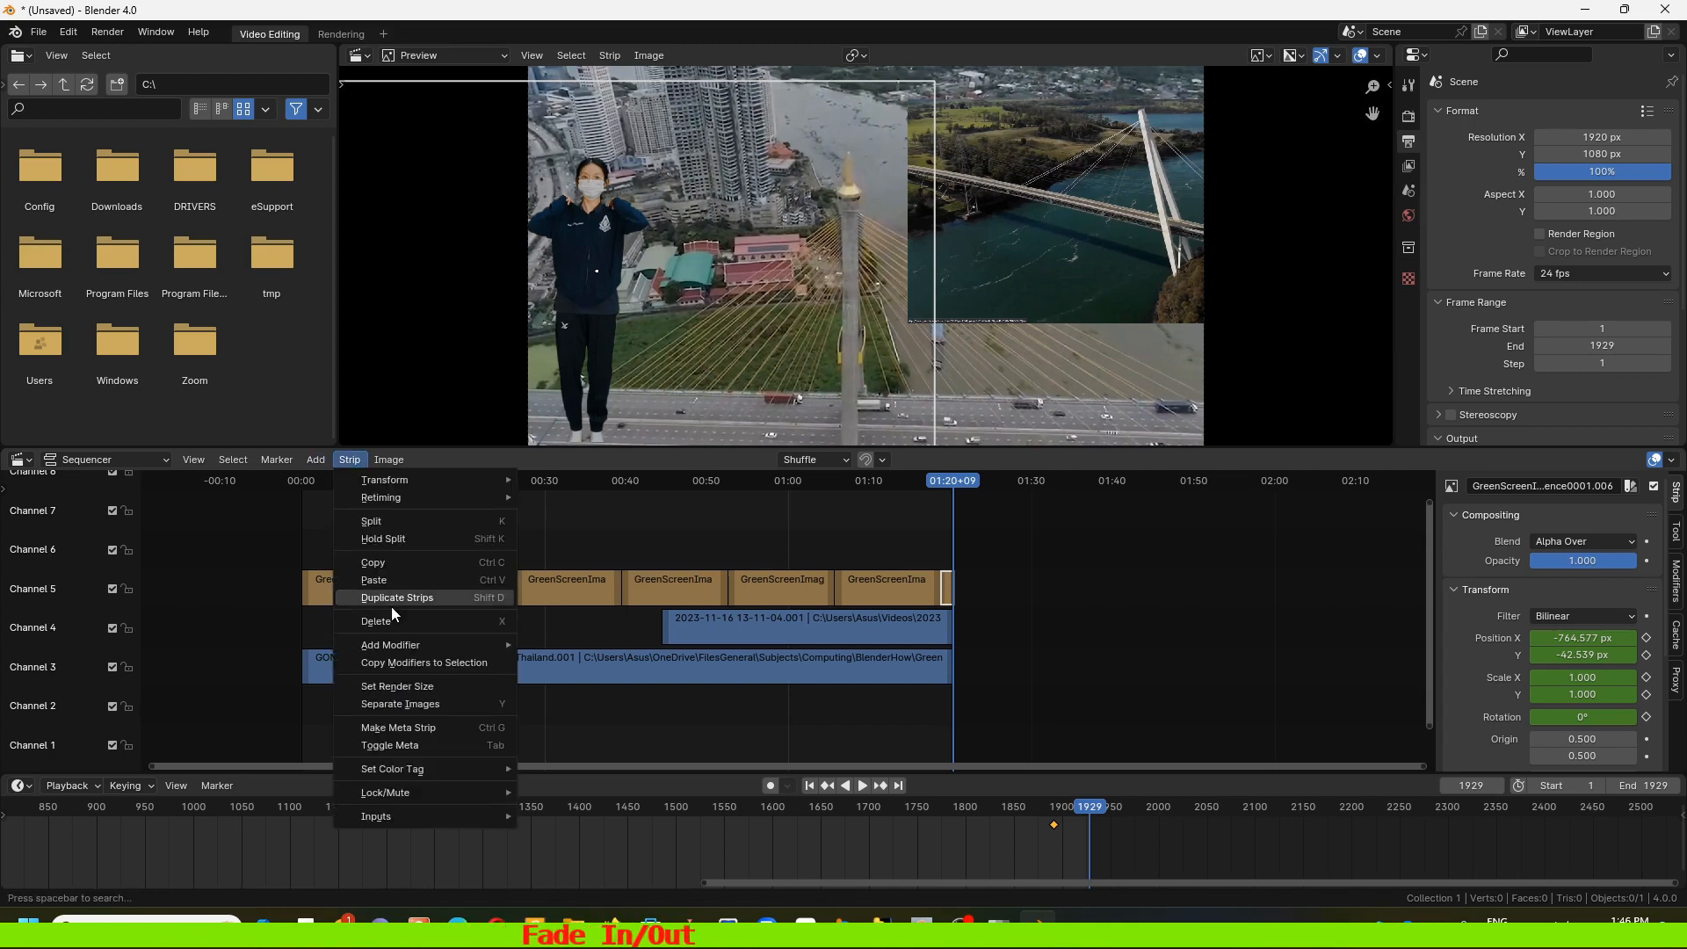
mouse_move(394, 459)
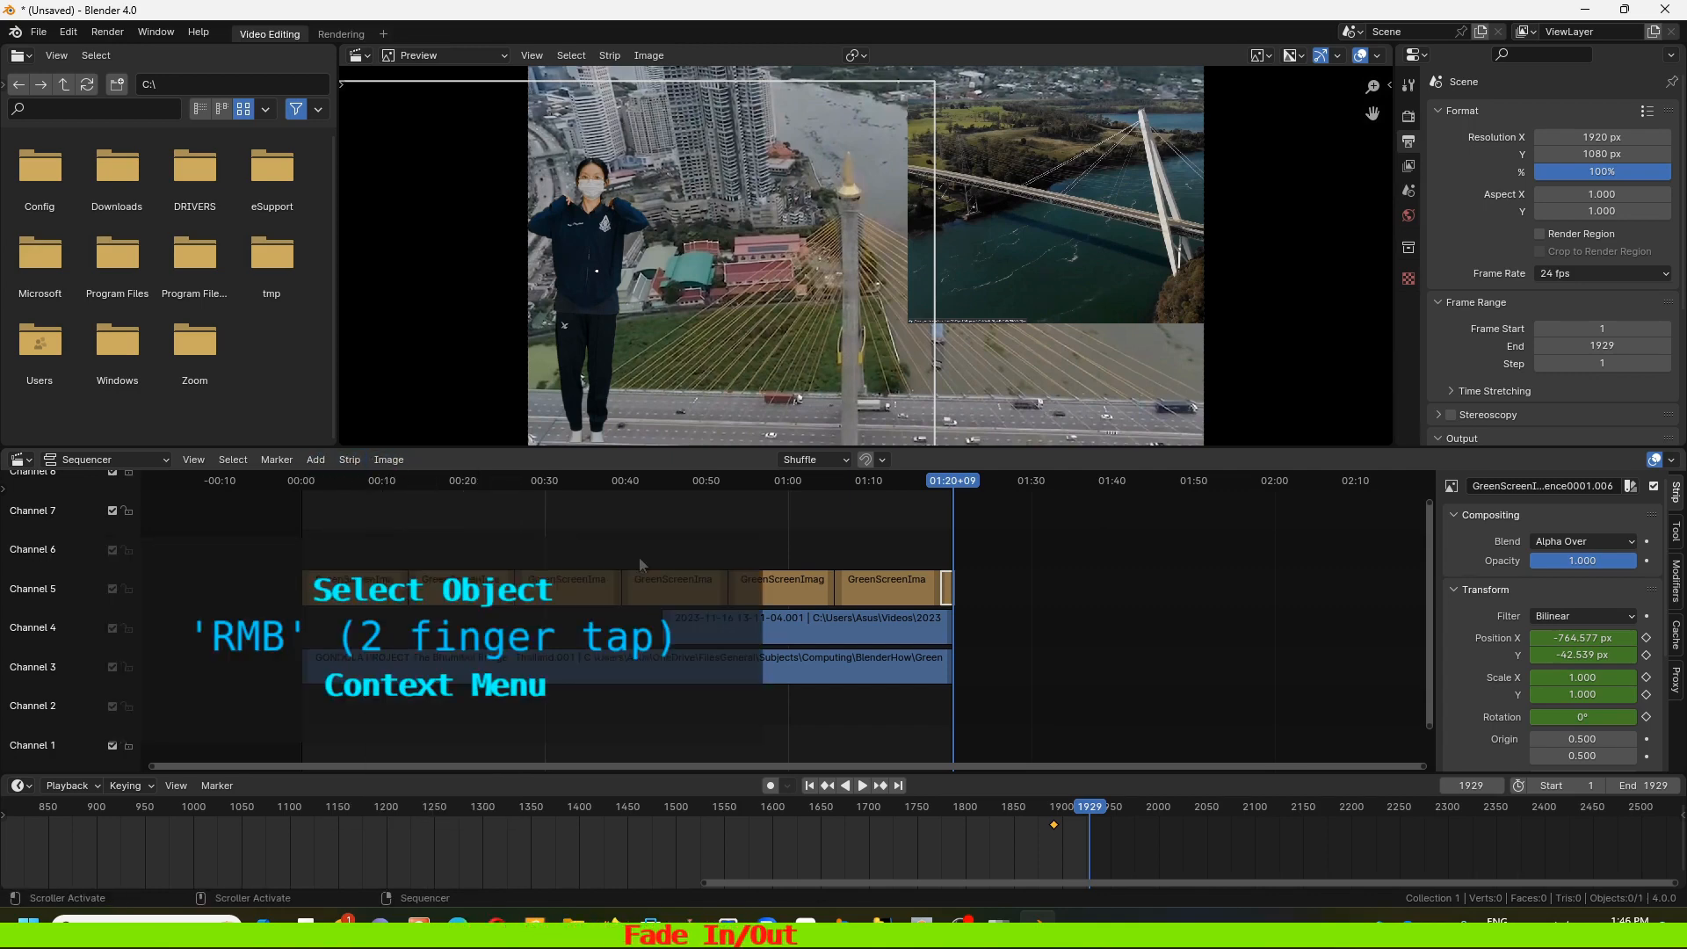
right_click(947, 584)
mouse_move(923, 737)
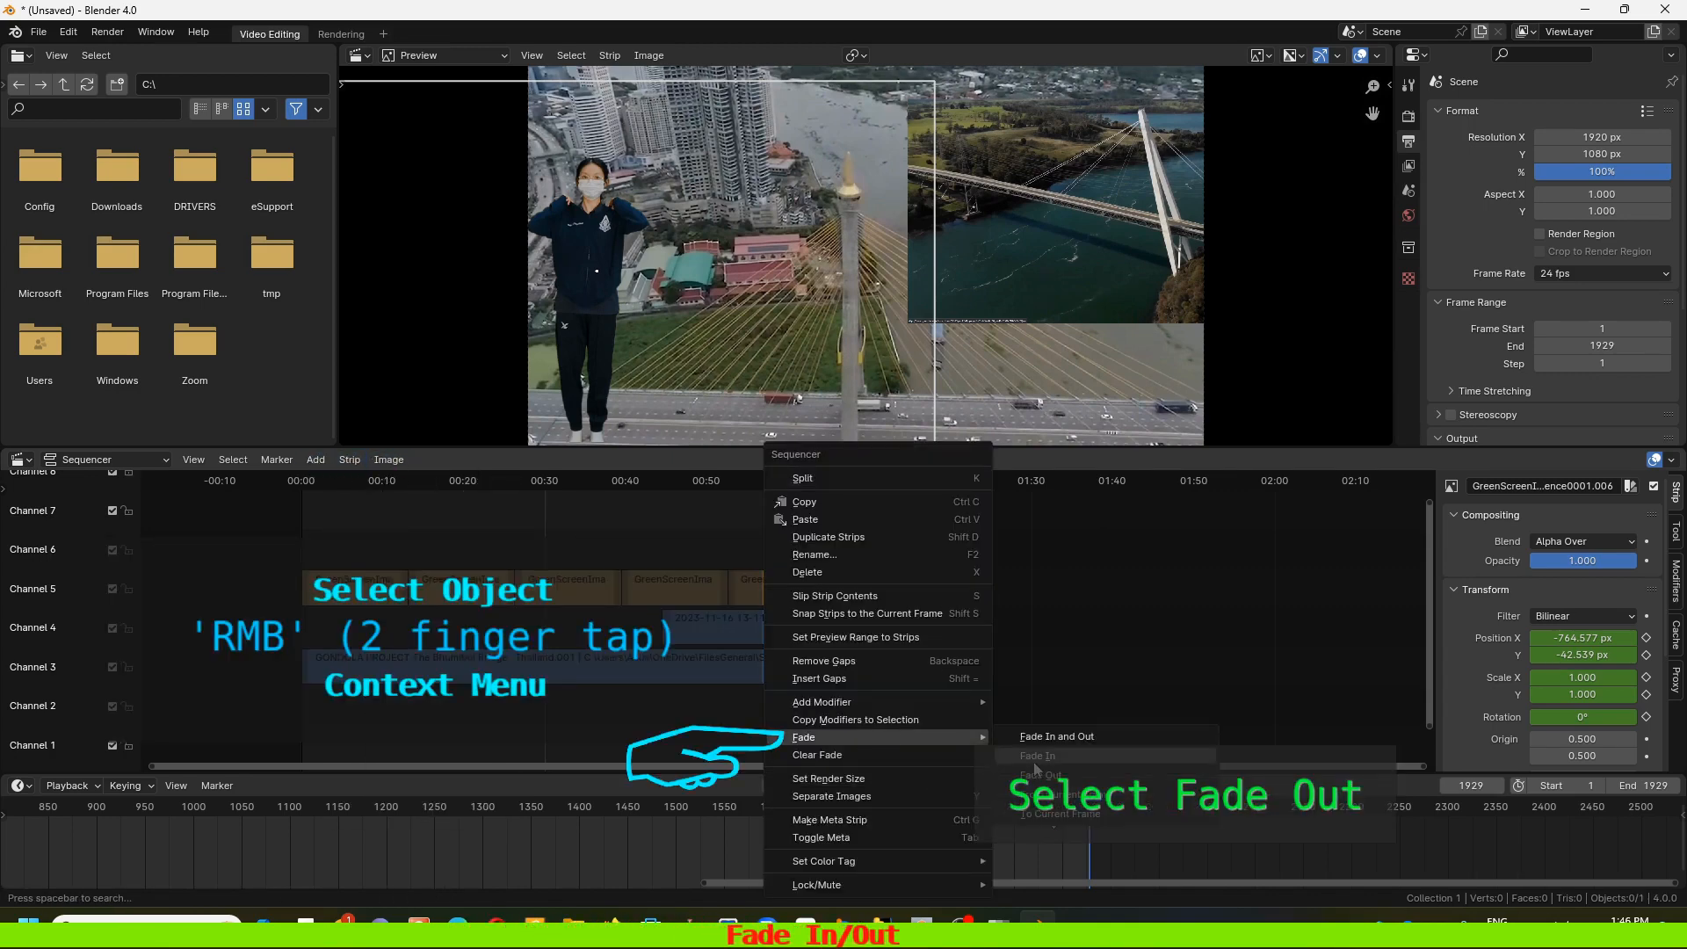
left_click(1035, 772)
Apply a Fade Out to the channel 4 bridge video and the channel 3 gondola clip
right_click(940, 630)
mouse_move(931, 633)
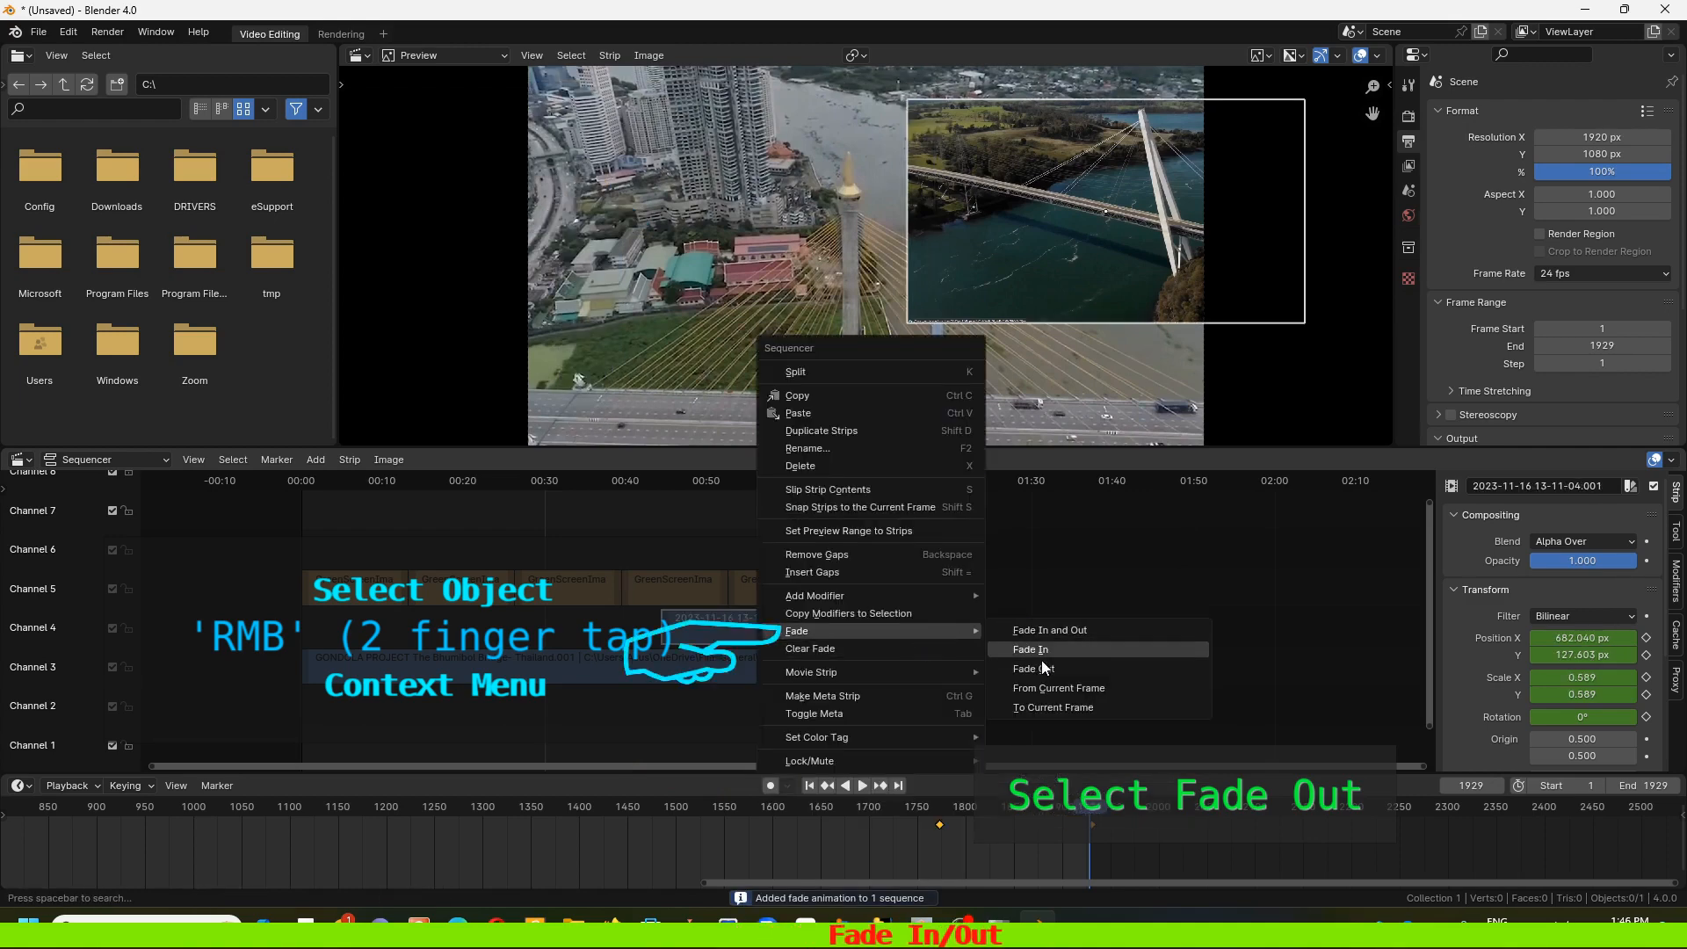
left_click(1042, 662)
right_click(921, 661)
mouse_move(923, 660)
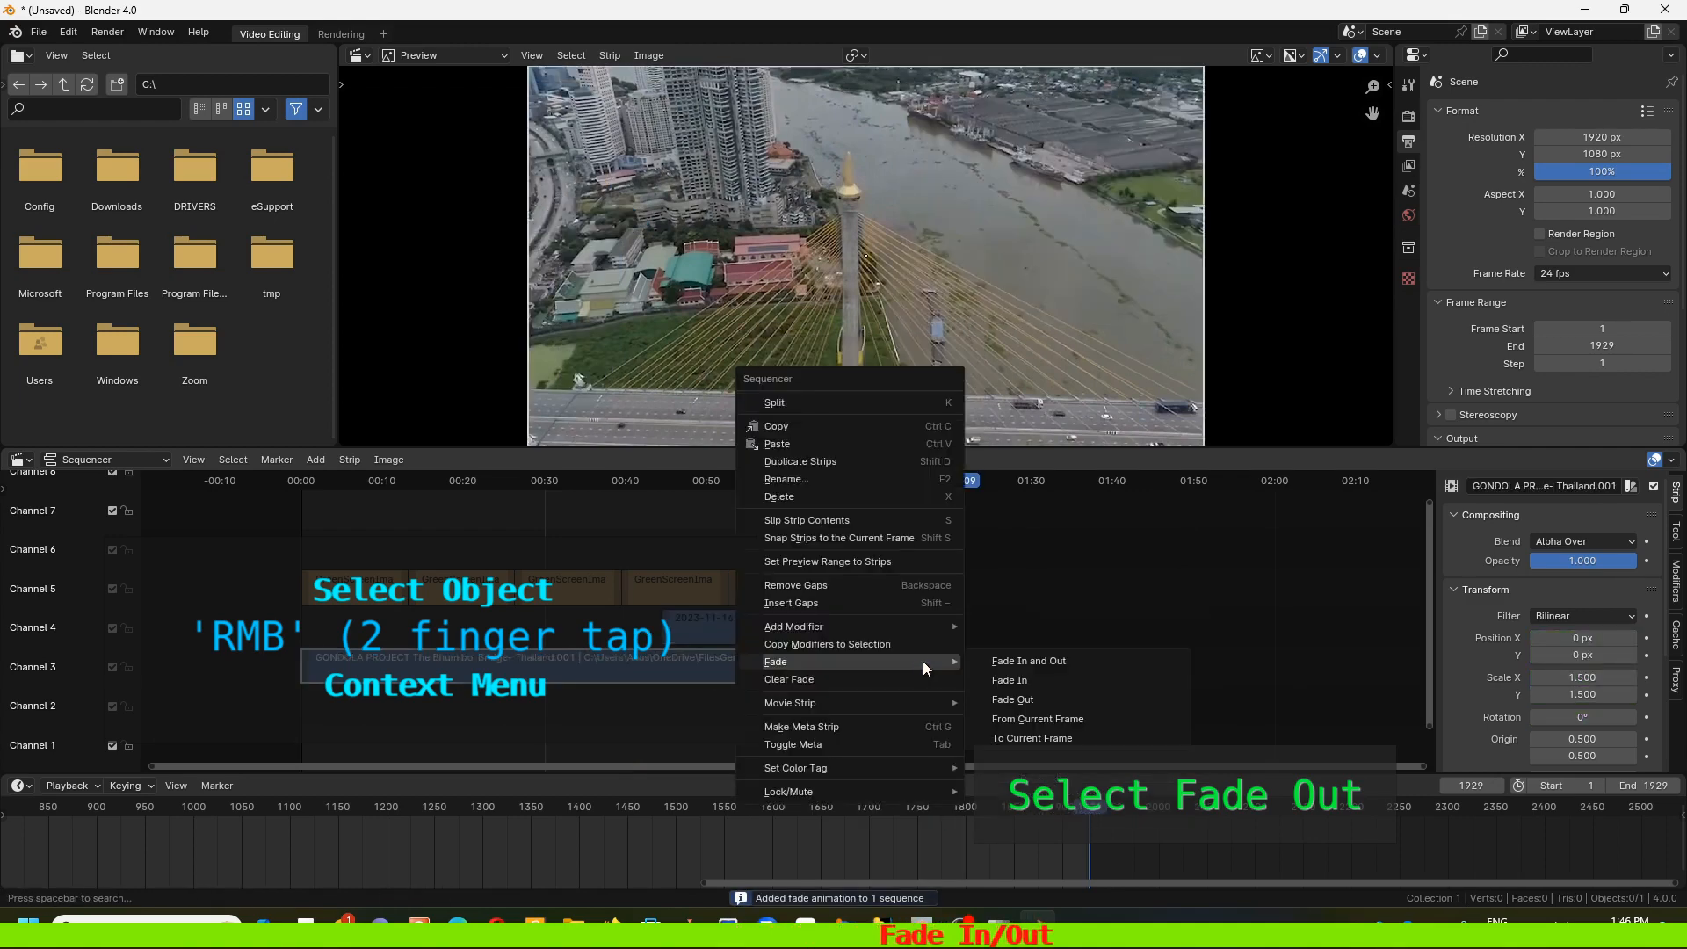
left_click(1024, 697)
Add a text strip at 00:00+06 and place it on channel 6 above the other strips
left_click_drag(944, 481, 305, 479)
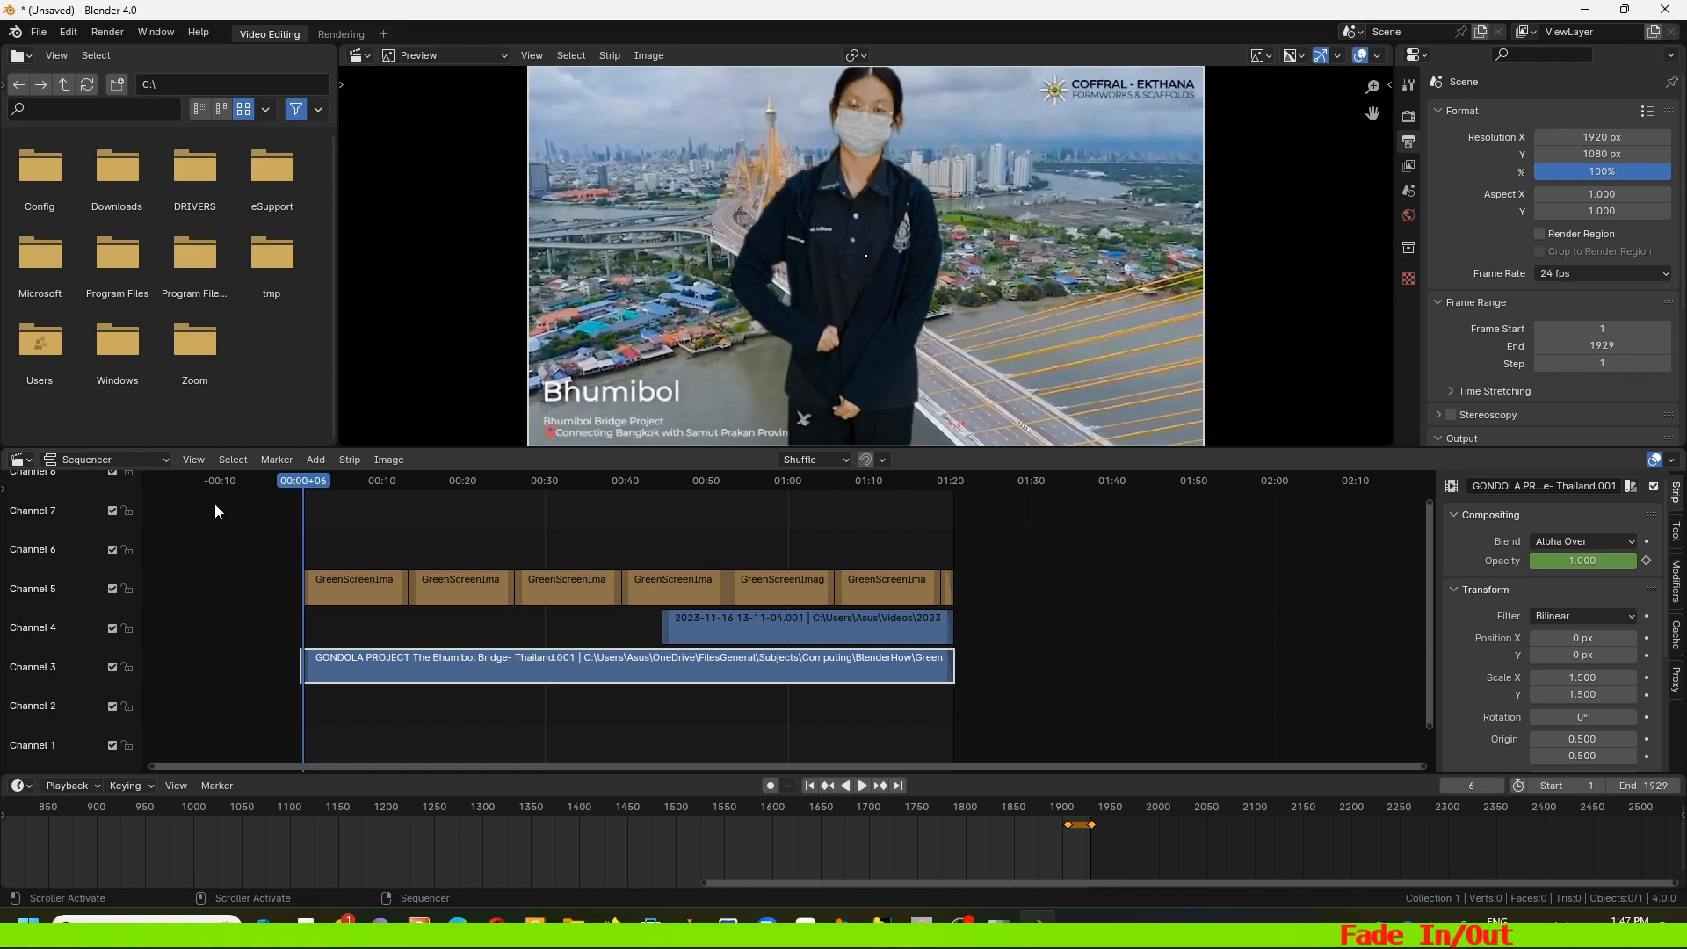
left_click(315, 459)
left_click(341, 614)
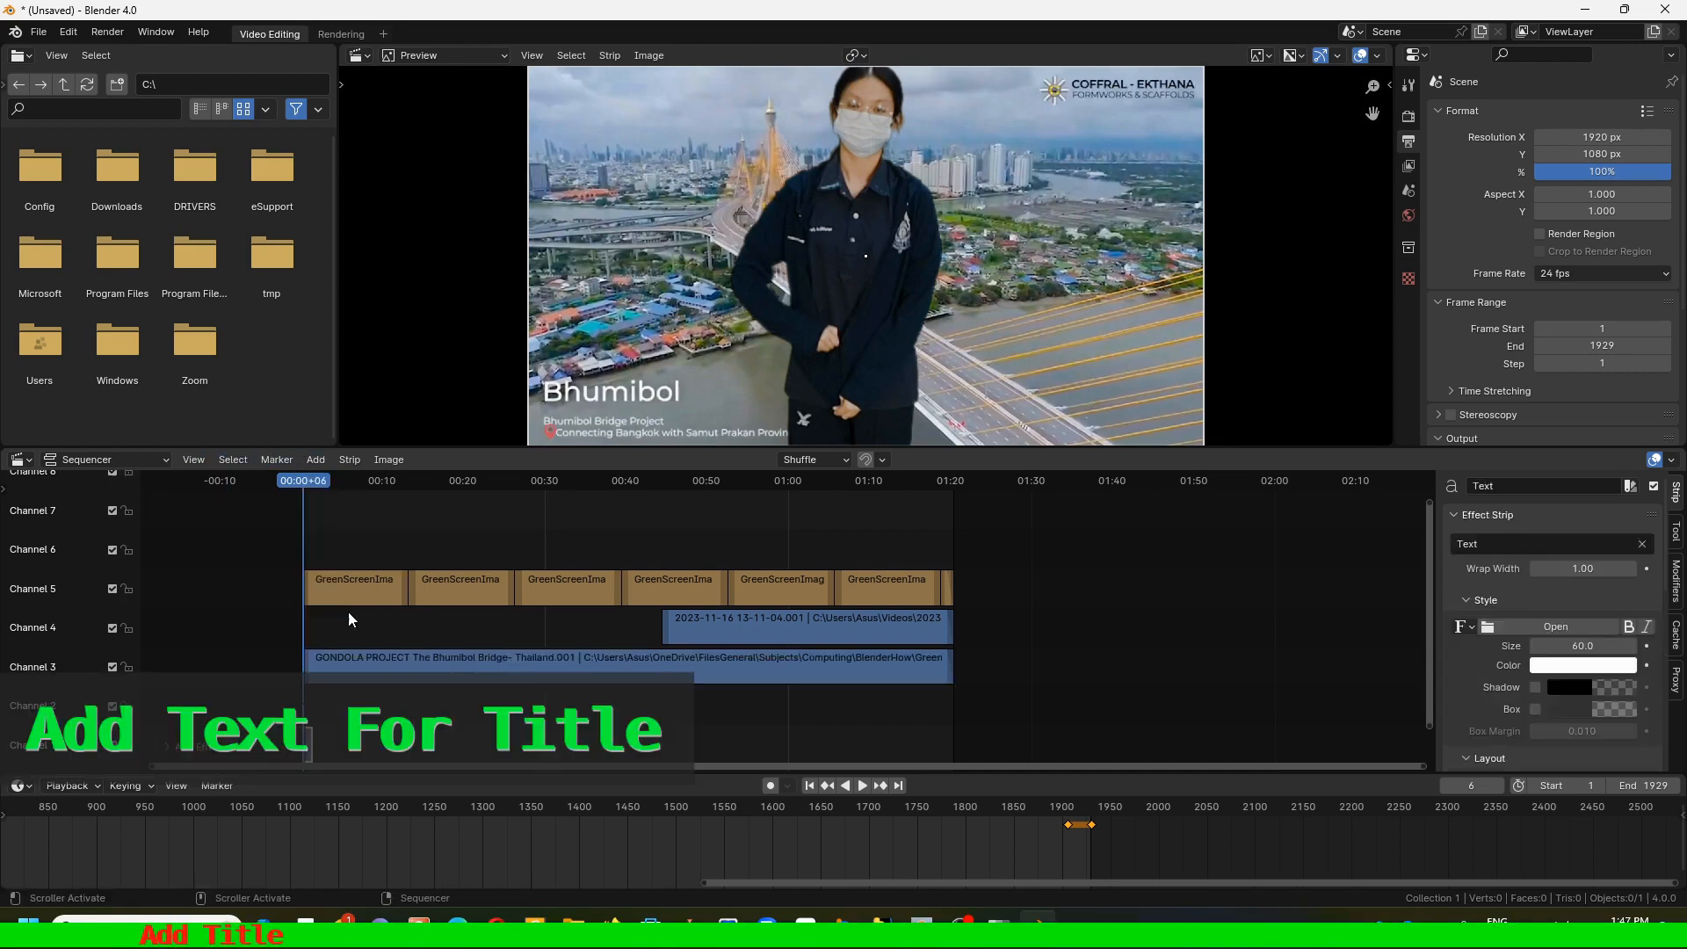
key("g")
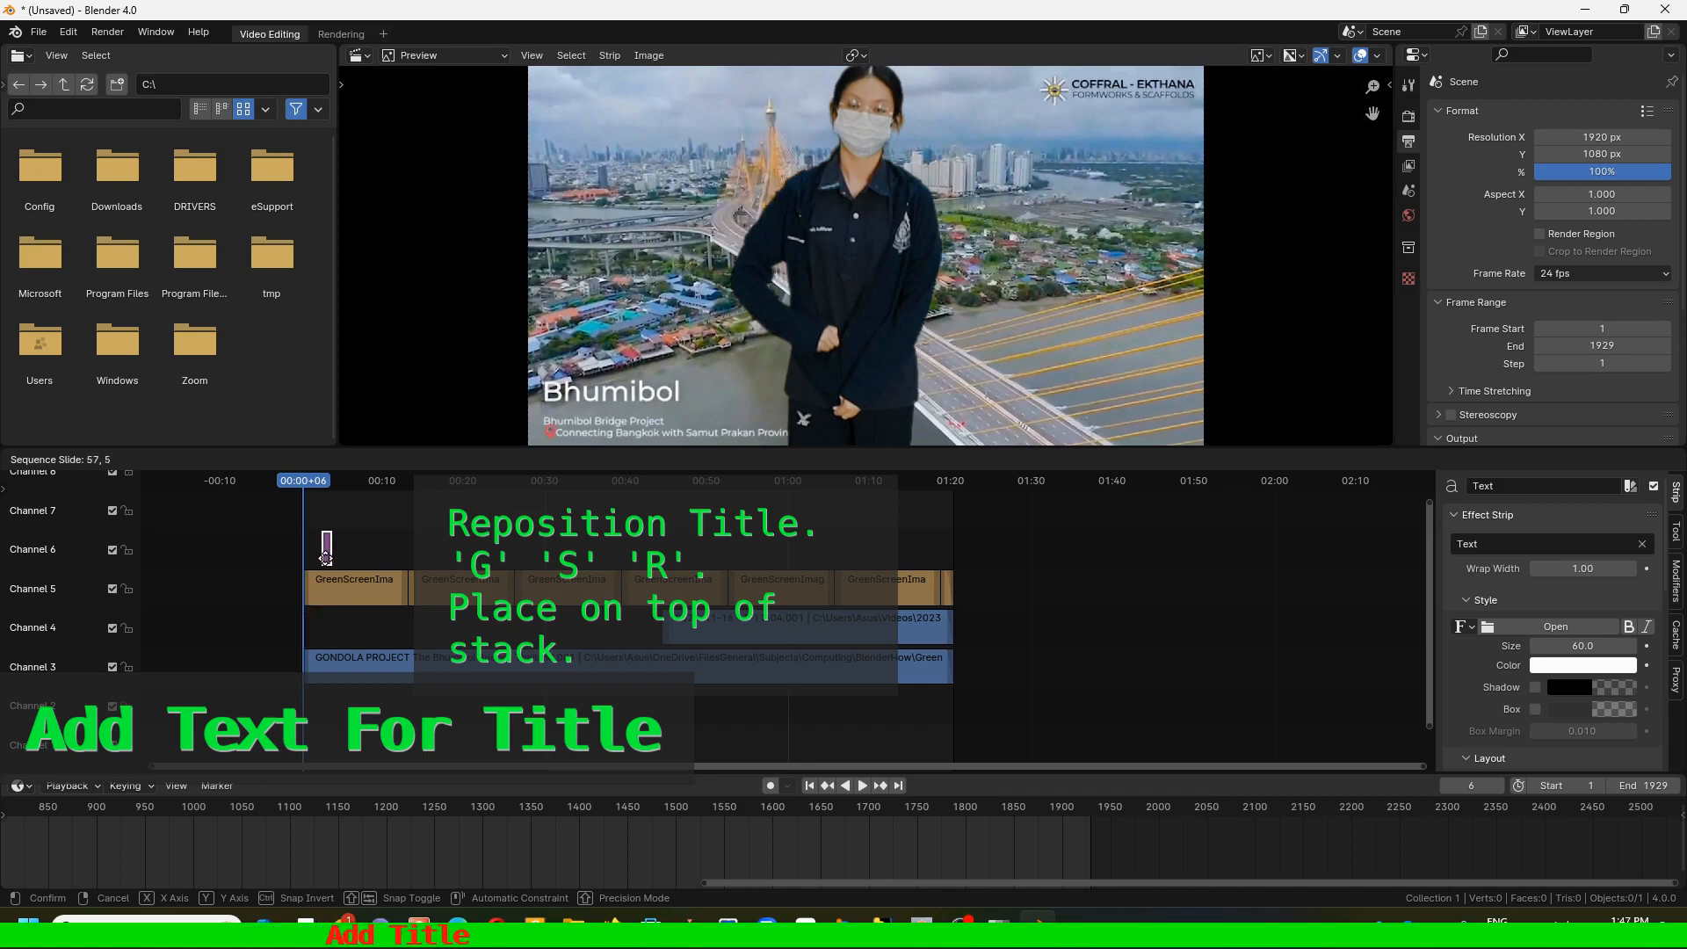
left_click(322, 555)
Extend the text strip's end to frame 107
scroll(301, 536, "up", 4)
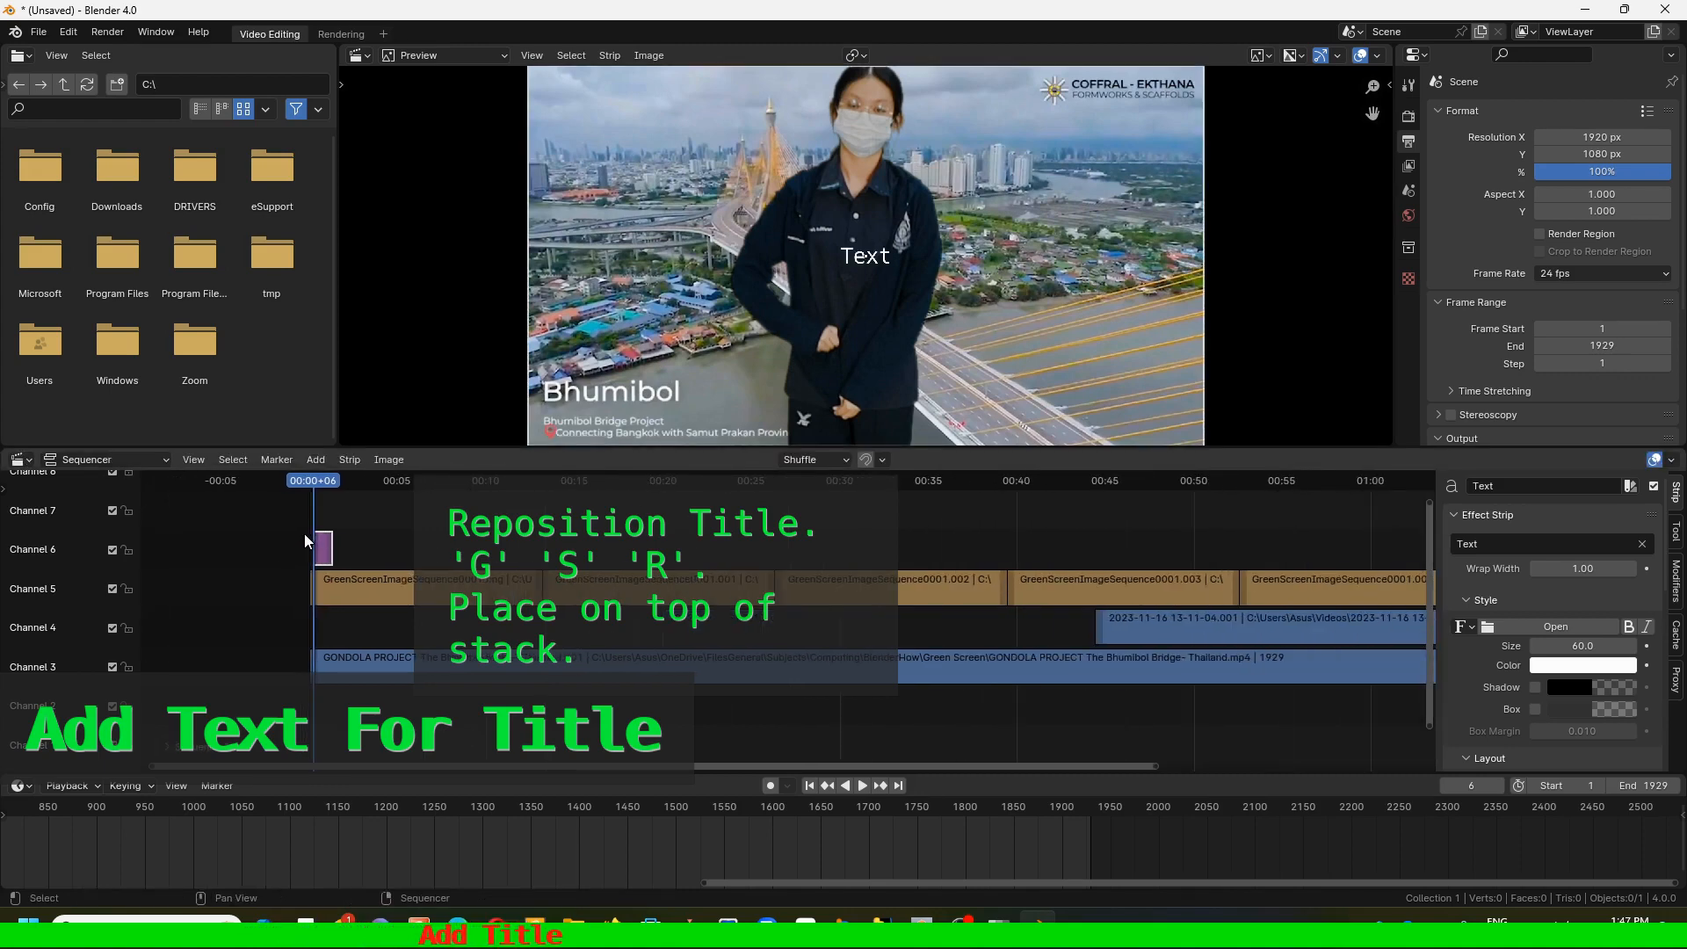
scroll(305, 538, "up", 1)
left_click_drag(336, 556, 410, 556)
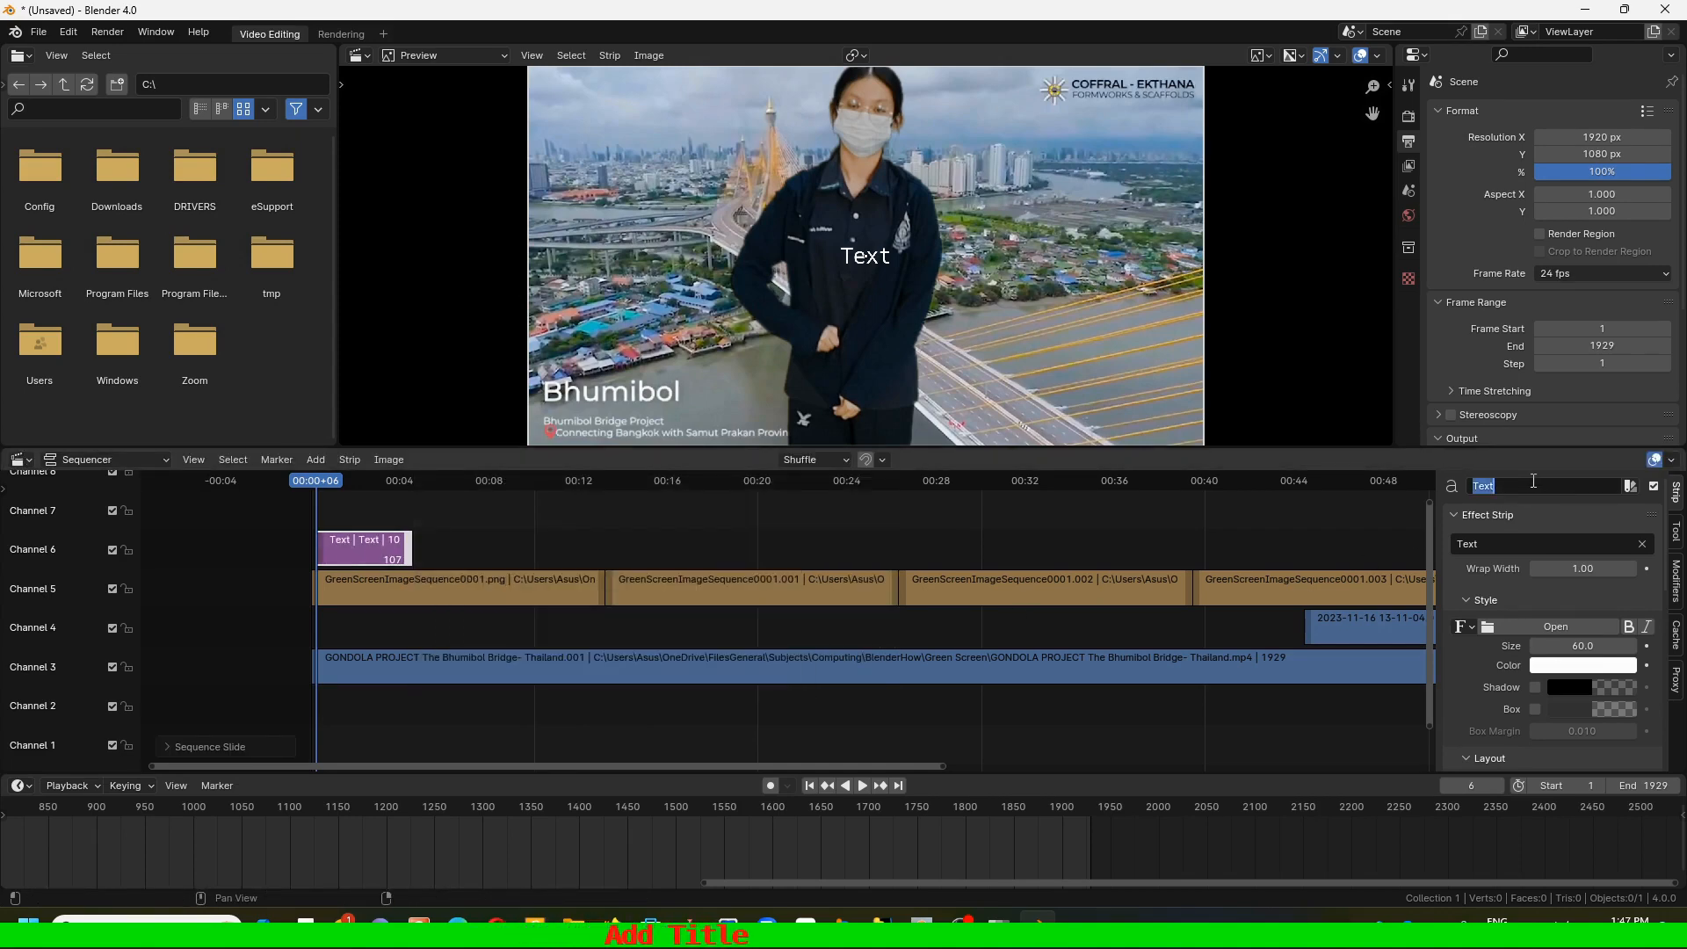
Rename the text strip to Title and set its text to "Dancing on Bridges"
type("Titl")
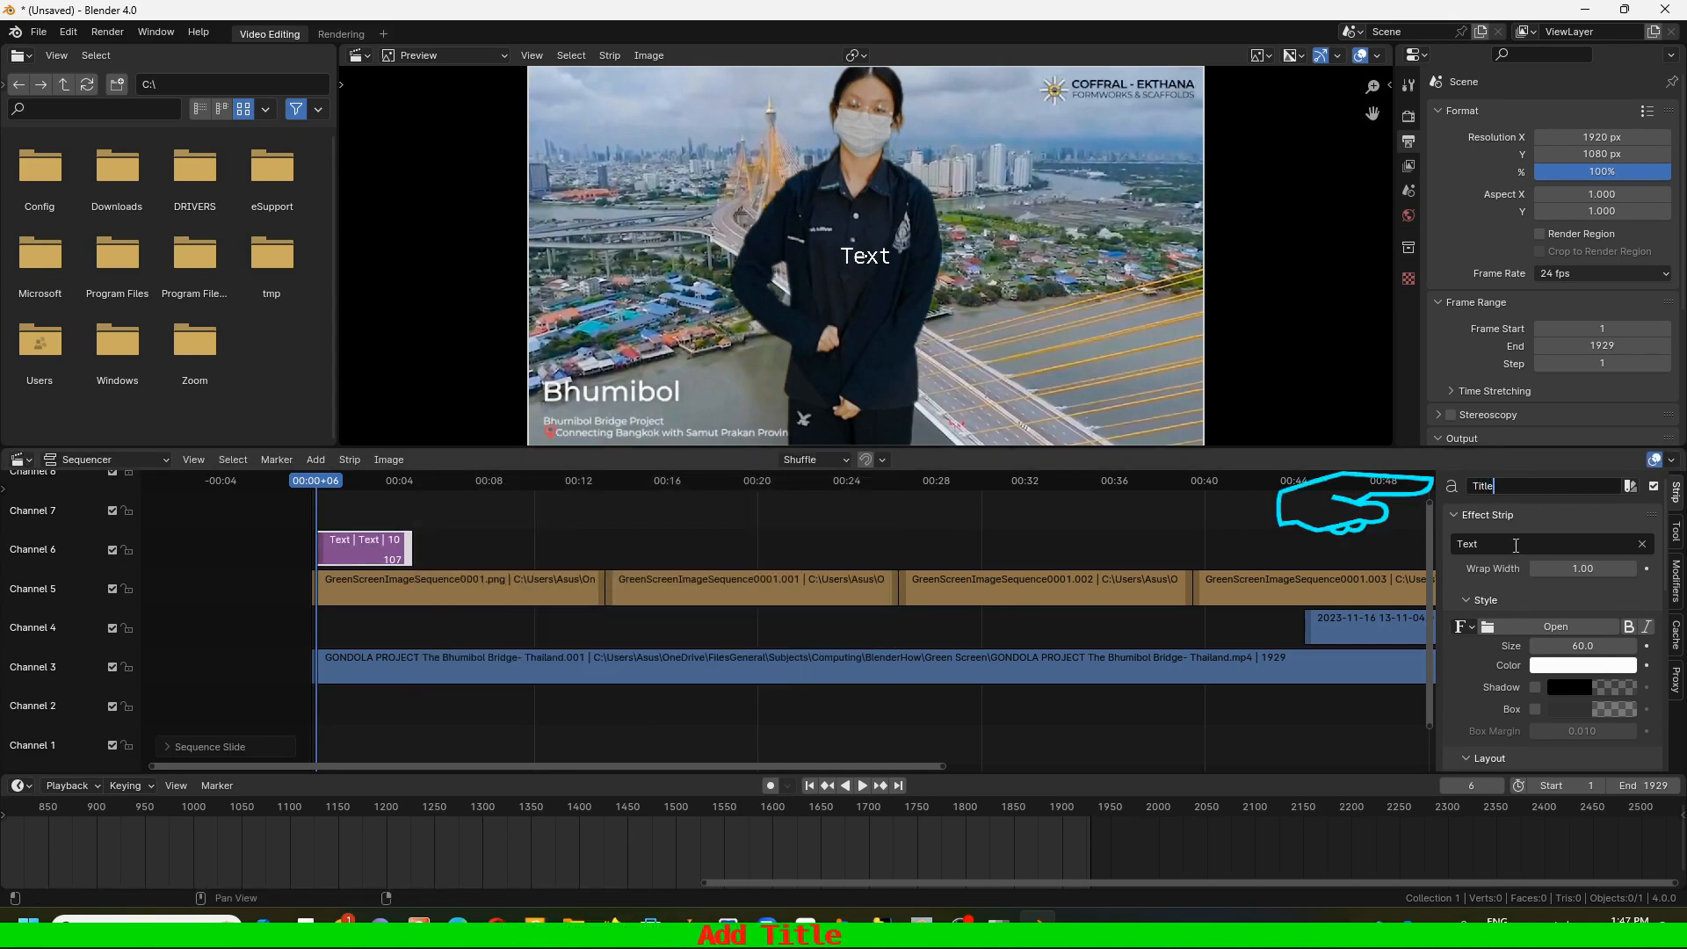
left_click(1515, 545)
type("Dancing")
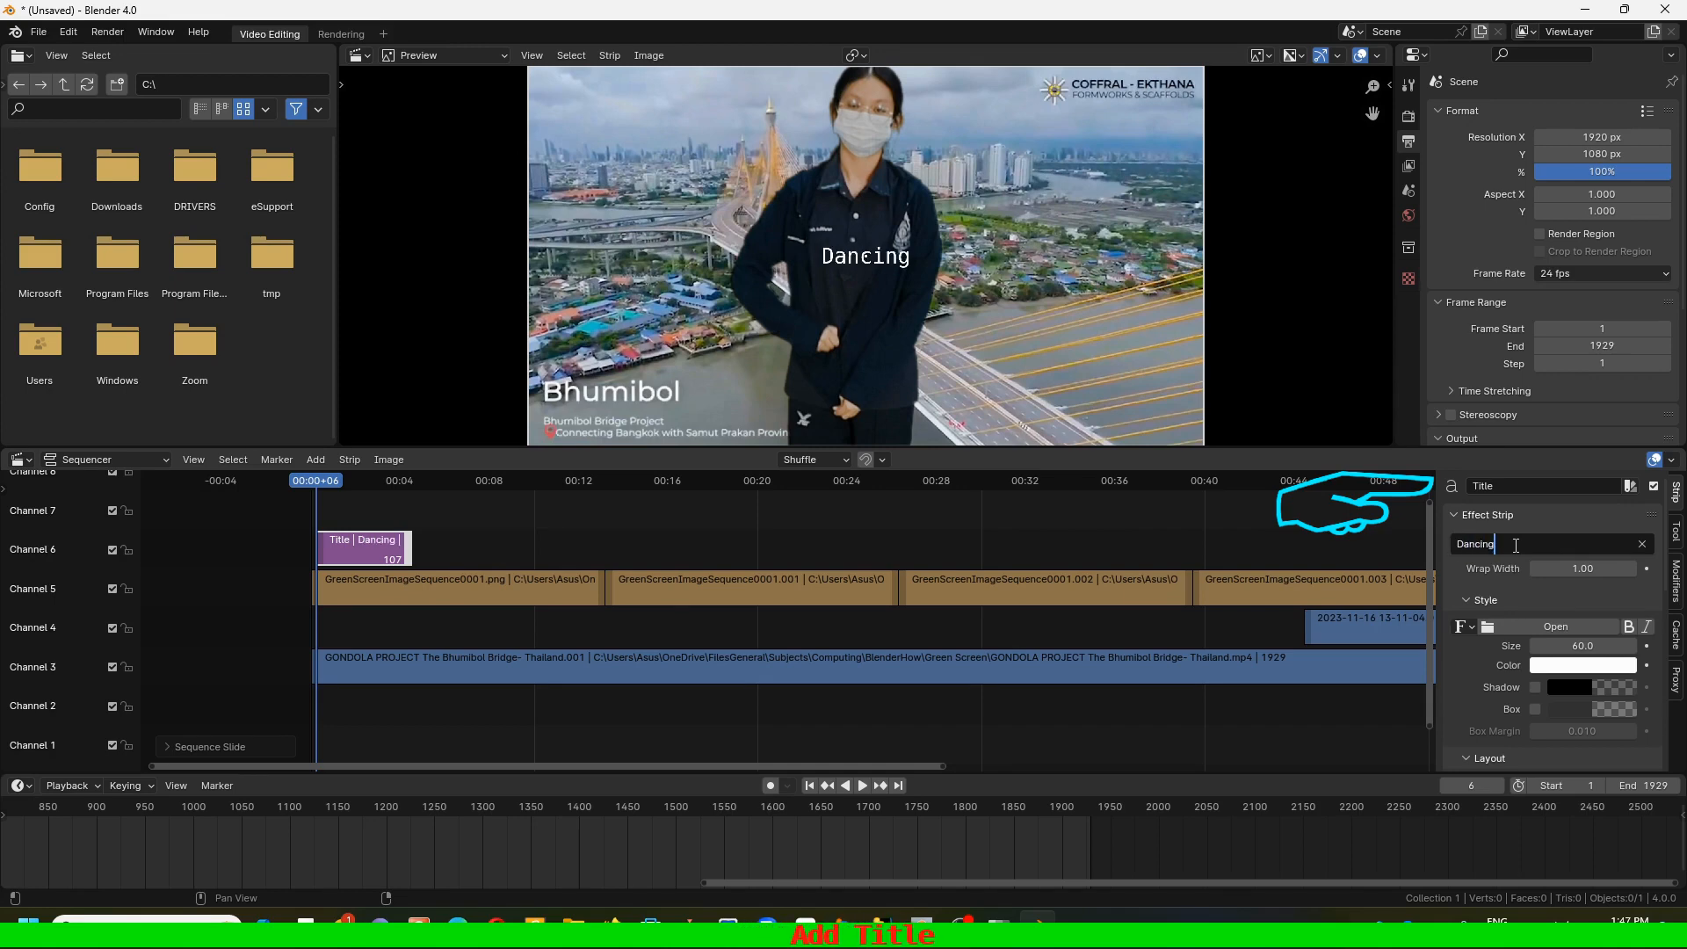
type(" on Bridges")
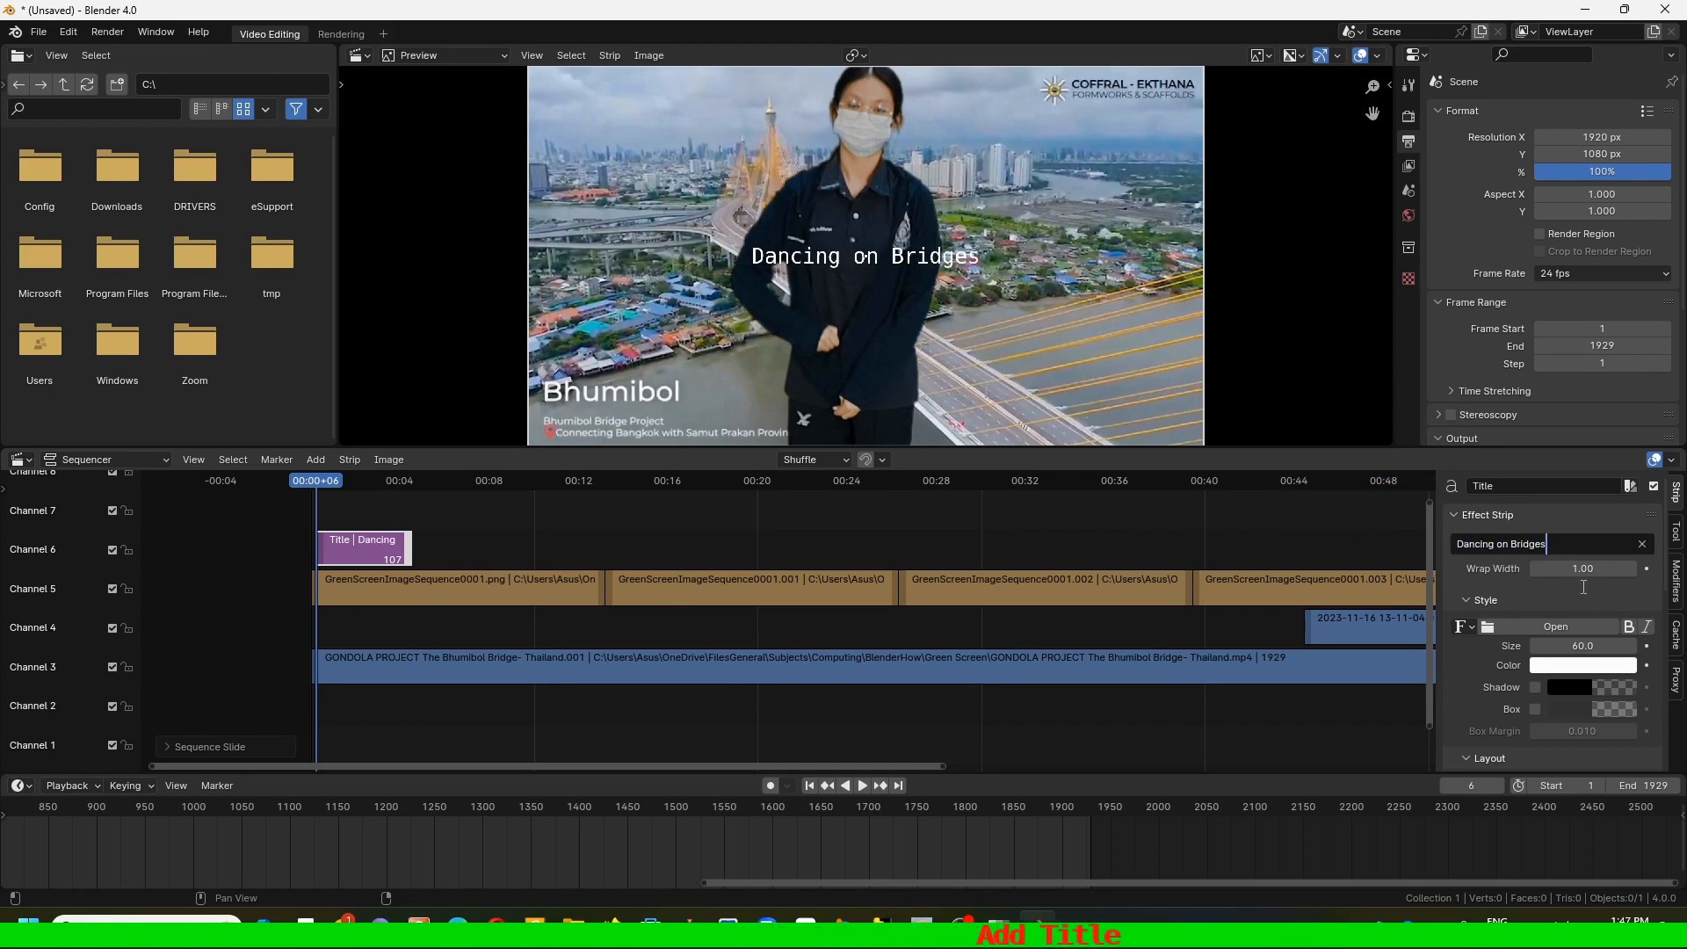
Set the title's font size to about 157.4 and its colour to green
left_click_drag(1573, 646, 1604, 673)
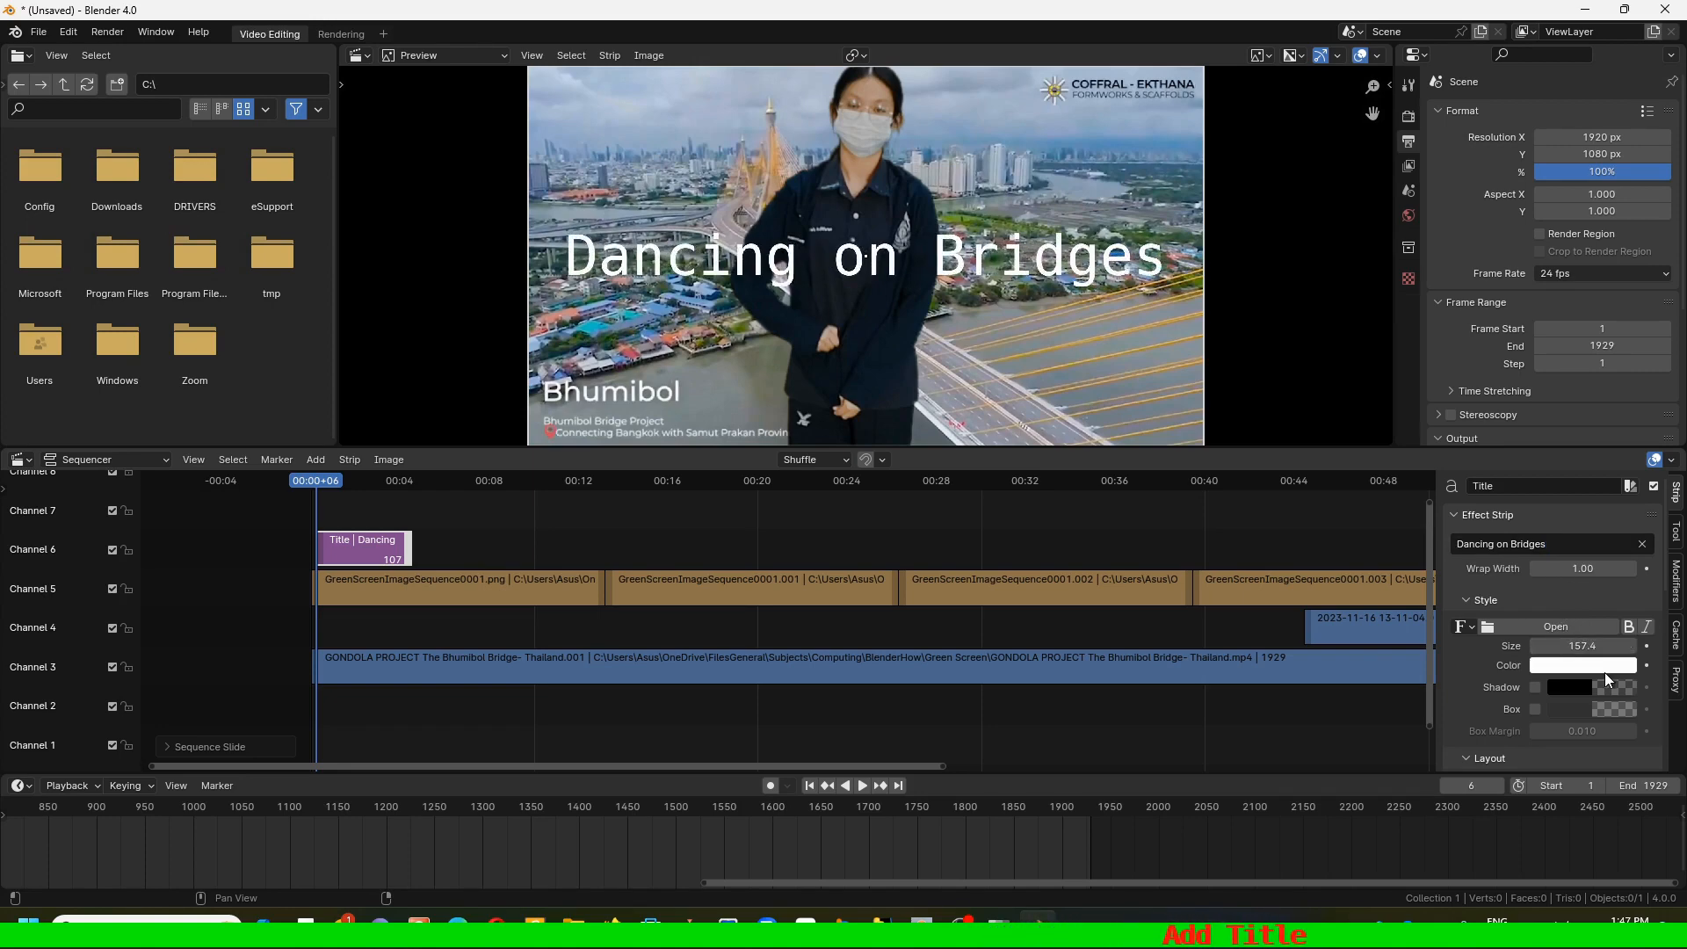
left_click(1582, 665)
left_click_drag(1544, 520, 1491, 398)
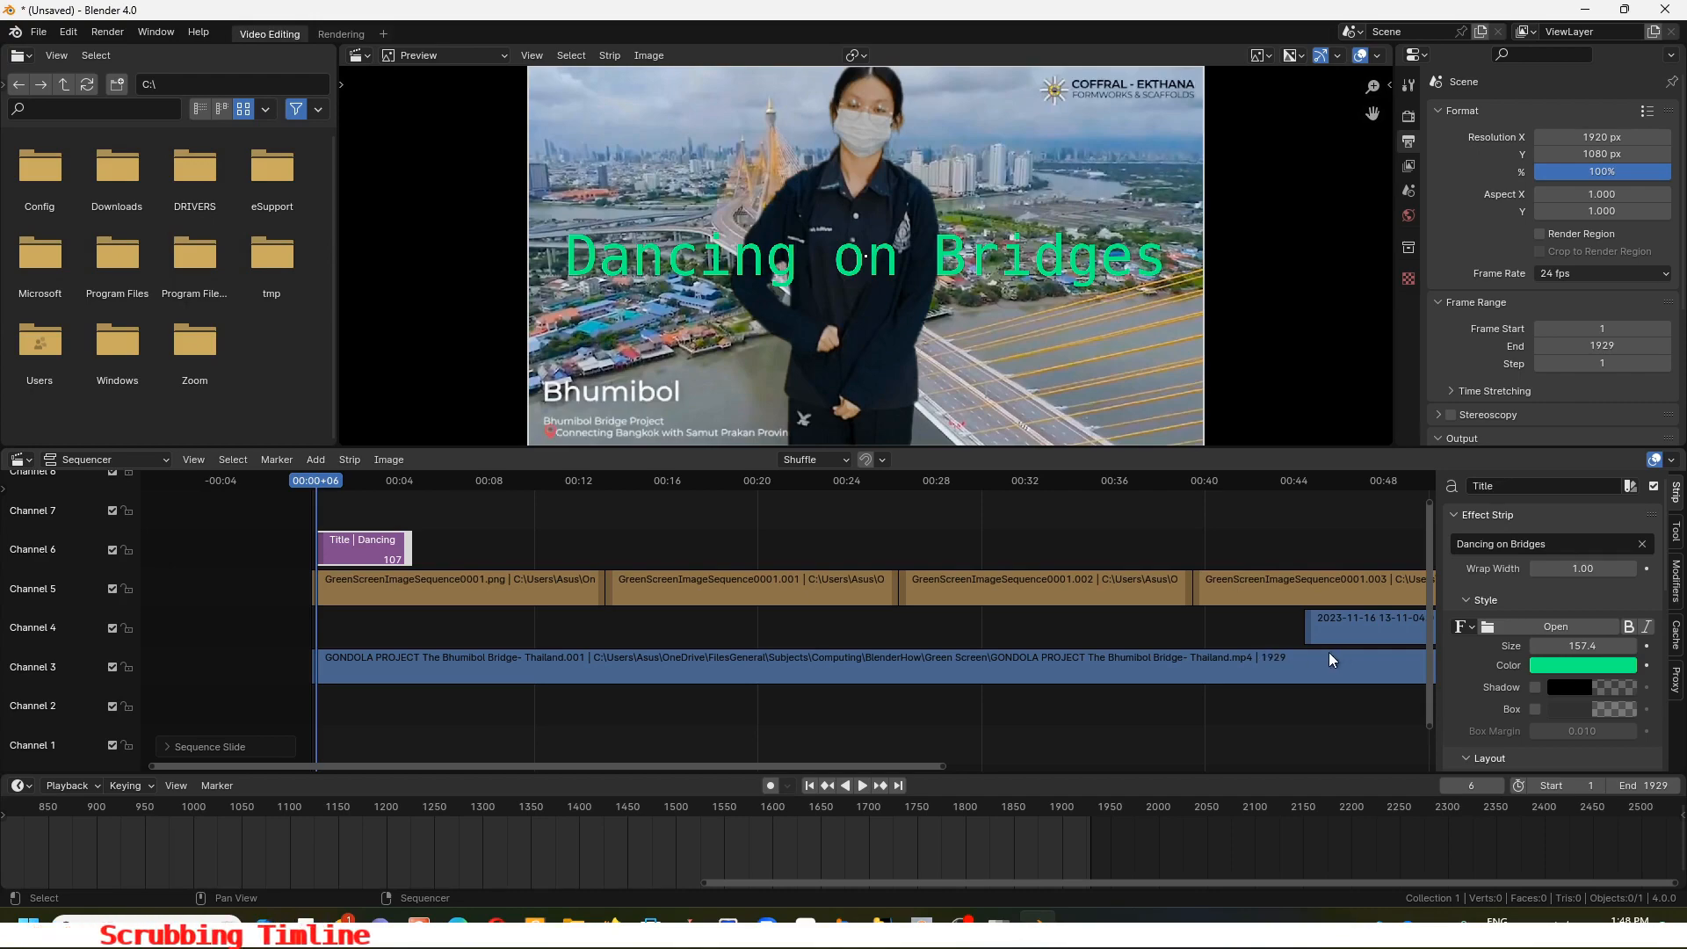
Scrub the playhead from the title through the sequence to 00:44+20 to review the composite
left_click_drag(322, 478, 1368, 488)
left_click_drag(1367, 482, 1313, 485)
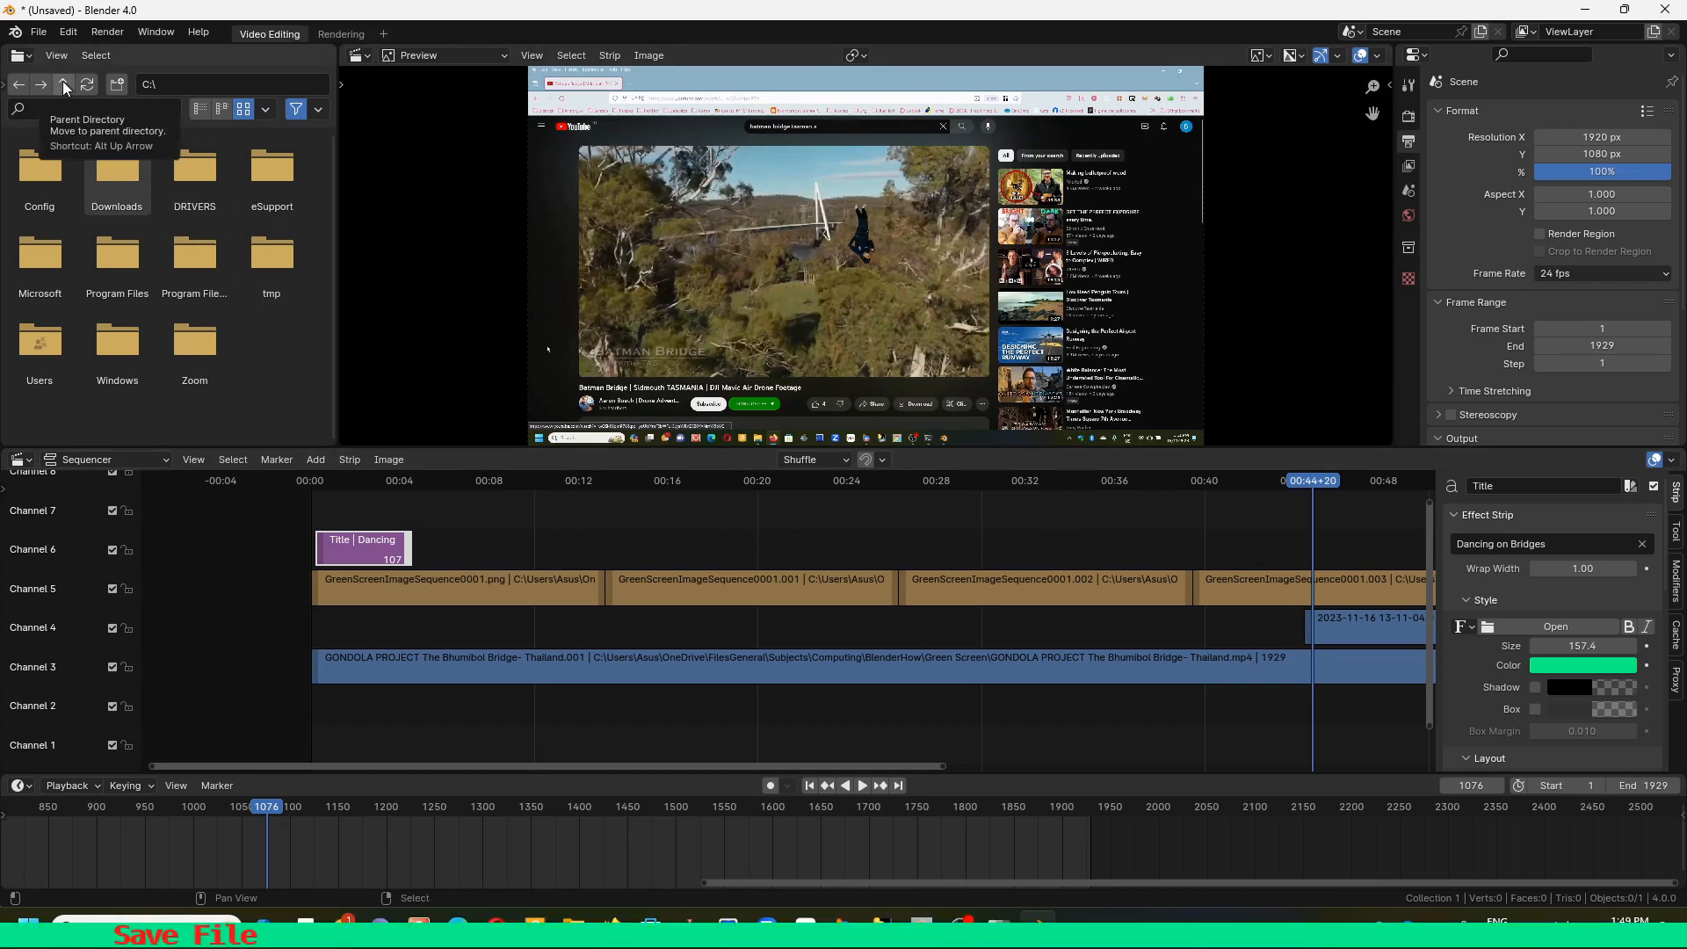
Save the project in the Video Editing Turorial folder as "01 Dancing on Bridges Video Tutorial.blend"
left_click(38, 32)
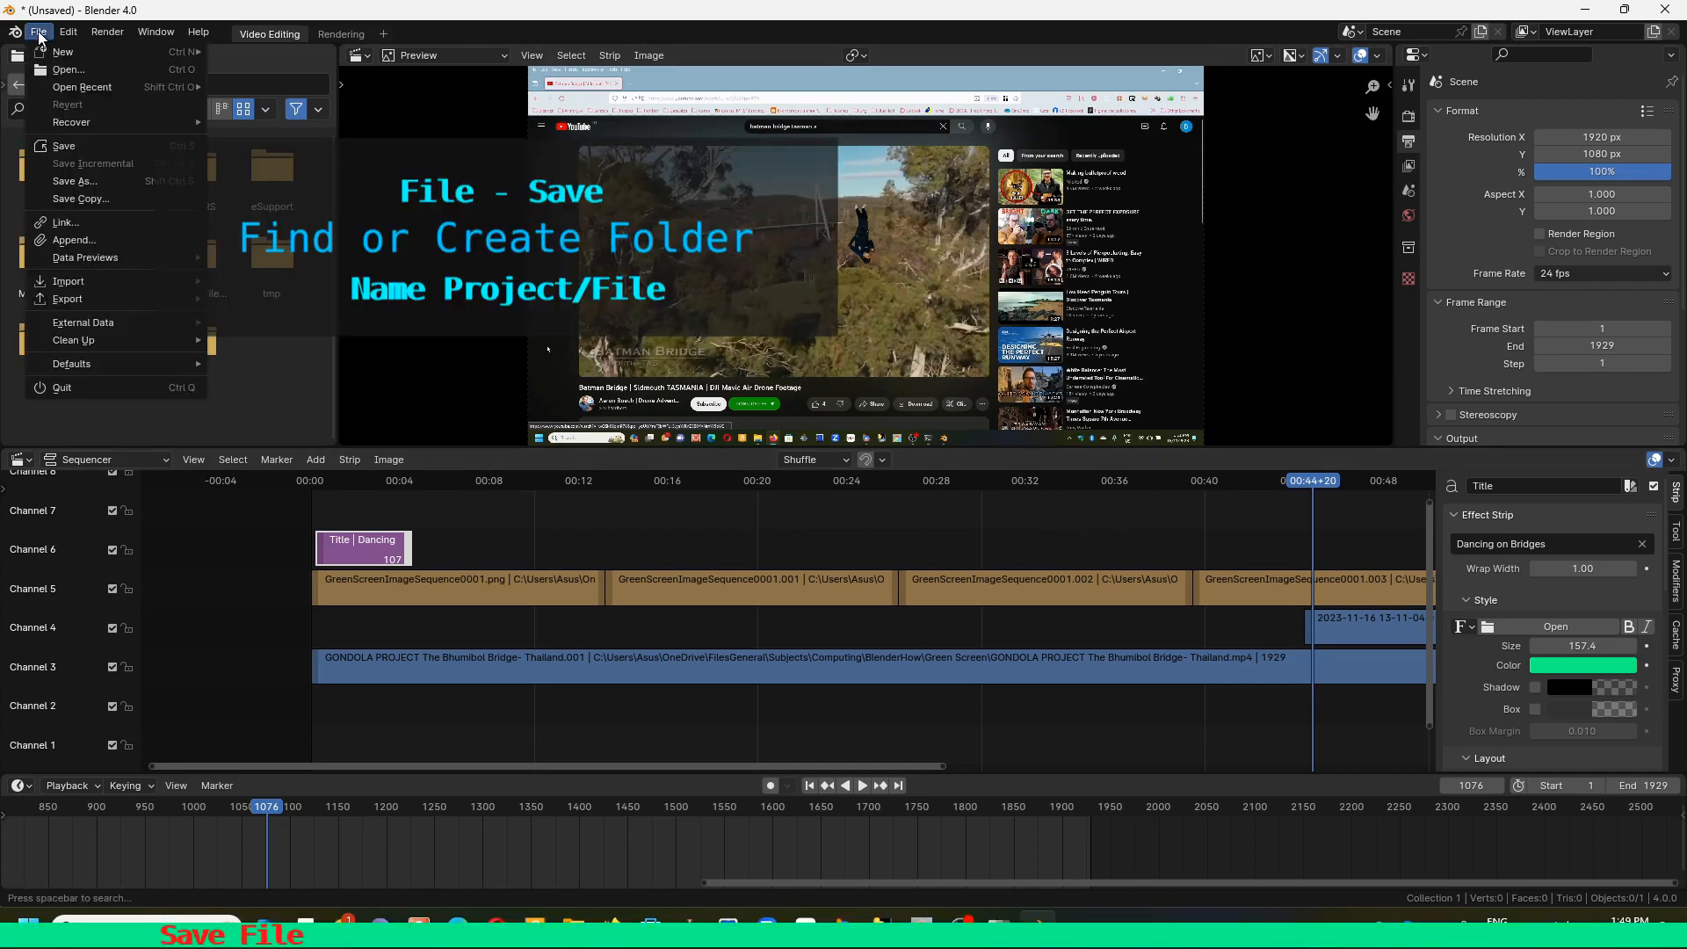
left_click(100, 179)
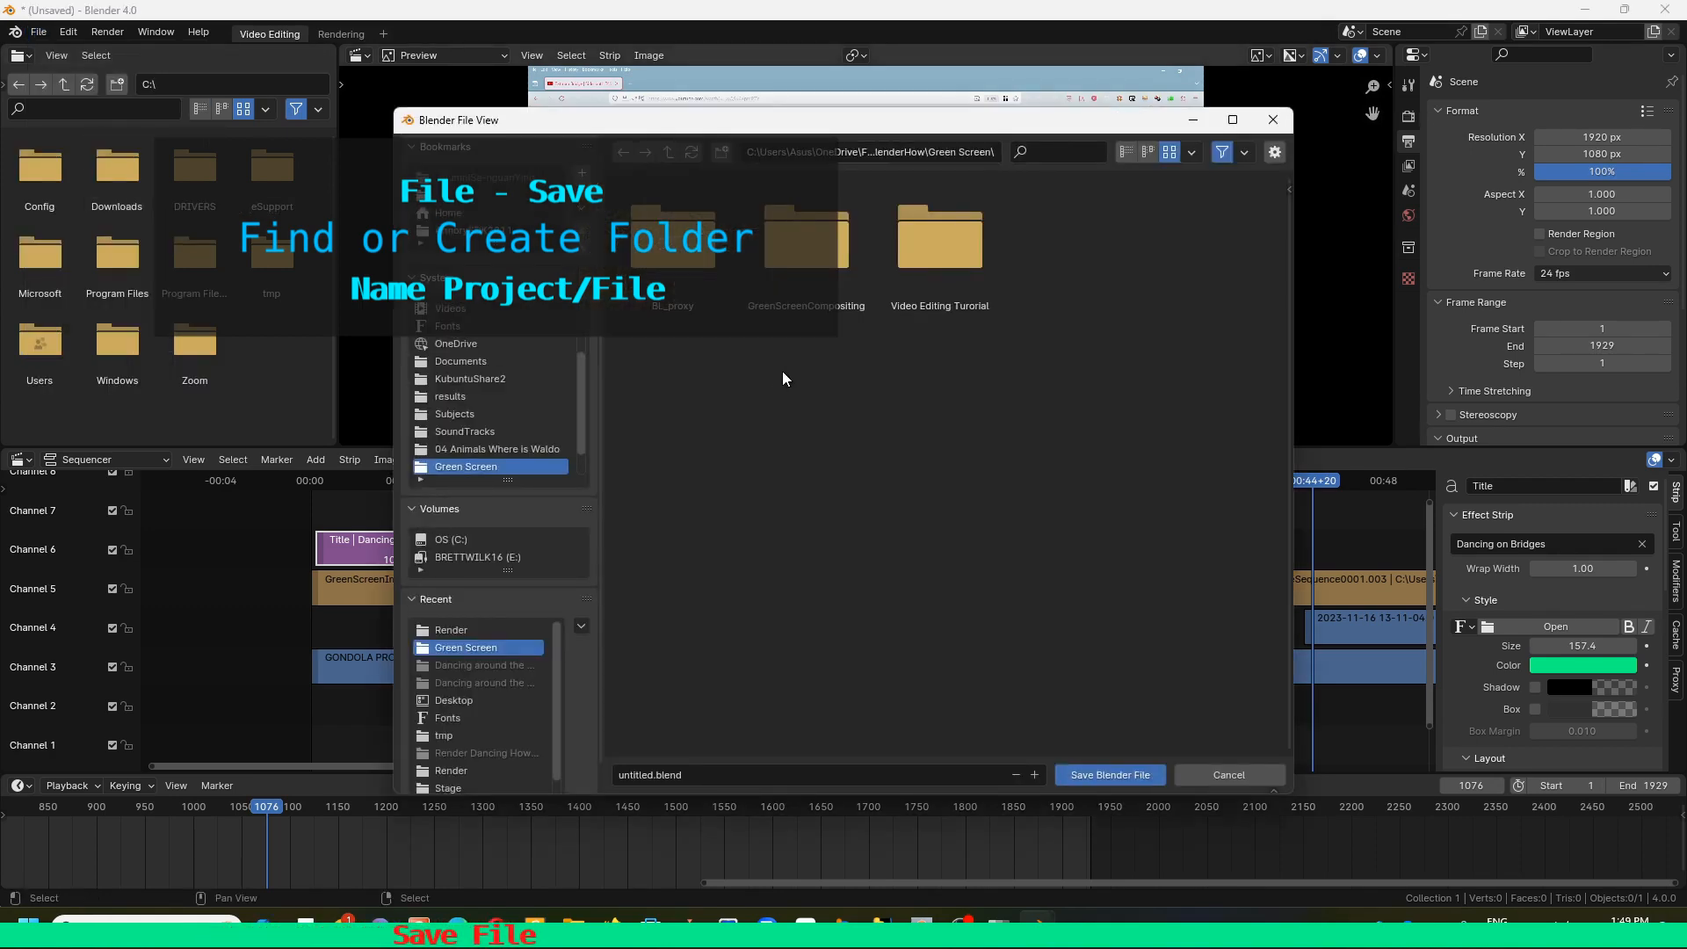
double_click(933, 248)
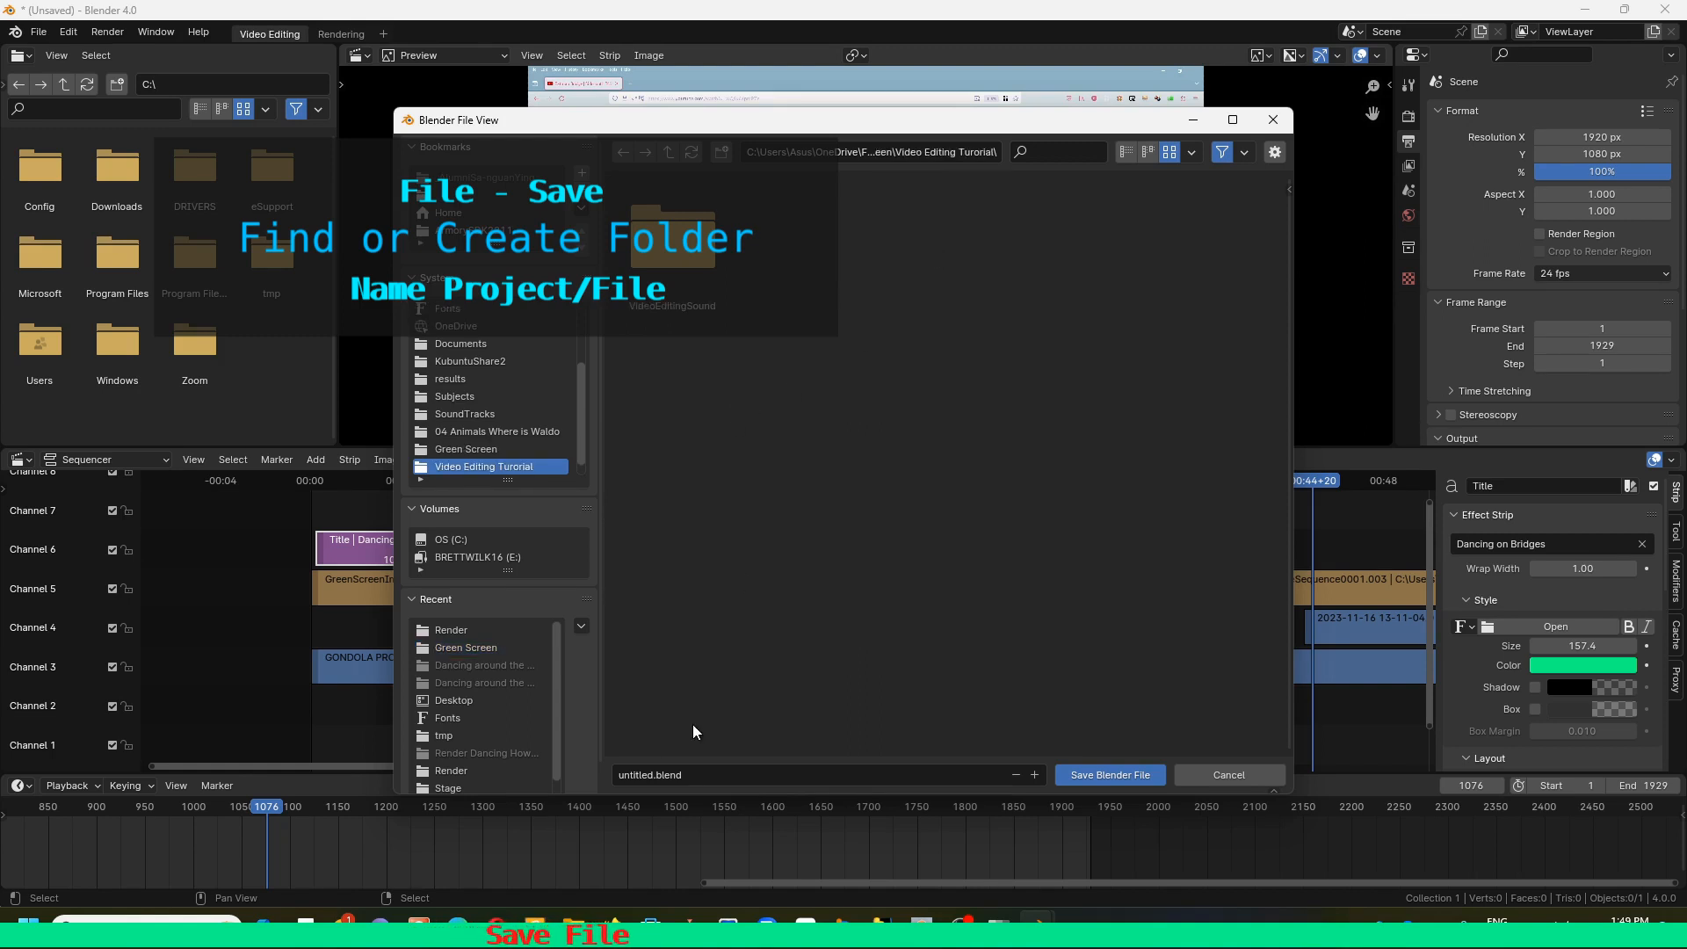
type("01")
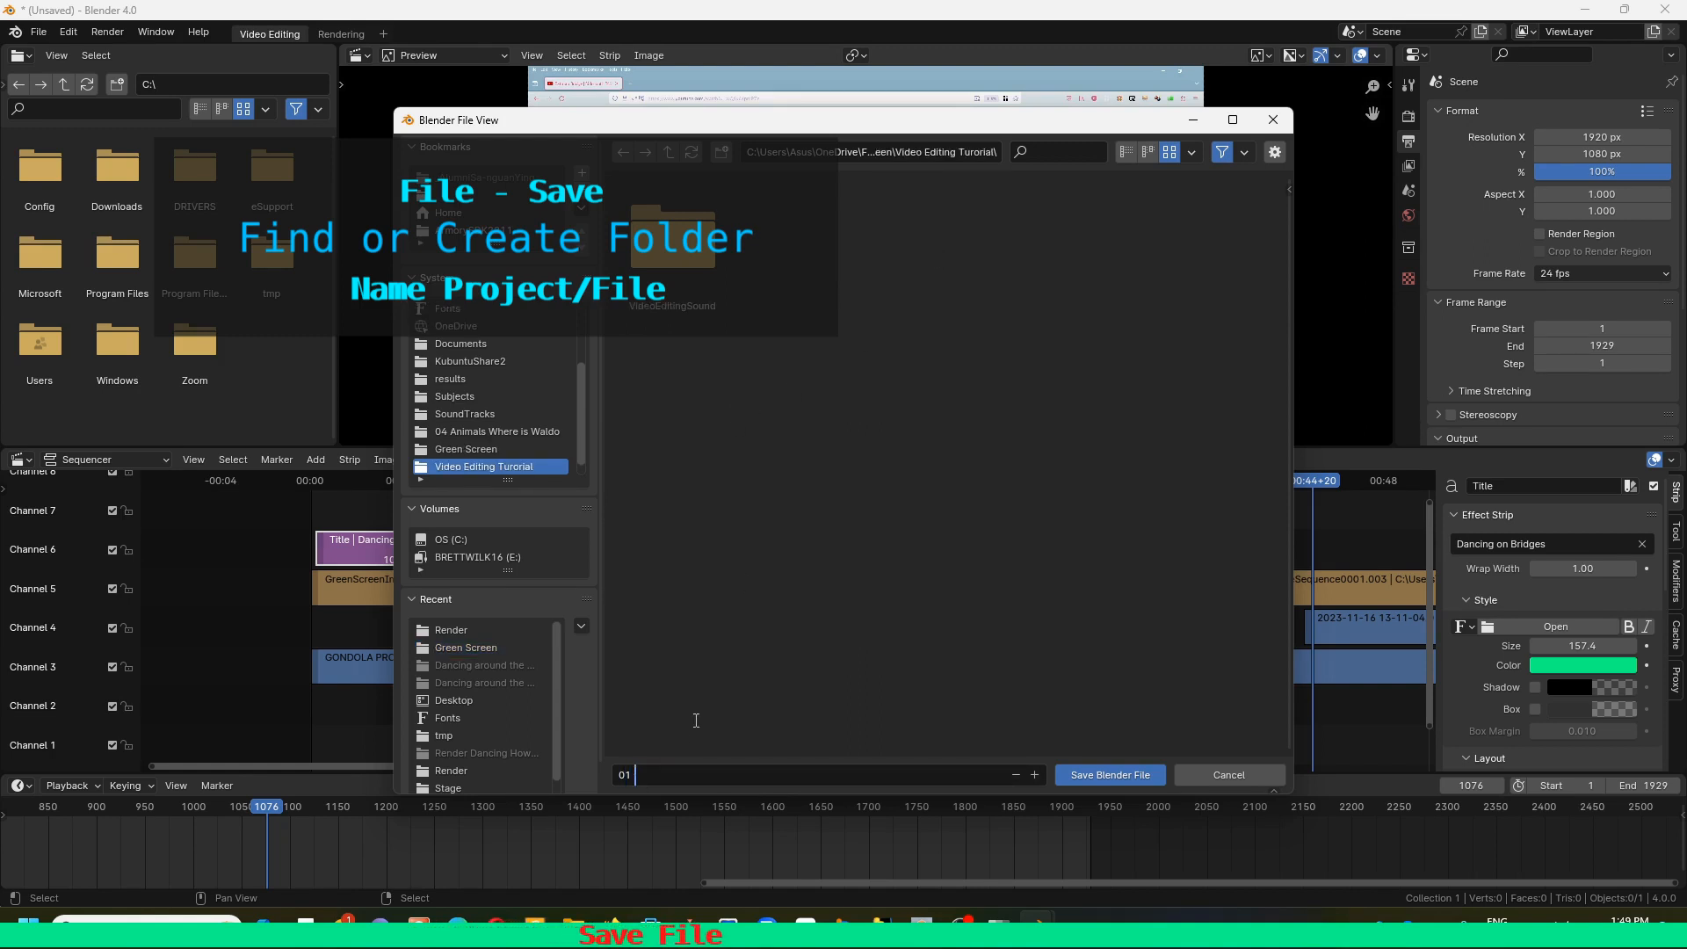
type(" Dancing on Bridge")
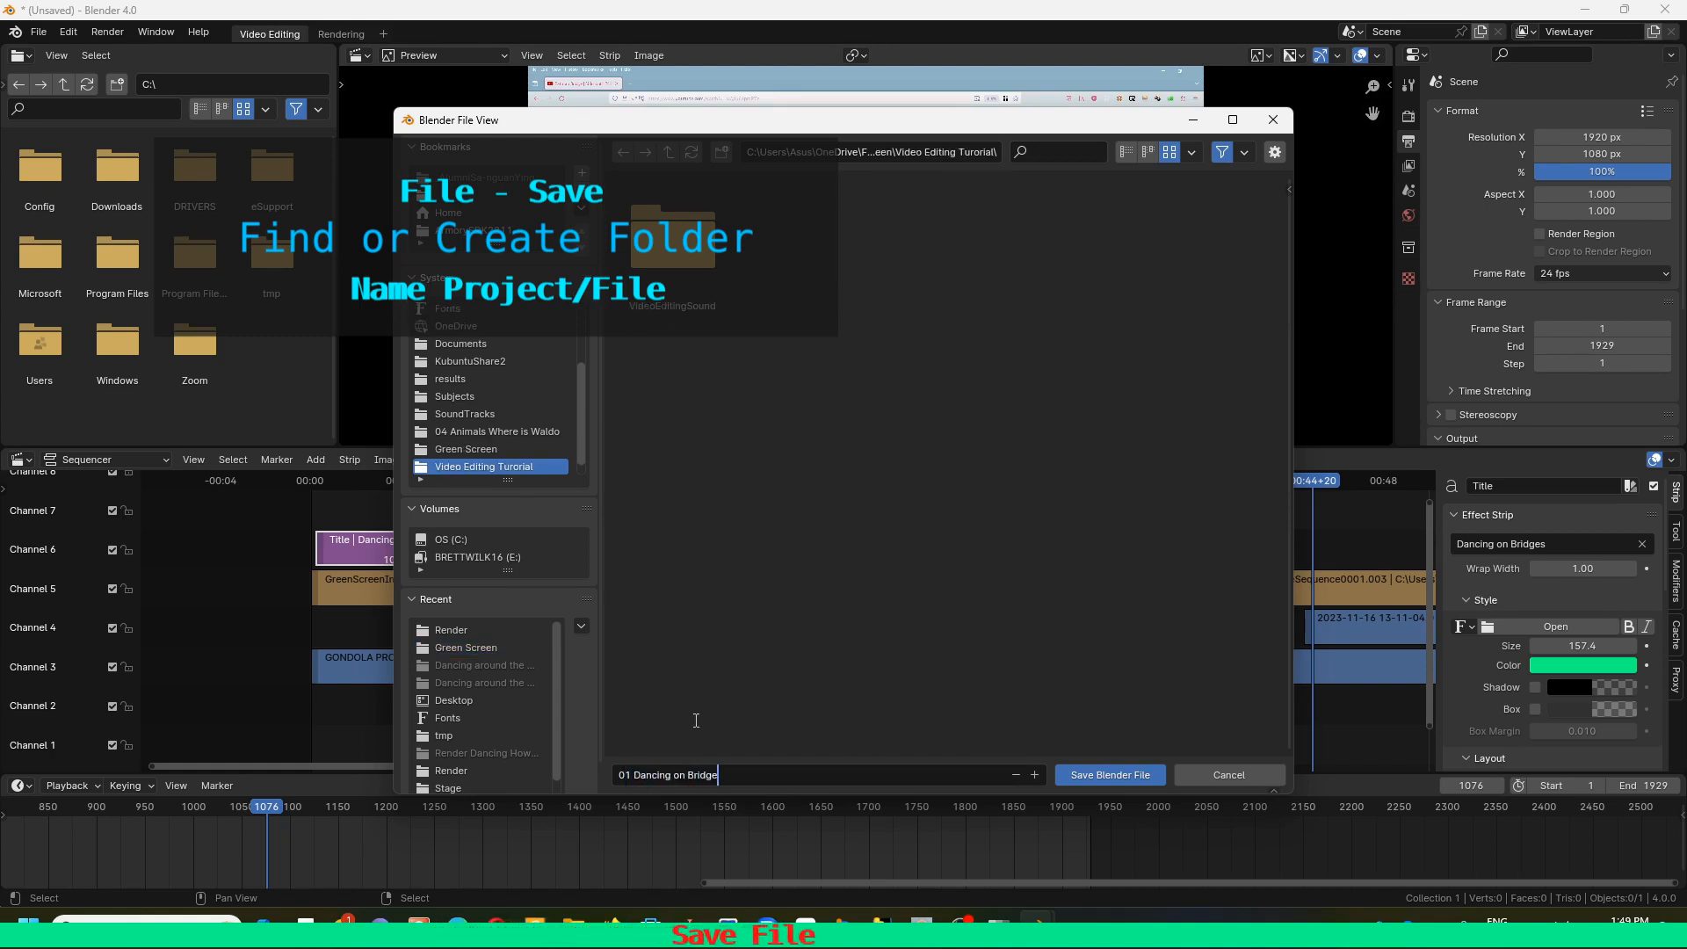
type("s Video Tutorial.blend")
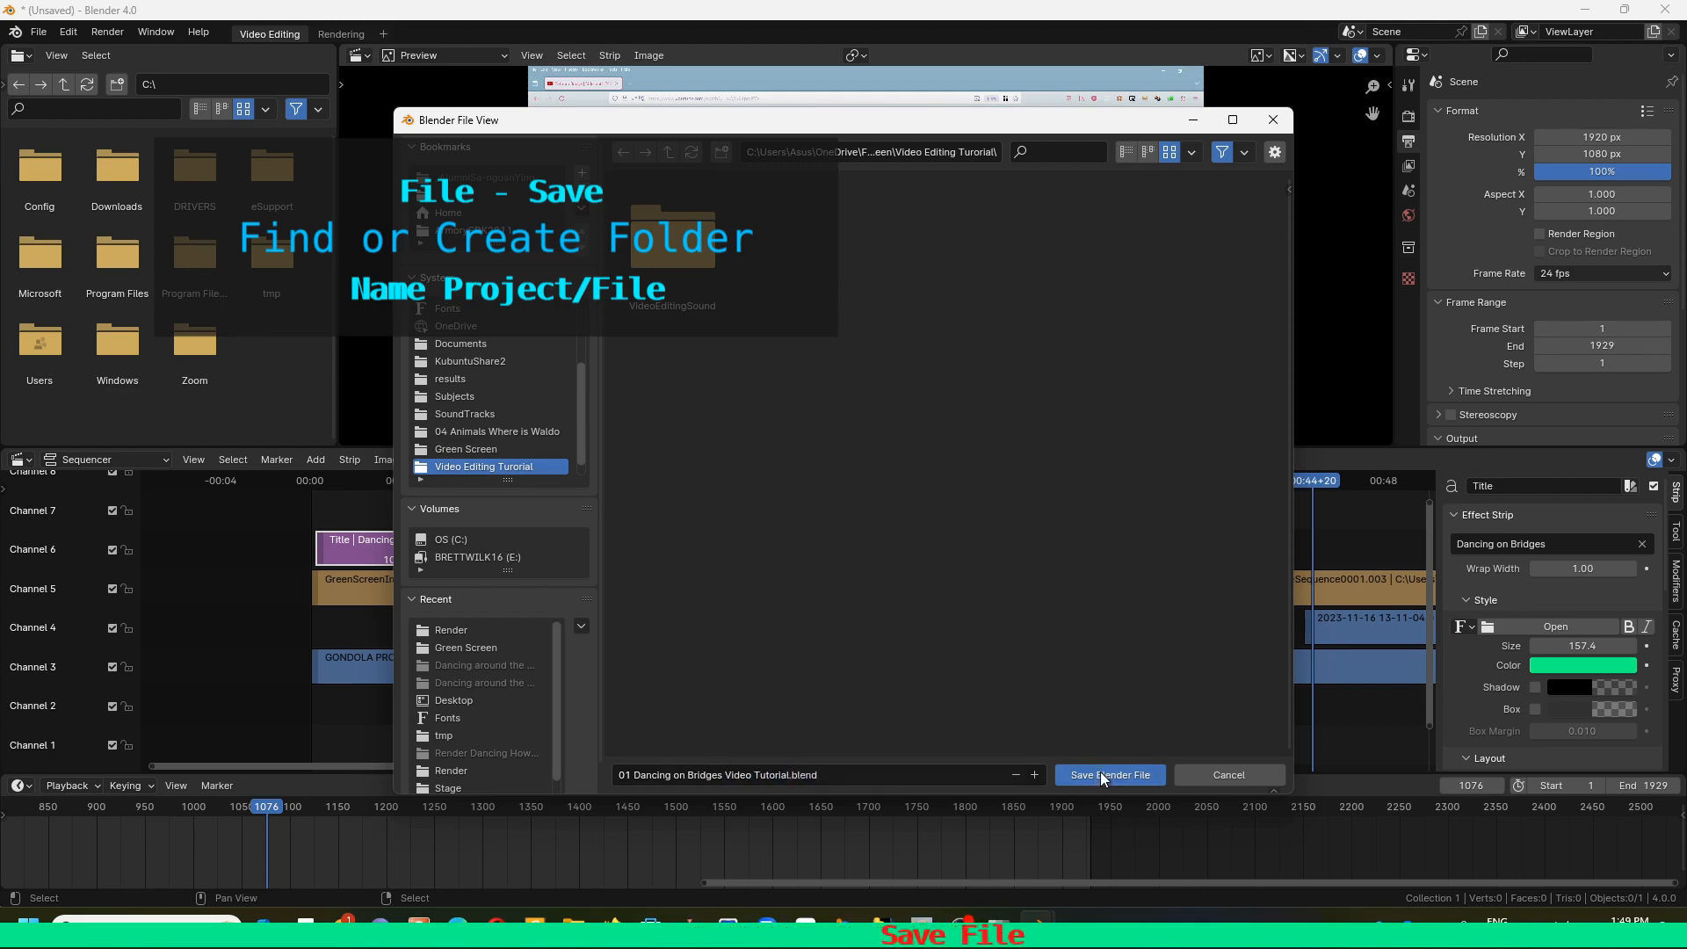
left_click(1099, 775)
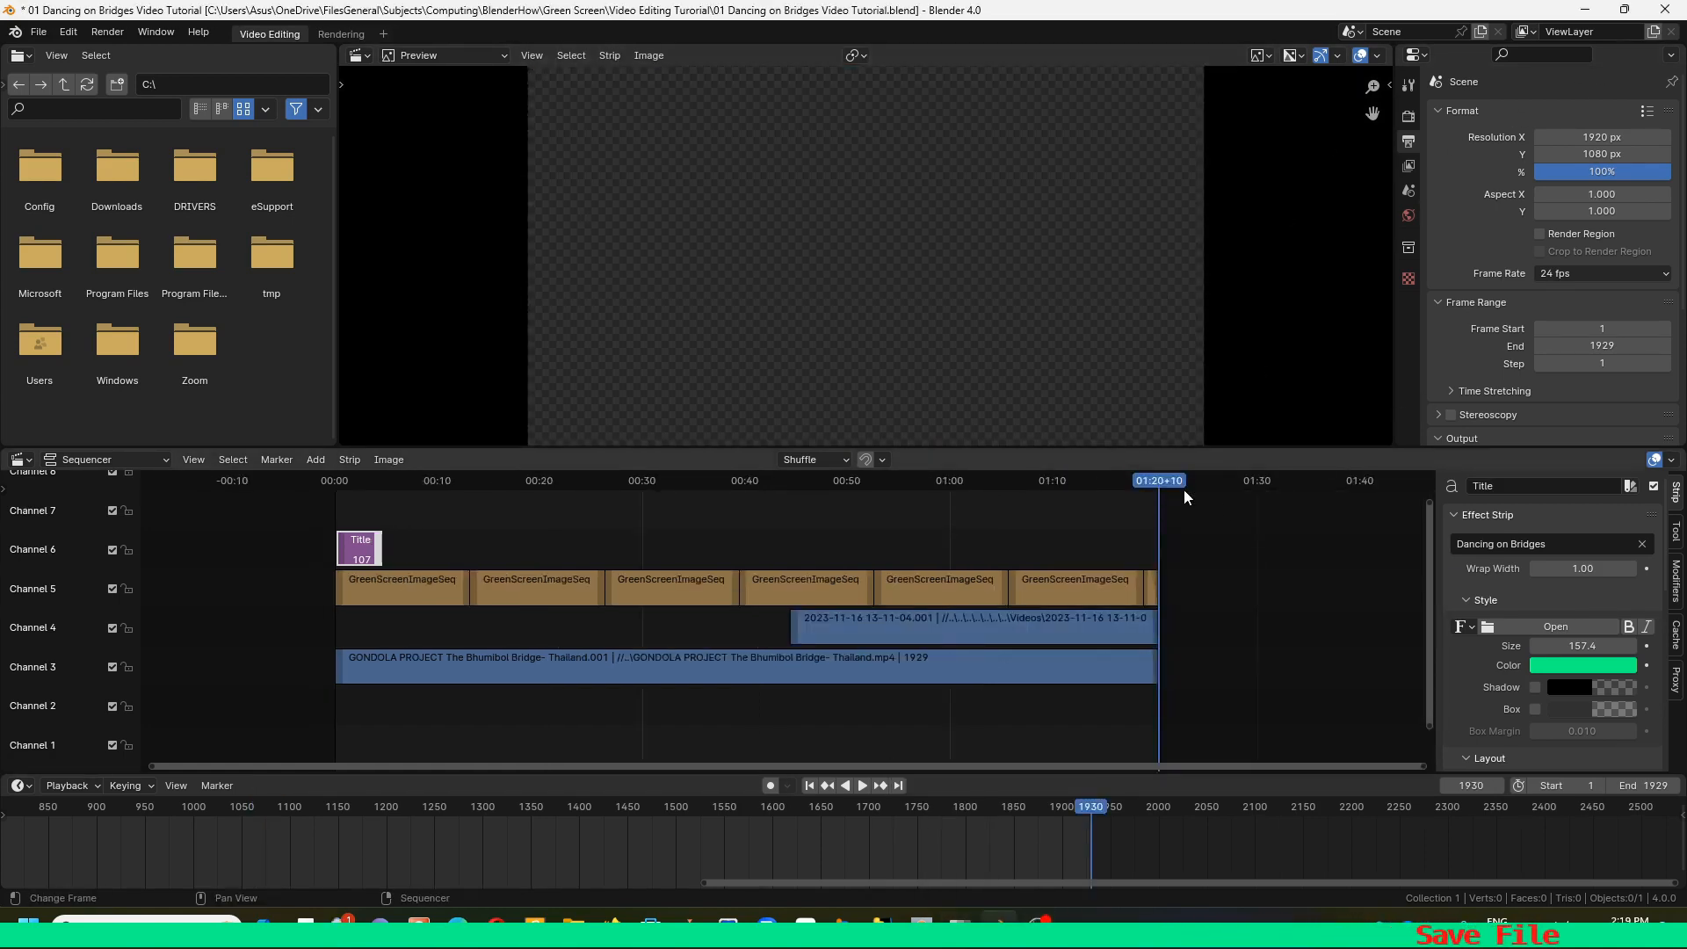
Try output frame rates of 60 and 30 fps and restore 24 fps
left_click(1409, 115)
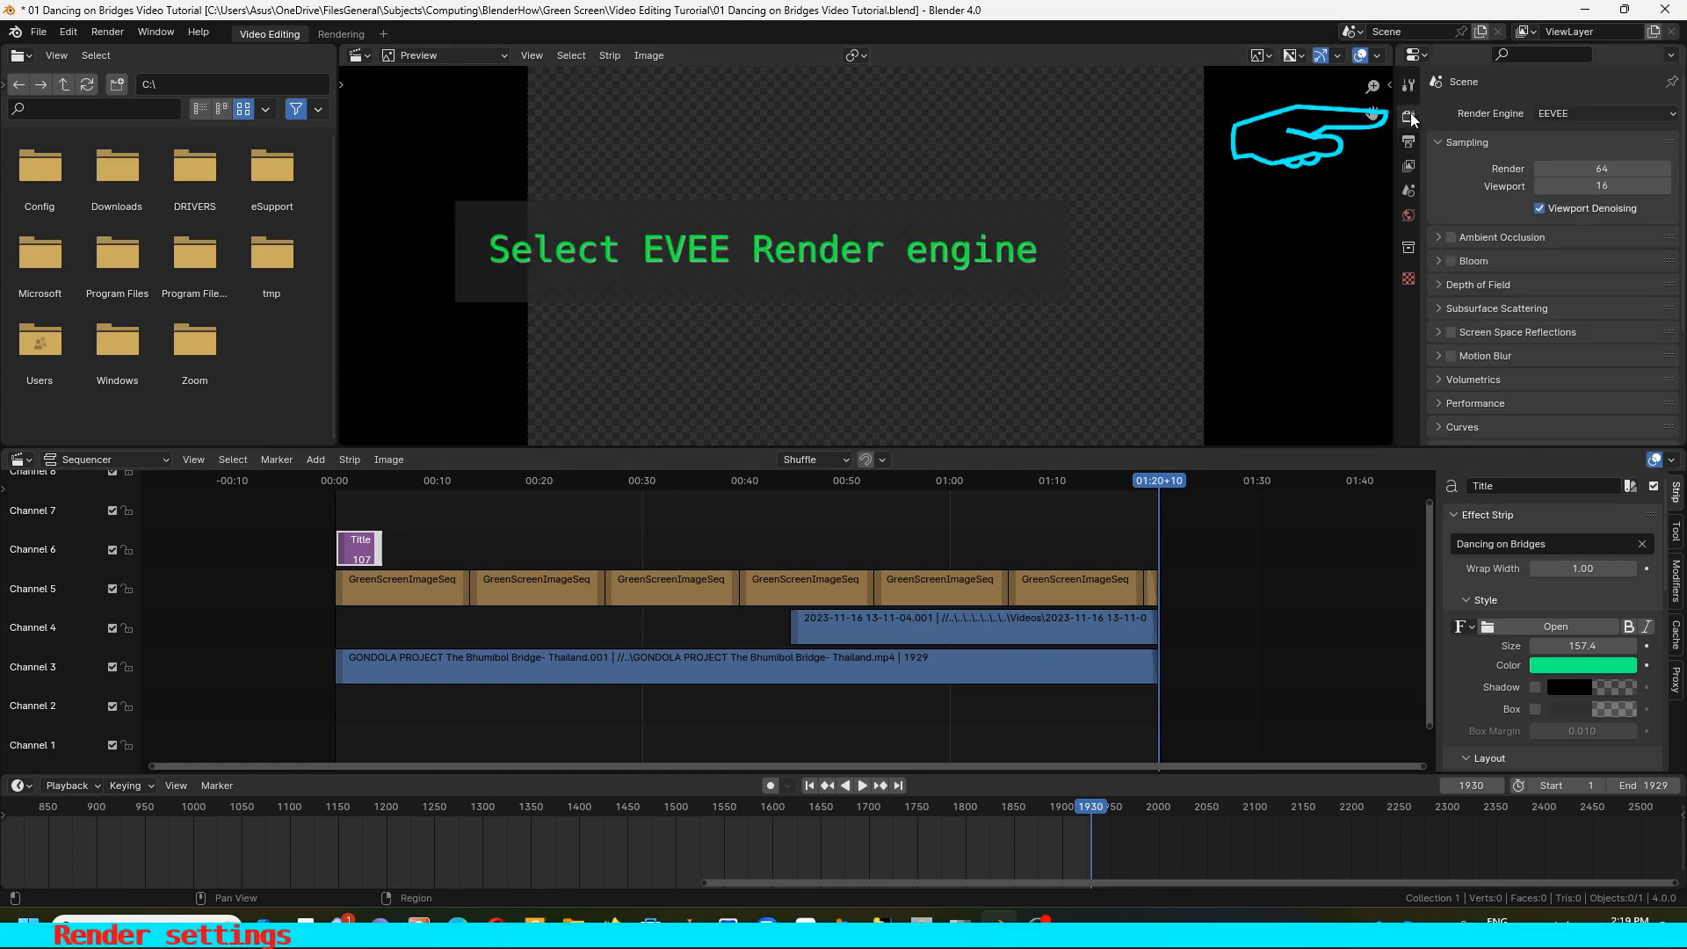
left_click(1409, 141)
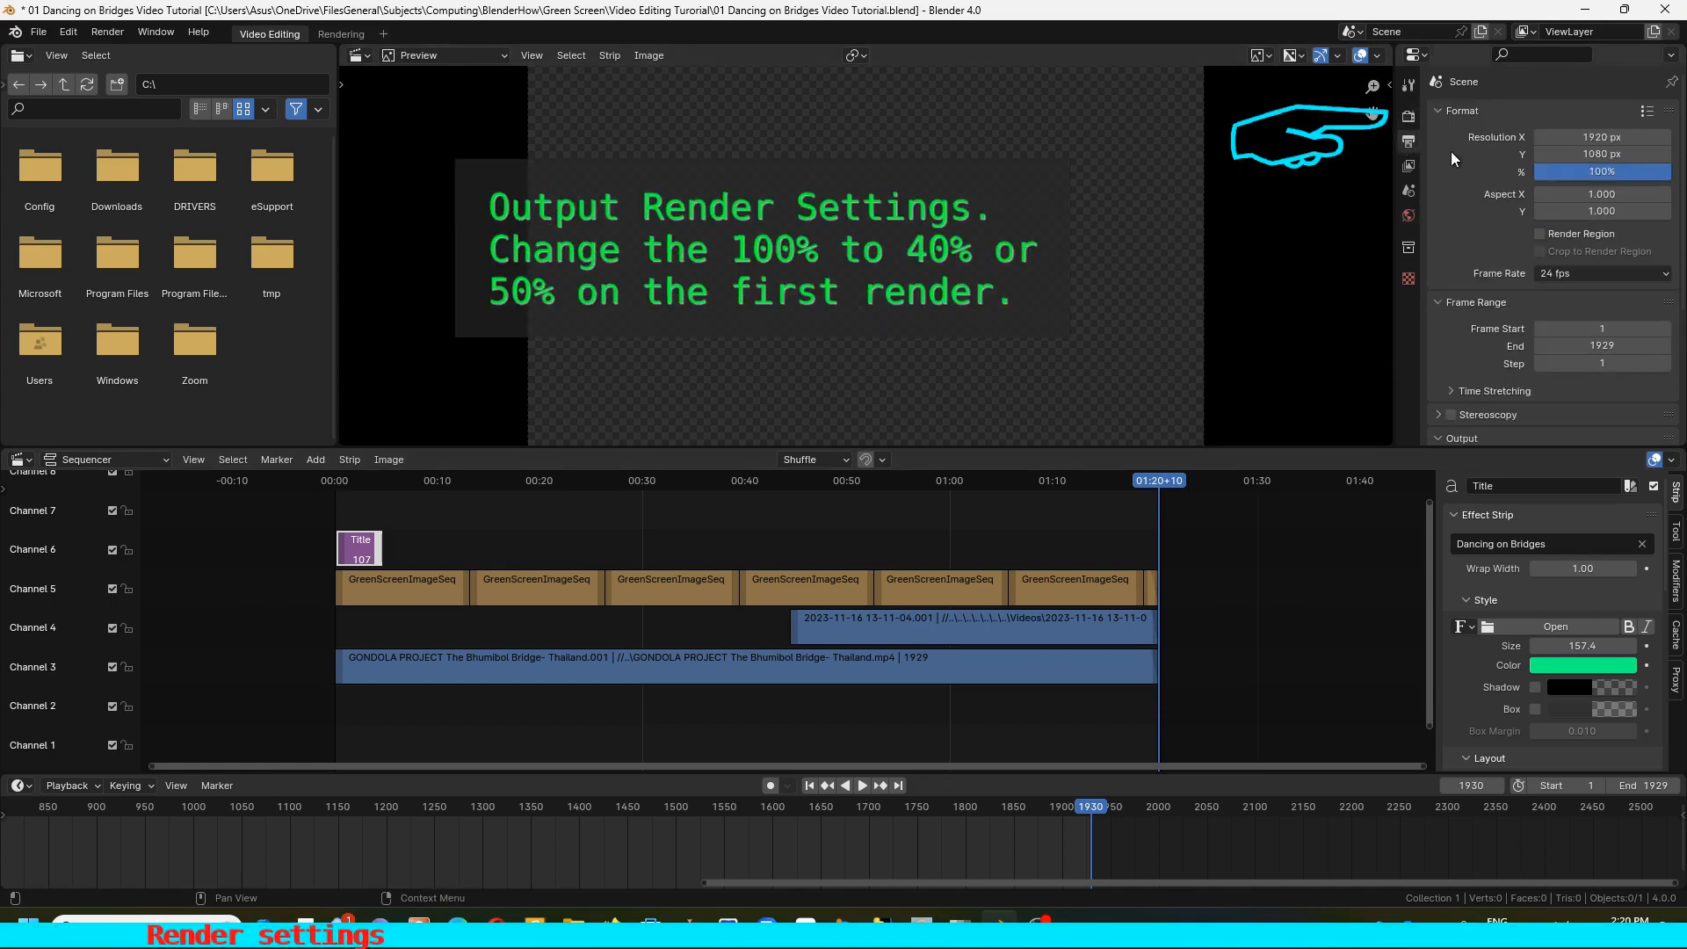
left_click(1562, 272)
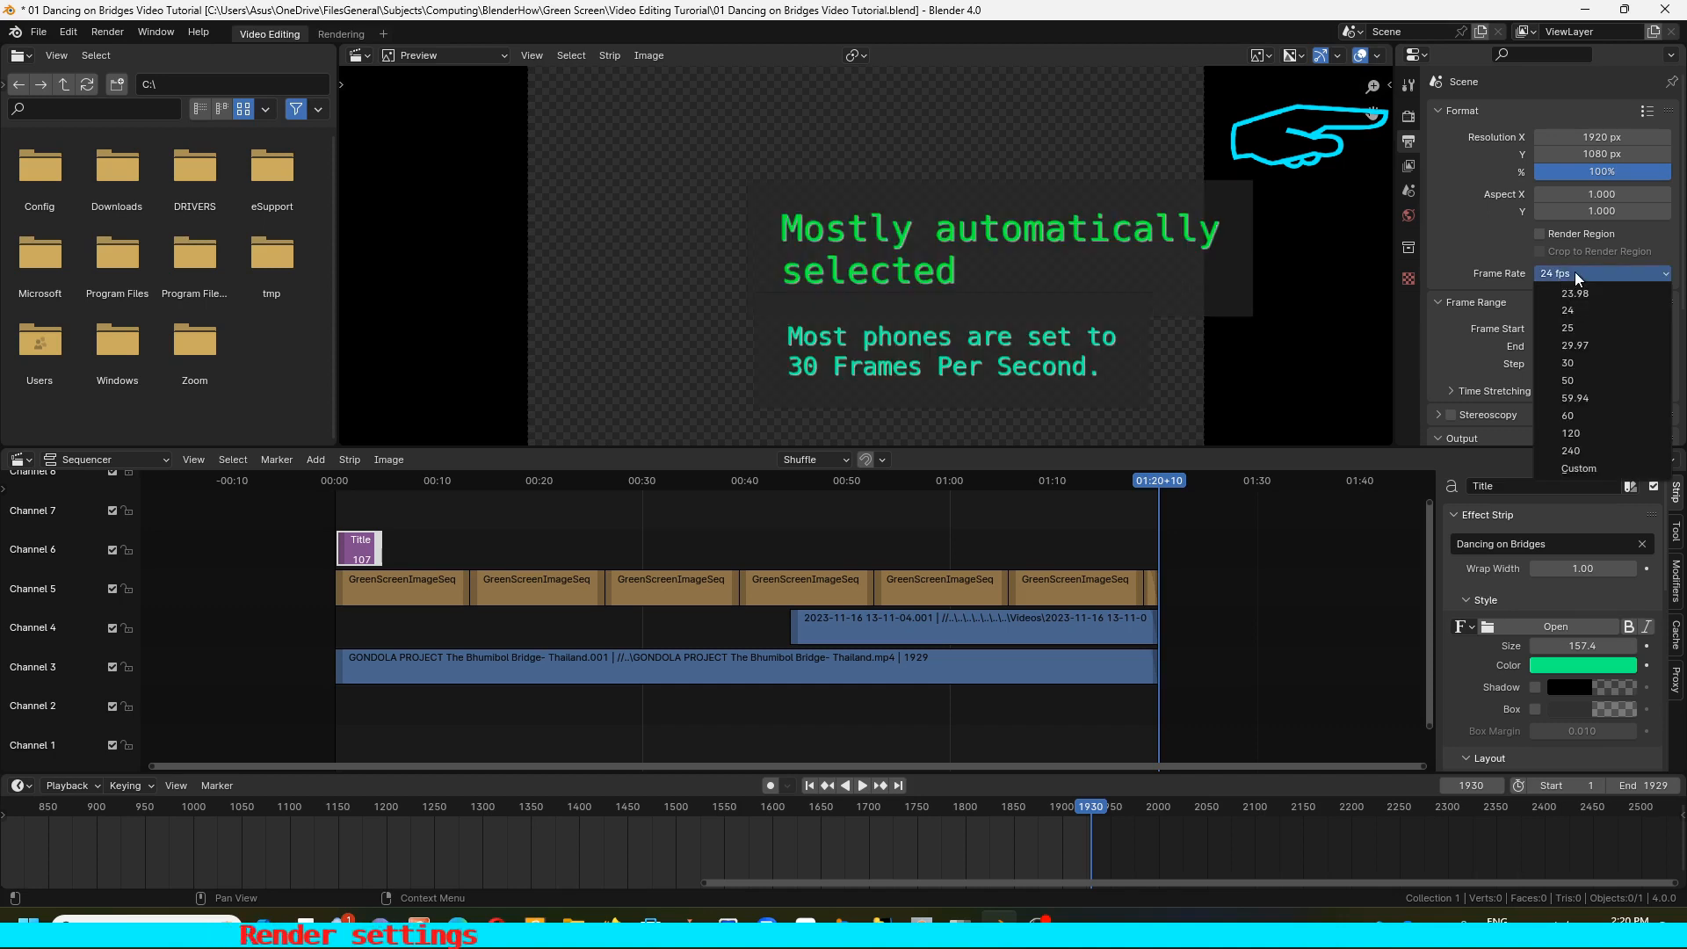
left_click(1580, 415)
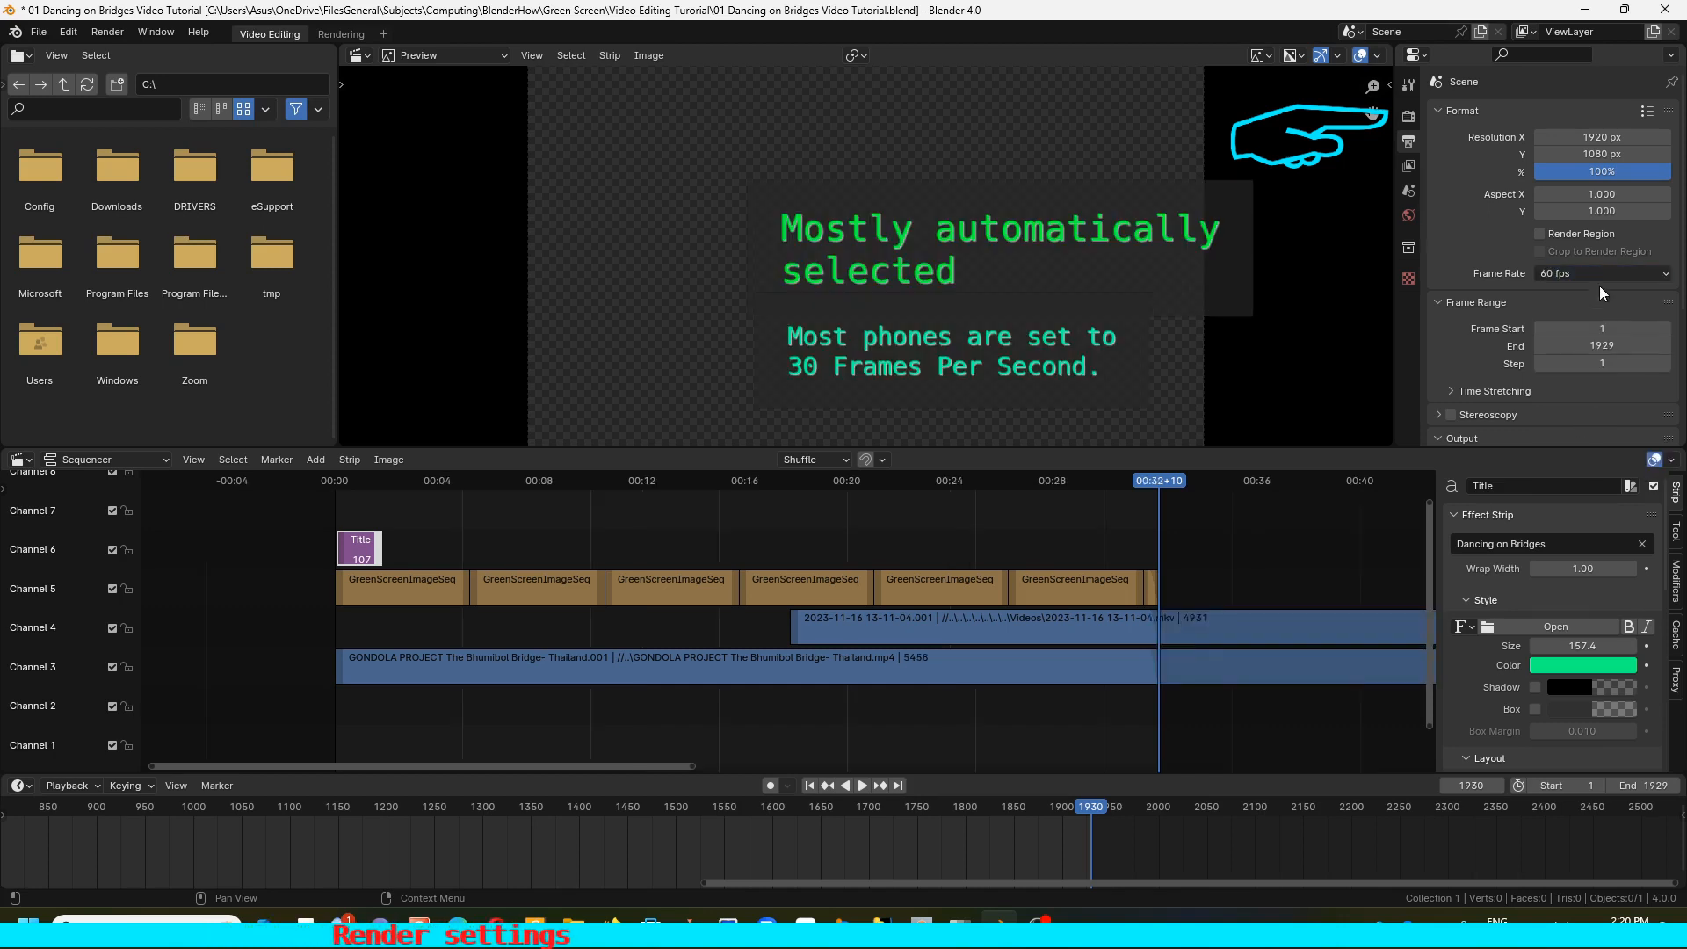
left_click(1552, 273)
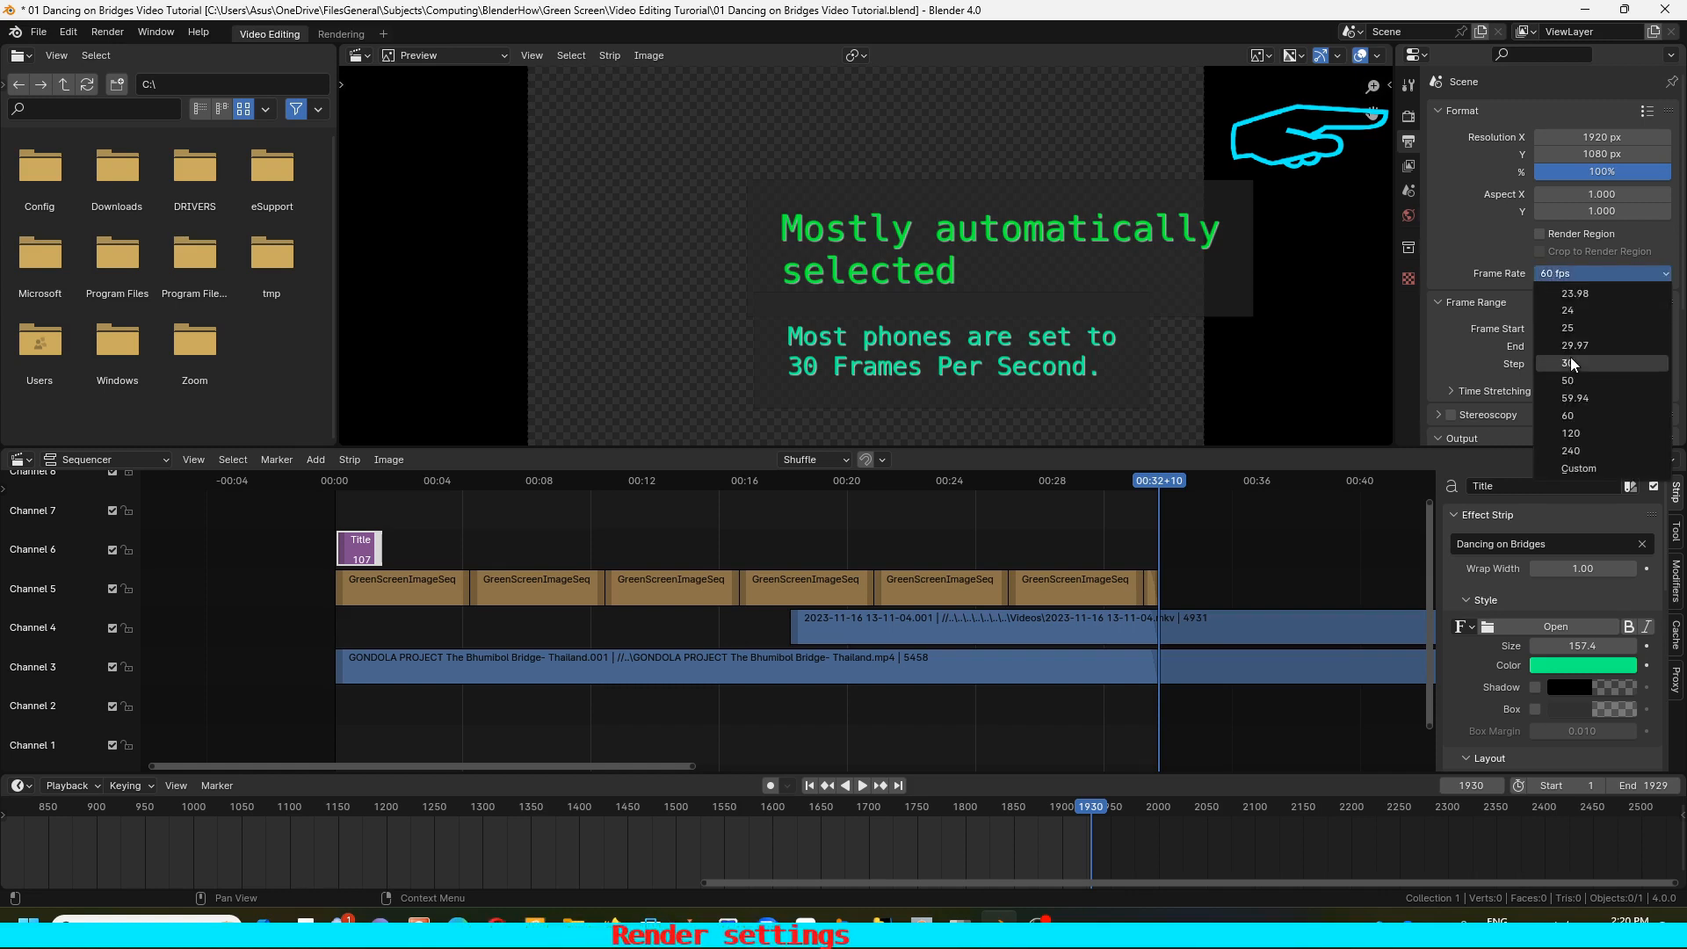
left_click(1569, 360)
left_click(1578, 273)
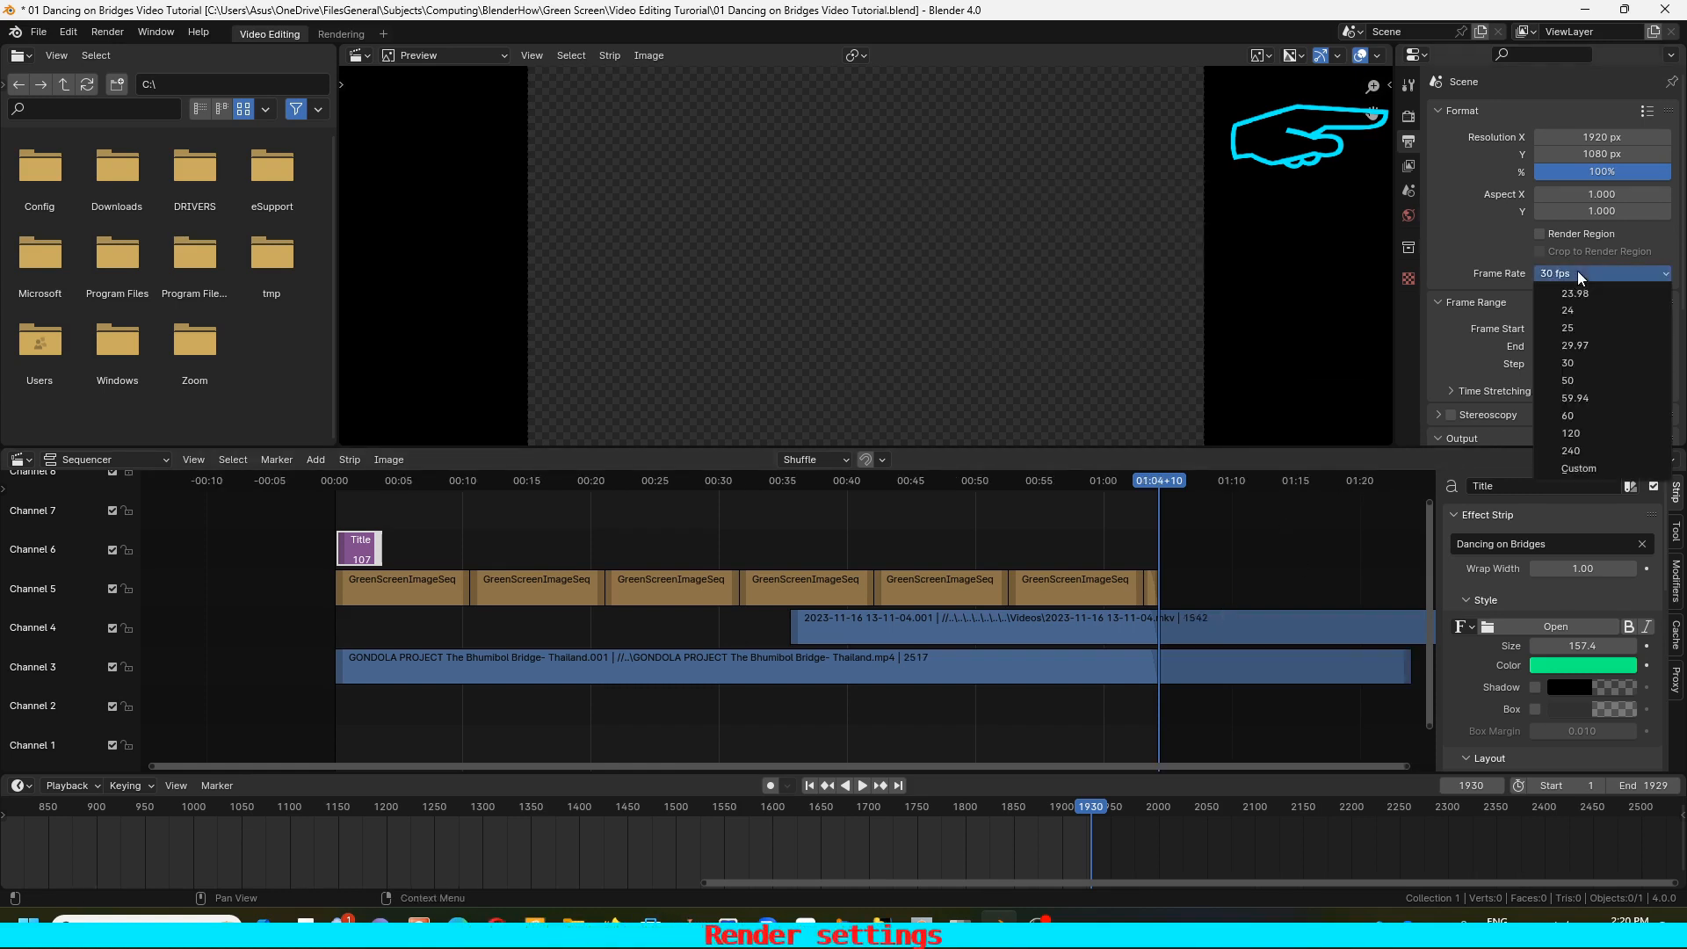
left_click(1577, 307)
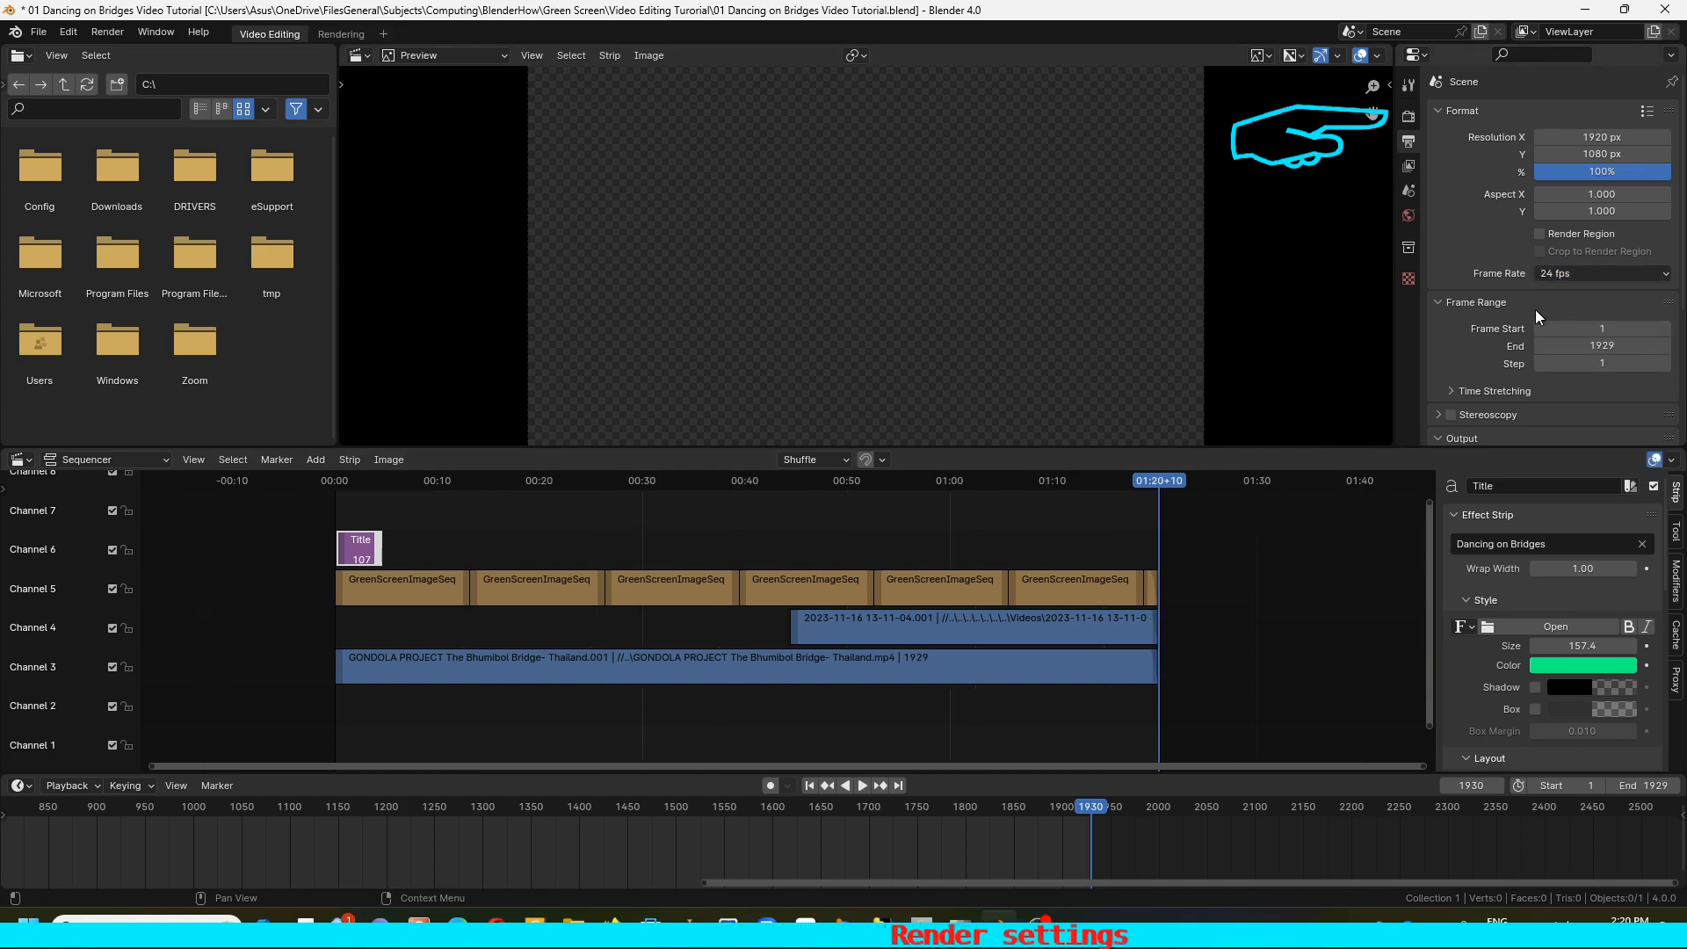
Create a VidEditTutRender folder inside Video Editing Turorial and set the render output there with the file name 01VideoEditTutorial
scroll(1463, 335, "down", 3)
scroll(1467, 336, "down", 1)
left_click(1664, 324)
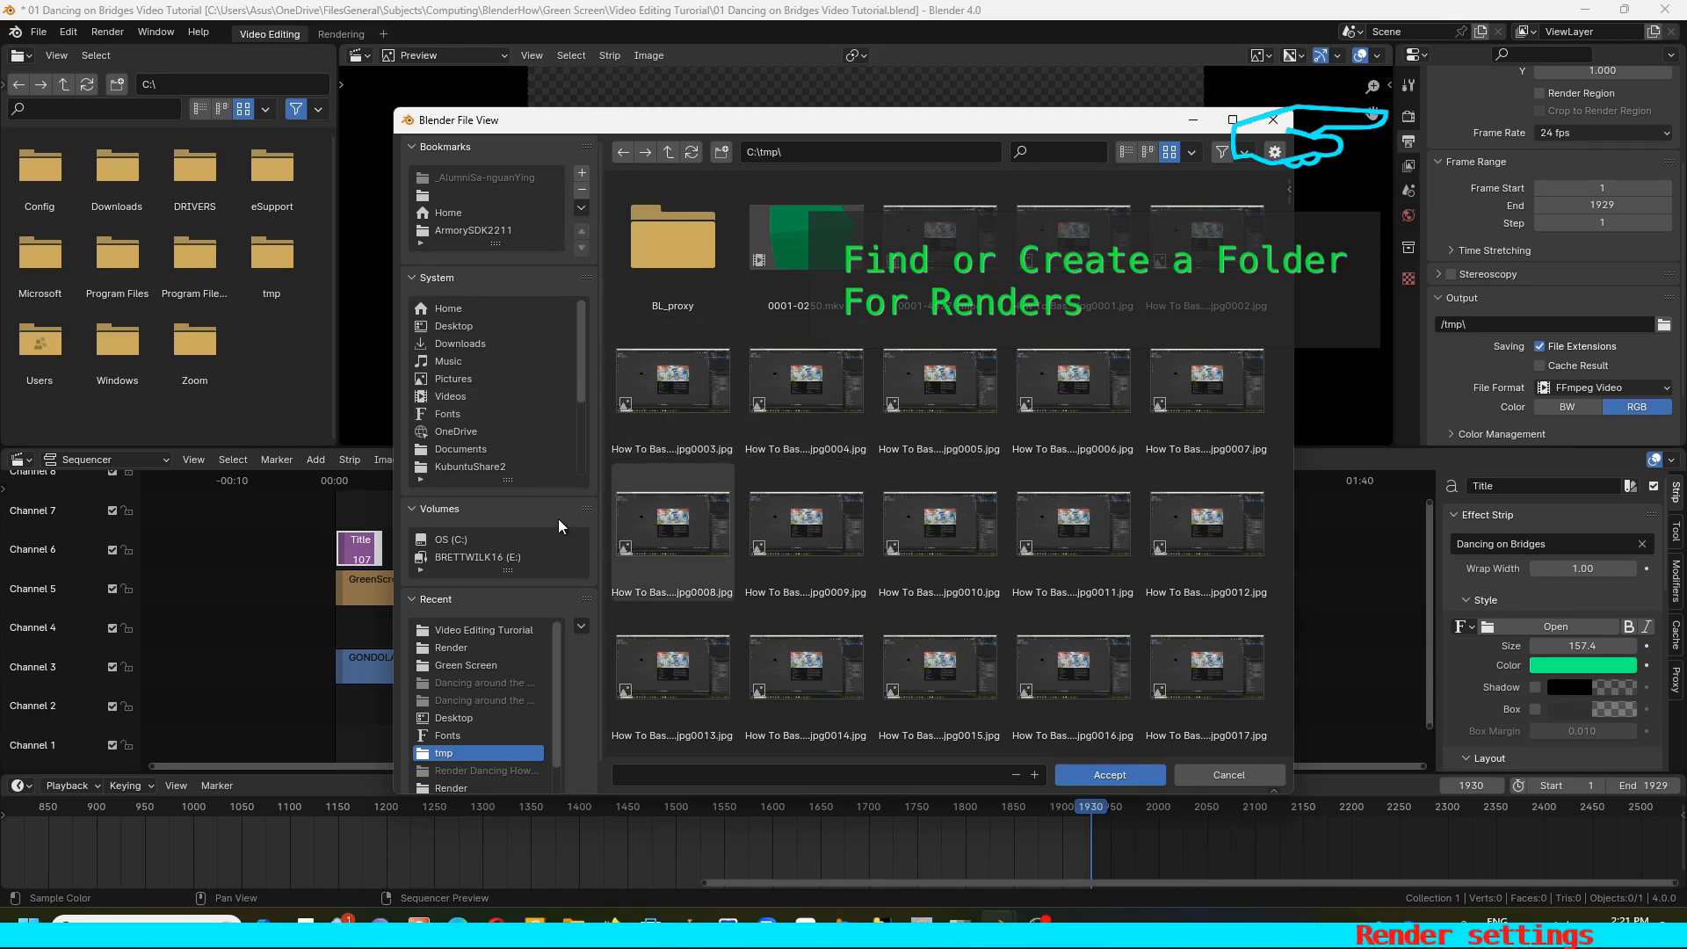
left_click(493, 630)
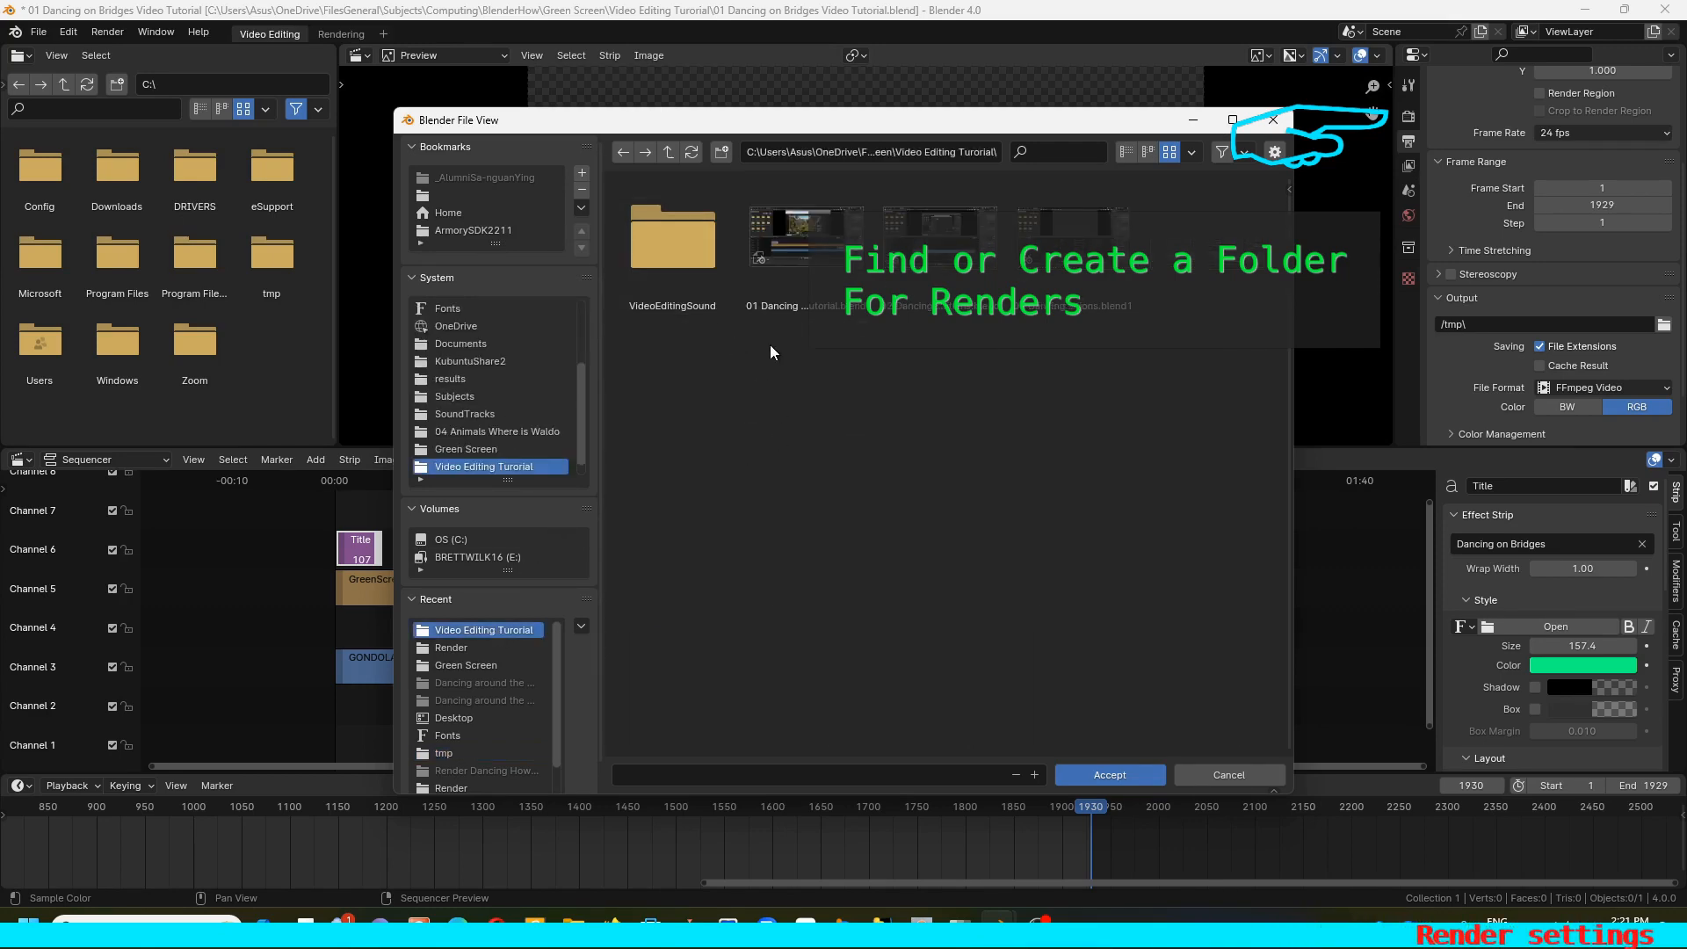
left_click(721, 153)
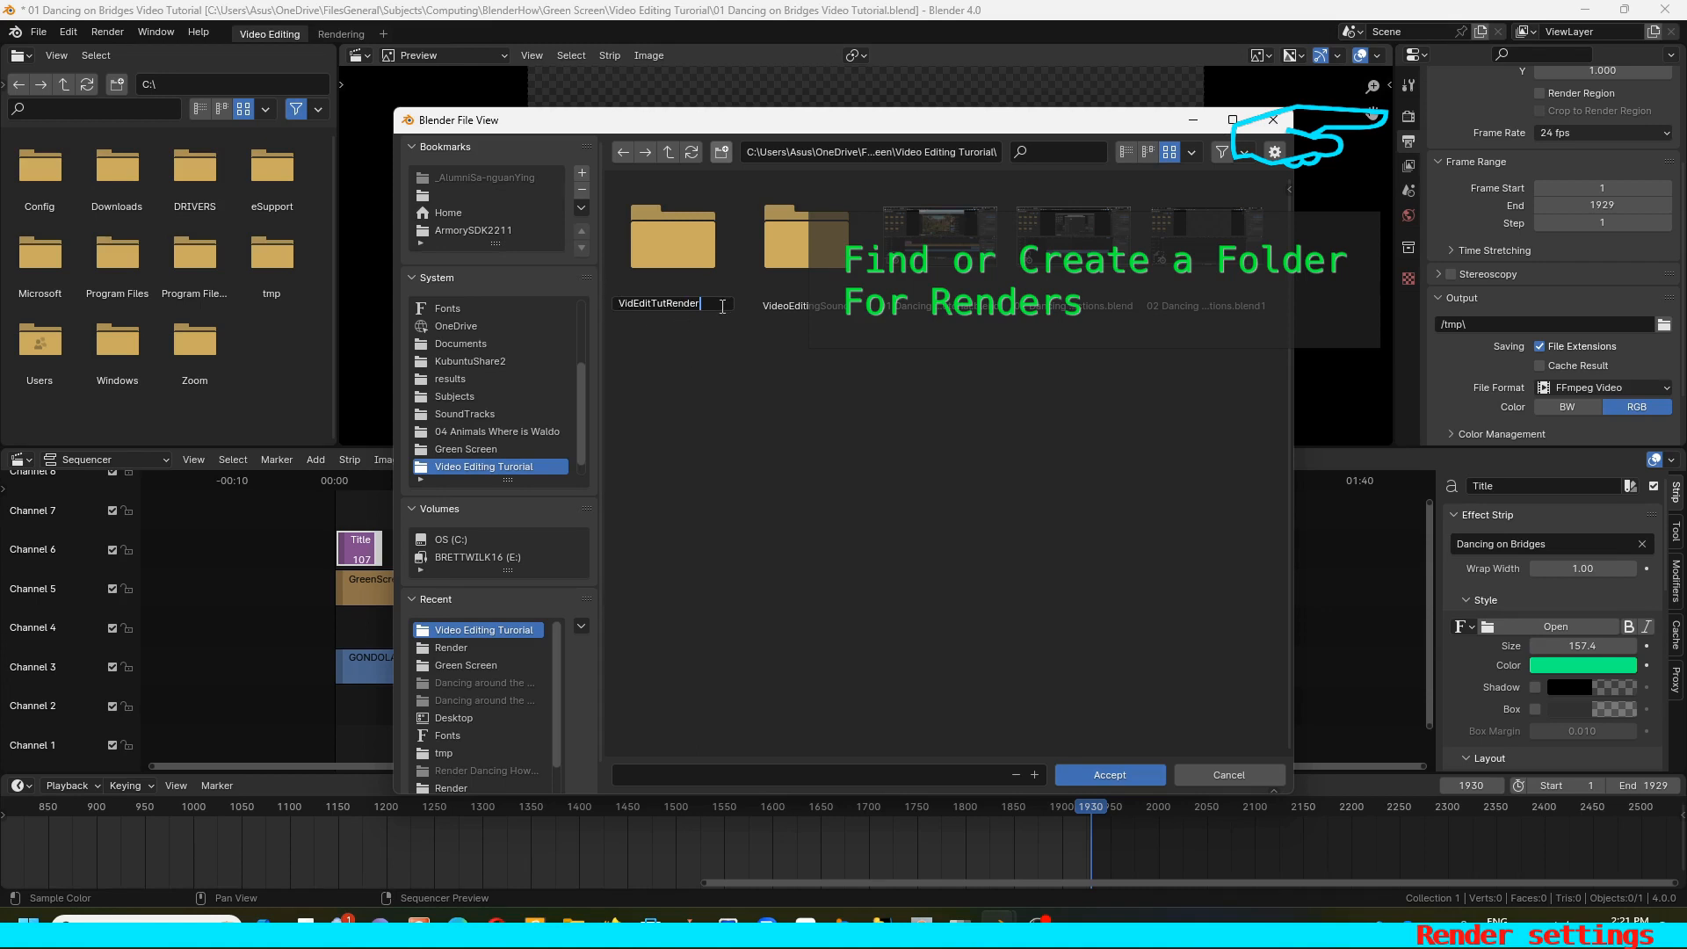
left_click(672, 254)
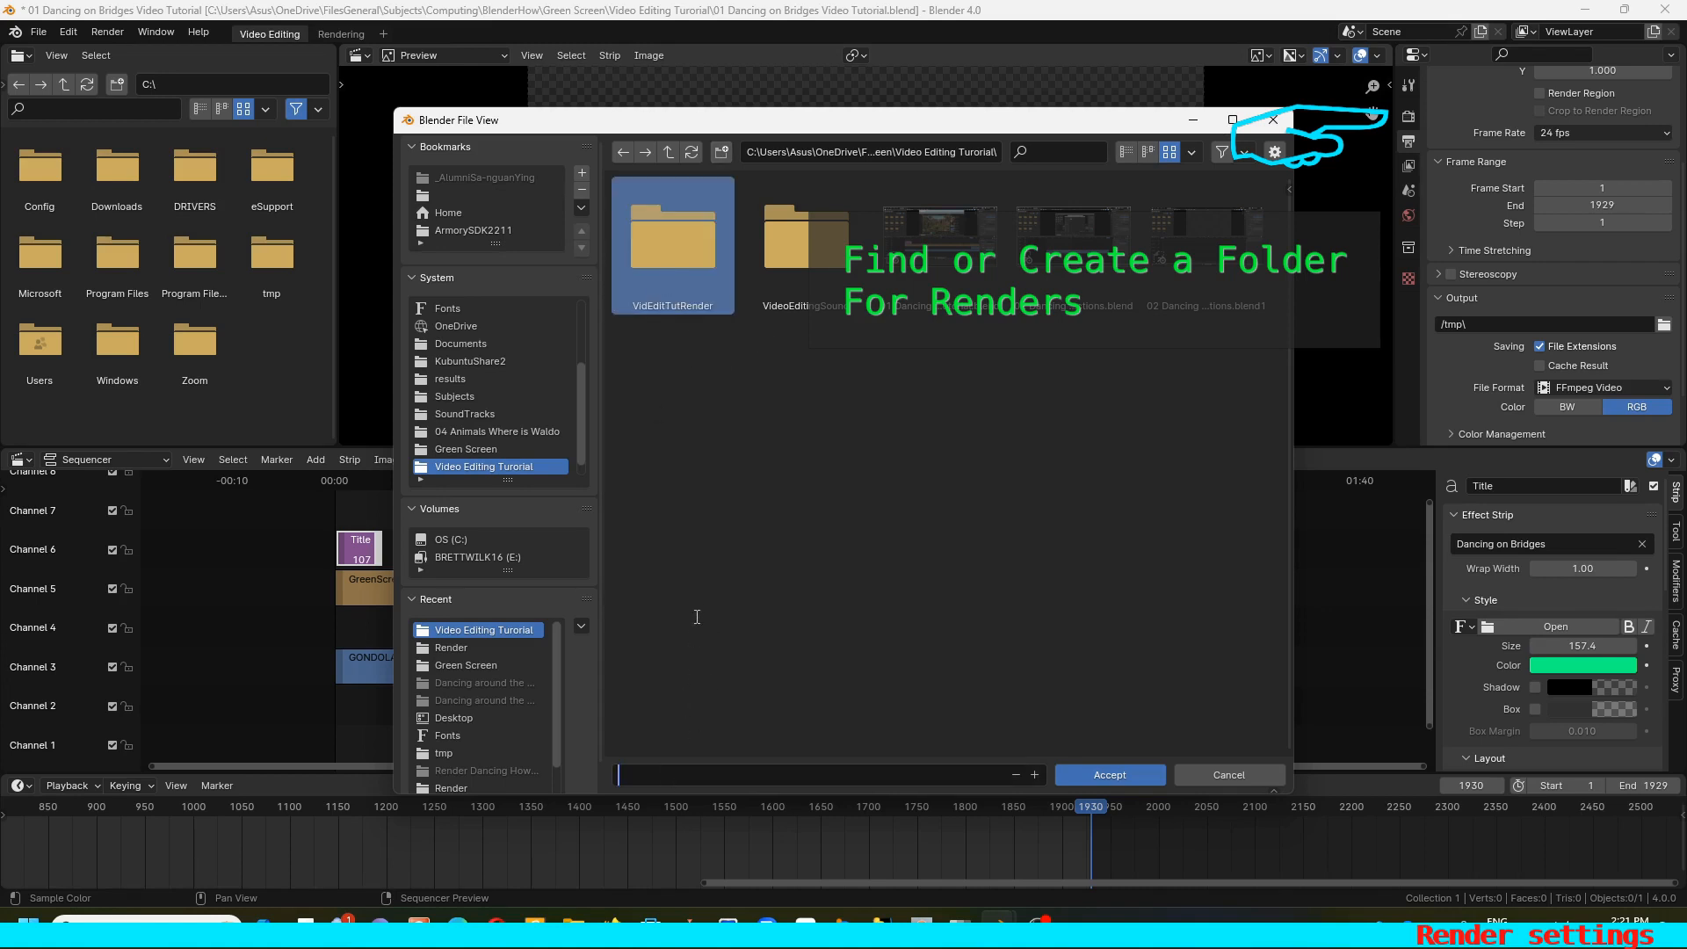
double_click(677, 246)
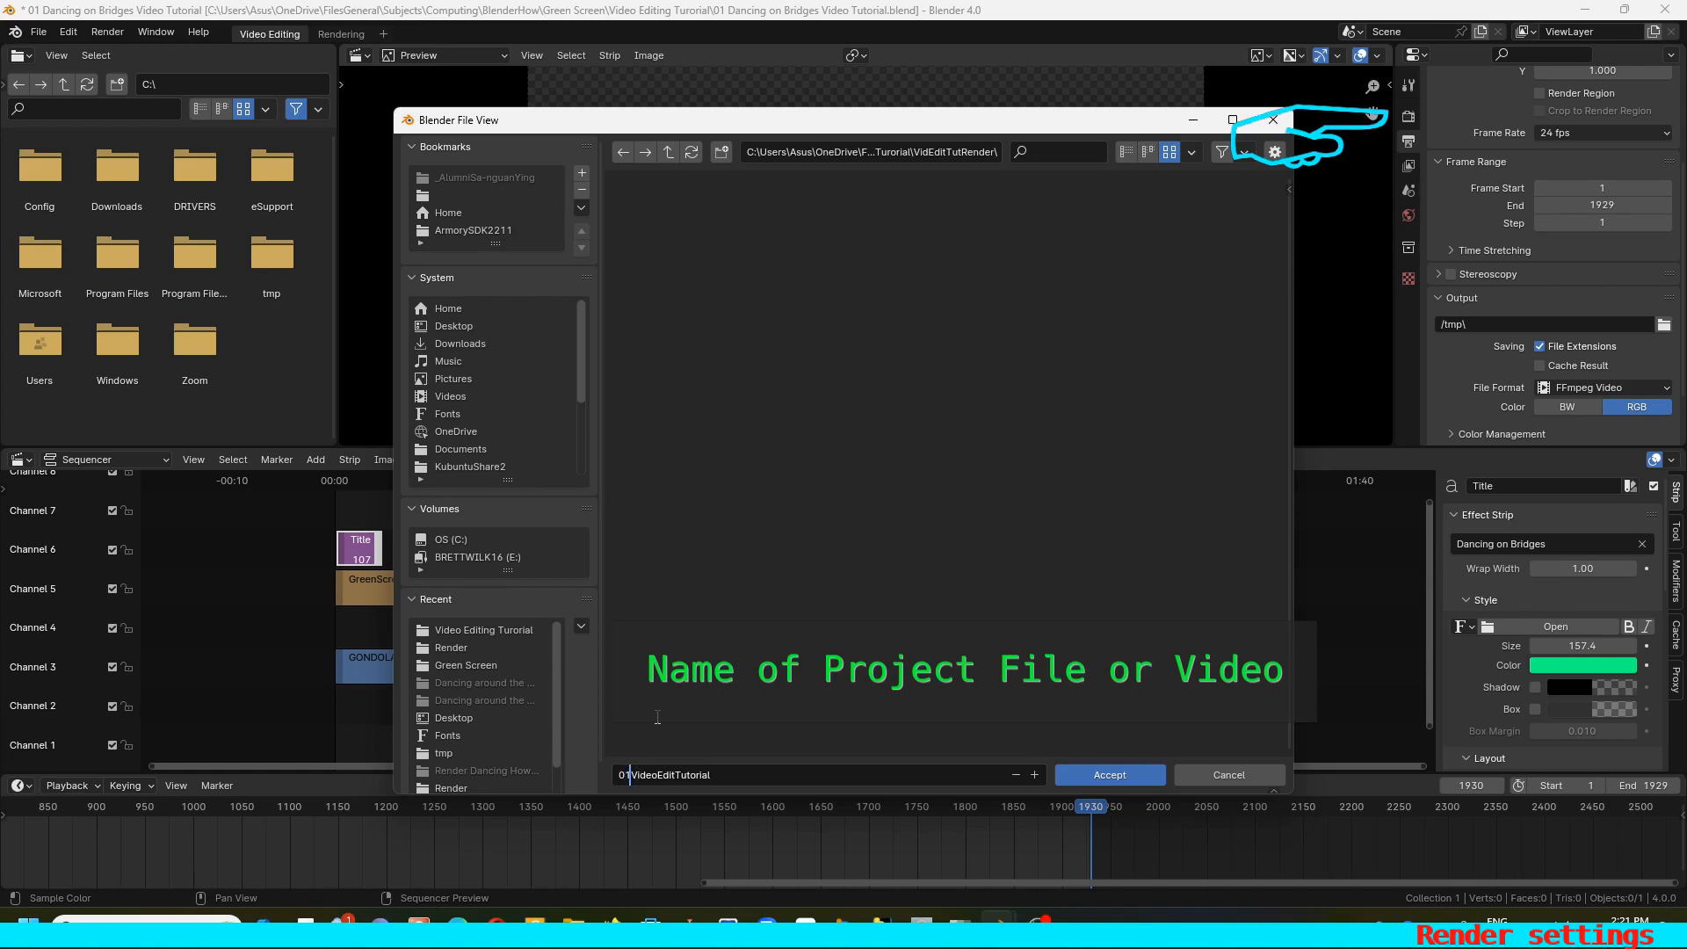
left_click(1111, 775)
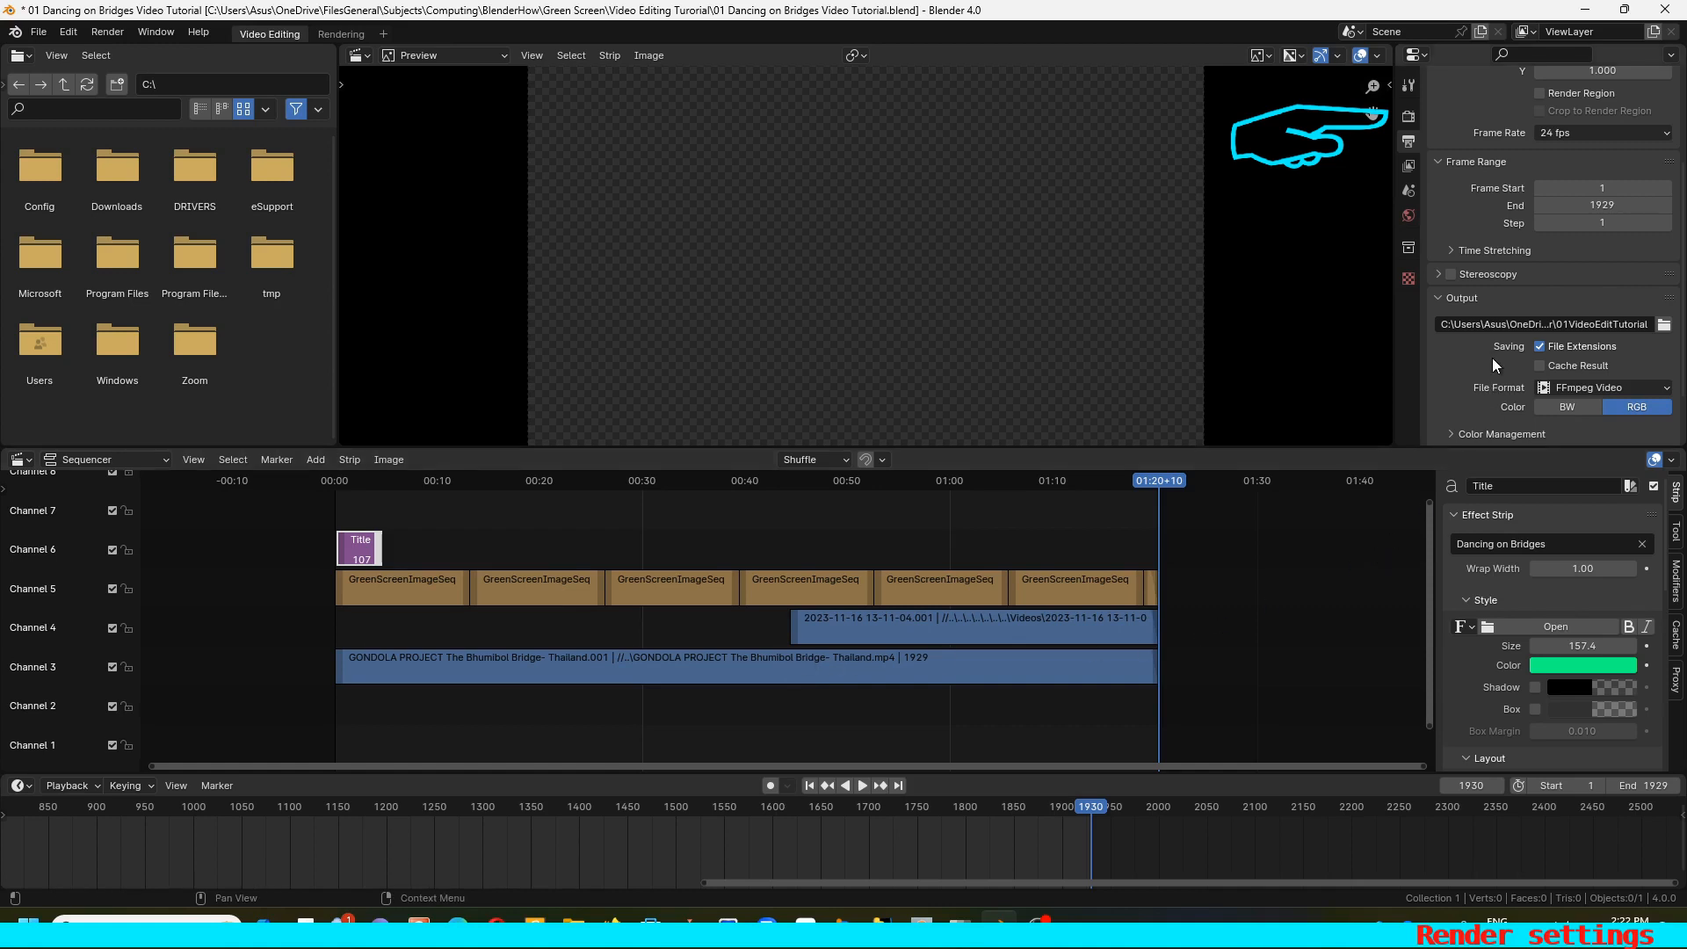
Choose FFmpeg Video as the output format and apply the H264 in MP4 encoding preset
scroll(1493, 357, "down", 2)
left_click(1611, 318)
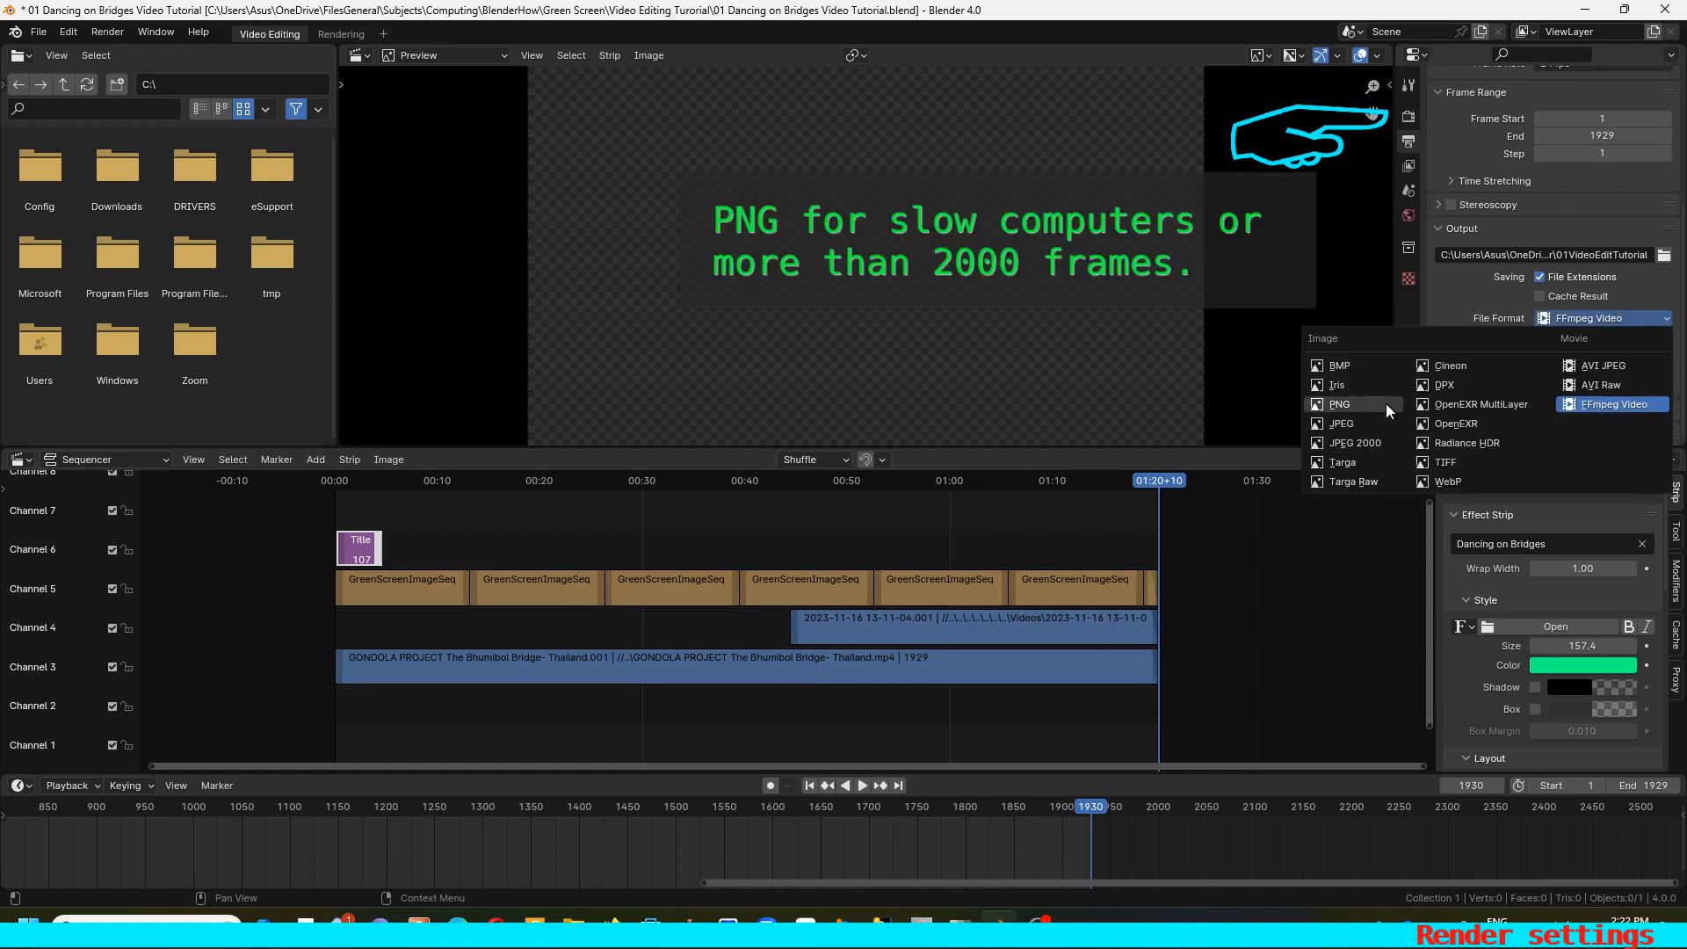
left_click(1611, 401)
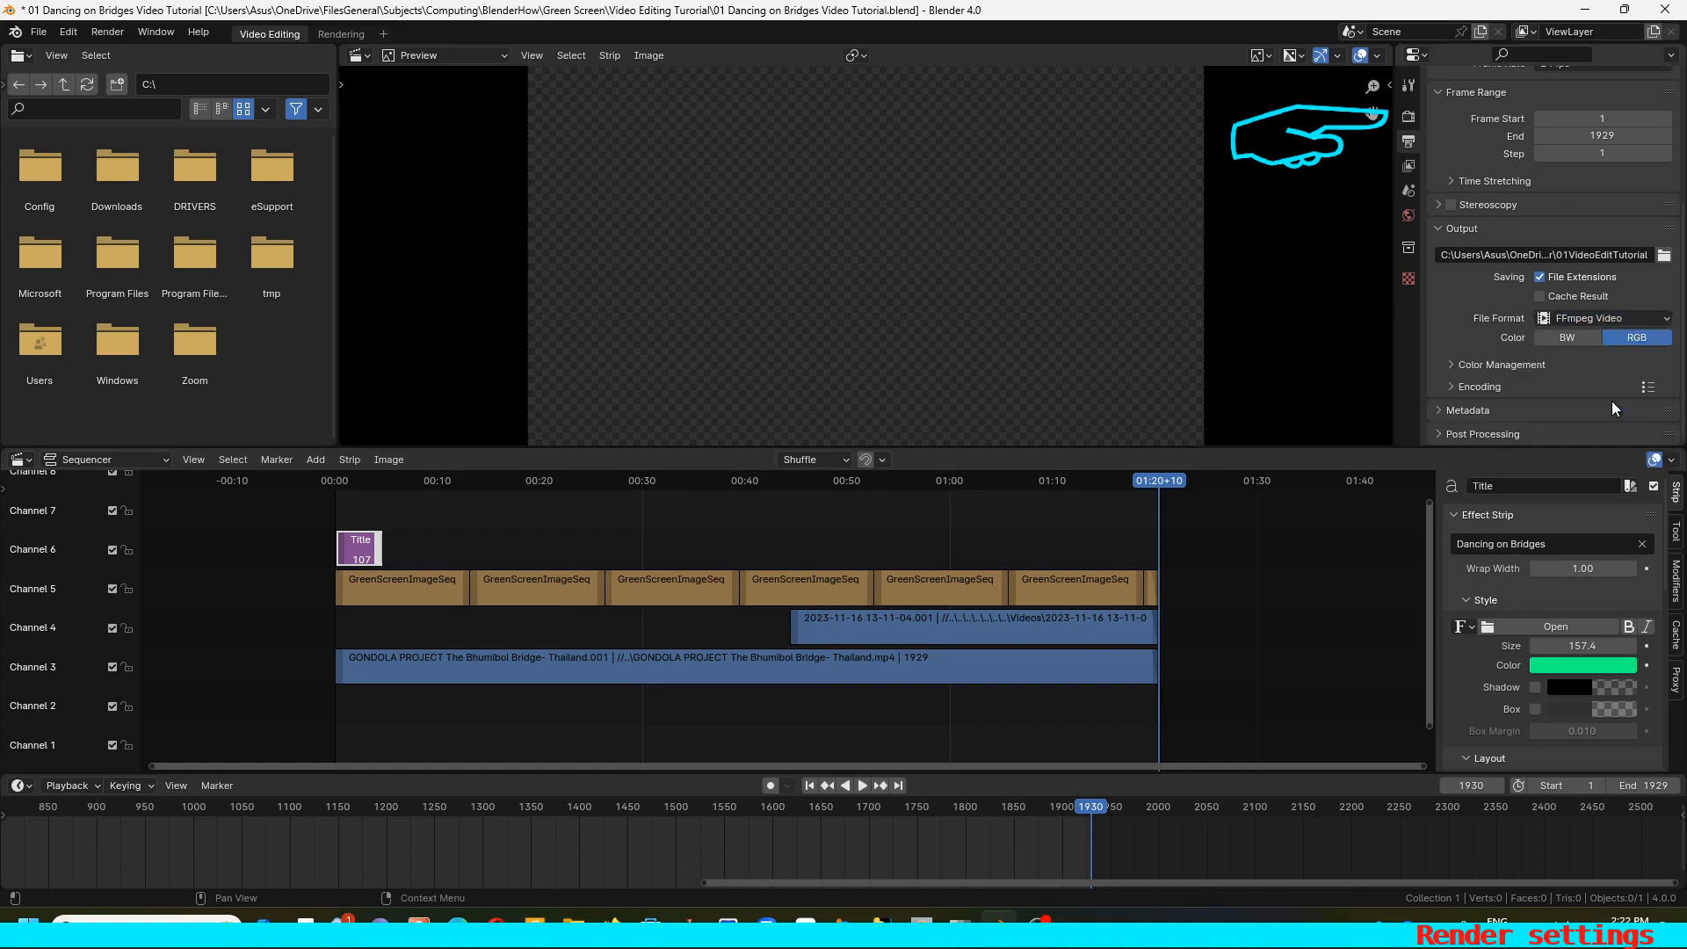
left_click(1457, 387)
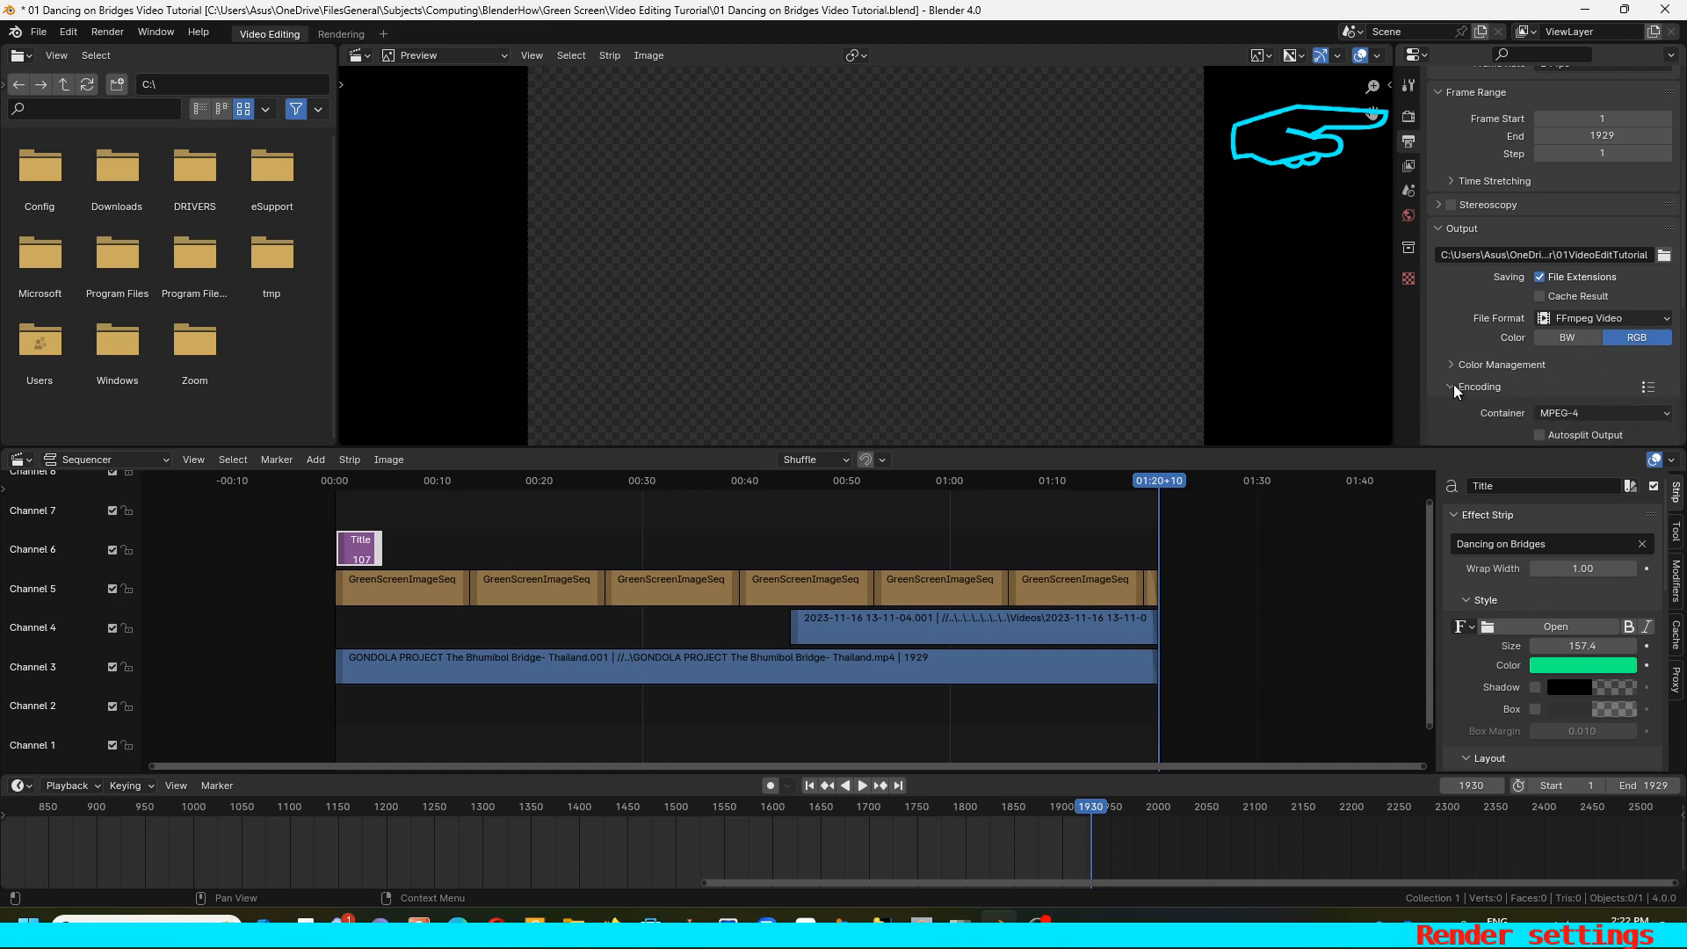
scroll(1455, 383, "down", 3)
left_click(1647, 283)
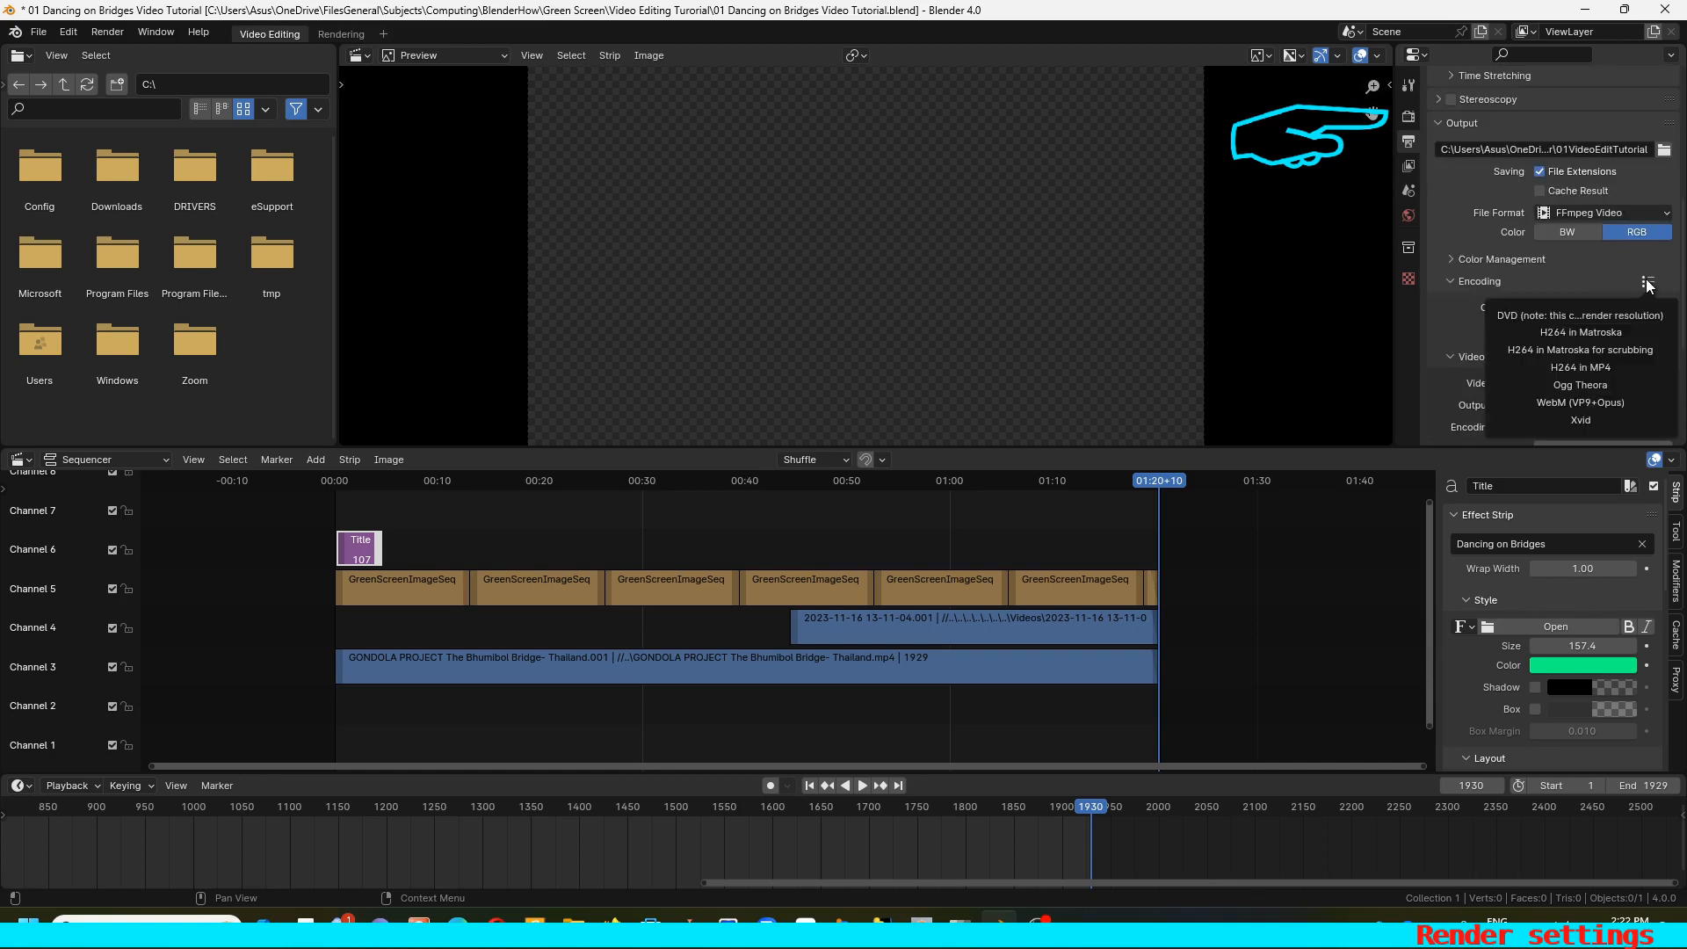
left_click(1601, 368)
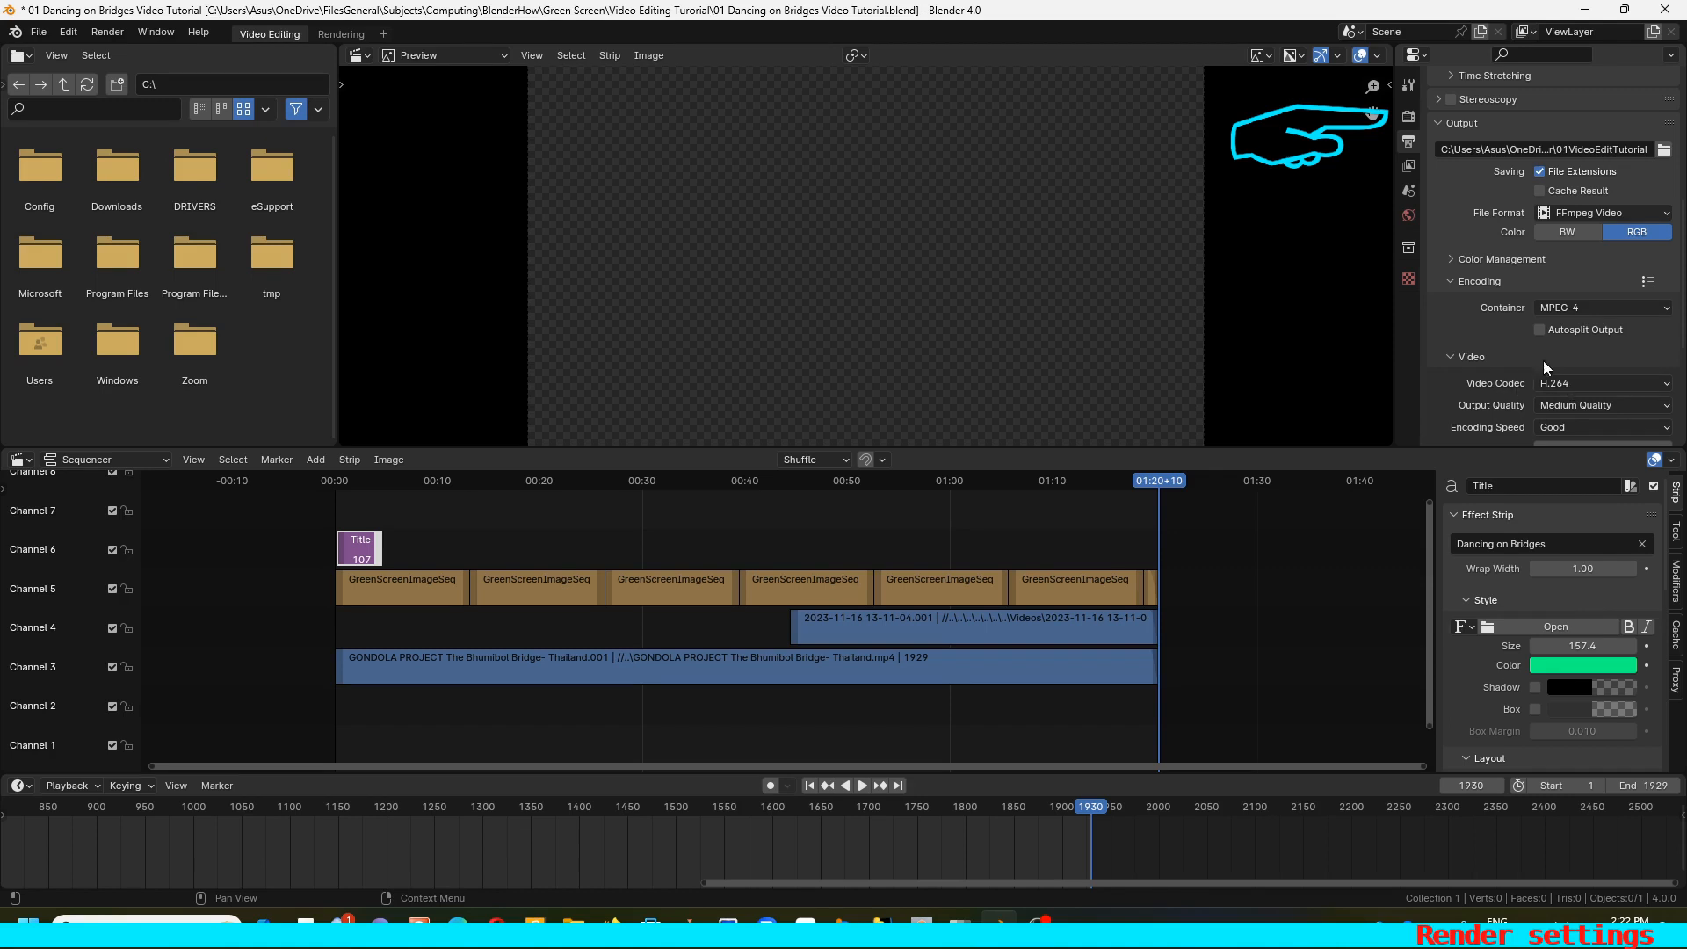
Set the video output quality to High Quality and the audio codec to No Audio
scroll(1543, 360, "down", 3)
left_click(1578, 297)
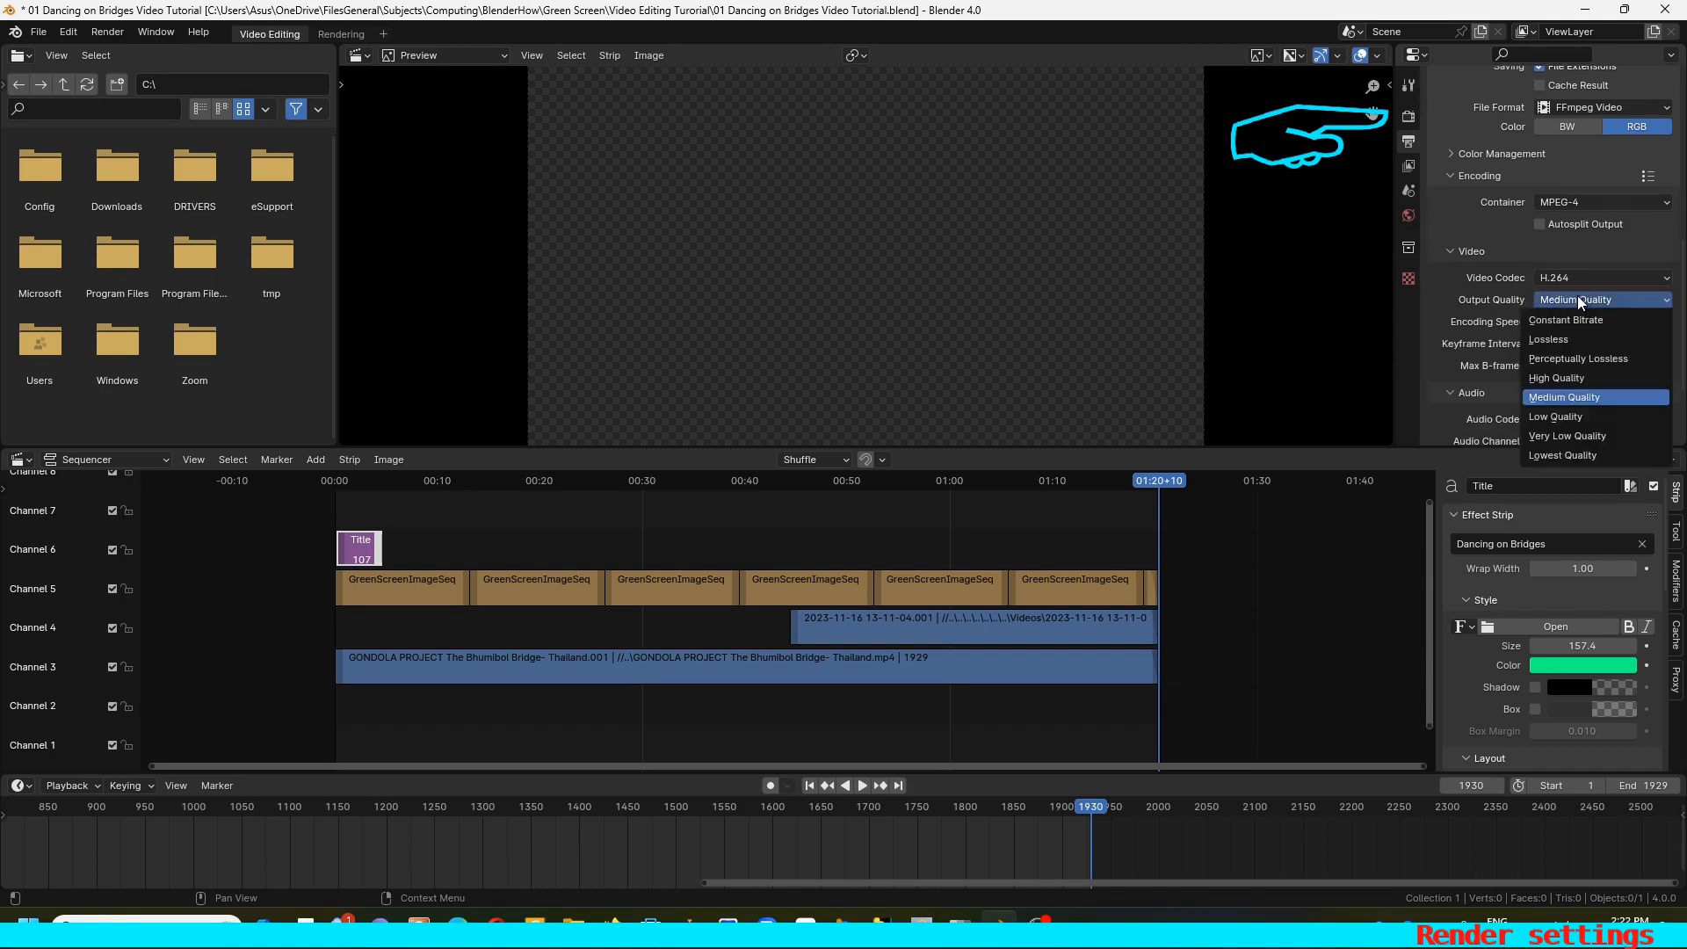
left_click(1558, 378)
scroll(1499, 350, "down", 3)
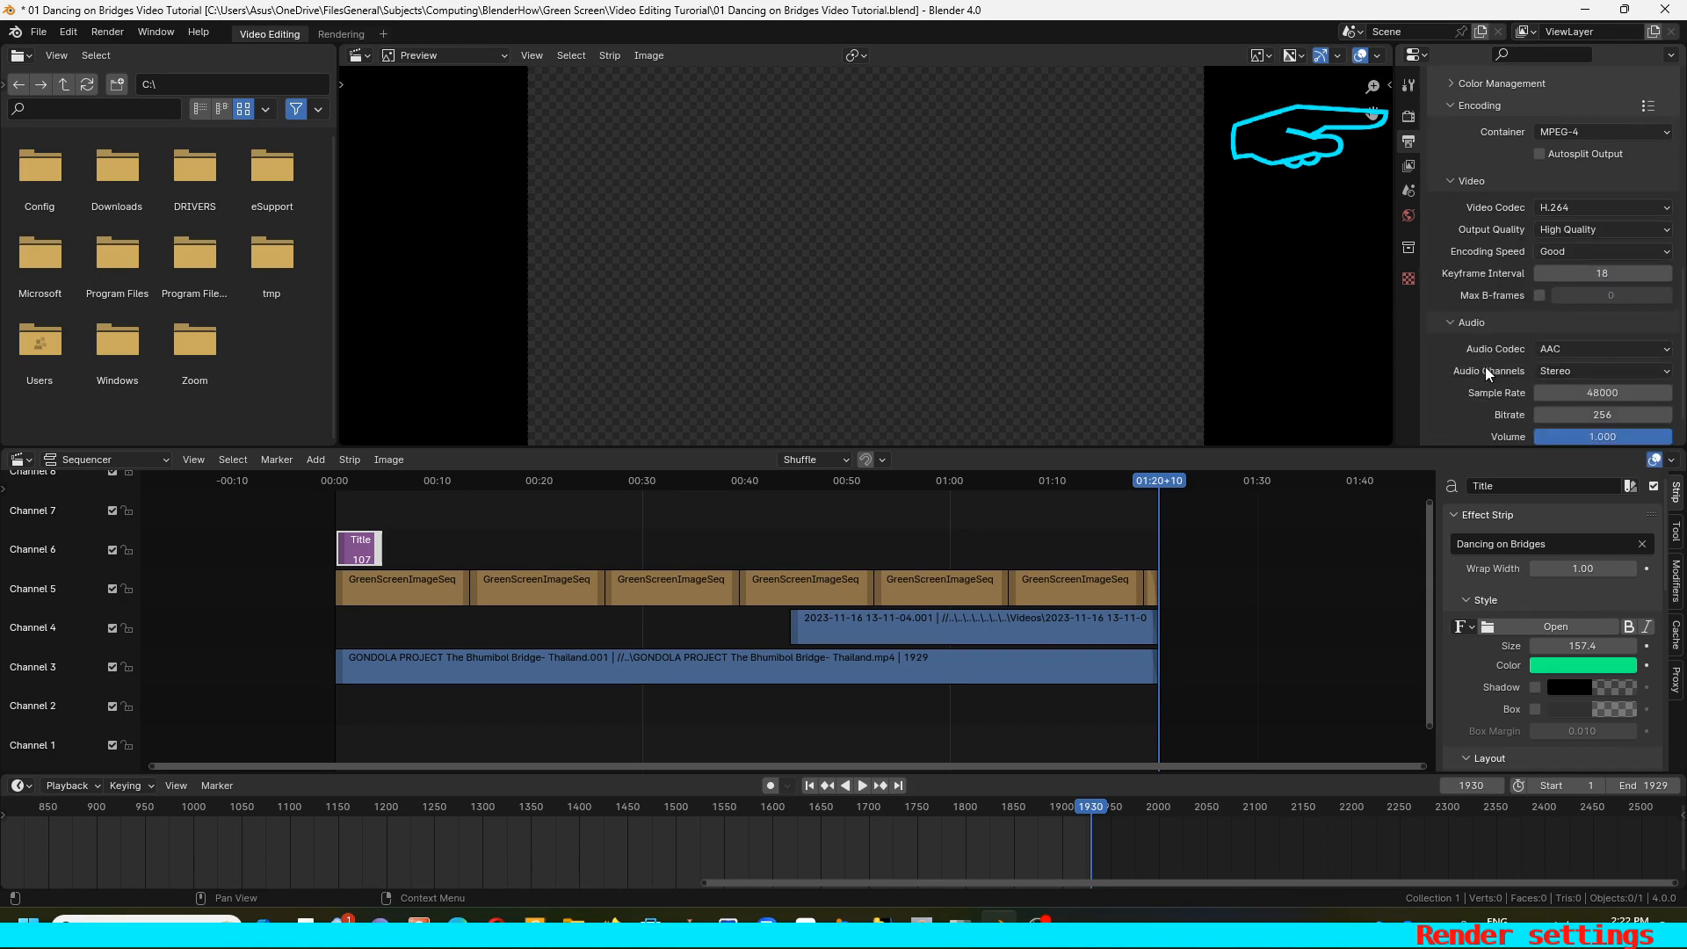
left_click(1594, 313)
left_click(1594, 328)
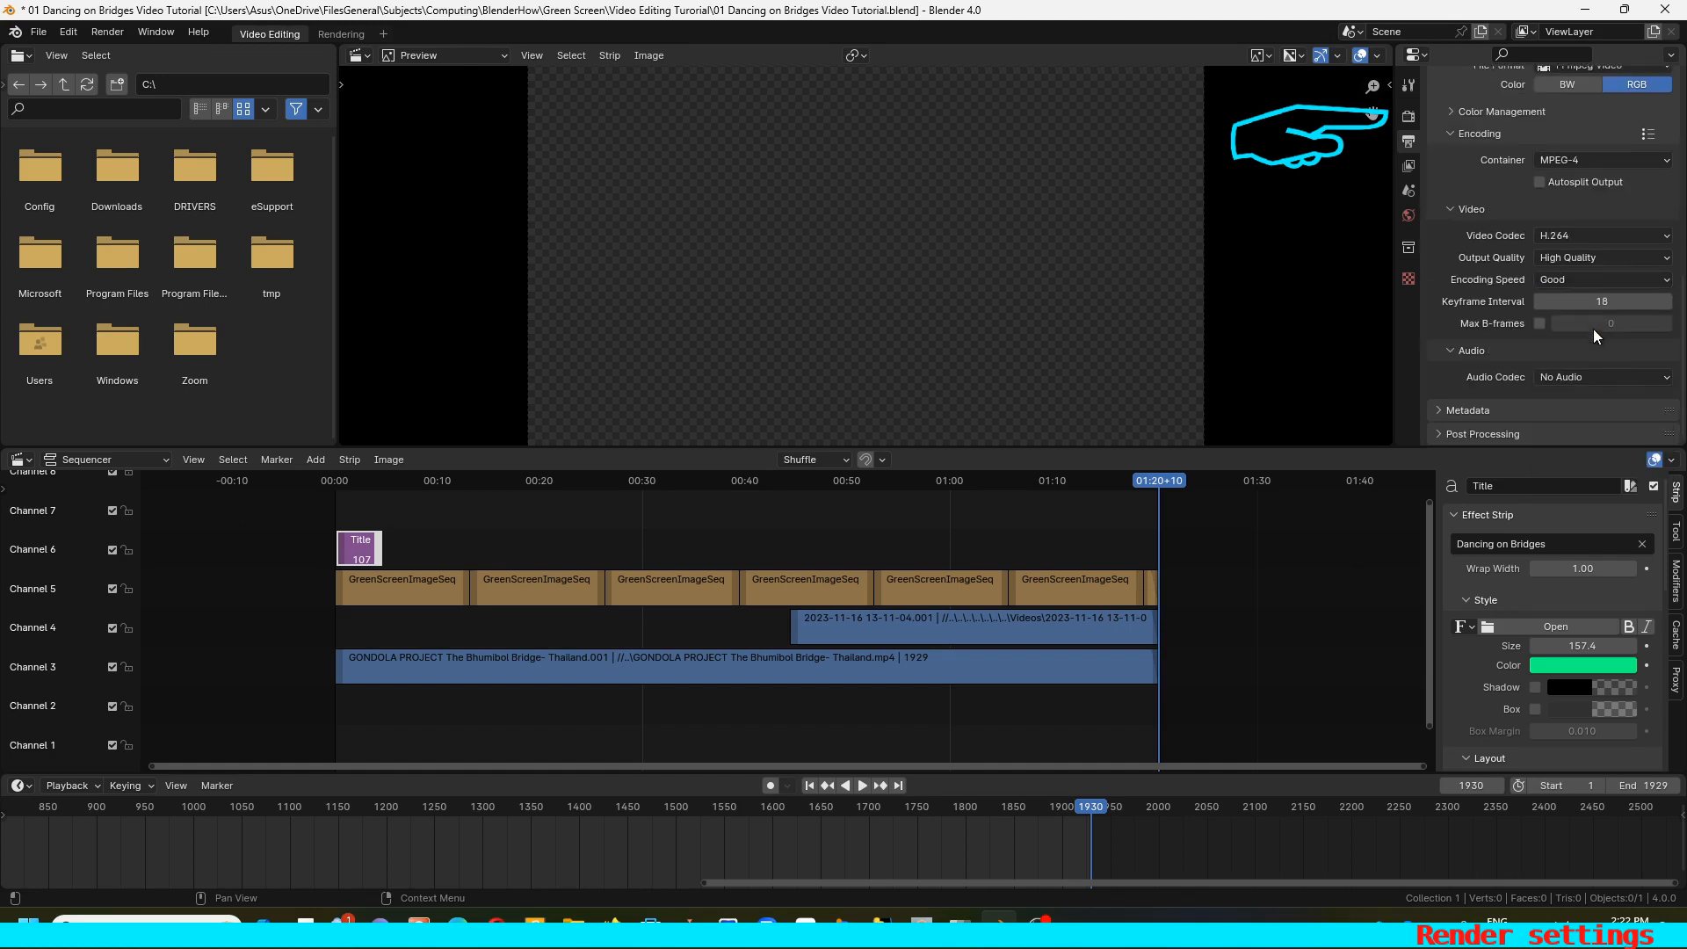
Render a test image at the current frame past the end of the strips and close the render window
scroll(1559, 353, "up", 9)
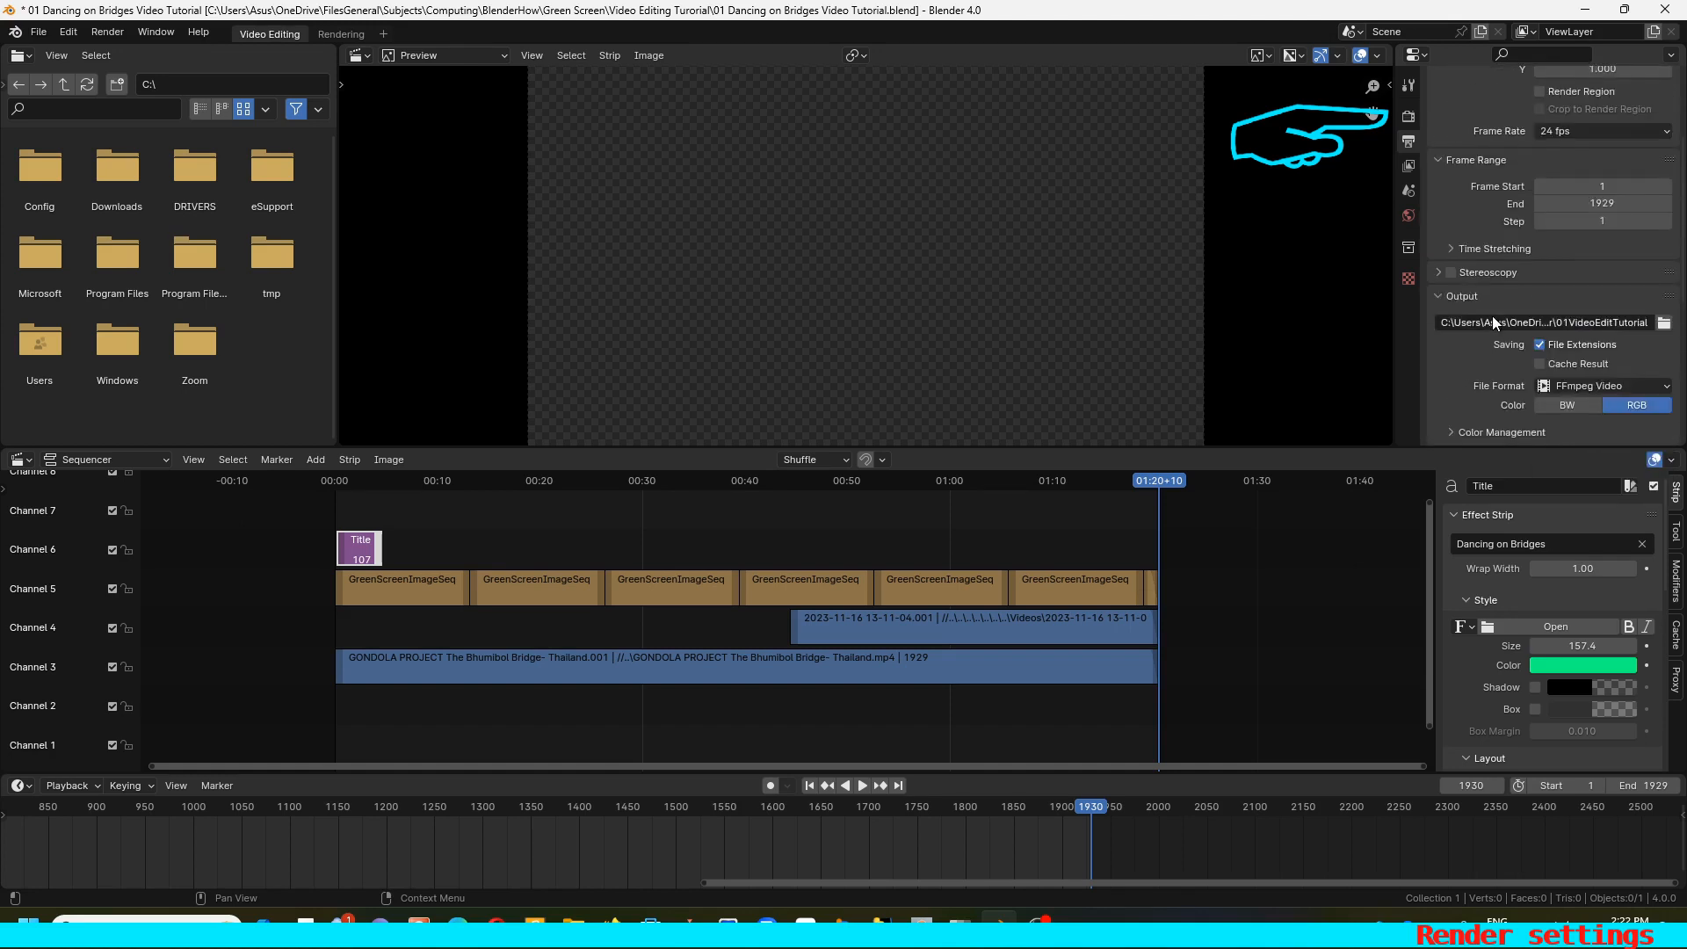
left_click(108, 31)
left_click(132, 52)
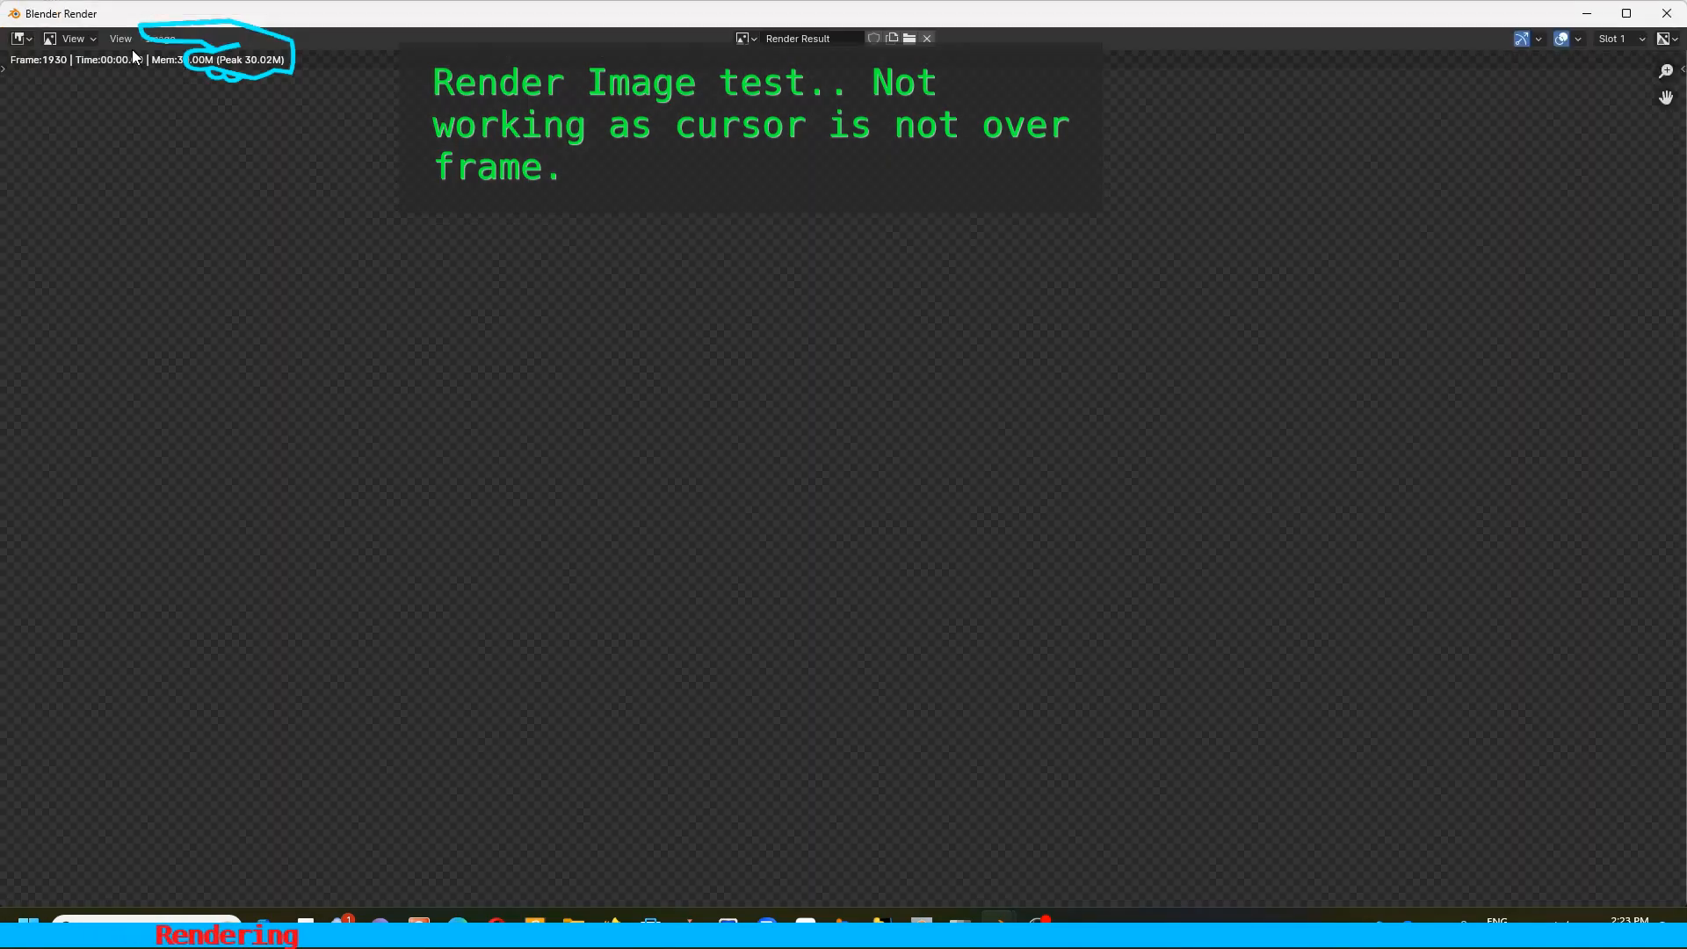
left_click(1667, 13)
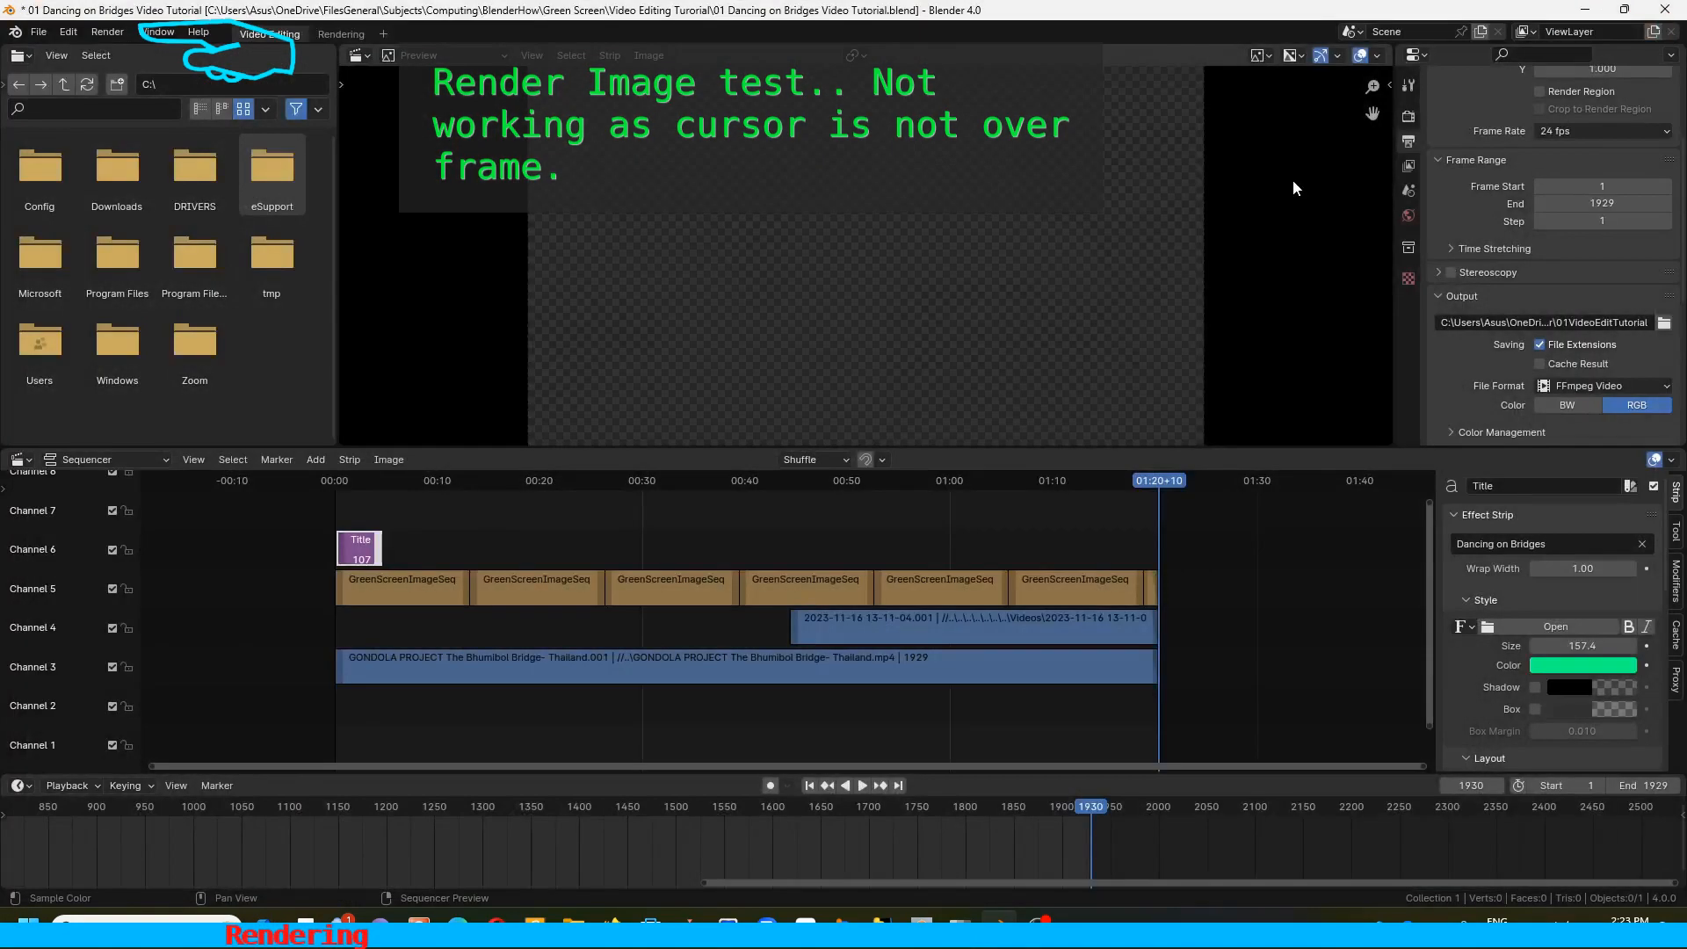
Move the playhead to 00:57+06 over the strips, render a test image and close the render window
left_click(921, 480)
left_click(105, 31)
left_click(132, 52)
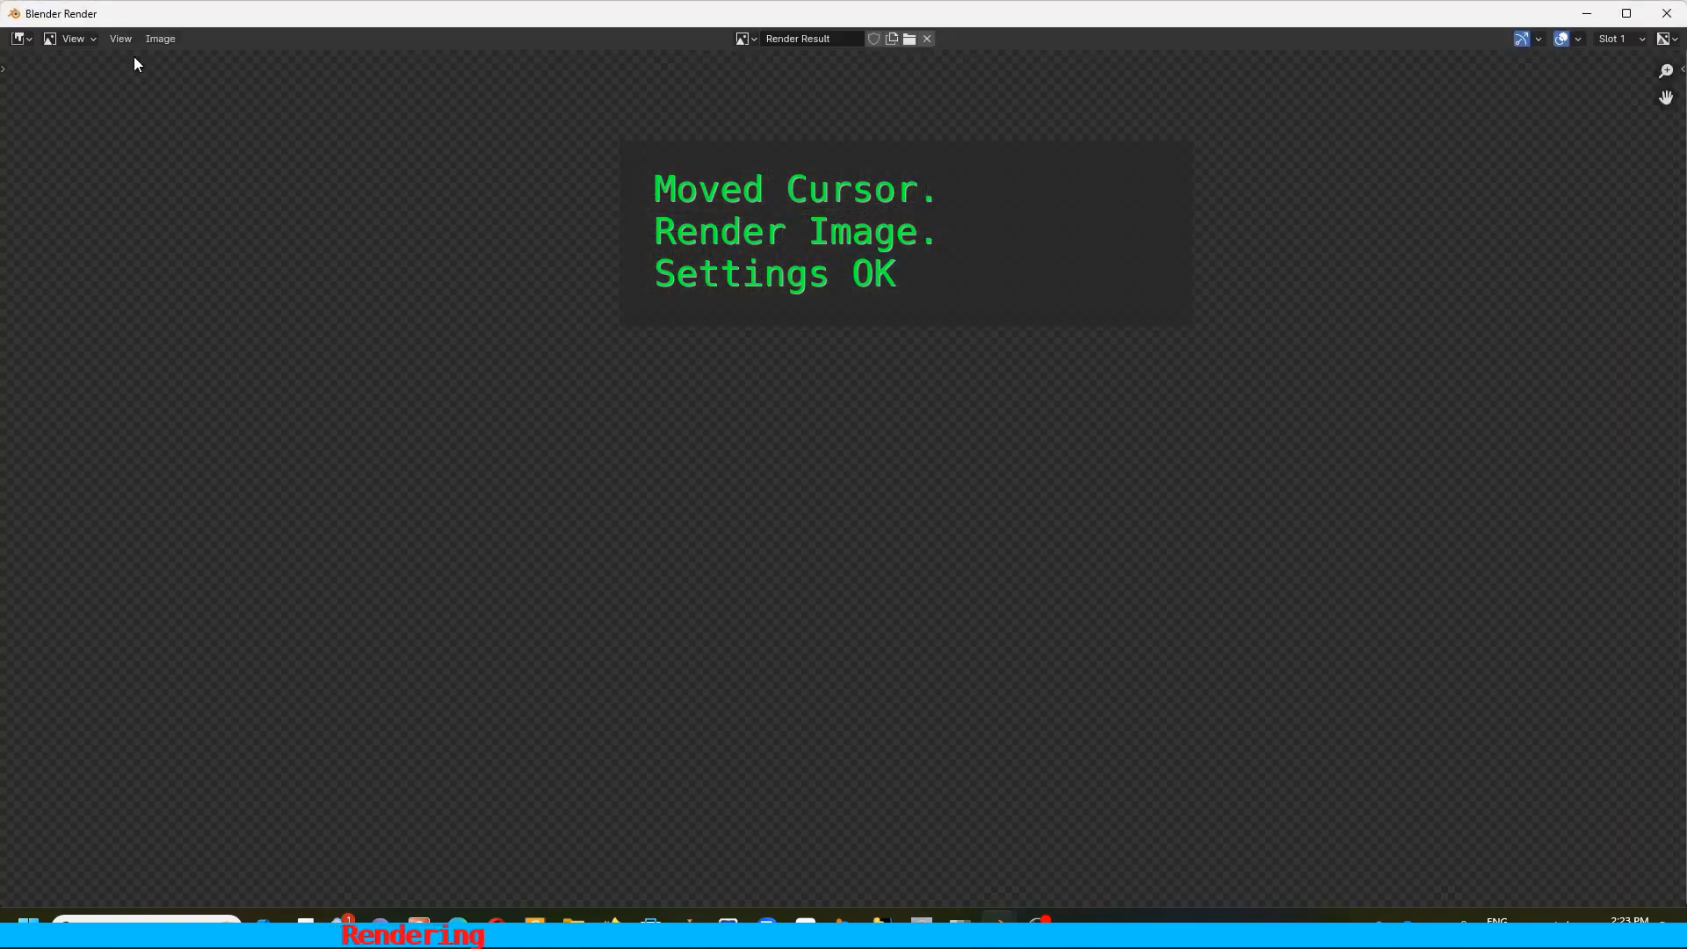
left_click(1667, 13)
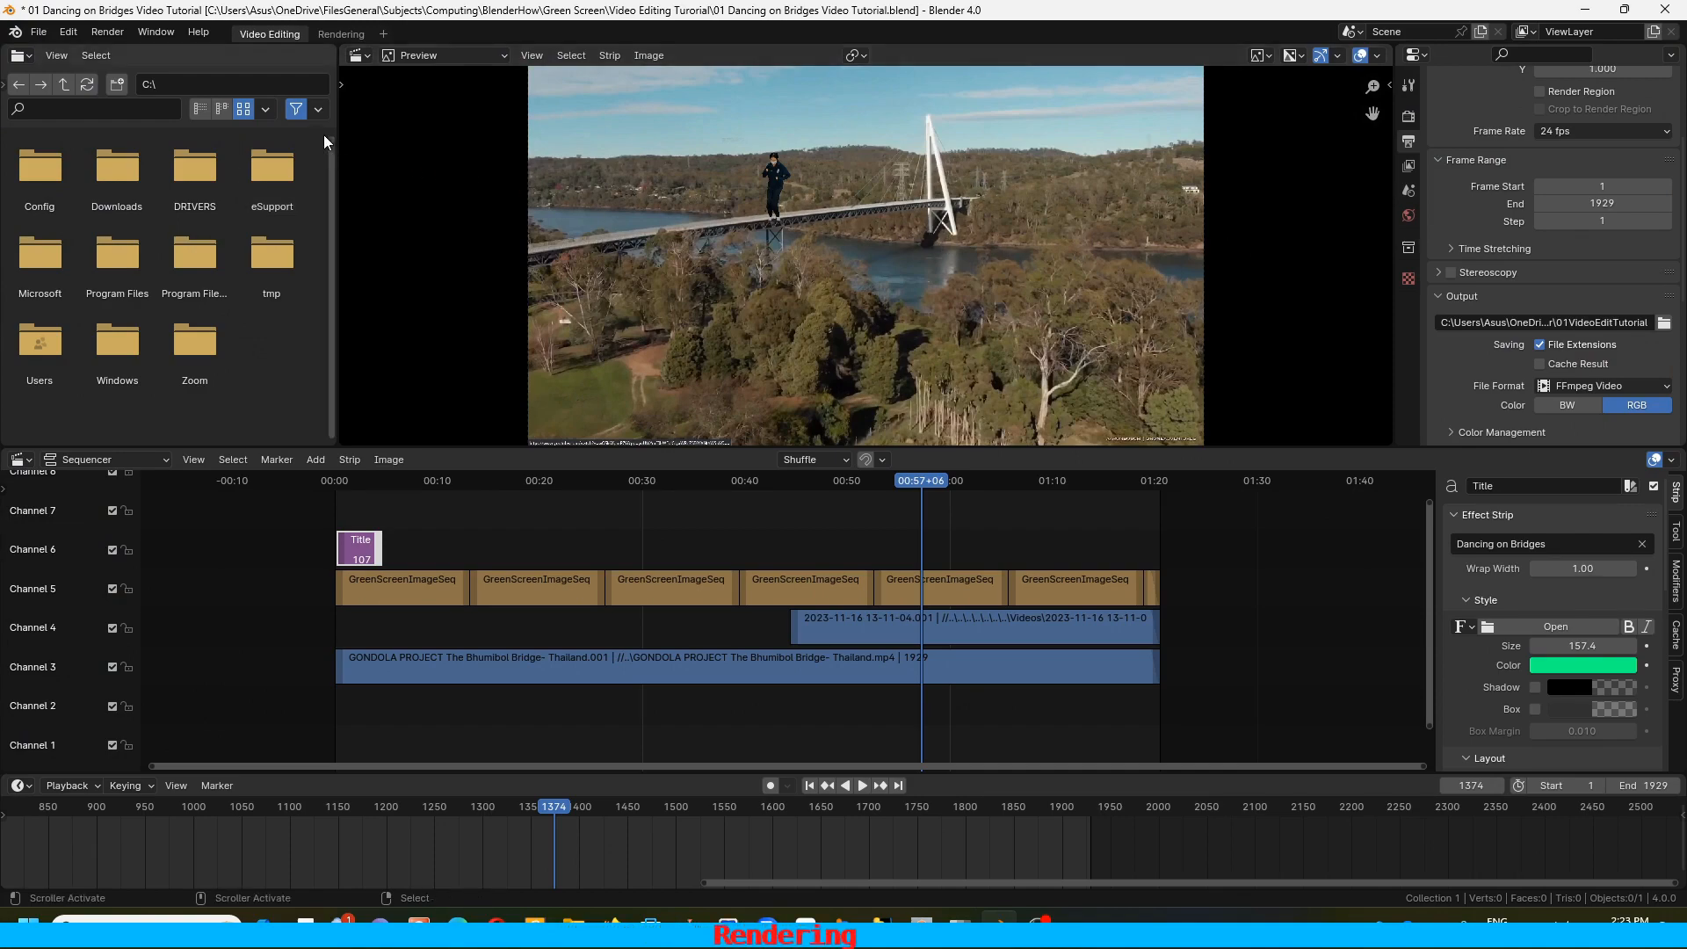
Start rendering the full animation to the video file
left_click(99, 33)
left_click(132, 72)
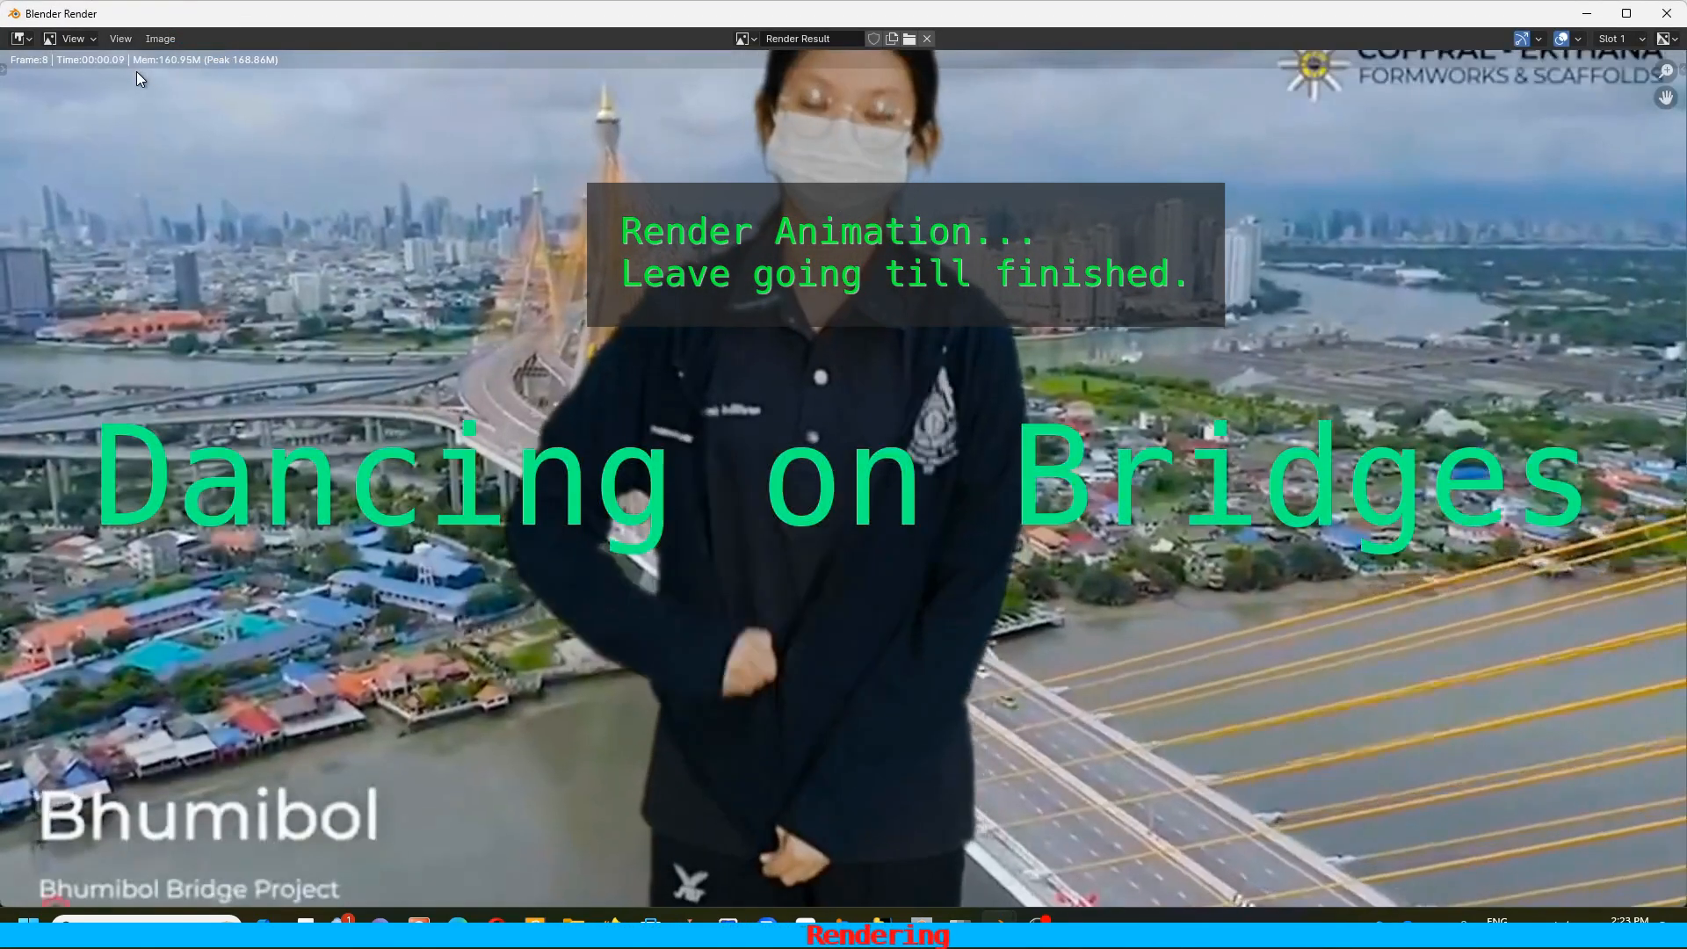